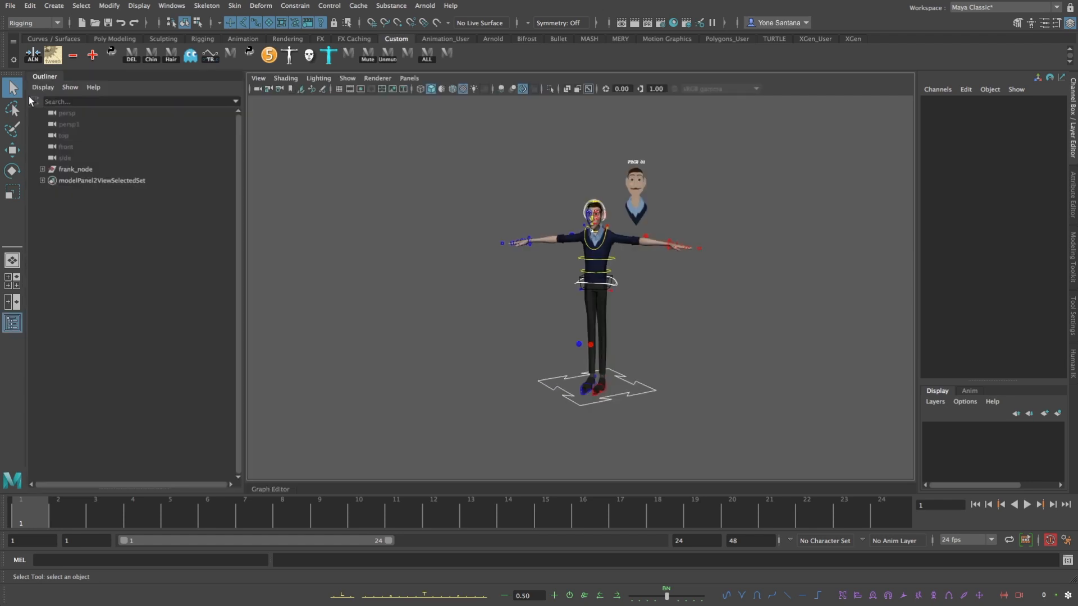
Expand the entire frank_node hierarchy in the Outliner and examine the rig's joints and constraints
{"action": "left_click", "coordinate": [42, 169], "text": "shift"}
{"action": "scroll", "coordinate": [144, 203], "scroll_direction": "down", "scroll_amount": 10}
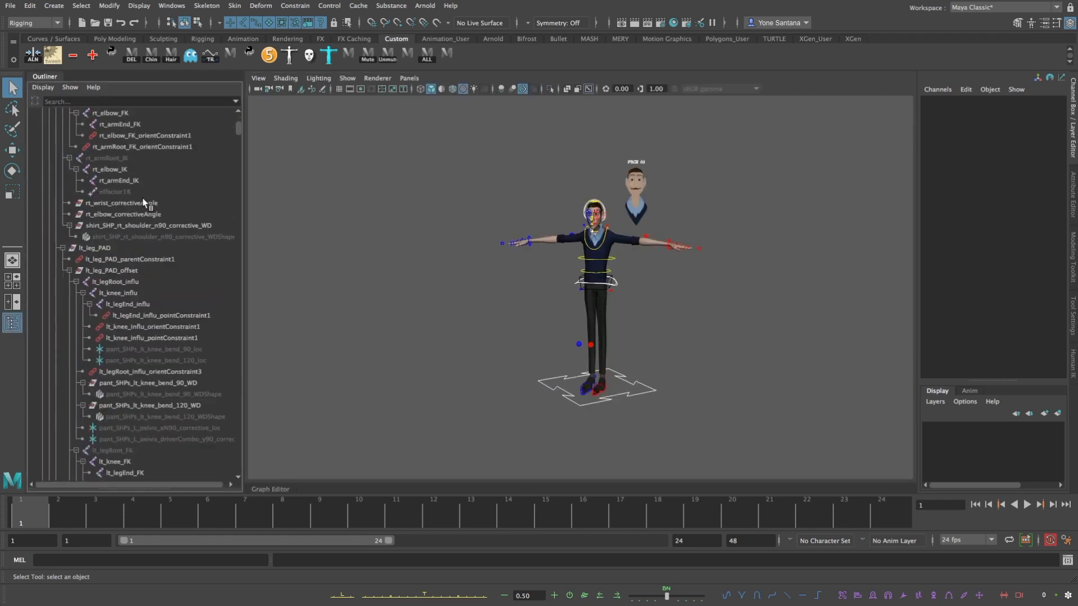
{"action": "scroll", "coordinate": [144, 203], "scroll_direction": "down", "scroll_amount": 15}
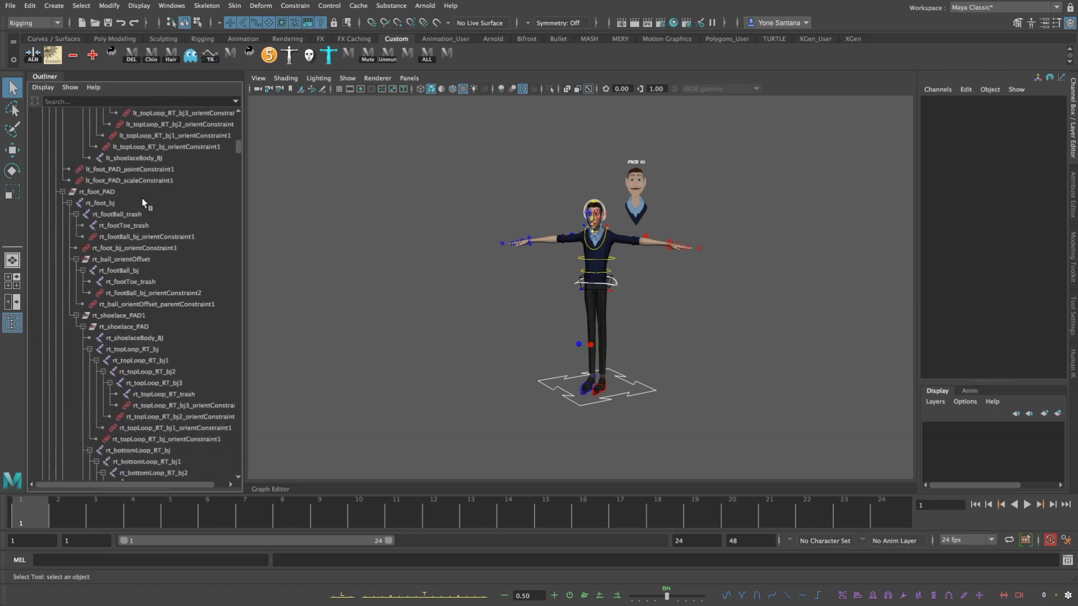
{"action": "scroll", "coordinate": [143, 204], "scroll_direction": "down", "scroll_amount": 15}
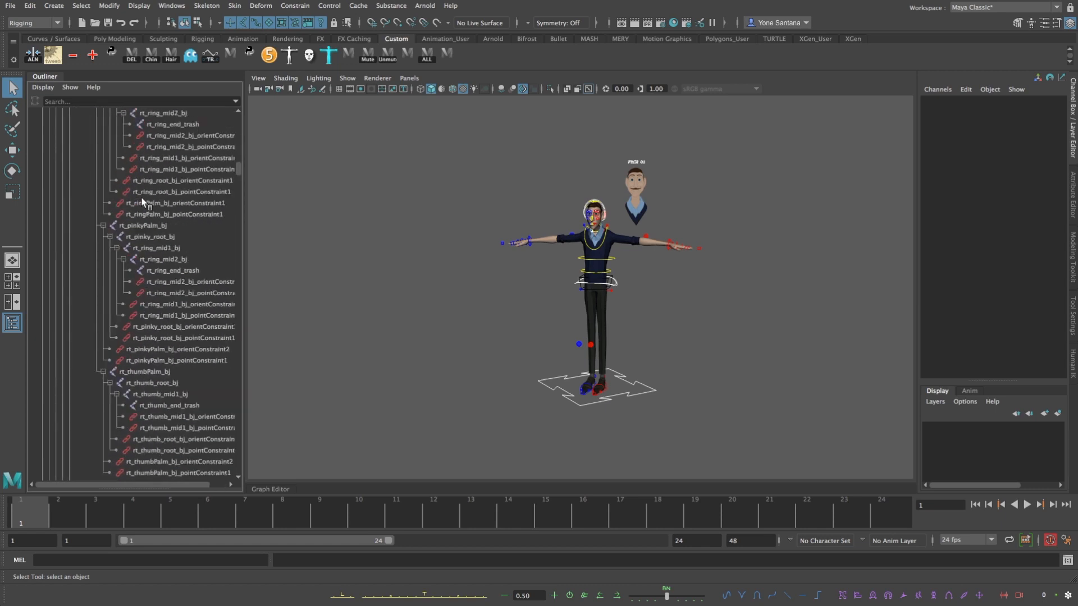
{"action": "scroll", "coordinate": [144, 203], "scroll_direction": "up", "scroll_amount": 15}
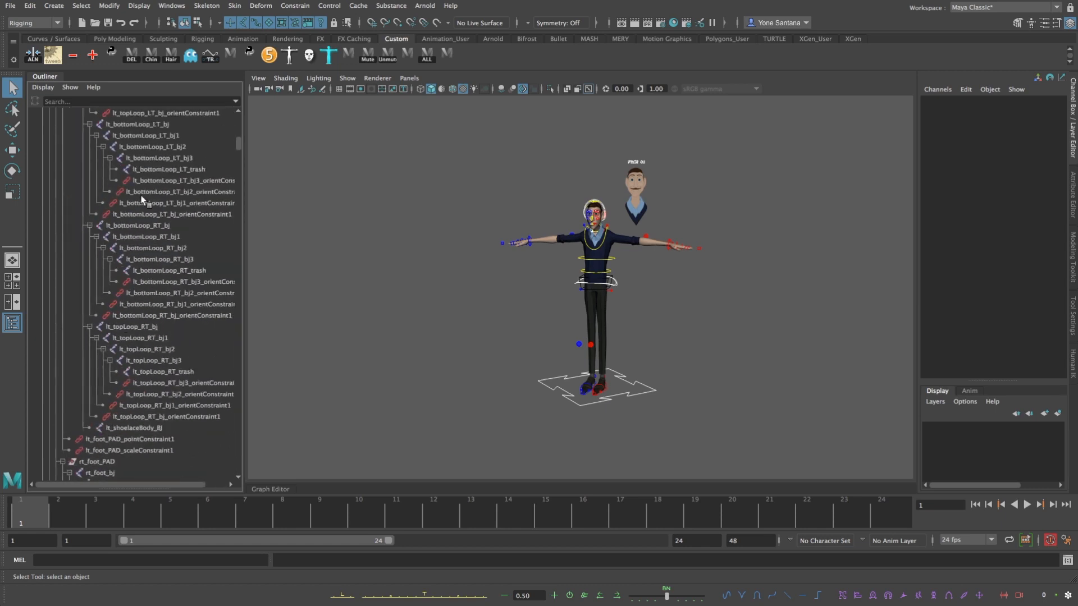
{"action": "scroll", "coordinate": [144, 203], "scroll_direction": "up", "scroll_amount": 8}
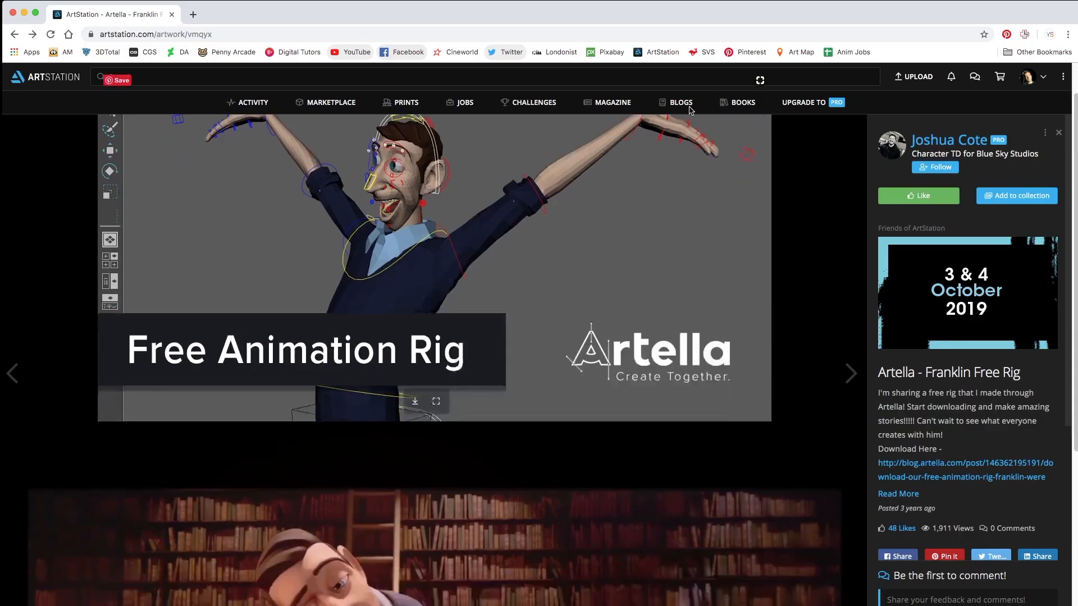
Switch to the browser, review the Franklin Free Rig page on ArtStation, browse its creator's portfolio and open the Free Animation Rig artwork
{"action": "scroll", "coordinate": [689, 109], "scroll_direction": "down", "scroll_amount": 2}
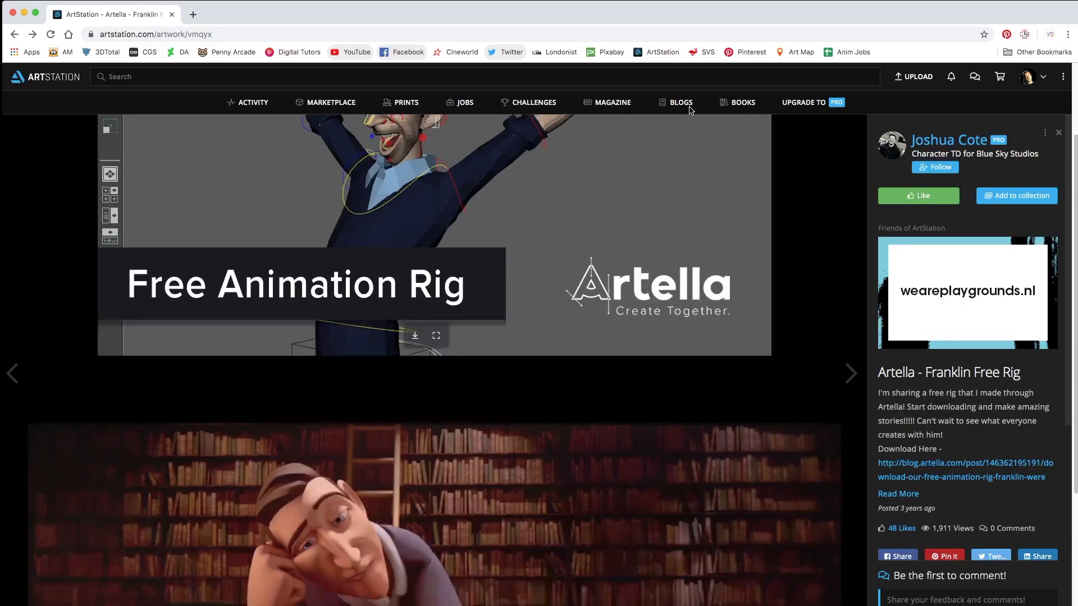
{"action": "scroll", "coordinate": [691, 109], "scroll_direction": "down", "scroll_amount": 4}
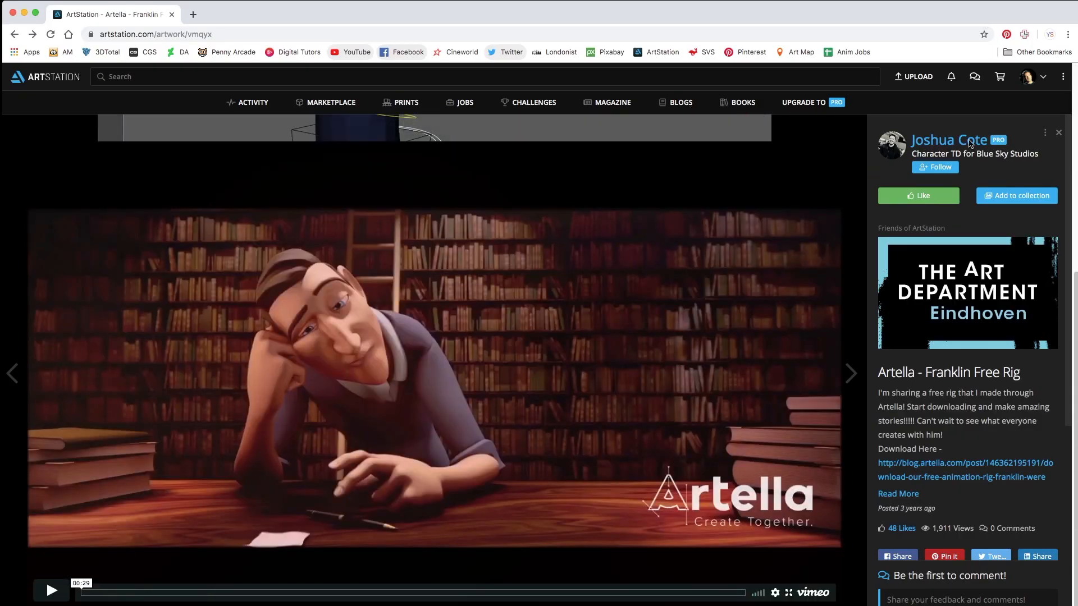
{"action": "left_click", "coordinate": [970, 145]}
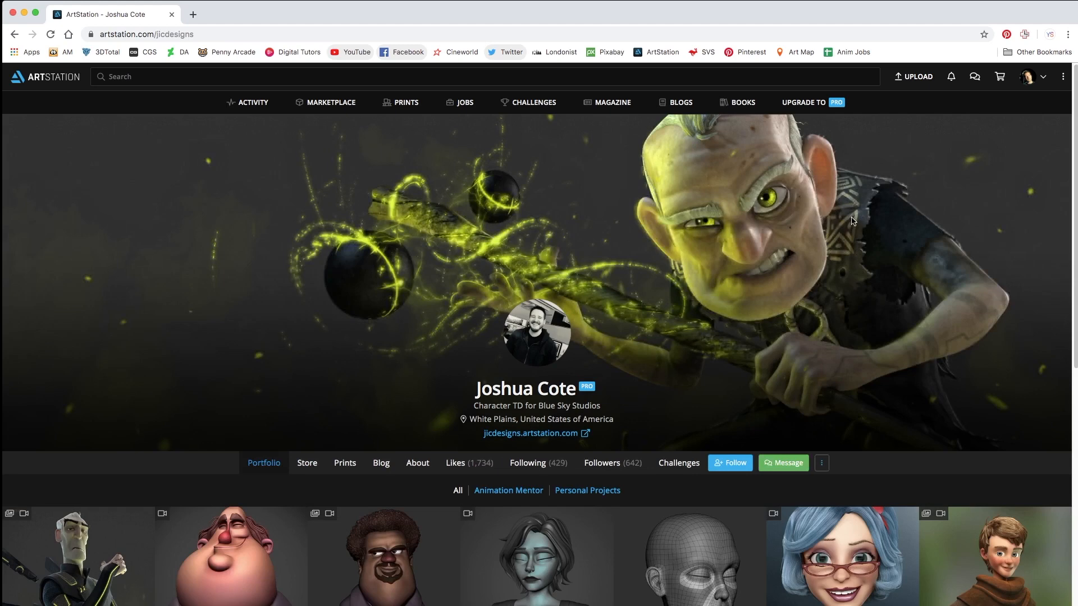
{"action": "scroll", "coordinate": [852, 220], "scroll_direction": "down", "scroll_amount": 3}
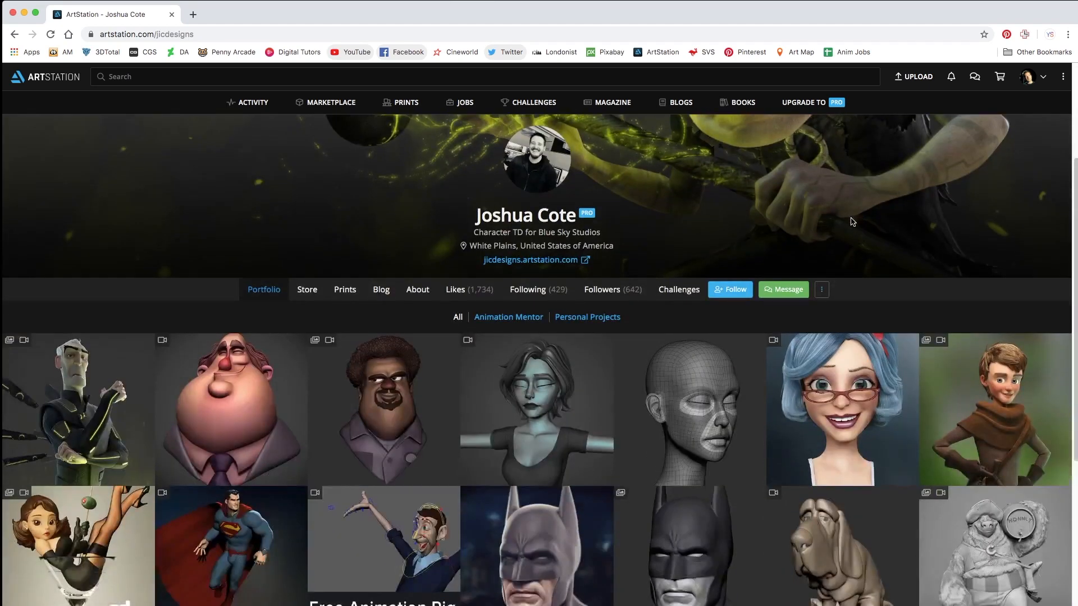
{"action": "scroll", "coordinate": [851, 221], "scroll_direction": "down", "scroll_amount": 2}
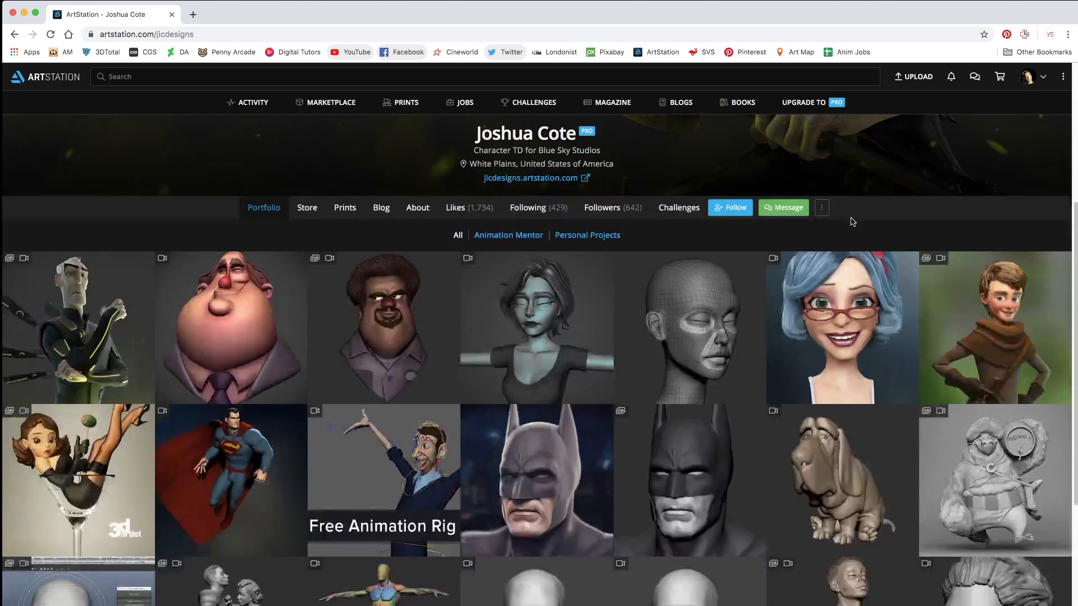
{"action": "scroll", "coordinate": [851, 221], "scroll_direction": "down", "scroll_amount": 3}
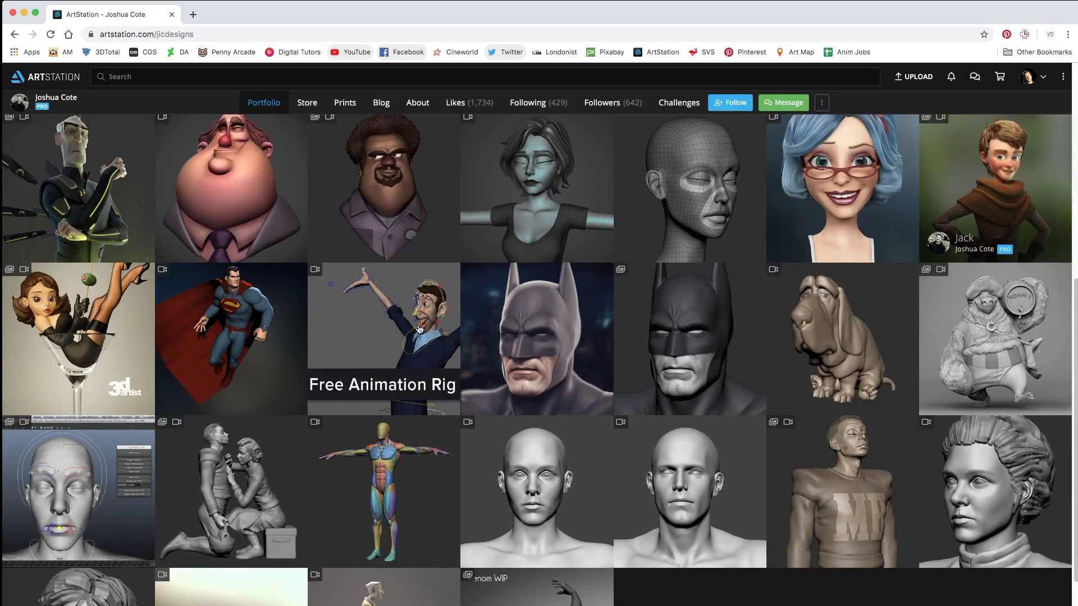
{"action": "left_click", "coordinate": [438, 298]}
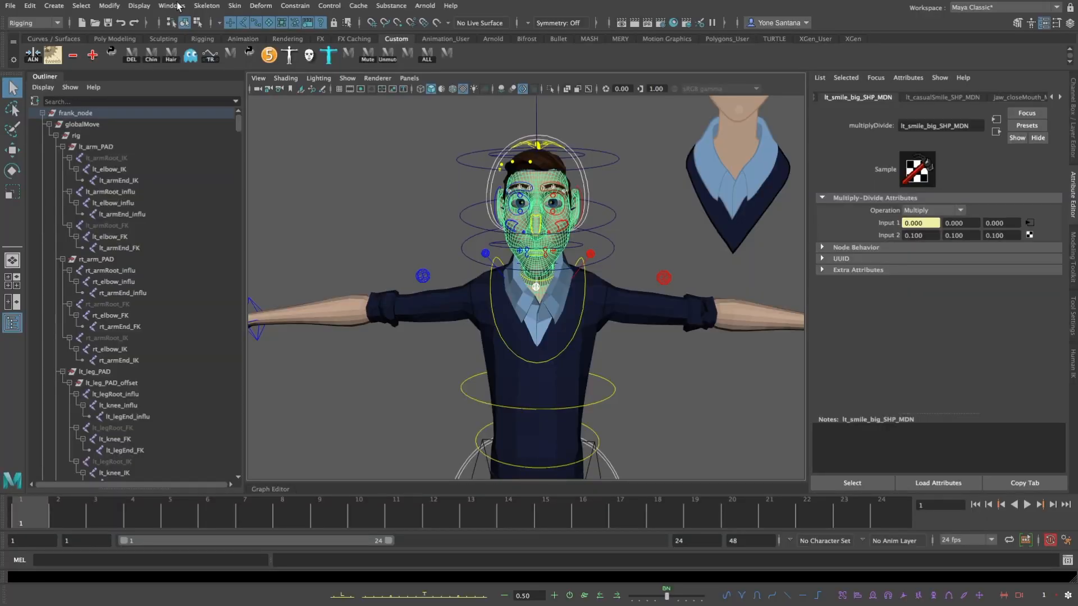
Switch to Maya and inspect the character's blend shapes in an enlarged Shape Editor, closing the editor when done
{"action": "left_click", "coordinate": [178, 6]}
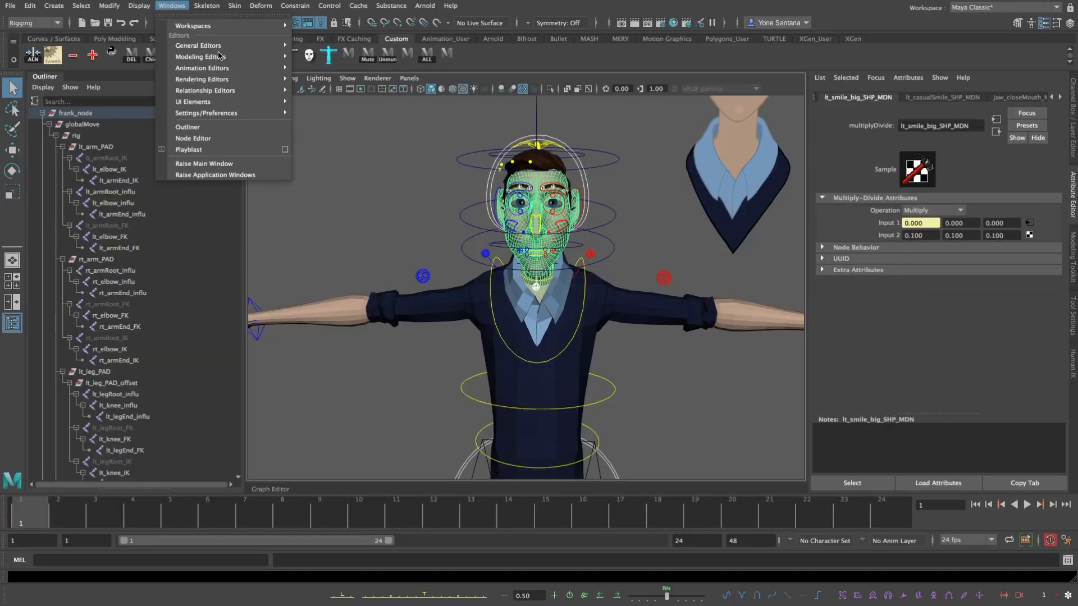
{"action": "mouse_move", "coordinate": [222, 68]}
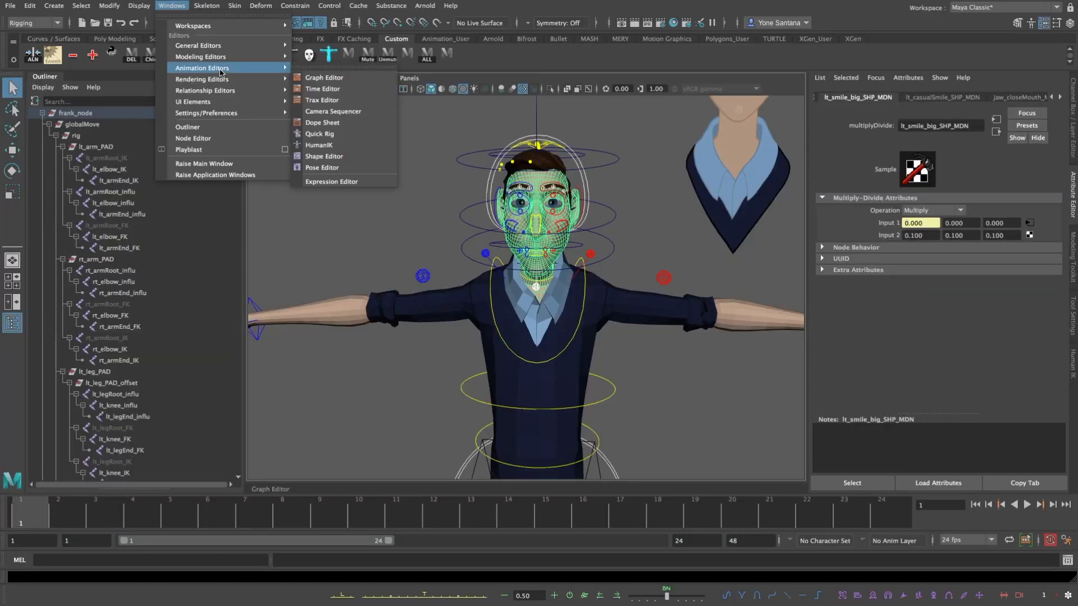
{"action": "left_click", "coordinate": [338, 157]}
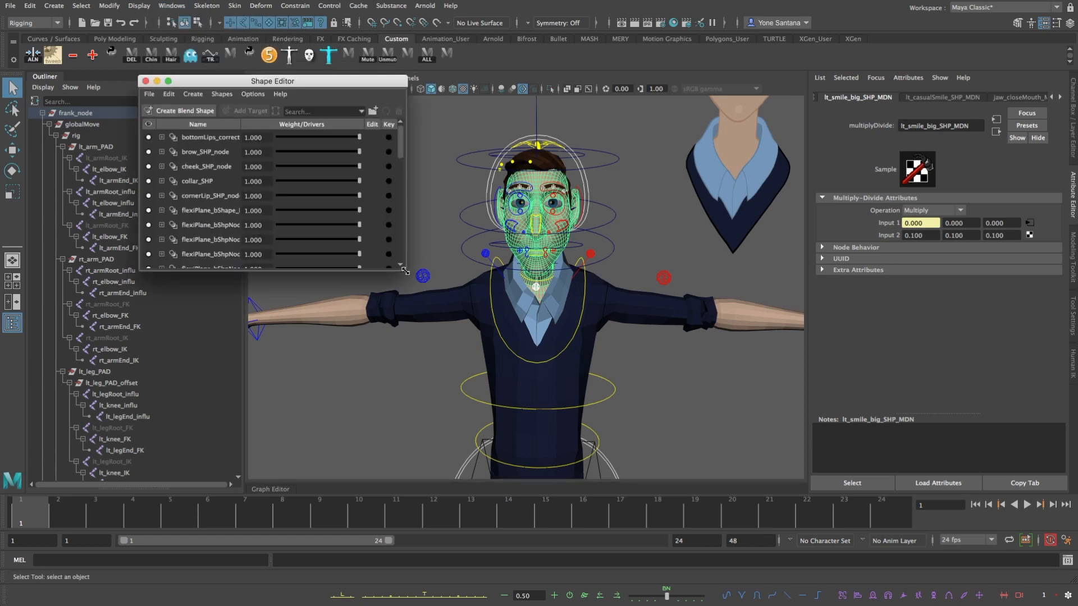
{"action": "left_click_drag", "start_coordinate": [405, 281], "coordinate": [449, 478]}
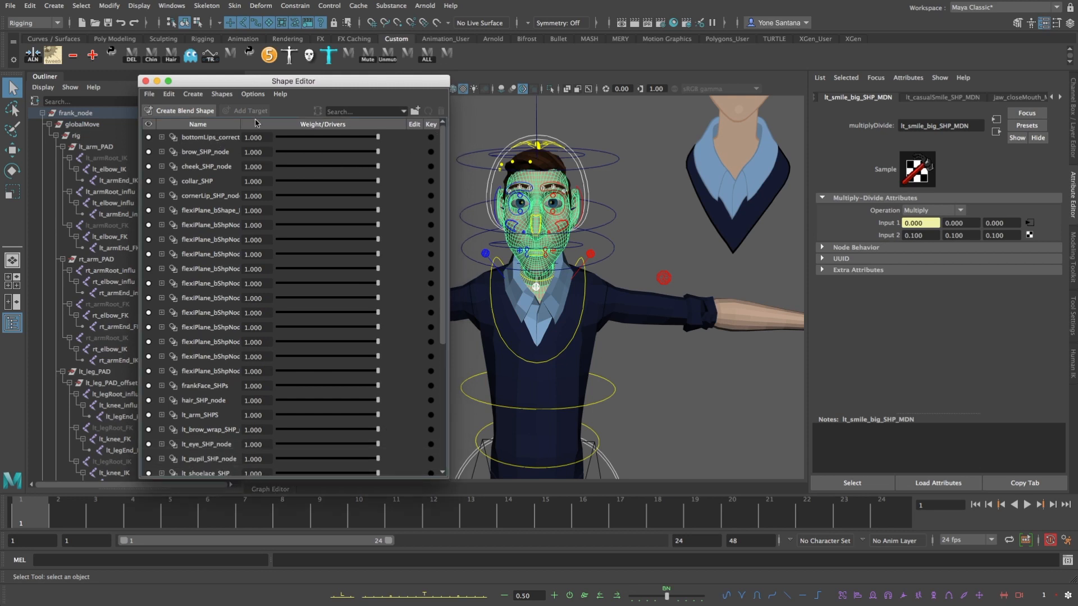
{"action": "left_click", "coordinate": [145, 81]}
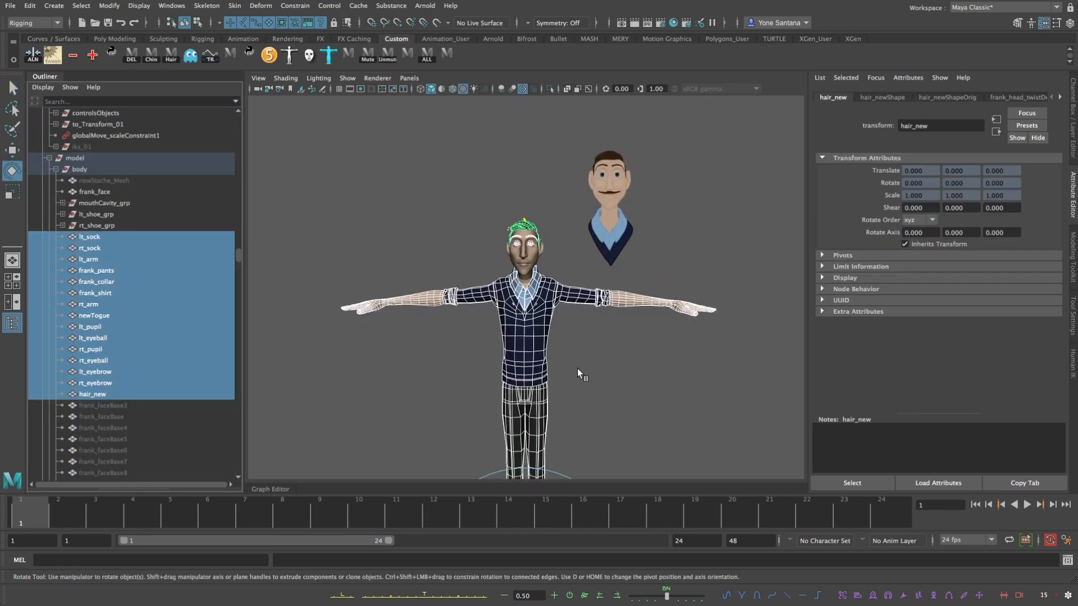
Add both shoes and their shoelaces to the current selection of Frank's body and clothing meshes
{"action": "left_click_drag", "start_coordinate": [578, 371], "coordinate": [612, 368], "text": "alt"}
{"action": "middle_click_drag", "start_coordinate": [591, 345], "coordinate": [578, 176], "text": "alt"}
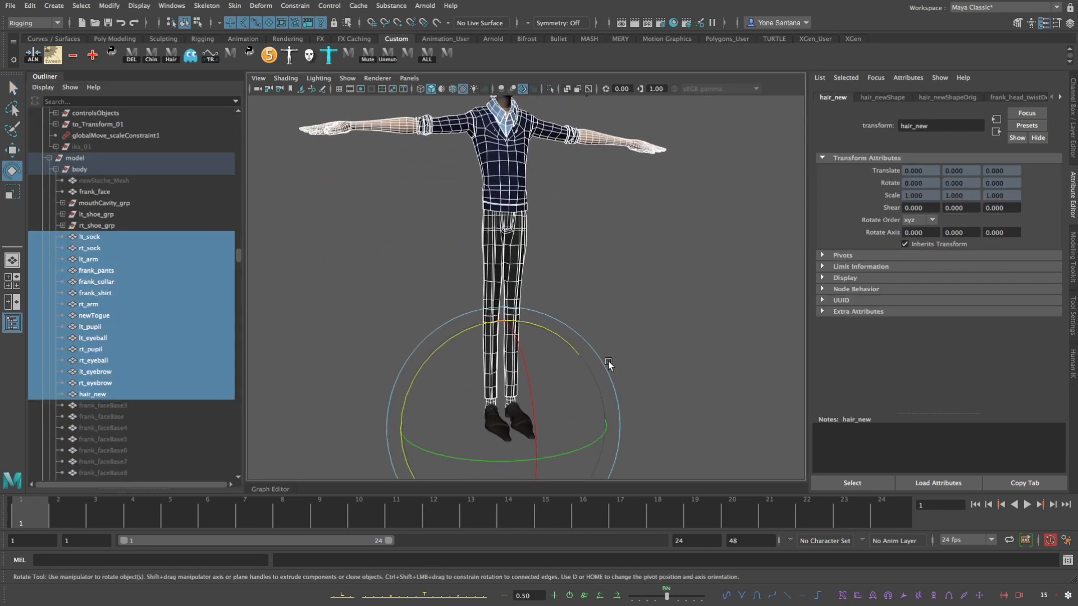
{"action": "mouse_move", "coordinate": [609, 365]}
{"action": "left_mouse_down", "text": "alt"}
{"action": "mouse_move", "coordinate": [577, 385]}
{"action": "mouse_move", "coordinate": [593, 376]}
{"action": "left_mouse_up", "text": "alt"}
{"action": "middle_click_drag", "start_coordinate": [644, 364], "coordinate": [666, 306], "text": "alt"}
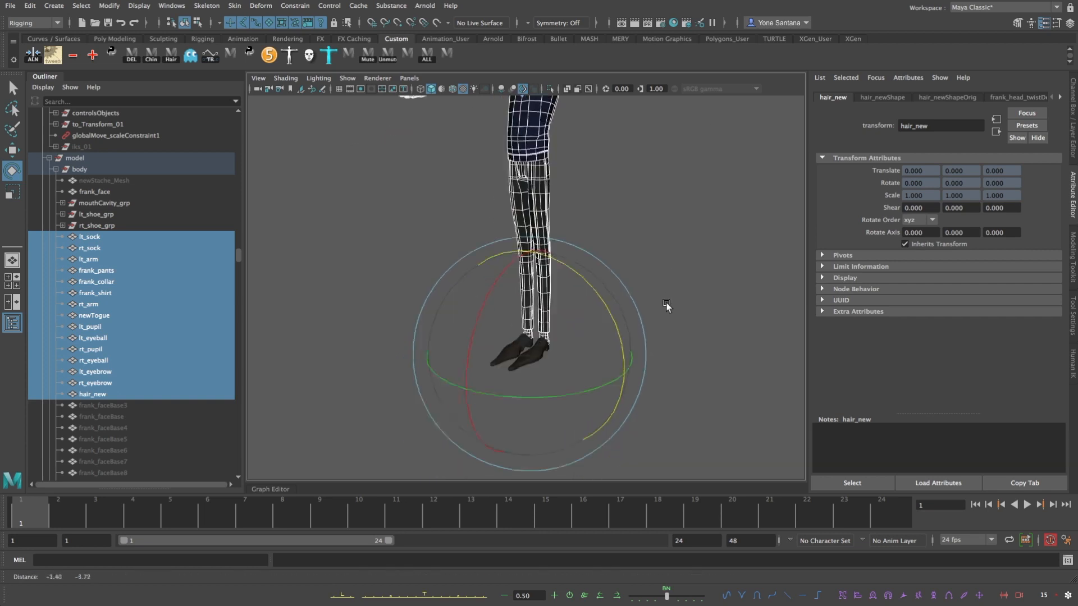
{"action": "right_click_drag", "start_coordinate": [666, 306], "coordinate": [628, 345], "text": "alt"}
{"action": "key", "text": "w"}
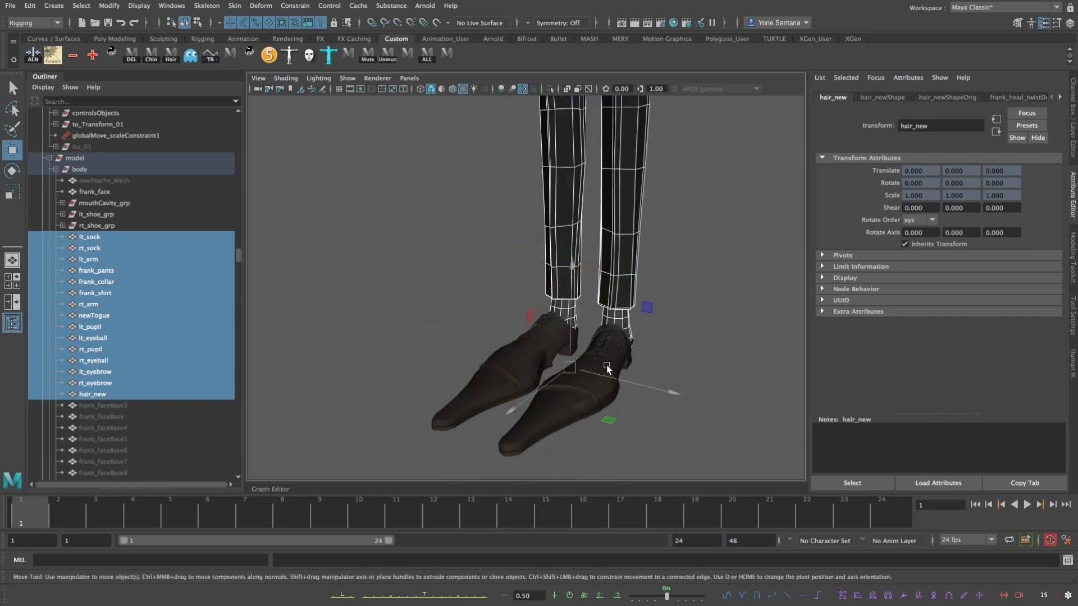
{"action": "key", "text": "q"}
{"action": "left_click", "coordinate": [606, 366], "text": "shift"}
{"action": "left_click", "coordinate": [553, 344], "text": "shift"}
{"action": "left_click", "coordinate": [556, 323], "text": "shift"}
{"action": "left_click", "coordinate": [614, 333], "text": "shift"}
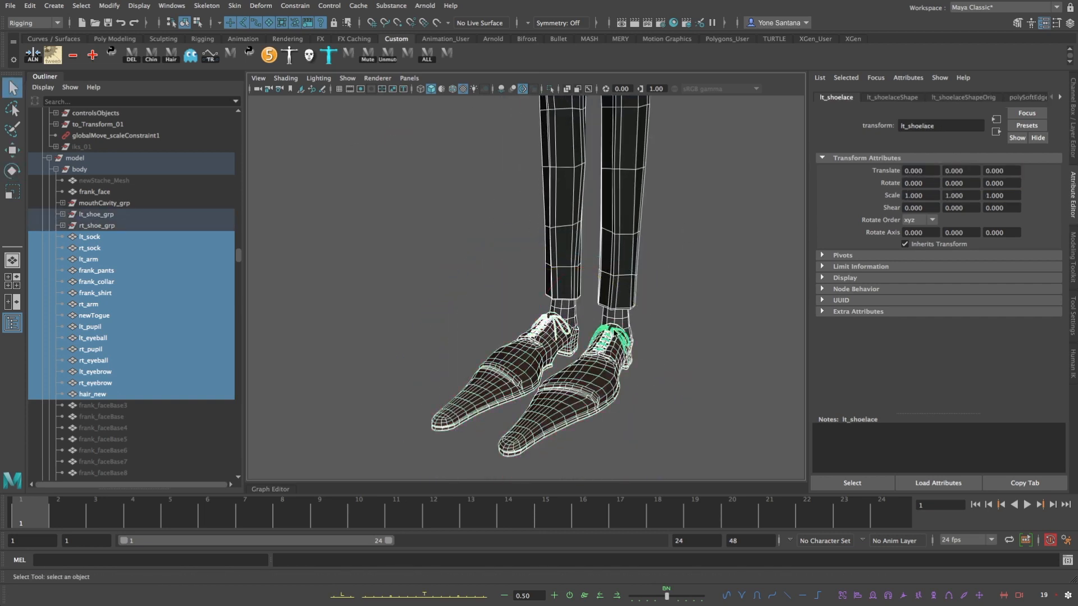
Hide the face mesh to expose the eyes and teeth, and toggle the display of the rig's control curves
{"action": "key", "text": "ctrl+h"}
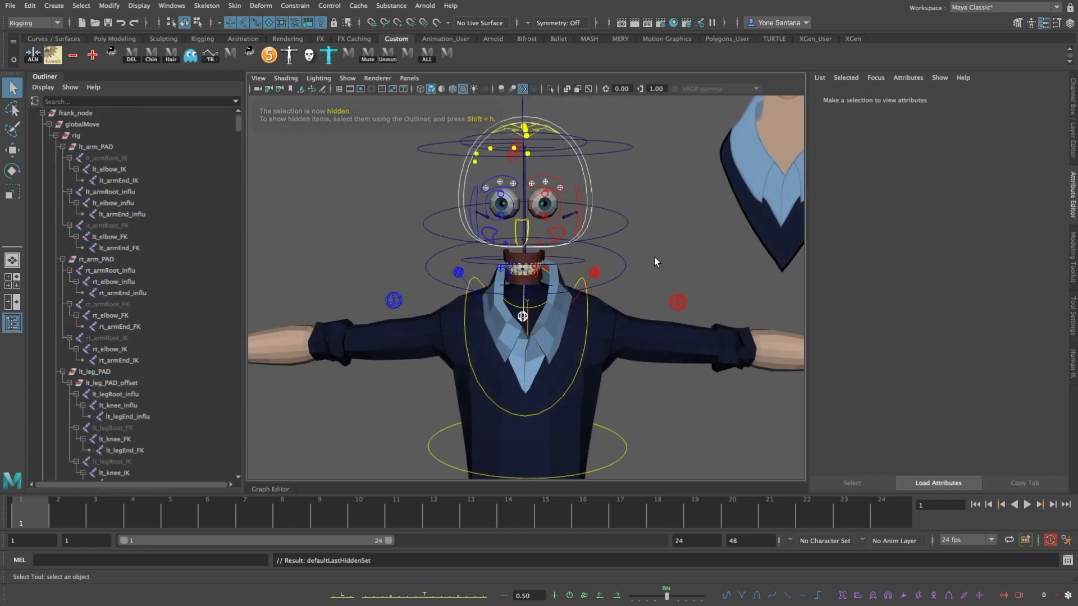
{"action": "key", "text": "ctrl+g"}
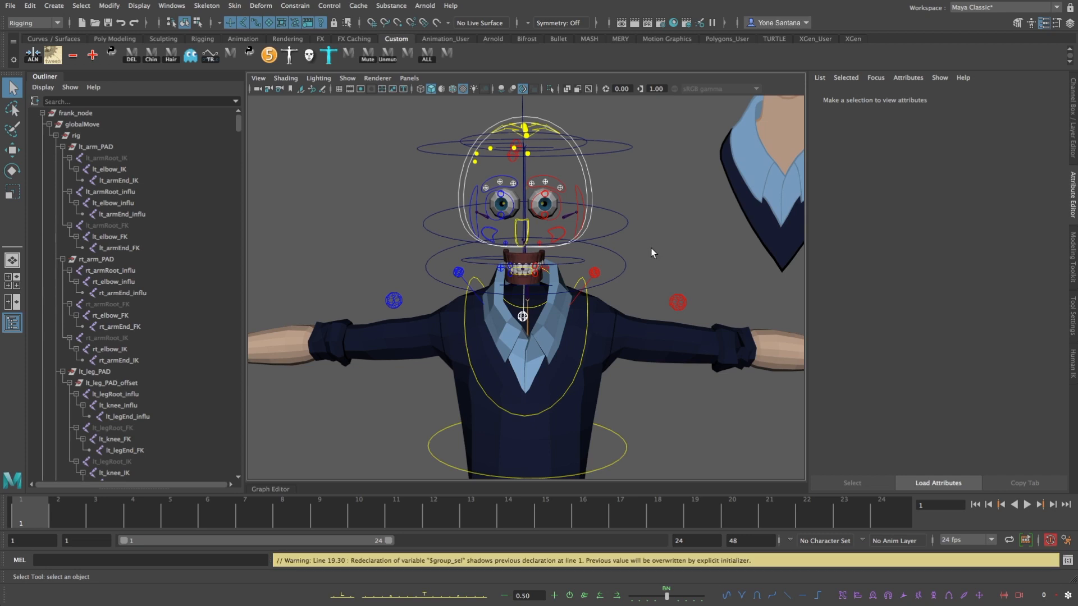
{"action": "key", "text": "alt+1"}
{"action": "left_click", "coordinate": [658, 253]}
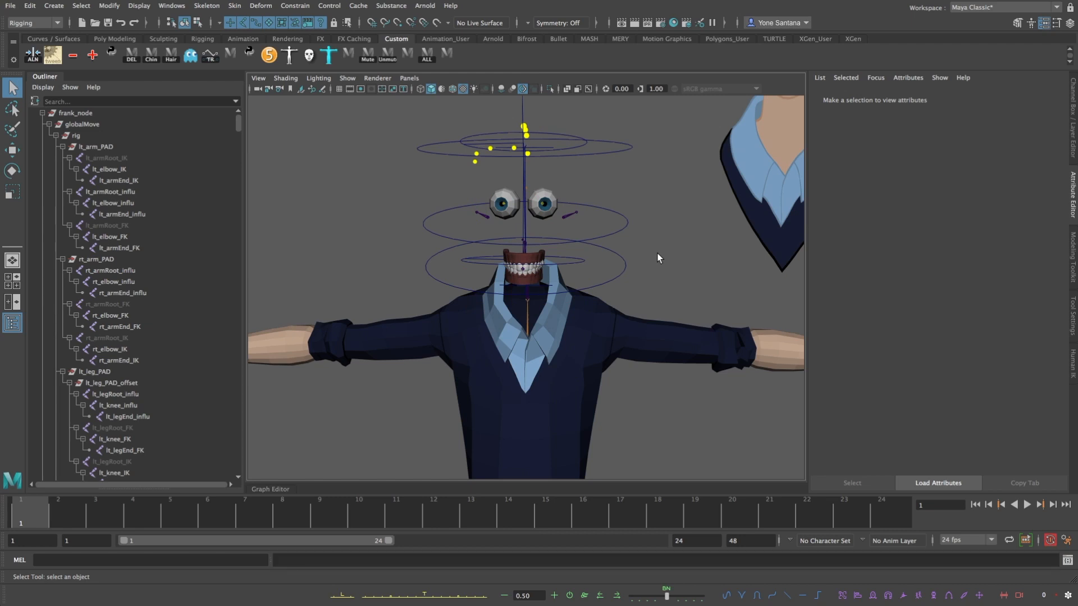
{"action": "key", "text": "alt+1"}
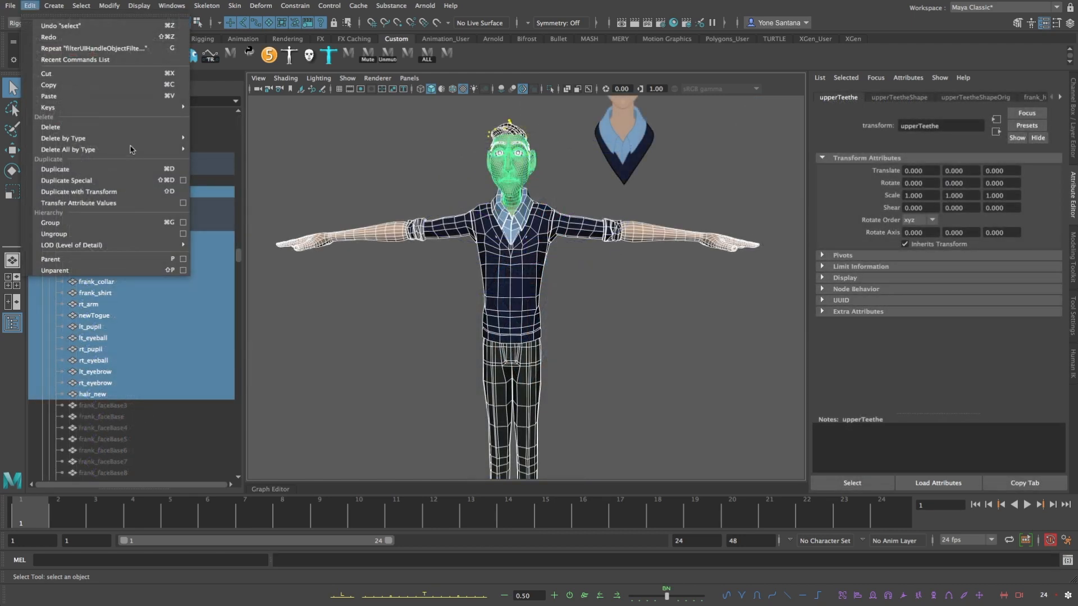
Delete the history of all selected character meshes and export them to the export folder as Franklin_GEO in Maya ASCII format
{"action": "mouse_move", "coordinate": [104, 140]}
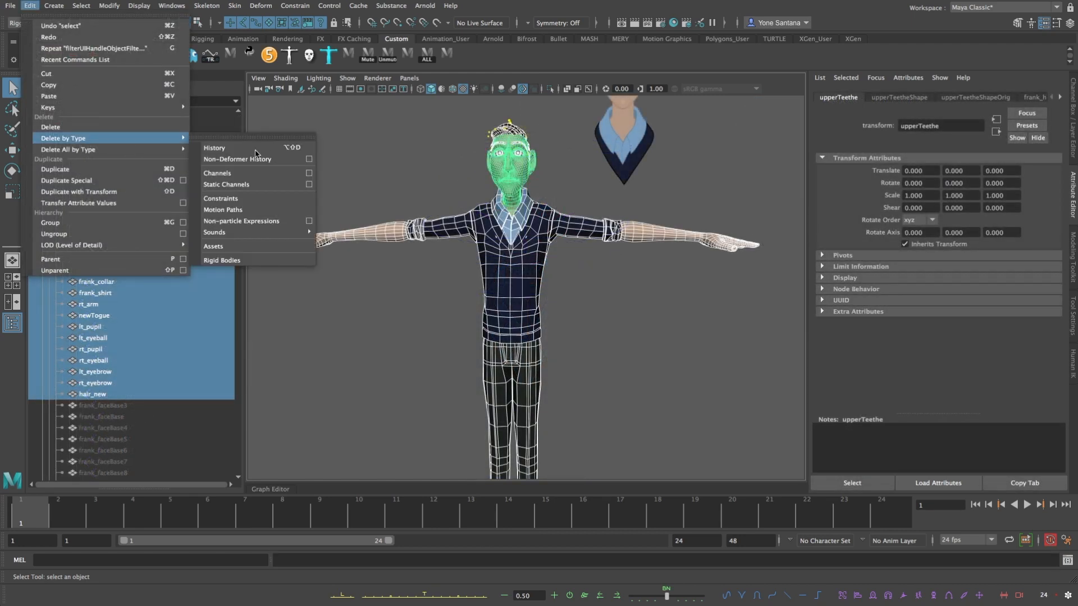
{"action": "left_click", "coordinate": [255, 149]}
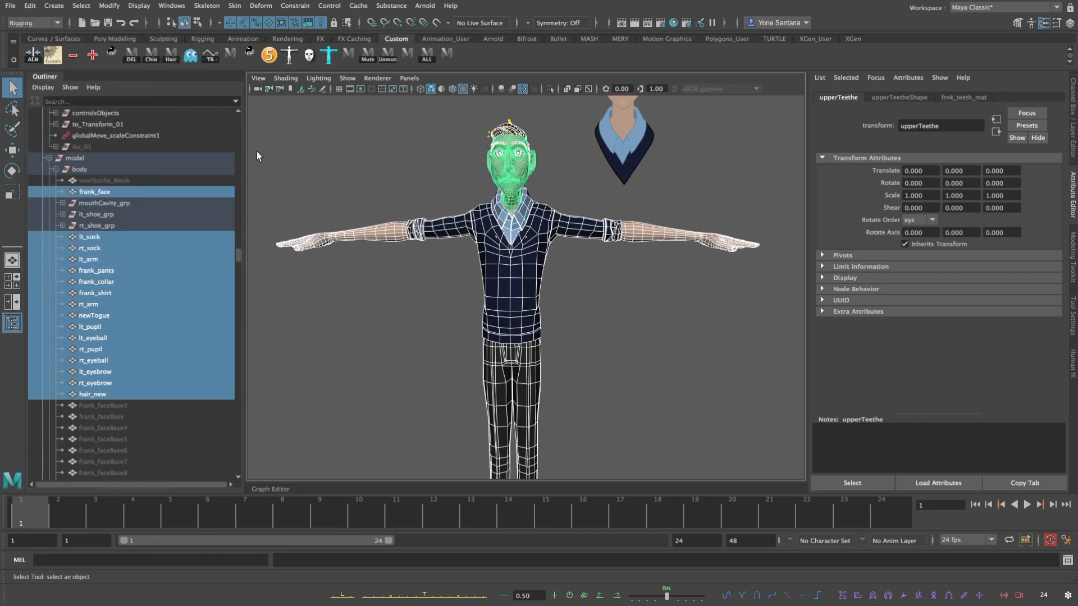
{"action": "left_click", "coordinate": [10, 5]}
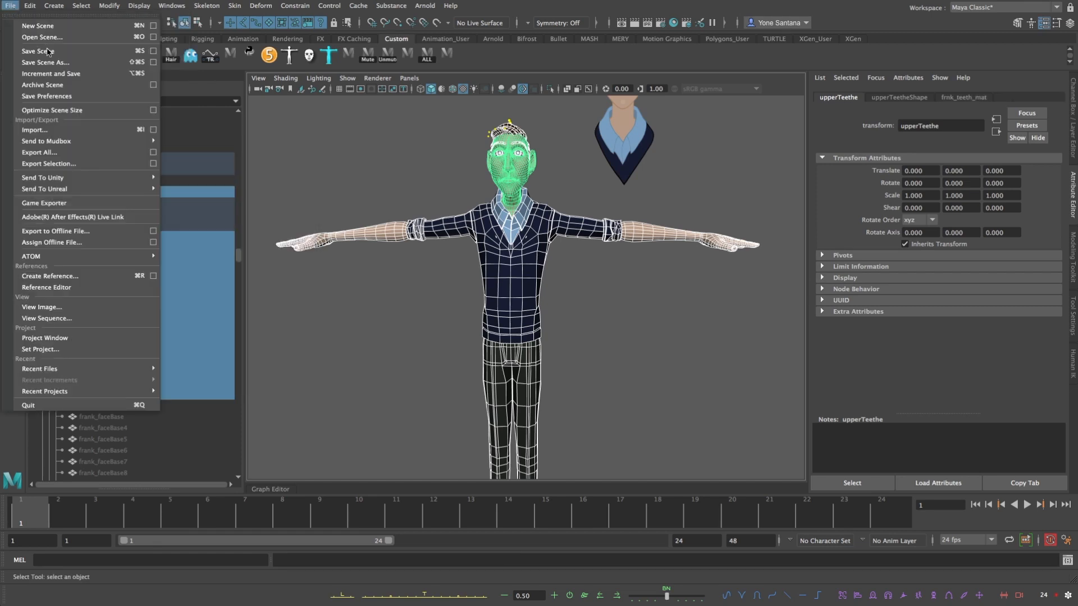
{"action": "left_click", "coordinate": [60, 164]}
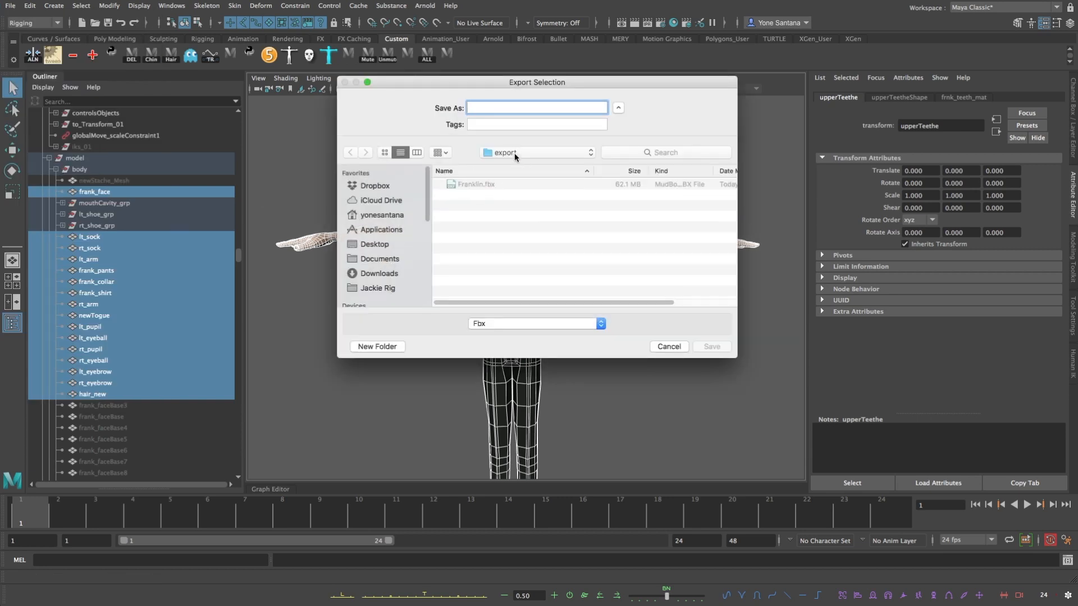
{"action": "type", "text": "Franklin_GEO"}
{"action": "left_click", "coordinate": [565, 324]}
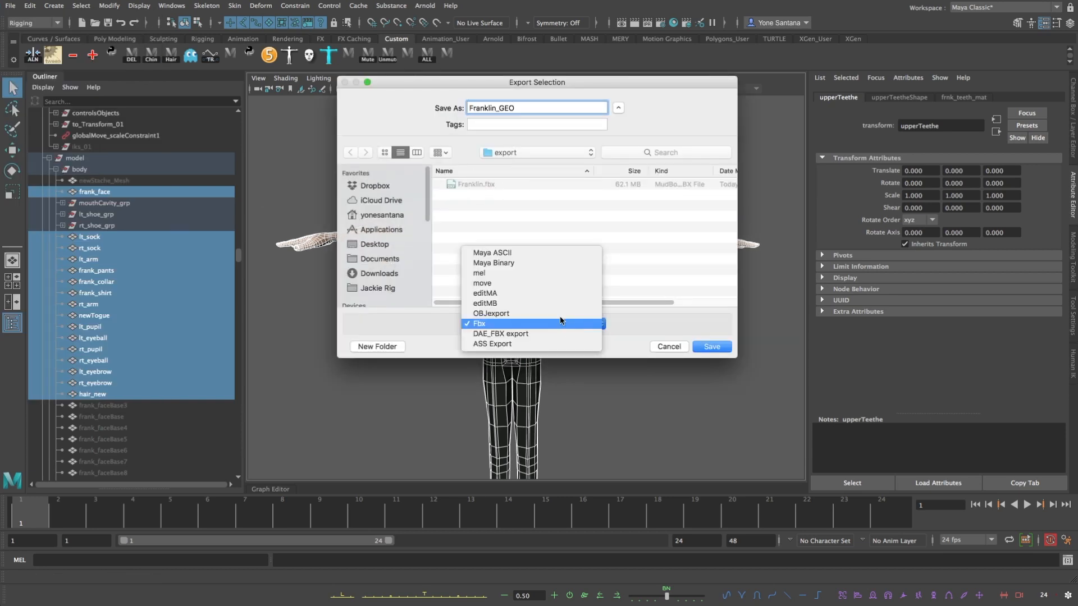
{"action": "left_click", "coordinate": [566, 250]}
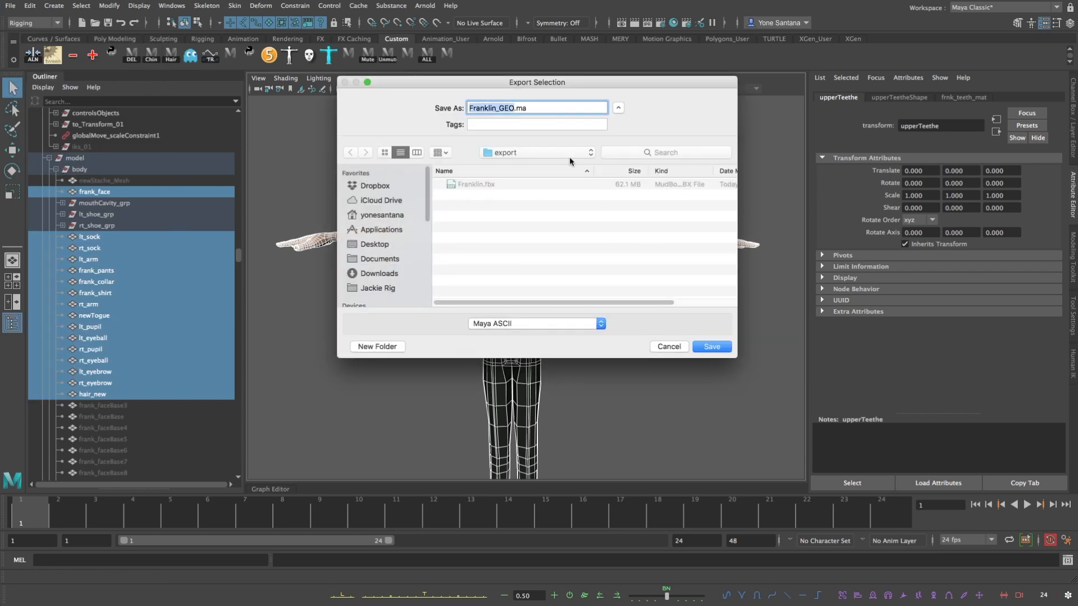
{"action": "left_click", "coordinate": [712, 347]}
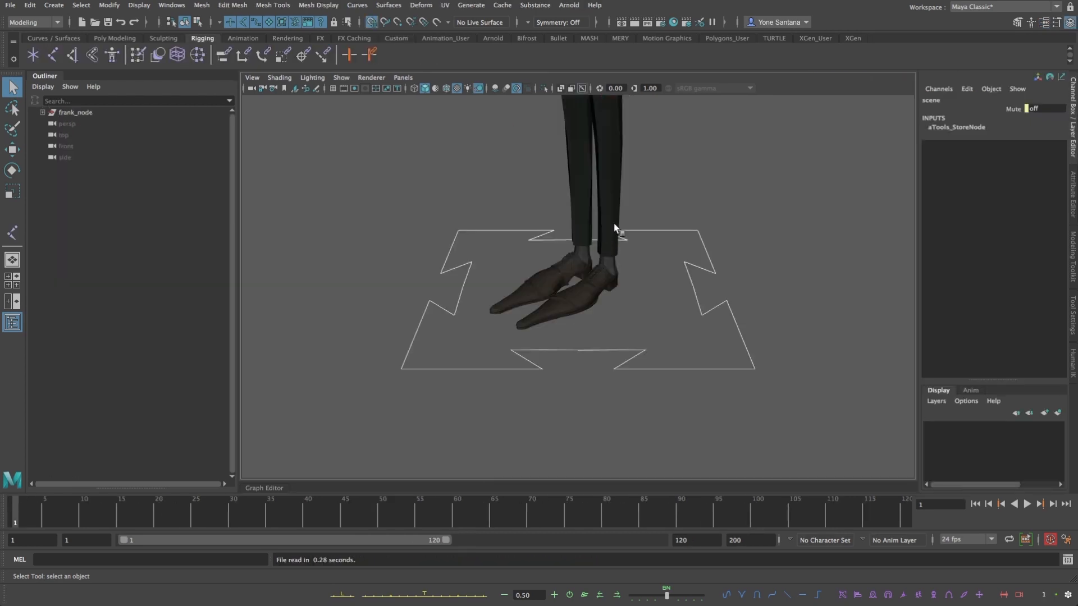
In the exported geometry scene, move the model group out of frank_node to the top level of the Outliner
{"action": "left_click_drag", "start_coordinate": [614, 223], "coordinate": [665, 211], "text": "alt"}
{"action": "middle_click_drag", "start_coordinate": [665, 211], "coordinate": [647, 339], "text": "alt"}
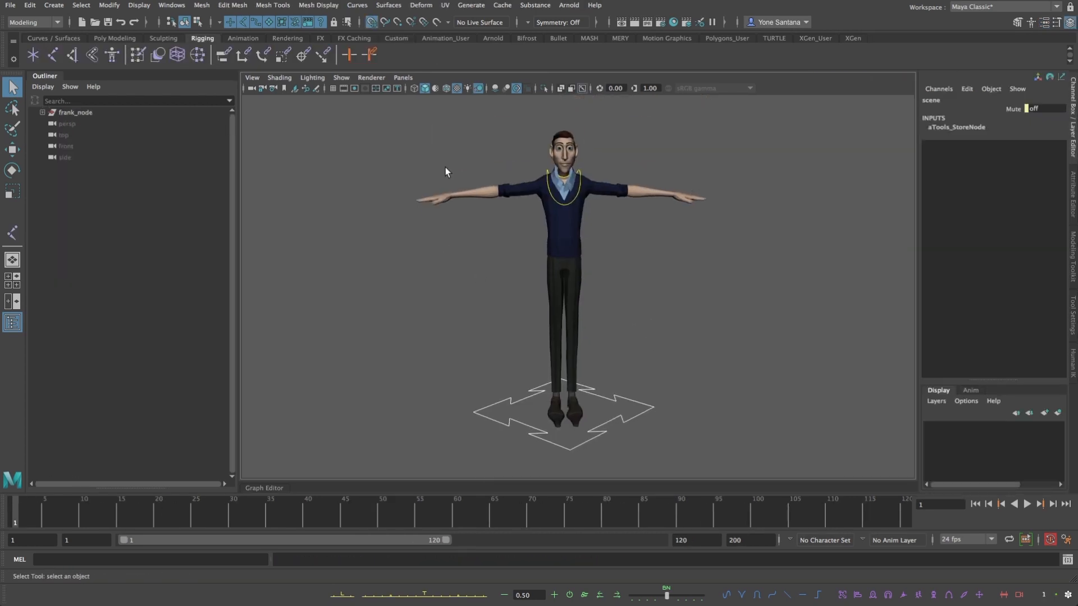
{"action": "left_click", "coordinate": [41, 112]}
{"action": "left_click", "coordinate": [70, 136]}
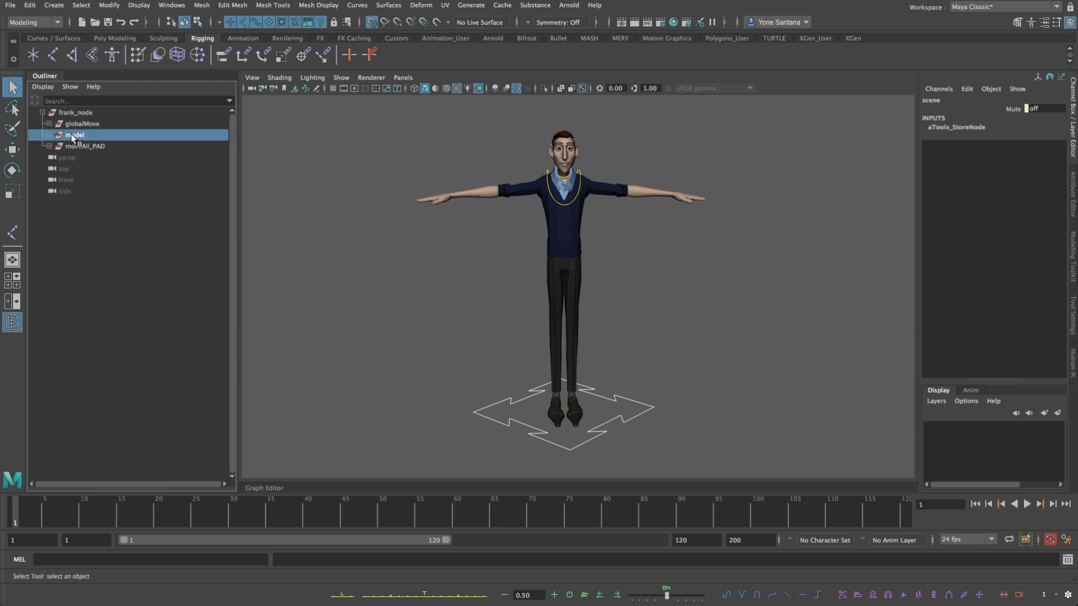
{"action": "middle_click_drag", "start_coordinate": [69, 136], "coordinate": [91, 250]}
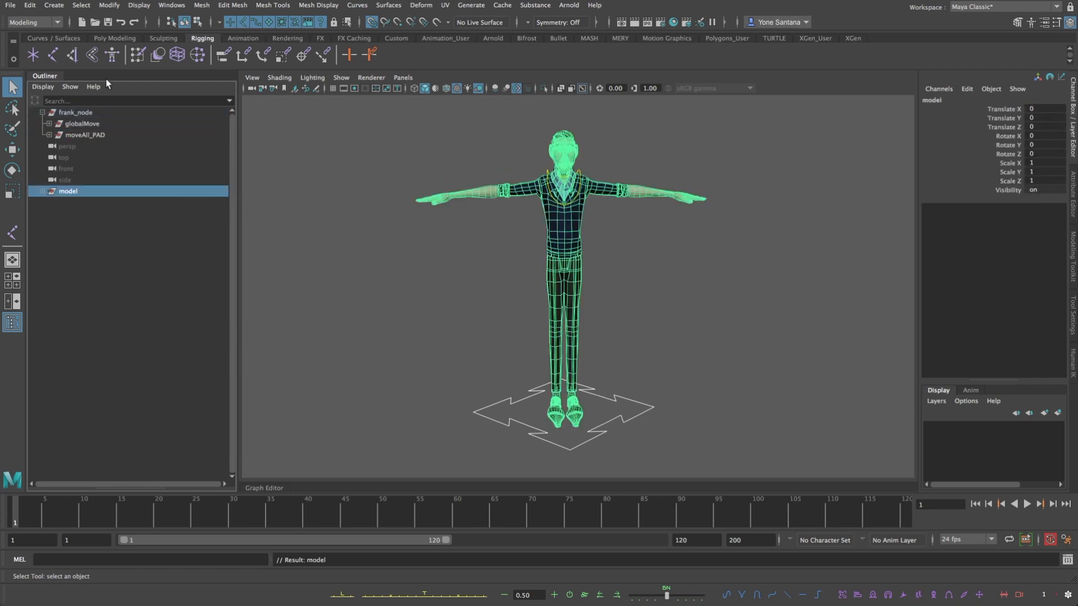
Move all character meshes out of the model group to the top level of the Outliner and delete the leftover model group
{"action": "left_click_drag", "start_coordinate": [758, 124], "coordinate": [417, 456]}
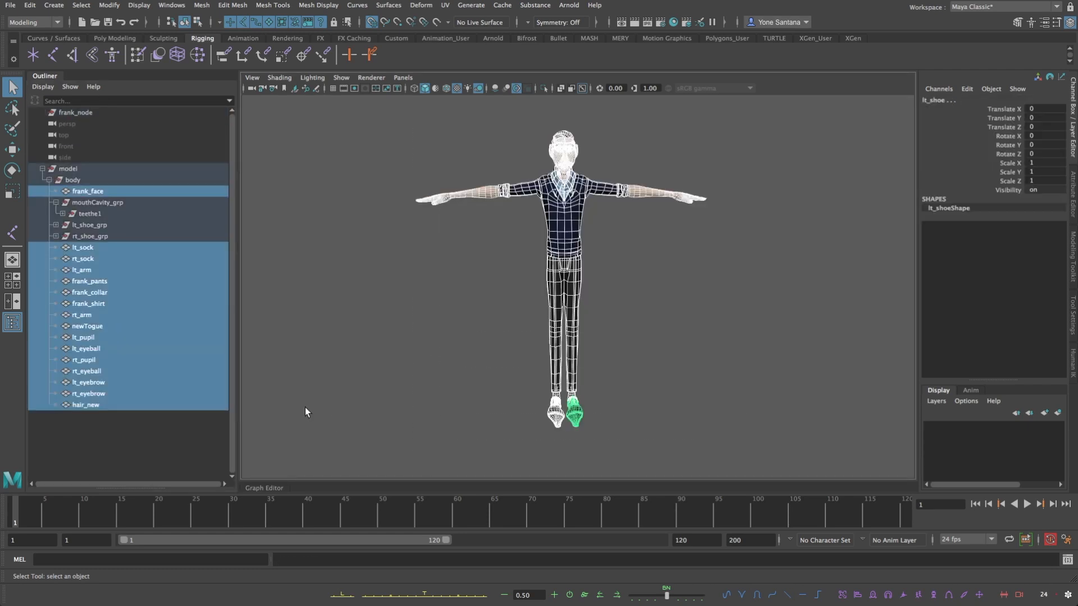
{"action": "middle_click_drag", "start_coordinate": [80, 287], "coordinate": [85, 460]}
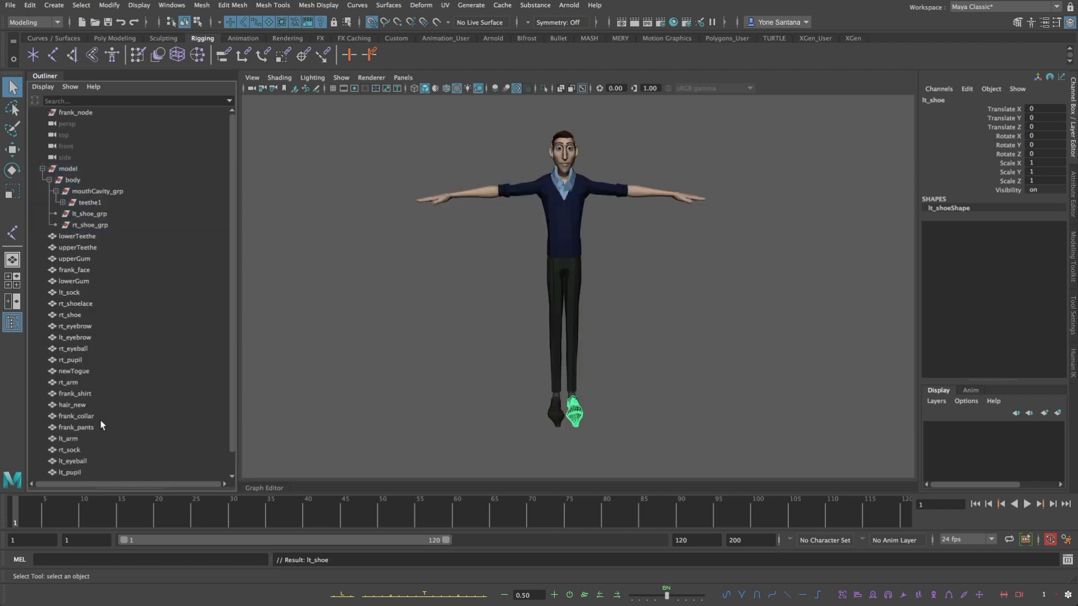
{"action": "left_click", "coordinate": [70, 169]}
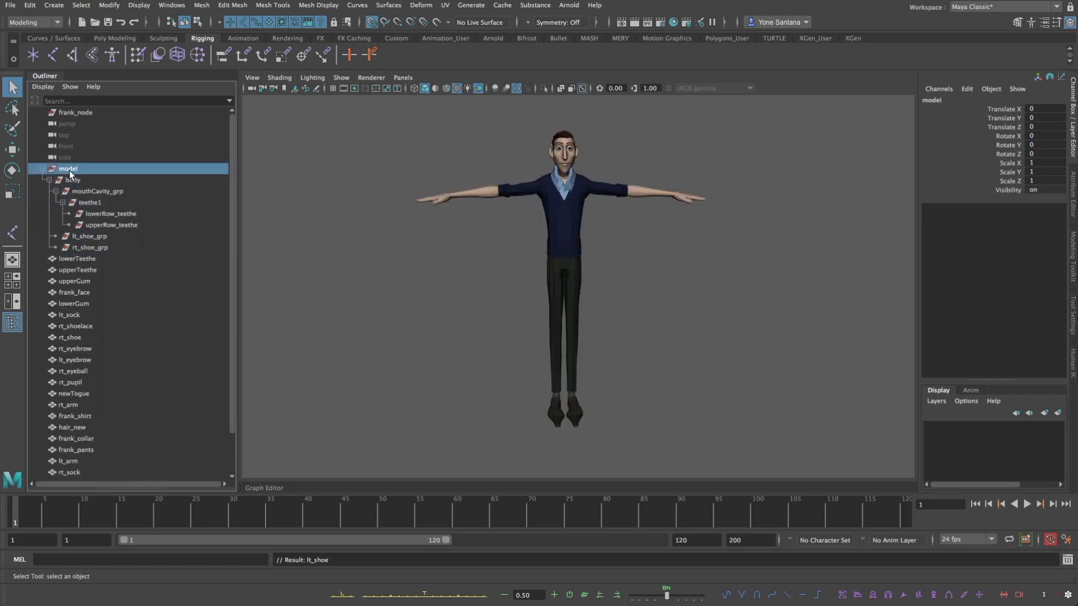
{"action": "key", "text": "Delete"}
Group all the loose character meshes, from lowerTeethe through lt_shoe
{"action": "left_click", "coordinate": [72, 168]}
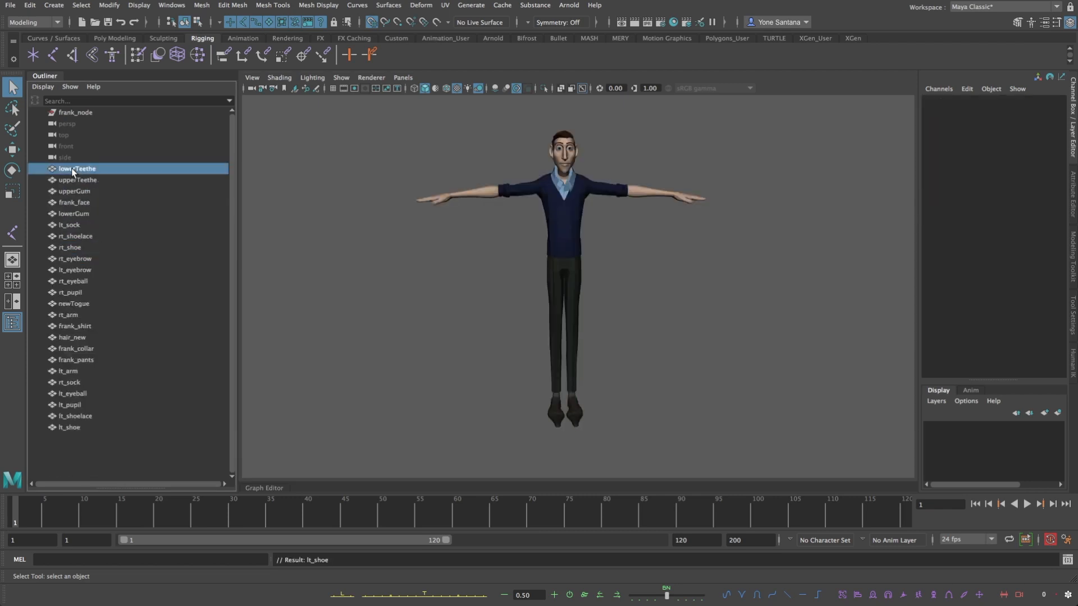
{"action": "left_click", "coordinate": [70, 428], "text": "shift"}
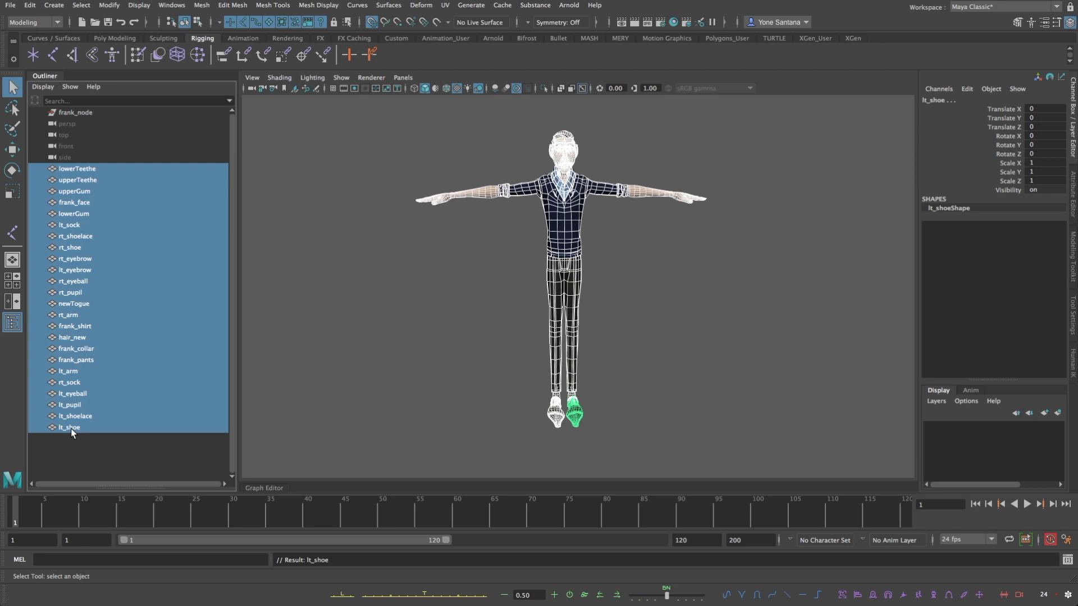
{"action": "key", "text": "ctrl+g"}
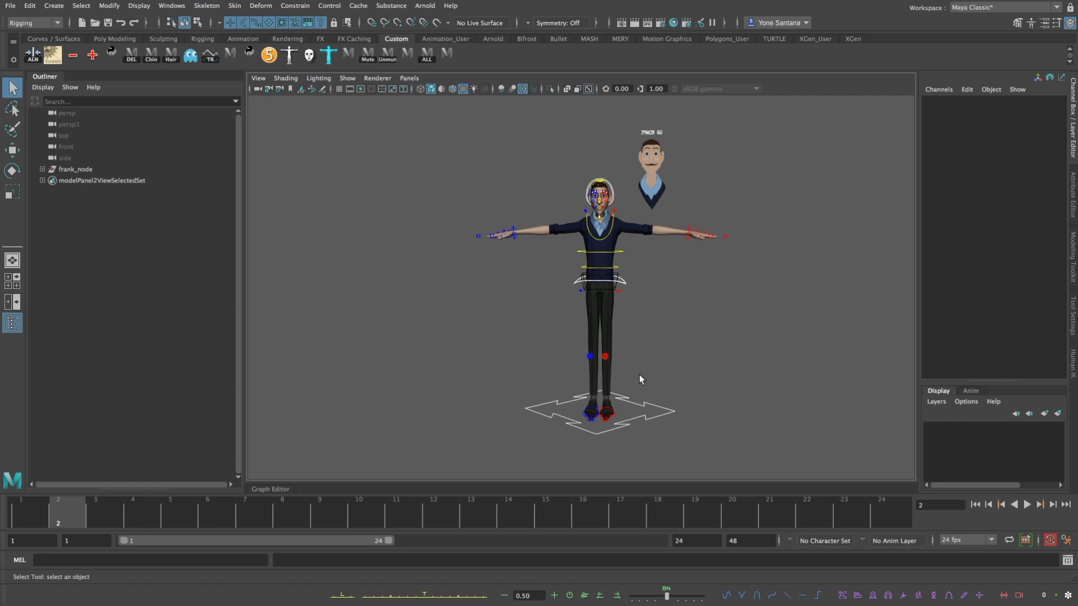
In the original rig scene, filter the Outliner to display only joints
{"action": "scroll", "coordinate": [639, 375], "scroll_direction": "up", "scroll_amount": 3}
{"action": "middle_click_drag", "start_coordinate": [706, 390], "coordinate": [683, 377], "text": "alt"}
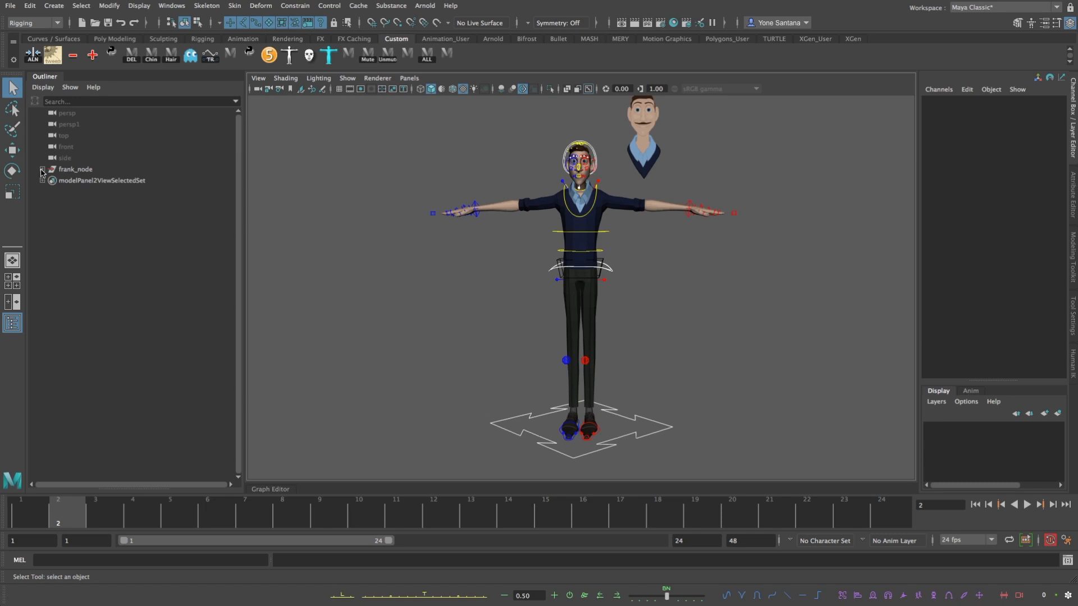
{"action": "left_click", "coordinate": [70, 88]}
{"action": "mouse_move", "coordinate": [90, 108]}
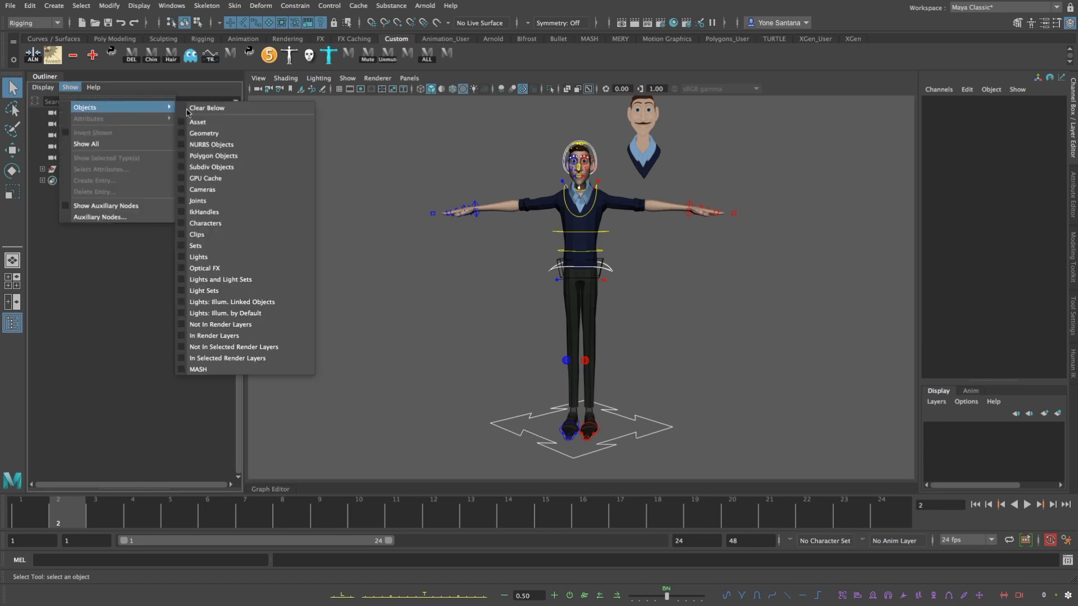
{"action": "left_click", "coordinate": [194, 204]}
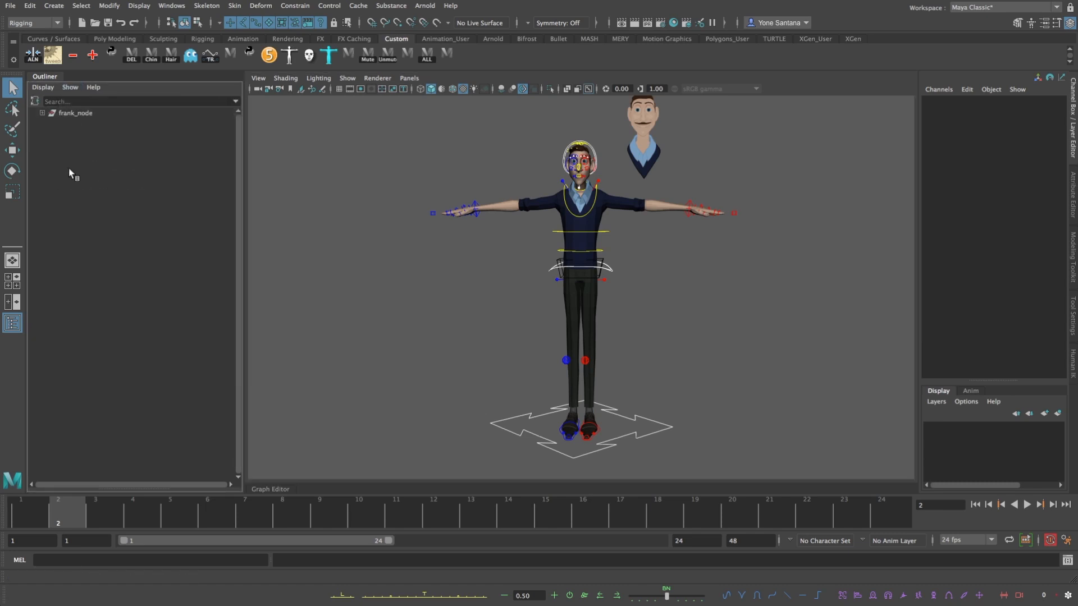
Unhide the rig group inside frank_node's globalMove group so the skeleton is displayed
{"action": "left_click", "coordinate": [42, 113]}
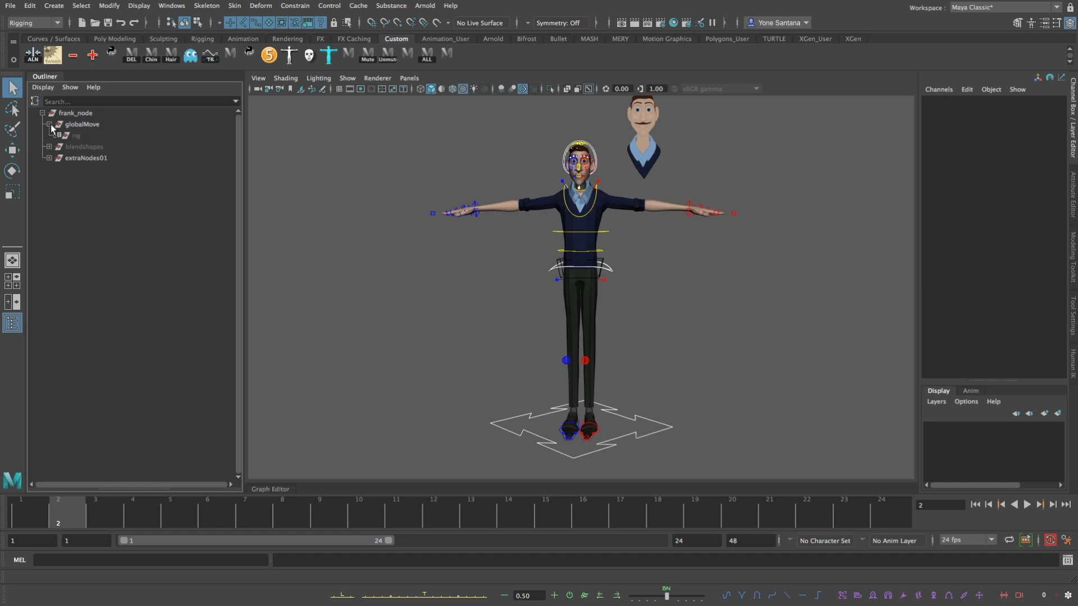
{"action": "left_click", "coordinate": [49, 124]}
{"action": "left_click", "coordinate": [84, 137]}
{"action": "key", "text": "shift+h"}
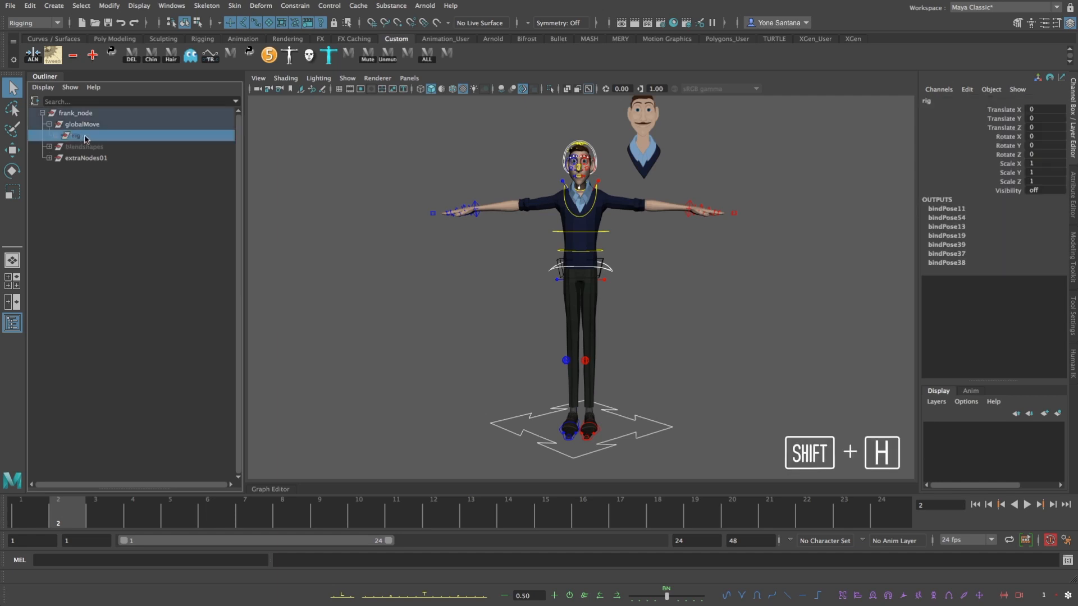
Hide the polygons and the control curves in the viewport, leaving only the rig's skeleton on display
{"action": "left_click_drag", "start_coordinate": [769, 285], "coordinate": [738, 286], "text": "alt"}
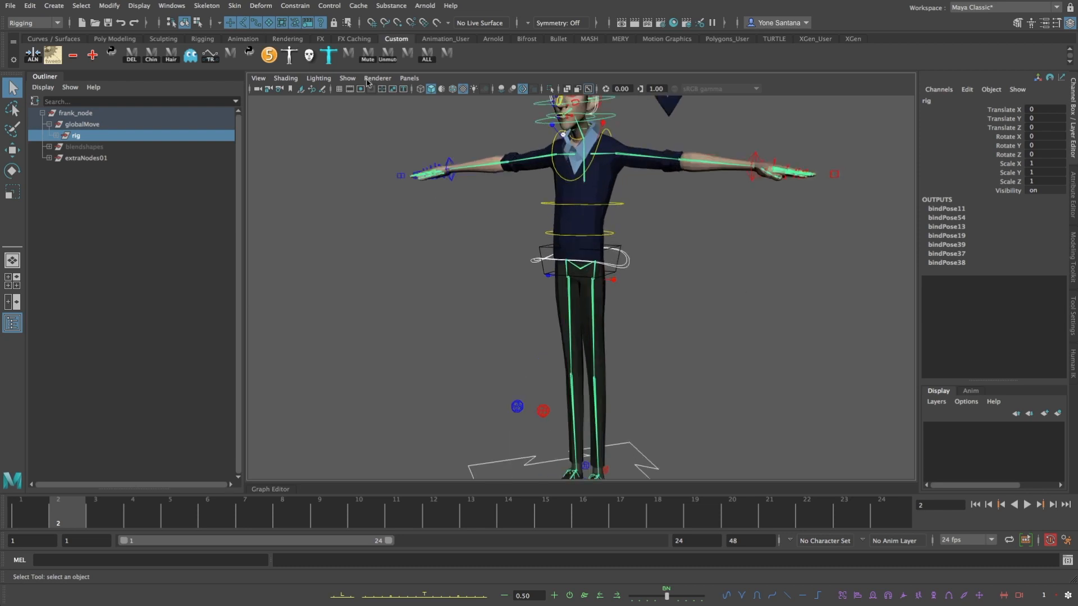
{"action": "left_click", "coordinate": [349, 78]}
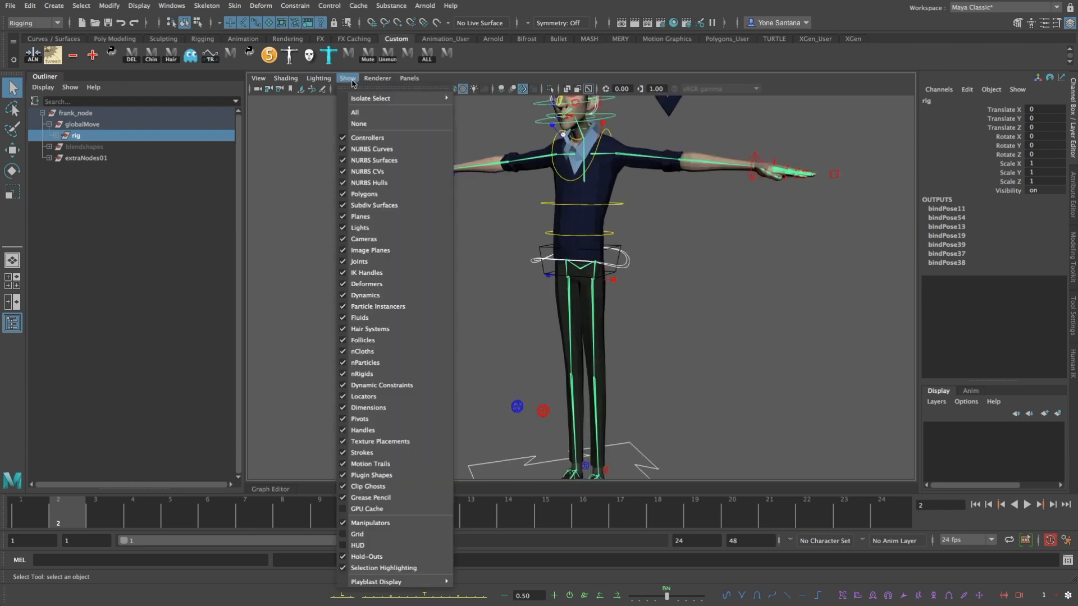
{"action": "left_click", "coordinate": [366, 193]}
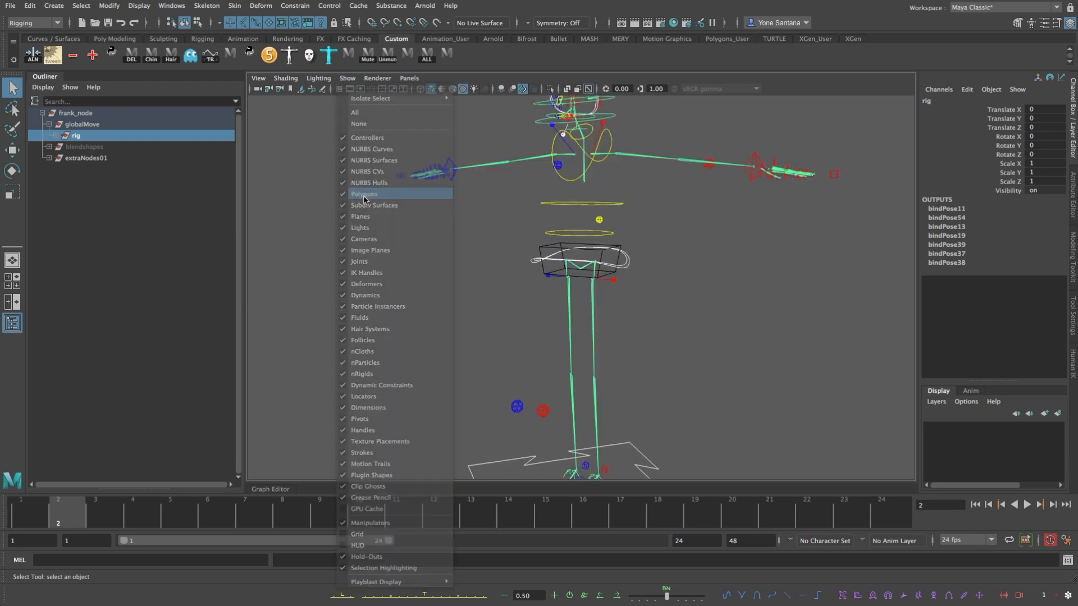
{"action": "left_click", "coordinate": [671, 267]}
{"action": "left_click_drag", "start_coordinate": [671, 267], "coordinate": [614, 300], "text": "alt"}
{"action": "key", "text": "shift+h"}
{"action": "scroll", "coordinate": [666, 316], "scroll_direction": "up", "scroll_amount": 5}
{"action": "scroll", "coordinate": [667, 318], "scroll_direction": "down", "scroll_amount": 4}
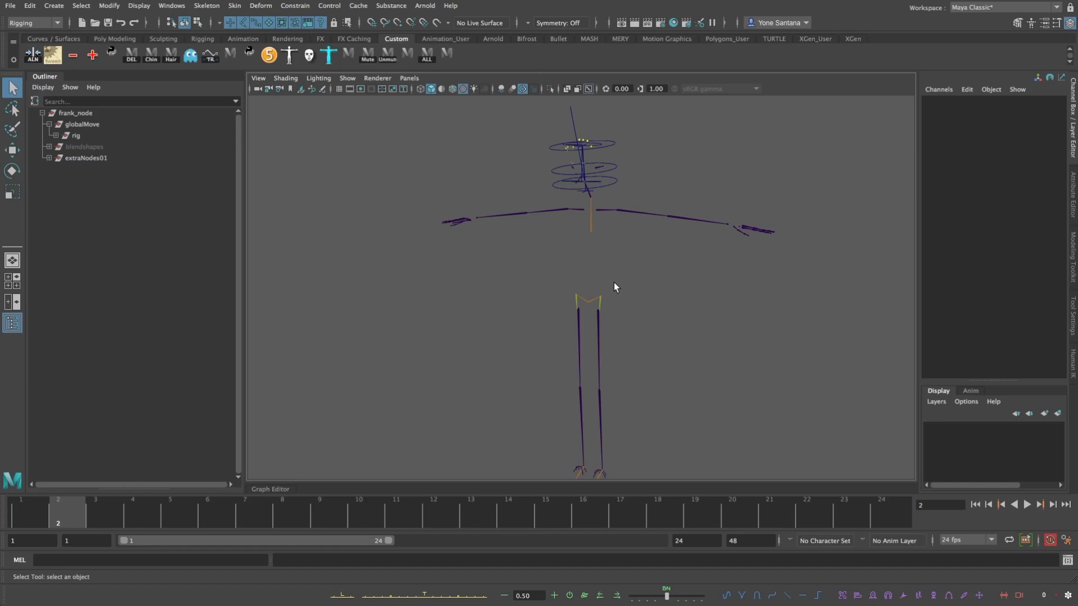
Display the control curves again, then select cc_waist01_CTRL followed by a new locator at the origin
{"action": "key", "text": "alt+1"}
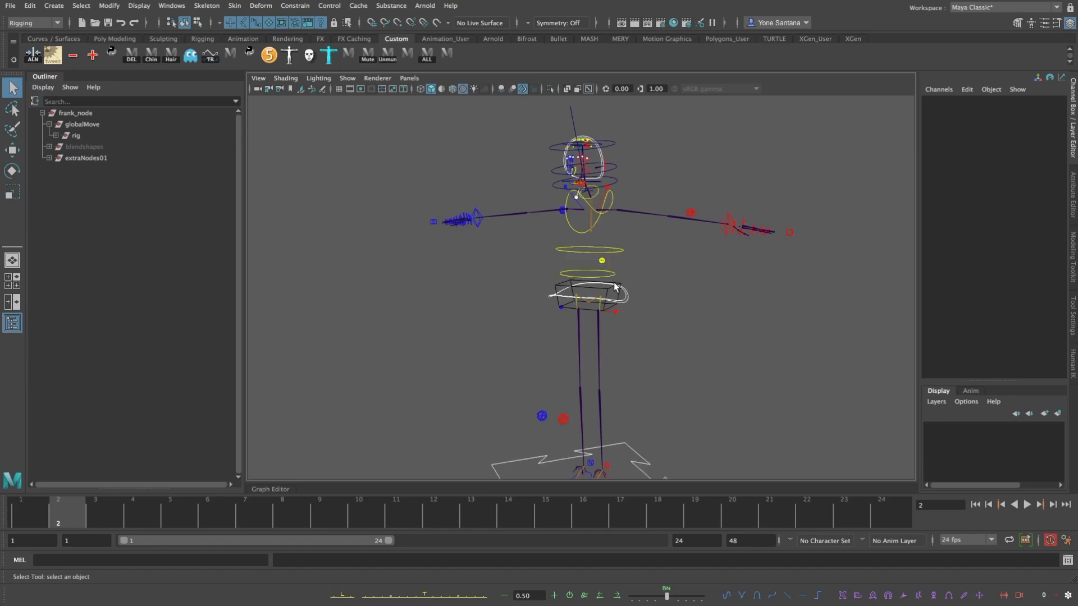
{"action": "left_click", "coordinate": [613, 277]}
{"action": "key", "text": "w"}
{"action": "middle_click_drag", "start_coordinate": [706, 377], "coordinate": [711, 301], "text": "alt"}
{"action": "scroll", "coordinate": [590, 410], "scroll_direction": "up", "scroll_amount": 5}
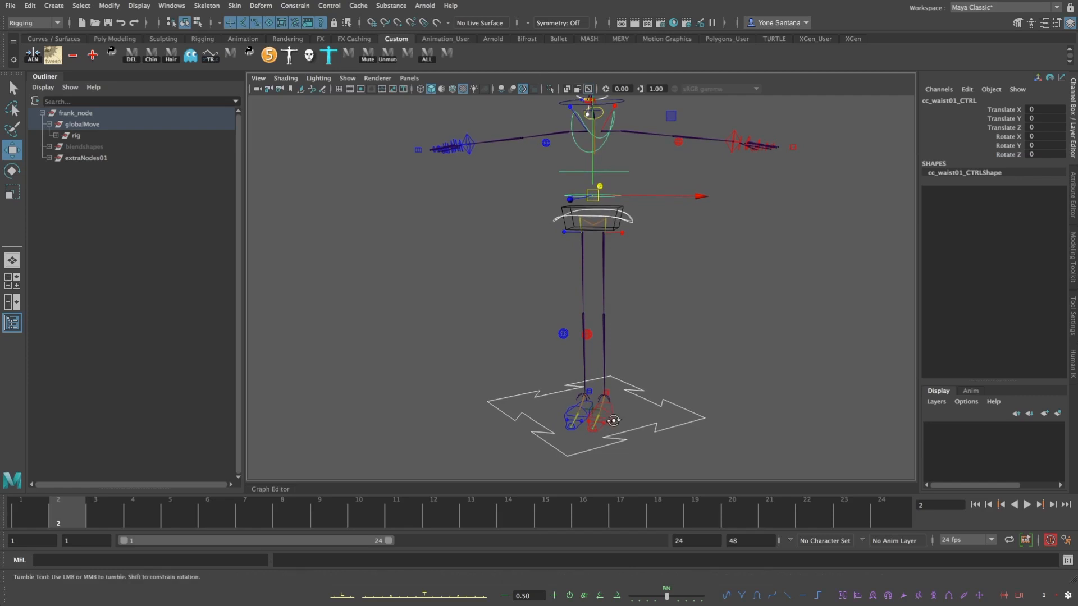
{"action": "left_click_drag", "start_coordinate": [623, 258], "coordinate": [608, 373], "text": "alt"}
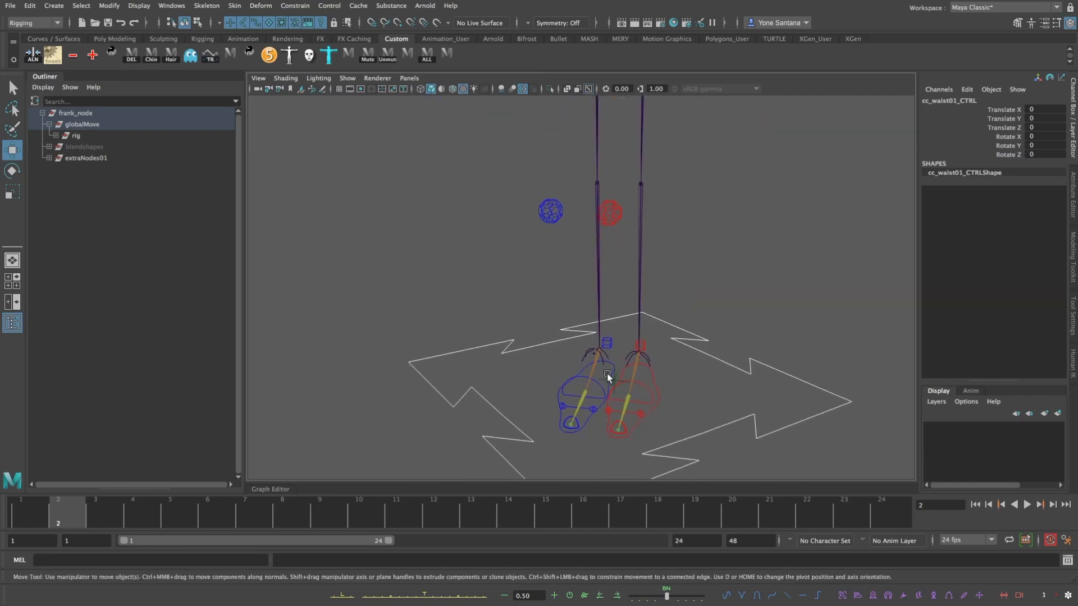
{"action": "left_click", "coordinate": [614, 380]}
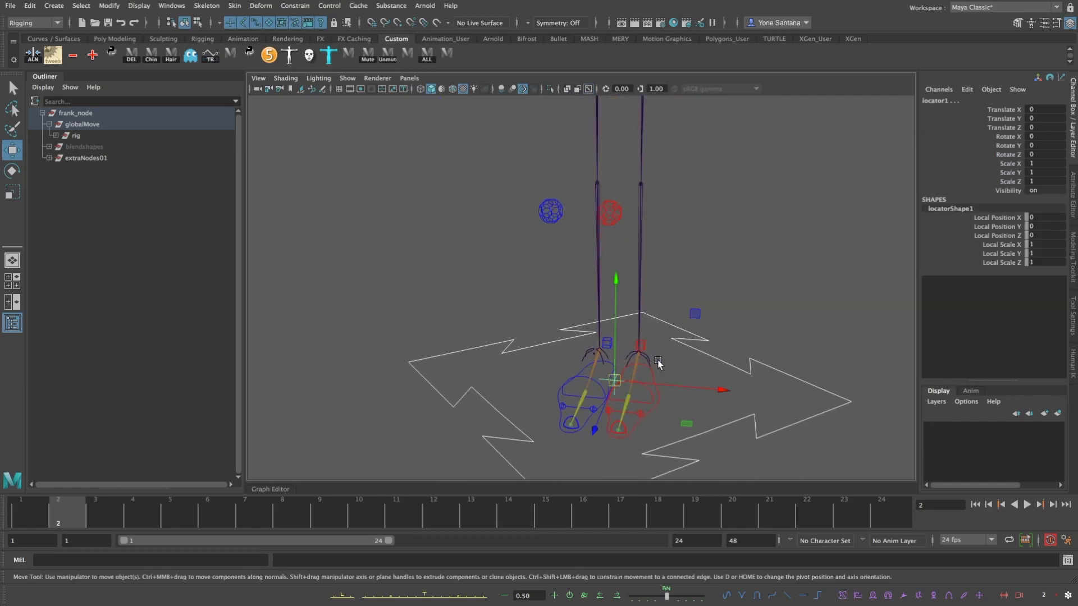
{"action": "left_click_drag", "start_coordinate": [659, 238], "coordinate": [559, 216], "text": "alt"}
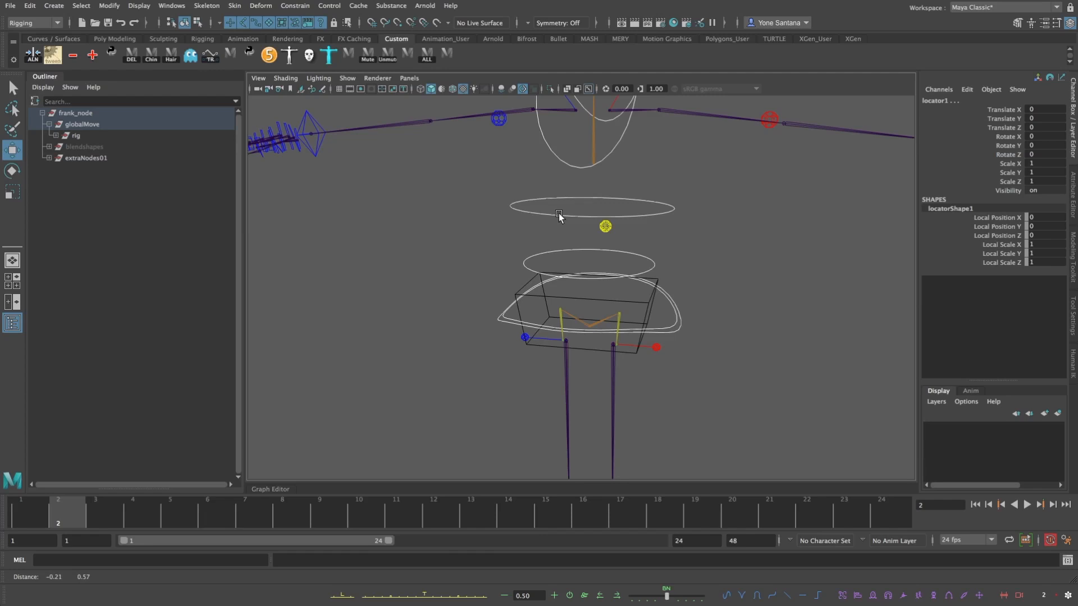
Apply a parent constraint from the waist control to the locator with Maintain Offset off, and reselect only the locator
{"action": "left_click", "coordinate": [295, 6]}
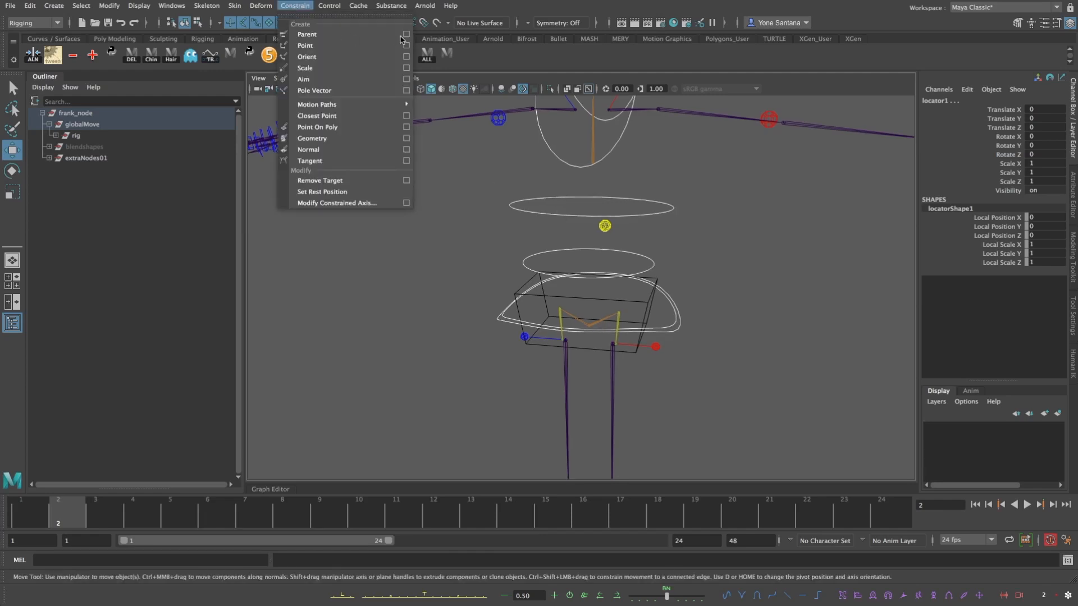
{"action": "left_click", "coordinate": [404, 35]}
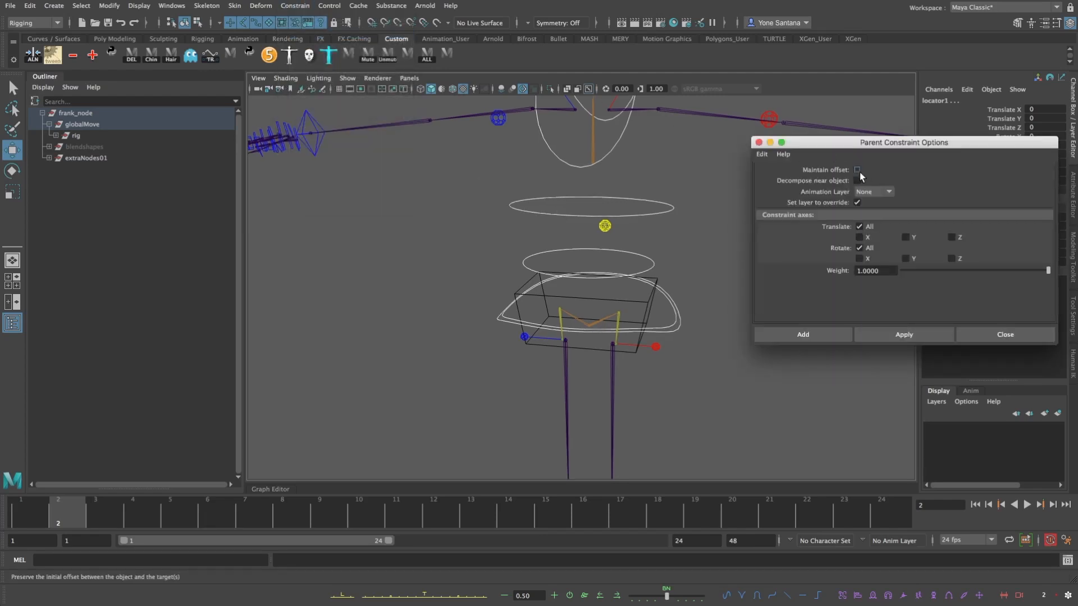
{"action": "left_click", "coordinate": [903, 334]}
{"action": "left_click", "coordinate": [758, 142]}
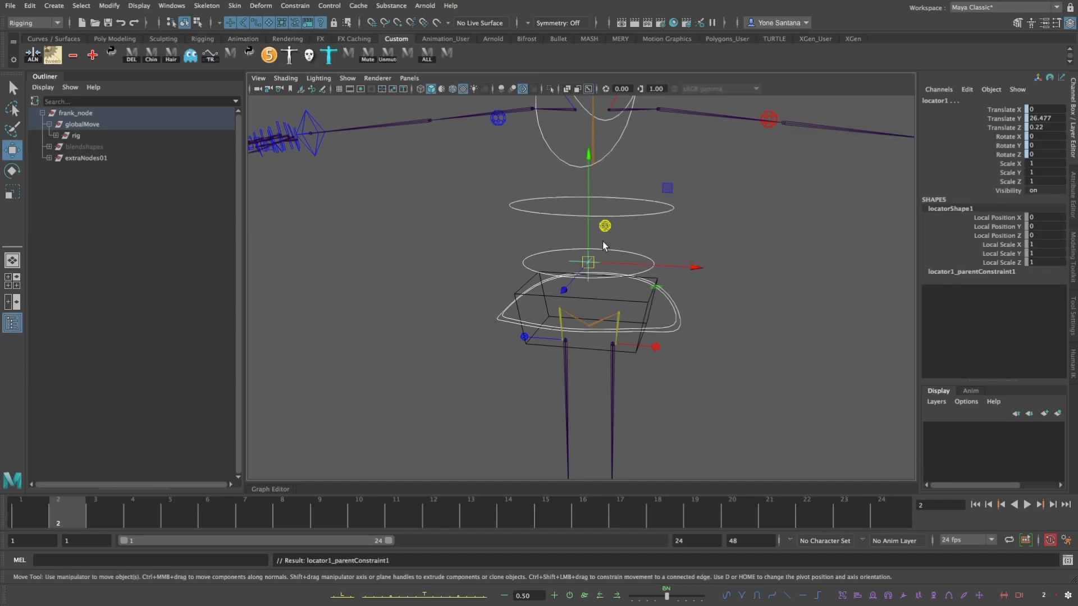
{"action": "left_click", "coordinate": [680, 241]}
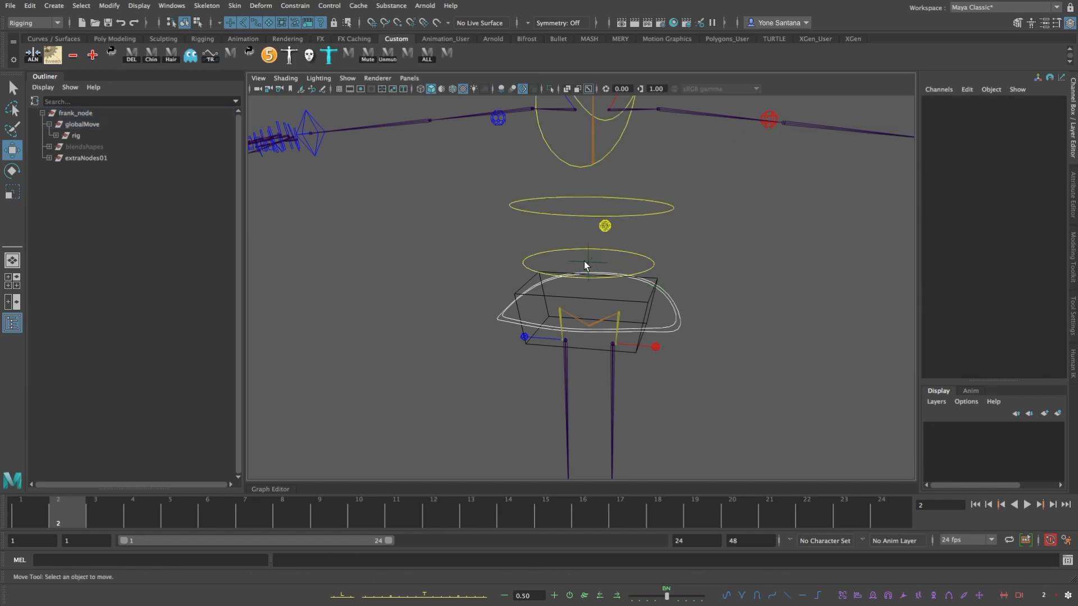
{"action": "left_click", "coordinate": [591, 260]}
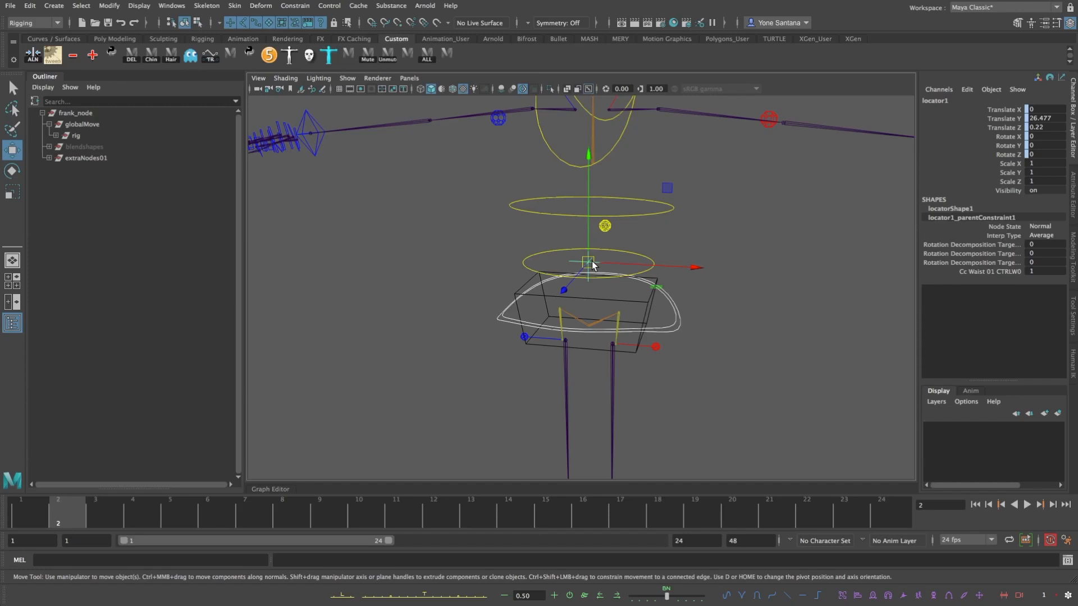
Align a second locator to the torso control above the waist, and duplicate it to align a third locator to the chest control
{"action": "left_click", "coordinate": [856, 595]}
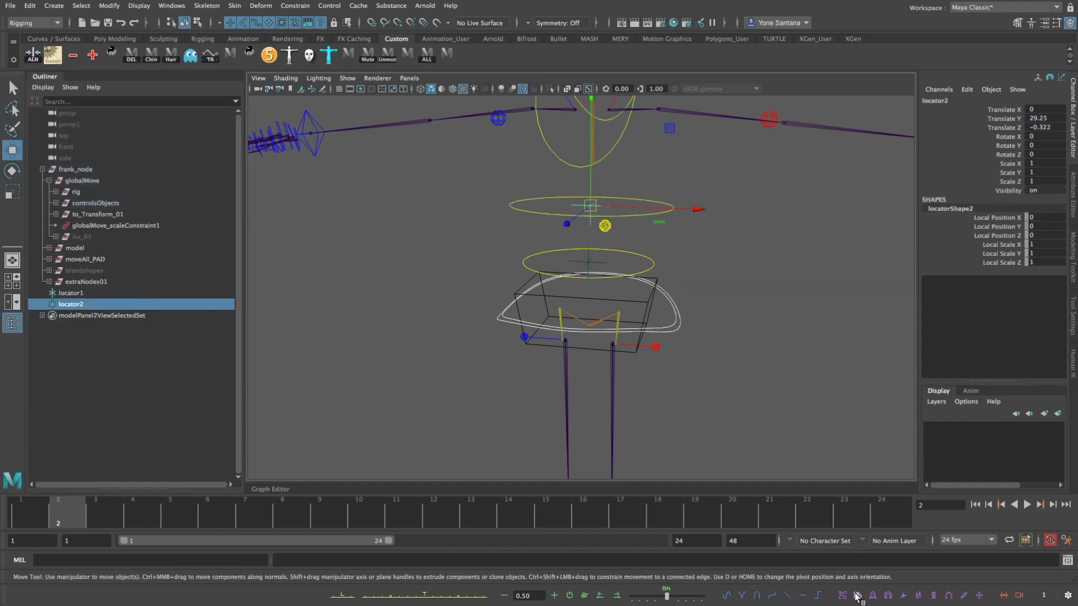
{"action": "middle_click_drag", "start_coordinate": [651, 215], "coordinate": [642, 325], "text": "alt"}
{"action": "key", "text": "ctrl+d"}
{"action": "left_click_drag", "start_coordinate": [581, 315], "coordinate": [630, 269]}
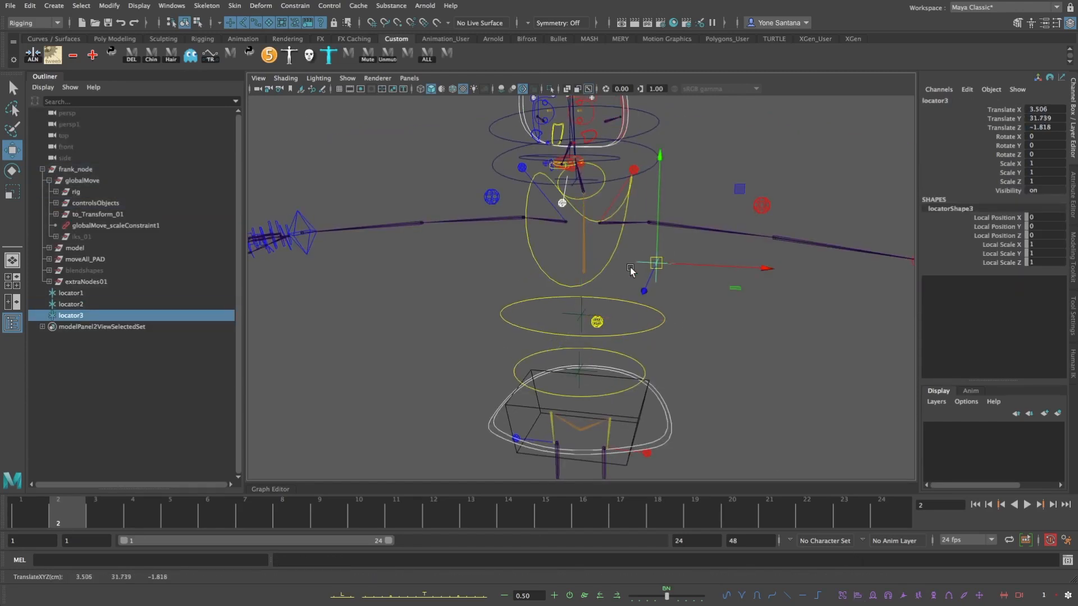
{"action": "left_click", "coordinate": [613, 255], "text": "shift"}
{"action": "left_click", "coordinate": [857, 595]}
{"action": "left_click_drag", "start_coordinate": [665, 312], "coordinate": [565, 284], "text": "alt"}
{"action": "left_click", "coordinate": [570, 282]}
{"action": "key", "text": "e"}
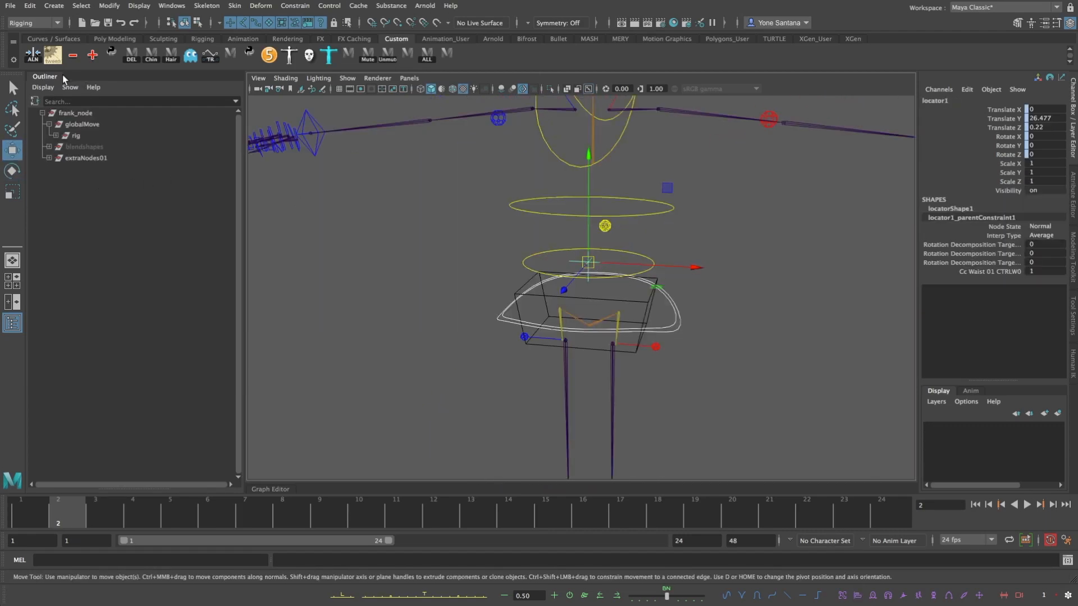
Turn off the Outliner's joints filter and delete the parent constraint under locator1
{"action": "left_click", "coordinate": [70, 87]}
{"action": "mouse_move", "coordinate": [155, 107]}
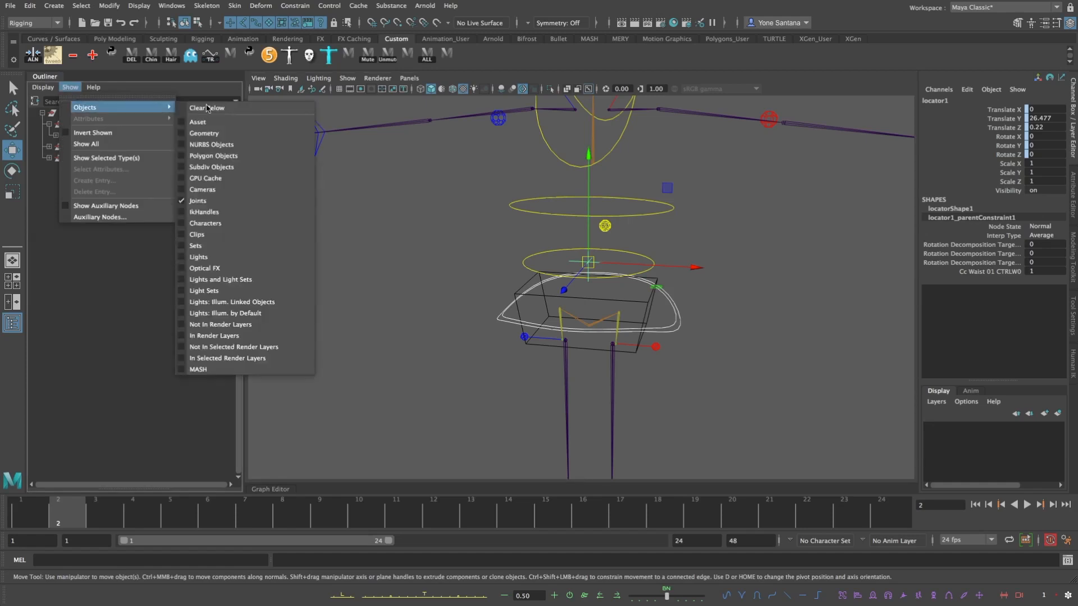
{"action": "left_click", "coordinate": [195, 201]}
{"action": "left_click", "coordinate": [45, 293]}
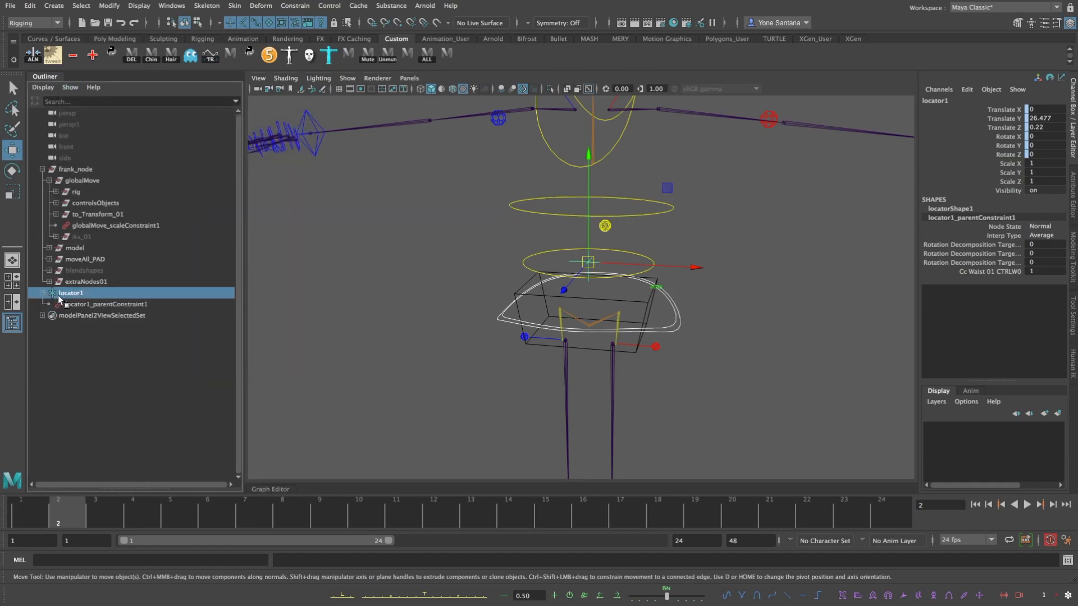
{"action": "left_click", "coordinate": [135, 304]}
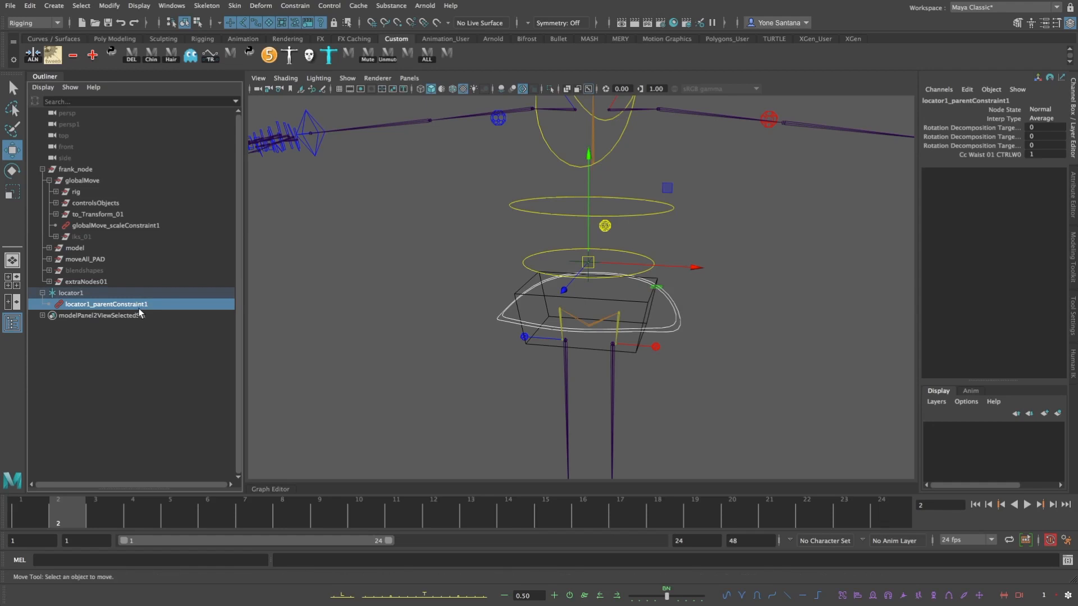
{"action": "key", "text": "Delete"}
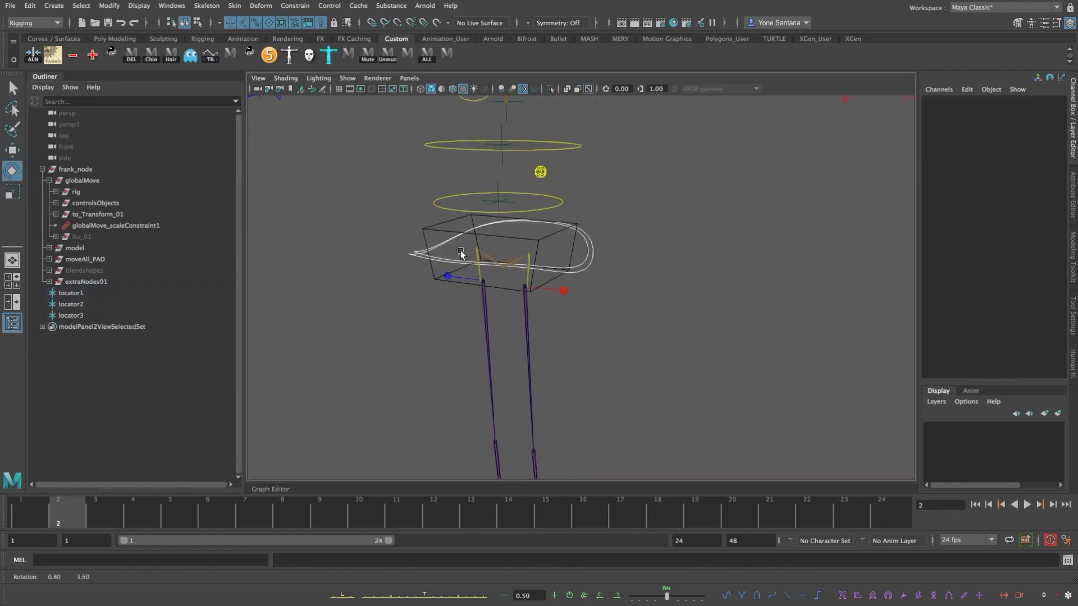
Start a new joint chain with the Joint tool, placing its root joint freehand between the ankles
{"action": "key", "text": "e"}
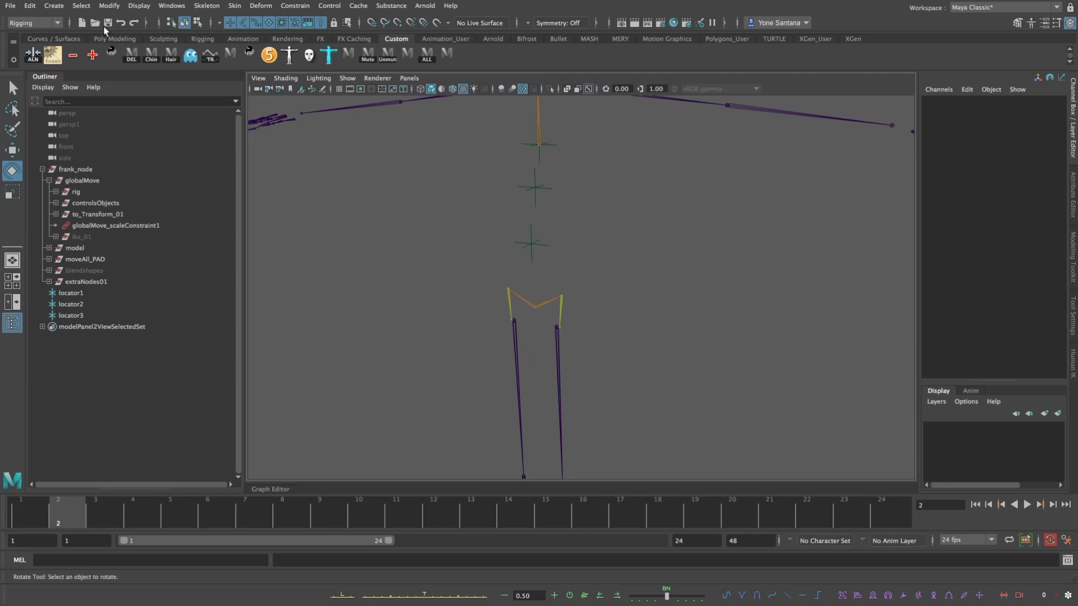
{"action": "left_click", "coordinate": [202, 38]}
{"action": "left_click", "coordinate": [53, 59]}
{"action": "middle_click_drag", "start_coordinate": [585, 368], "coordinate": [553, 279], "text": "alt"}
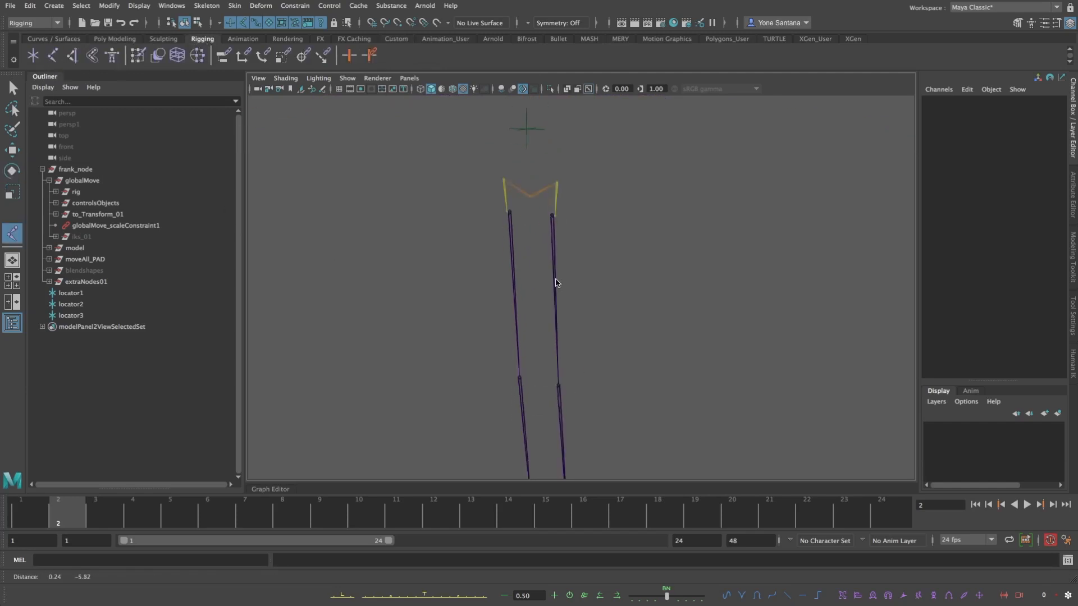
{"action": "middle_click_drag", "start_coordinate": [548, 348], "coordinate": [537, 331], "text": "alt"}
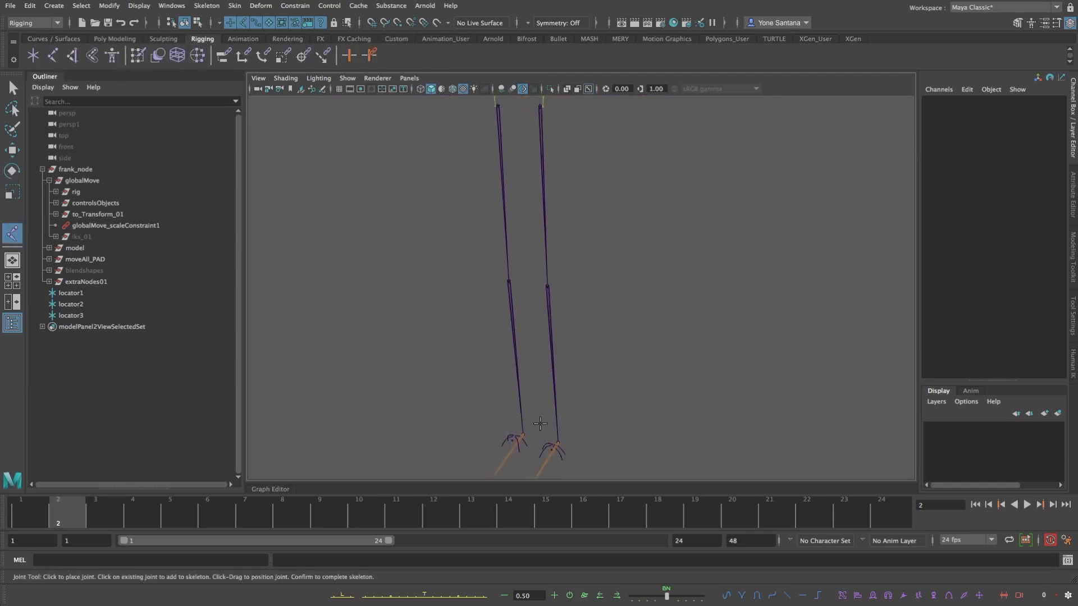
{"action": "left_click", "coordinate": [539, 435]}
Extend the new joint chain with three spine joints snapped to the waist, torso and chest locators
{"action": "middle_click_drag", "start_coordinate": [513, 147], "coordinate": [551, 277], "text": "alt"}
{"action": "key", "text": "v"}
{"action": "left_click", "coordinate": [568, 254]}
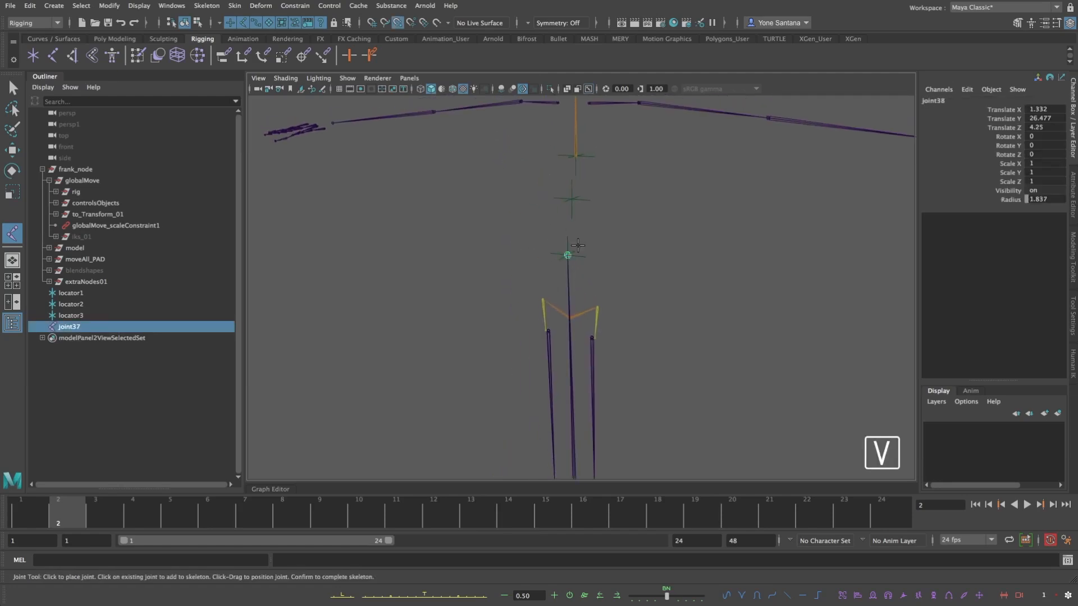
{"action": "left_click", "coordinate": [571, 199]}
{"action": "left_click", "coordinate": [576, 157]}
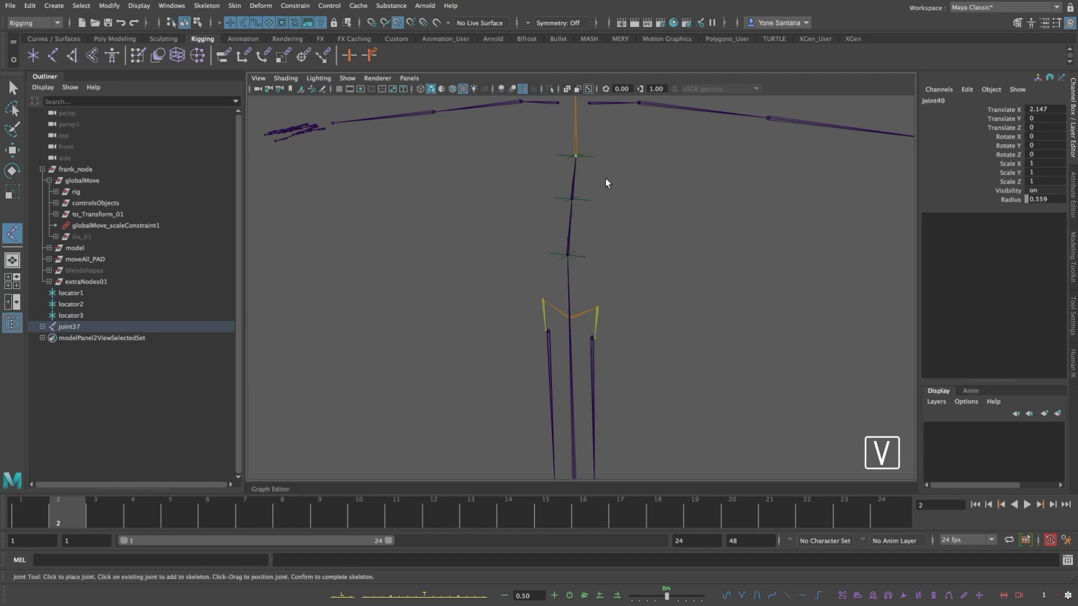
Continue the chain upward with joints snapped to the rig's existing neck and head joints, and finish the chain
{"action": "middle_click_drag", "start_coordinate": [606, 180], "coordinate": [613, 293], "text": "alt"}
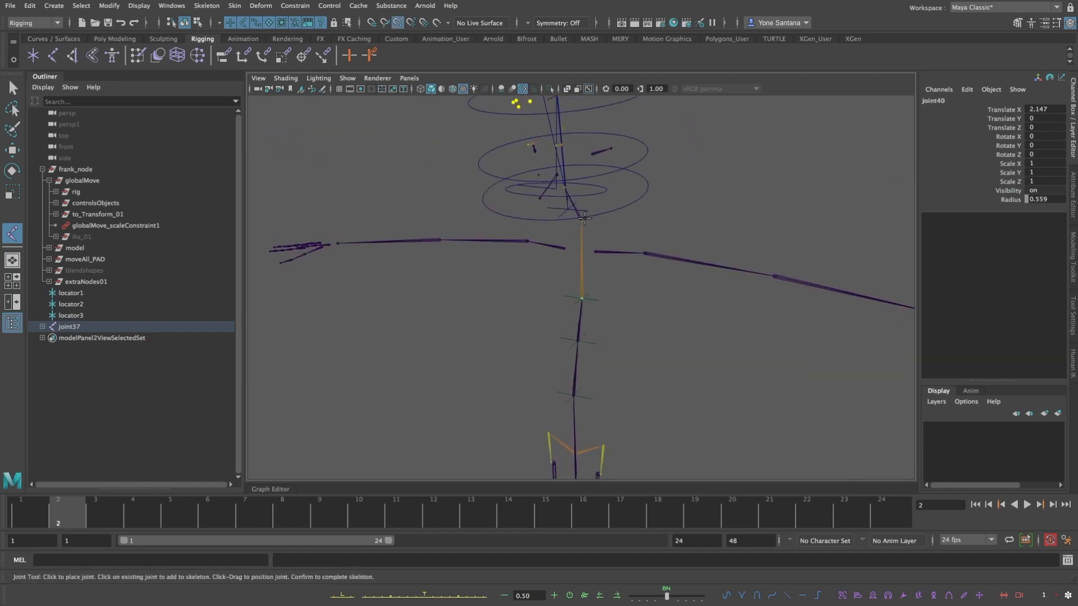
{"action": "mouse_move", "coordinate": [595, 228]}
{"action": "left_mouse_down", "text": "alt"}
{"action": "mouse_move", "coordinate": [609, 242]}
{"action": "mouse_move", "coordinate": [551, 233]}
{"action": "mouse_move", "coordinate": [578, 218]}
{"action": "left_mouse_up", "text": "alt"}
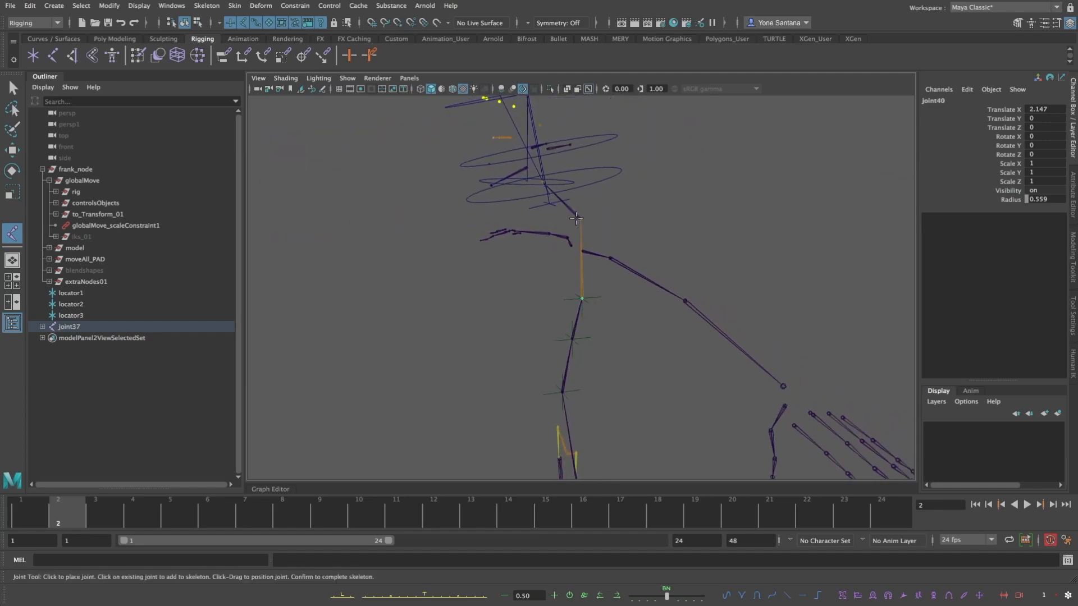
{"action": "key", "text": "v"}
{"action": "left_click", "coordinate": [580, 217]}
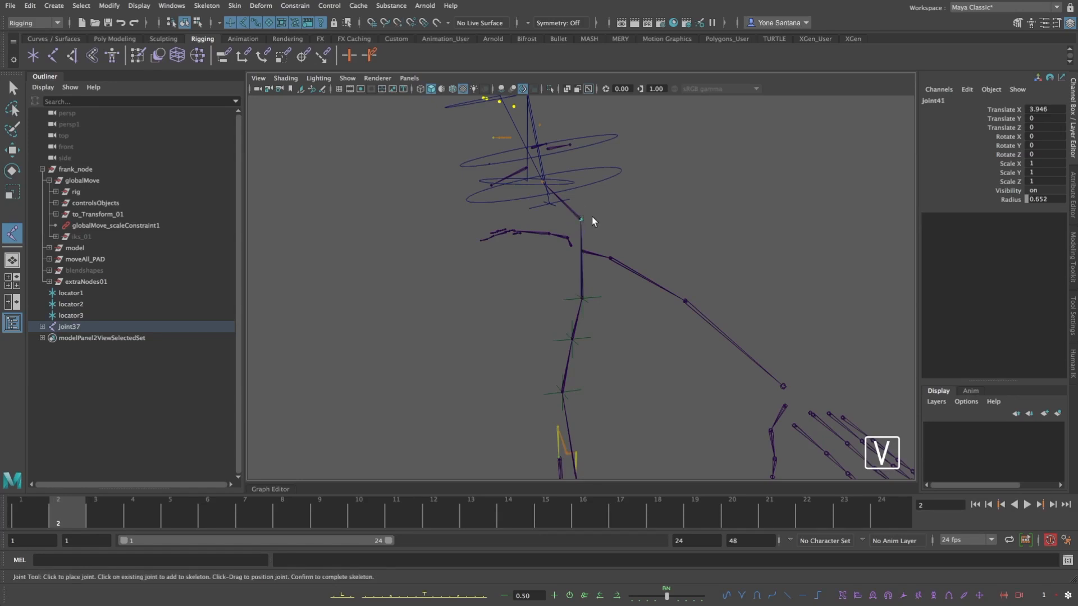
{"action": "right_click_drag", "start_coordinate": [591, 221], "coordinate": [652, 290], "text": "alt"}
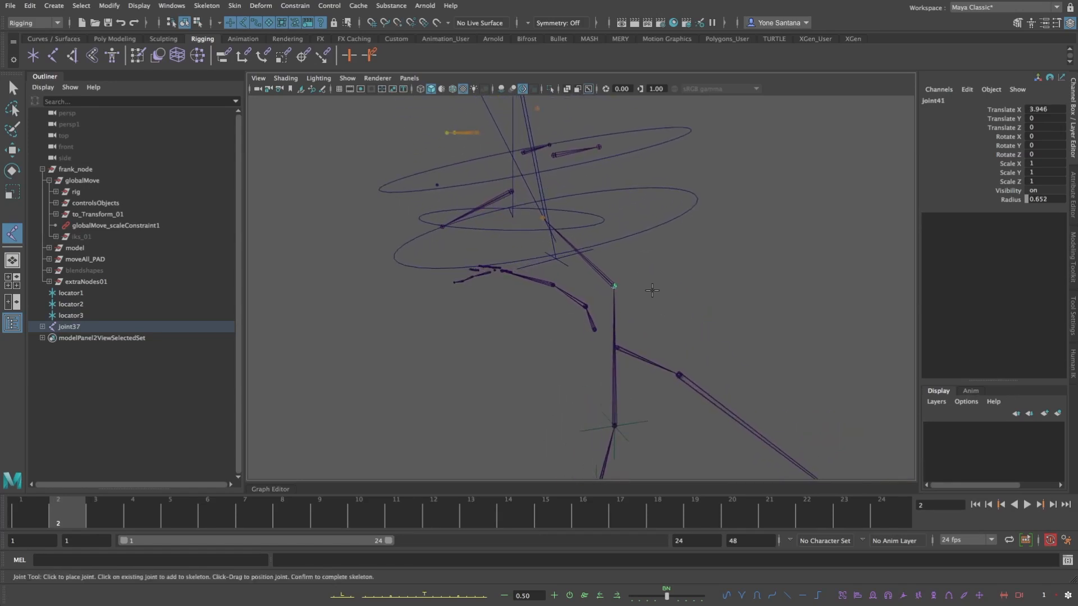
{"action": "key", "text": "v"}
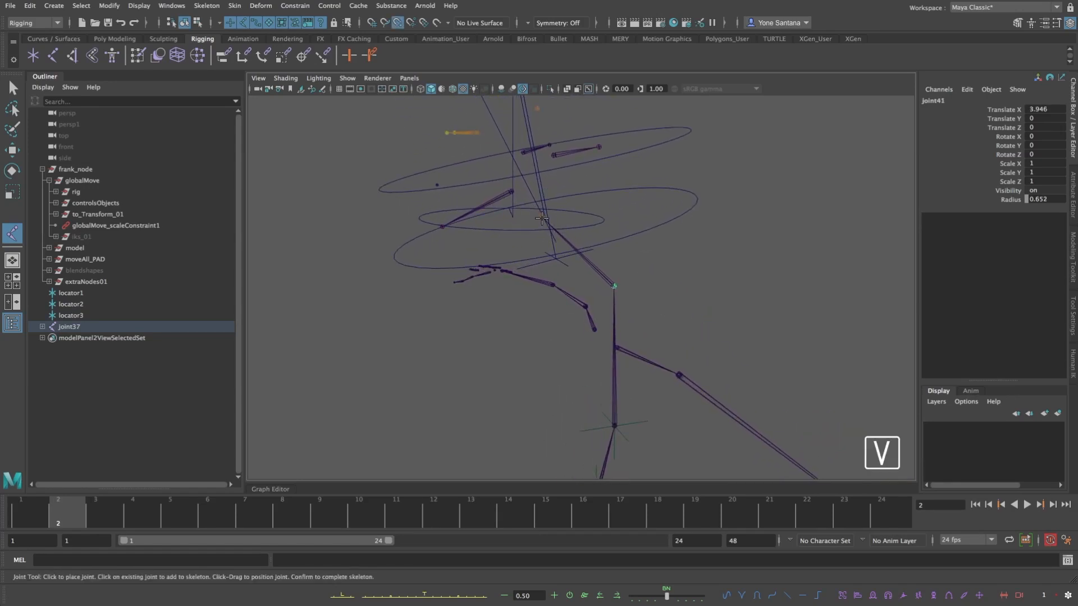
{"action": "left_click", "coordinate": [543, 218]}
{"action": "left_click_drag", "start_coordinate": [609, 261], "coordinate": [589, 251], "text": "alt"}
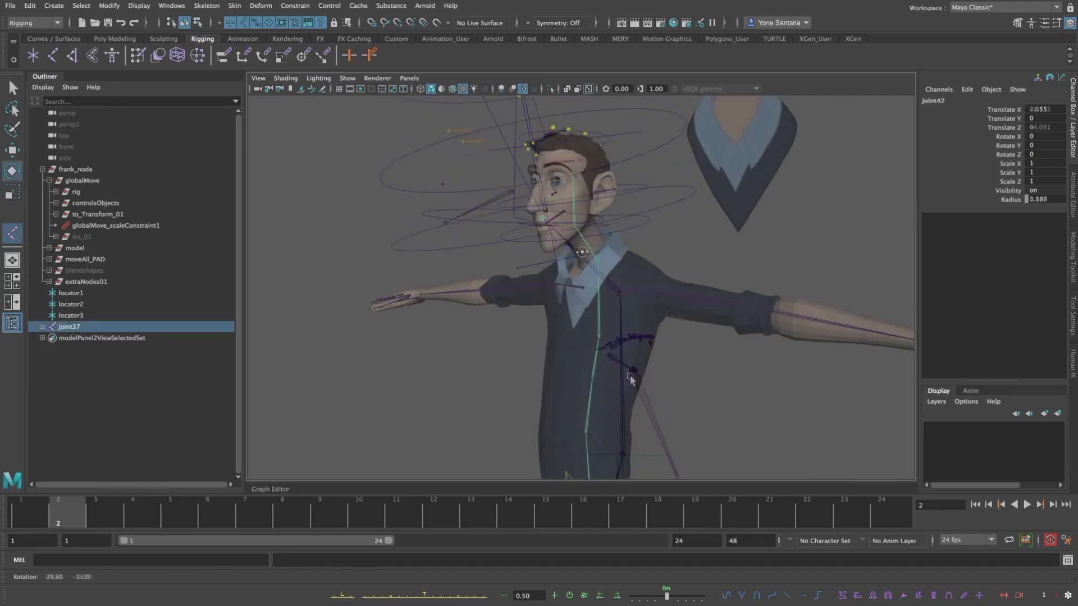
Select the root joint between the feet and move only that joint up to the hip area, leaving its child joints in place
{"action": "mouse_move", "coordinate": [629, 375]}
{"action": "middle_mouse_down", "text": "alt"}
{"action": "mouse_move", "coordinate": [606, 260]}
{"action": "mouse_move", "coordinate": [598, 318]}
{"action": "mouse_move", "coordinate": [588, 238]}
{"action": "mouse_move", "coordinate": [582, 355]}
{"action": "mouse_move", "coordinate": [604, 265]}
{"action": "mouse_move", "coordinate": [604, 210]}
{"action": "middle_mouse_up", "text": "alt"}
{"action": "left_click", "coordinate": [622, 359]}
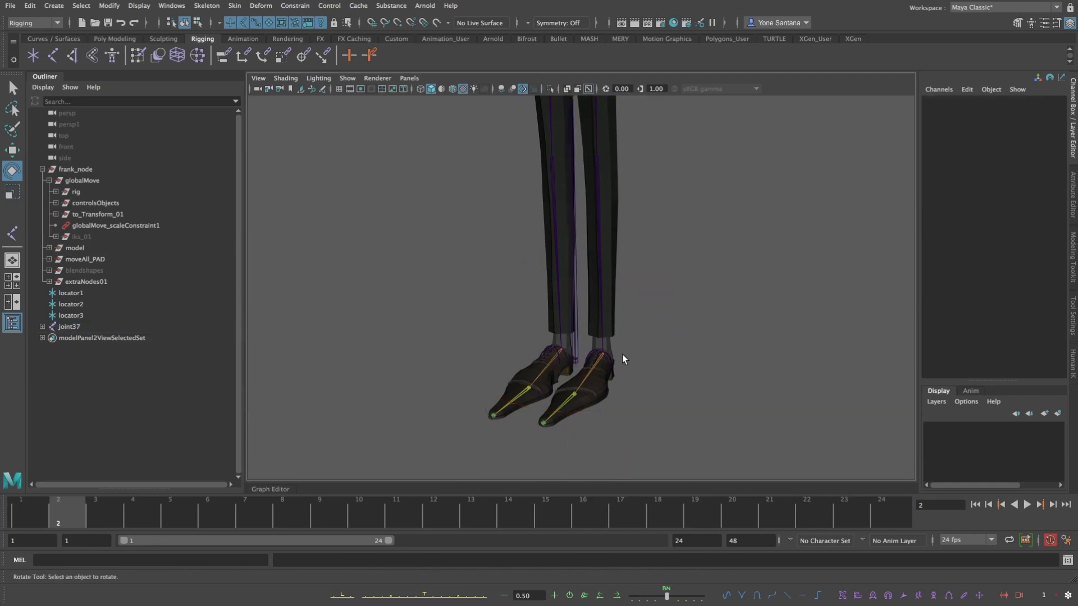
{"action": "left_click", "coordinate": [575, 358]}
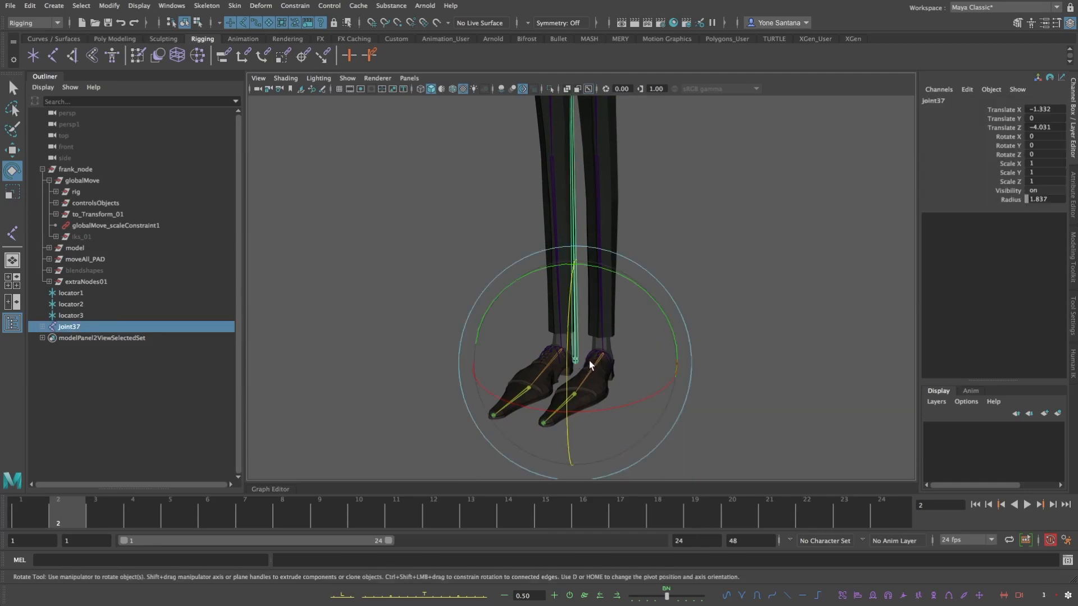
{"action": "key", "text": "d"}
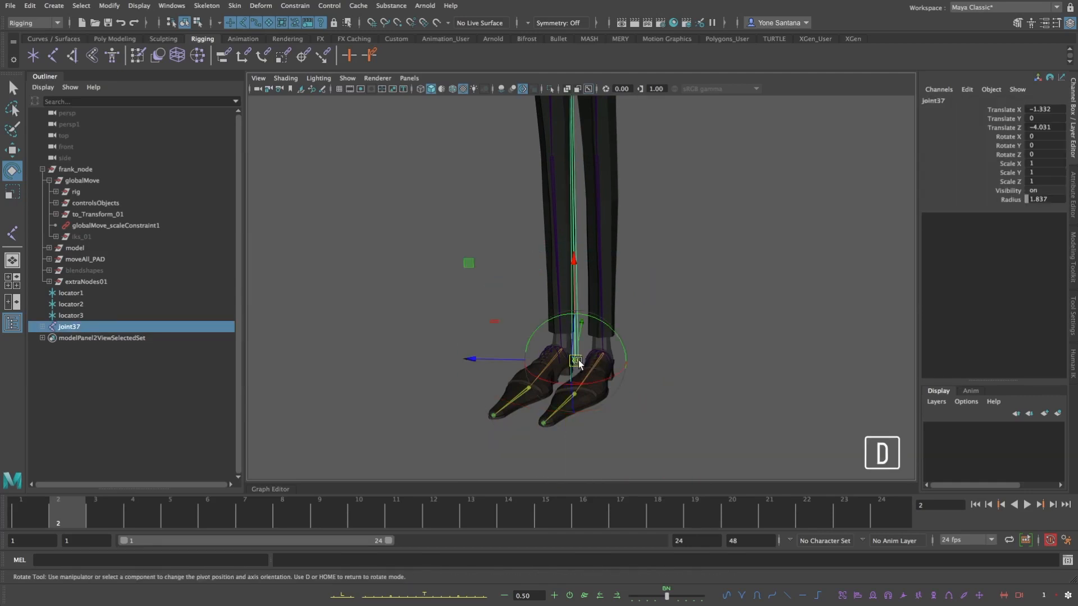
{"action": "left_click_drag", "start_coordinate": [576, 361], "coordinate": [583, 275]}
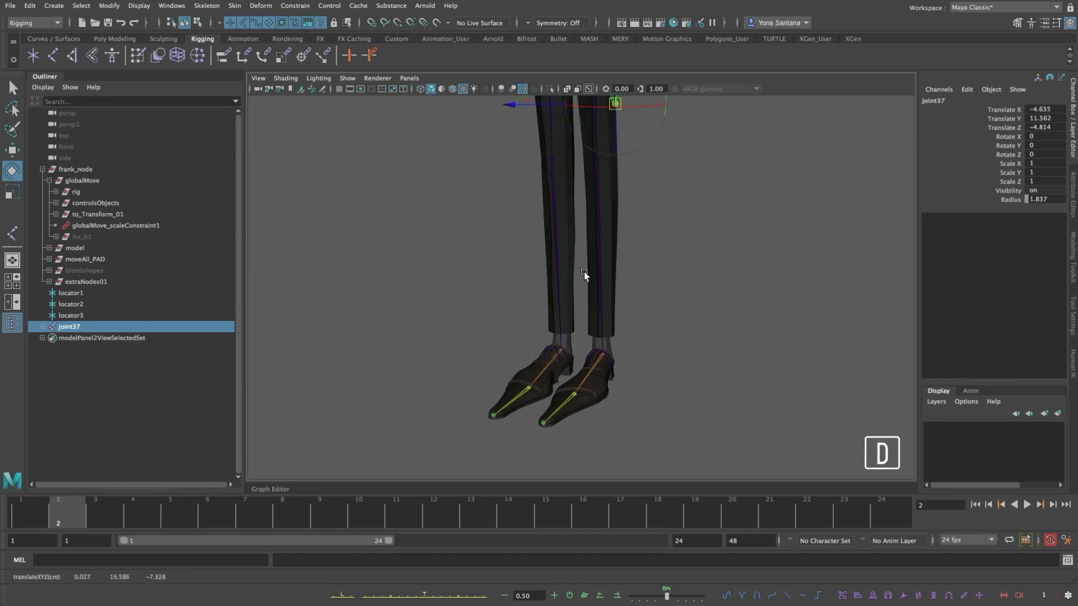
{"action": "middle_click_drag", "start_coordinate": [584, 273], "coordinate": [603, 392], "text": "alt"}
{"action": "right_click_drag", "start_coordinate": [604, 392], "coordinate": [589, 272], "text": "alt"}
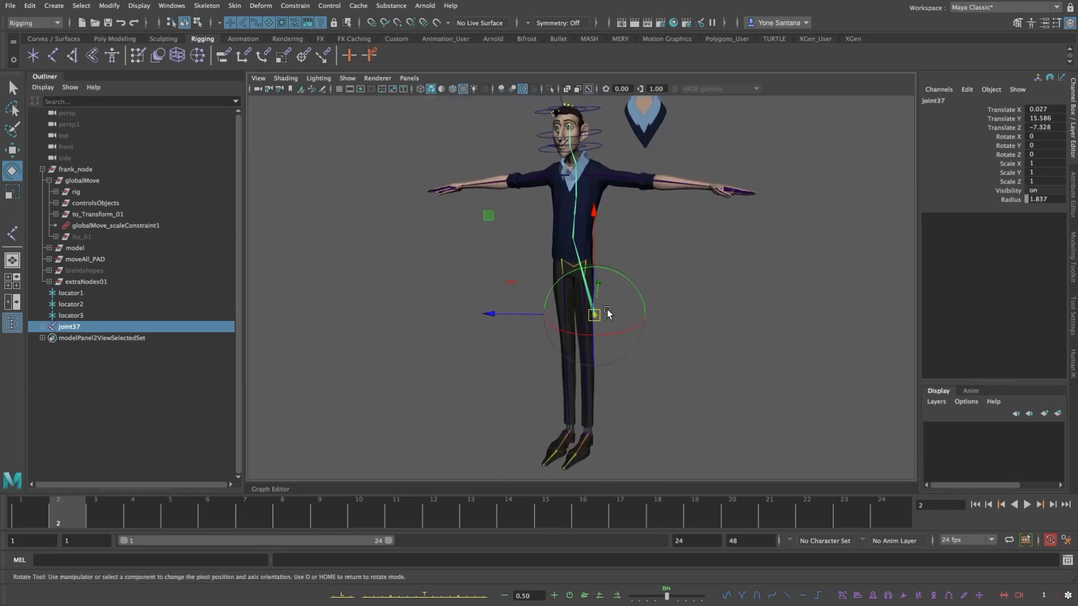
{"action": "left_click_drag", "start_coordinate": [594, 315], "coordinate": [589, 266]}
Snap the root joint onto the rig's central pelvis joint without moving its children
{"action": "right_click_drag", "start_coordinate": [624, 298], "coordinate": [781, 348], "text": "alt"}
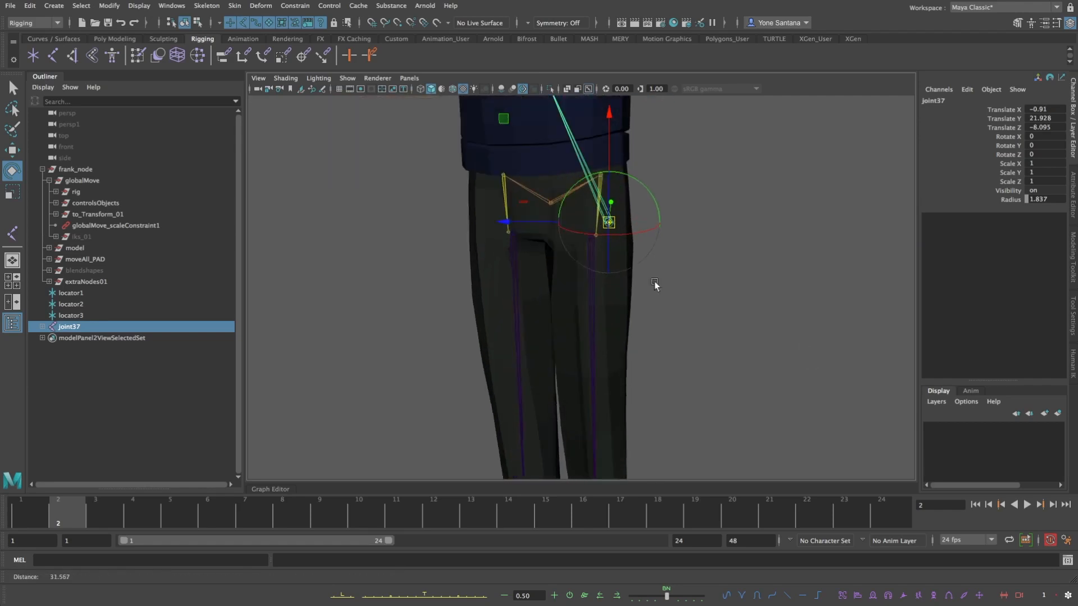
{"action": "middle_click_drag", "start_coordinate": [604, 235], "coordinate": [618, 291], "text": "alt"}
{"action": "key", "text": "v"}
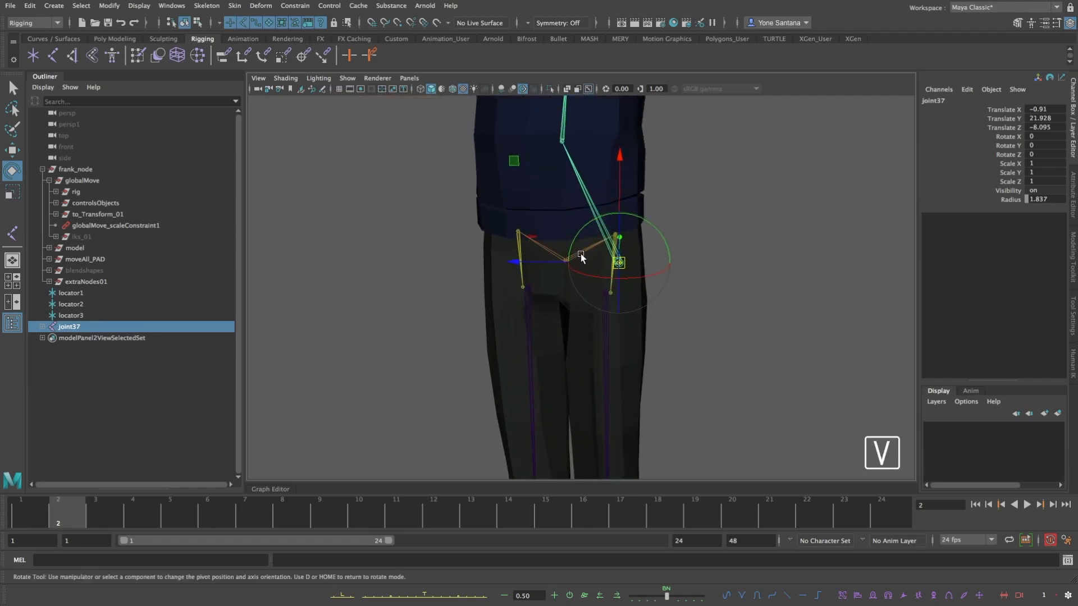
{"action": "left_click_drag", "start_coordinate": [599, 274], "coordinate": [564, 261]}
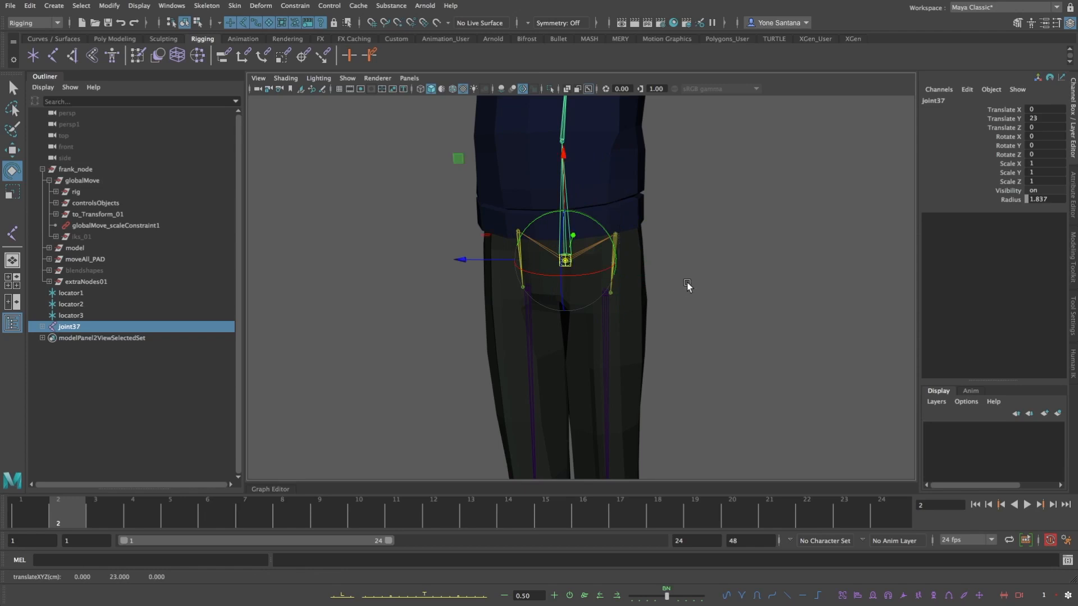
{"action": "left_click_drag", "start_coordinate": [688, 286], "coordinate": [596, 284], "text": "alt"}
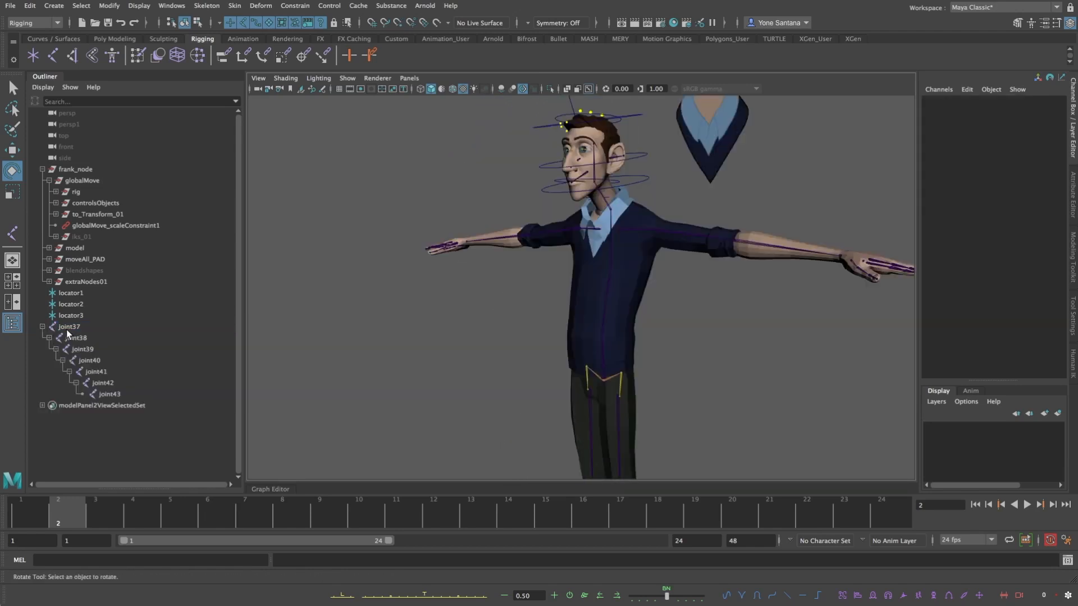
Rename the root joint joint37 as pelvis and its child joint38 as spine_01
{"action": "left_click", "coordinate": [71, 327]}
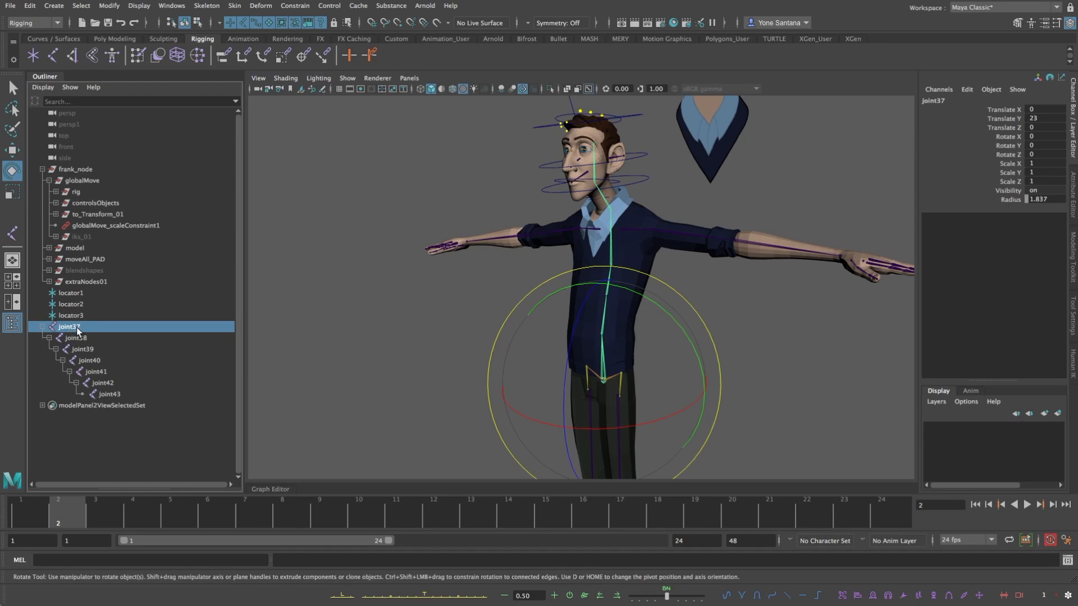
{"action": "double_click", "coordinate": [76, 327]}
{"action": "type", "text": "Pelvis"}
{"action": "key", "text": "Return"}
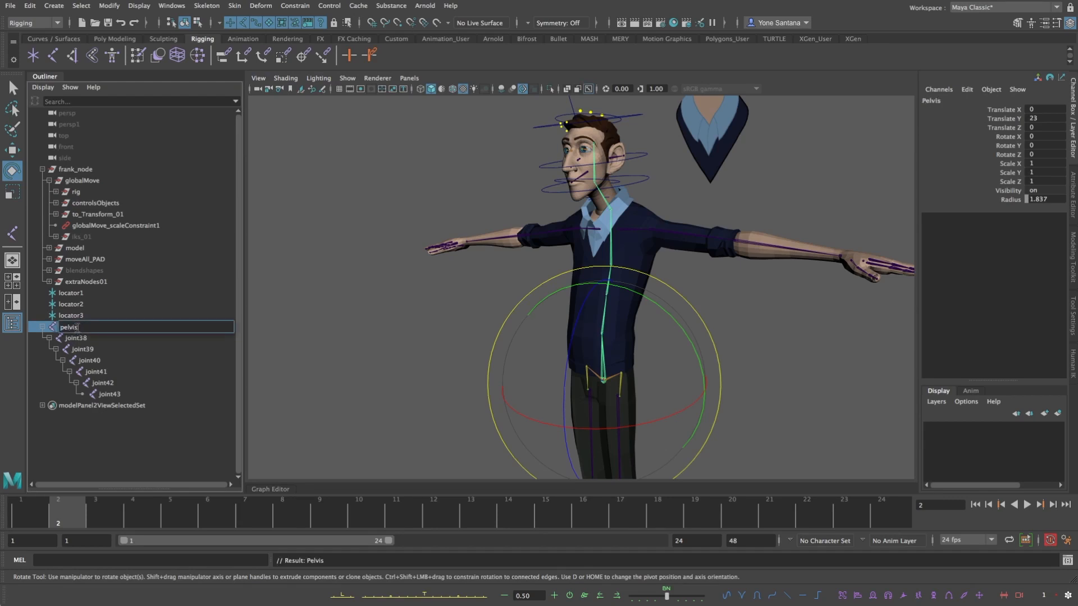
{"action": "key", "text": "Tab"}
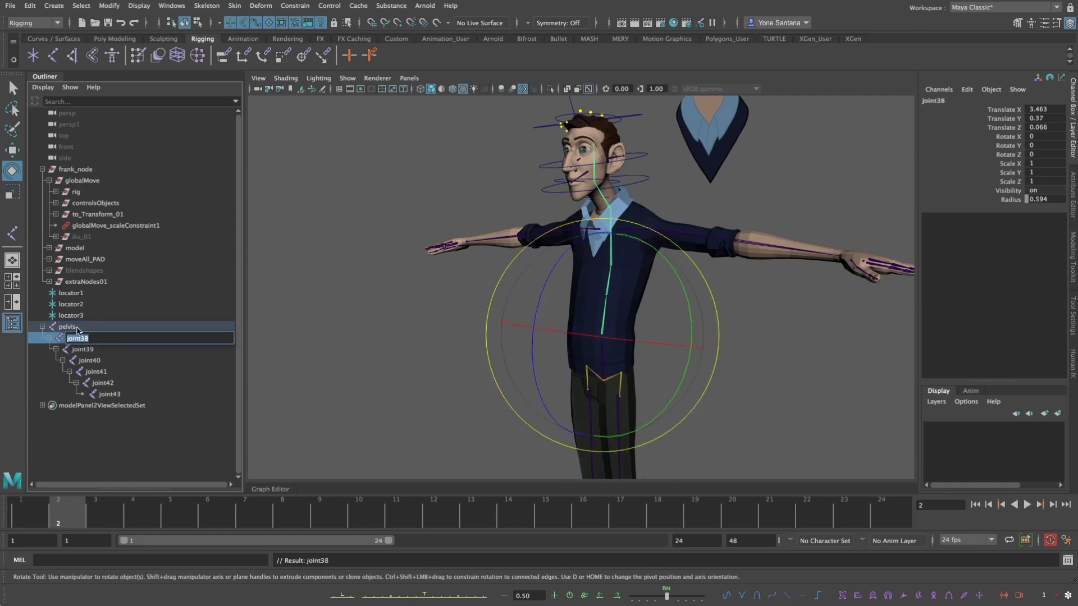
{"action": "type", "text": "spine_01"}
{"action": "key", "text": "Return"}
Rename the next two spine joints, spine39 as spine_01 and spine40 as spine_02
{"action": "left_click", "coordinate": [93, 348]}
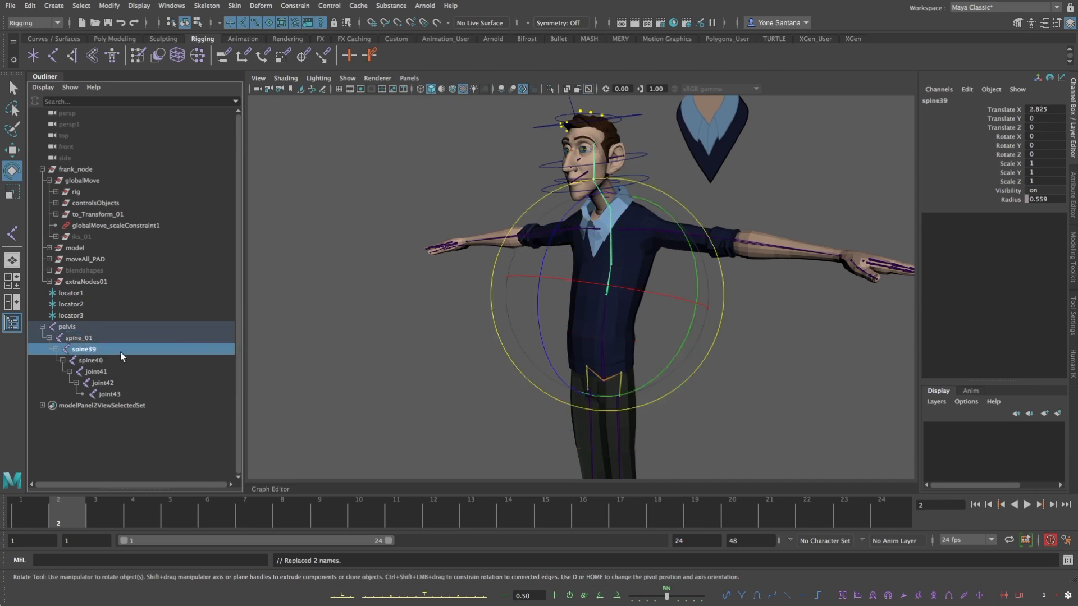
{"action": "double_click", "coordinate": [122, 353]}
{"action": "left_click", "coordinate": [121, 352]}
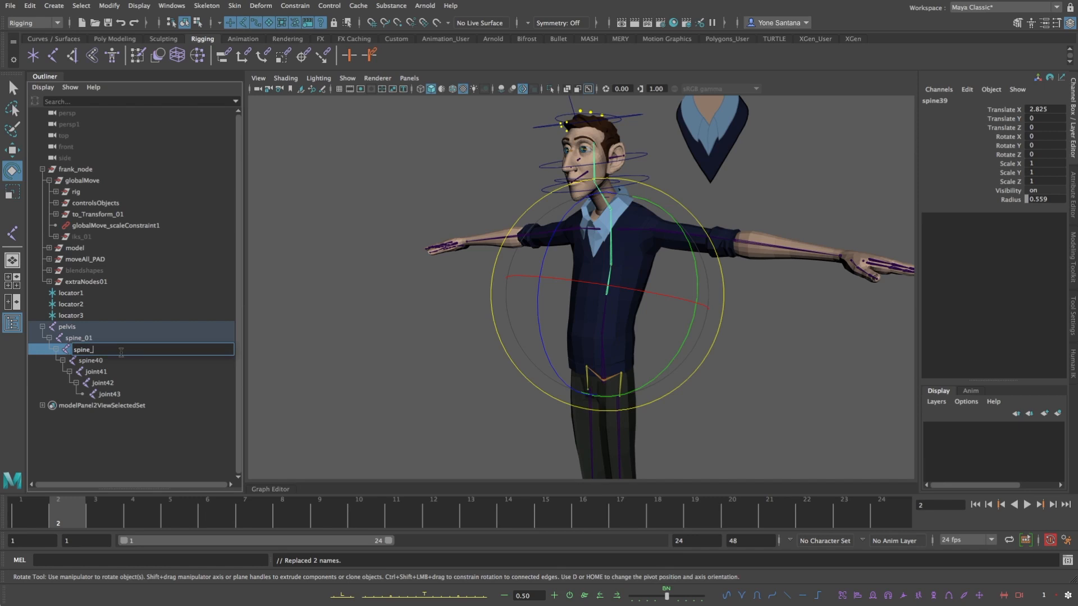
{"action": "key", "text": "Return"}
{"action": "key", "text": "Down"}
{"action": "key", "text": "Return"}
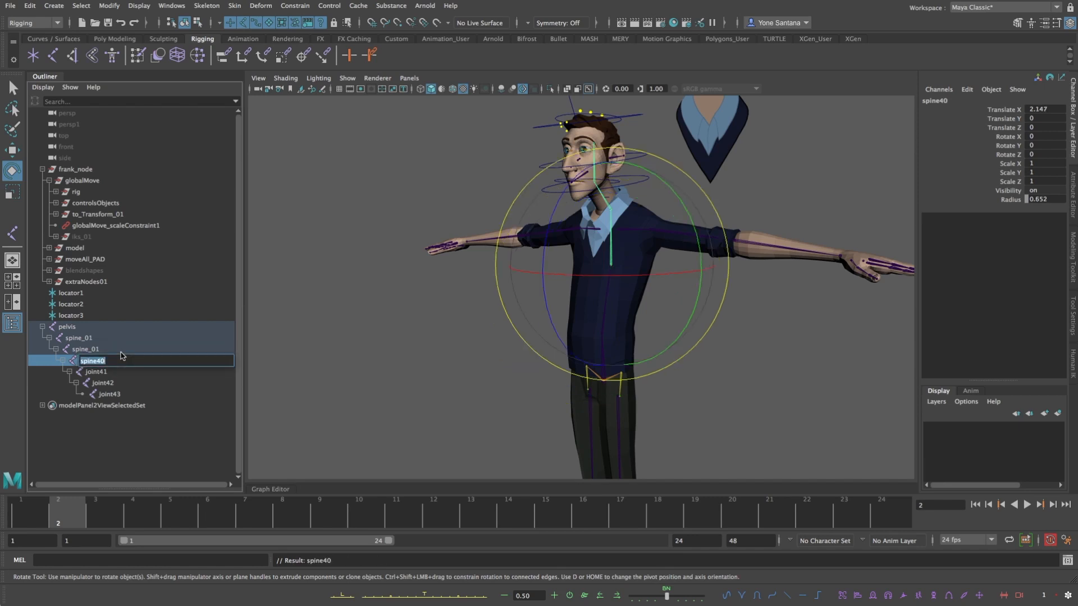
{"action": "key", "text": "Right"}
{"action": "key", "text": "Return"}
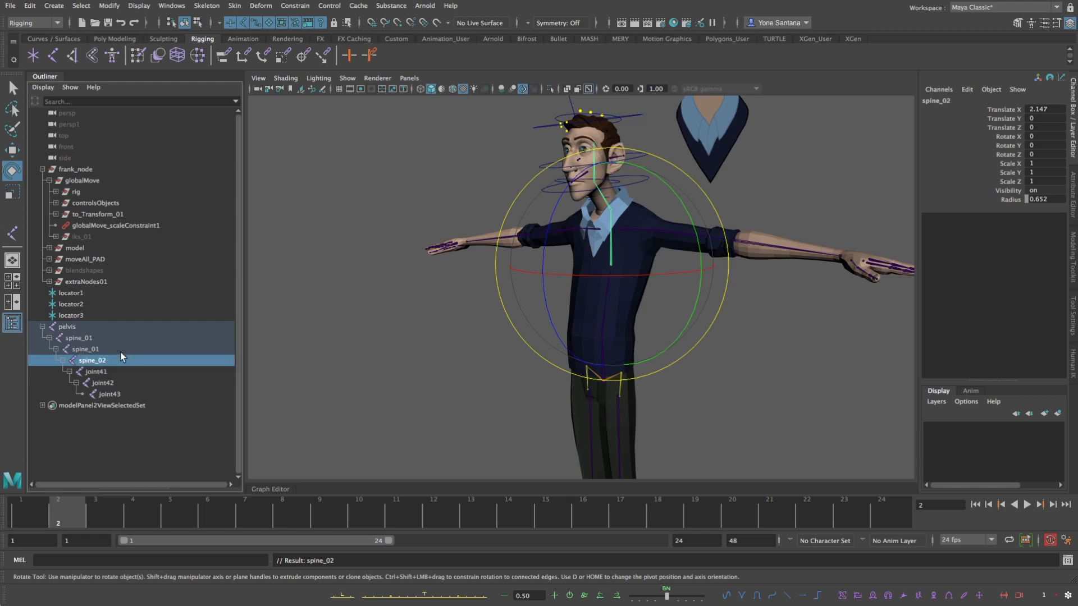
Rename the last three joints of the chain as neck_01, head and head_tip
{"action": "left_click", "coordinate": [103, 374]}
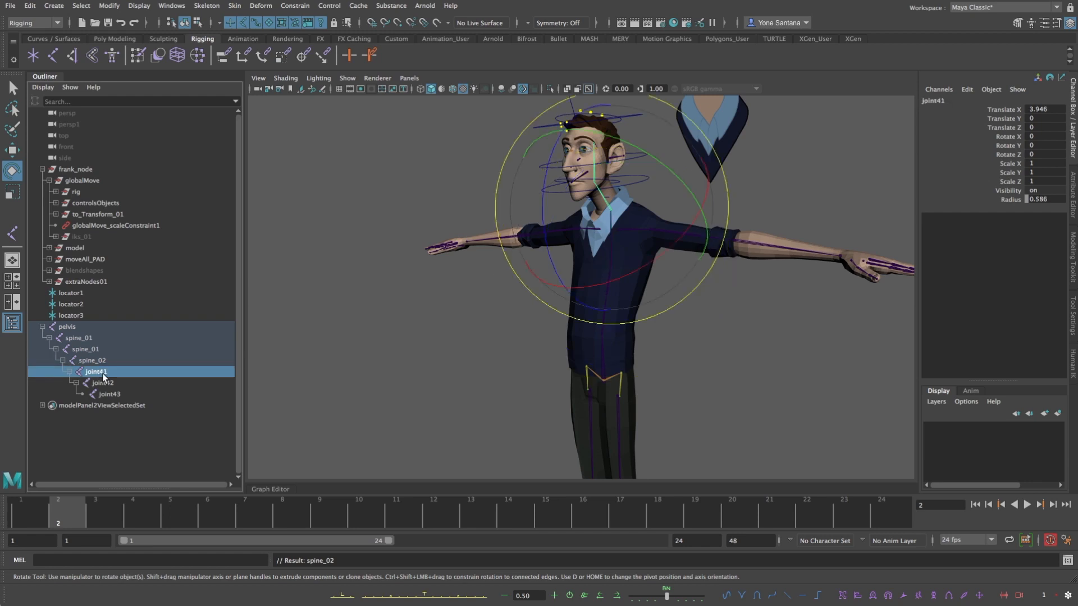
{"action": "double_click", "coordinate": [103, 374]}
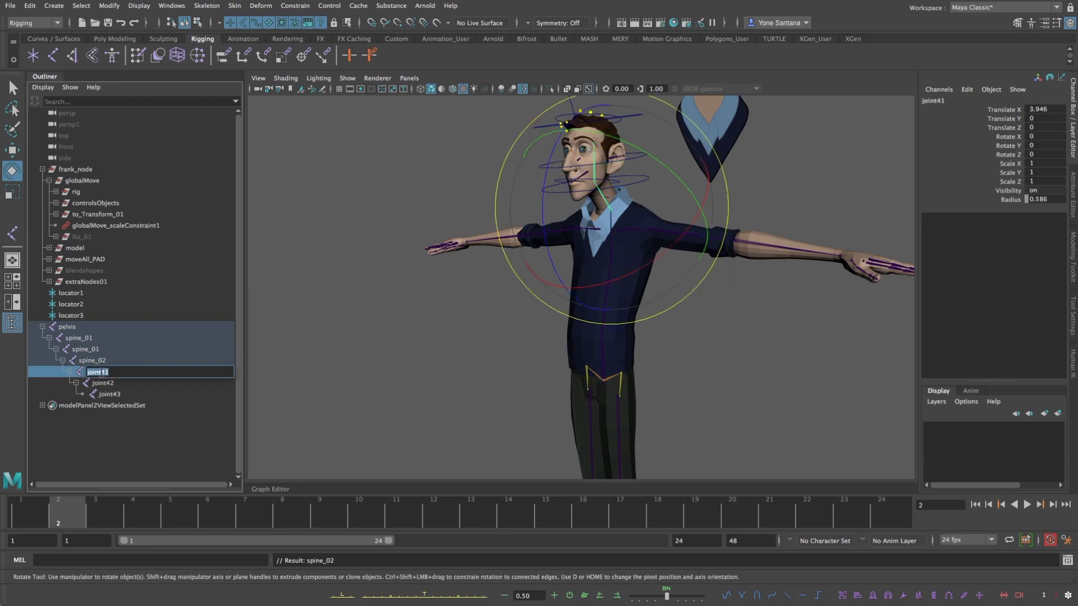
{"action": "type", "text": "neck_01"}
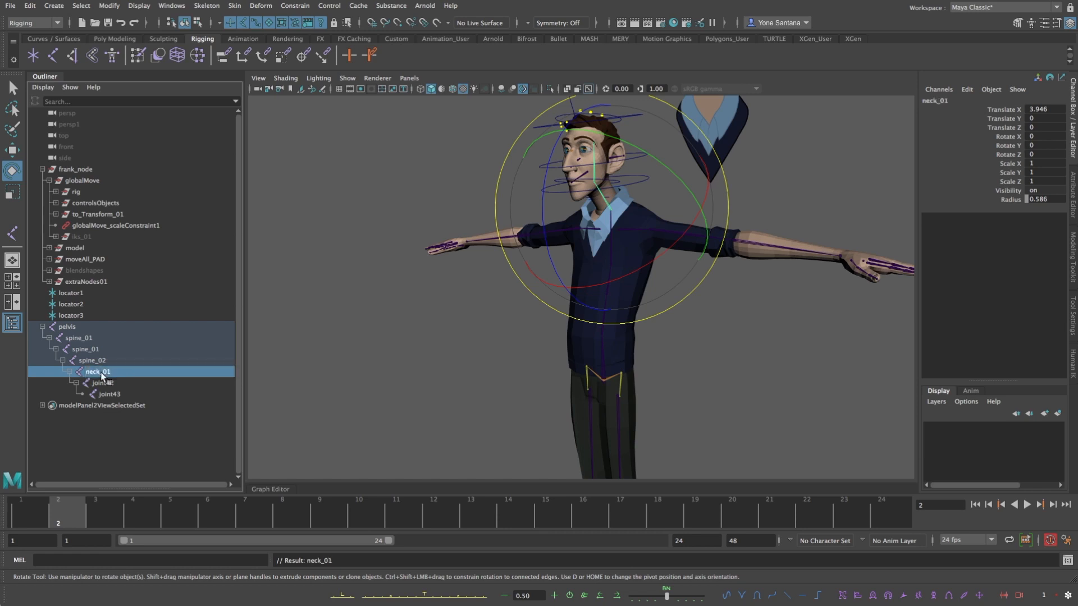
{"action": "key", "text": "Tab"}
{"action": "type", "text": "head"}
{"action": "key", "text": "Tab"}
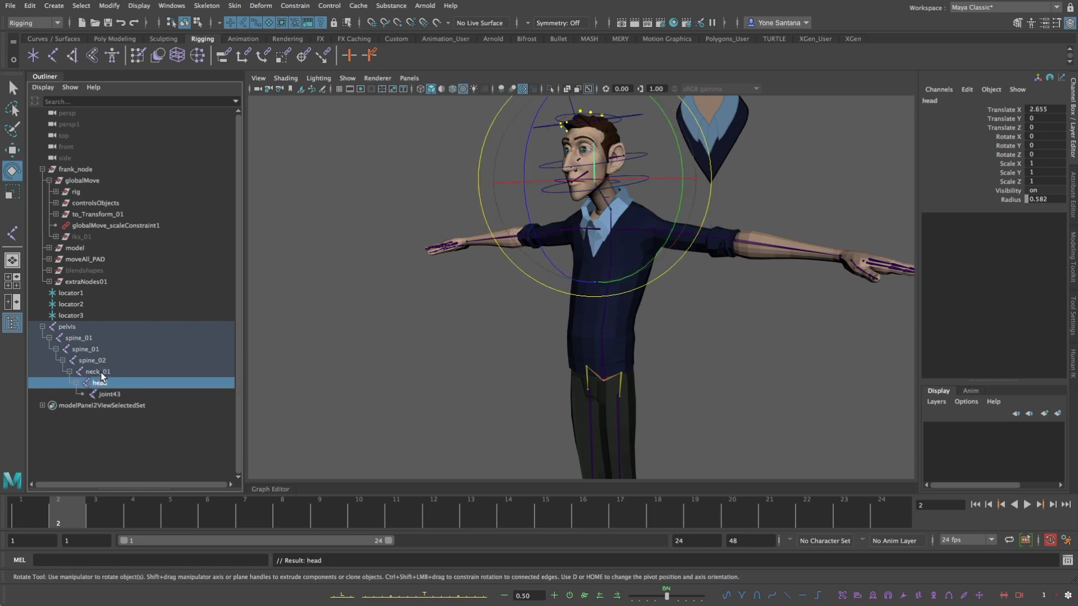
{"action": "type", "text": "head_"}
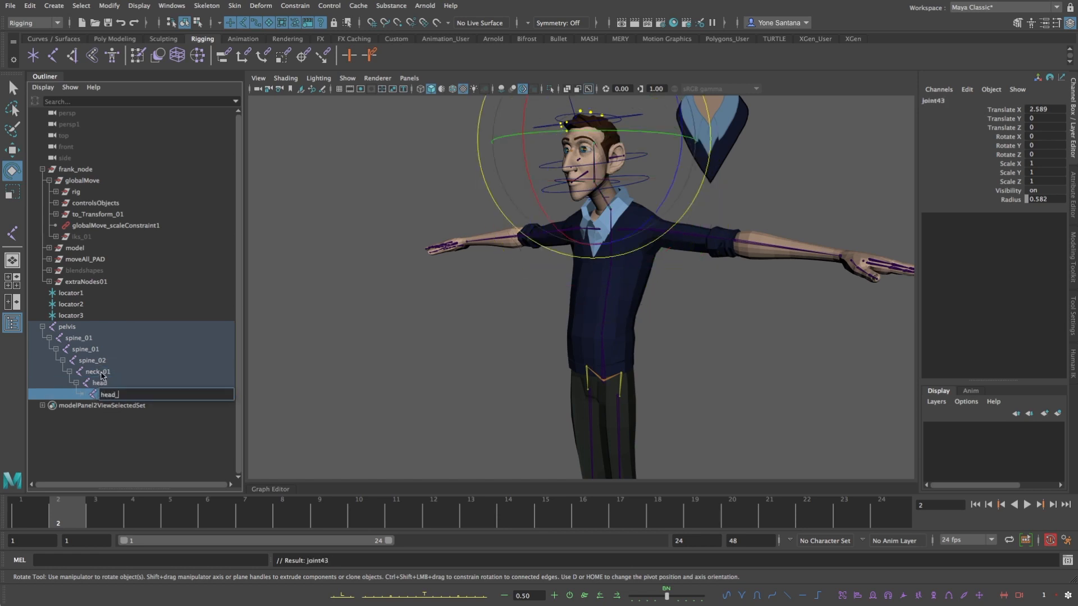
{"action": "type", "text": "tip"}
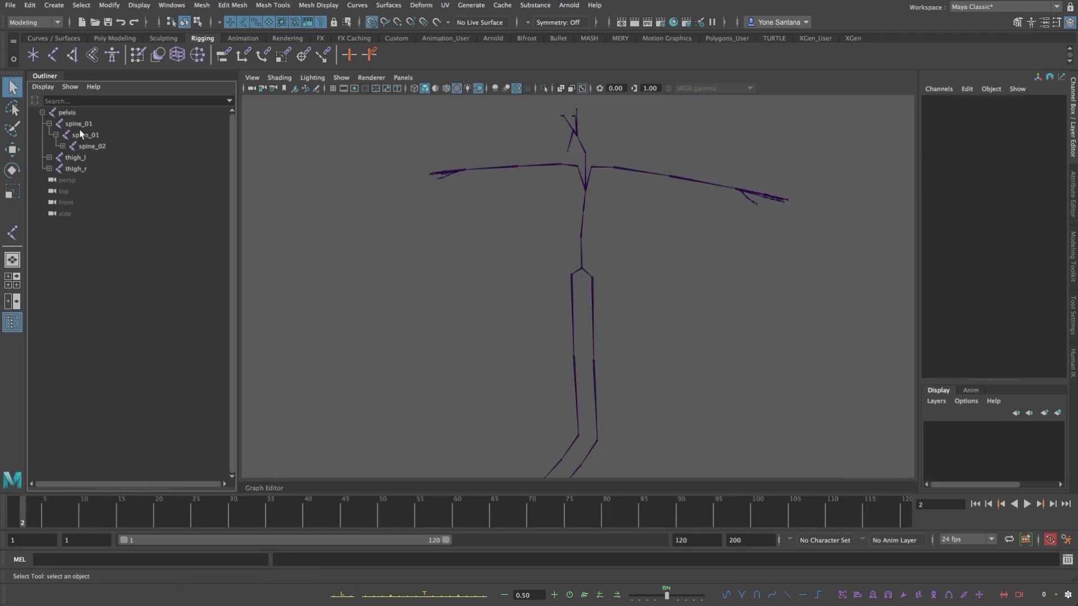
Rename the second spine_01 joint, the child of the first spine joint, as spine_02
{"action": "left_click", "coordinate": [79, 124]}
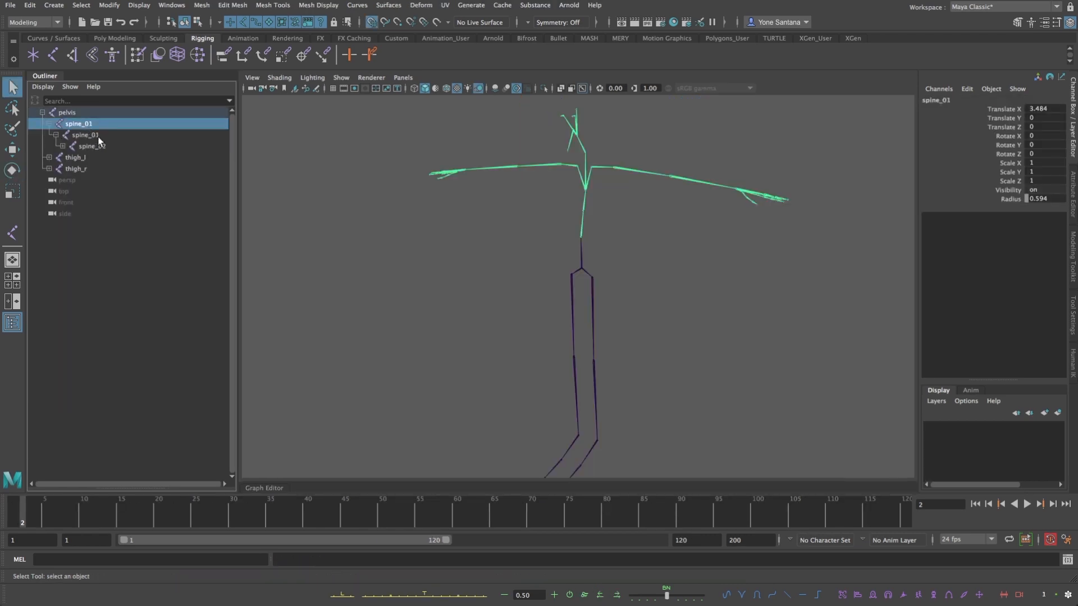
{"action": "left_click", "coordinate": [98, 136], "text": "ctrl"}
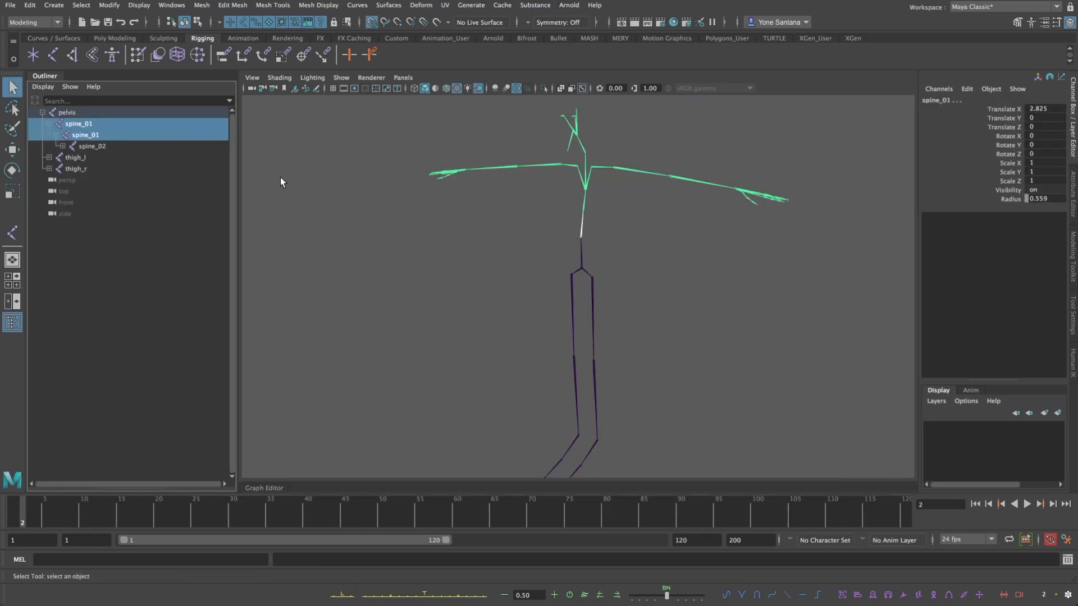
{"action": "left_click", "coordinate": [96, 133]}
{"action": "double_click", "coordinate": [96, 134]}
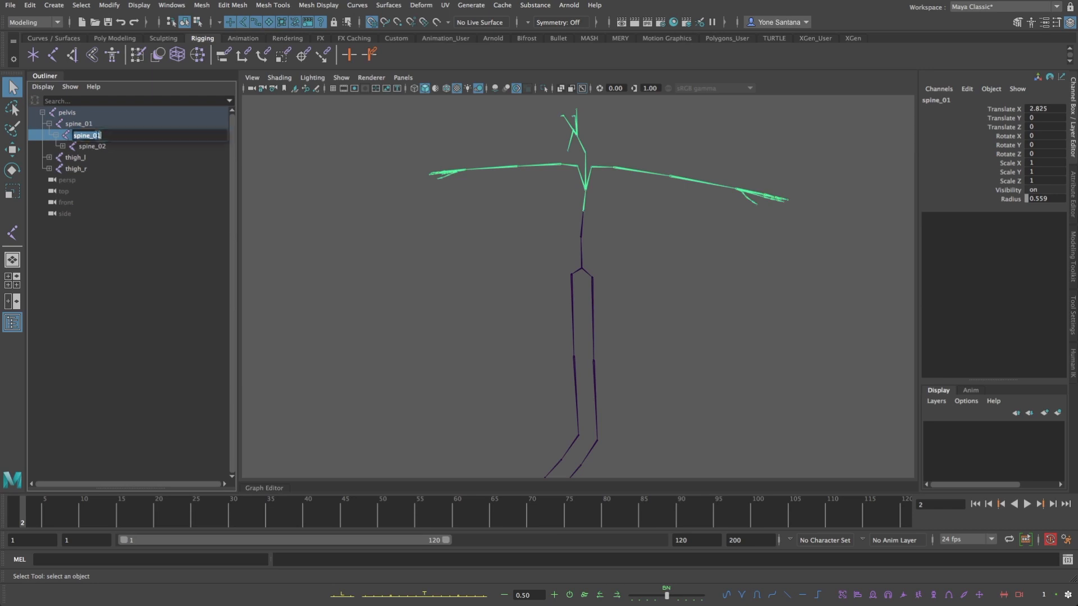
{"action": "key", "text": "Right"}
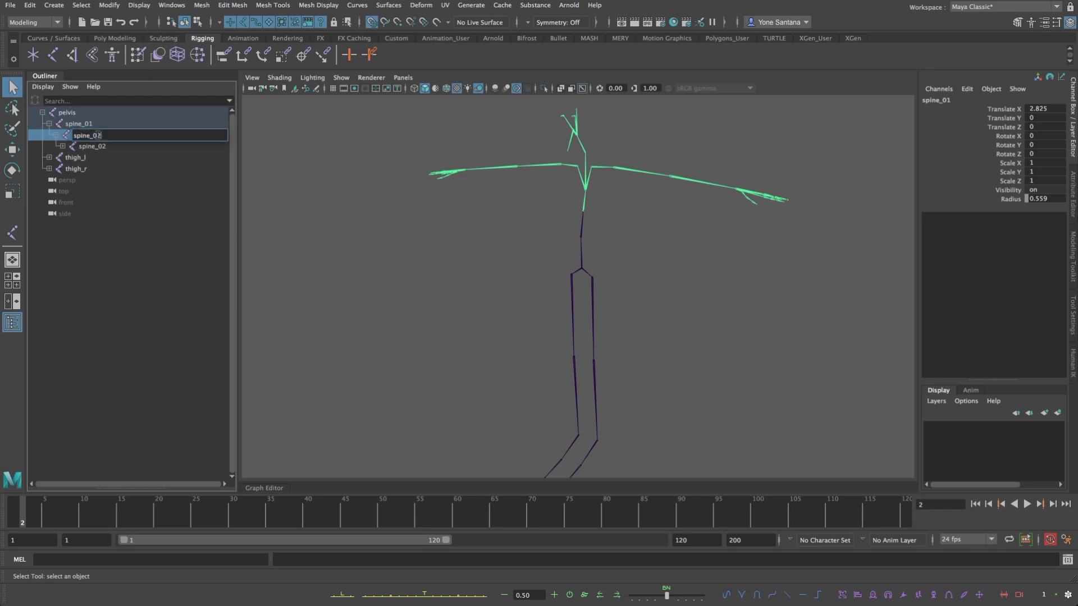
{"action": "key", "text": "Tab"}
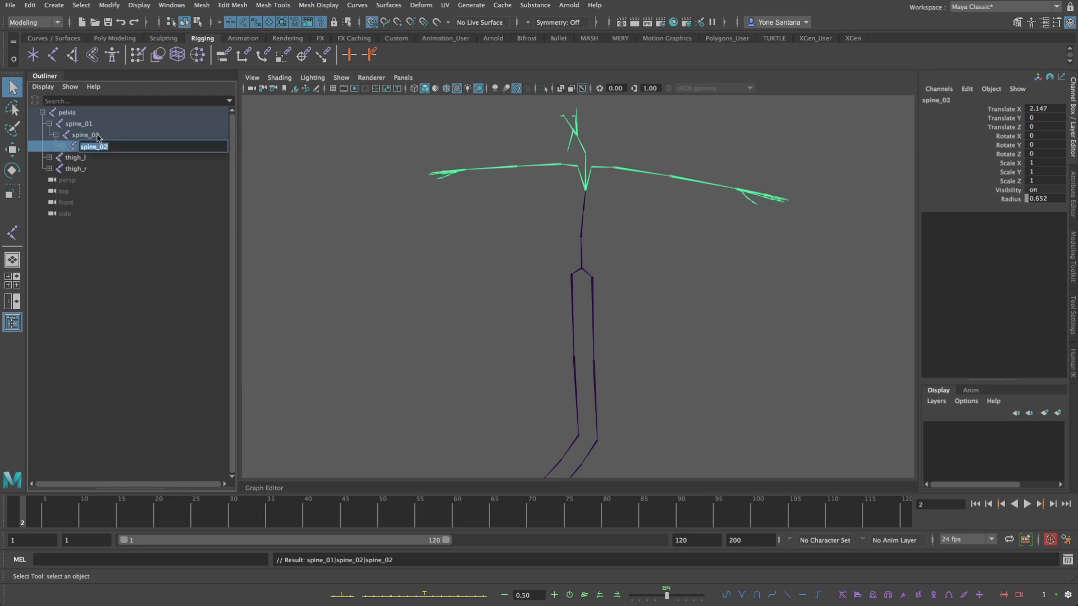
Rename the third spine joint as spine_03, expand its children and select the chain from spine_01 through neck_01
{"action": "key", "text": "Right"}
{"action": "key", "text": "BackSpace"}
{"action": "type", "text": "3"}
{"action": "key", "text": "Return"}
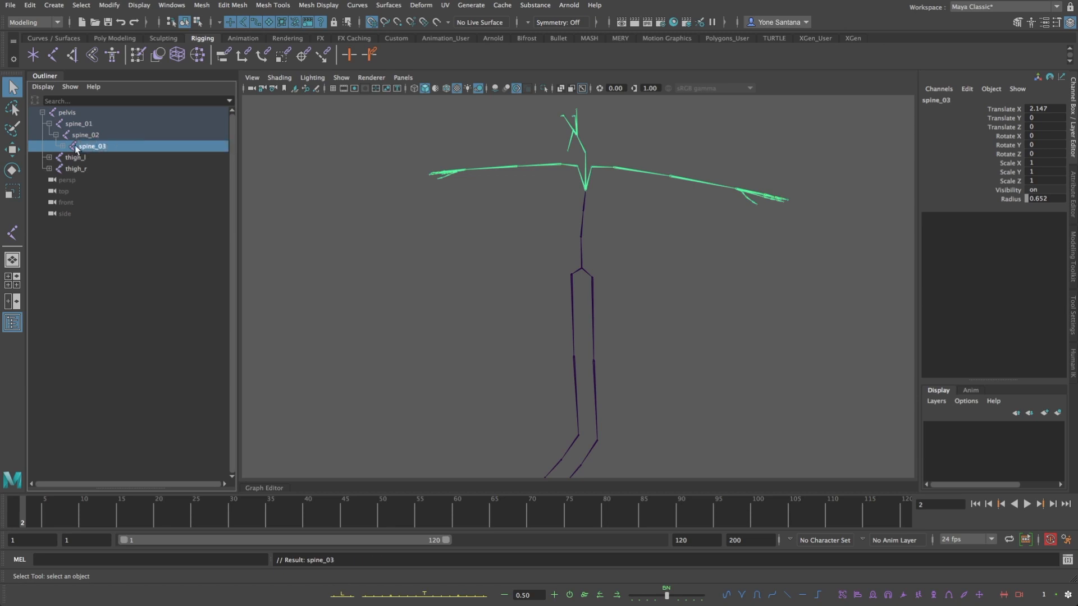
{"action": "left_click", "coordinate": [62, 146]}
{"action": "left_click", "coordinate": [98, 158]}
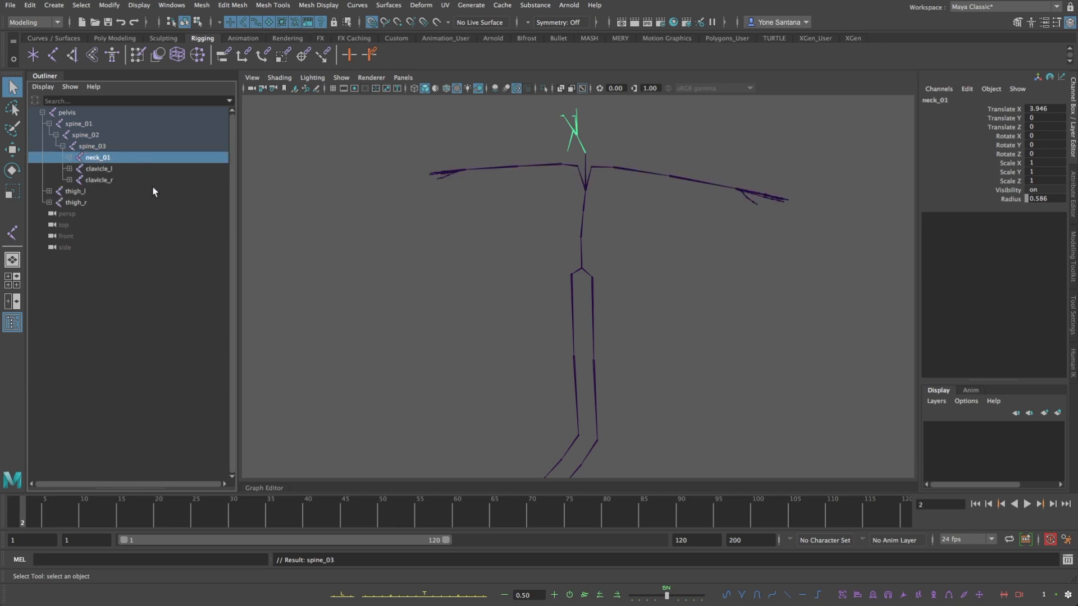
{"action": "left_click", "coordinate": [86, 124]}
{"action": "left_click", "coordinate": [131, 159], "text": "shift"}
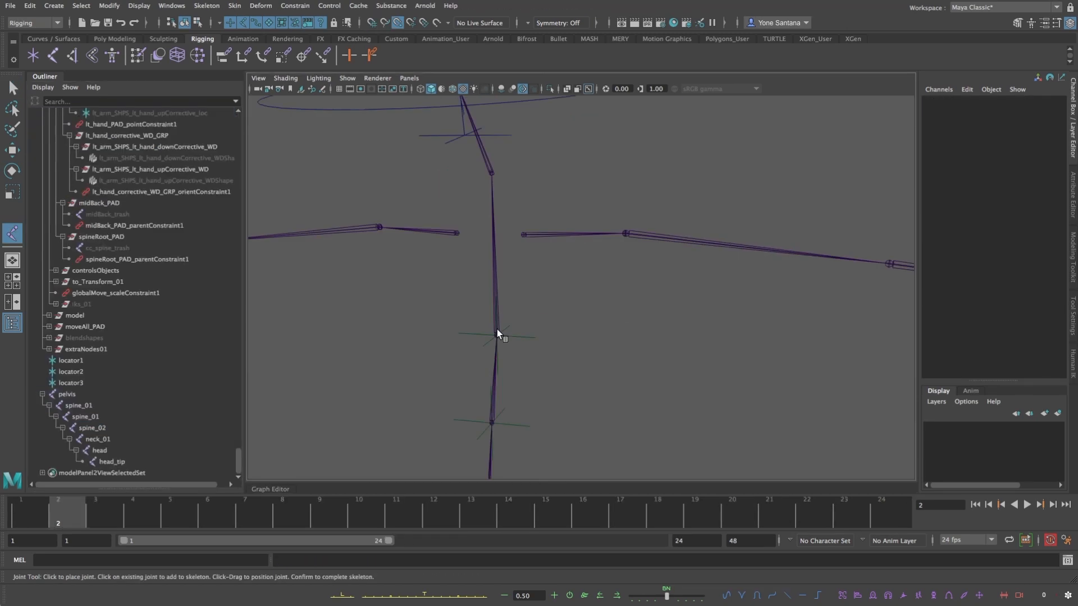
Create an arm joint chain from the upper spine joint through the clavicle, shoulder and elbow to the wrist, snapped to the rig's joints
{"action": "left_click", "coordinate": [496, 335]}
{"action": "left_click", "coordinate": [523, 235]}
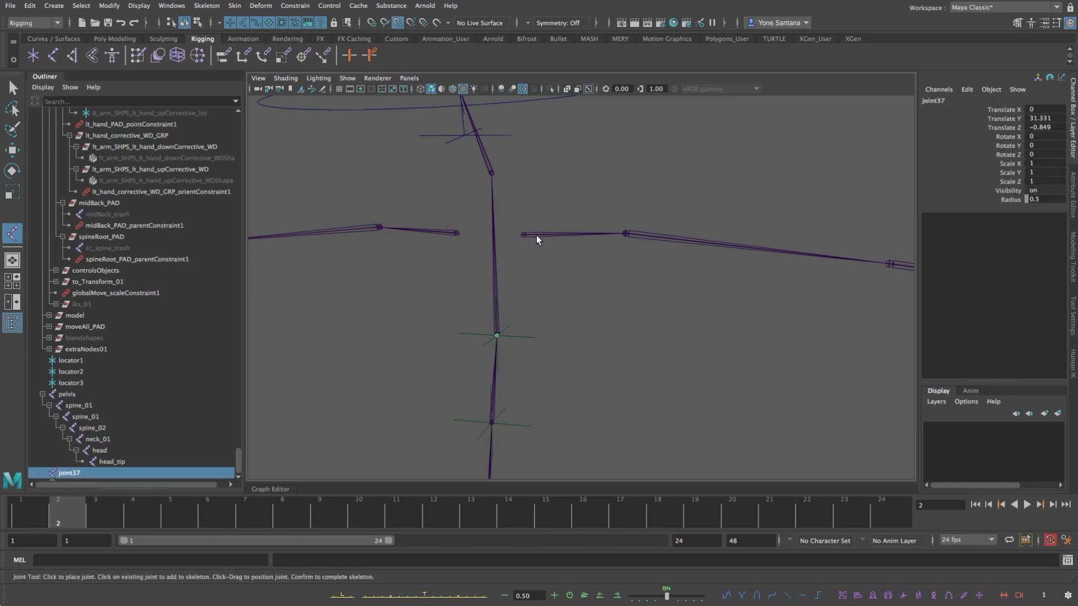
{"action": "left_click", "coordinate": [625, 233]}
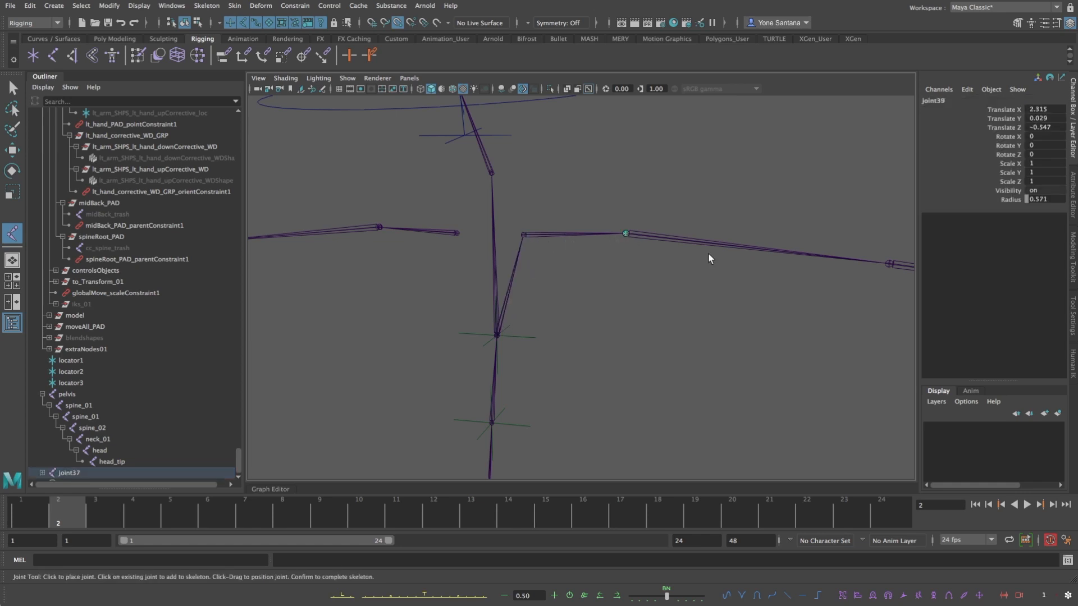
{"action": "left_click", "coordinate": [891, 263]}
{"action": "middle_click_drag", "start_coordinate": [885, 337], "coordinate": [561, 320], "text": "alt"}
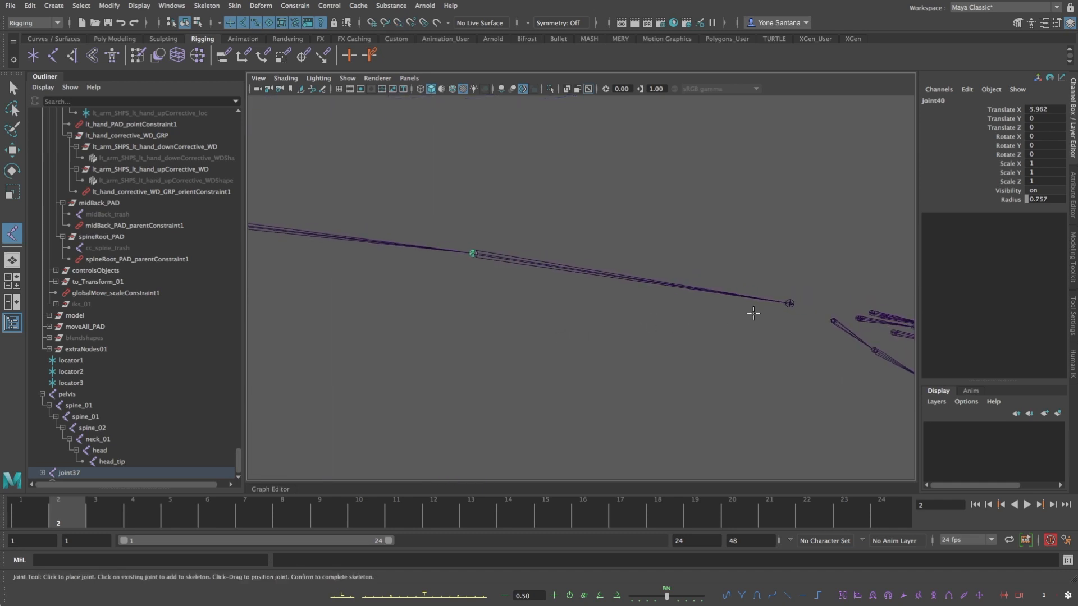
{"action": "left_click", "coordinate": [790, 303]}
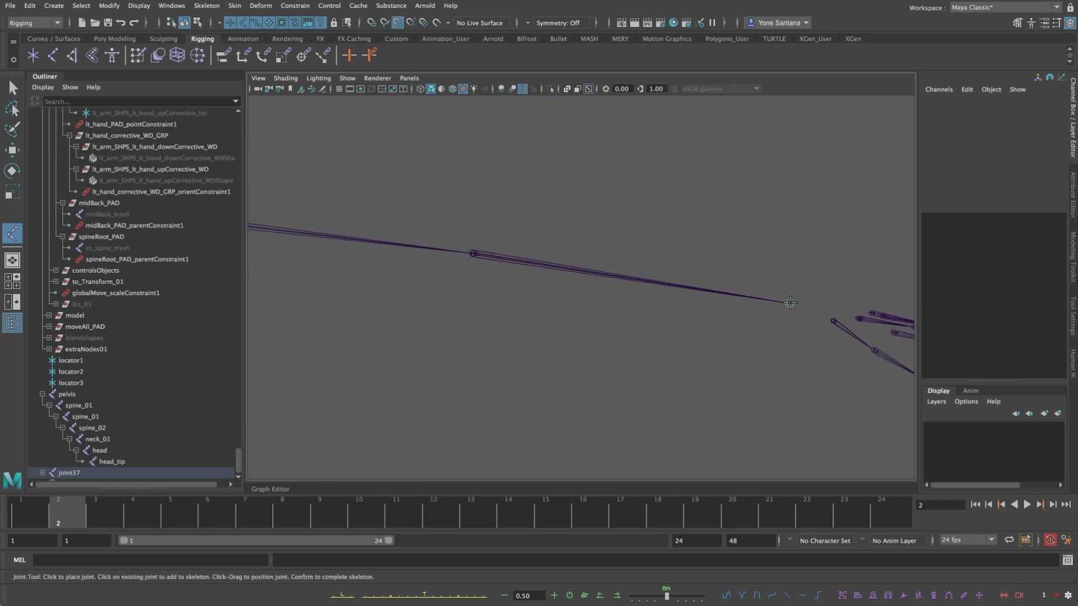
Continue the arm chain from the wrist along the thumb, snapping each new joint to the rig's thumb joints
{"action": "left_click_drag", "start_coordinate": [807, 315], "coordinate": [674, 332], "text": "alt"}
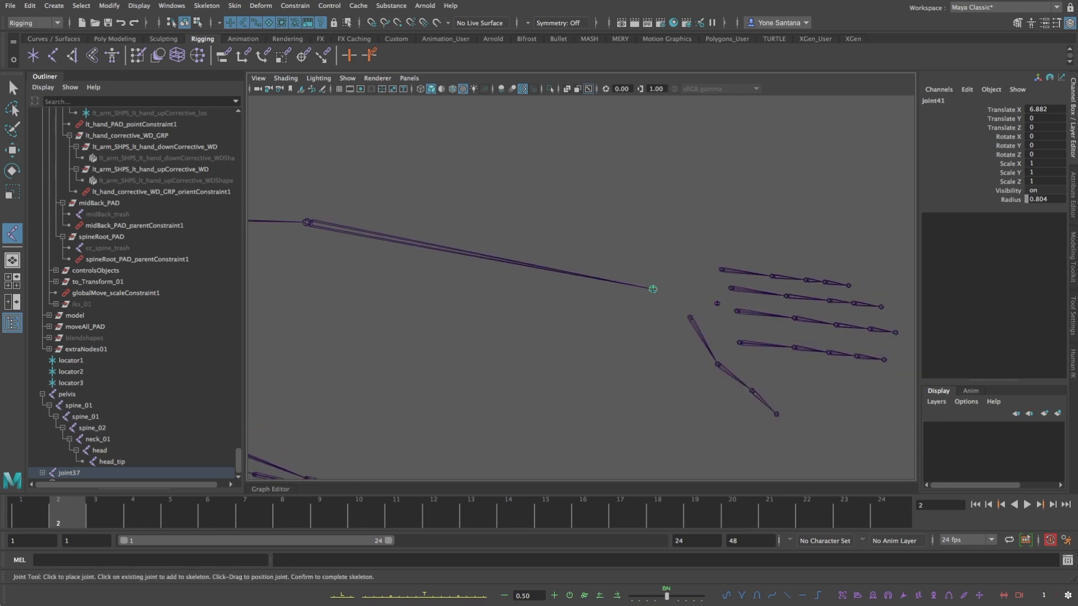
{"action": "left_click", "coordinate": [689, 317]}
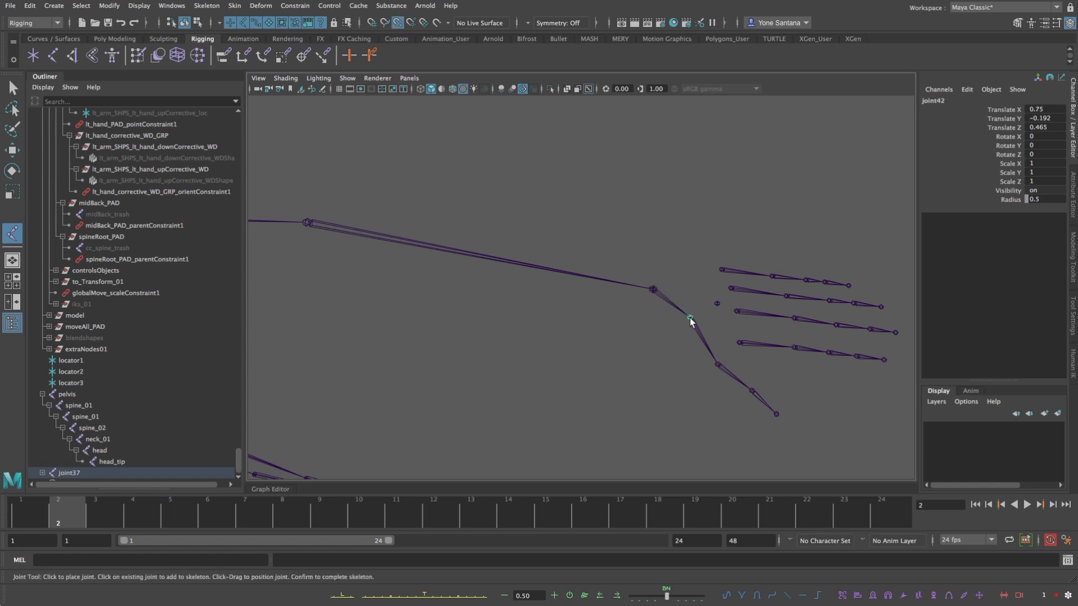
{"action": "left_click", "coordinate": [716, 363]}
{"action": "left_click", "coordinate": [752, 390]}
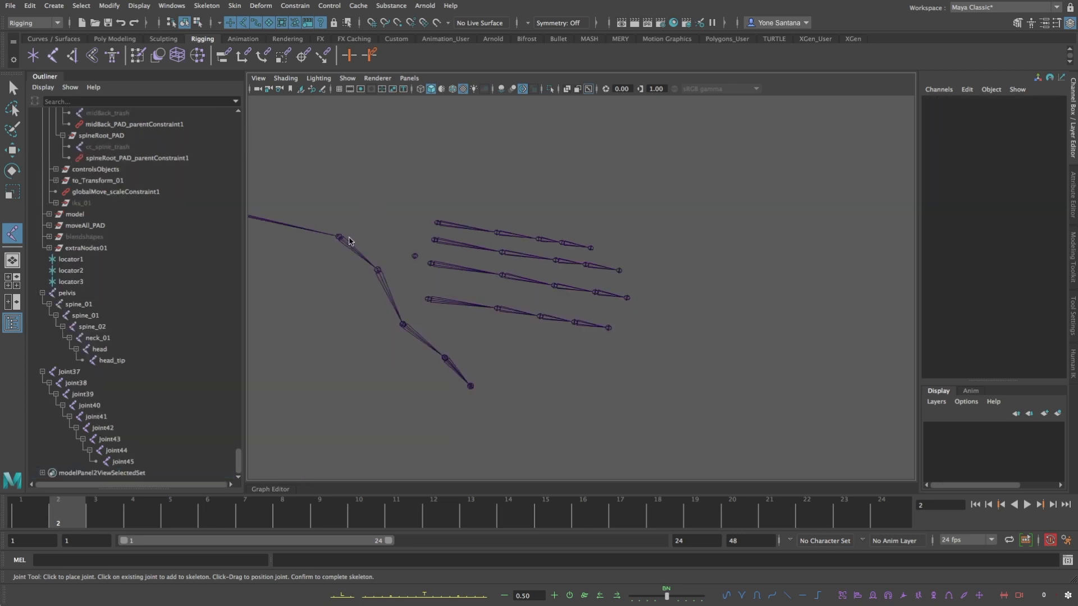
Build an index finger joint chain branching from the wrist joint, snapped to the rig's finger joints from the knuckle to the tip
{"action": "key", "text": "v"}
{"action": "left_click", "coordinate": [340, 240]}
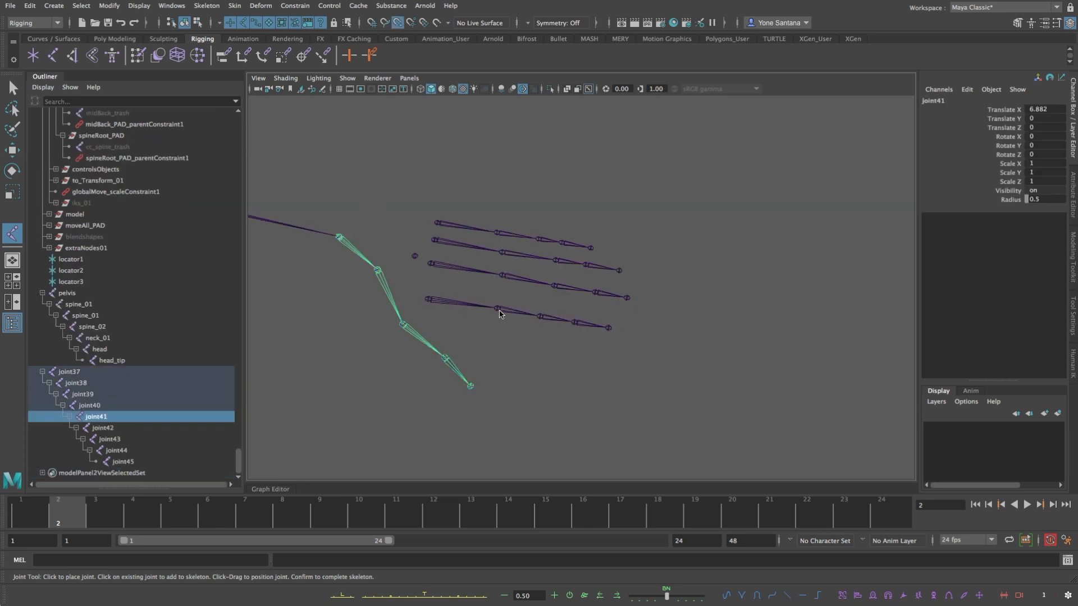
{"action": "left_click", "coordinate": [497, 308]}
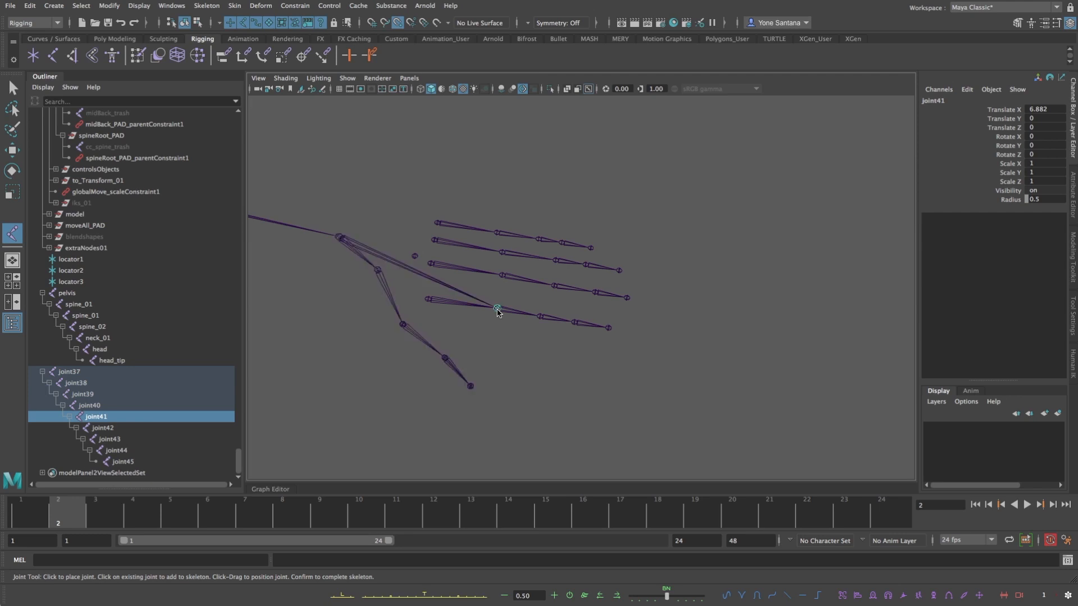
{"action": "left_click", "coordinate": [573, 322]}
{"action": "left_click", "coordinate": [606, 330]}
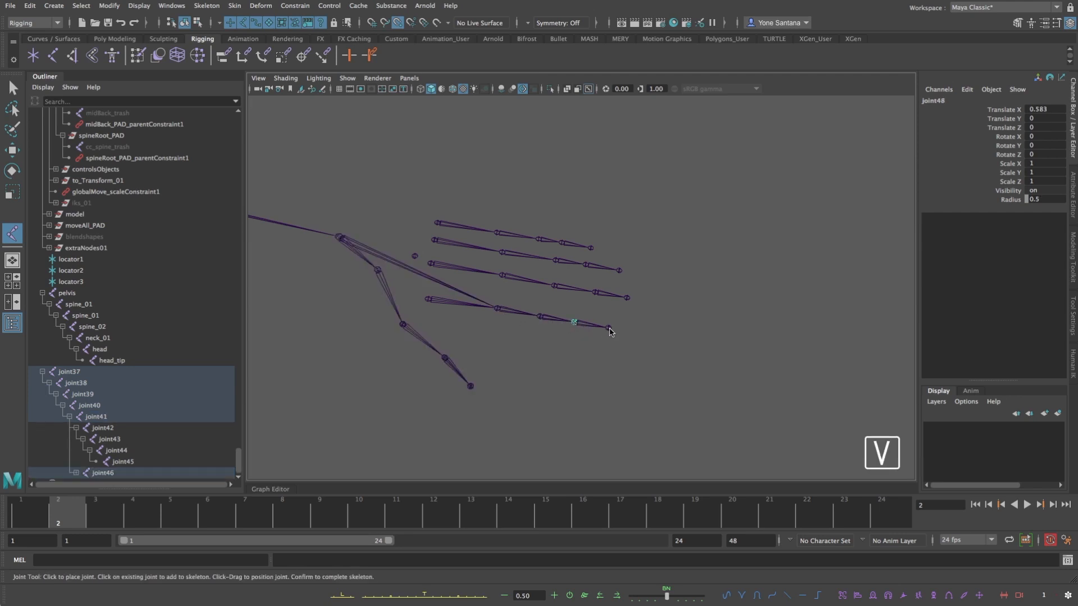
{"action": "key", "text": "Return"}
Build a middle finger joint chain branching from the wrist joint, snapped to the rig's finger joints from knuckle to tip
{"action": "left_click", "coordinate": [340, 238]}
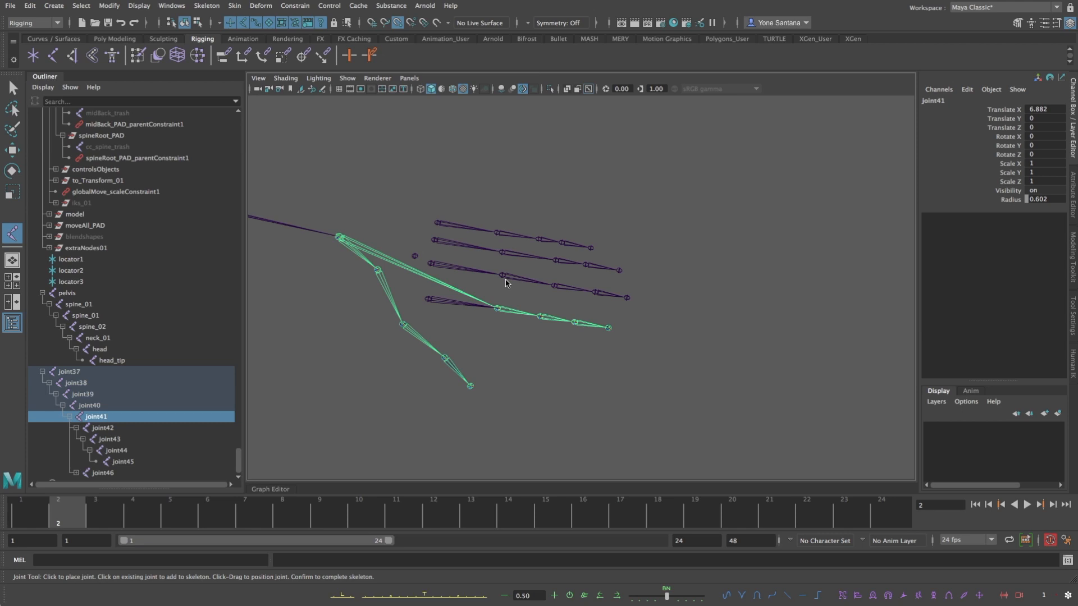
{"action": "left_click_drag", "start_coordinate": [507, 282], "coordinate": [557, 288]}
{"action": "left_click", "coordinate": [596, 292]}
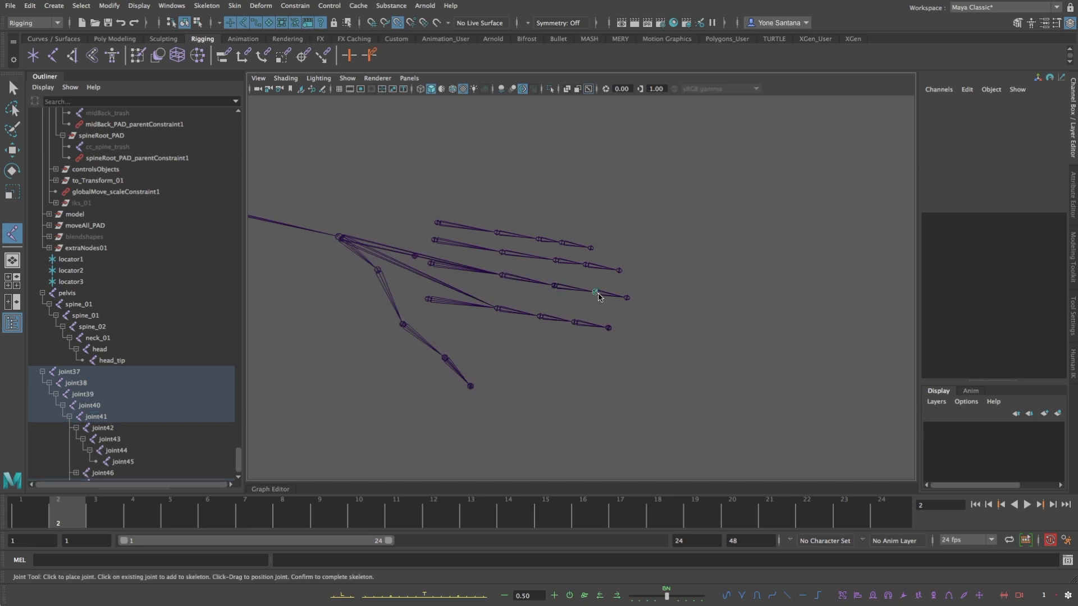
{"action": "left_click", "coordinate": [628, 299]}
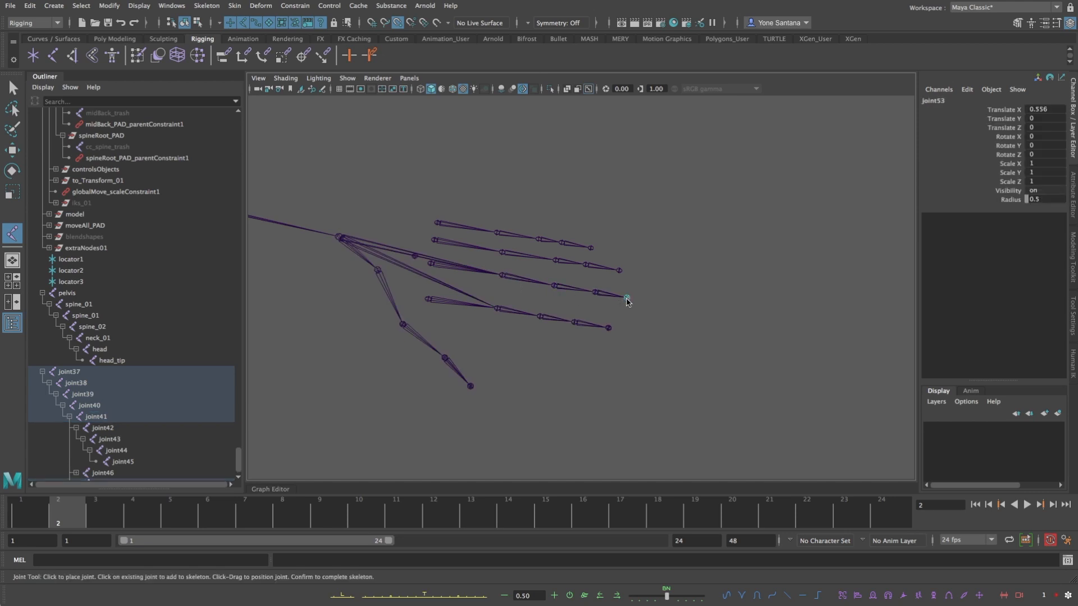
{"action": "key", "text": "Return"}
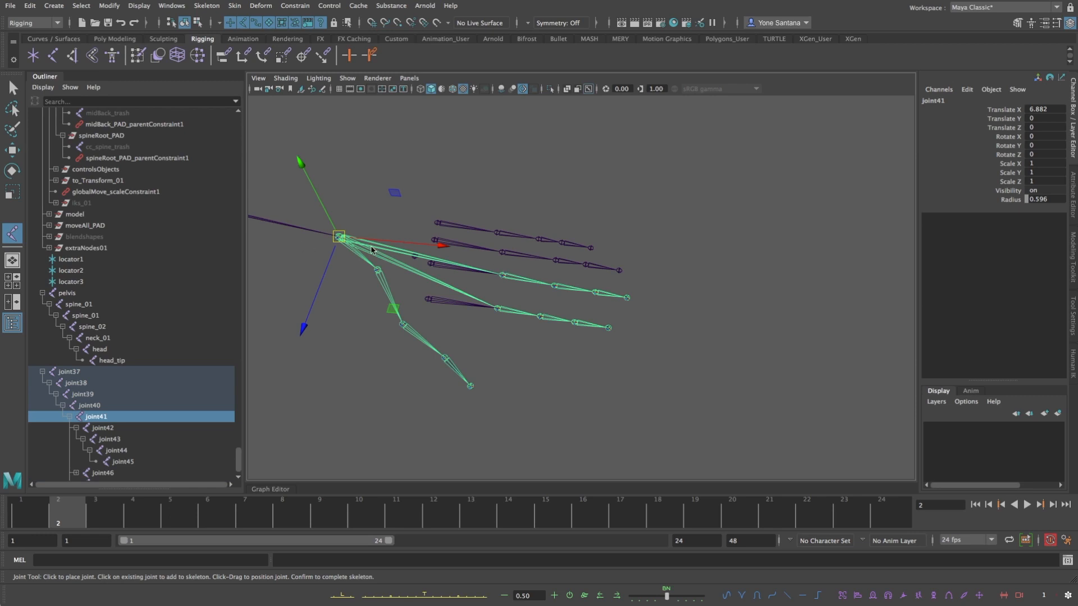
Build a ring finger joint chain branching from the wrist joint, snapped to the rig's finger joints from knuckle to tip
{"action": "key", "text": "g"}
{"action": "key", "text": "v"}
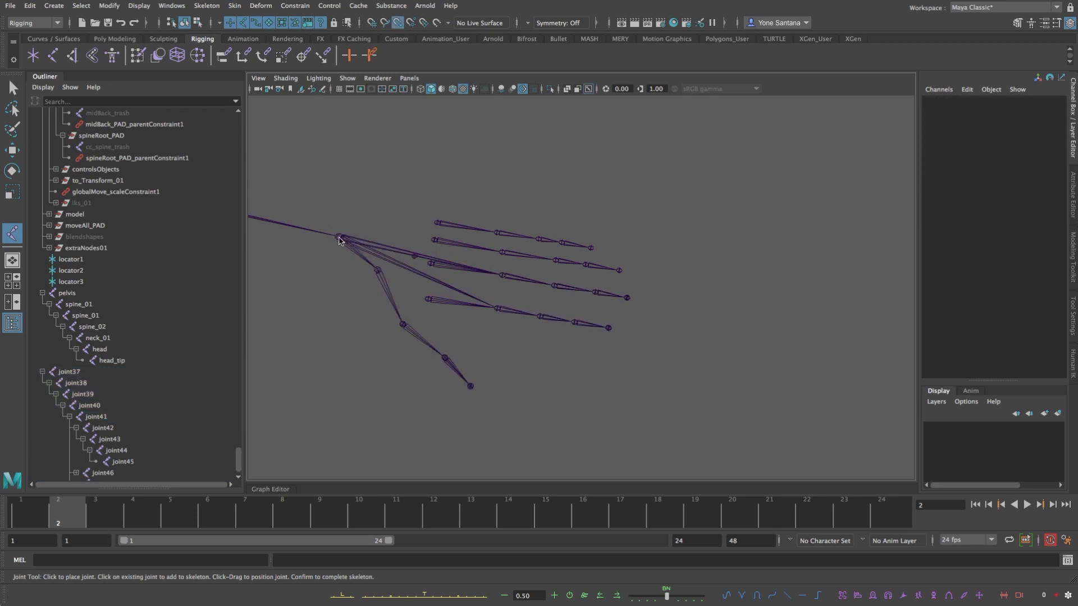
{"action": "key", "text": "g"}
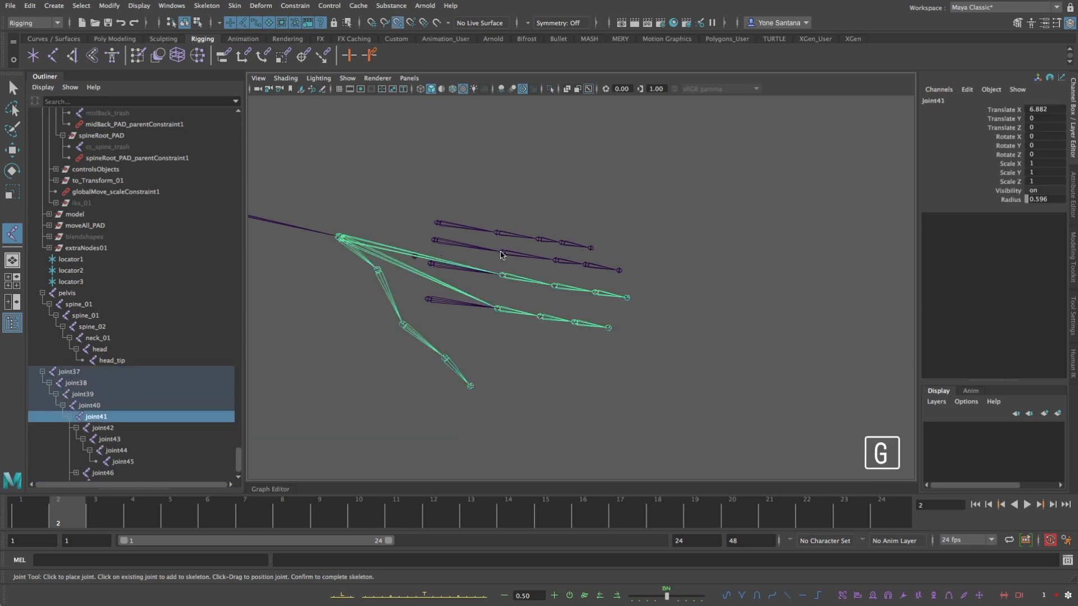
{"action": "left_click", "coordinate": [503, 253]}
{"action": "left_click", "coordinate": [555, 261]}
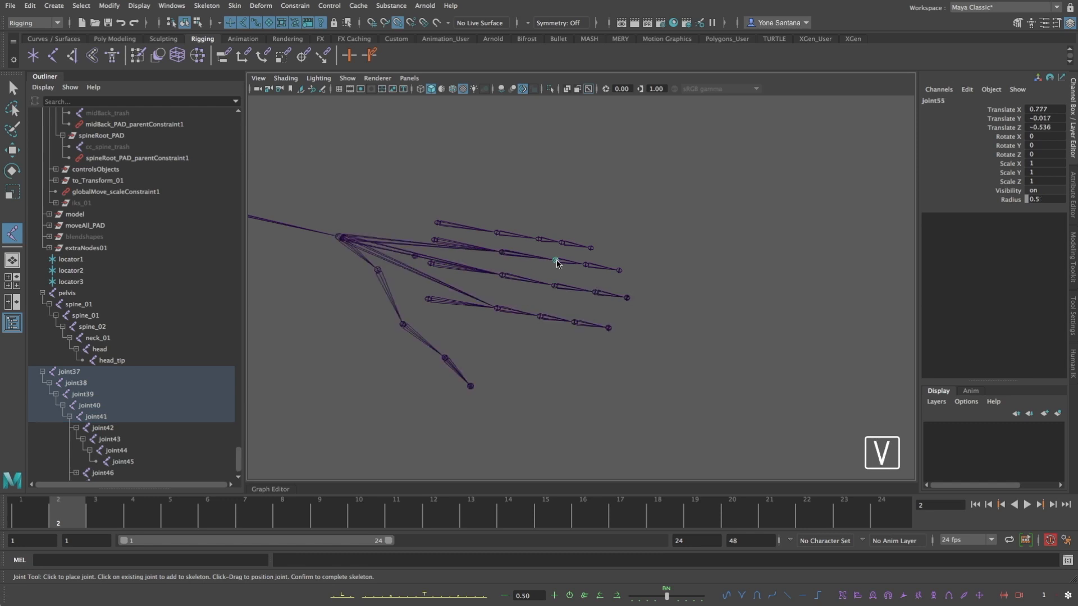
{"action": "left_click", "coordinate": [583, 265]}
{"action": "left_click", "coordinate": [619, 271]}
{"action": "key", "text": "Return"}
Build a little finger joint chain branching from the wrist joint, snapped to the rig's finger joints from knuckle to tip
{"action": "key", "text": "g"}
{"action": "key", "text": "v"}
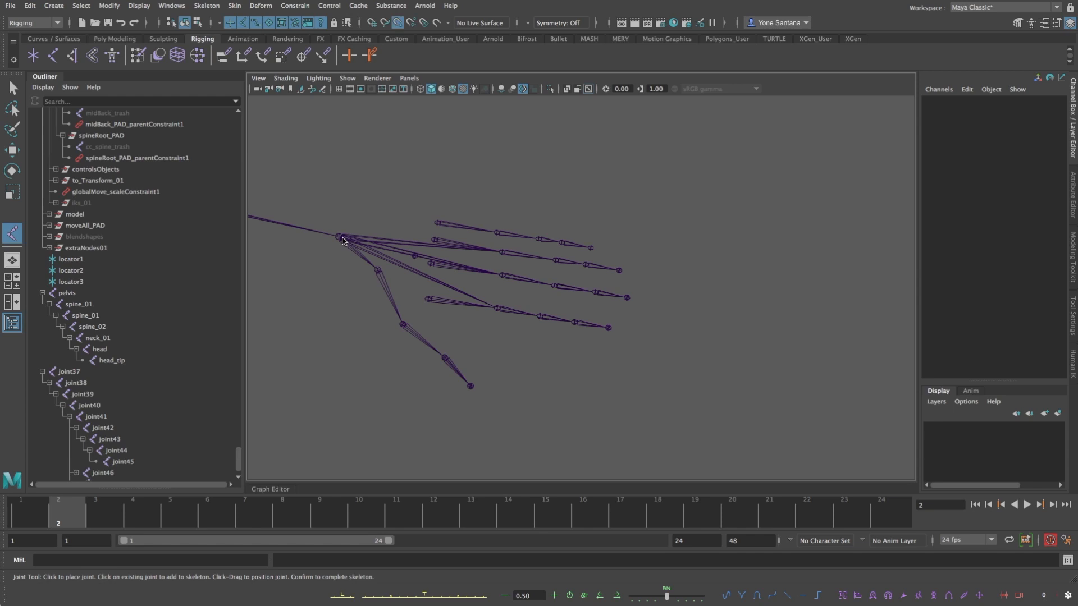
{"action": "key", "text": "g"}
{"action": "left_click", "coordinate": [339, 238]}
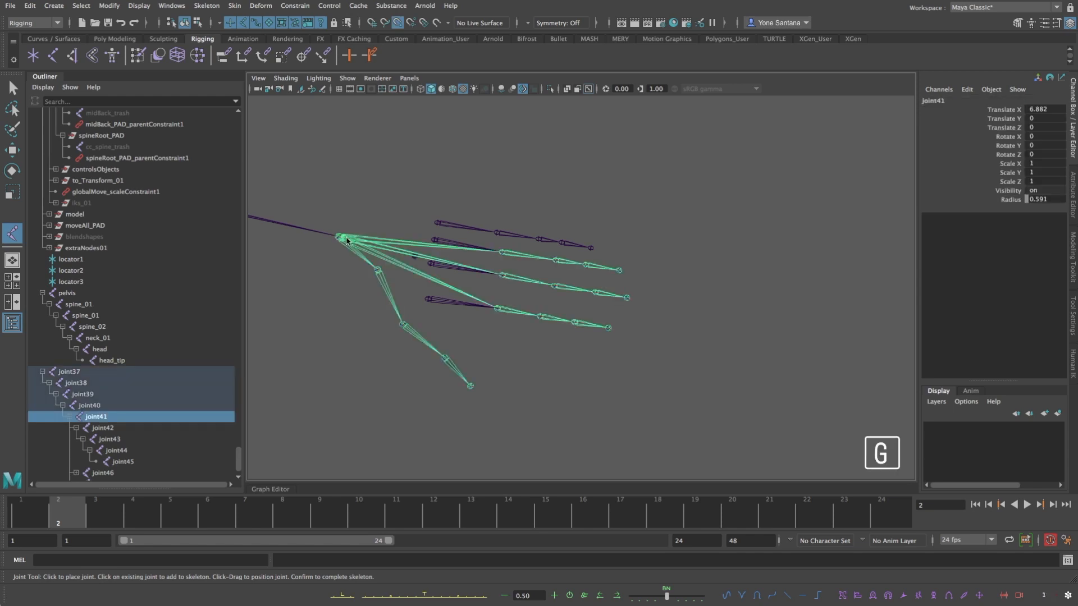
{"action": "key", "text": "v"}
{"action": "left_click", "coordinate": [497, 233]}
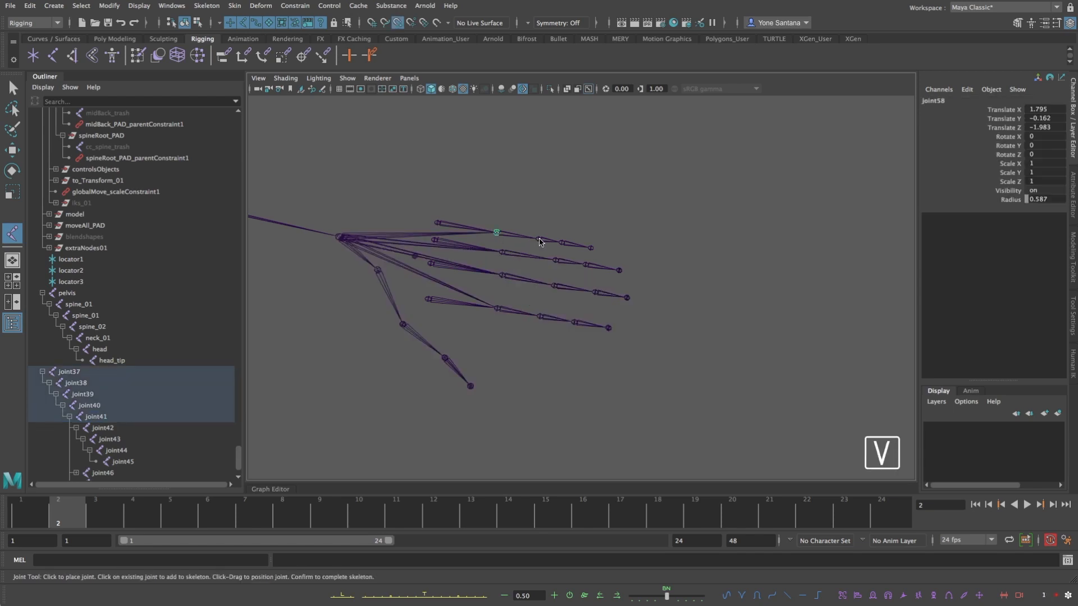
{"action": "left_click", "coordinate": [539, 239]}
{"action": "left_click", "coordinate": [561, 242]}
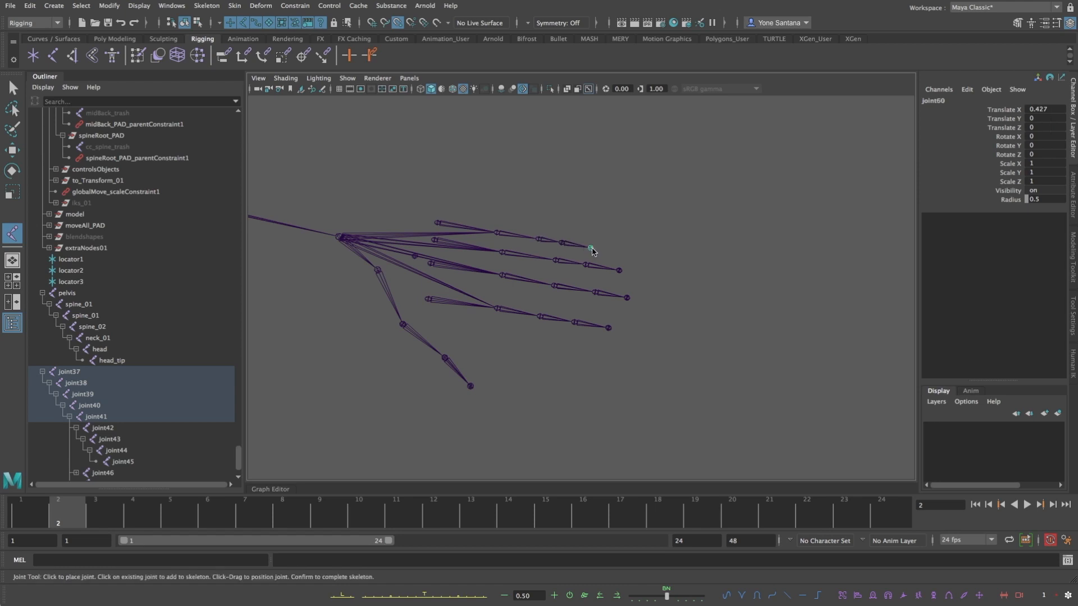
{"action": "key", "text": "Return"}
Parent the arm chain's root joint37 under spine_02
{"action": "key", "text": "w"}
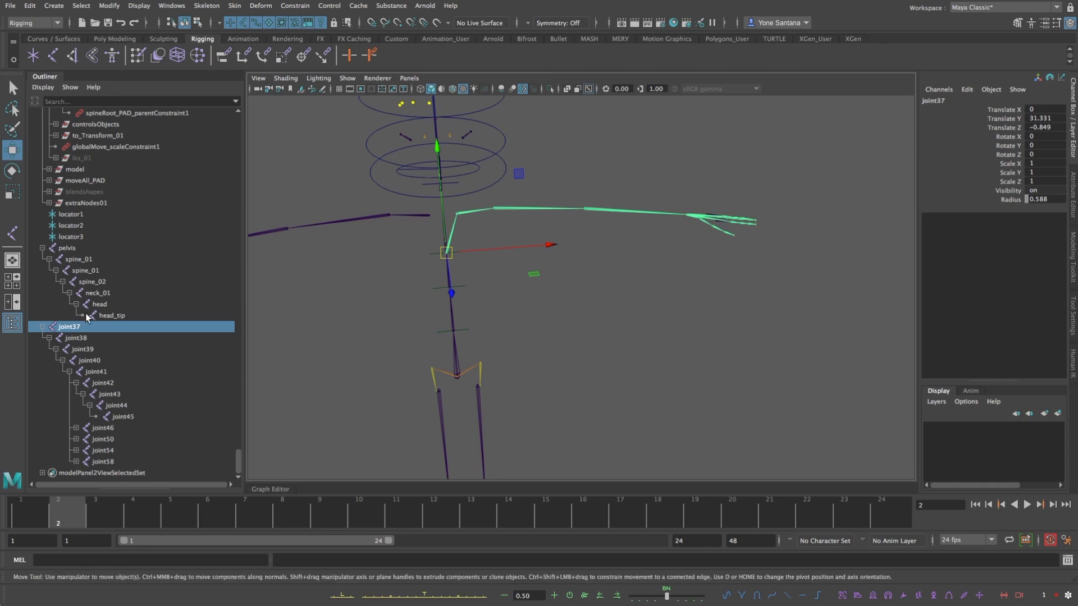
{"action": "left_click_drag", "start_coordinate": [66, 327], "coordinate": [103, 285]}
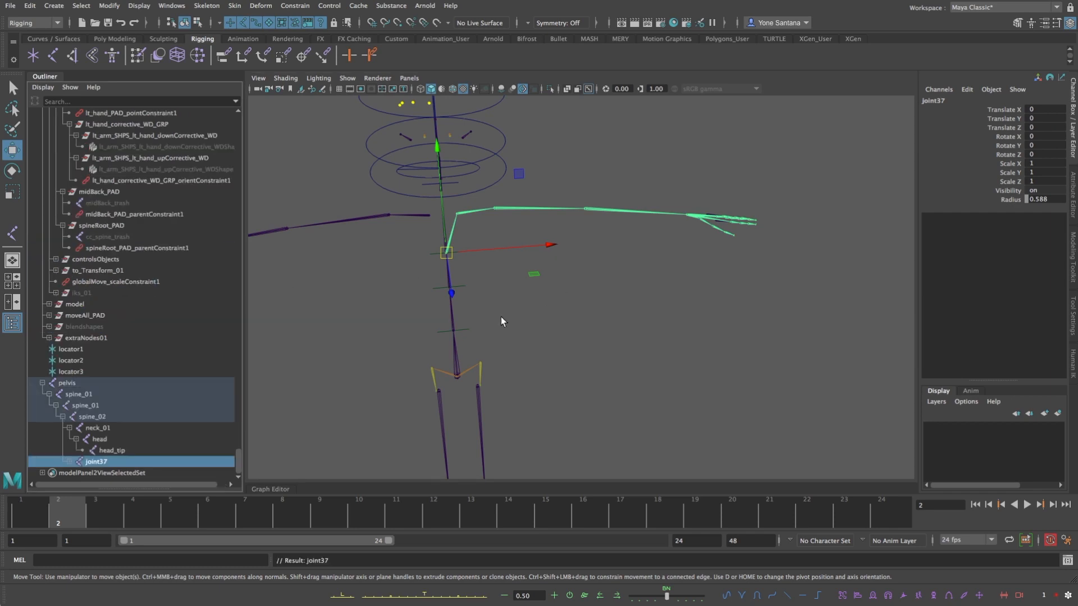
{"action": "left_click", "coordinate": [70, 382]}
{"action": "left_click_drag", "start_coordinate": [422, 302], "coordinate": [604, 301], "text": "alt"}
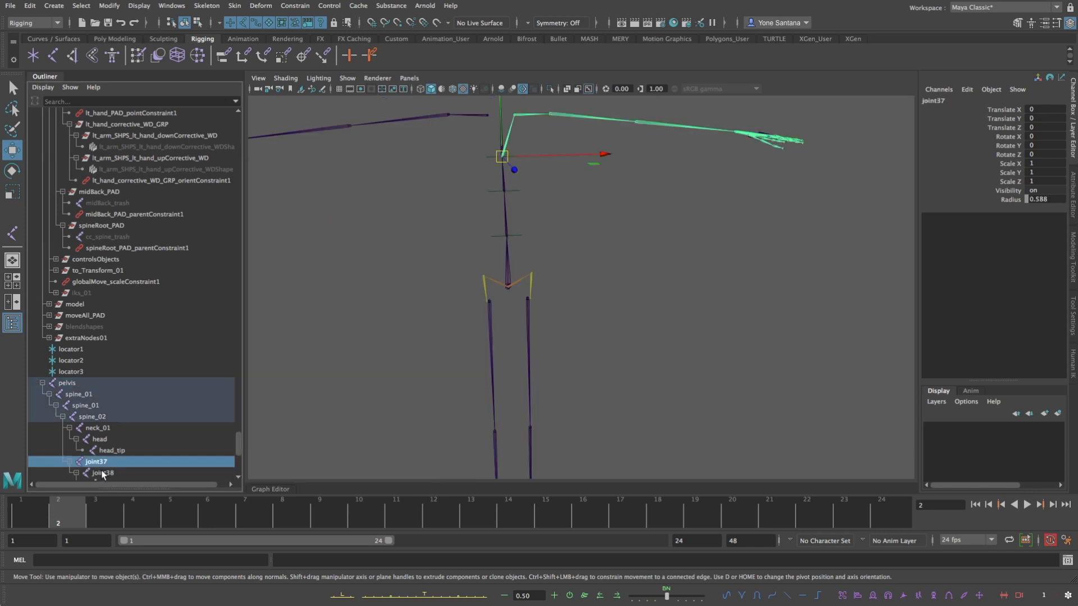
Reparent the clavicle joint38 directly under spine_02 and delete the redundant joint37
{"action": "left_click", "coordinate": [102, 473]}
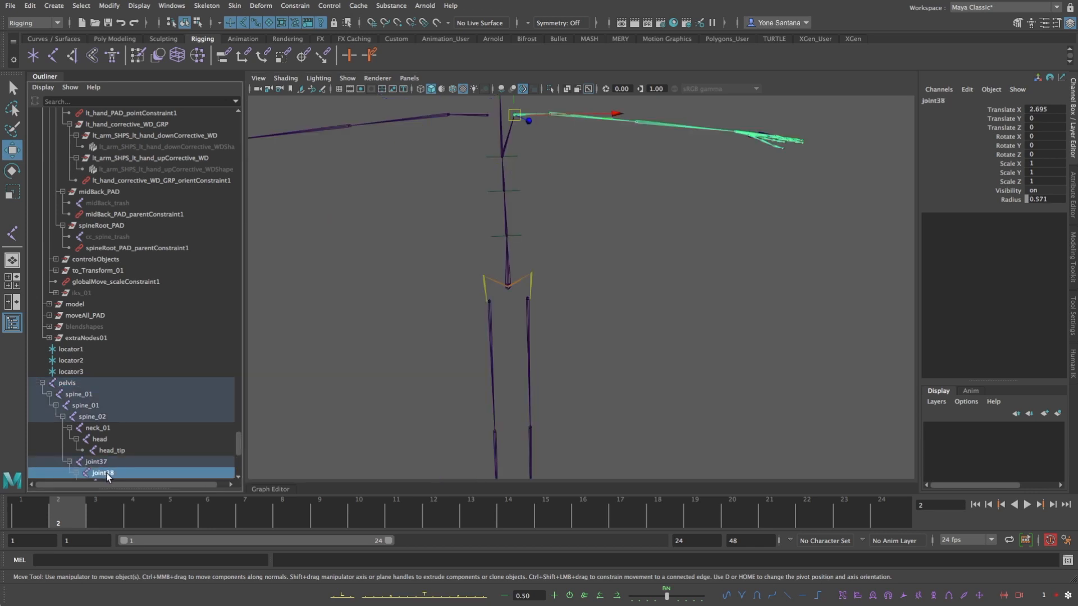
{"action": "left_click_drag", "start_coordinate": [106, 476], "coordinate": [104, 424]}
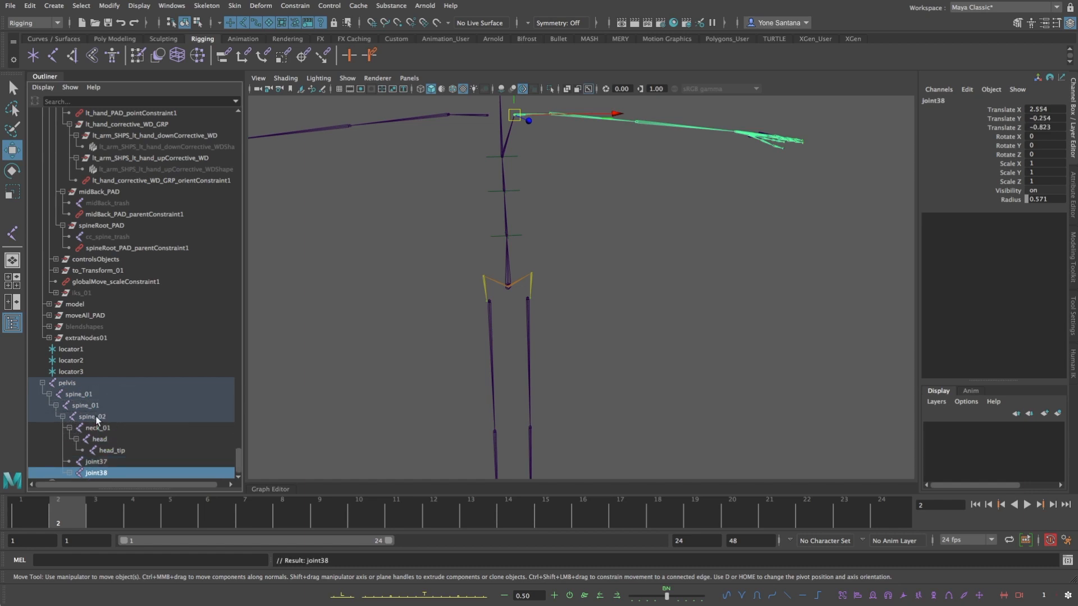
{"action": "left_click", "coordinate": [104, 462]}
{"action": "key", "text": "Delete"}
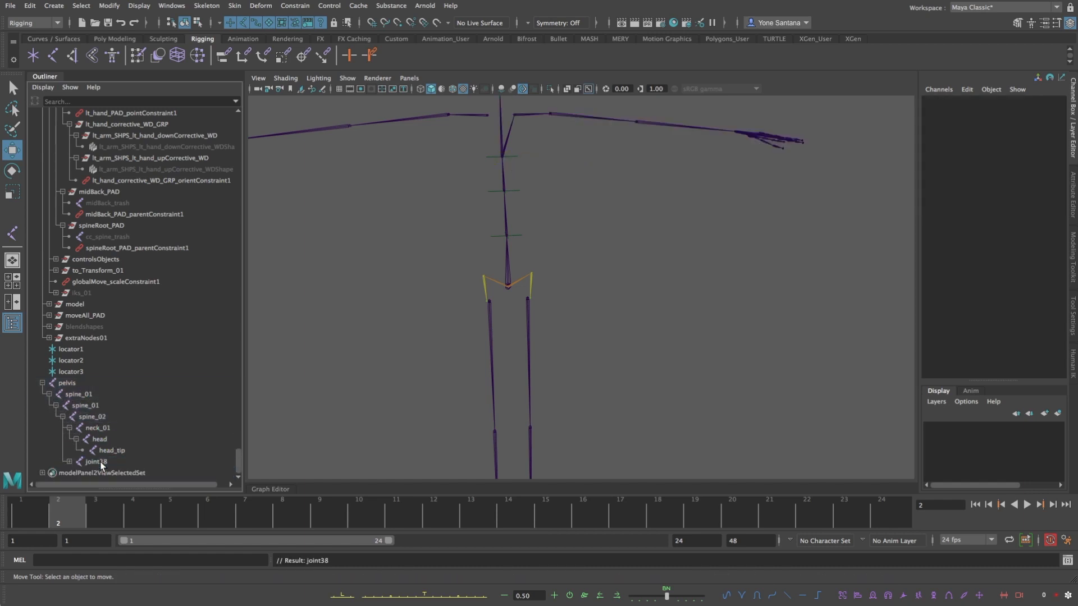
Select the arm chain's root joint38 under spine_02 and expand its full joint hierarchy
{"action": "left_click", "coordinate": [93, 416]}
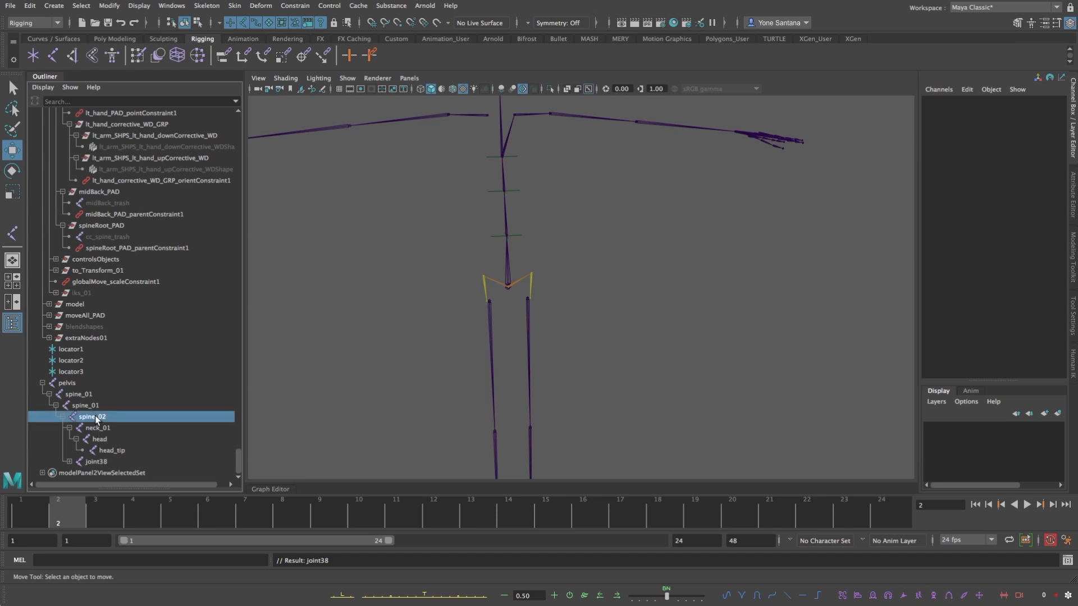
{"action": "scroll", "coordinate": [110, 432], "scroll_direction": "down", "scroll_amount": 1}
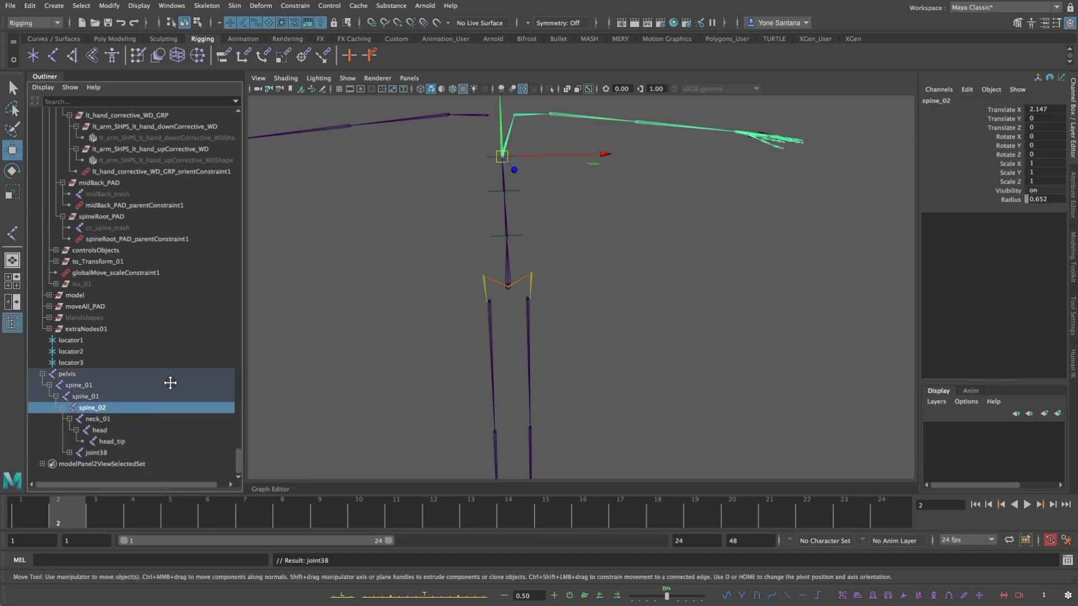
{"action": "left_click", "coordinate": [103, 453]}
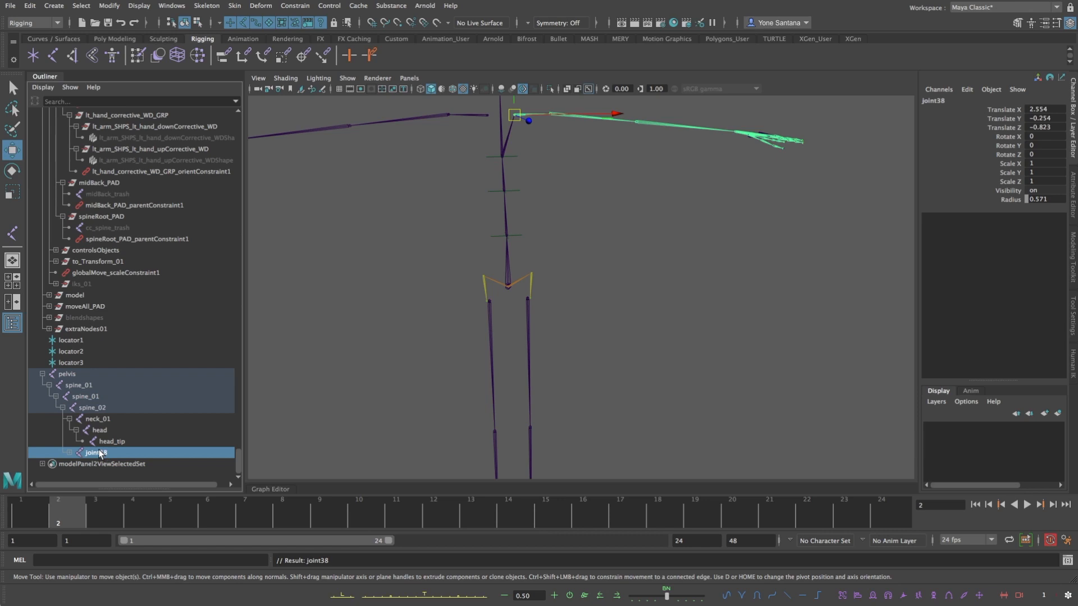
{"action": "left_click", "coordinate": [69, 452]}
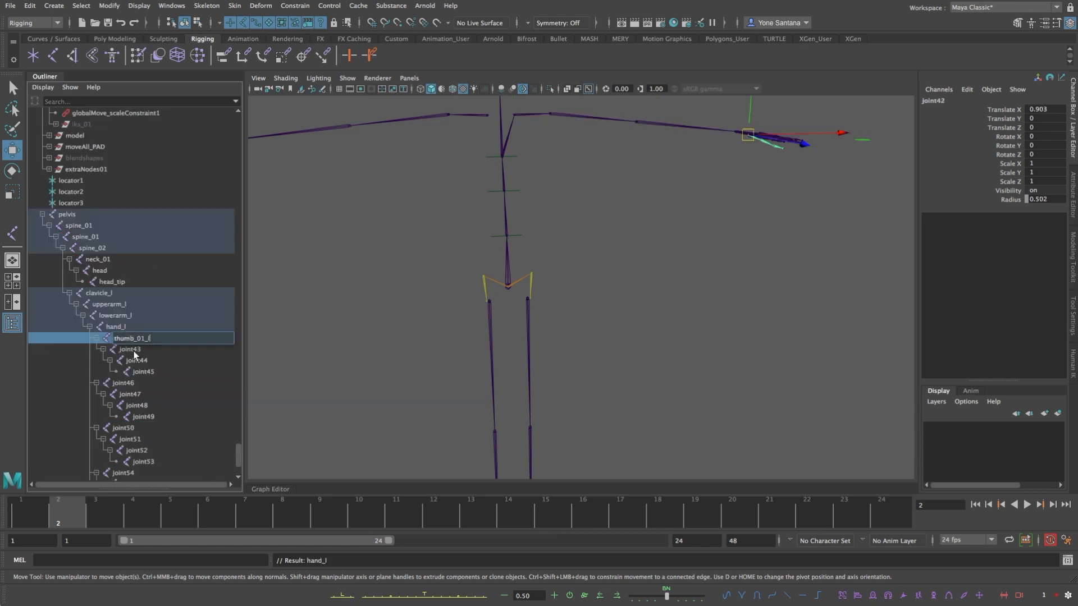
Try a search and replace from "joint" to "thumn" in the names of joint43, joint44 and joint45
{"action": "left_click", "coordinate": [134, 352]}
{"action": "left_click", "coordinate": [147, 371], "text": "shift"}
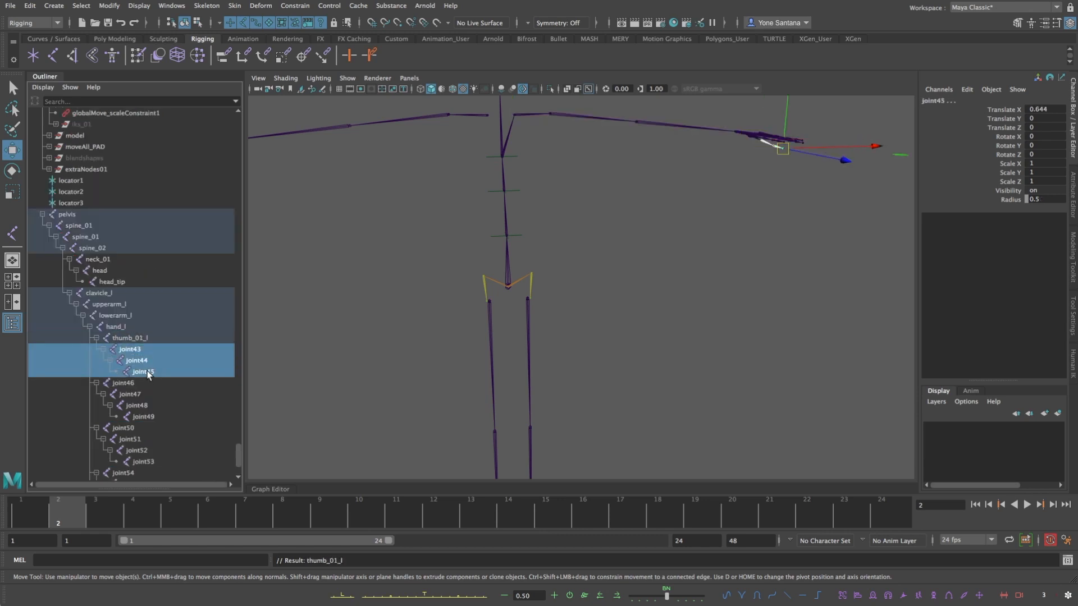
{"action": "left_click", "coordinate": [111, 6]}
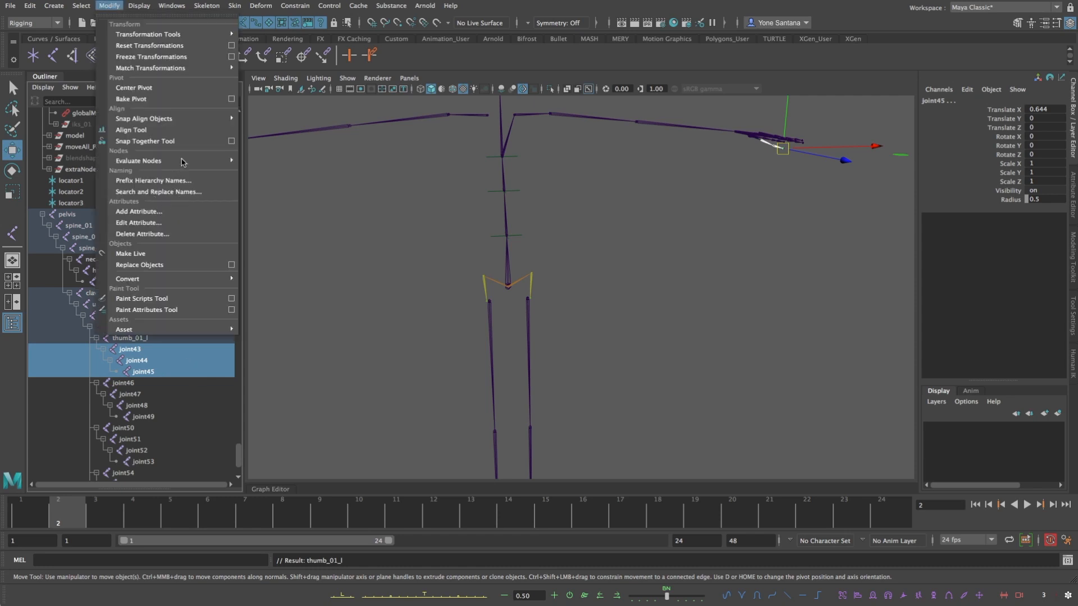
{"action": "left_click", "coordinate": [184, 192]}
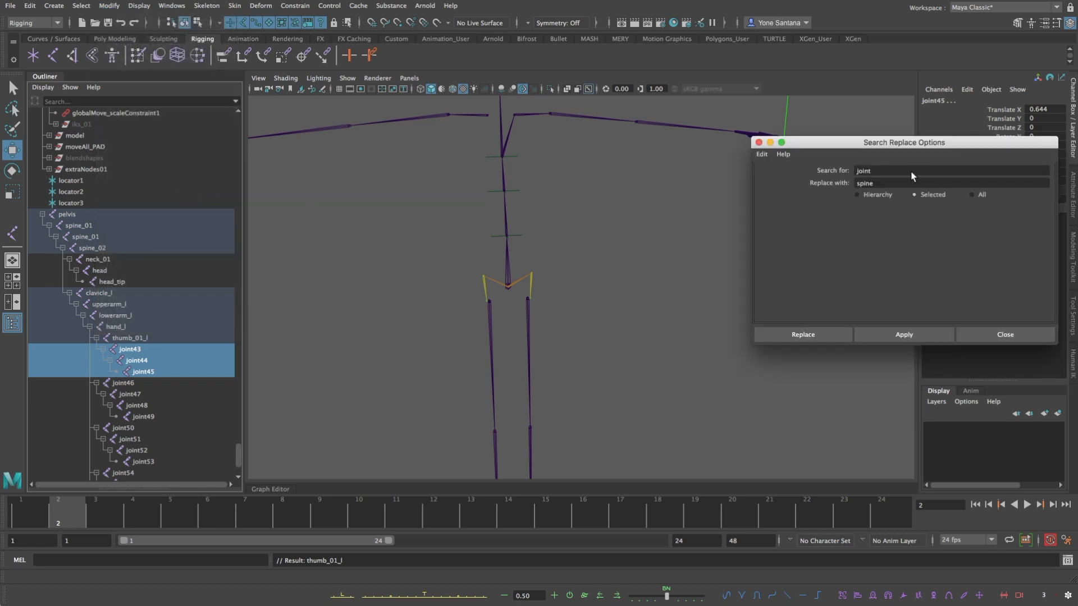
{"action": "double_click", "coordinate": [888, 183]}
{"action": "type", "text": "thum"}
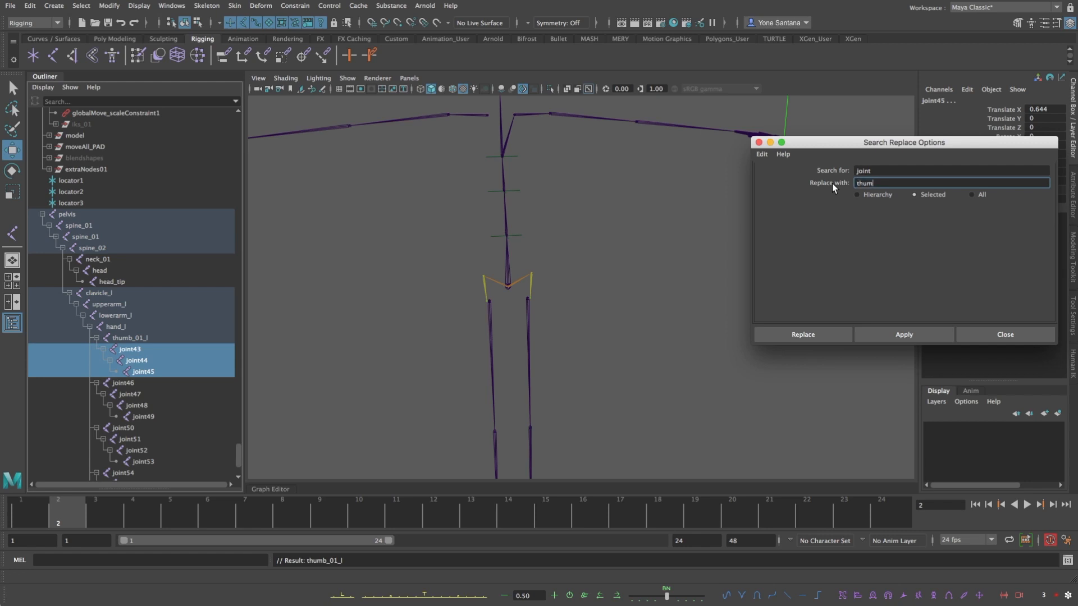
{"action": "type", "text": "n"}
{"action": "key", "text": "Return"}
Undo the misspelled rename and replace "joint" with "thumb" in the names of the three lower thumb joints
{"action": "key", "text": "BackSpace"}
{"action": "type", "text": "b"}
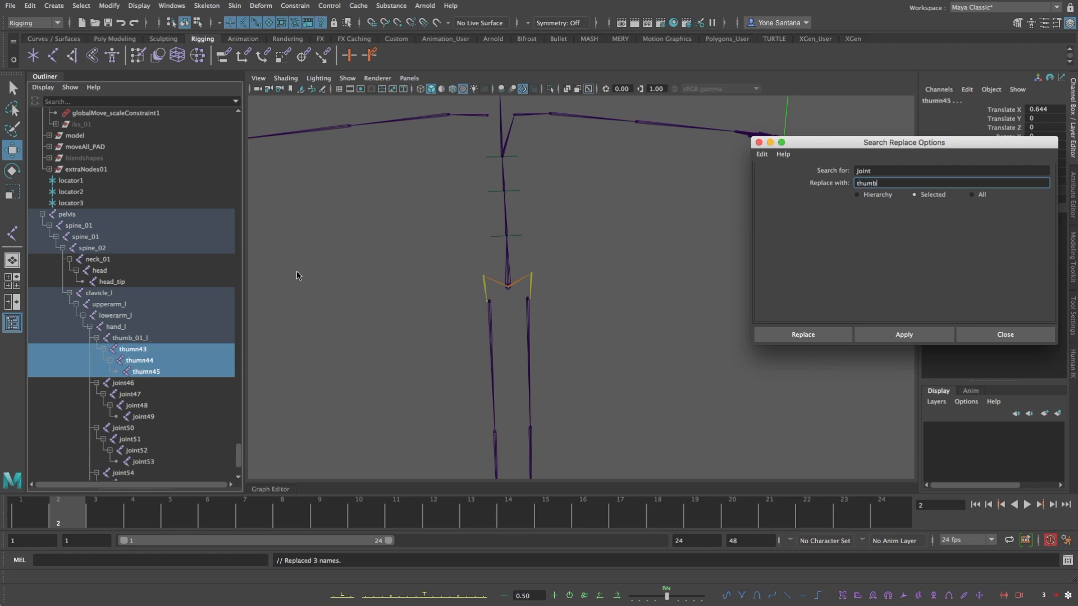
{"action": "type", "text": "b"}
{"action": "left_click", "coordinate": [298, 277]}
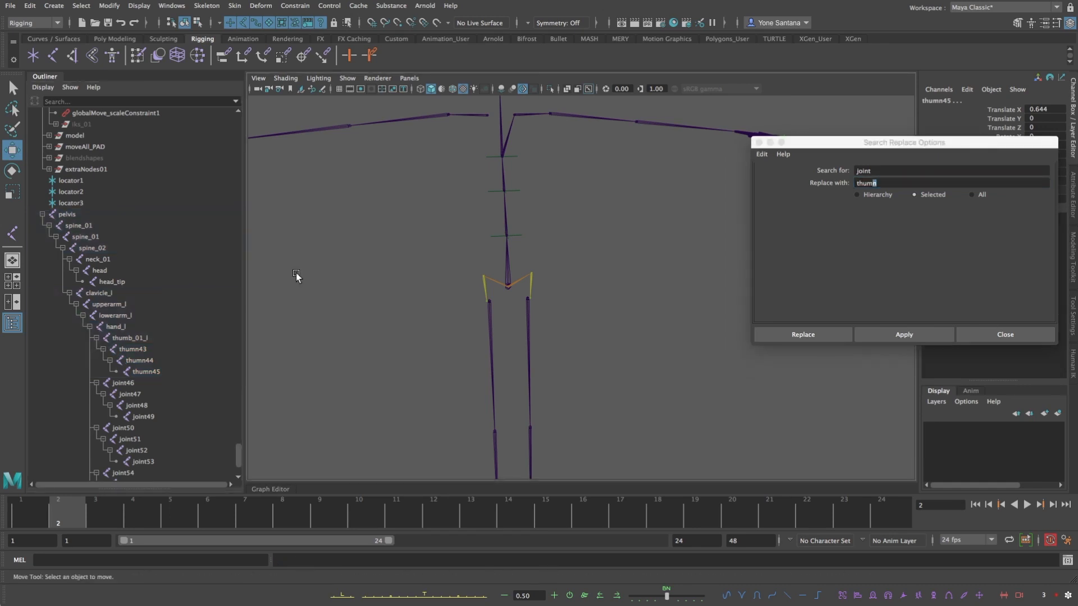
{"action": "key", "text": "ctrl+z"}
{"action": "key", "text": "ctrl+z"}
{"action": "left_click", "coordinate": [803, 334]}
Rename the three joints below thumb_01_l as thumb_02_l, thumb_03_l and thumb_tip_l
{"action": "double_click", "coordinate": [134, 349]}
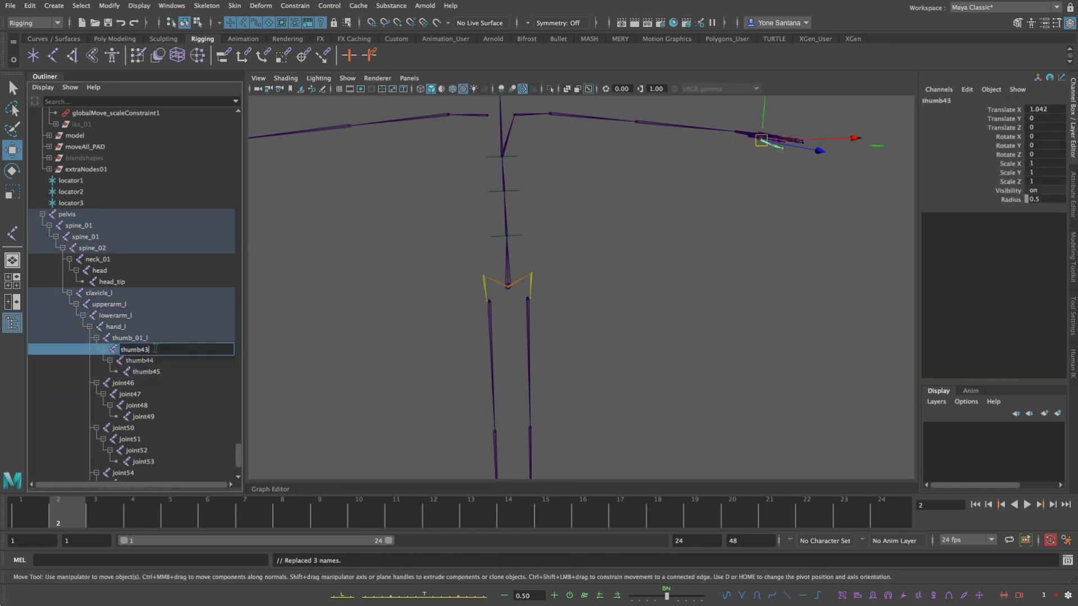
{"action": "type", "text": "thumb_02_l"}
{"action": "key", "text": "Tab"}
{"action": "type", "text": "tumb_03_l"}
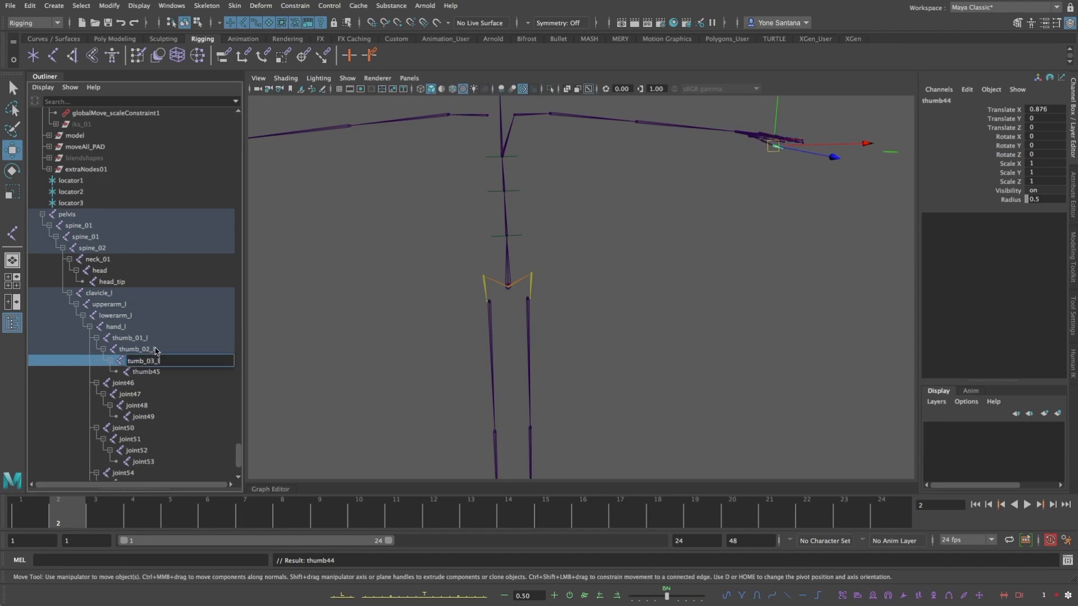
{"action": "key", "text": "Tab"}
{"action": "type", "text": "thumb_tip_l"}
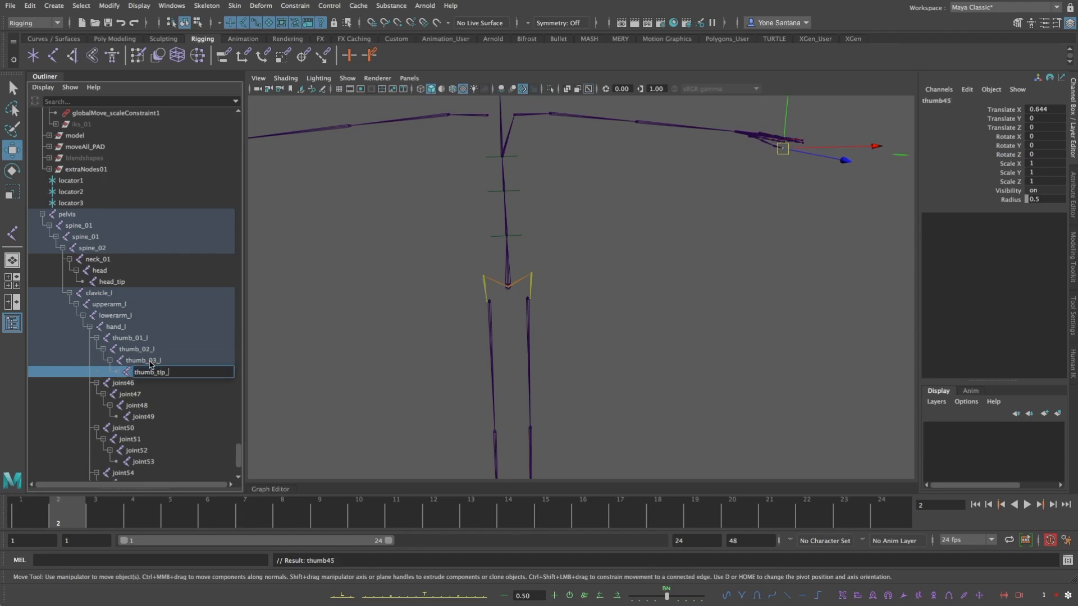
Rename joint46, the first index finger joint, as index_01_l and copy that name
{"action": "left_click", "coordinate": [148, 384]}
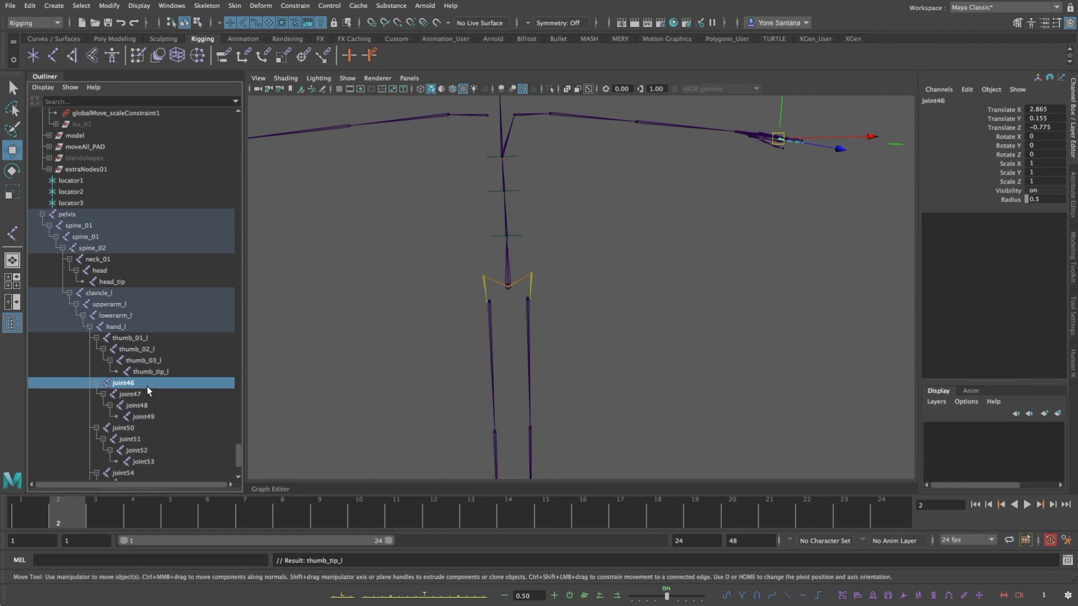
{"action": "double_click", "coordinate": [159, 382]}
{"action": "type", "text": "index_01_l"}
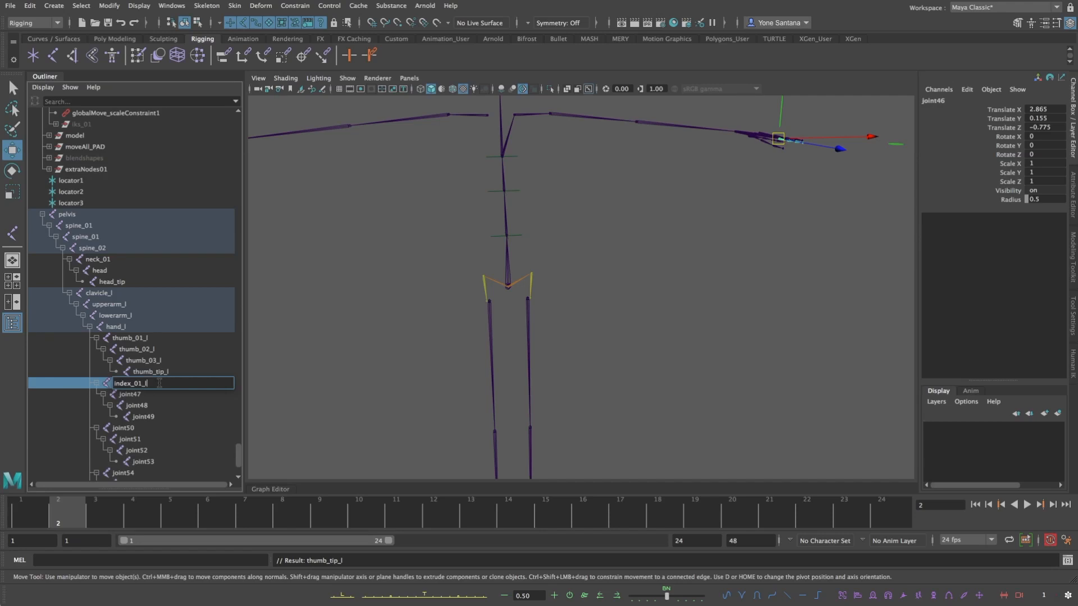
{"action": "key", "text": "ctrl+a"}
{"action": "key", "text": "ctrl+c"}
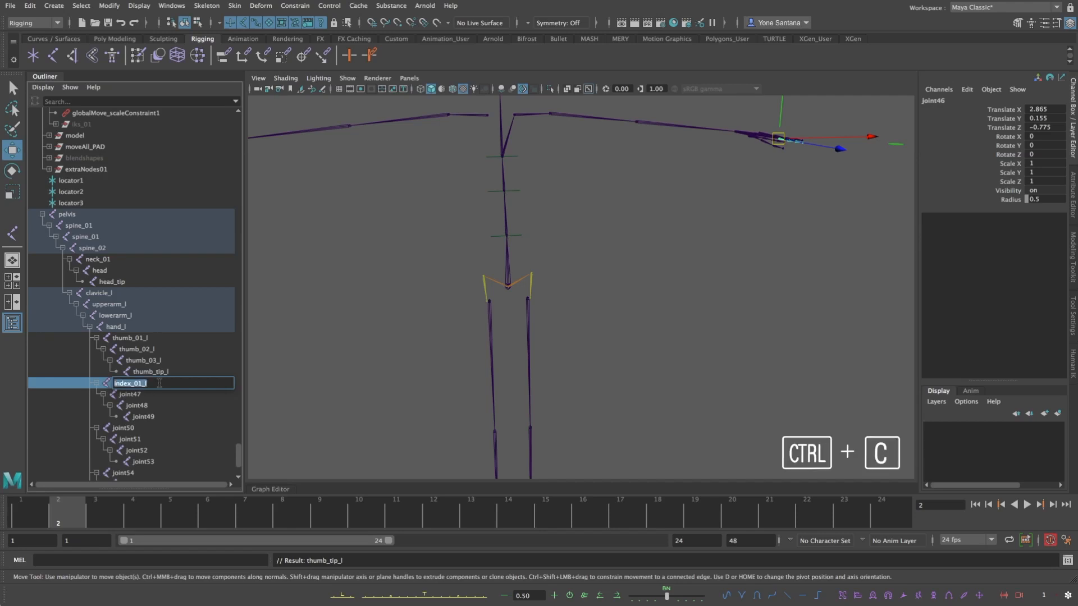
Rename joint47 as index_02_l, reusing the copied name with its number changed
{"action": "key", "text": "Tab"}
{"action": "key", "text": "ctrl+v"}
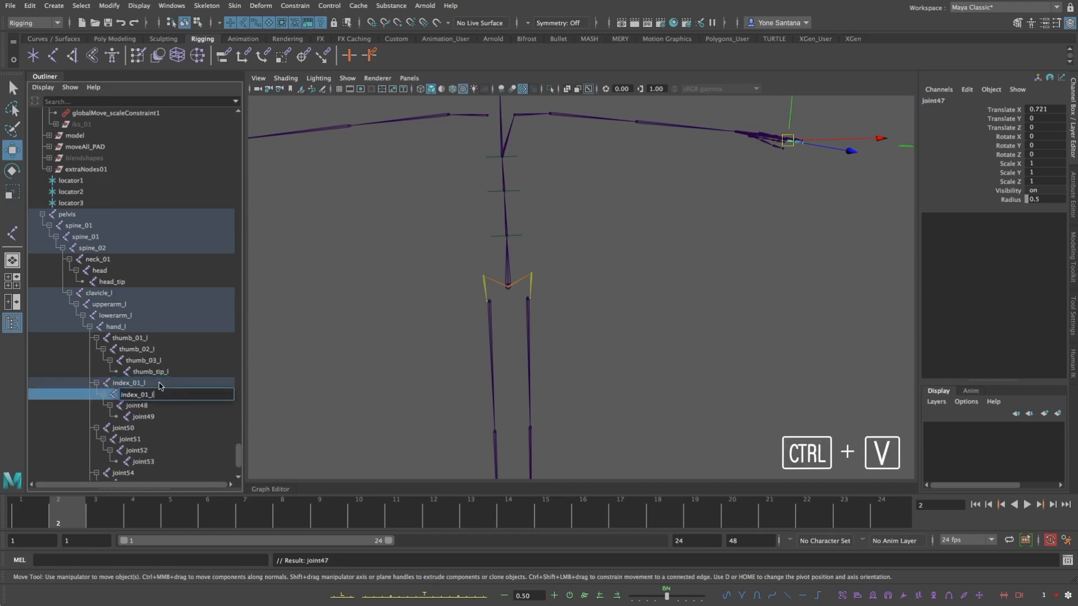
{"action": "key", "text": "Left"}
{"action": "key", "text": "Left"}
{"action": "key", "text": "BackSpace"}
{"action": "type", "text": "2"}
{"action": "key", "text": "Tab"}
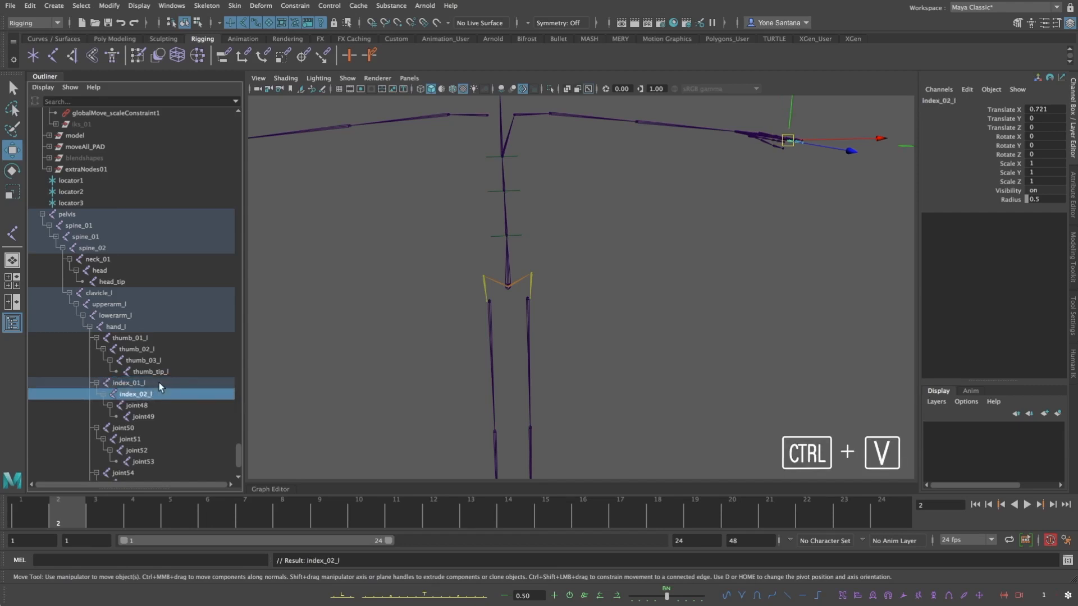
Rename joint48 as index_03_l, reusing the copied name with its number changed
{"action": "key", "text": "ctrl+v"}
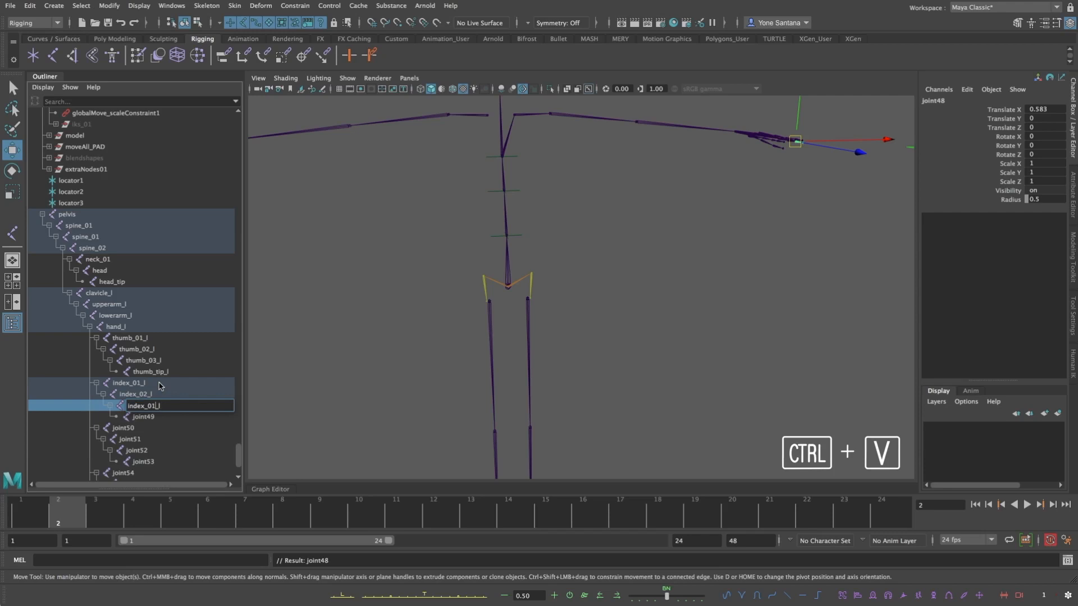
{"action": "key", "text": "Left"}
{"action": "key", "text": "Left"}
{"action": "key", "text": "BackSpace"}
{"action": "type", "text": "3"}
{"action": "key", "text": "Tab"}
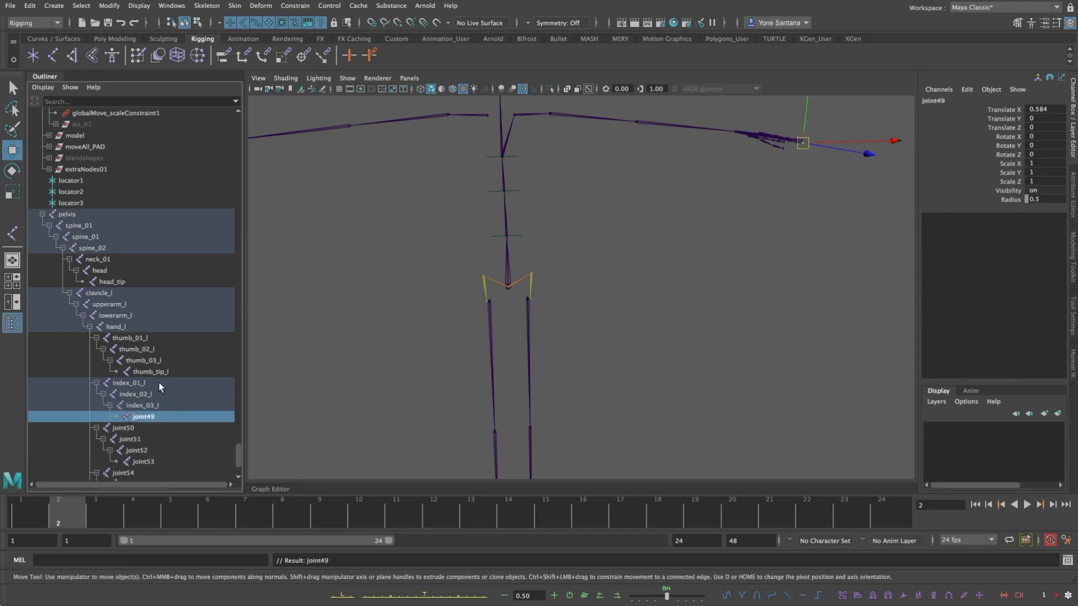
Rename joint49, the end joint of the index finger, as index_tip_l
{"action": "key", "text": "ctrl+v"}
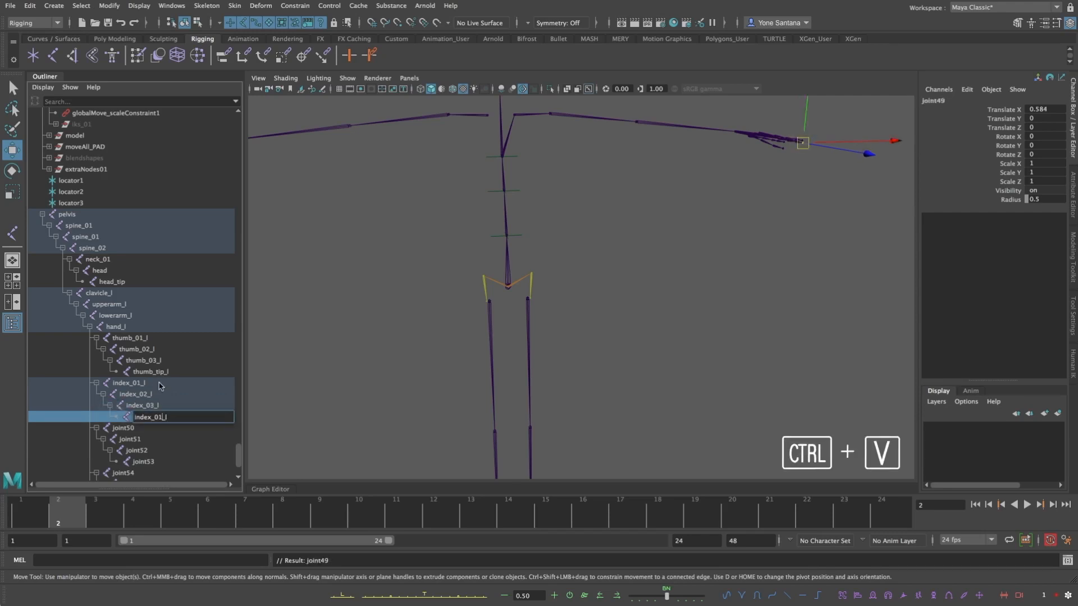
{"action": "key", "text": "Left"}
{"action": "key", "text": "Left"}
{"action": "key", "text": "BackSpace"}
{"action": "key", "text": "BackSpace"}
{"action": "key", "text": "BackSpace"}
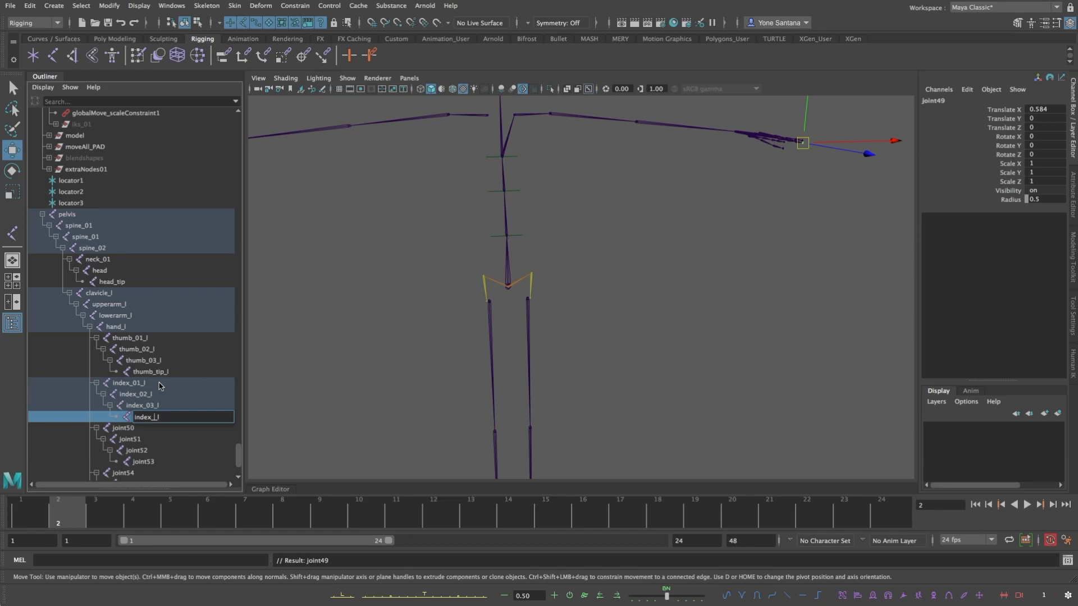
{"action": "type", "text": "tip_"}
{"action": "key", "text": "Return"}
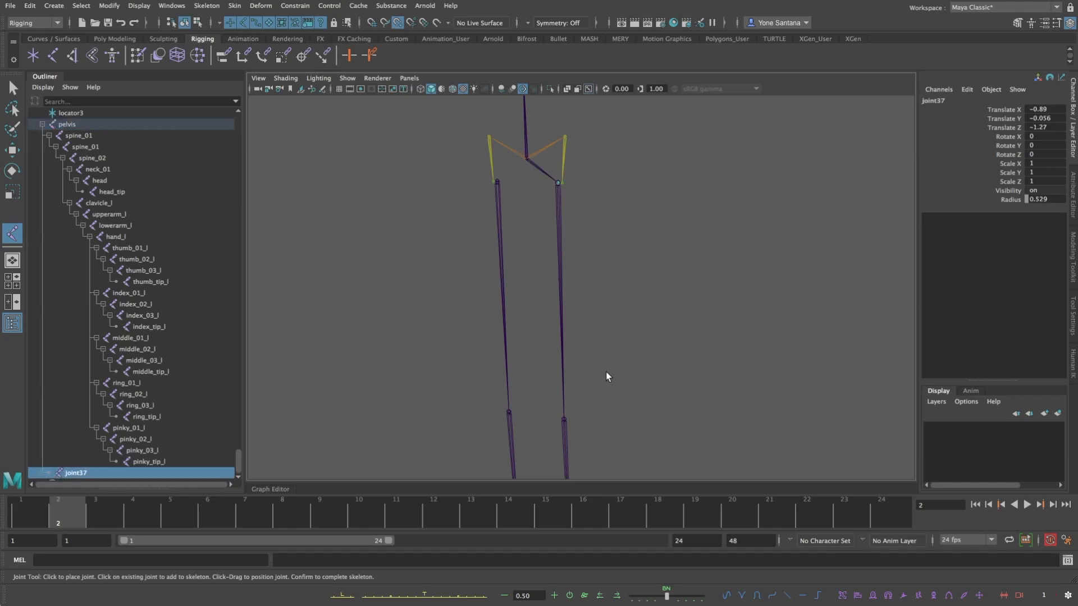
Continue the leg chain from the hip joint with joints snapped to the rig's knee, ankle, ball and toe tip
{"action": "middle_click_drag", "start_coordinate": [608, 376], "coordinate": [598, 144], "text": "alt"}
{"action": "key", "text": "v"}
{"action": "left_click", "coordinate": [560, 273]}
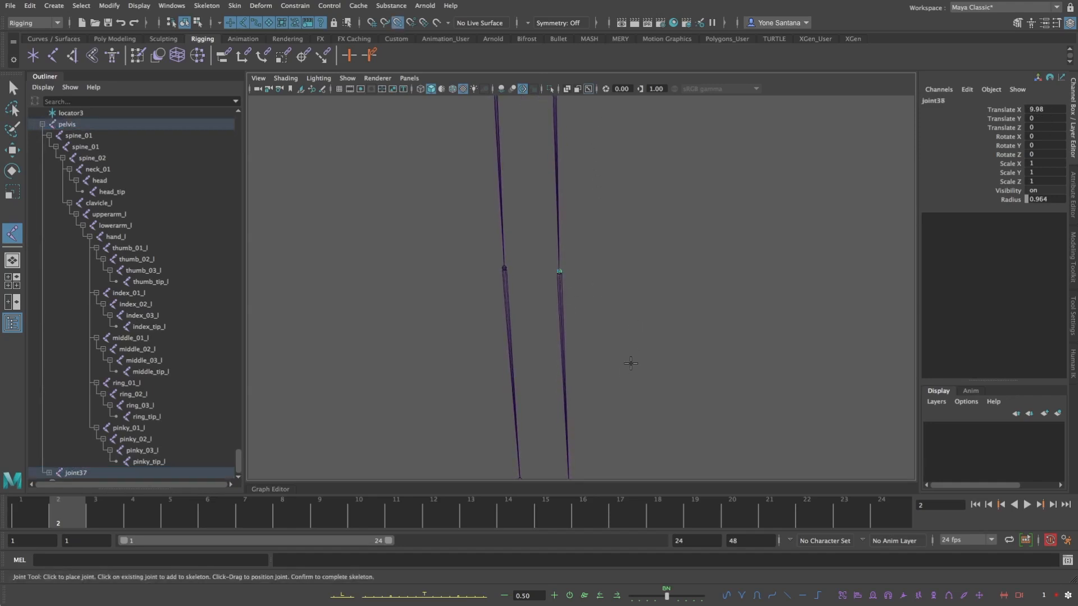
{"action": "left_click_drag", "start_coordinate": [630, 360], "coordinate": [592, 372], "text": "alt"}
{"action": "middle_click_drag", "start_coordinate": [592, 371], "coordinate": [596, 193], "text": "alt"}
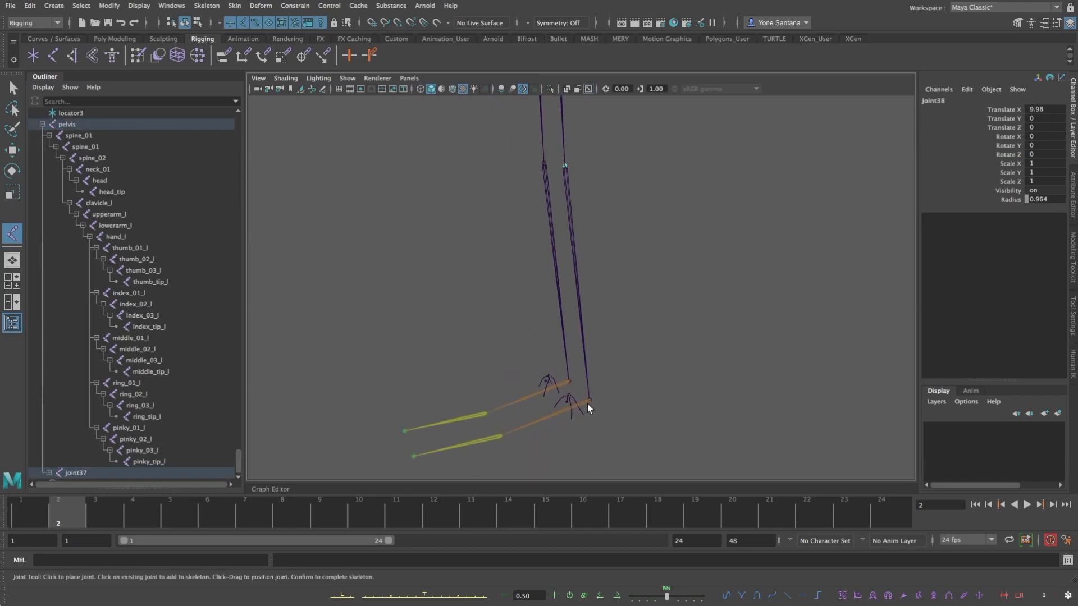
{"action": "left_click", "coordinate": [591, 399]}
{"action": "left_click", "coordinate": [498, 436]}
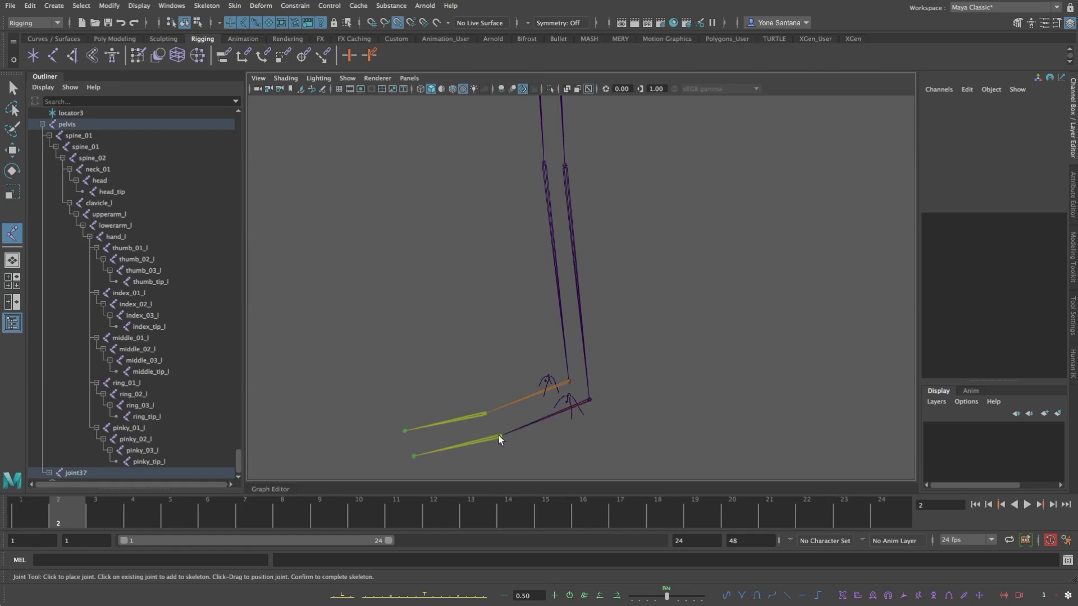
{"action": "left_click", "coordinate": [414, 456]}
{"action": "key", "text": "w"}
{"action": "left_click_drag", "start_coordinate": [487, 422], "coordinate": [598, 379], "text": "alt"}
{"action": "key", "text": "f"}
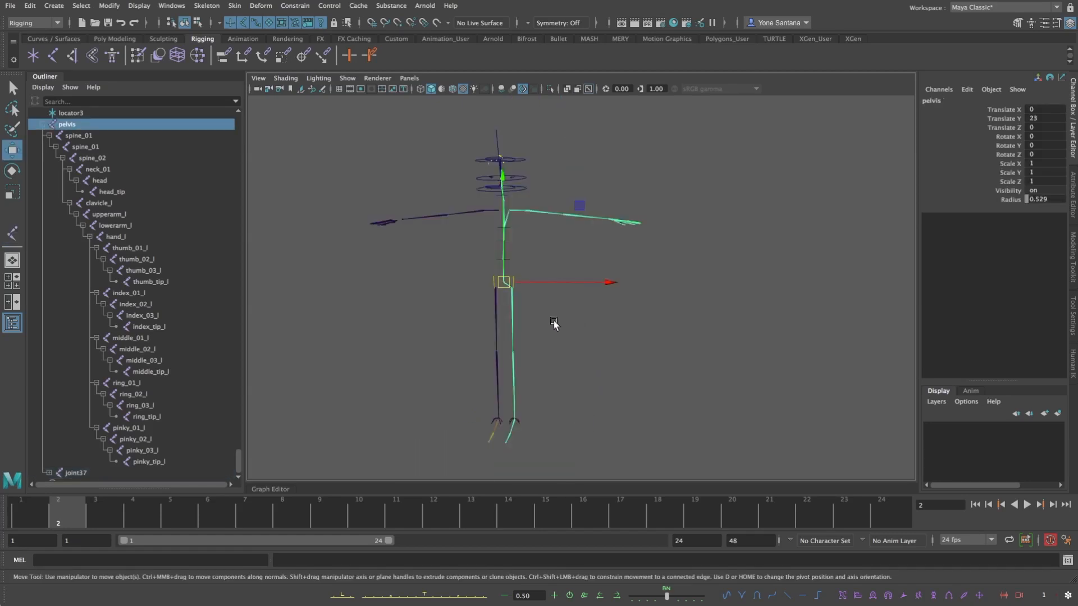
{"action": "left_click_drag", "start_coordinate": [555, 325], "coordinate": [558, 334], "text": "alt"}
{"action": "scroll", "coordinate": [558, 334], "scroll_direction": "up", "scroll_amount": 3}
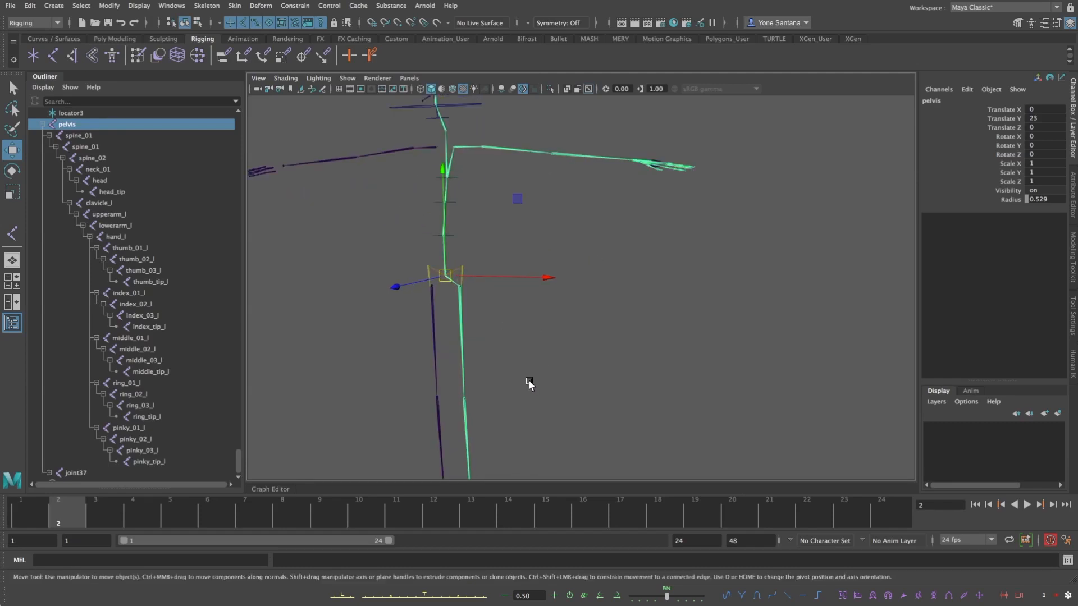
{"action": "left_click_drag", "start_coordinate": [536, 379], "coordinate": [697, 284], "text": "alt"}
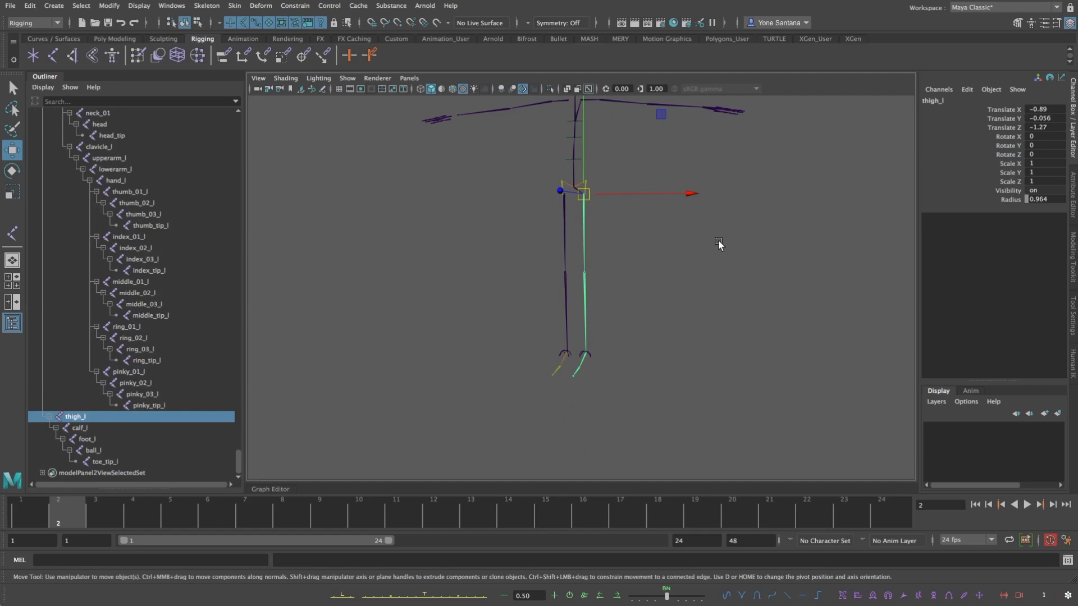
Try duplicating the thigh_l chain by copy and paste, moving the pasted group to Translate X -2.669
{"action": "key", "text": "ctrl+c"}
{"action": "key", "text": "ctrl+v"}
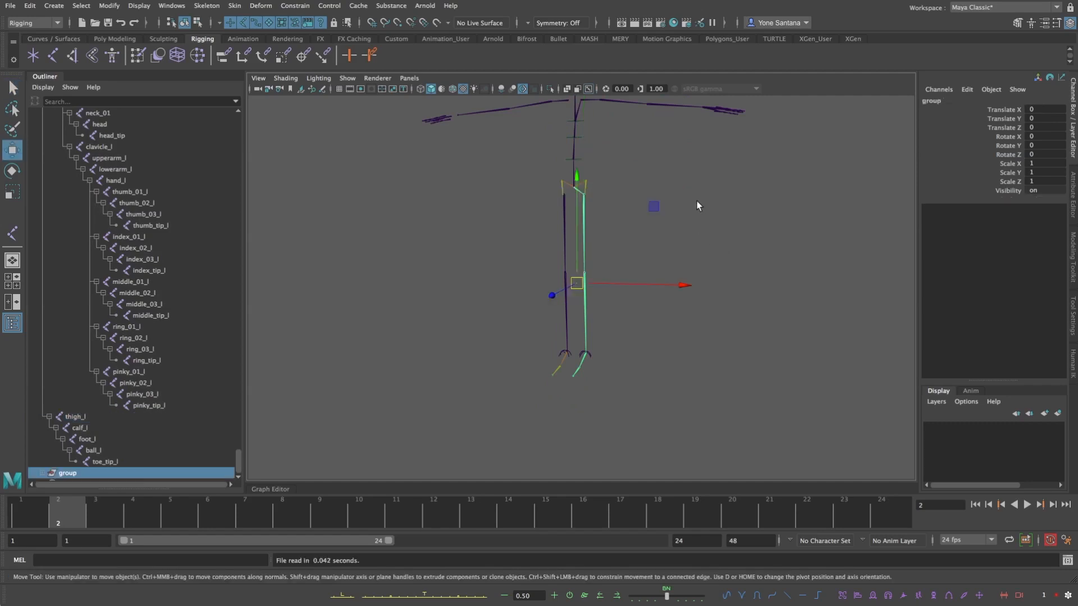
{"action": "mouse_move", "coordinate": [683, 287]}
{"action": "left_mouse_down"}
{"action": "mouse_move", "coordinate": [650, 289]}
{"action": "mouse_move", "coordinate": [663, 290]}
{"action": "left_mouse_up"}
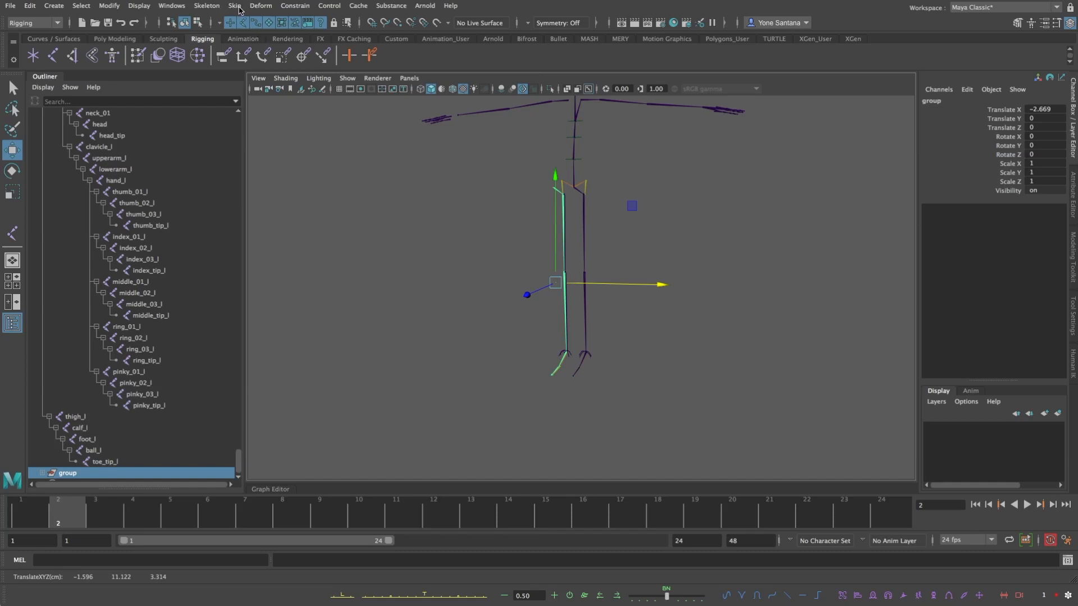
Mirror the thigh_l joint chain across YZ with the Orientation function, replacing _l with _r in the duplicated joint names
{"action": "left_click", "coordinate": [214, 8]}
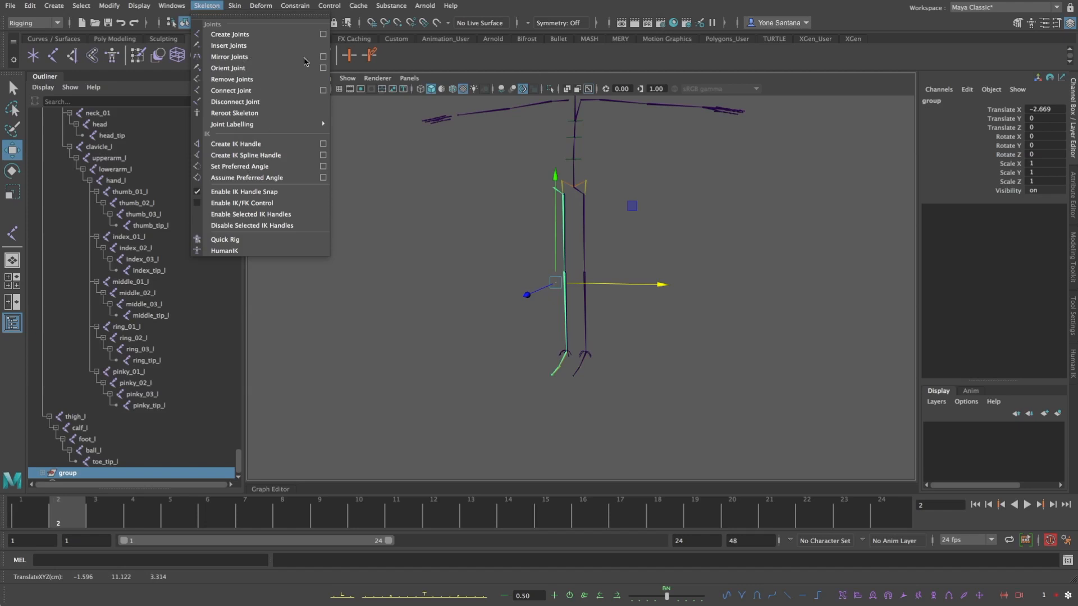
{"action": "left_click", "coordinate": [323, 56]}
{"action": "left_click", "coordinate": [85, 417]}
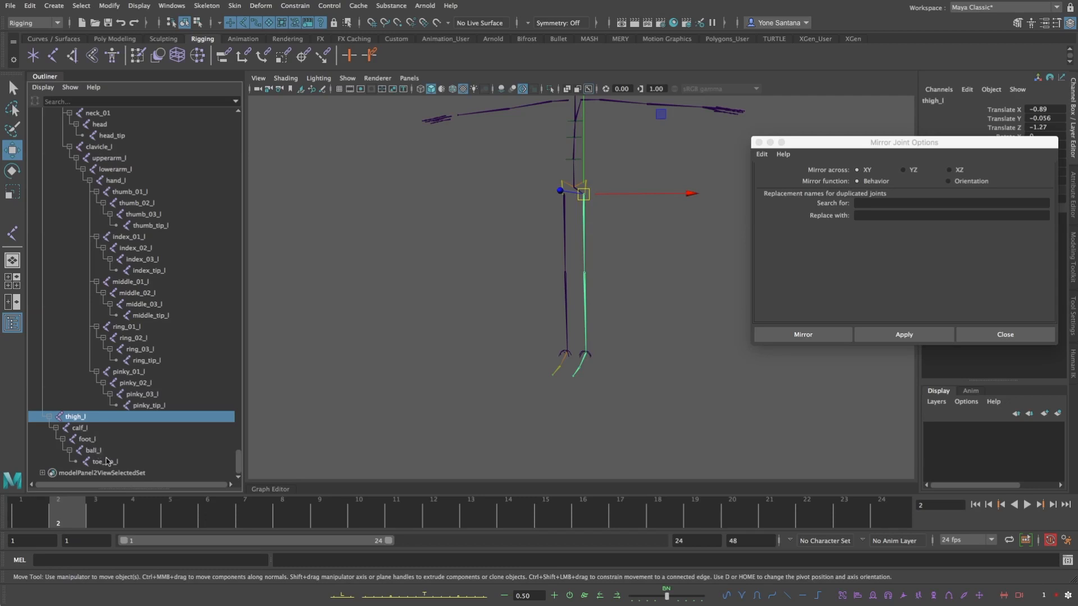
{"action": "left_click", "coordinate": [106, 461], "text": "shift"}
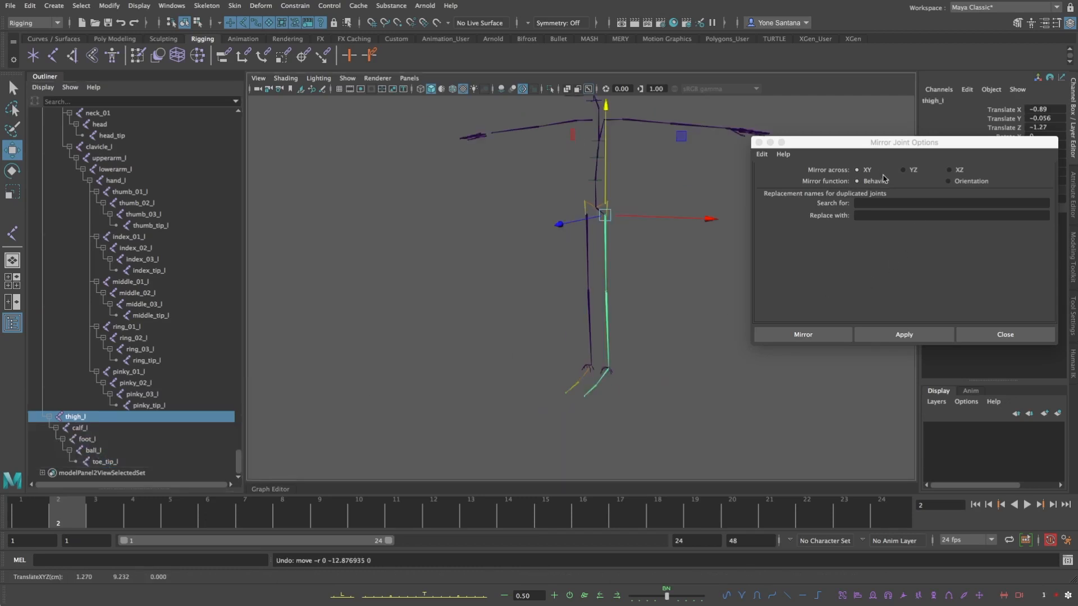
{"action": "left_click", "coordinate": [907, 170]}
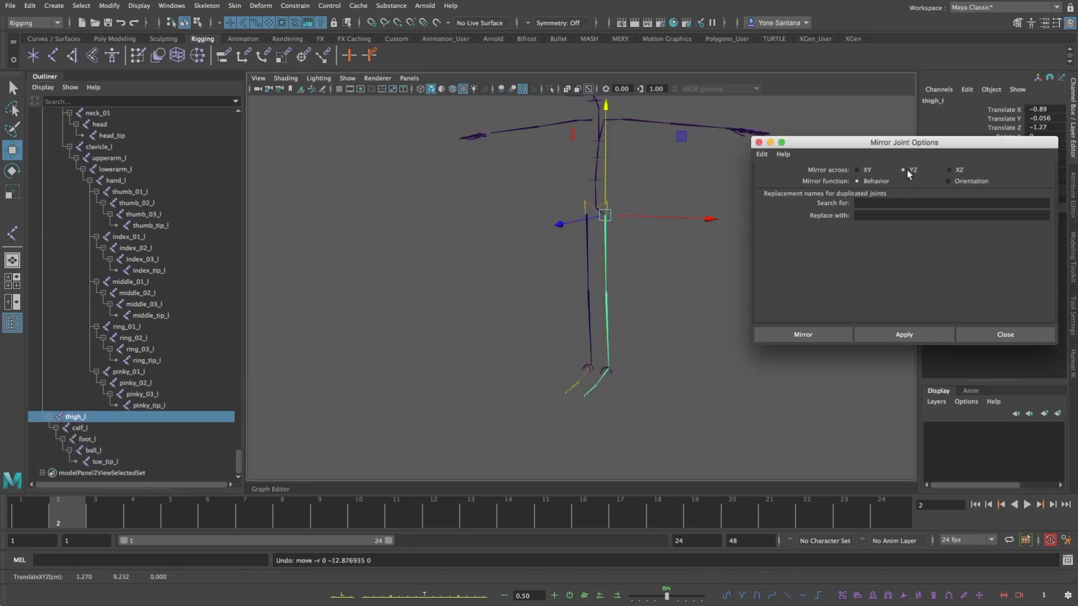
{"action": "left_click", "coordinate": [948, 181]}
{"action": "left_click", "coordinate": [875, 203]}
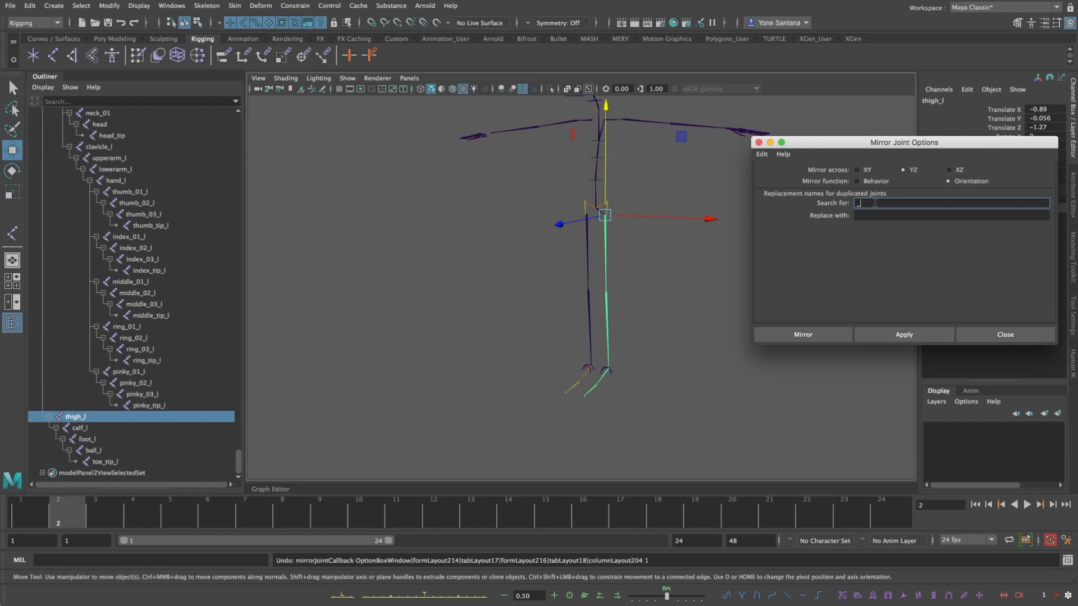
{"action": "left_click", "coordinate": [875, 217]}
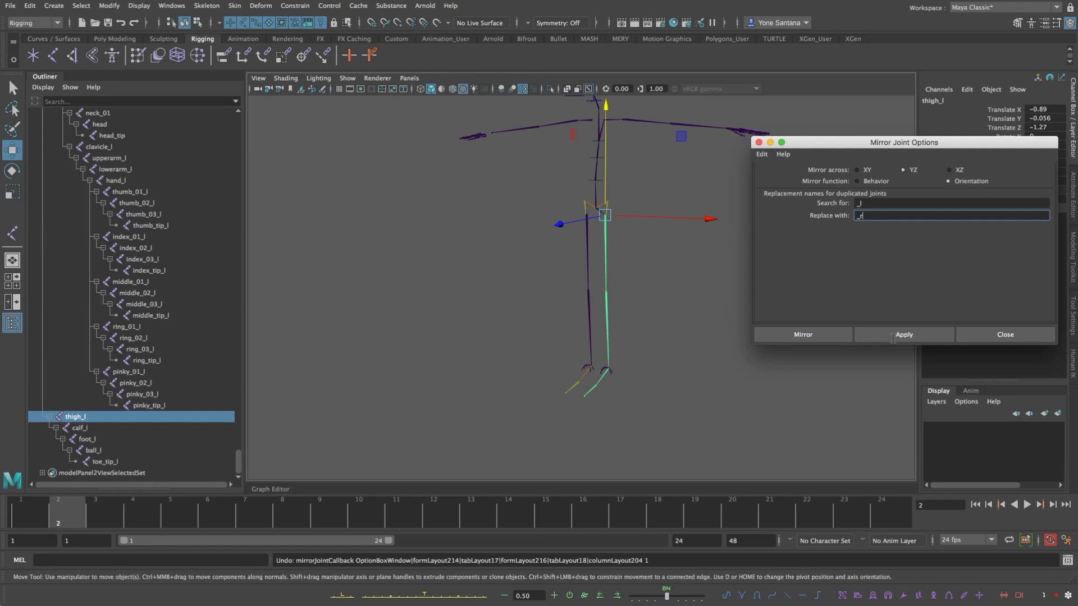
{"action": "left_click", "coordinate": [894, 335]}
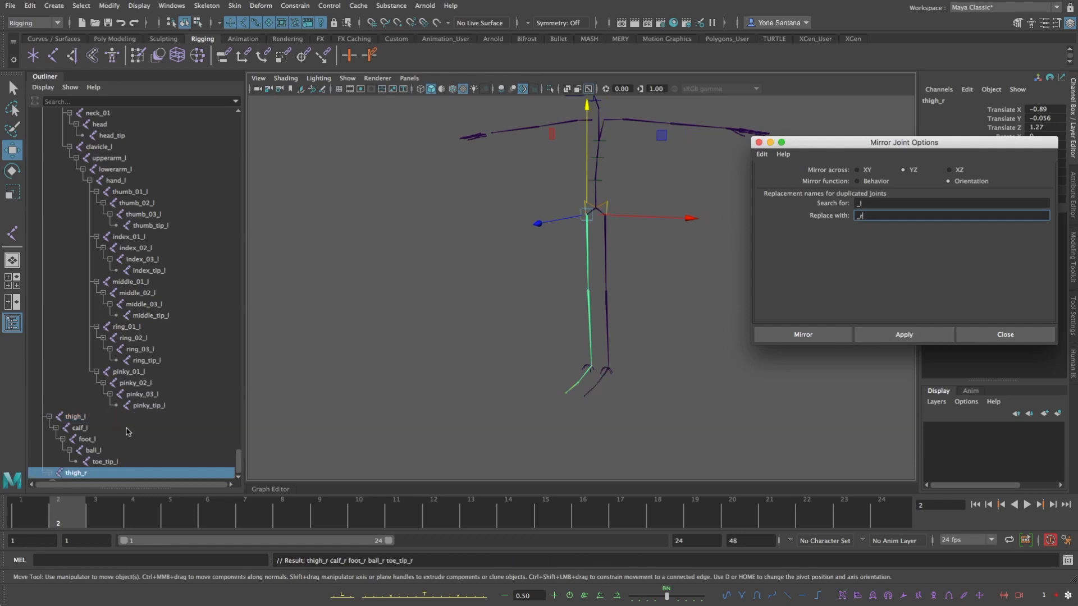
Check the names and positions of the mirrored right leg joints, from thigh_r down to toe_tip_r
{"action": "scroll", "coordinate": [129, 432], "scroll_direction": "down", "scroll_amount": 1}
{"action": "left_click", "coordinate": [50, 462], "text": "shift"}
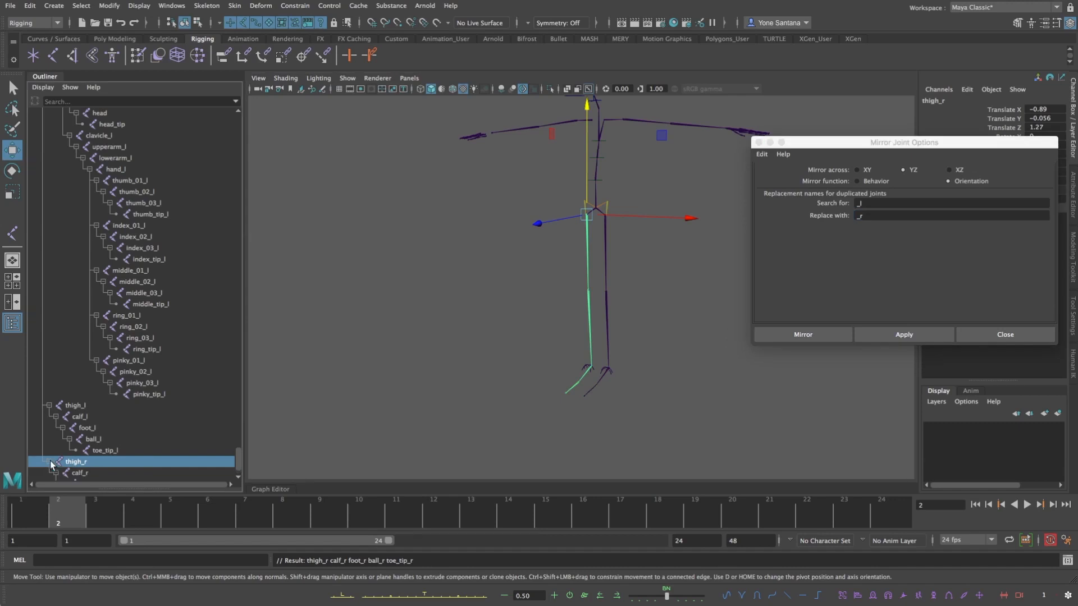
{"action": "scroll", "coordinate": [120, 444], "scroll_direction": "down", "scroll_amount": 4}
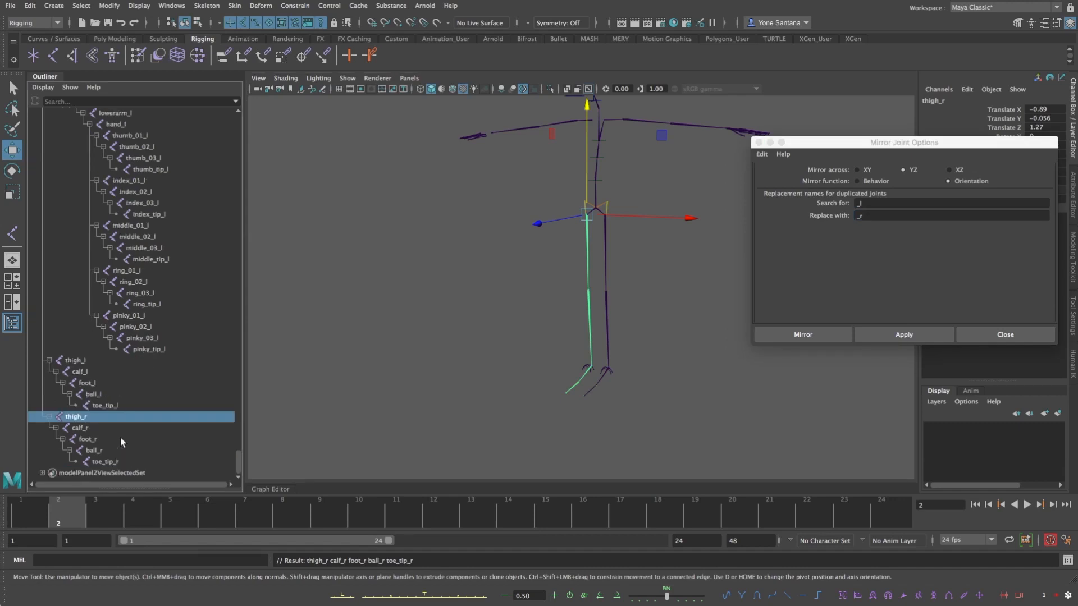
{"action": "left_click", "coordinate": [79, 428]}
{"action": "left_click", "coordinate": [87, 438]}
{"action": "left_click", "coordinate": [92, 450]}
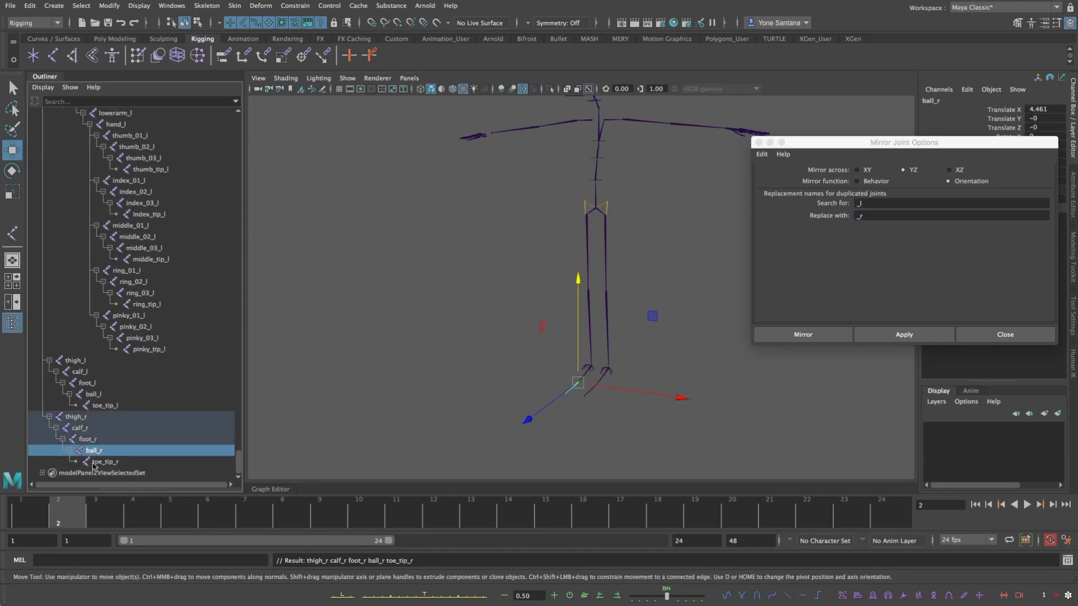
{"action": "left_click", "coordinate": [99, 462]}
Mirror the clavicle_l arm chain with the same YZ, Orientation and _l to _r naming options
{"action": "scroll", "coordinate": [228, 320], "scroll_direction": "up", "scroll_amount": 16}
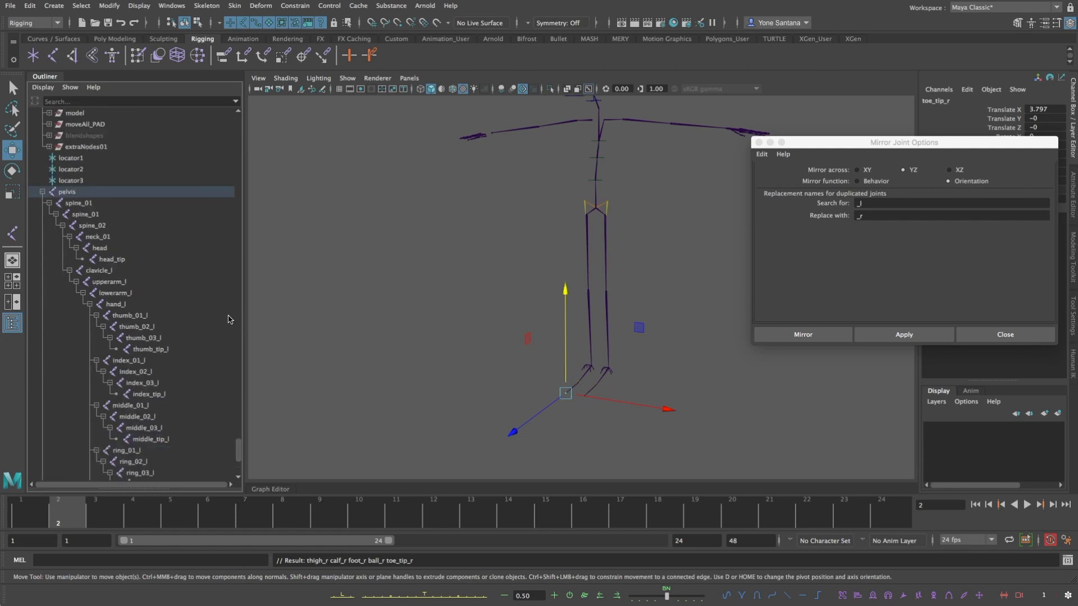
{"action": "left_click_drag", "start_coordinate": [512, 387], "coordinate": [457, 367], "text": "alt"}
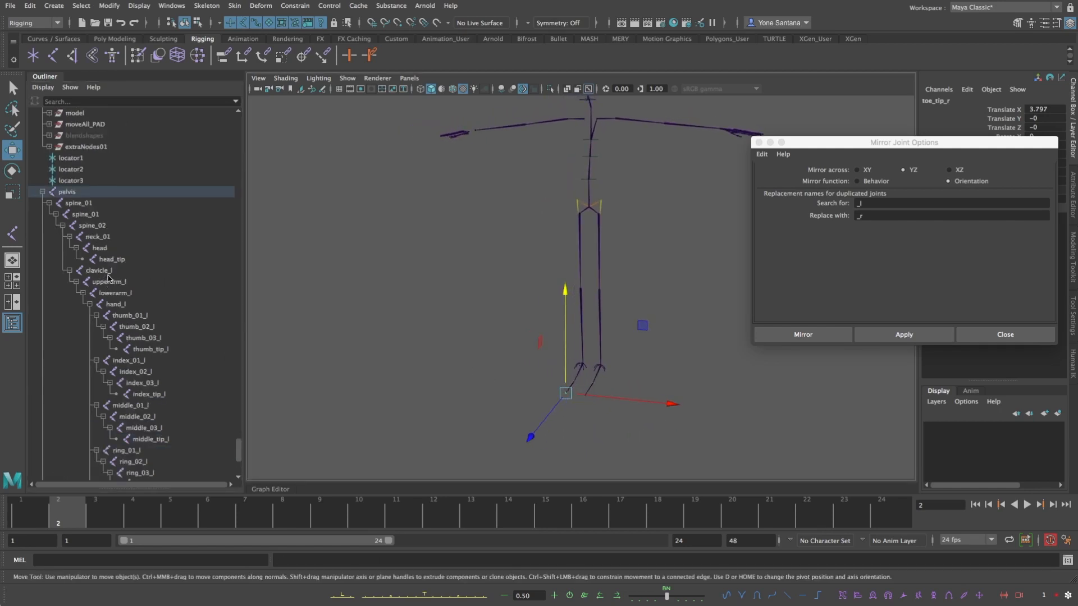
{"action": "left_click", "coordinate": [104, 271]}
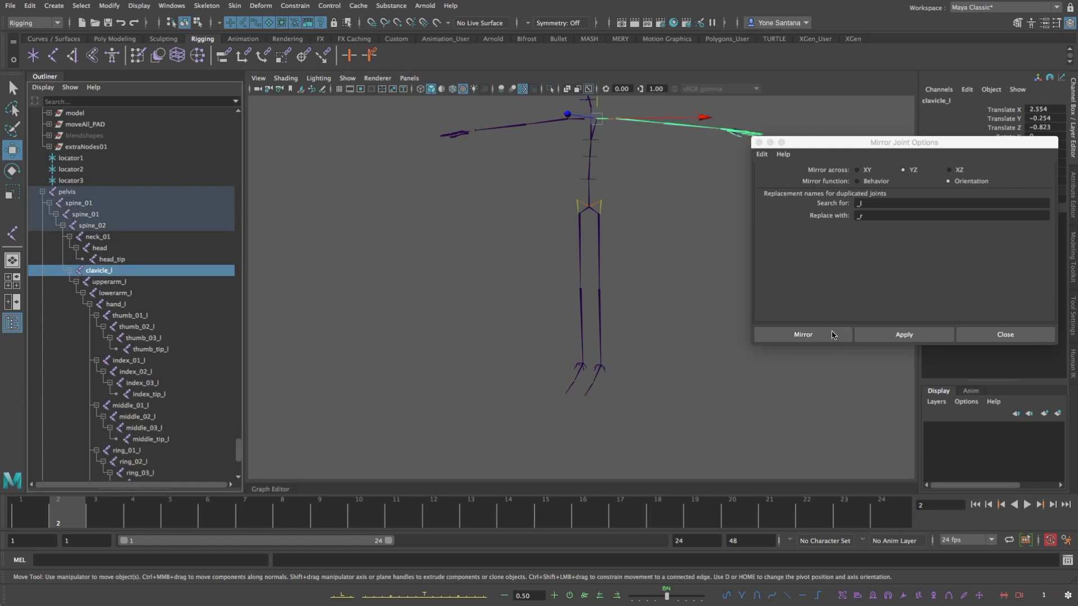
{"action": "left_click", "coordinate": [803, 335]}
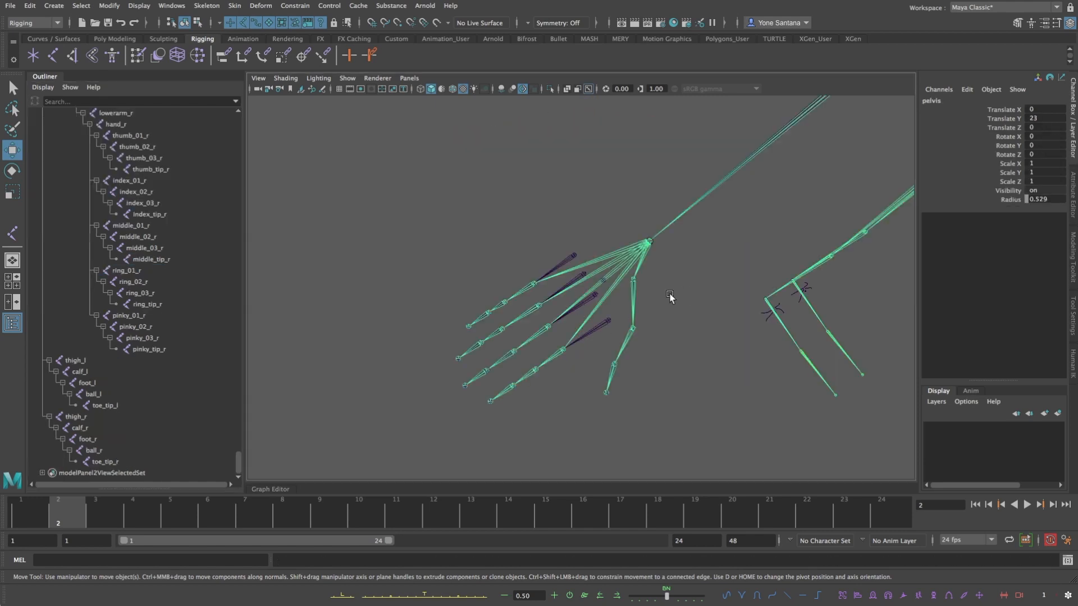
Export the selected pelvis skeleton to the export folder as a Maya ASCII file named Franklin_SKEL.ma
{"action": "scroll", "coordinate": [712, 290], "scroll_direction": "down", "scroll_amount": 10}
{"action": "left_click_drag", "start_coordinate": [767, 315], "coordinate": [638, 281], "text": "alt"}
{"action": "left_click", "coordinate": [10, 5]}
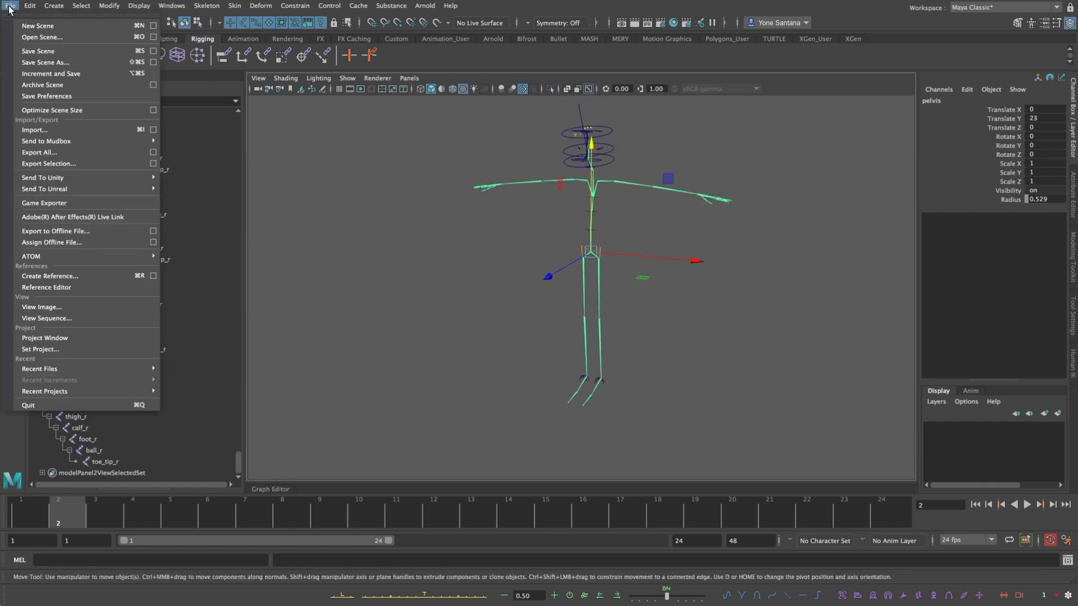
{"action": "left_click", "coordinate": [66, 164]}
{"action": "type", "text": "SKELE"}
{"action": "type", "text": "TON"}
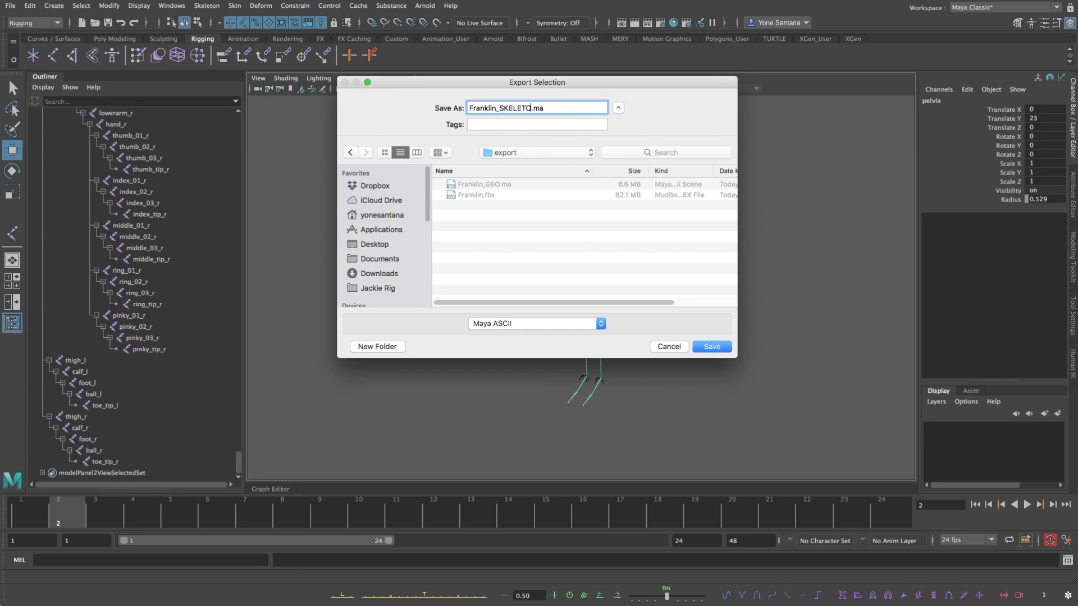
{"action": "key", "text": "BackSpace"}
{"action": "key", "text": "BackSpace"}
{"action": "key", "text": "BackSpace"}
{"action": "key", "text": "BackSpace"}
{"action": "key", "text": "Return"}
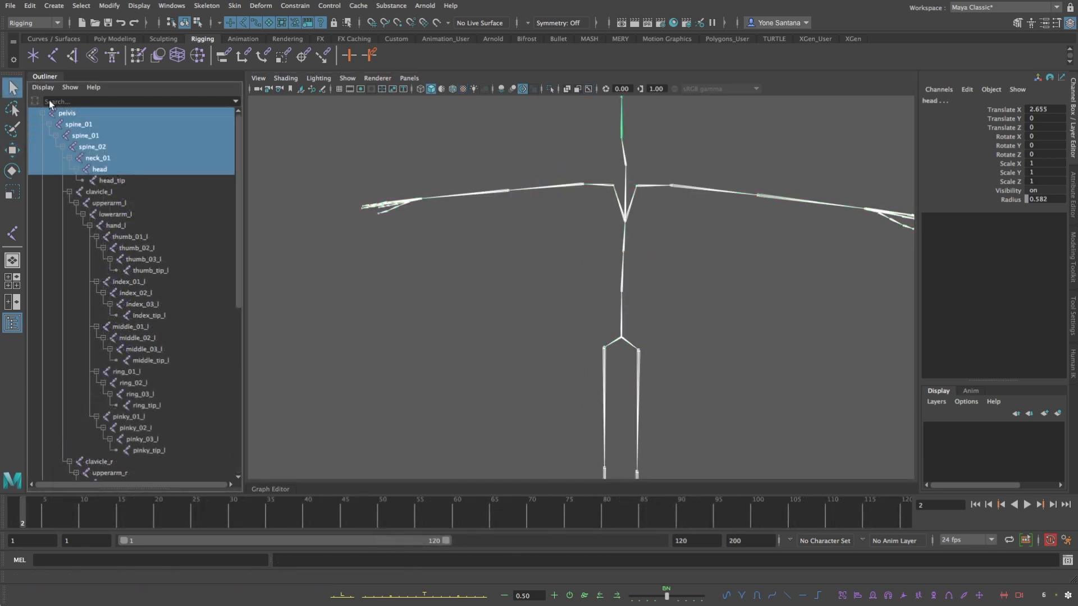
Display the local rotation axes of the selected joints from pelvis through head
{"action": "left_click", "coordinate": [109, 6]}
{"action": "left_click", "coordinate": [139, 5]}
{"action": "mouse_move", "coordinate": [303, 136]}
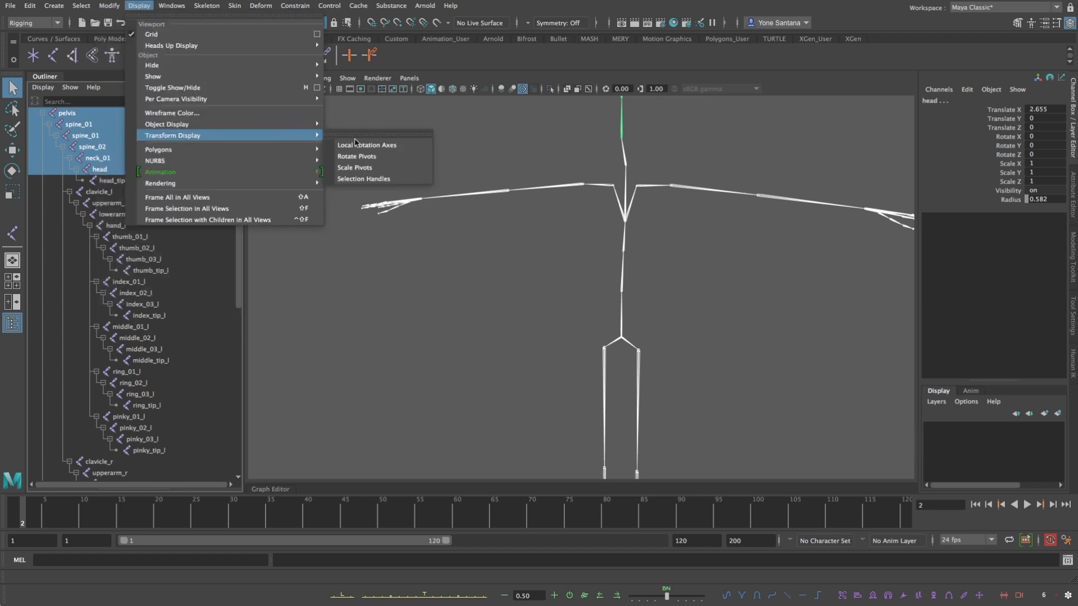
{"action": "left_click", "coordinate": [389, 146]}
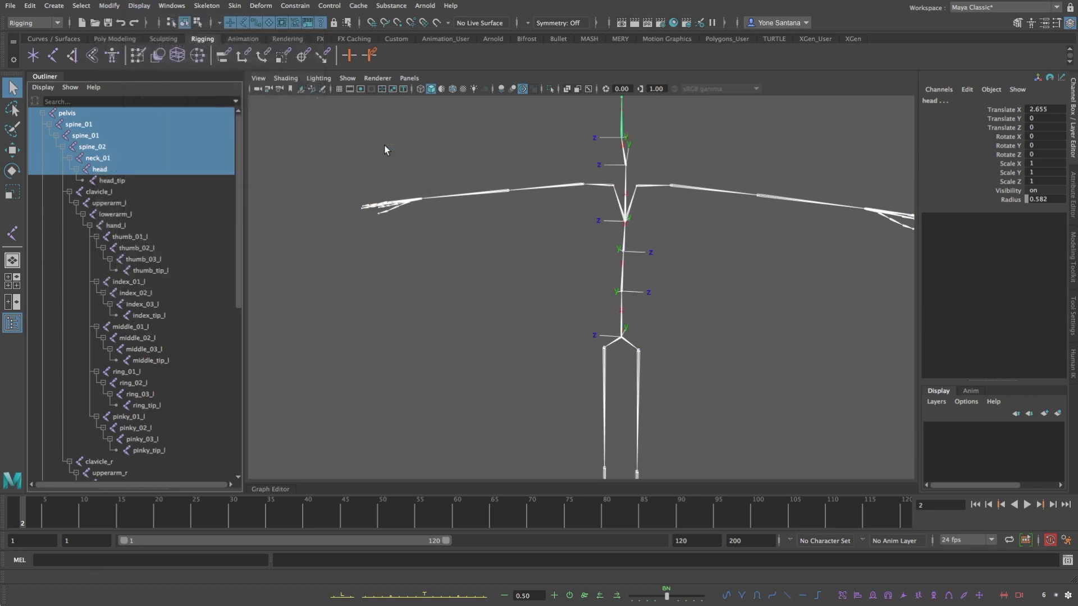
Test the arm orientations by rotating upperarm_l and upperarm_r together around Z, and undo the rotation
{"action": "left_click_drag", "start_coordinate": [695, 282], "coordinate": [698, 248], "text": "alt"}
{"action": "left_click", "coordinate": [679, 289]}
{"action": "left_click", "coordinate": [696, 249]}
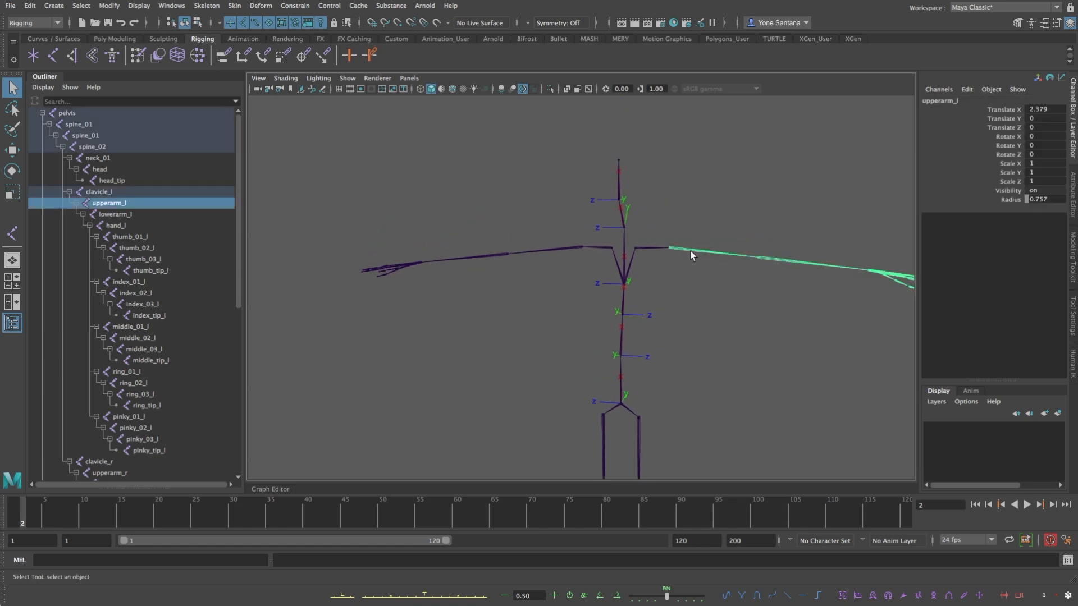
{"action": "left_click", "coordinate": [558, 249], "text": "shift"}
{"action": "left_click_drag", "start_coordinate": [589, 279], "coordinate": [638, 253], "text": "alt"}
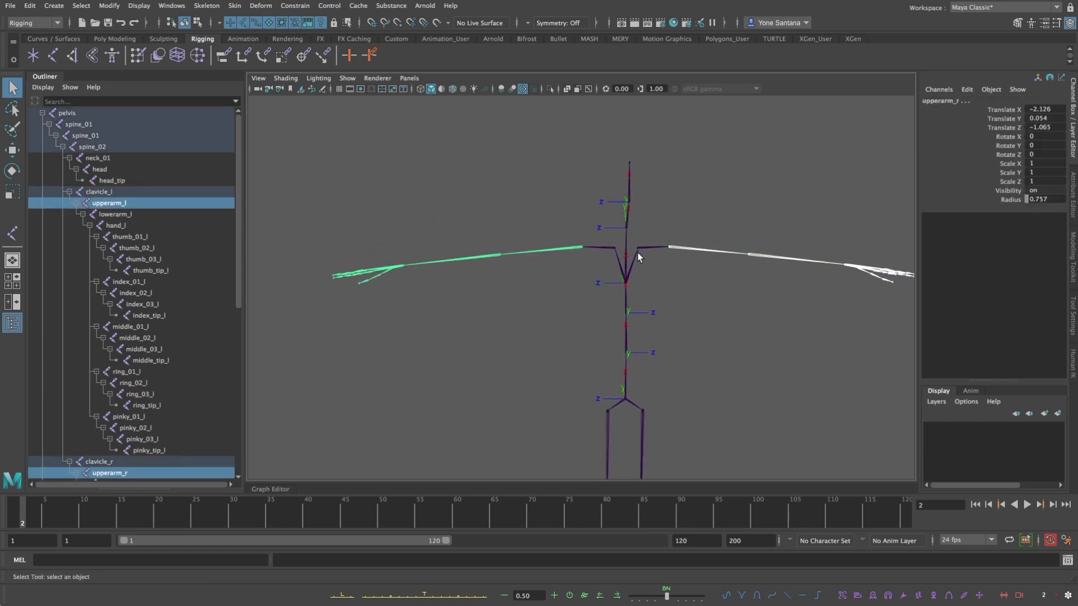
{"action": "key", "text": "e"}
{"action": "left_click_drag", "start_coordinate": [540, 156], "coordinate": [485, 178]}
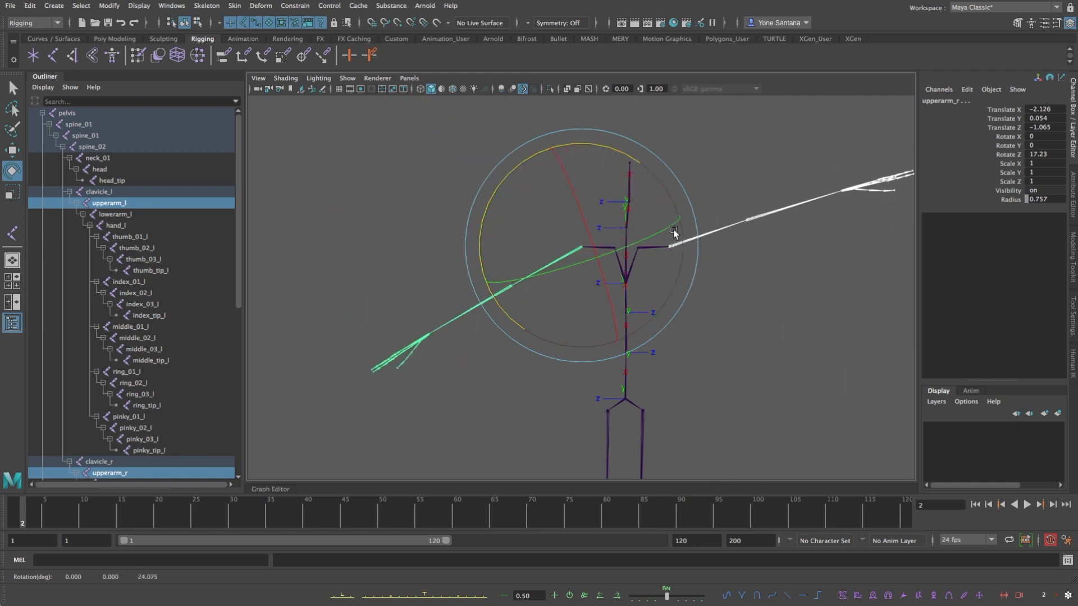
{"action": "key", "text": "ctrl+z"}
{"action": "left_click_drag", "start_coordinate": [736, 310], "coordinate": [652, 312], "text": "alt"}
{"action": "left_click", "coordinate": [649, 377]}
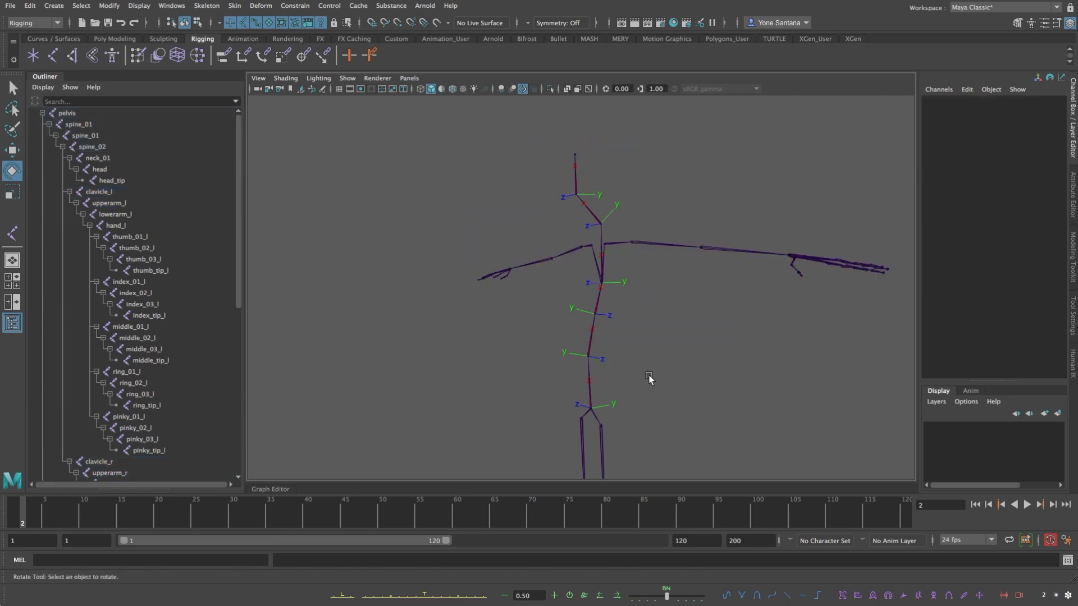
Test rotating the joints from pelvis through spine_02 together, and undo the rotation
{"action": "left_click", "coordinate": [587, 397]}
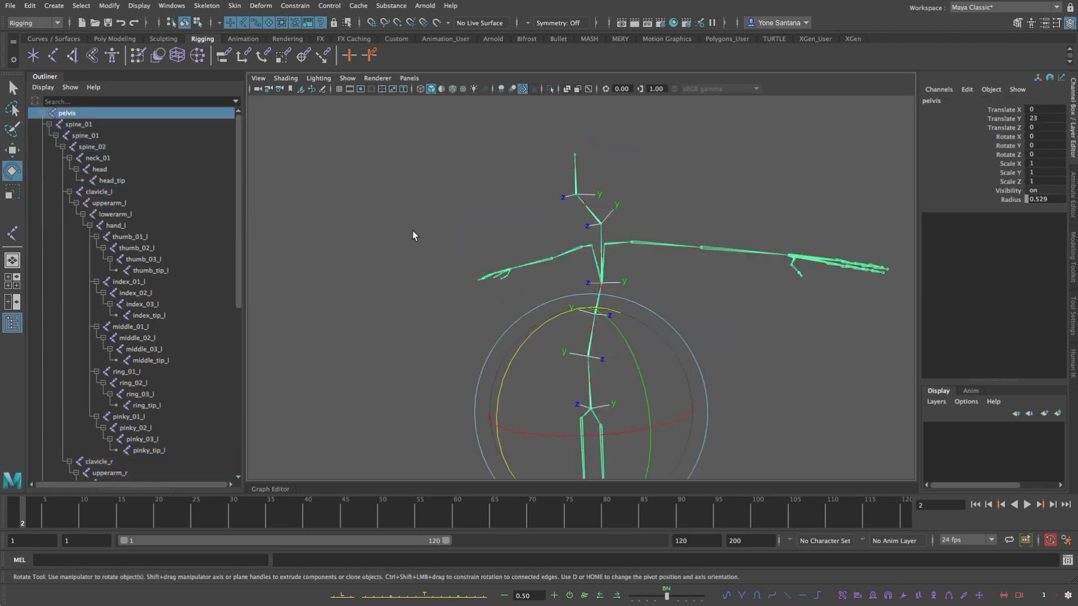
{"action": "left_click", "coordinate": [97, 147], "text": "shift"}
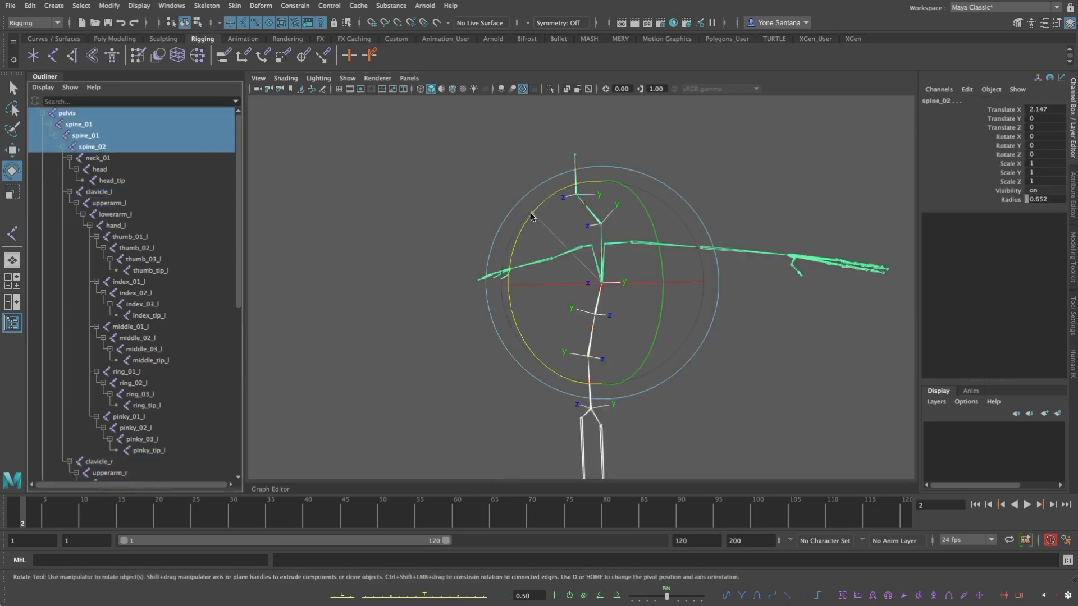
{"action": "left_click_drag", "start_coordinate": [531, 216], "coordinate": [577, 169]}
{"action": "key", "text": "ctrl+z"}
{"action": "left_click", "coordinate": [698, 363]}
Test bending the first spine_01 joint above the pelvis back and forth around Z, and undo both rotations
{"action": "left_click_drag", "start_coordinate": [588, 374], "coordinate": [609, 399], "text": "alt"}
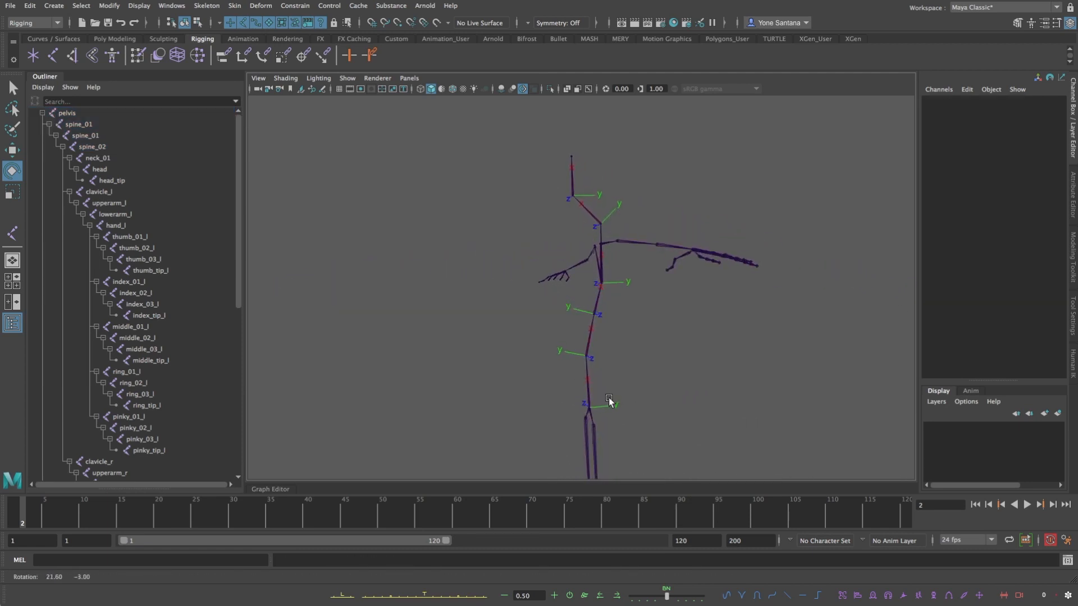
{"action": "left_click", "coordinate": [589, 352]}
{"action": "left_click_drag", "start_coordinate": [564, 260], "coordinate": [523, 282]}
{"action": "double_click", "coordinate": [1033, 154]}
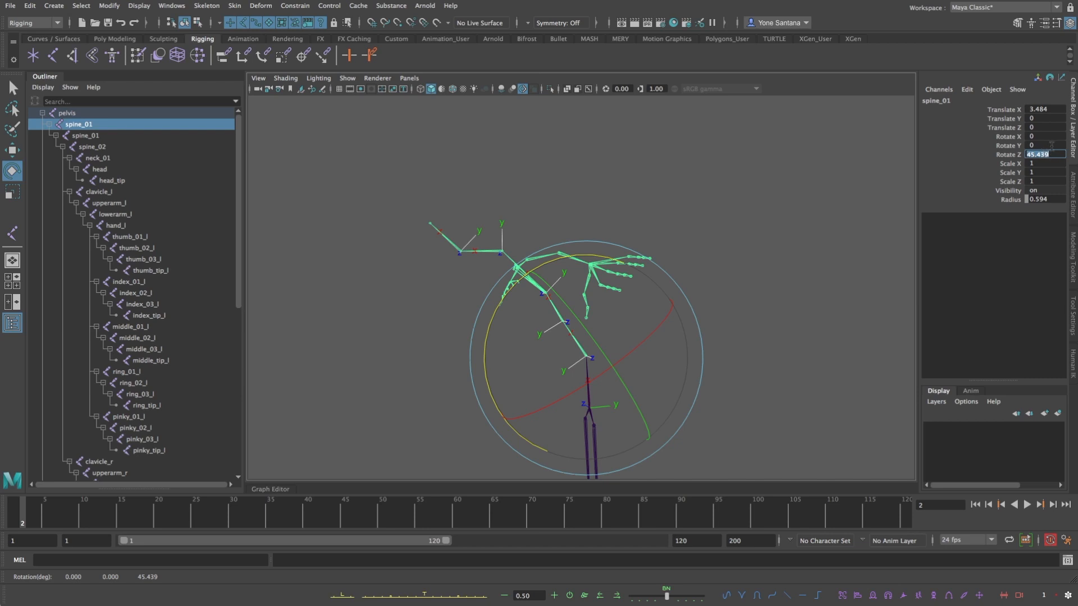
{"action": "middle_click_drag", "start_coordinate": [746, 246], "coordinate": [1043, 178]}
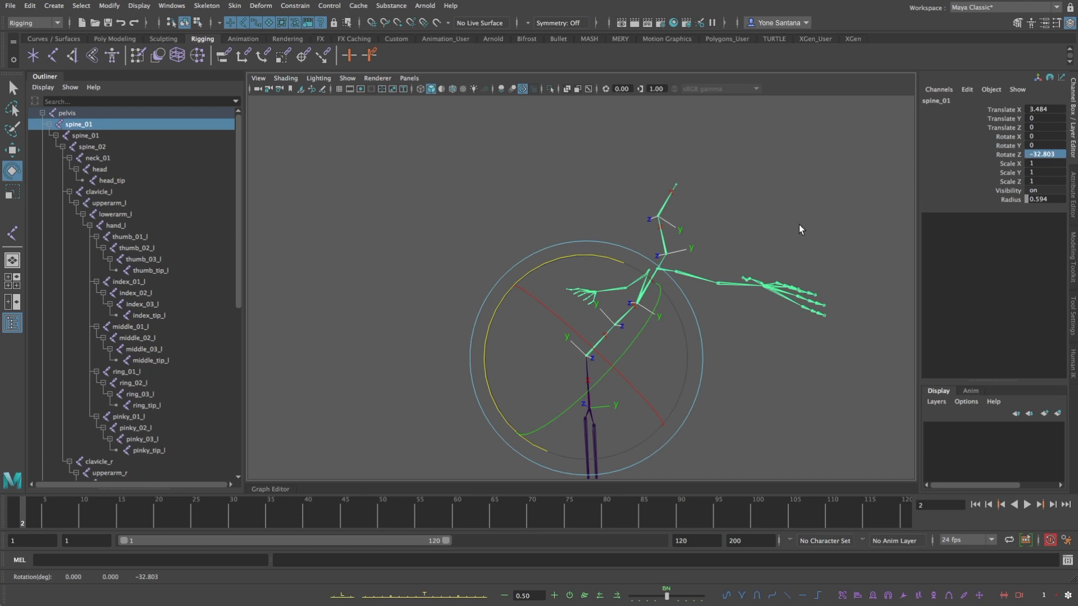
{"action": "key", "text": "ctrl+z"}
{"action": "key", "text": "ctrl+z"}
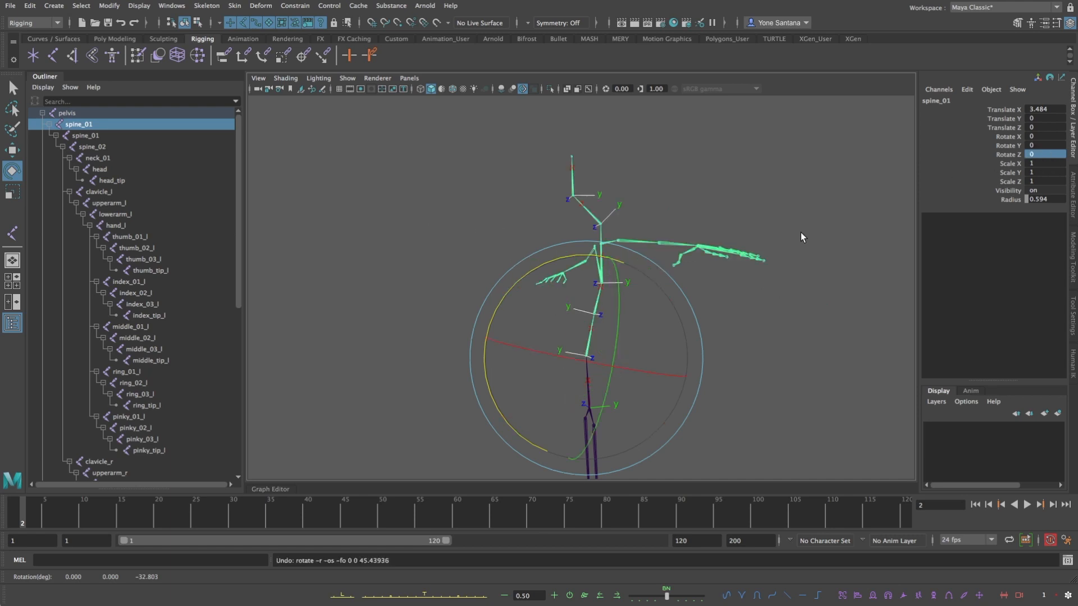
{"action": "left_click", "coordinate": [752, 196]}
Select the joints from pelvis through head and open the Orient Joint options, keeping the window clear of the spine
{"action": "mouse_move", "coordinate": [611, 410]}
{"action": "left_mouse_down", "text": "alt"}
{"action": "mouse_move", "coordinate": [700, 424]}
{"action": "mouse_move", "coordinate": [599, 419]}
{"action": "left_mouse_up", "text": "alt"}
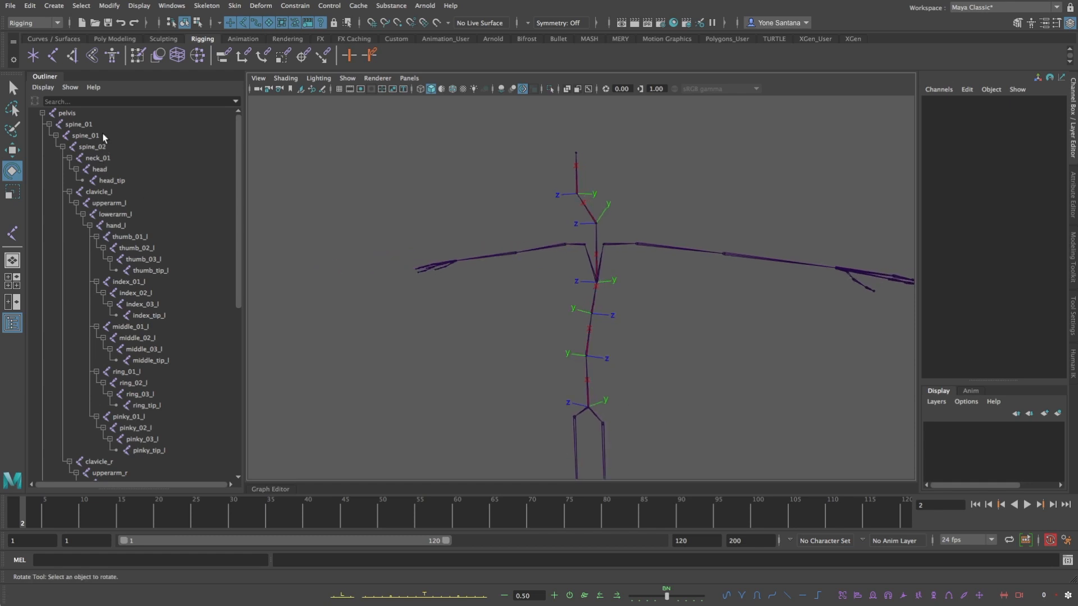
{"action": "left_click", "coordinate": [79, 117]}
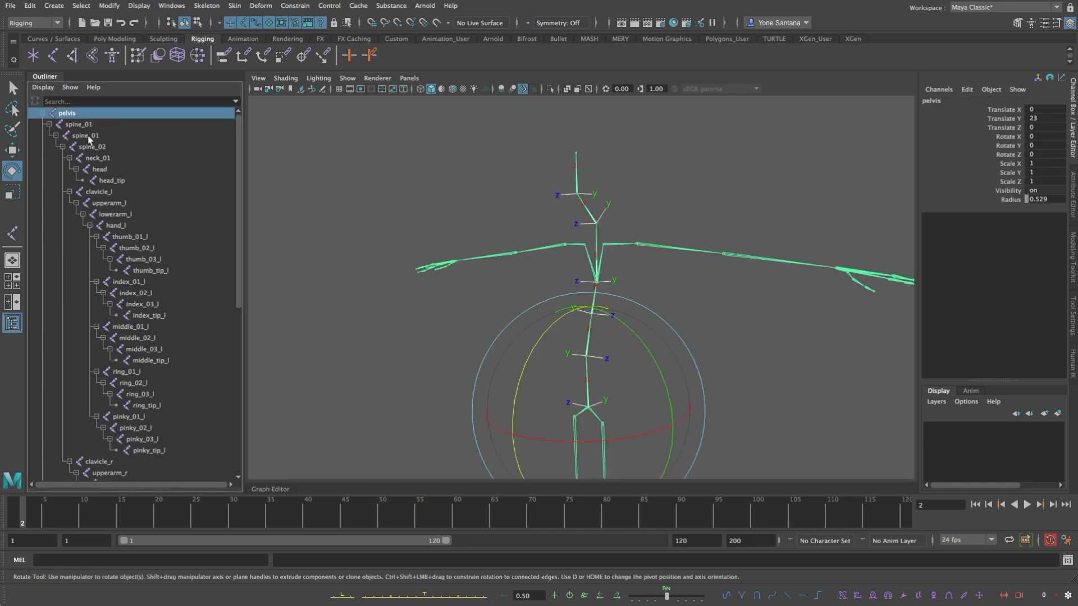
{"action": "left_click", "coordinate": [109, 167], "text": "shift"}
{"action": "left_click_drag", "start_coordinate": [624, 291], "coordinate": [557, 299], "text": "alt"}
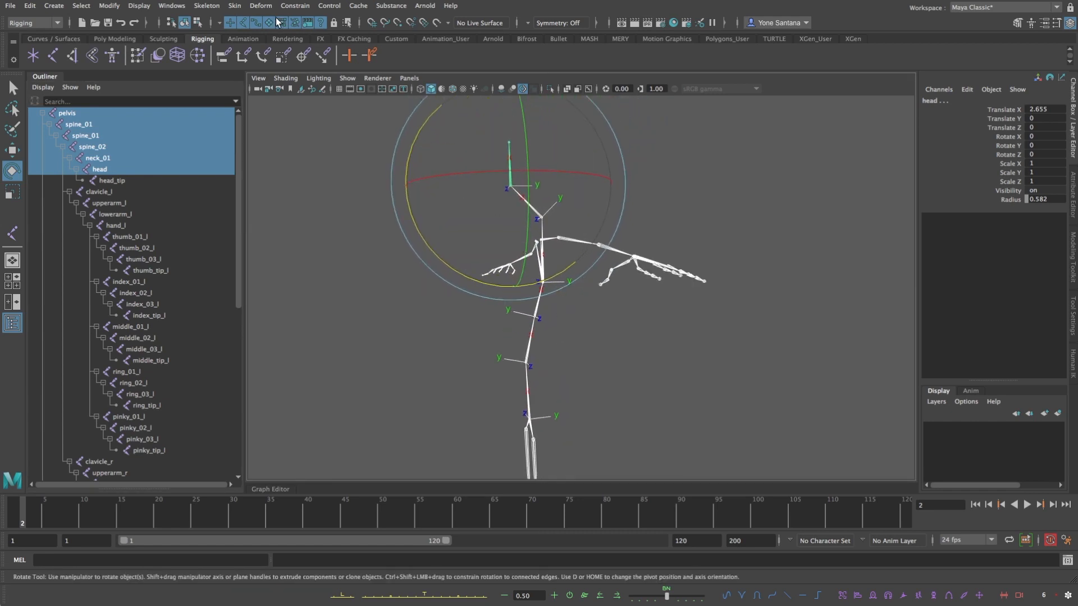
{"action": "left_click", "coordinate": [217, 6]}
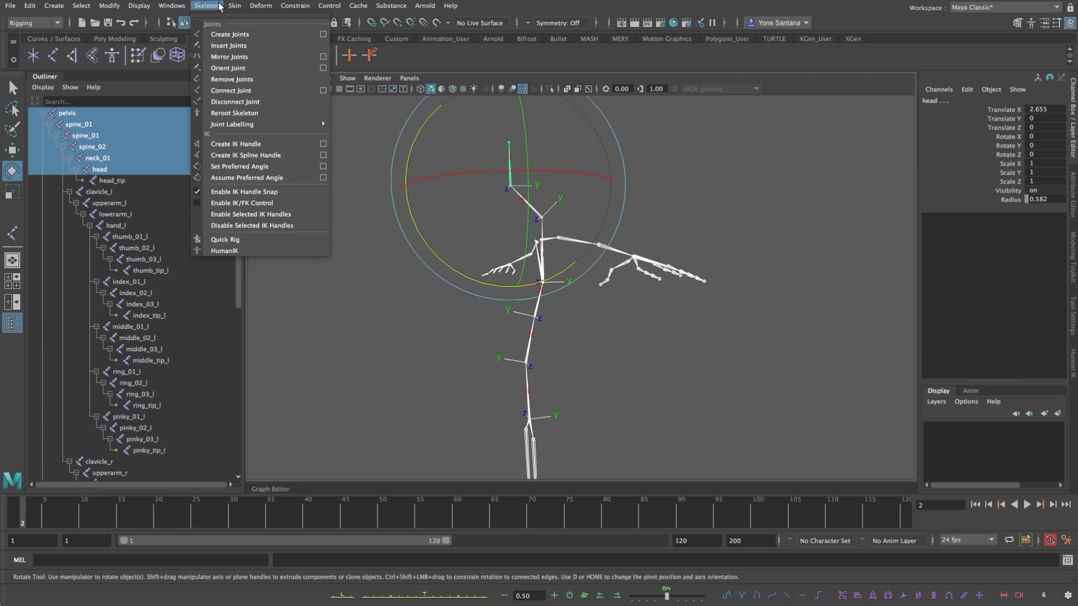
{"action": "left_click", "coordinate": [322, 68]}
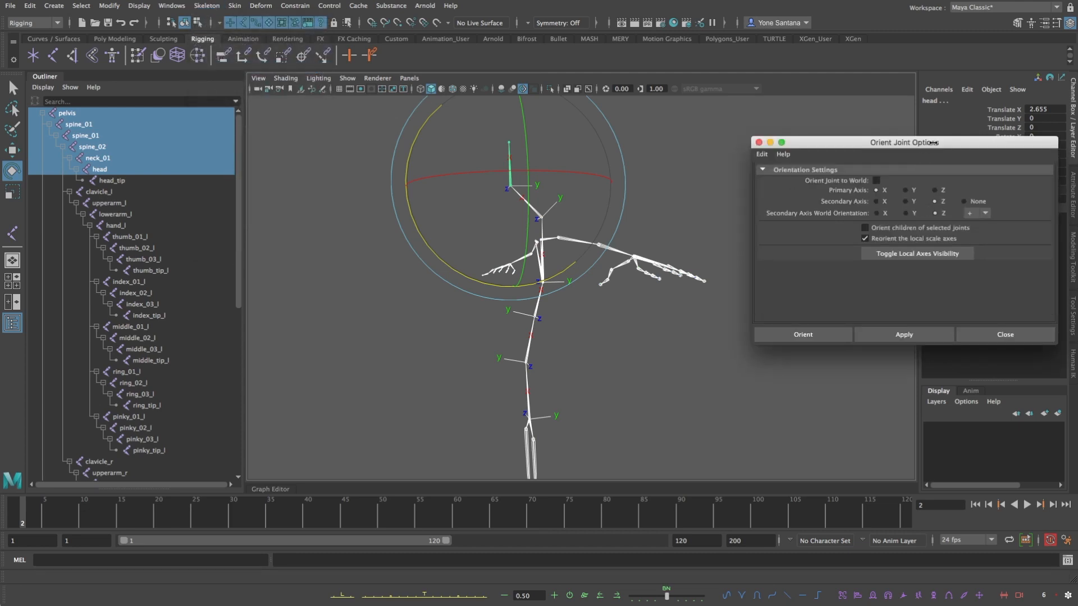
{"action": "left_click_drag", "start_coordinate": [933, 143], "coordinate": [920, 120]}
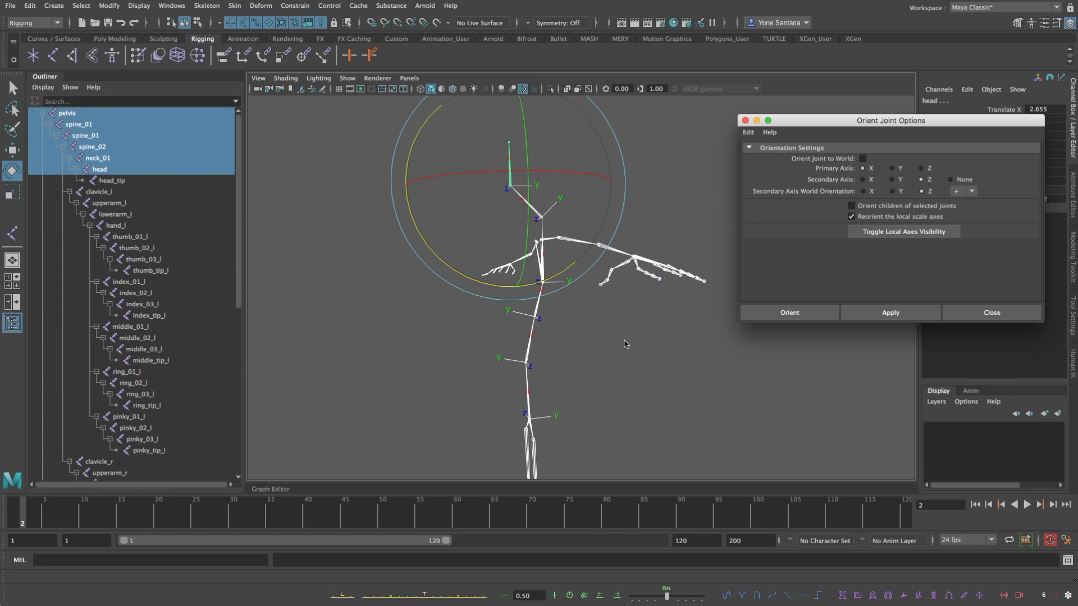
Orient the selected spine joints with X as primary axis, Z as secondary axis and +Z as the secondary axis world orientation
{"action": "mouse_move", "coordinate": [626, 344]}
{"action": "left_mouse_down", "text": "alt"}
{"action": "mouse_move", "coordinate": [672, 345]}
{"action": "mouse_move", "coordinate": [607, 340]}
{"action": "left_mouse_up", "text": "alt"}
{"action": "right_click_drag", "start_coordinate": [608, 337], "coordinate": [662, 351], "text": "alt"}
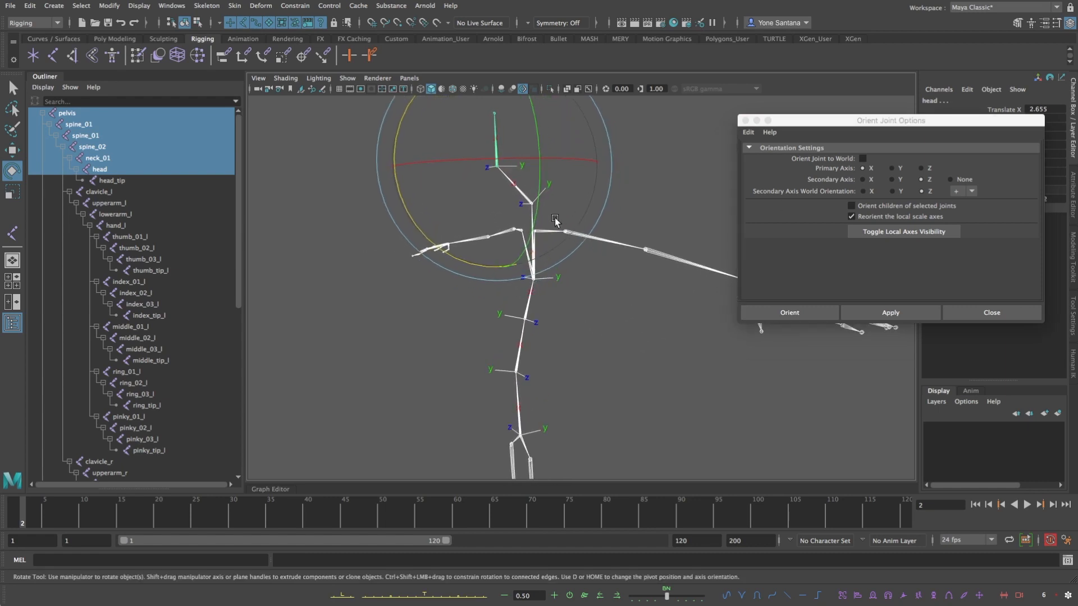
{"action": "left_click", "coordinate": [888, 315]}
{"action": "left_click_drag", "start_coordinate": [701, 359], "coordinate": [513, 352], "text": "alt"}
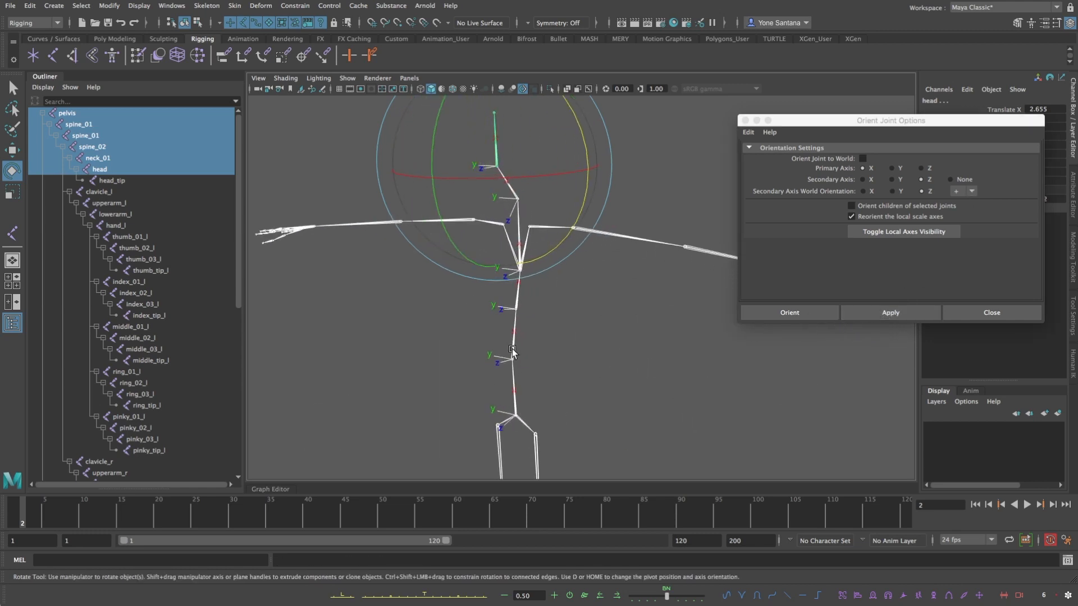
Orient the pelvis-through-head joints with X as primary axis, Y as secondary axis and +Z world orientation, and inspect the local axes
{"action": "left_click", "coordinate": [896, 180]}
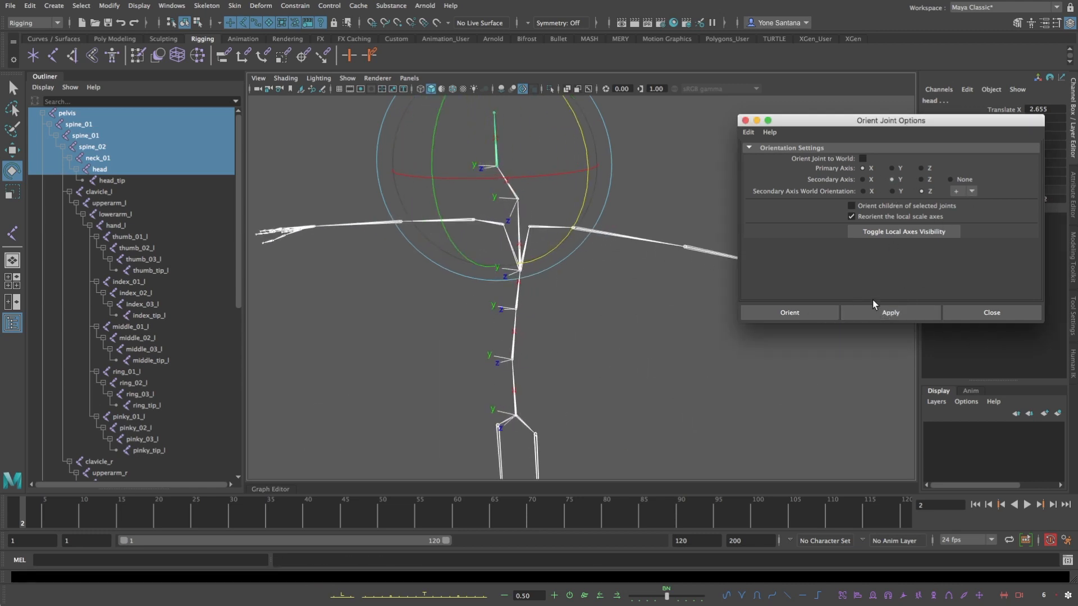
{"action": "left_click", "coordinate": [873, 314]}
{"action": "left_click_drag", "start_coordinate": [649, 357], "coordinate": [514, 403], "text": "alt"}
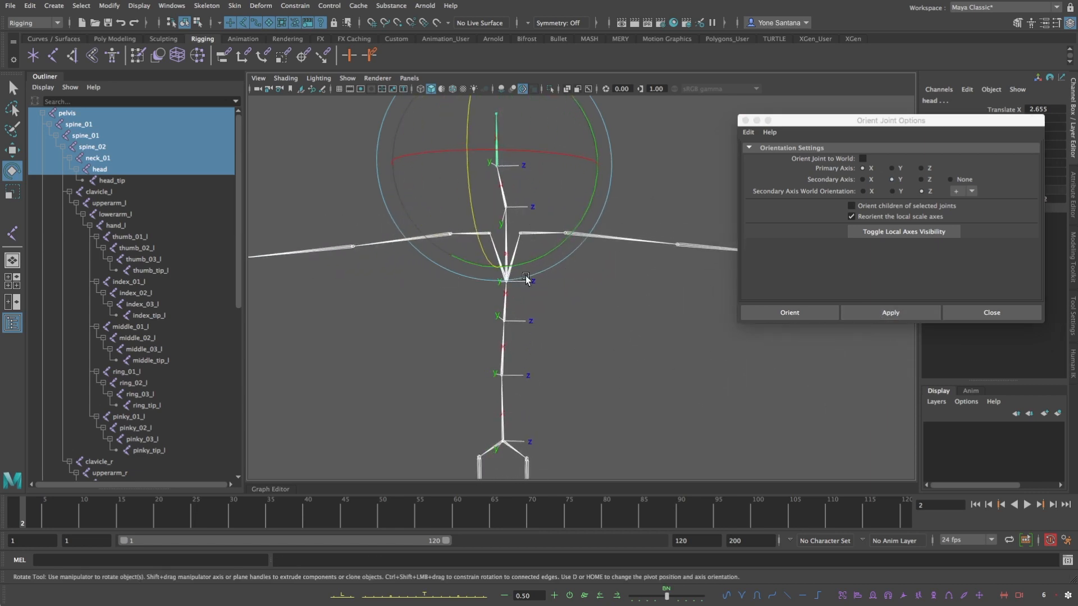
{"action": "left_click_drag", "start_coordinate": [526, 279], "coordinate": [498, 184], "text": "alt"}
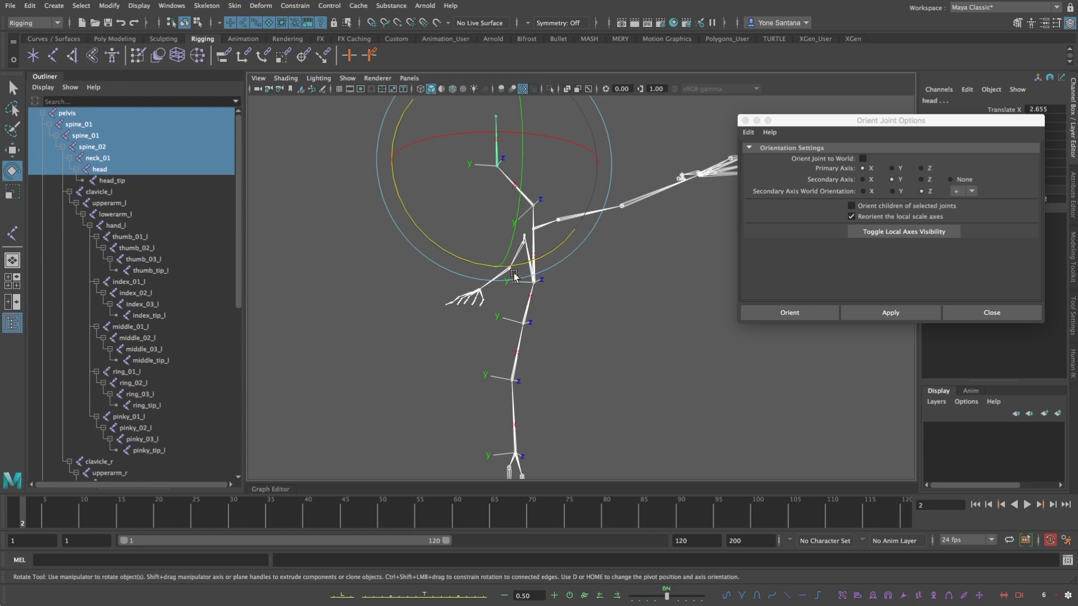
{"action": "left_click_drag", "start_coordinate": [534, 260], "coordinate": [524, 289], "text": "alt"}
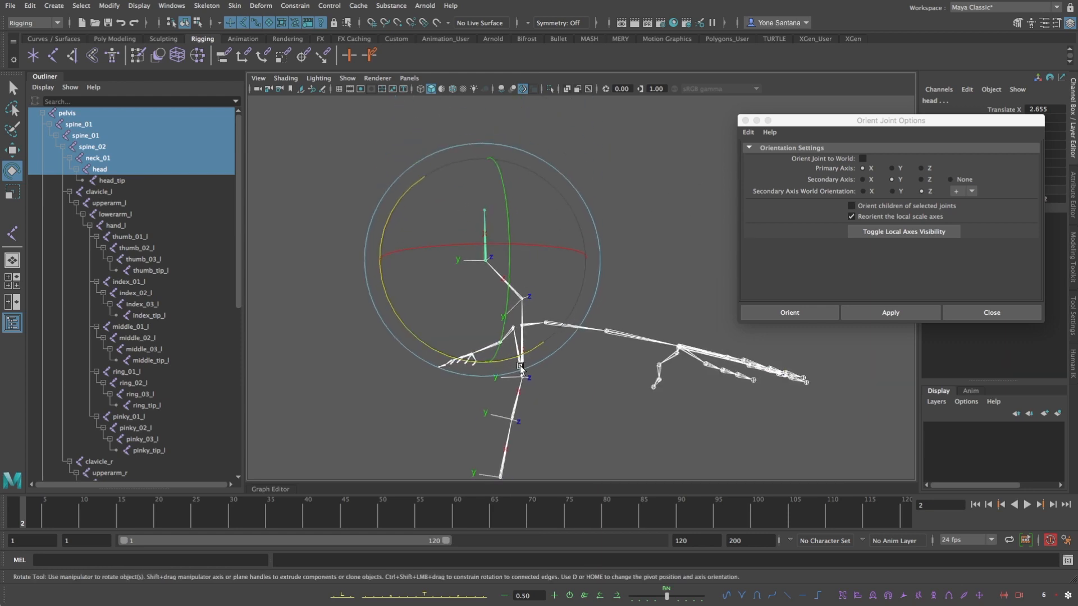
{"action": "left_click_drag", "start_coordinate": [521, 369], "coordinate": [568, 260], "text": "alt"}
Test bending the joints from the first spine_01 through head together around Z, and undo the rotation
{"action": "left_click", "coordinate": [87, 124]}
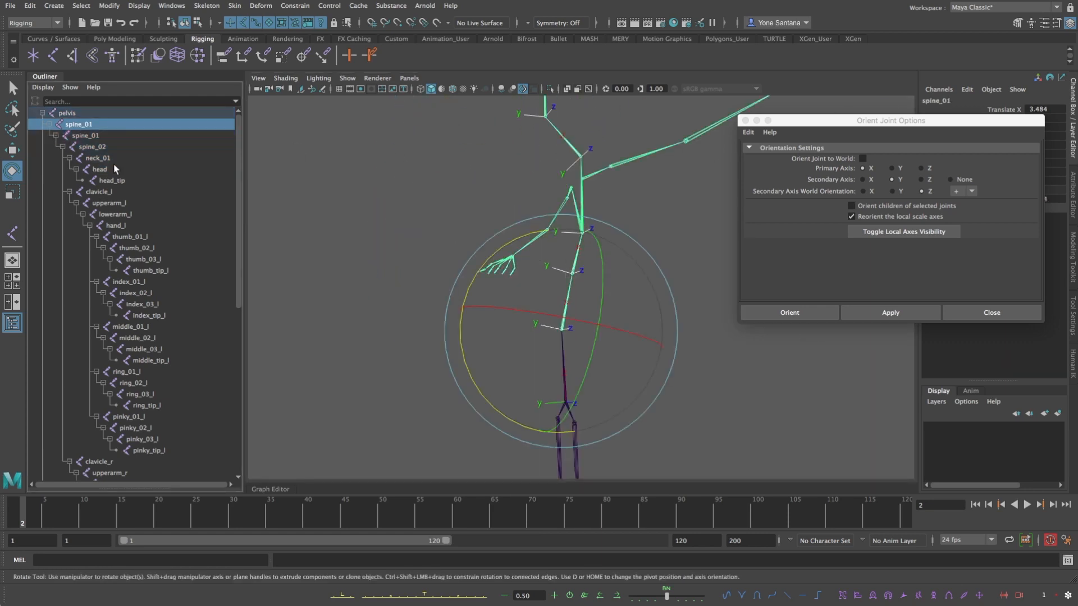
{"action": "left_click", "coordinate": [108, 169], "text": "shift"}
{"action": "middle_click_drag", "start_coordinate": [444, 101], "coordinate": [424, 154], "text": "alt"}
{"action": "left_click_drag", "start_coordinate": [423, 152], "coordinate": [524, 126]}
{"action": "key", "text": "ctrl+z"}
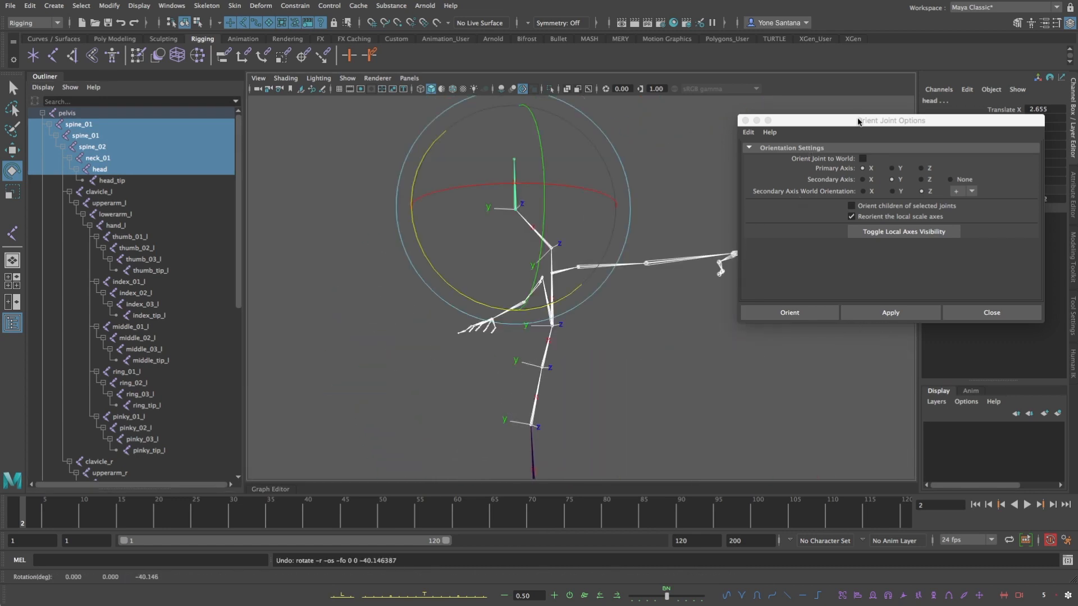
Uncover the channel values, test bending the same joints in both directions through Rotate Z, and undo the rotations
{"action": "left_click_drag", "start_coordinate": [857, 120], "coordinate": [828, 246]}
{"action": "middle_click_drag", "start_coordinate": [650, 236], "coordinate": [622, 243]}
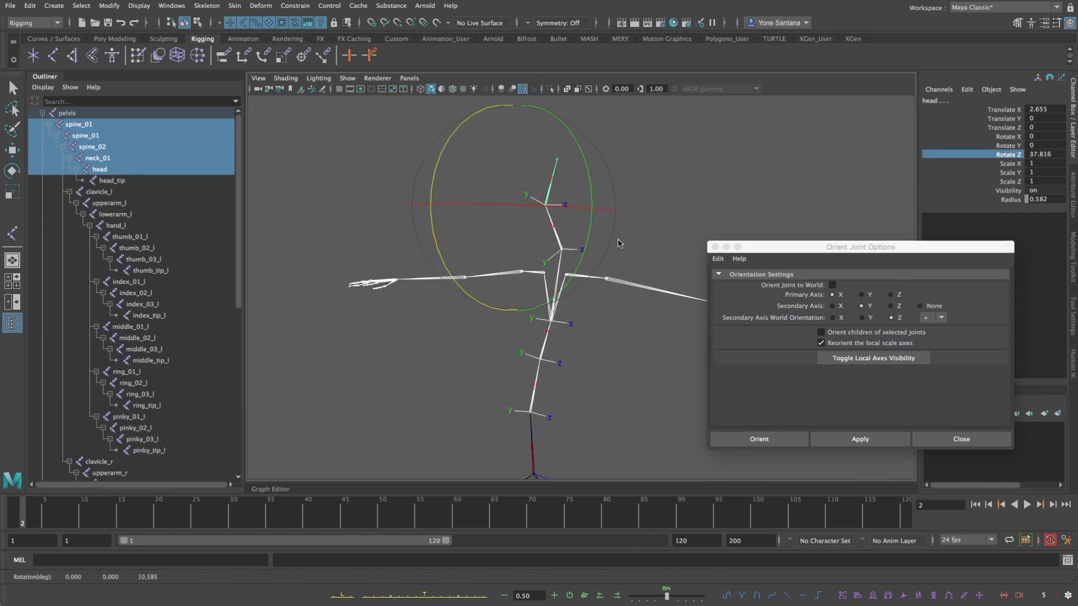
{"action": "key", "text": "ctrl+z"}
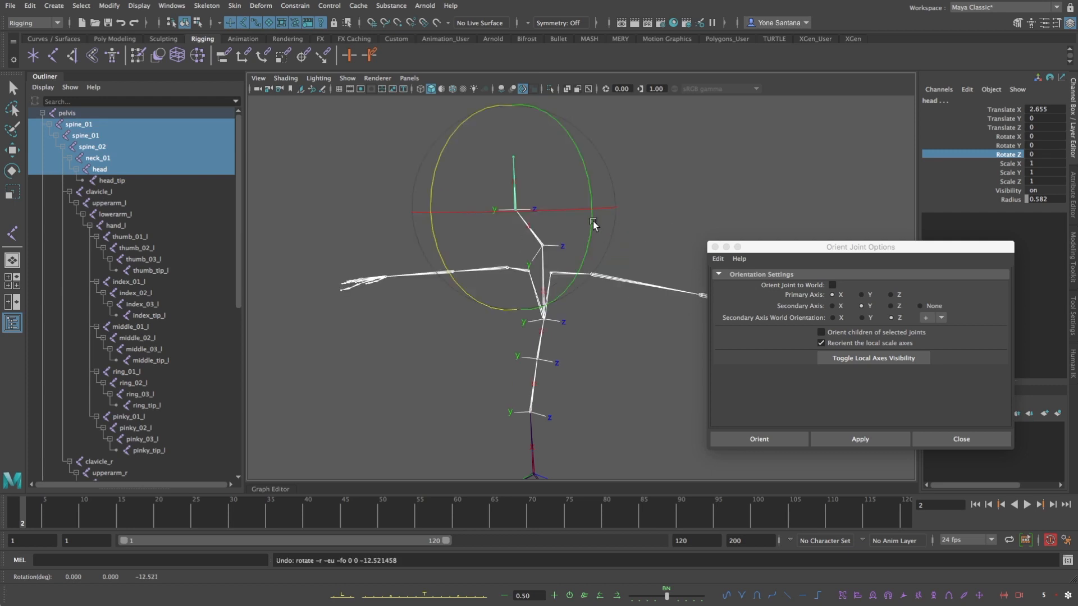
{"action": "middle_click_drag", "start_coordinate": [667, 206], "coordinate": [870, 174]}
{"action": "left_click_drag", "start_coordinate": [640, 216], "coordinate": [631, 231]}
{"action": "key", "text": "ctrl+z"}
{"action": "key", "text": "ctrl+z"}
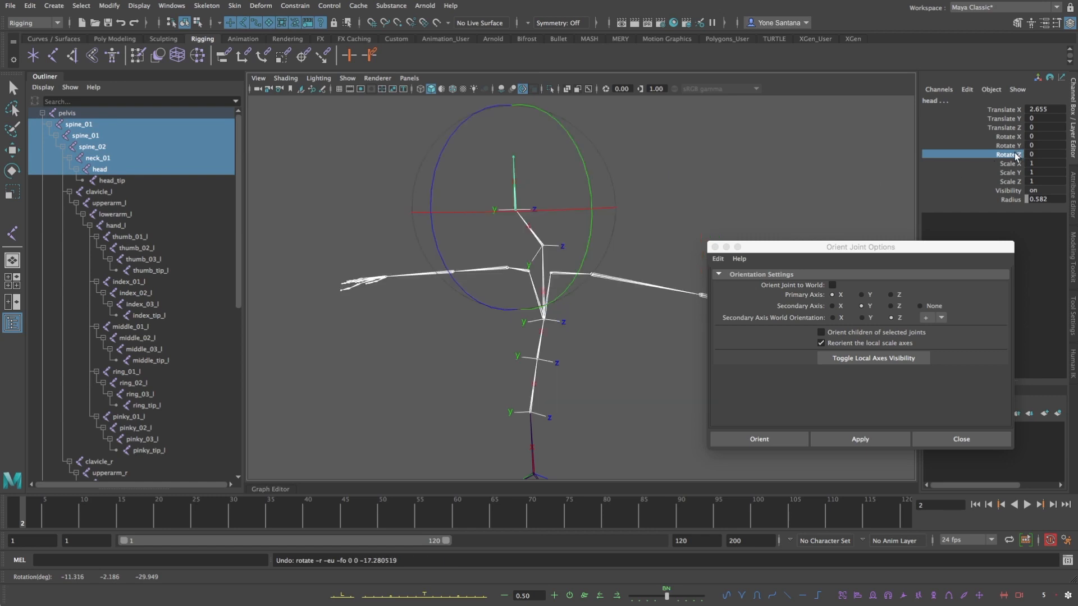
Bend the selected spine, neck and head joints once more as a test, and reset their Rotate Z to 0
{"action": "left_click_drag", "start_coordinate": [446, 147], "coordinate": [932, 171]}
{"action": "double_click", "coordinate": [1045, 154]}
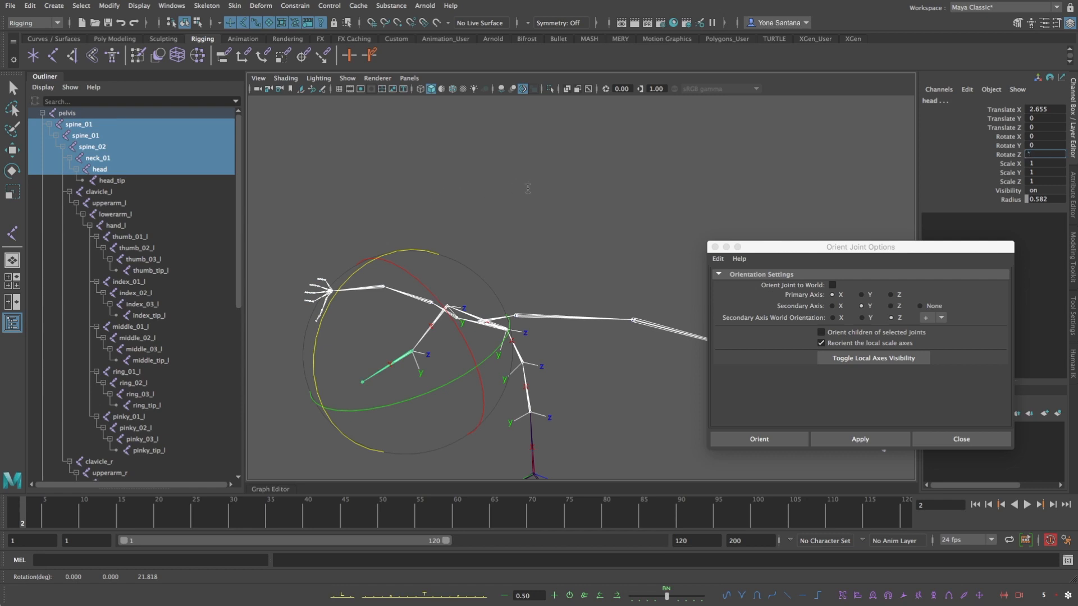
{"action": "type", "text": "0"}
{"action": "key", "text": "Return"}
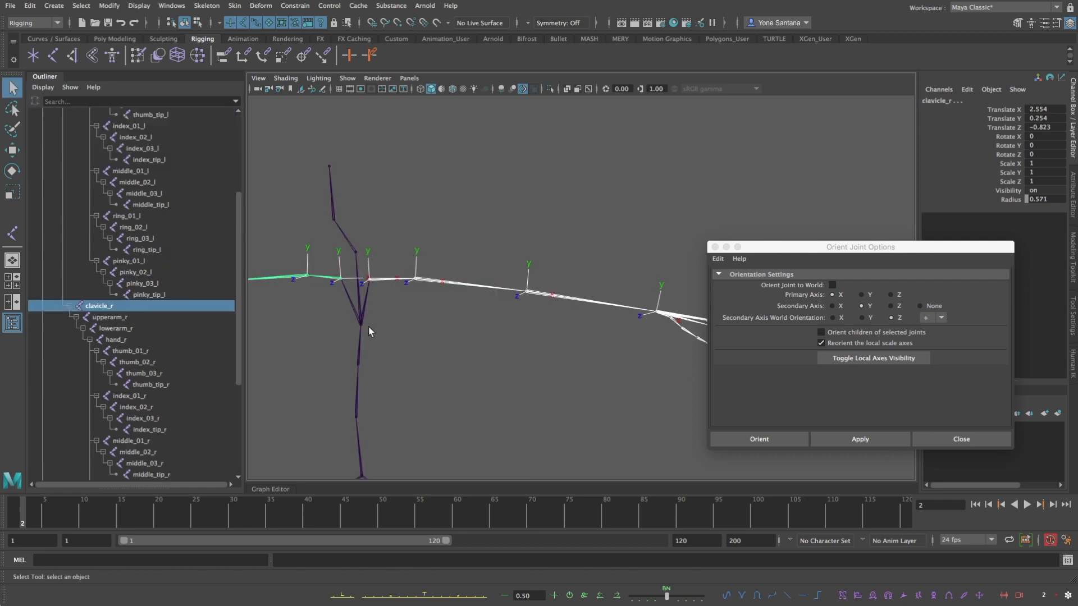
Test rotating clavicle_l around its Y axis, and undo the rotation
{"action": "left_click_drag", "start_coordinate": [369, 328], "coordinate": [507, 291], "text": "alt"}
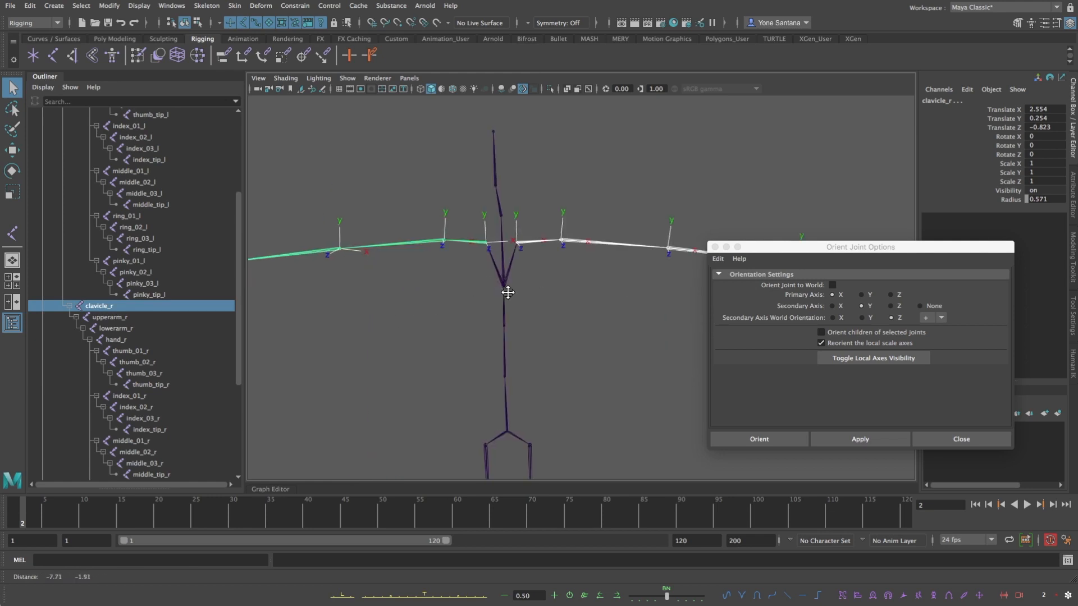
{"action": "middle_click_drag", "start_coordinate": [553, 275], "coordinate": [512, 303], "text": "alt"}
{"action": "left_click", "coordinate": [467, 296]}
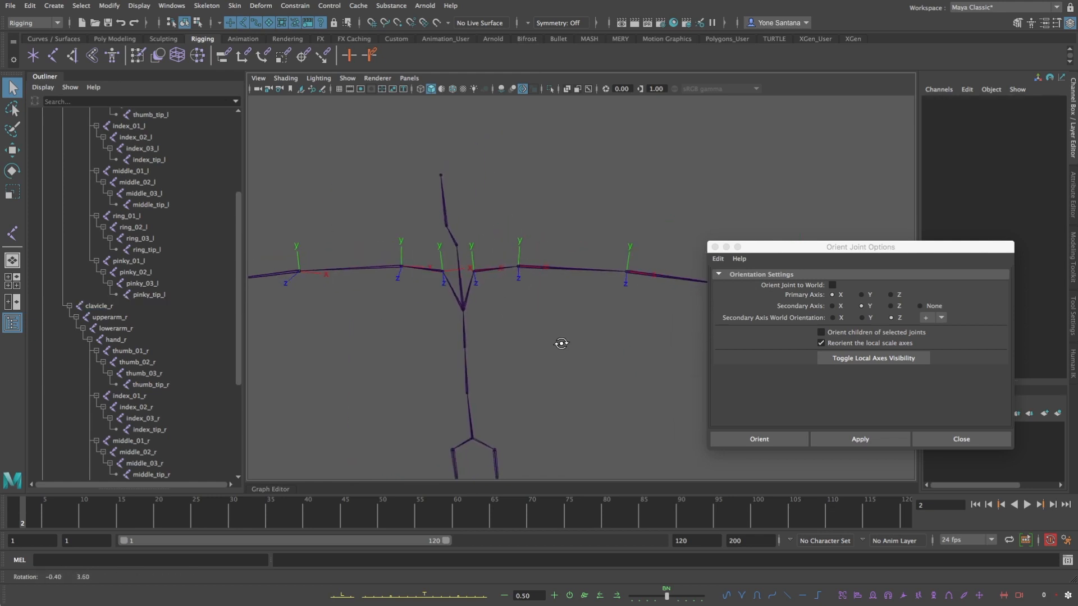
{"action": "left_click_drag", "start_coordinate": [558, 342], "coordinate": [546, 330], "text": "alt"}
{"action": "left_click_drag", "start_coordinate": [591, 271], "coordinate": [371, 366]}
{"action": "key", "text": "e"}
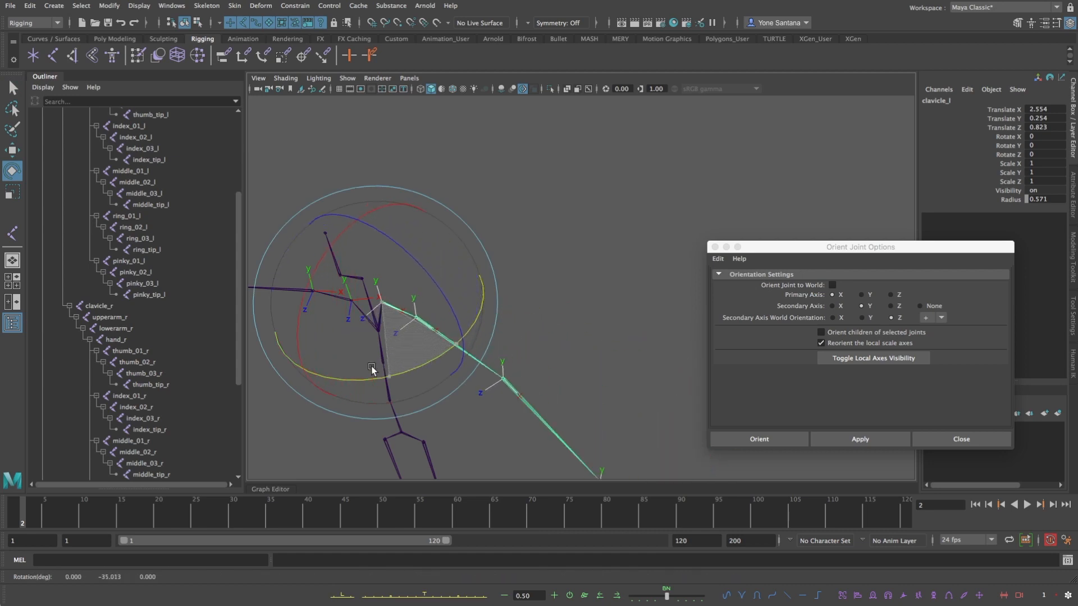
{"action": "key", "text": "ctrl+z"}
Select the left arm joints from clavicle_l through hand_l
{"action": "left_click_drag", "start_coordinate": [237, 220], "coordinate": [235, 142]}
{"action": "left_click", "coordinate": [118, 215], "text": "shift"}
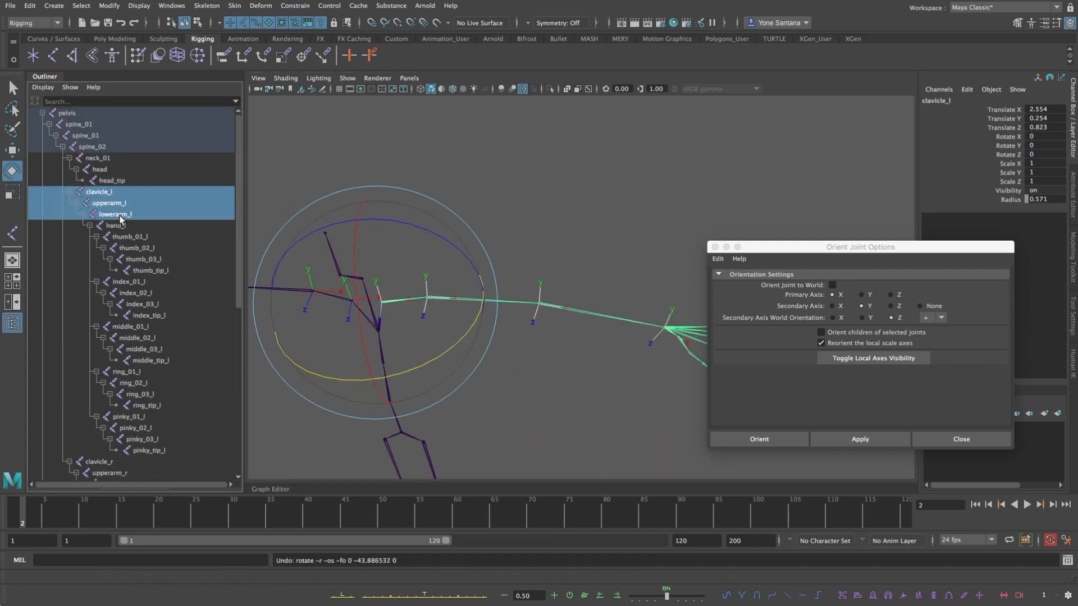
{"action": "left_click", "coordinate": [125, 226], "text": "shift"}
{"action": "left_click_drag", "start_coordinate": [588, 374], "coordinate": [517, 323]}
{"action": "left_click_drag", "start_coordinate": [516, 323], "coordinate": [467, 284], "text": "alt"}
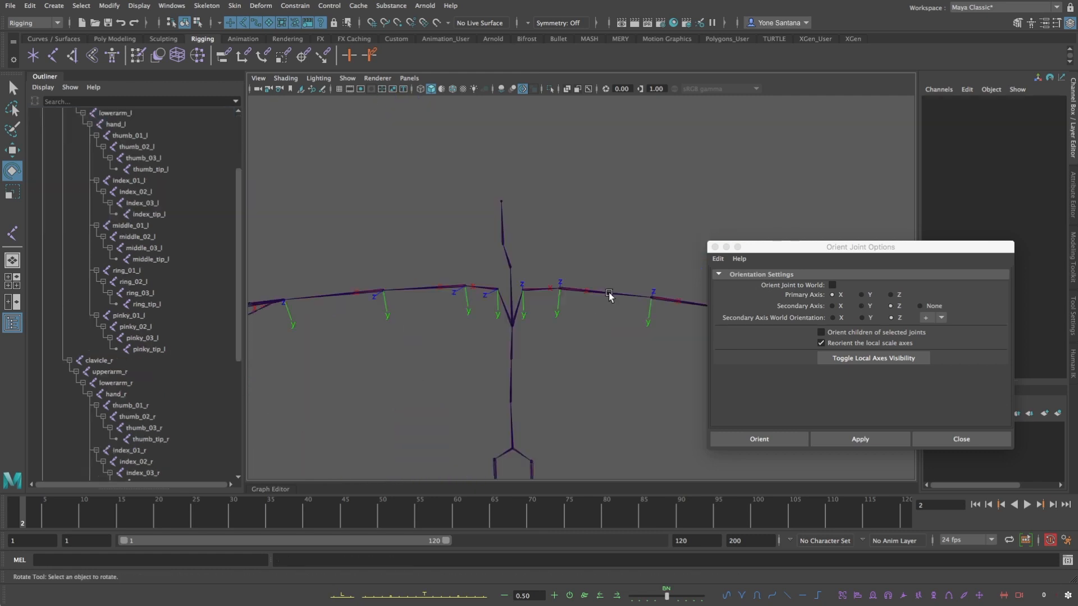
Test the mirrored arm behaviour by rotating upperarm_l and upperarm_r together around Z, and undo the rotation
{"action": "left_click", "coordinate": [578, 289]}
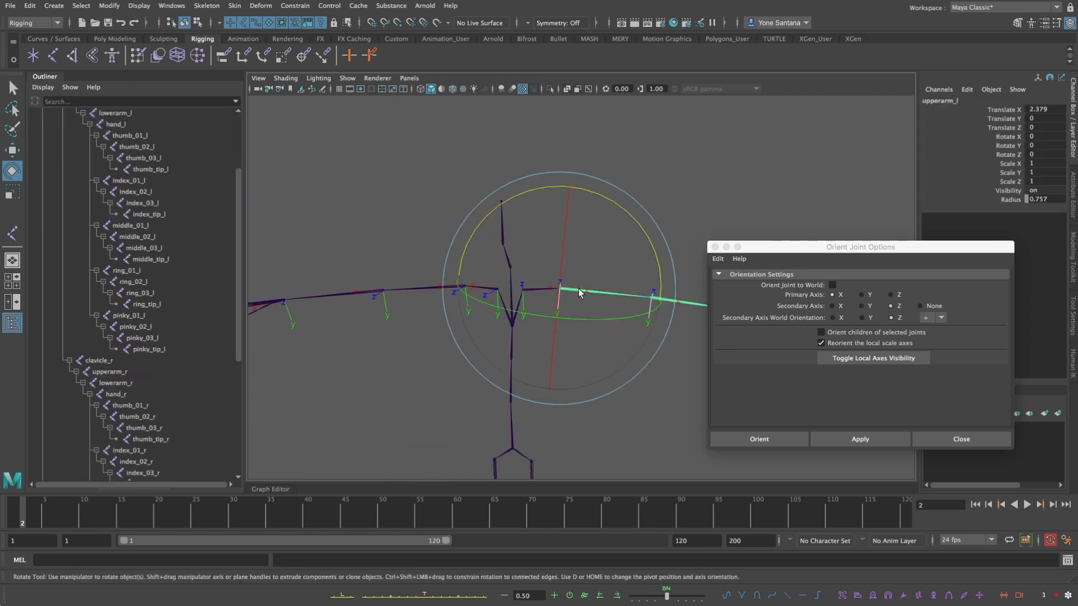
{"action": "left_click", "coordinate": [417, 290]}
{"action": "left_click_drag", "start_coordinate": [517, 201], "coordinate": [476, 193]}
{"action": "key", "text": "super+z"}
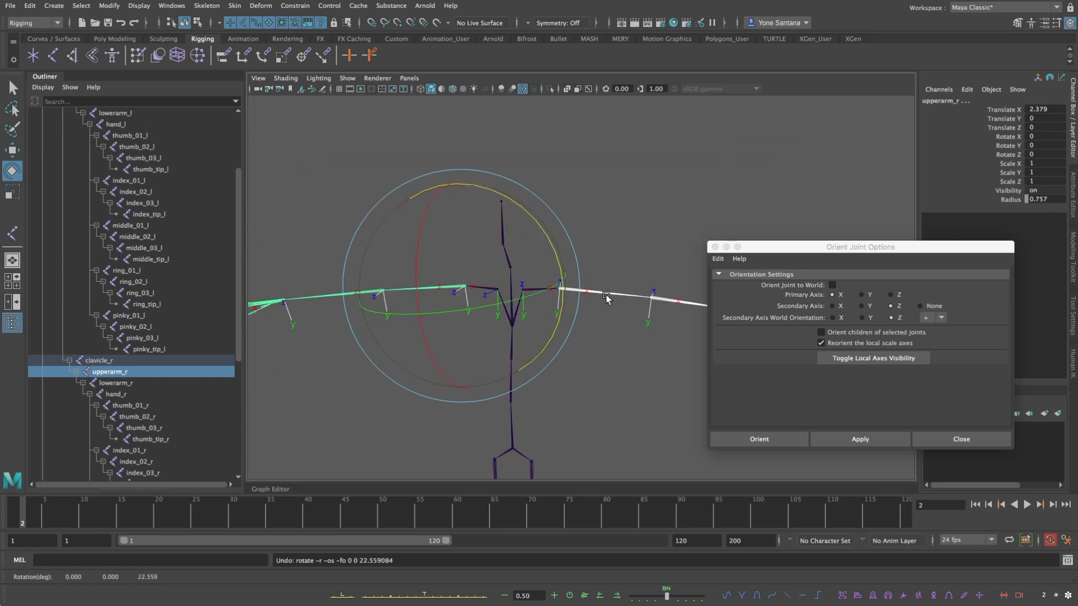
Test rotating lowerarm_l and lowerarm_r together, undo the rotation, and clear the selection
{"action": "left_click_drag", "start_coordinate": [605, 294], "coordinate": [669, 315], "text": "alt"}
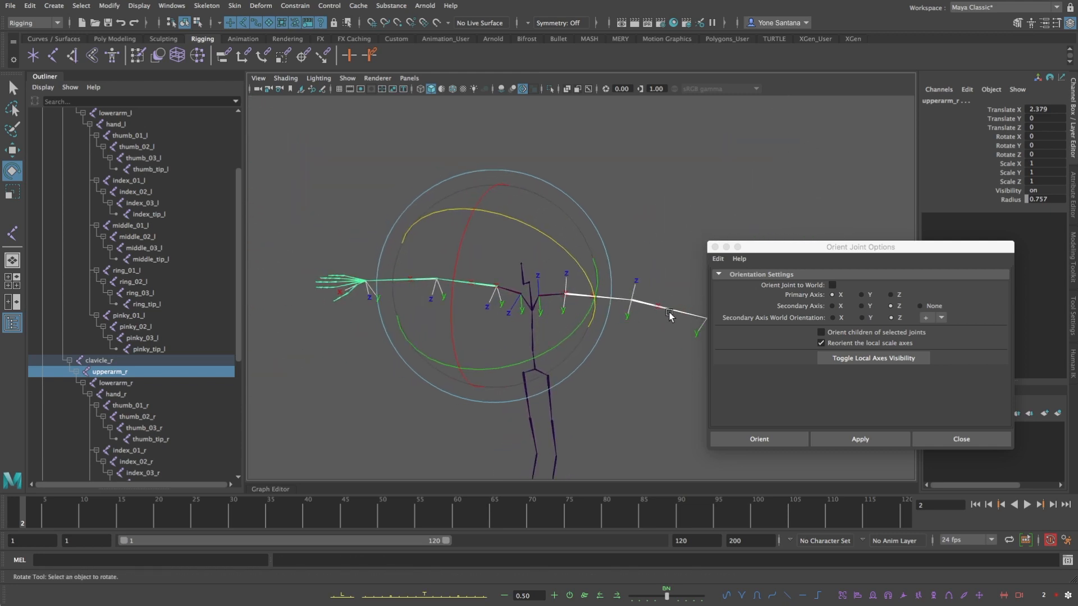
{"action": "left_click", "coordinate": [673, 315]}
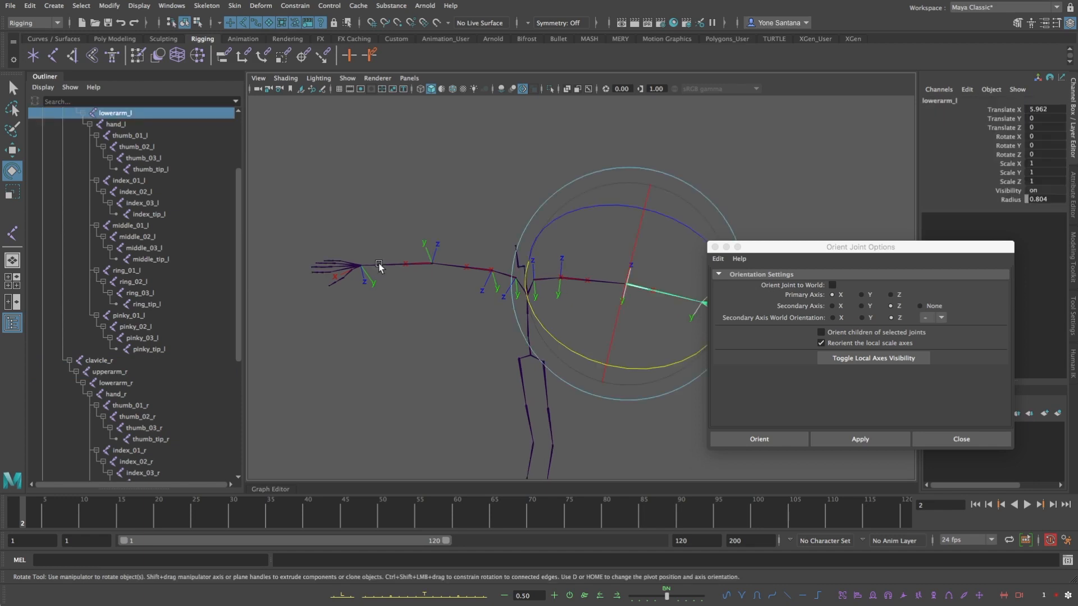
{"action": "left_click", "coordinate": [379, 266], "text": "shift"}
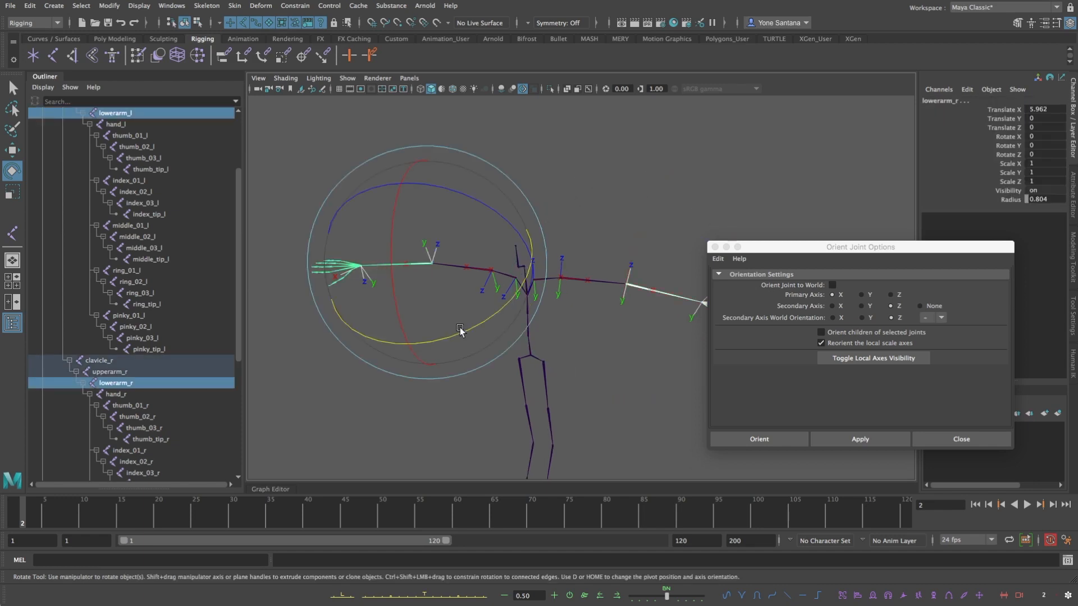
{"action": "left_click_drag", "start_coordinate": [447, 340], "coordinate": [556, 244]}
{"action": "key", "text": "ctrl+z"}
{"action": "left_click", "coordinate": [663, 241]}
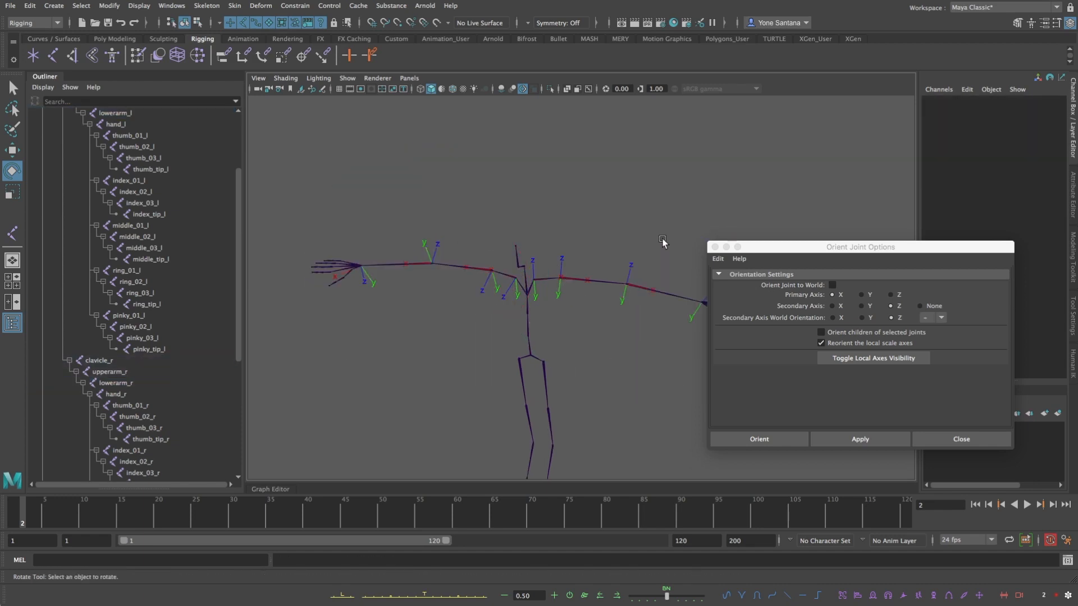
{"action": "left_click_drag", "start_coordinate": [514, 327], "coordinate": [539, 284], "text": "alt"}
Orient the left leg joints from thigh_l through ball_l with X primary axis, Z secondary axis and +Z world orientation, and check their axes
{"action": "left_click", "coordinate": [844, 440]}
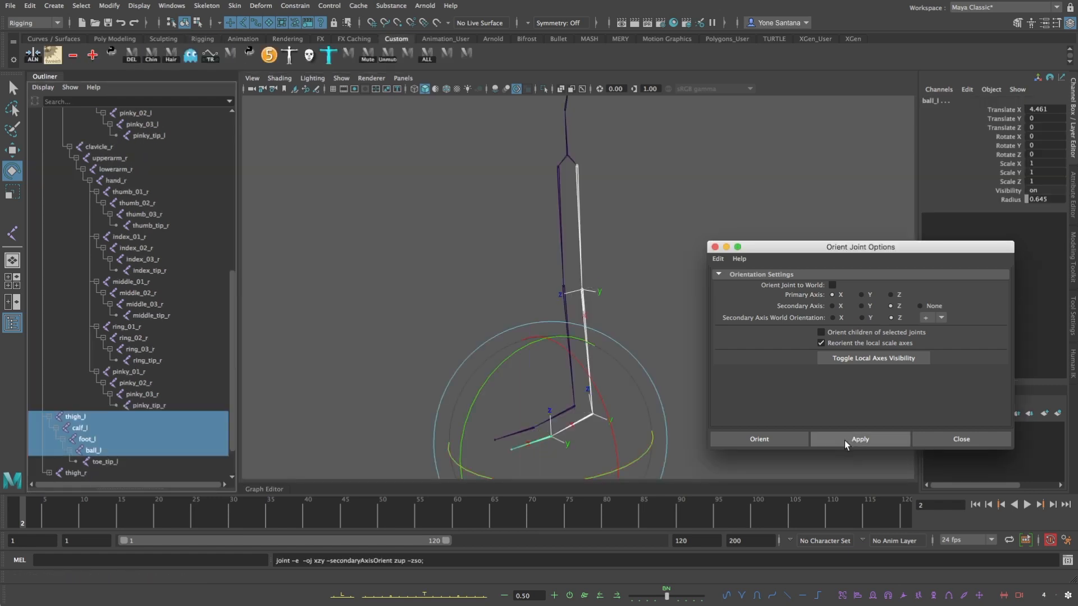
{"action": "left_click_drag", "start_coordinate": [615, 361], "coordinate": [577, 351]}
{"action": "left_click_drag", "start_coordinate": [578, 351], "coordinate": [486, 367], "text": "alt"}
{"action": "key", "text": "ctrl+z"}
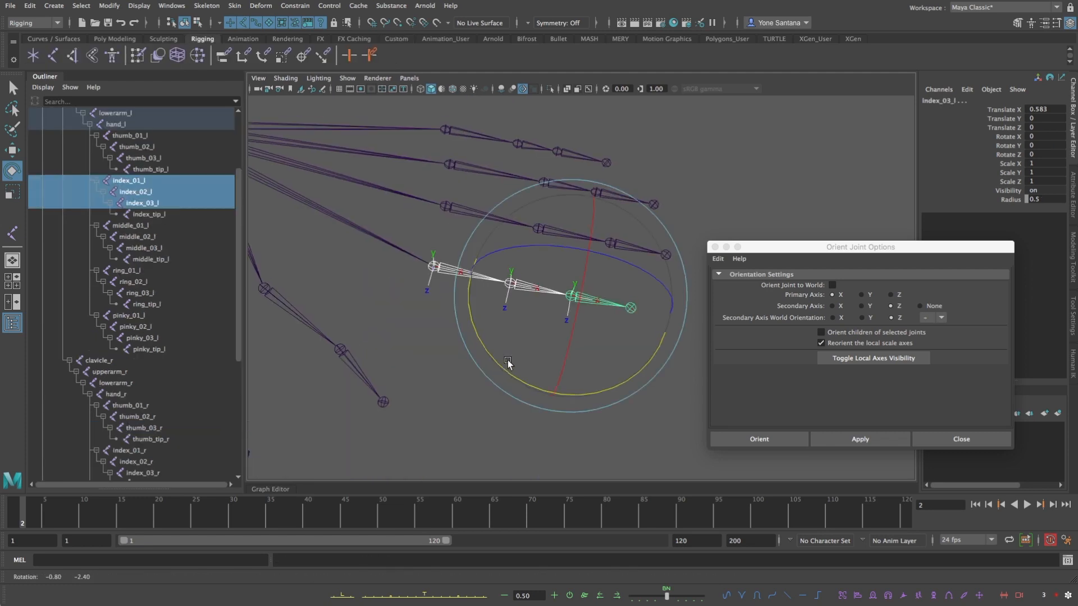
Test curling index_01_l through index_03_l together around Z, checking the finger from several angles, and undo the rotations
{"action": "left_click_drag", "start_coordinate": [507, 359], "coordinate": [517, 318], "text": "alt"}
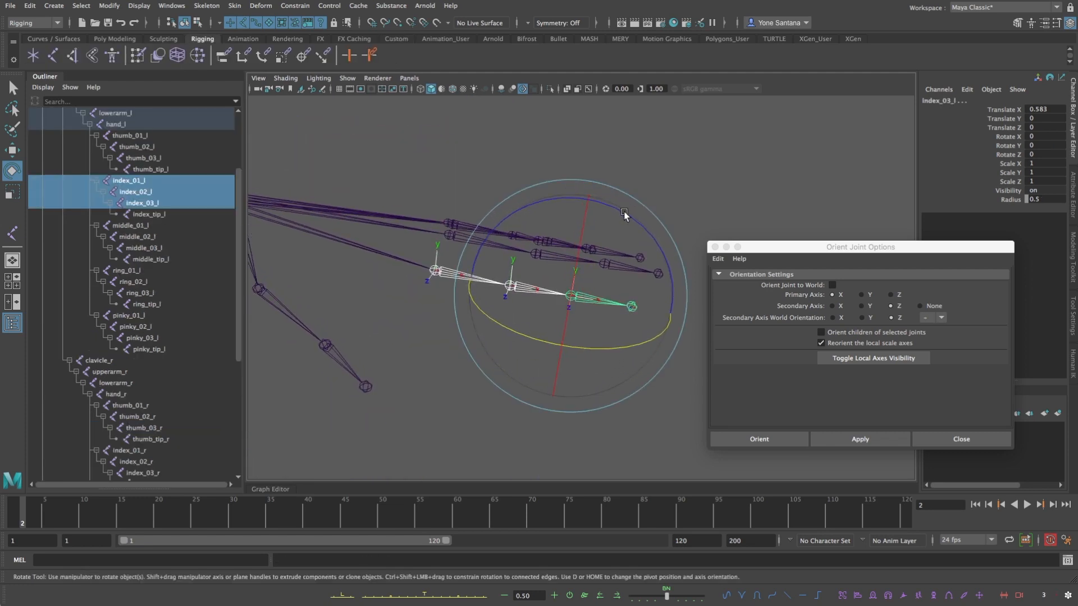
{"action": "left_click_drag", "start_coordinate": [624, 211], "coordinate": [618, 281]}
{"action": "key", "text": "ctrl+z"}
{"action": "left_click_drag", "start_coordinate": [536, 326], "coordinate": [632, 257], "text": "alt"}
{"action": "left_click_drag", "start_coordinate": [598, 313], "coordinate": [556, 395], "text": "alt"}
{"action": "key", "text": "ctrl+z"}
View the left finger joints from another angle and repeat the last command on middle_01_l
{"action": "left_click", "coordinate": [674, 232]}
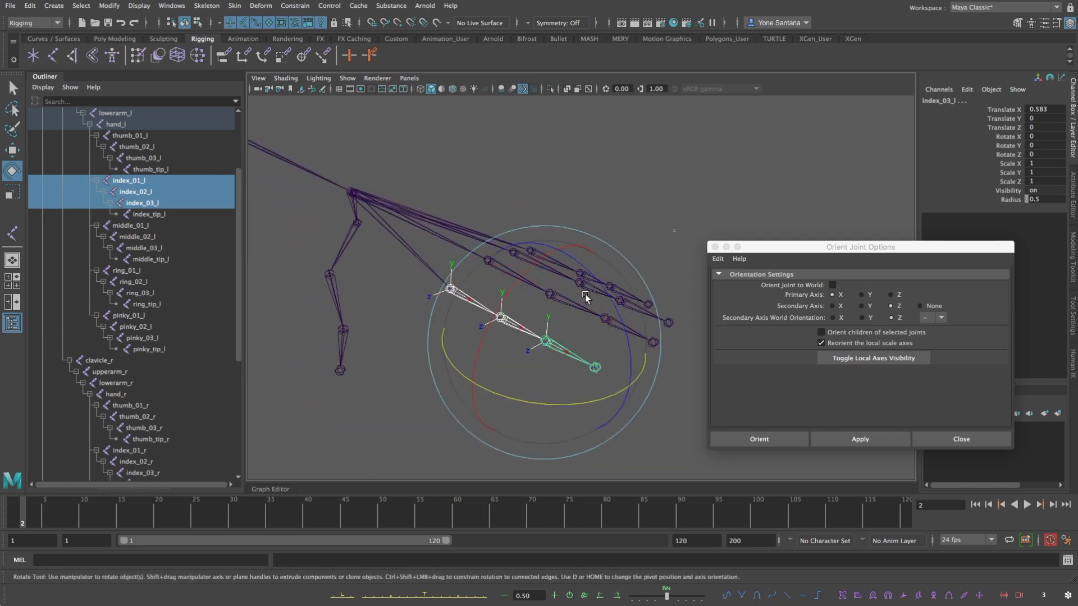
{"action": "left_click_drag", "start_coordinate": [584, 296], "coordinate": [457, 293], "text": "alt"}
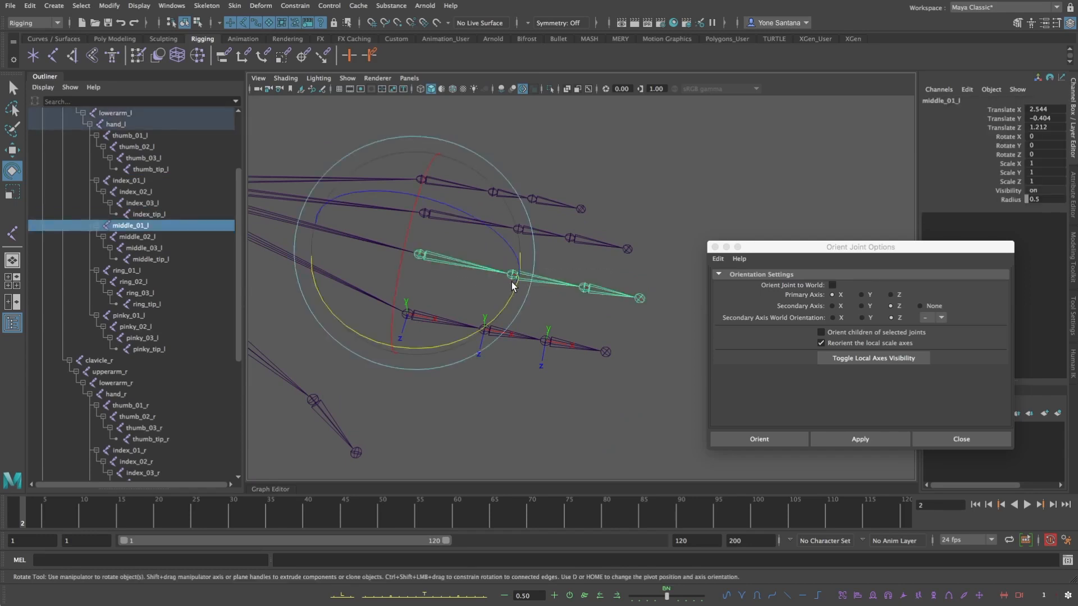
{"action": "key", "text": "g"}
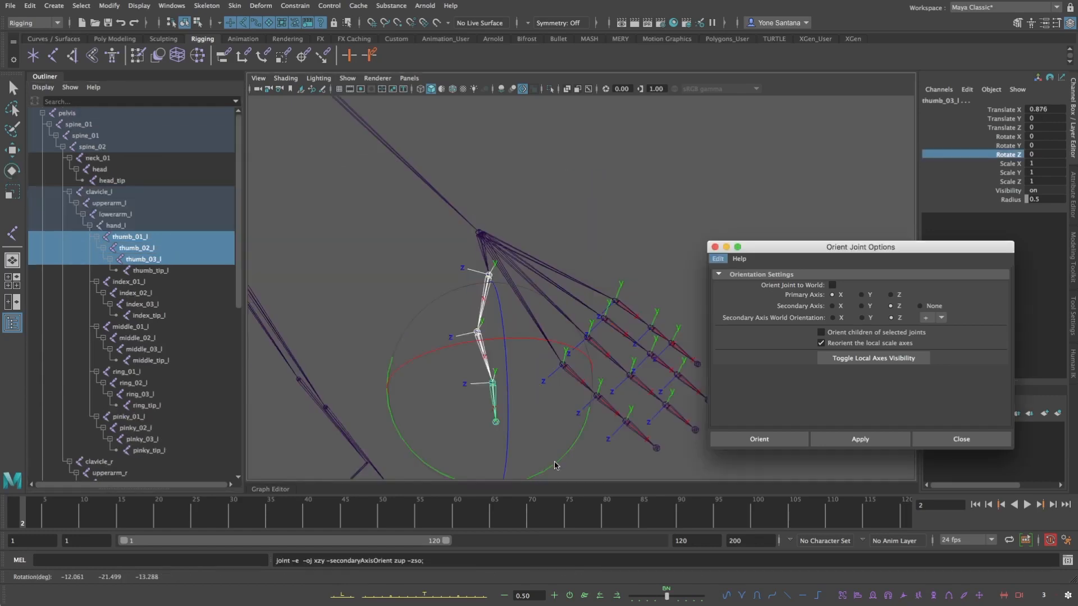
Test rotating thumb_01_l through thumb_03_l together, undo the rotation, and close the joint orientation options
{"action": "left_click_drag", "start_coordinate": [553, 466], "coordinate": [649, 400]}
{"action": "left_click_drag", "start_coordinate": [567, 438], "coordinate": [663, 410], "text": "alt"}
{"action": "key", "text": "ctrl+z"}
{"action": "left_click", "coordinate": [926, 440]}
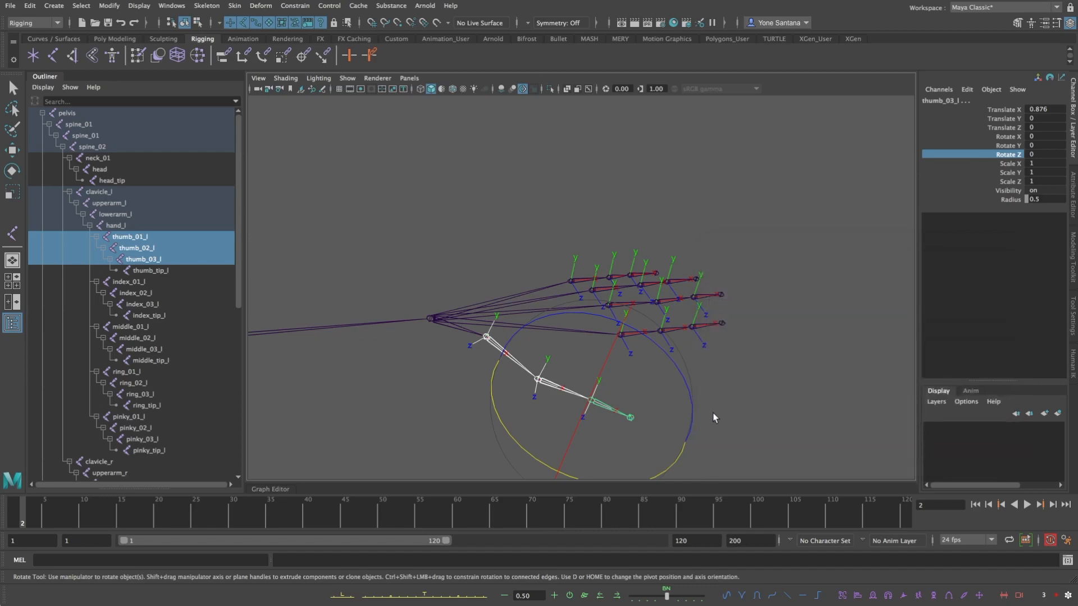
Clear the thumb selection, review the left arm, and select all joints from hand_l through pinky_tip_l
{"action": "left_click", "coordinate": [760, 435]}
{"action": "middle_click_drag", "start_coordinate": [760, 435], "coordinate": [626, 346], "text": "alt"}
{"action": "left_click_drag", "start_coordinate": [626, 348], "coordinate": [644, 297], "text": "alt"}
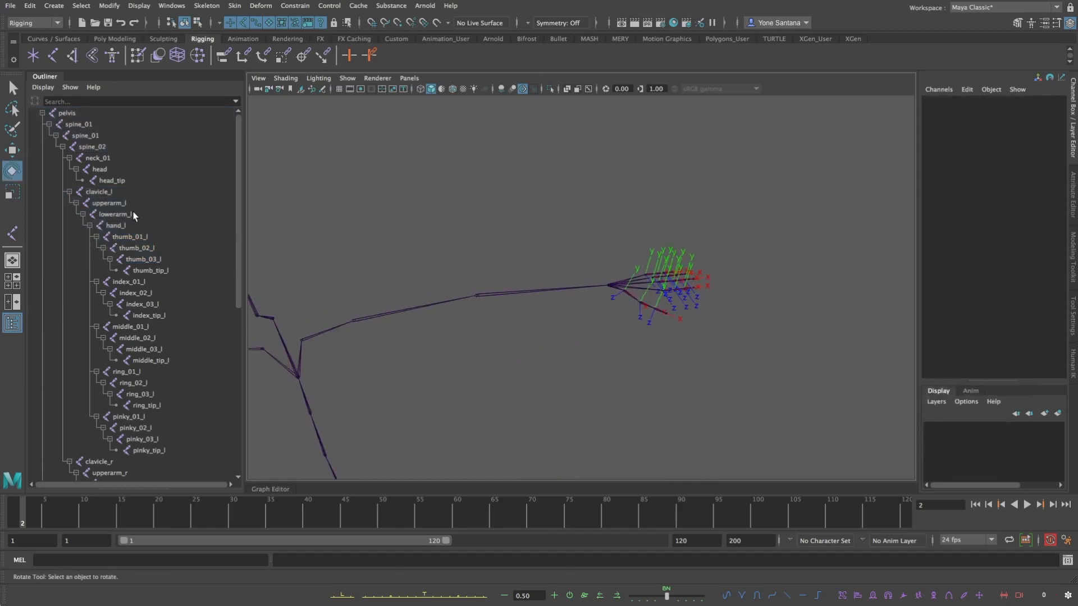
{"action": "left_click", "coordinate": [116, 226]}
{"action": "left_click", "coordinate": [147, 450], "text": "shift"}
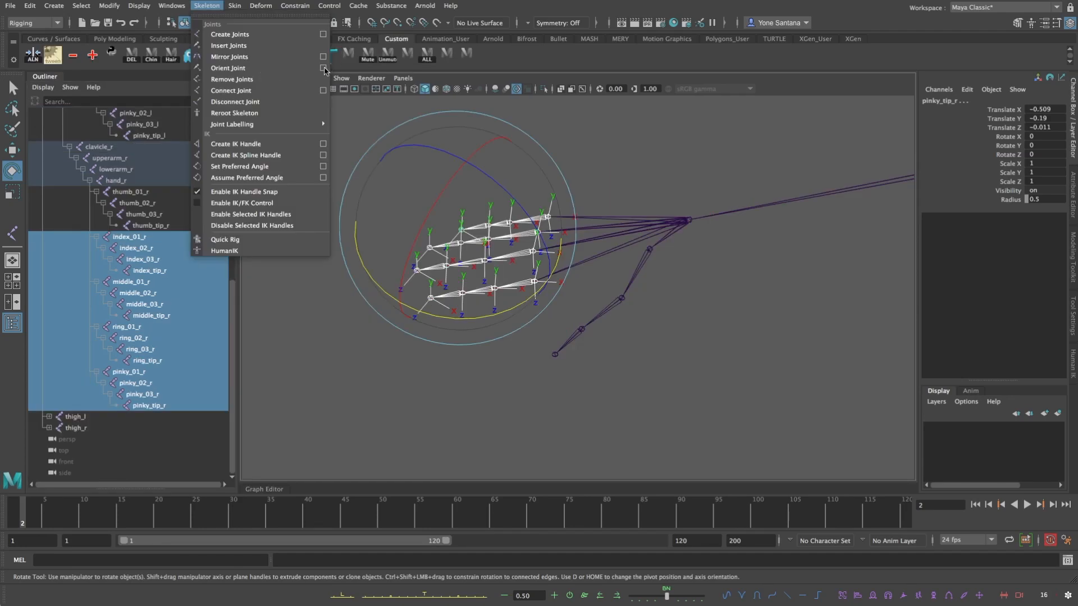
Orient index_01_r through pinky_tip_r with X primary, Z secondary and +Z world orientation, and hide the local axes of the four fingertip joints
{"action": "left_click", "coordinate": [323, 68]}
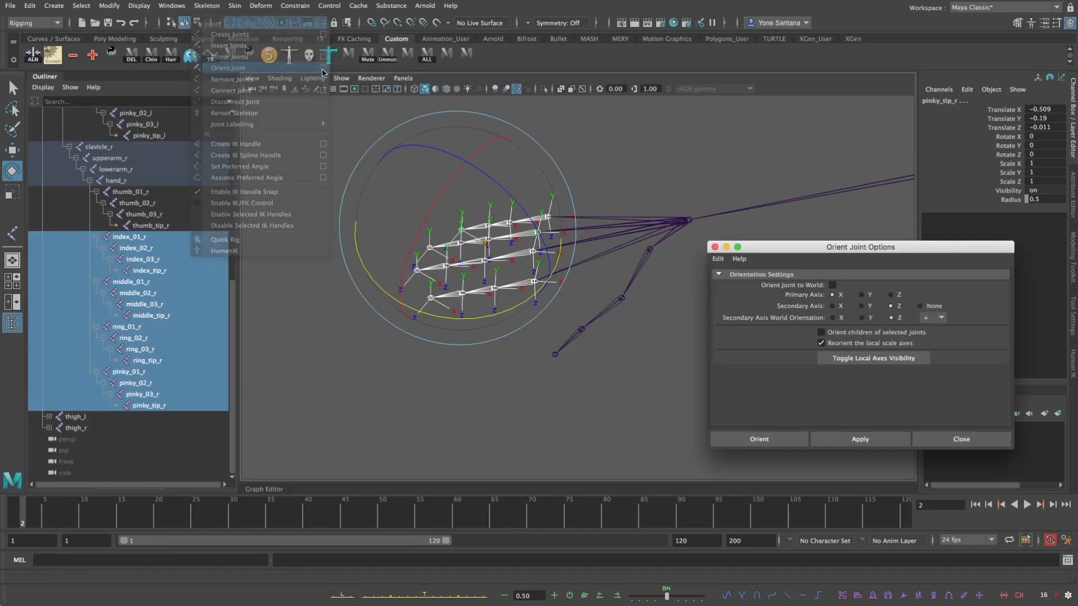
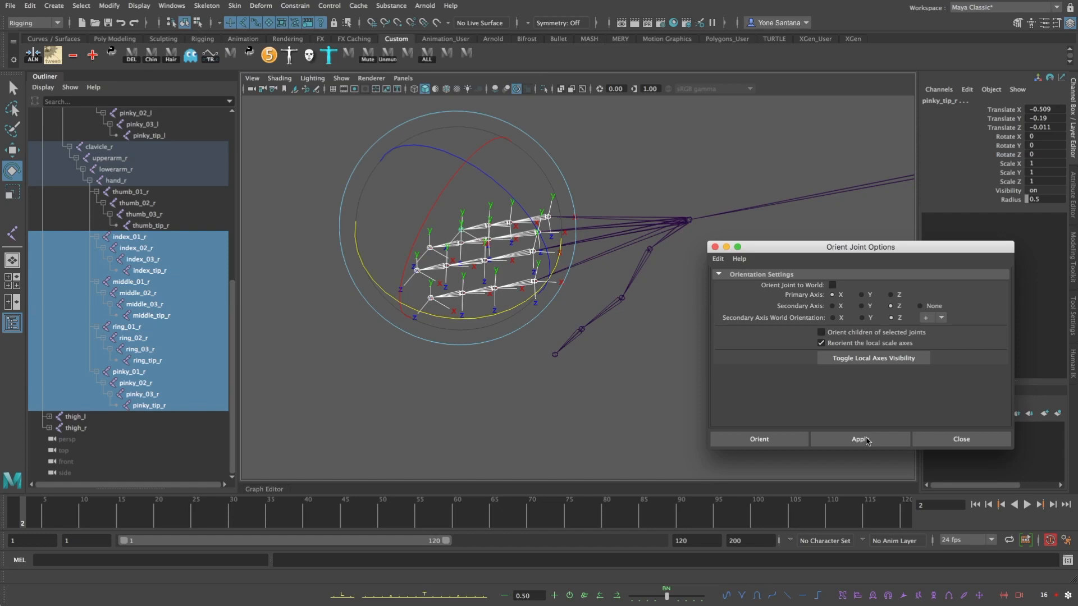
{"action": "left_click", "coordinate": [866, 440]}
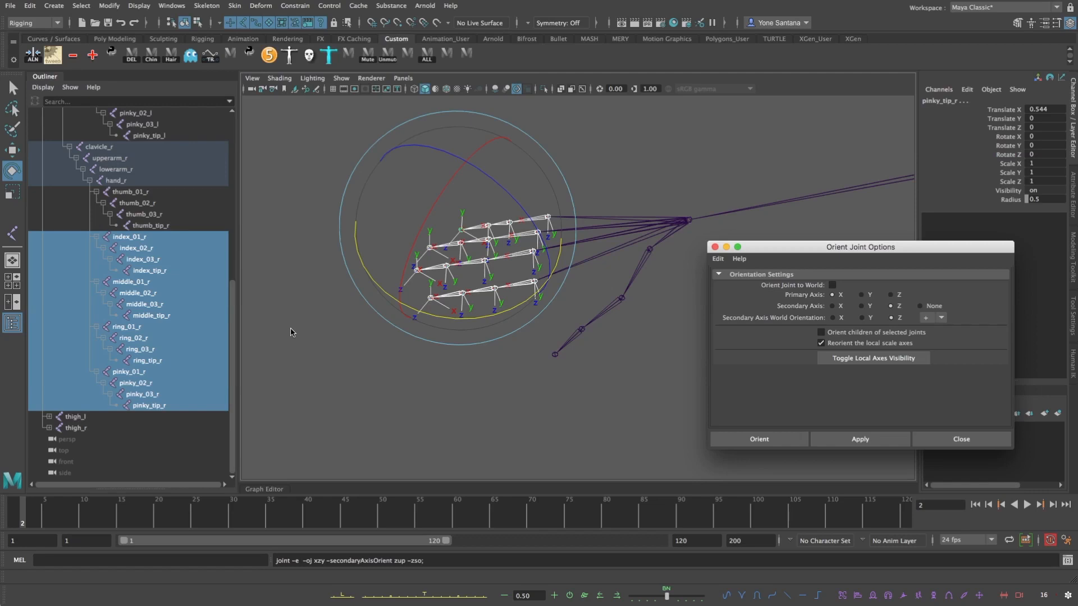
{"action": "left_click", "coordinate": [160, 272]}
{"action": "left_click", "coordinate": [159, 316], "text": "ctrl"}
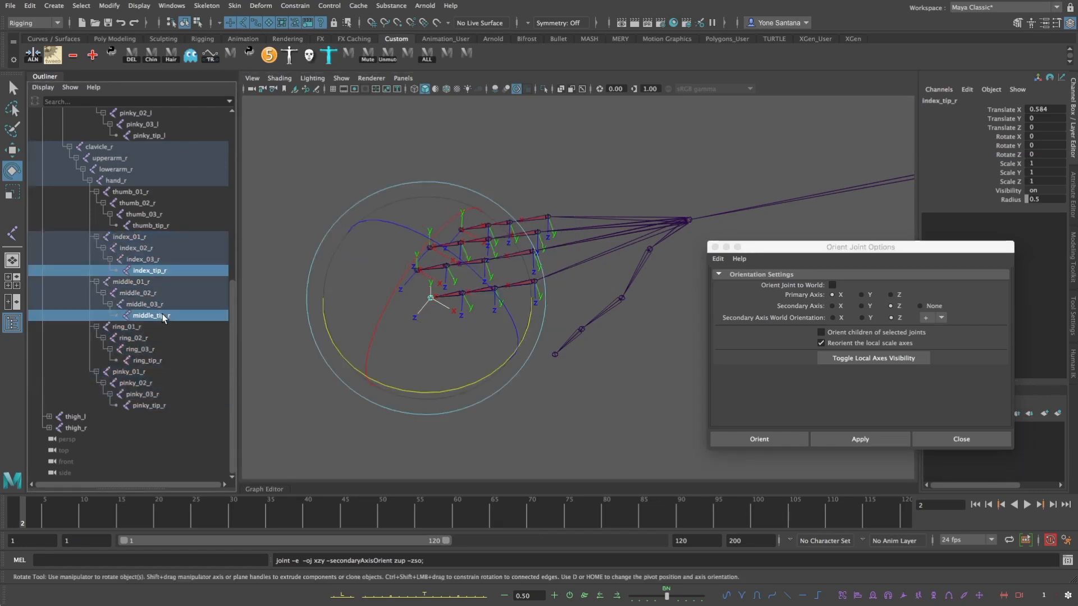
{"action": "left_click", "coordinate": [159, 361], "text": "ctrl"}
{"action": "left_click", "coordinate": [156, 408], "text": "ctrl"}
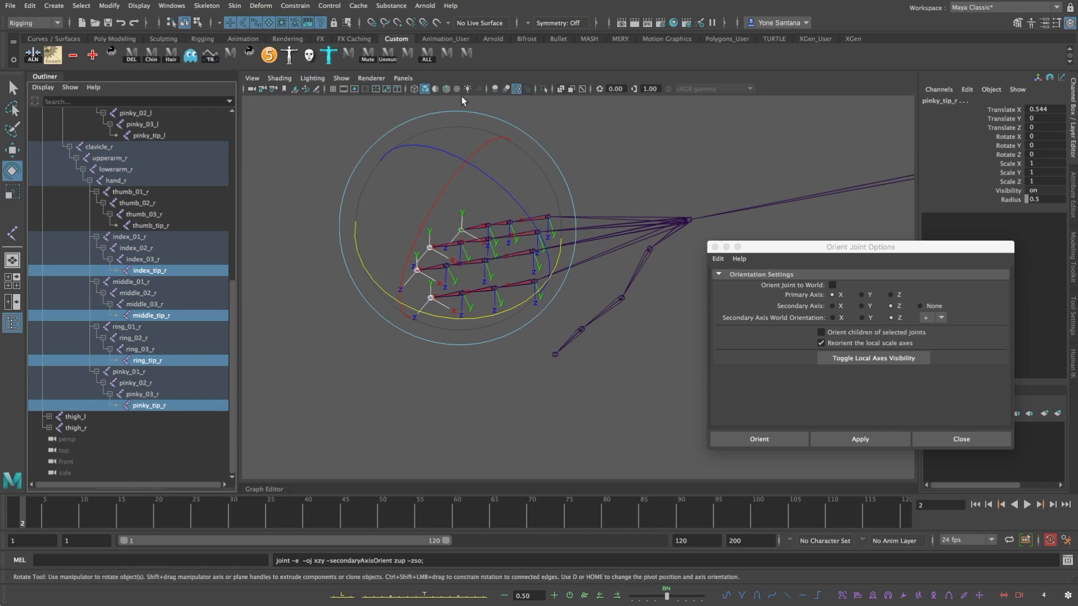
{"action": "left_click", "coordinate": [467, 54]}
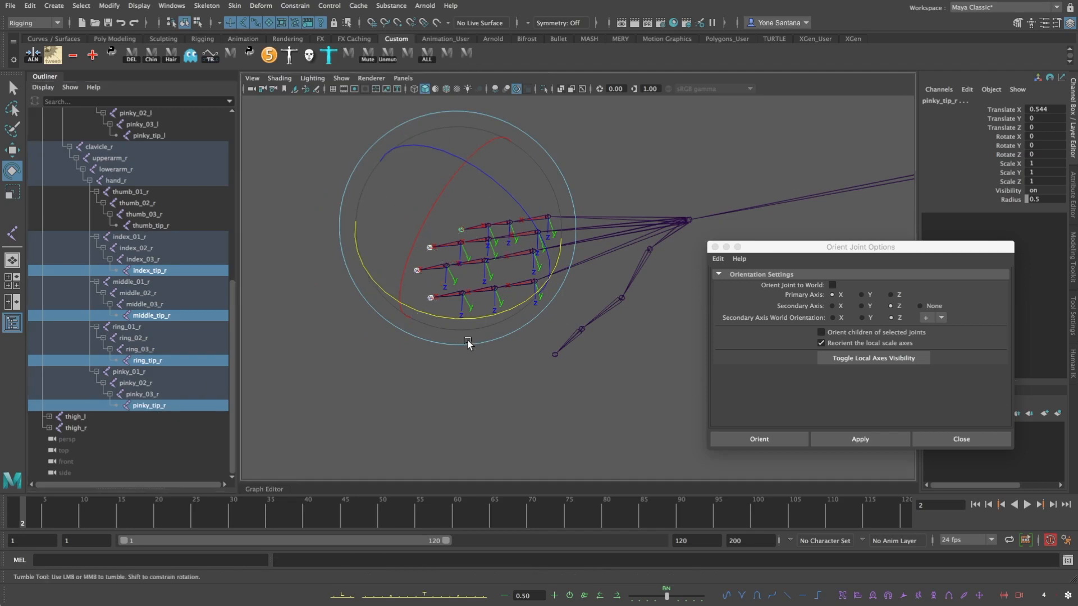
Select index_01_r through index_03_r and examine the direction of their local axes from several angles
{"action": "left_click_drag", "start_coordinate": [468, 345], "coordinate": [393, 264], "text": "alt"}
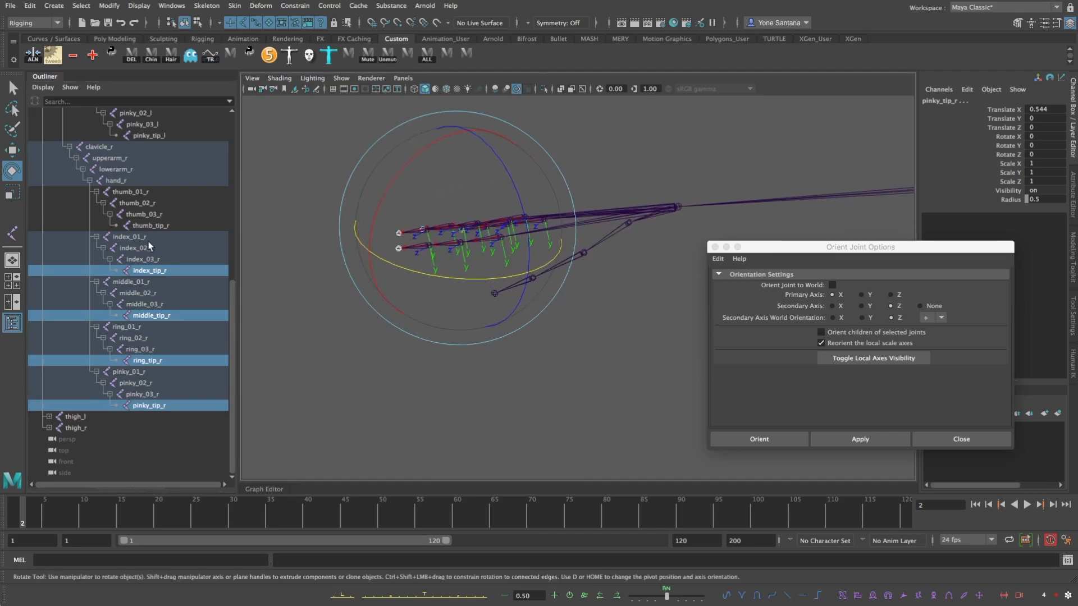
{"action": "left_click", "coordinate": [149, 238]}
{"action": "left_click", "coordinate": [156, 260], "text": "ctrl"}
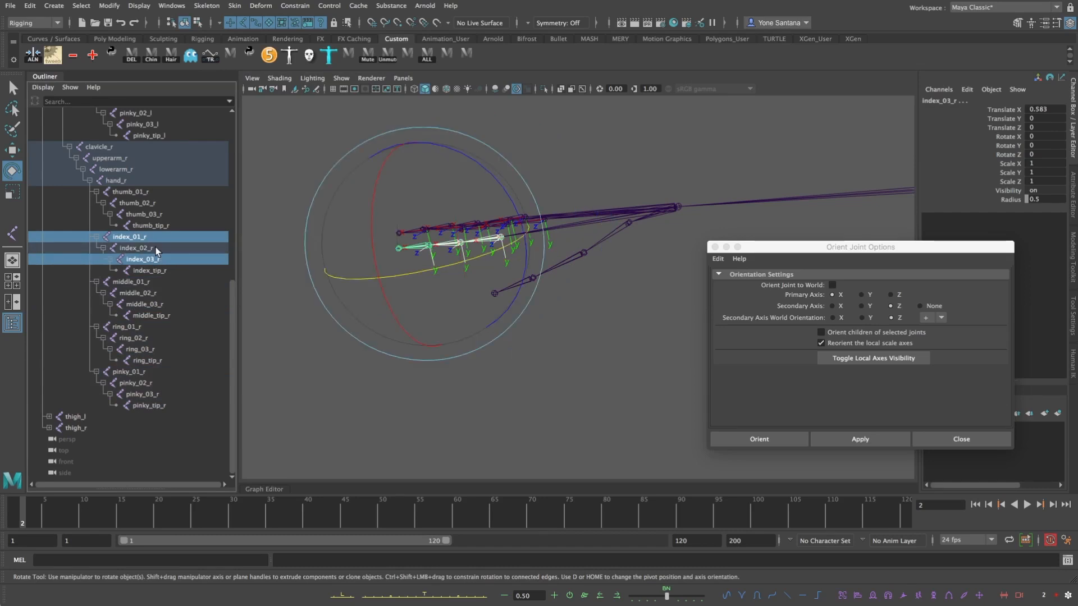
{"action": "left_click", "coordinate": [154, 258], "text": "ctrl"}
{"action": "left_click", "coordinate": [154, 258], "text": "shift"}
{"action": "left_click_drag", "start_coordinate": [452, 280], "coordinate": [446, 308], "text": "alt"}
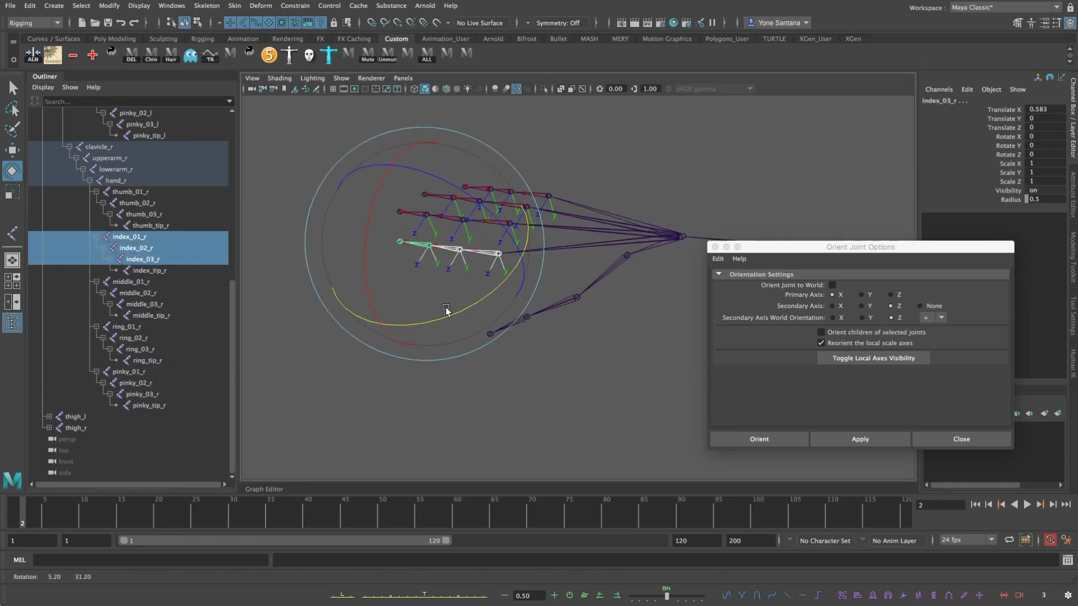
{"action": "right_click_drag", "start_coordinate": [447, 308], "coordinate": [567, 332], "text": "alt"}
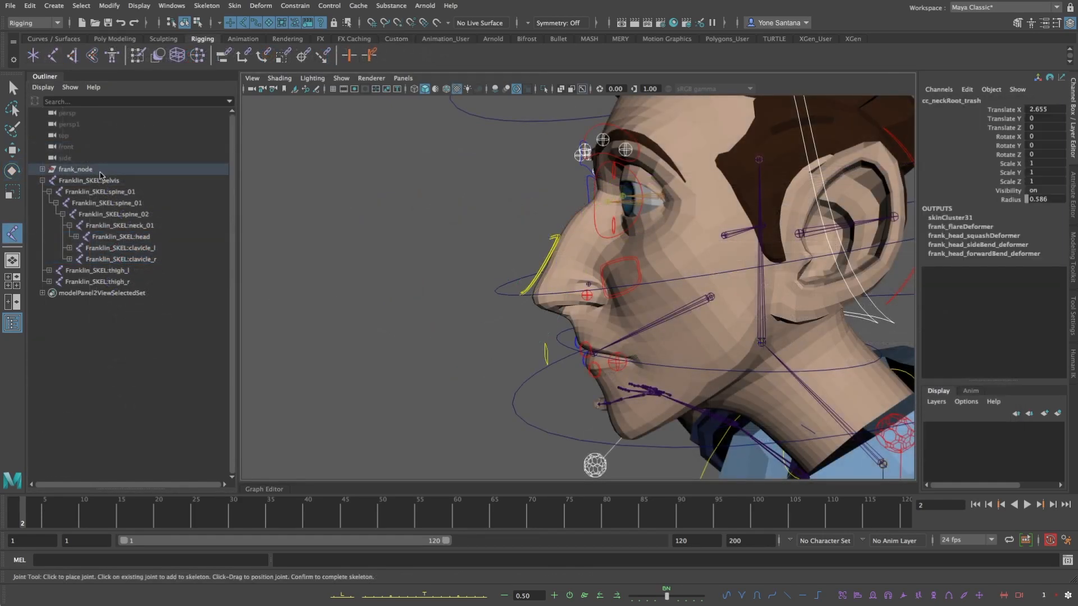
Select frank_node and hide the character's polygon meshes to expose the joints inside the head
{"action": "key", "text": "ctrl+z"}
{"action": "left_click", "coordinate": [60, 169]}
{"action": "key", "text": "alt+1"}
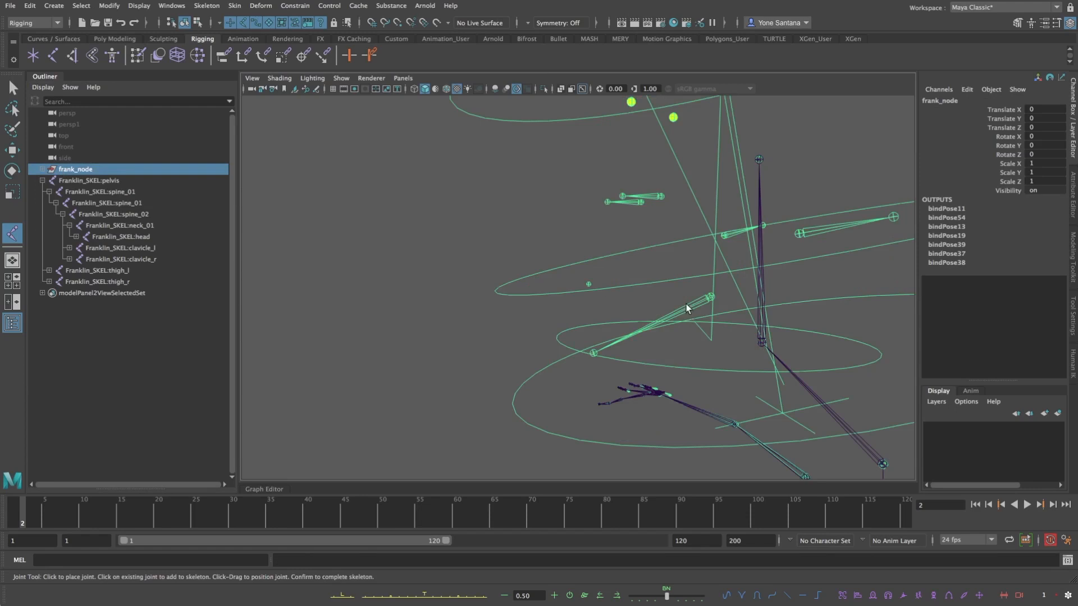
{"action": "right_click_drag", "start_coordinate": [780, 337], "coordinate": [826, 336], "text": "alt"}
{"action": "middle_click_drag", "start_coordinate": [825, 336], "coordinate": [692, 342], "text": "alt"}
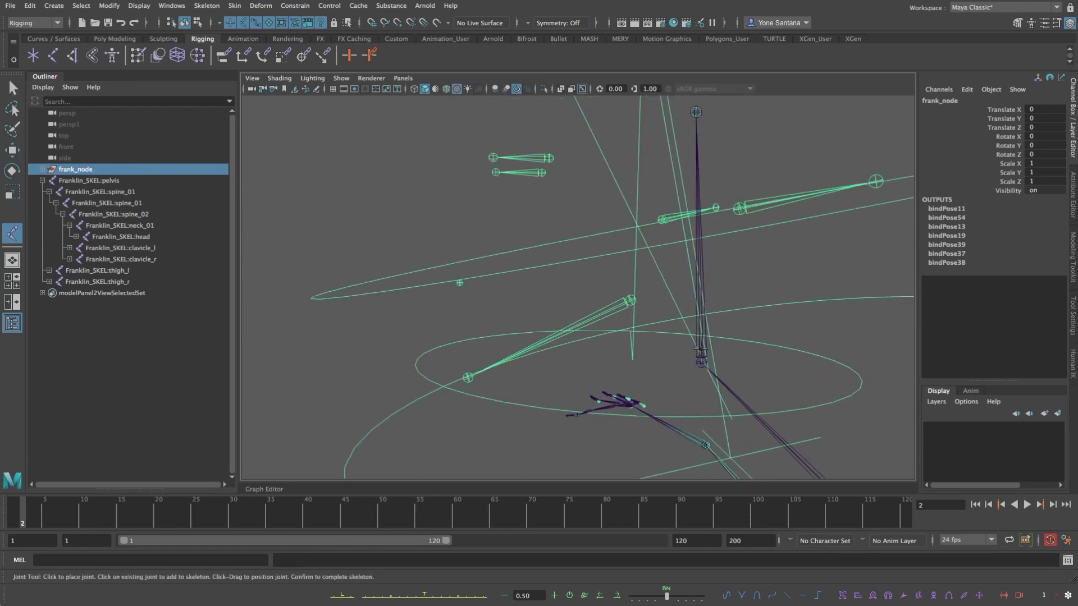
Add an eye joint and eye tip under the Franklin_SKEL head joint, snapped to the rig's existing eye joints
{"action": "key", "text": "w"}
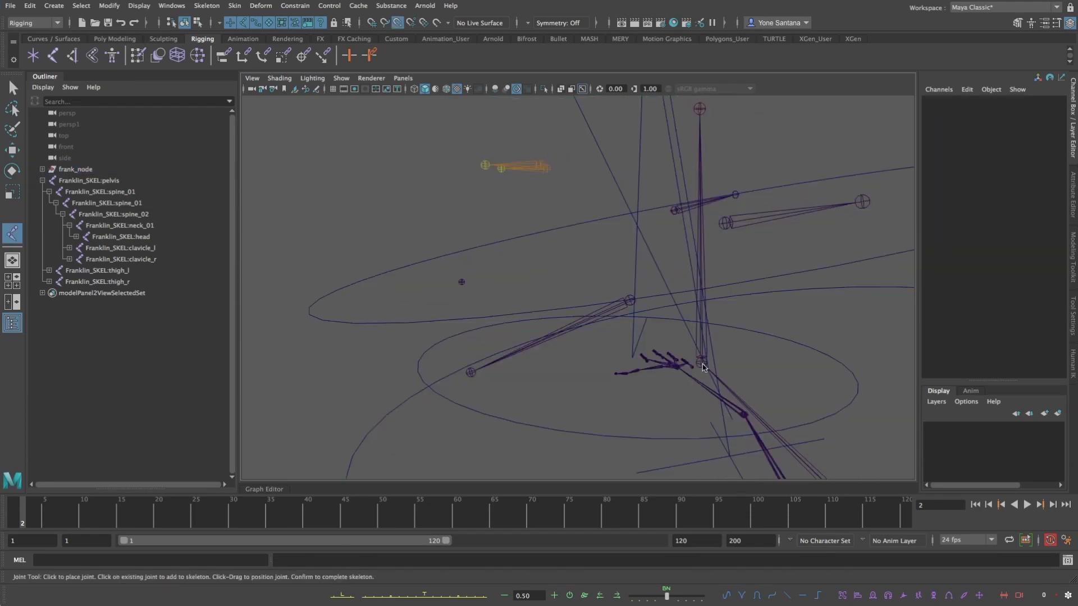
{"action": "left_click", "coordinate": [702, 365]}
{"action": "left_click", "coordinate": [542, 166]}
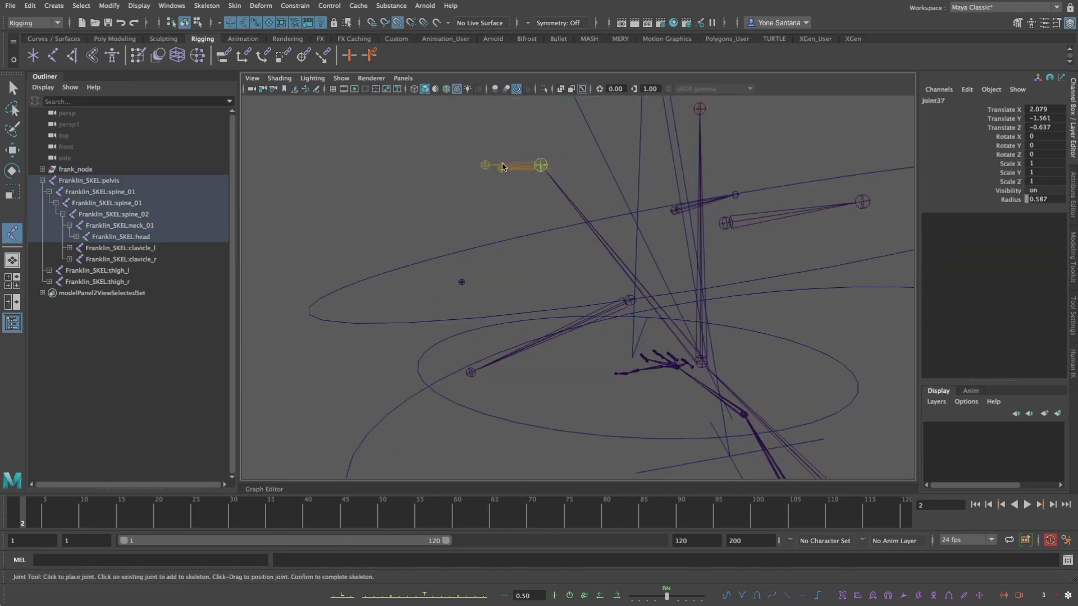
{"action": "left_click", "coordinate": [484, 164]}
Add the other eye's joint and tip under the head joint, snapped to the second pair of rig eye joints
{"action": "left_click_drag", "start_coordinate": [582, 207], "coordinate": [587, 239], "text": "alt"}
{"action": "key", "text": "v"}
{"action": "left_click", "coordinate": [714, 423]}
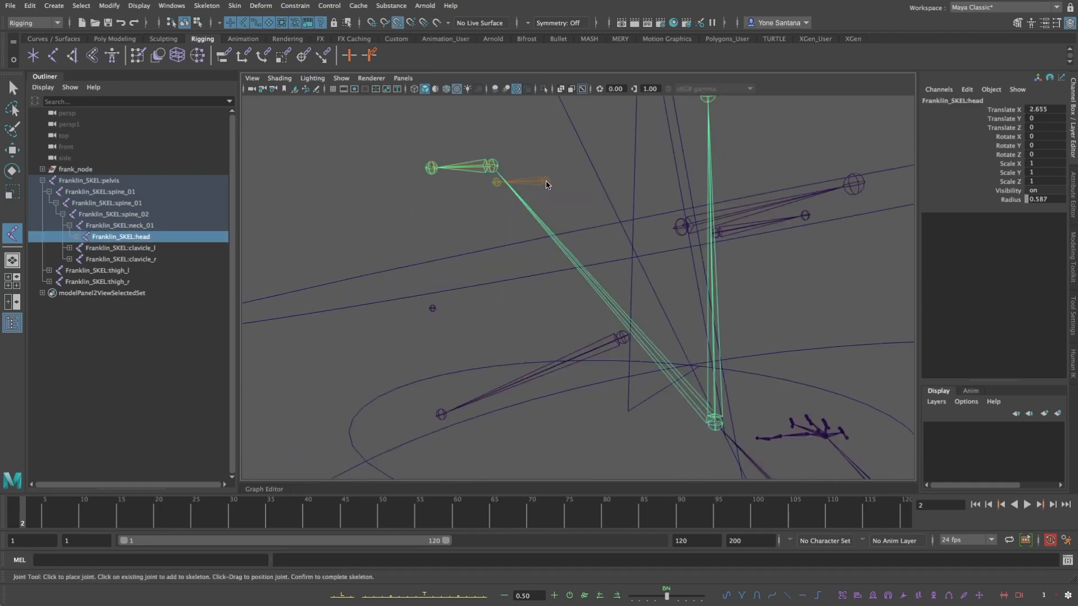
{"action": "left_click", "coordinate": [546, 181]}
{"action": "left_click", "coordinate": [496, 182]}
{"action": "left_click_drag", "start_coordinate": [547, 293], "coordinate": [581, 304], "text": "alt"}
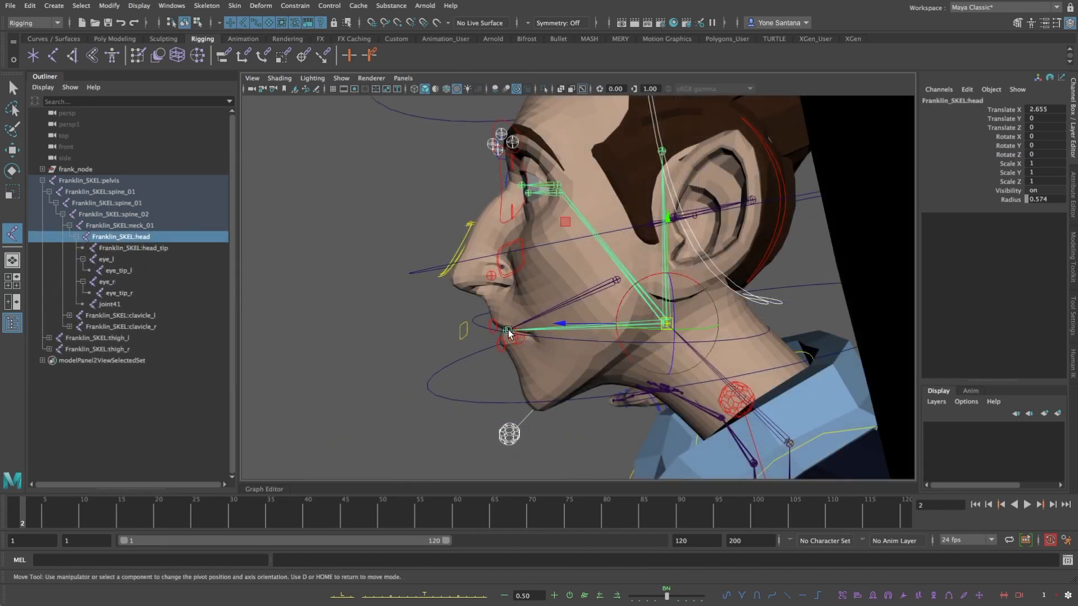
Place a jaw joint under the head joint, hide the polygon meshes, and snap the joint to the rig's jaw pivot
{"action": "left_click", "coordinate": [507, 330]}
{"action": "left_click_drag", "start_coordinate": [510, 330], "coordinate": [617, 279]}
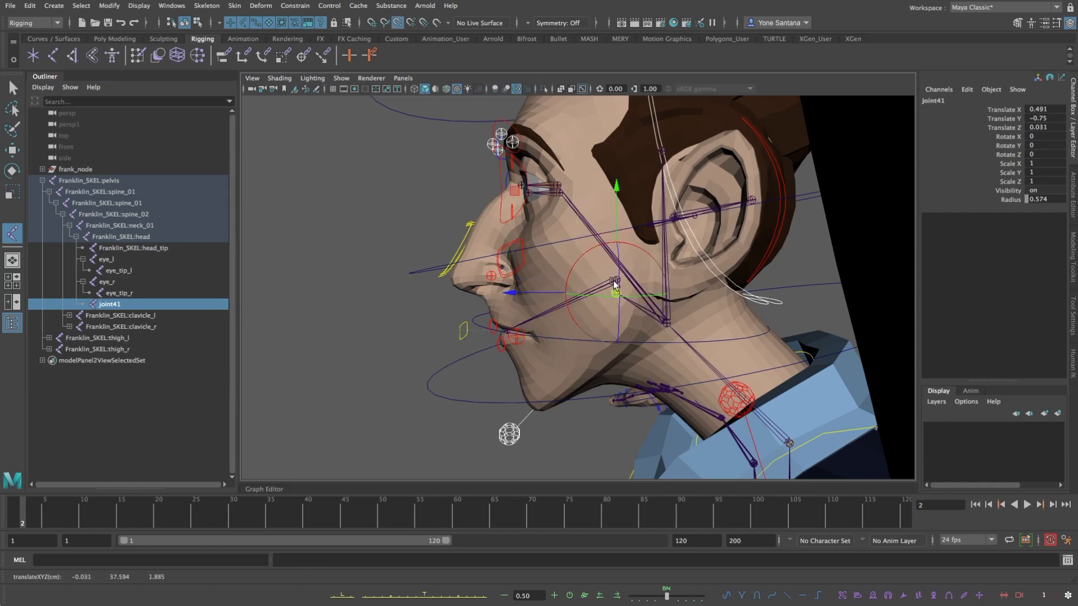
{"action": "left_click", "coordinate": [341, 78]}
{"action": "left_click", "coordinate": [362, 194]}
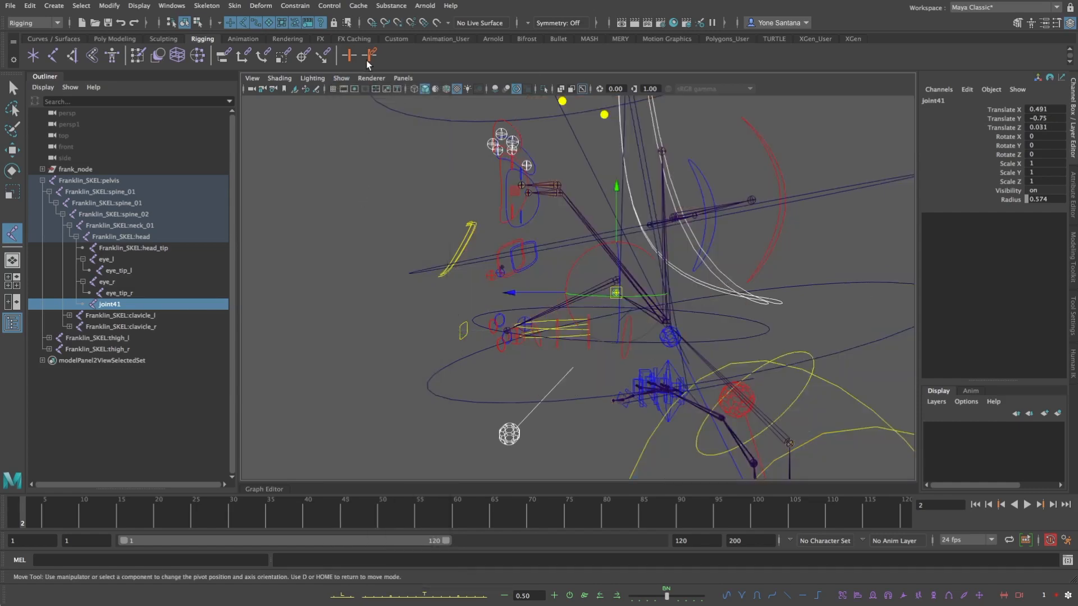
{"action": "key", "text": "v"}
{"action": "left_click_drag", "start_coordinate": [616, 295], "coordinate": [618, 287]}
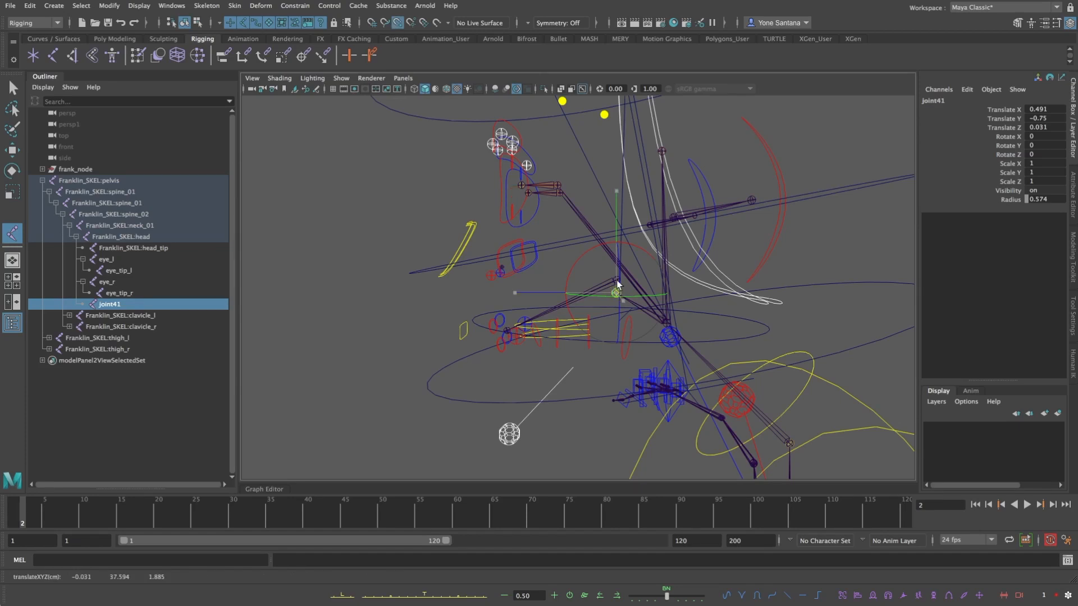
{"action": "left_click_drag", "start_coordinate": [618, 287], "coordinate": [618, 280]}
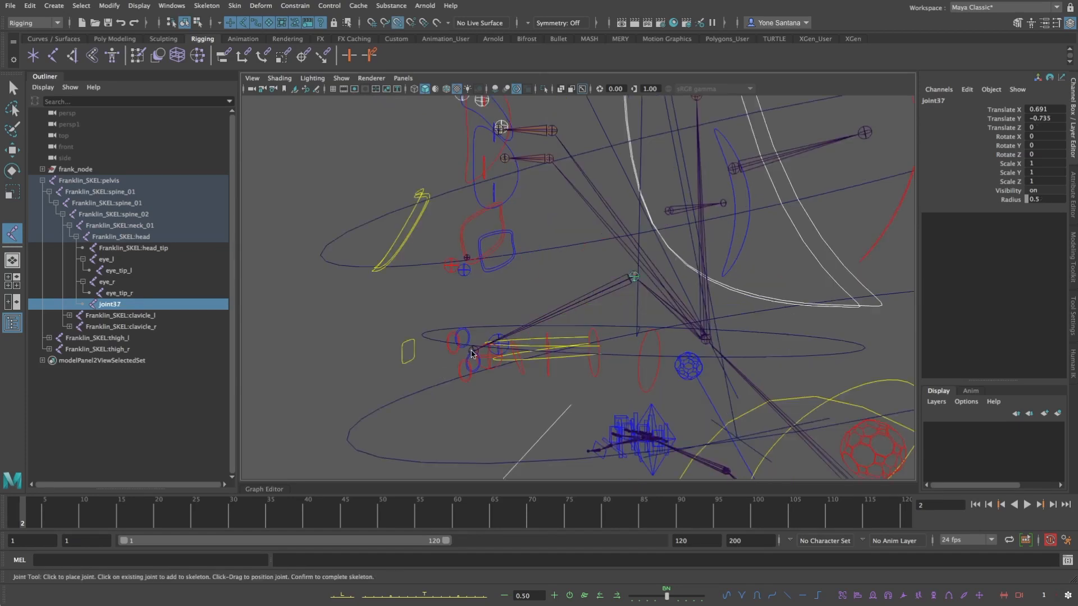
Add an end joint at the mouth snapped to the rig's jaw end, and name the chain jaw and jaw_tip
{"action": "left_click", "coordinate": [471, 353]}
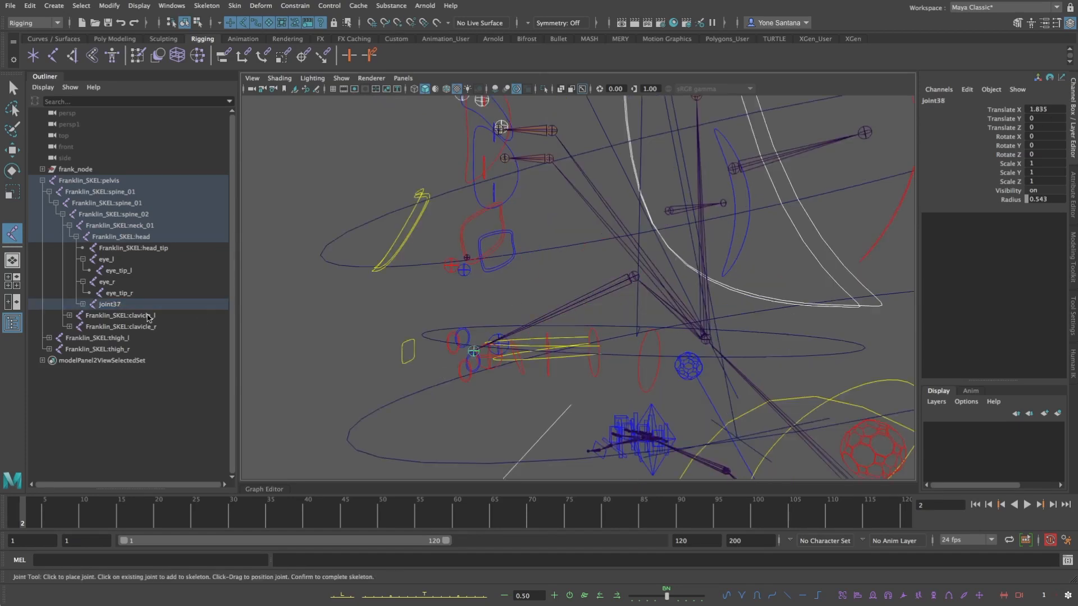
{"action": "double_click", "coordinate": [124, 305]}
{"action": "type", "text": "jaw_tip"}
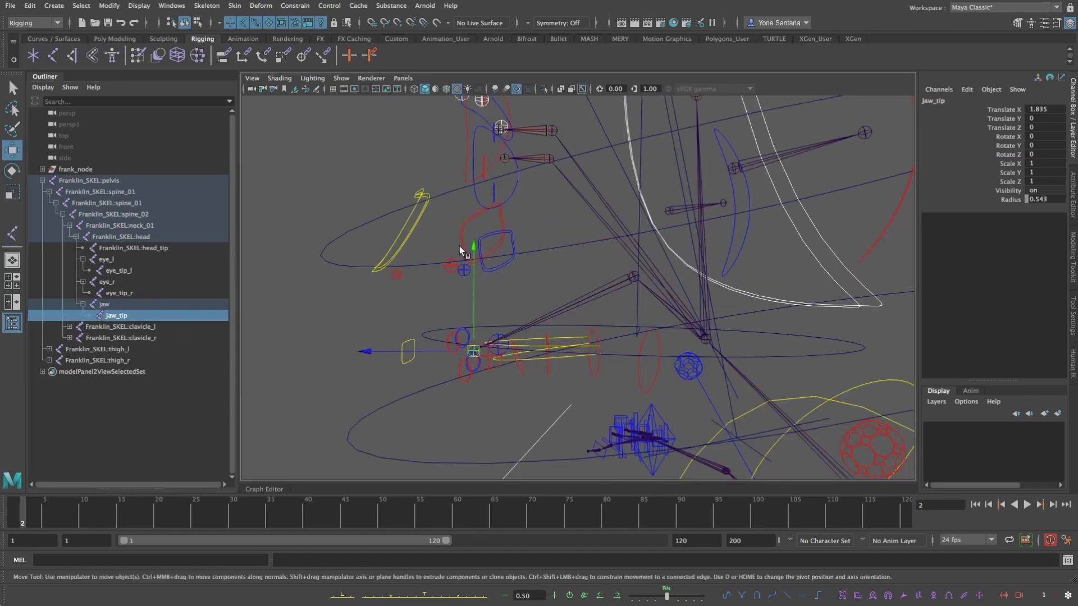
Show the polygon meshes again and move jaw_tip down to the character's chin
{"action": "left_click_drag", "start_coordinate": [473, 251], "coordinate": [435, 359]}
{"action": "left_click", "coordinate": [341, 78]}
{"action": "left_click", "coordinate": [341, 195]}
{"action": "middle_click_drag", "start_coordinate": [402, 356], "coordinate": [400, 312], "text": "alt"}
{"action": "left_click_drag", "start_coordinate": [400, 312], "coordinate": [441, 354]}
{"action": "mouse_move", "coordinate": [440, 377]}
{"action": "left_mouse_down", "text": "alt"}
{"action": "mouse_move", "coordinate": [550, 381]}
{"action": "mouse_move", "coordinate": [434, 384]}
{"action": "left_mouse_up", "text": "alt"}
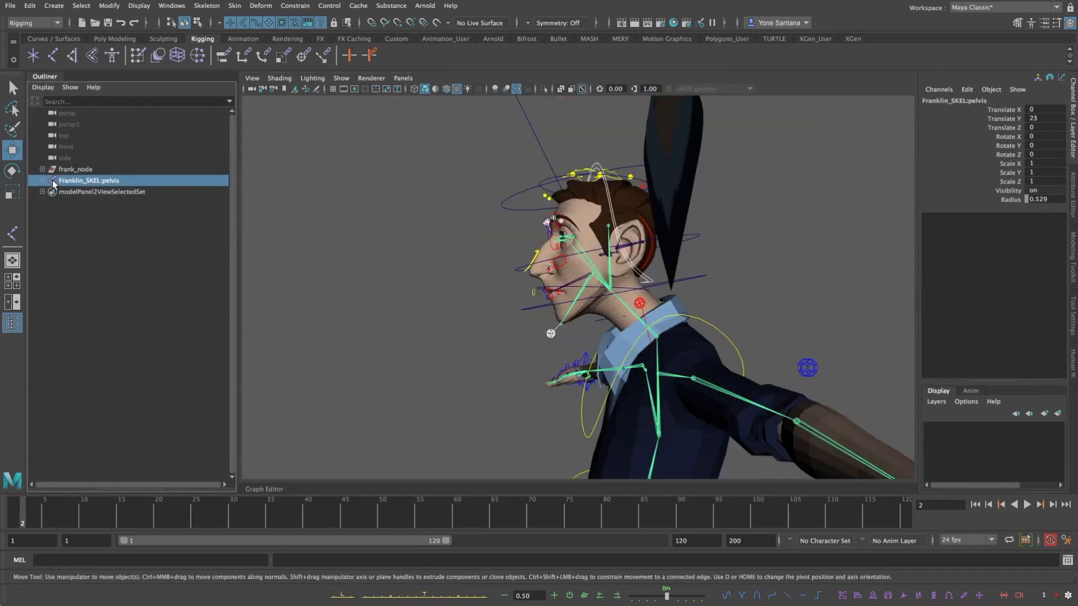
Select every joint from Franklin_SKEL:pelvis through toe_tip_r and export the selection as Franklin_SKEL.ma in Maya ASCII format to the export folder
{"action": "left_click", "coordinate": [43, 181], "text": "shift"}
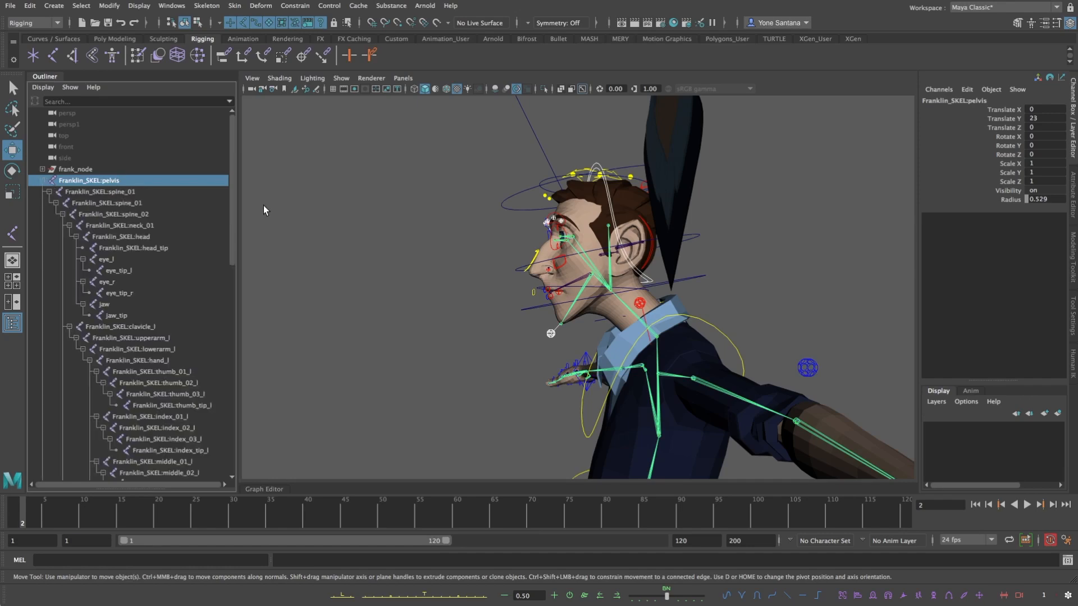
{"action": "scroll", "coordinate": [191, 259], "scroll_direction": "down", "scroll_amount": 15}
{"action": "left_click", "coordinate": [127, 461], "text": "shift"}
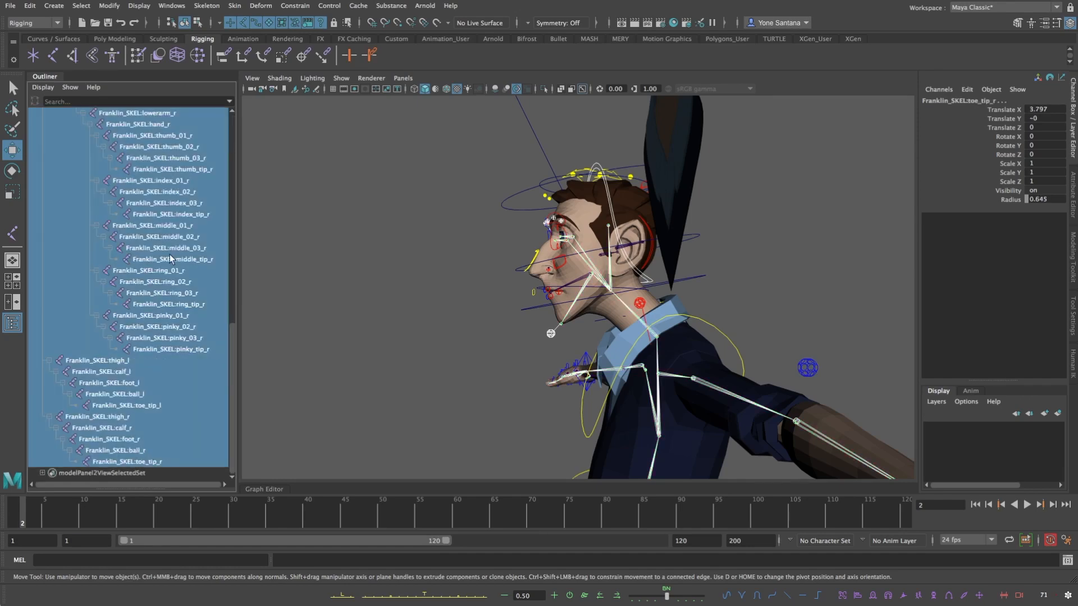
{"action": "left_click_drag", "start_coordinate": [705, 345], "coordinate": [842, 359], "text": "alt"}
{"action": "right_click_drag", "start_coordinate": [842, 359], "coordinate": [664, 376], "text": "alt"}
{"action": "middle_click_drag", "start_coordinate": [659, 383], "coordinate": [651, 278], "text": "alt"}
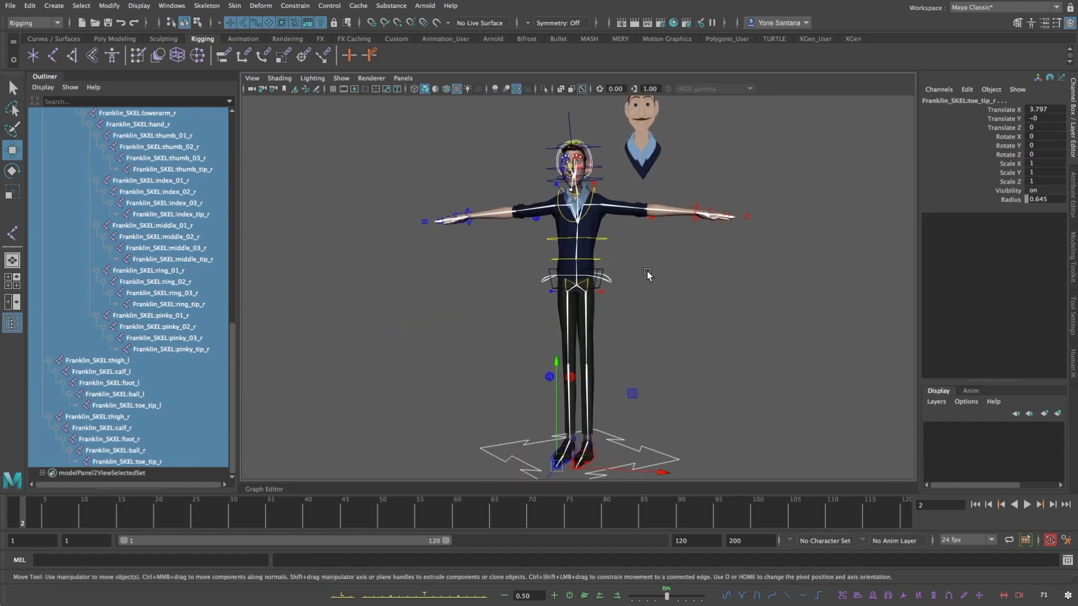
{"action": "left_click", "coordinate": [14, 7]}
{"action": "left_click", "coordinate": [49, 163]}
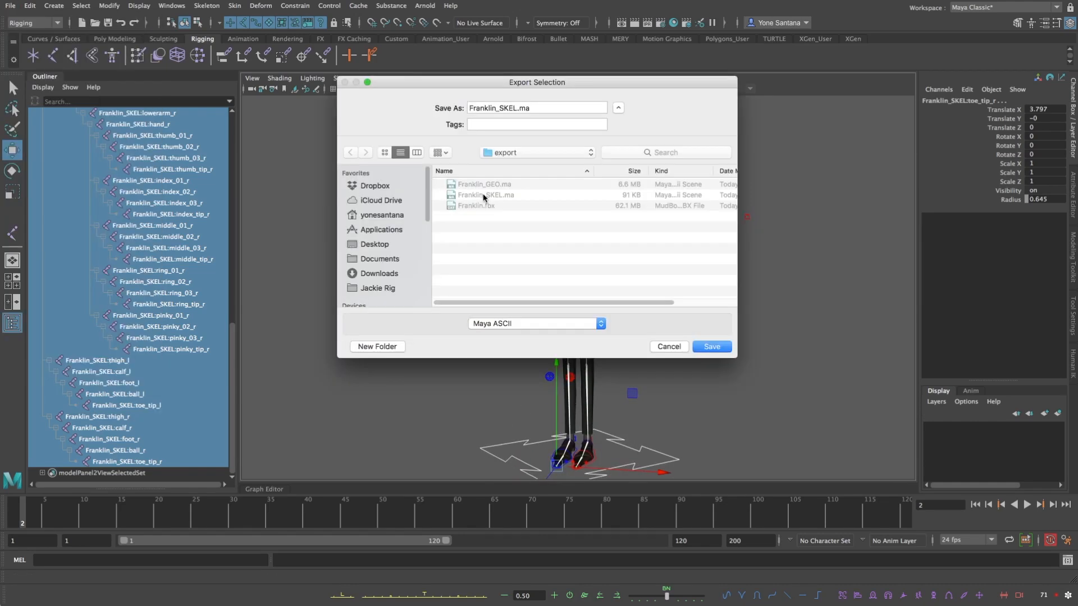
{"action": "left_click", "coordinate": [723, 347]}
{"action": "key", "text": "w"}
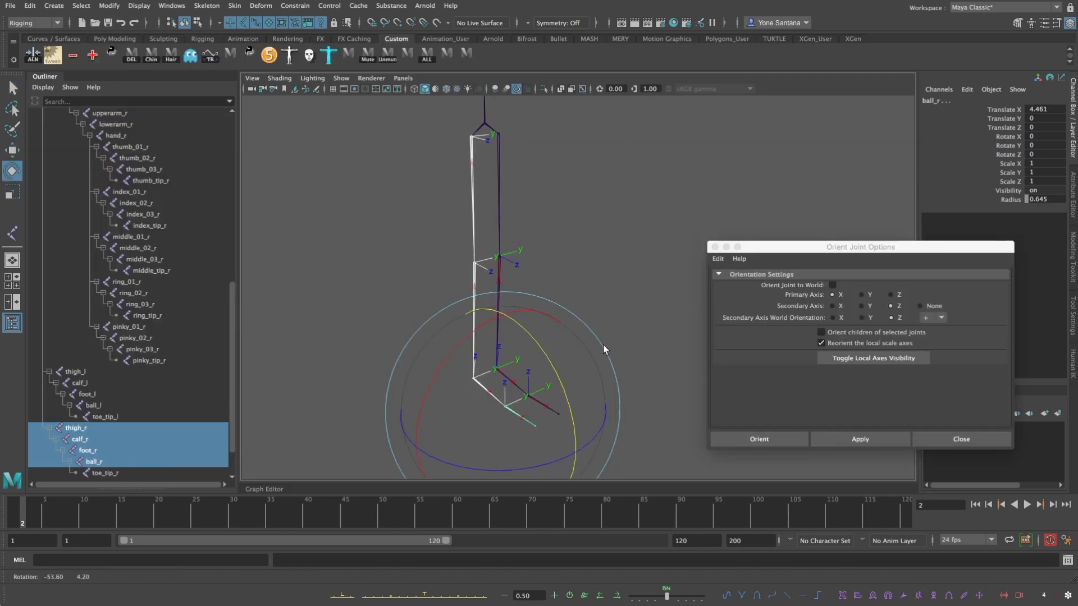
Reorient the right leg joints thigh_r to ball_r with the secondary axis world orientation set to negative Z, test-rotating them and undoing each rotation
{"action": "left_click_drag", "start_coordinate": [603, 344], "coordinate": [581, 325]}
{"action": "key", "text": "super+z"}
{"action": "left_click", "coordinate": [941, 318]}
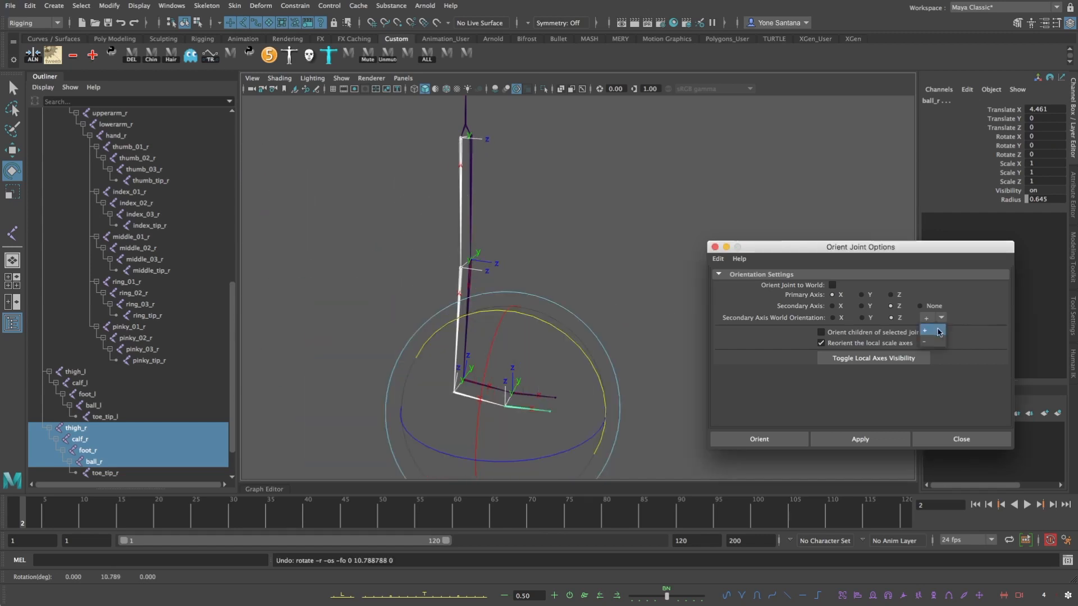
{"action": "left_click", "coordinate": [934, 339]}
{"action": "left_click", "coordinate": [860, 439]}
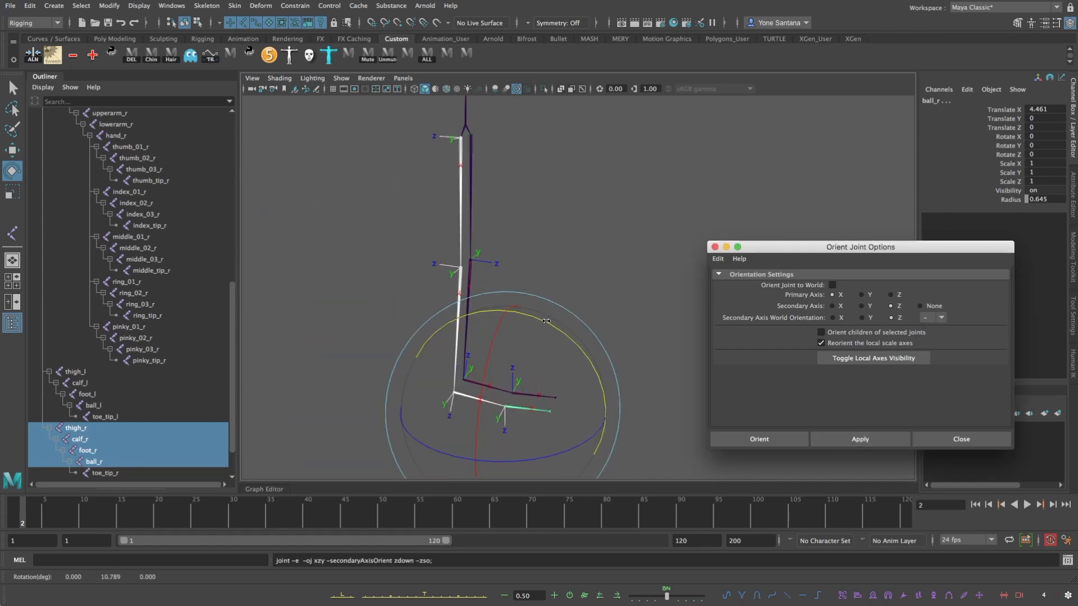
{"action": "left_click_drag", "start_coordinate": [546, 321], "coordinate": [505, 267]}
{"action": "key", "text": "super+z"}
Add thigh_l to the selected right leg joints and rotate both legs together to check their mirrored behavior
{"action": "left_click", "coordinate": [532, 188], "text": "shift"}
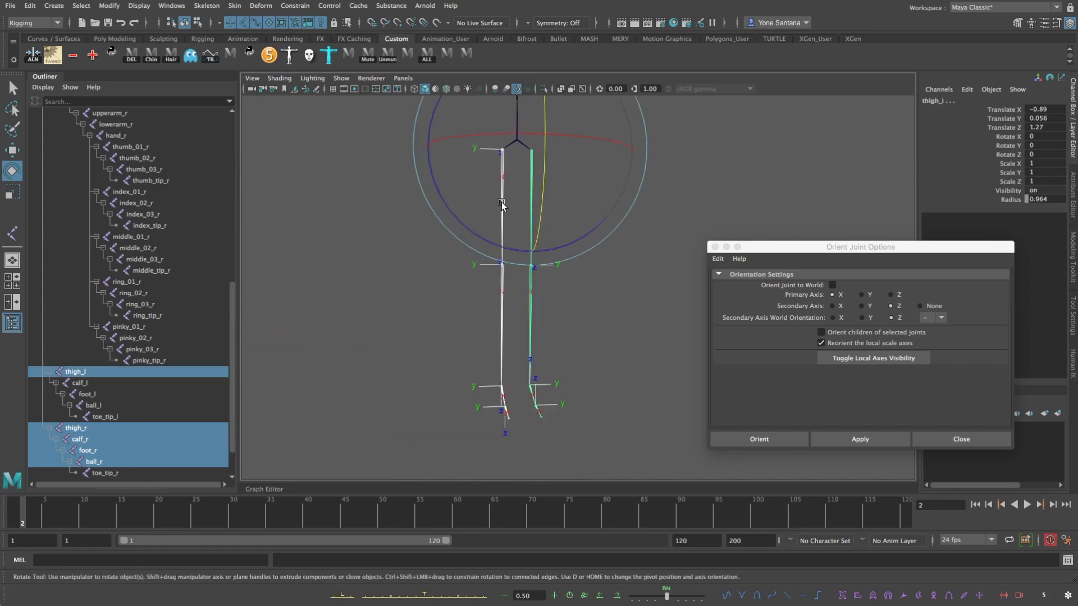
{"action": "left_click", "coordinate": [614, 258]}
{"action": "left_click_drag", "start_coordinate": [567, 194], "coordinate": [557, 256]}
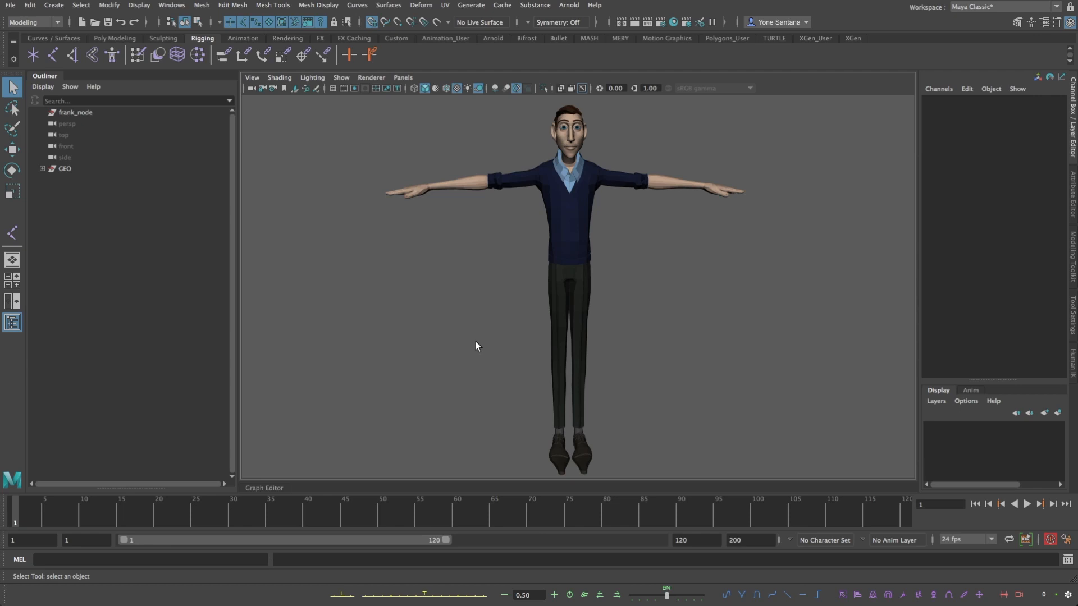
Import Franklin_SKEL.ma from the export folder into the character geometry scene and expand the full pelvis joint hierarchy
{"action": "key", "text": "ctrl+i"}
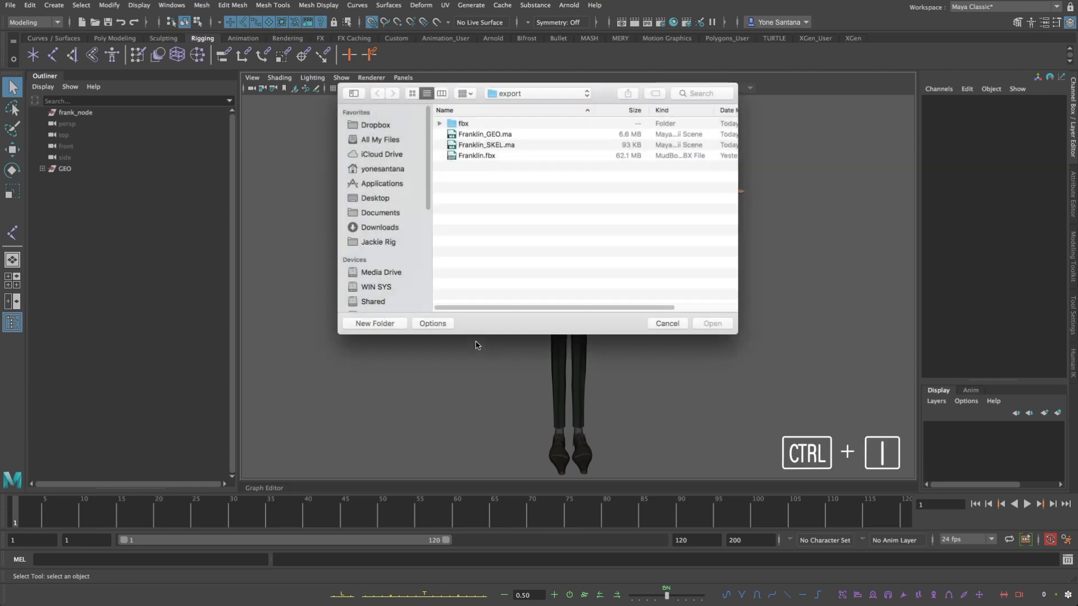
{"action": "double_click", "coordinate": [505, 146]}
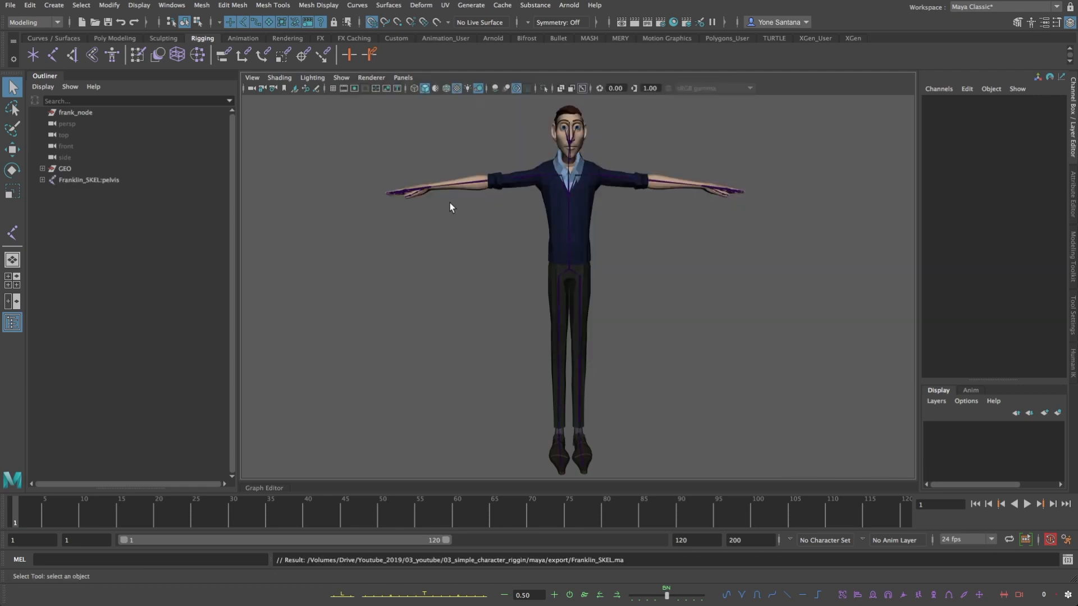
{"action": "left_click", "coordinate": [46, 180]}
{"action": "left_click", "coordinate": [42, 180], "text": "shift"}
{"action": "left_click", "coordinate": [42, 178]}
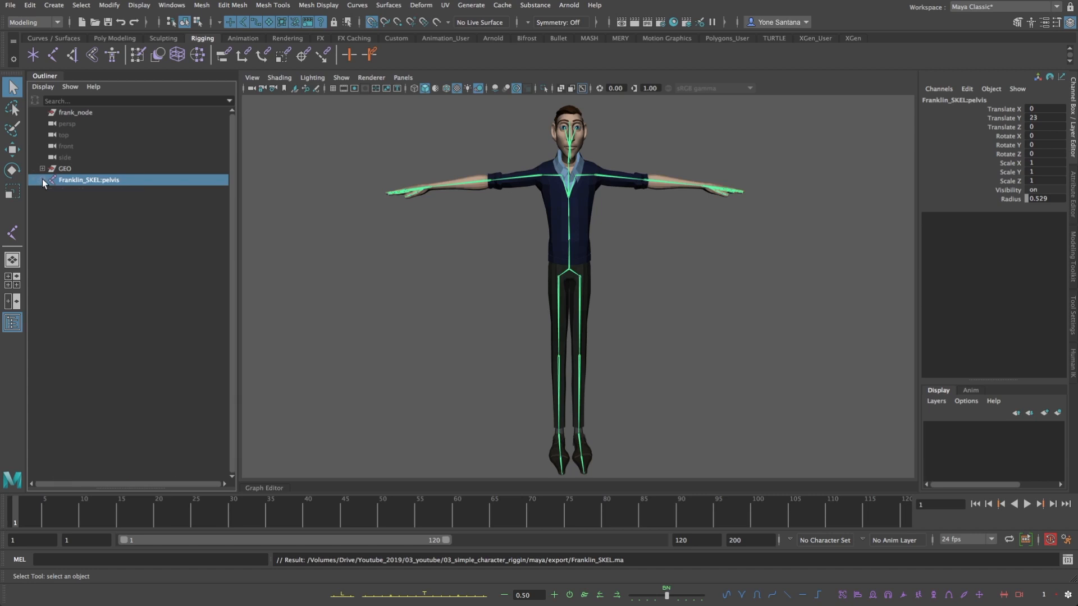
{"action": "left_click", "coordinate": [42, 178], "text": "shift"}
Delete the Franklin_SKEL namespace in the Namespace Editor, moving its contents to root, and collapse the pelvis hierarchy
{"action": "left_click", "coordinate": [172, 5]}
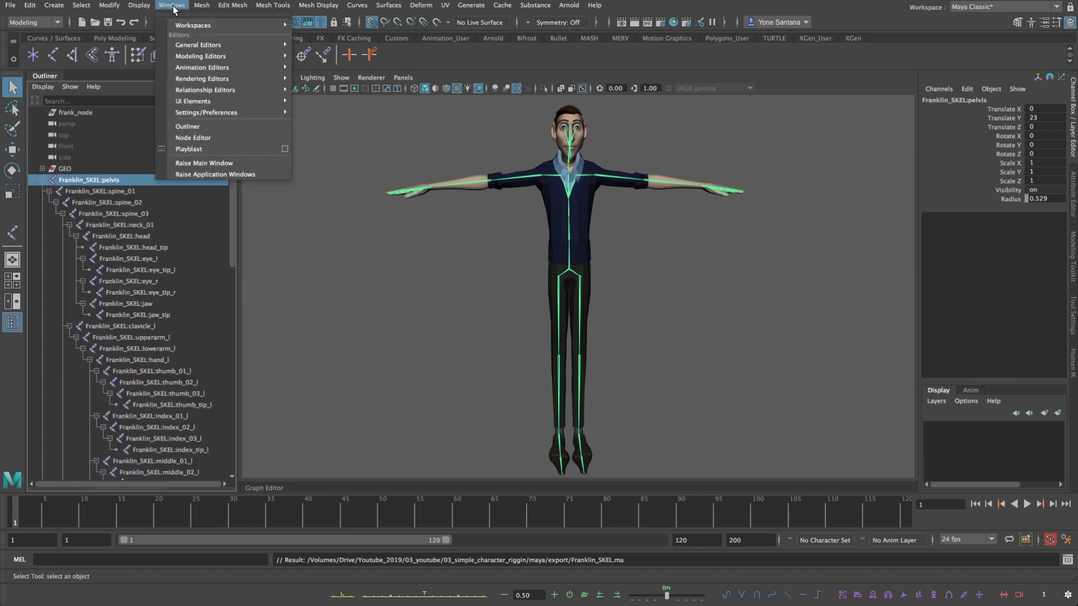
{"action": "mouse_move", "coordinate": [269, 47]}
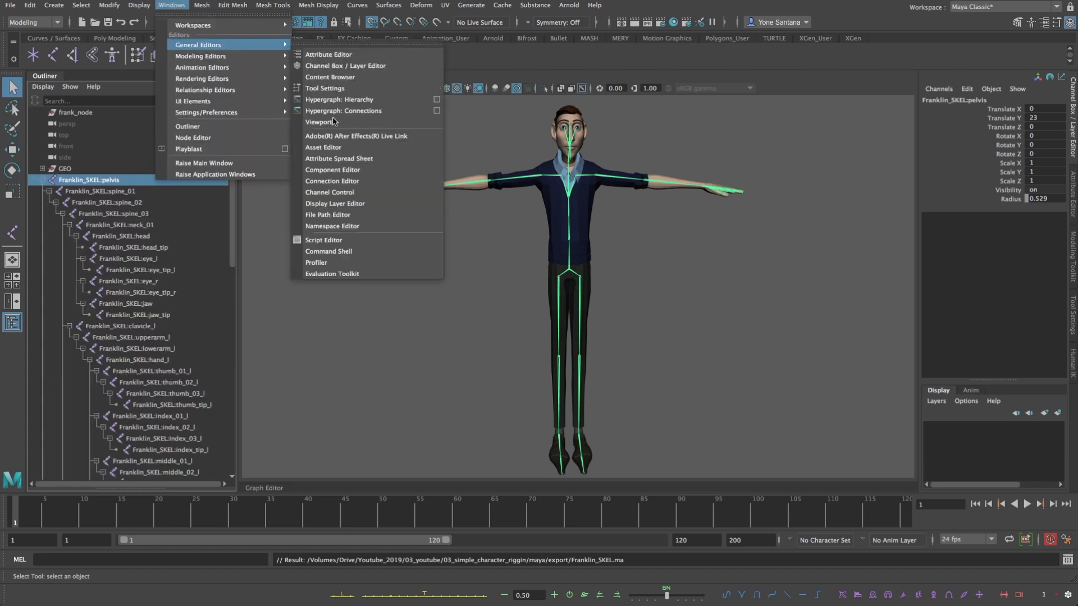
{"action": "left_click", "coordinate": [344, 226]}
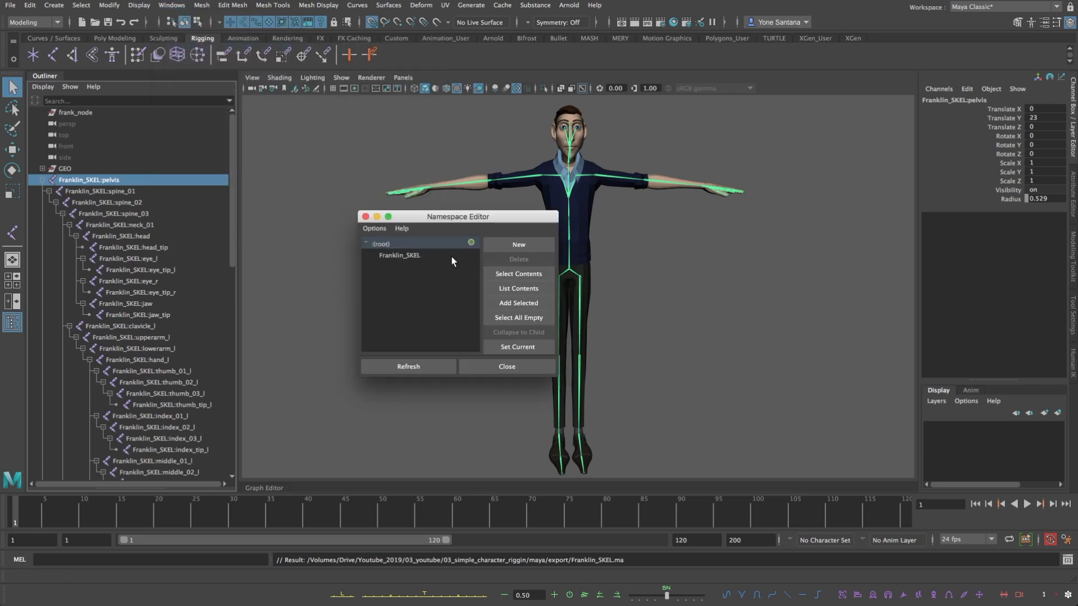
{"action": "left_click", "coordinate": [399, 255]}
{"action": "left_click", "coordinate": [534, 254]}
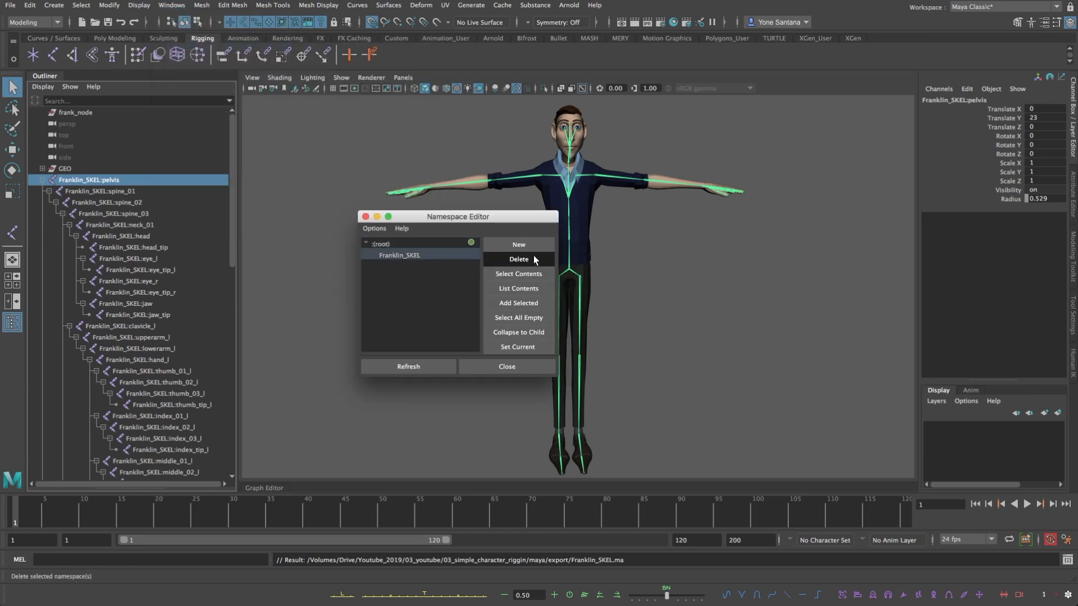
{"action": "left_click", "coordinate": [455, 305]}
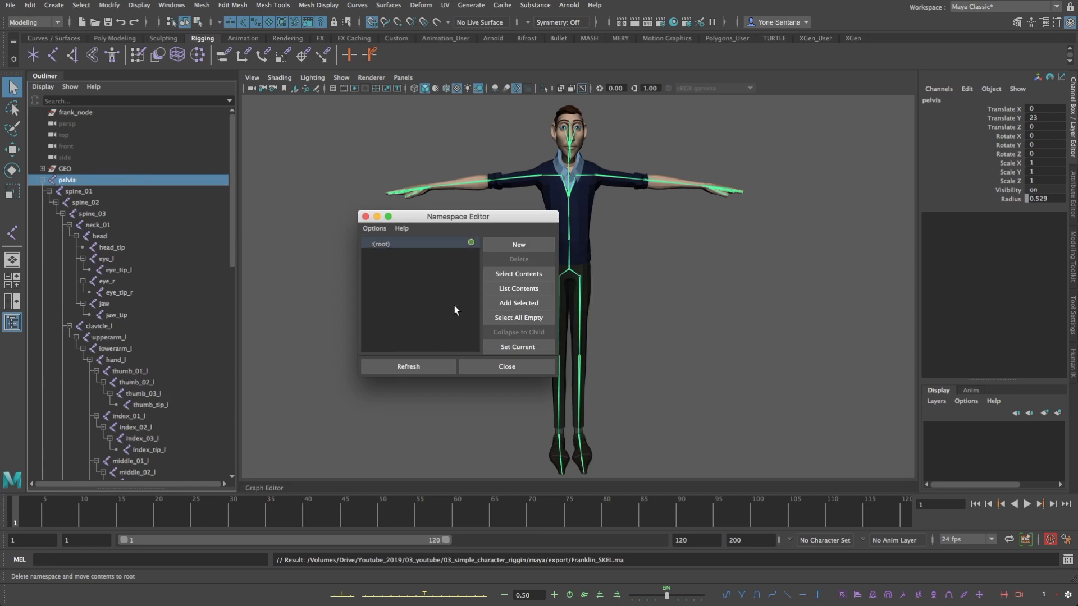
{"action": "left_click", "coordinate": [43, 180]}
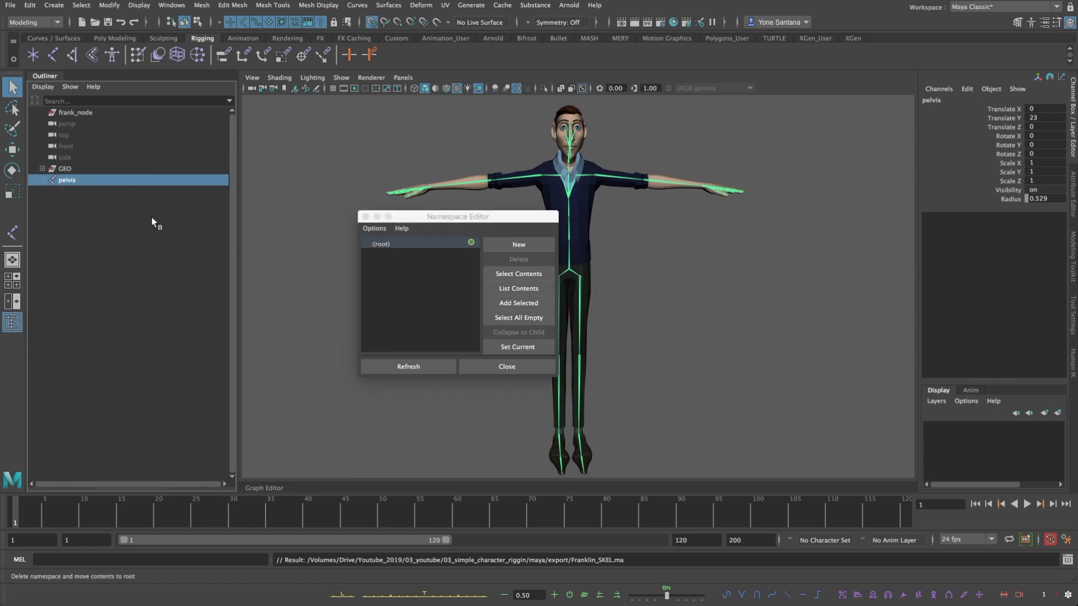
{"action": "left_click", "coordinate": [365, 217]}
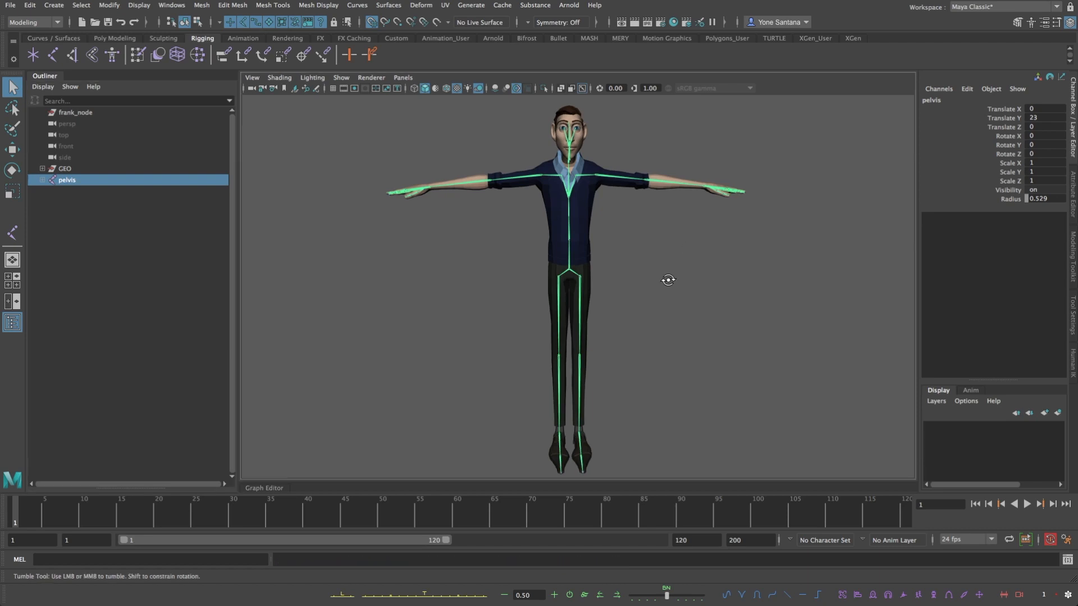
Bind GEO to the pelvis joint hierarchy using the Closest distance method, Classic linear skinning and 2 max influences
{"action": "mouse_move", "coordinate": [666, 279]}
{"action": "left_mouse_down", "text": "alt"}
{"action": "mouse_move", "coordinate": [601, 276]}
{"action": "mouse_move", "coordinate": [705, 272]}
{"action": "mouse_move", "coordinate": [687, 255]}
{"action": "mouse_move", "coordinate": [686, 276]}
{"action": "left_mouse_up", "text": "alt"}
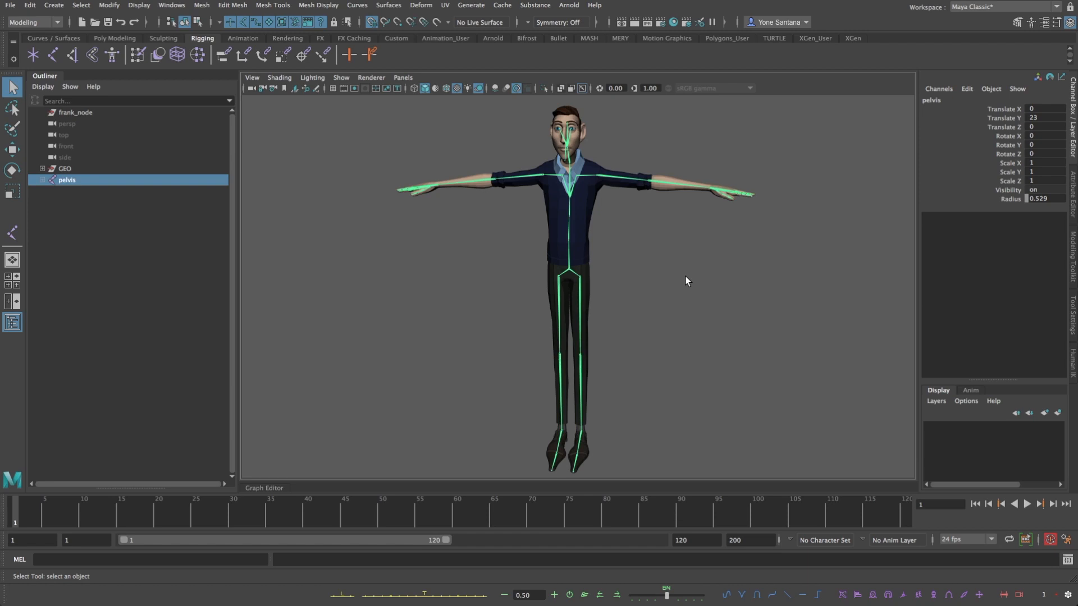
{"action": "left_click", "coordinate": [77, 170], "text": "ctrl"}
{"action": "left_click", "coordinate": [55, 23]}
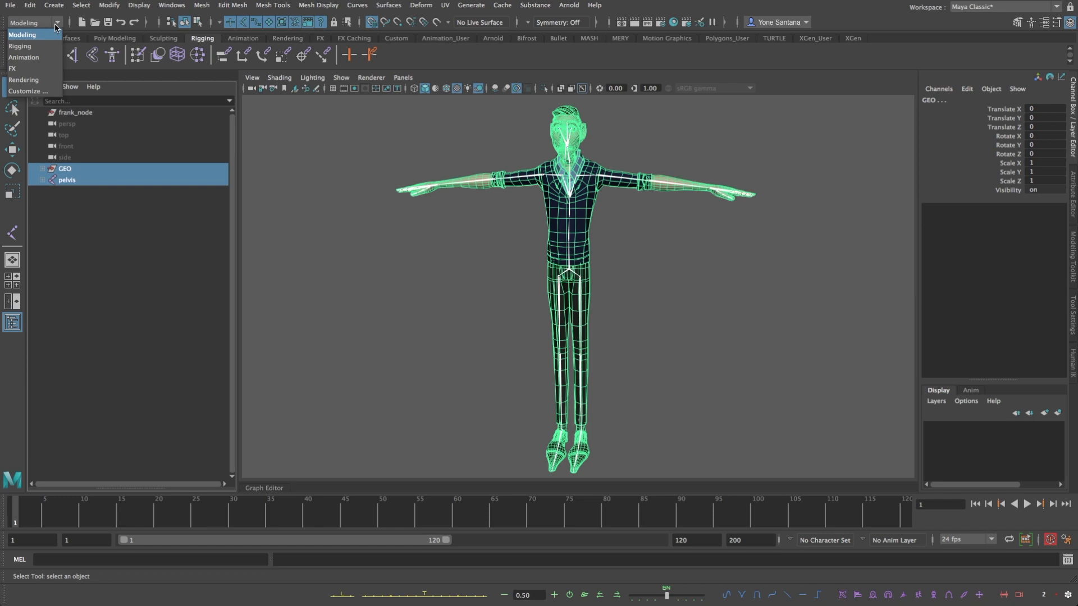
{"action": "left_click", "coordinate": [31, 47]}
{"action": "left_click", "coordinate": [234, 6]}
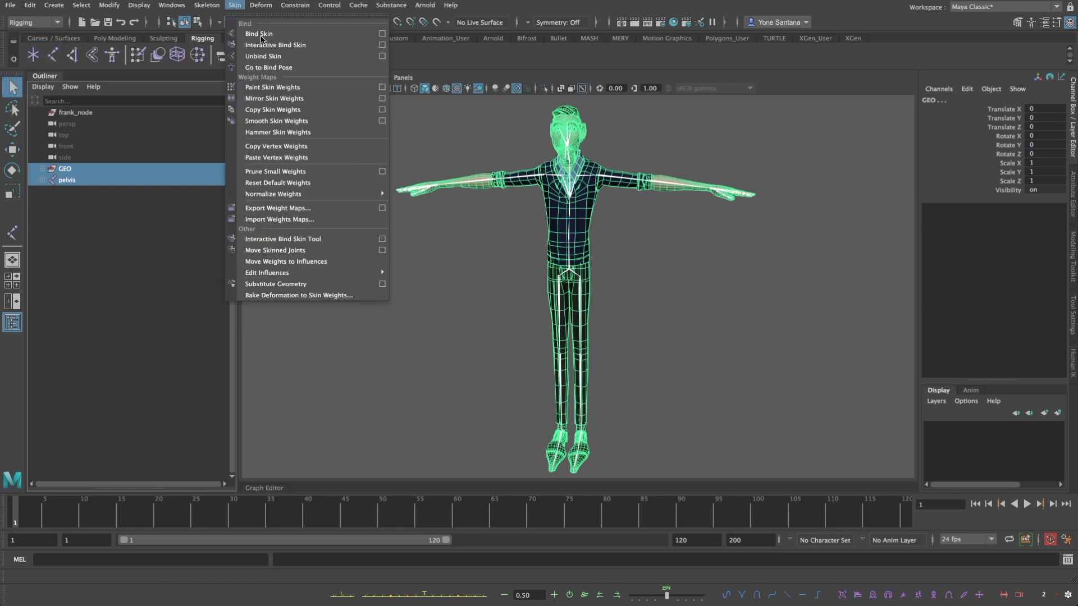
{"action": "left_click", "coordinate": [382, 34]}
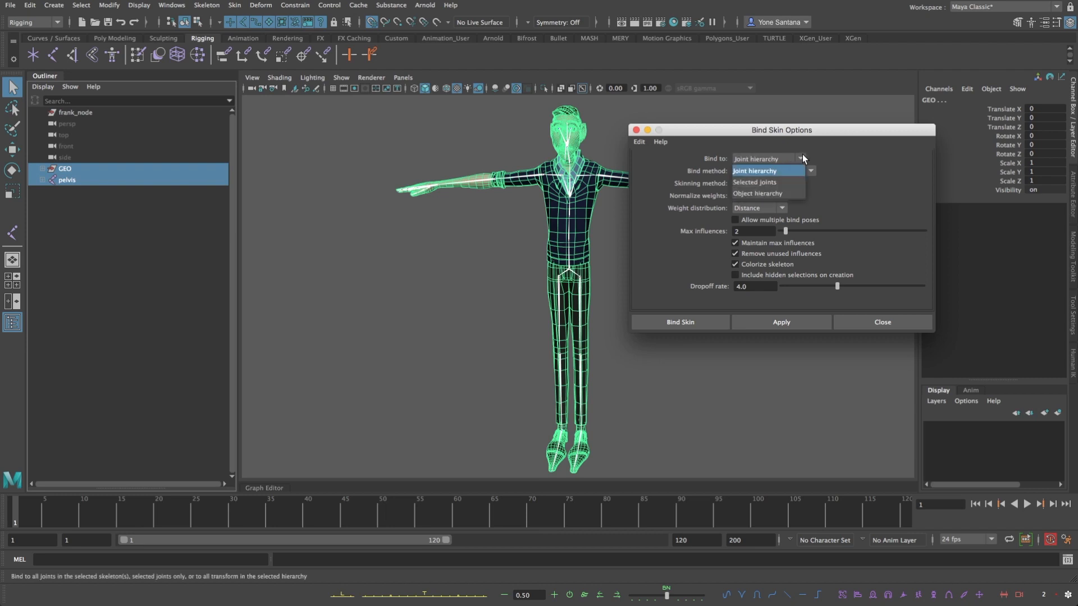
{"action": "left_click", "coordinate": [754, 231]}
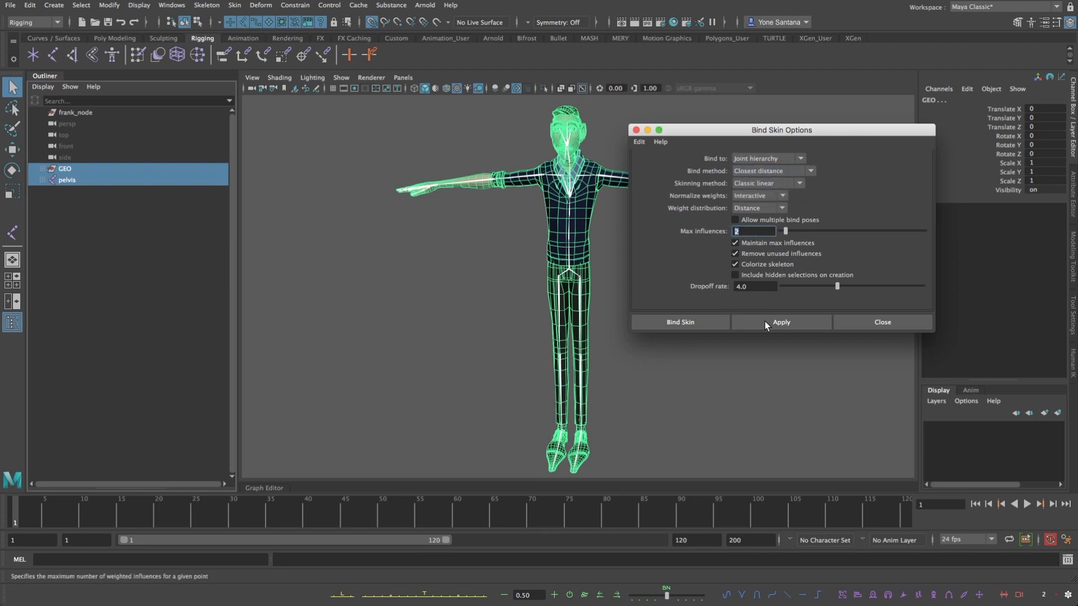
{"action": "left_click", "coordinate": [714, 324]}
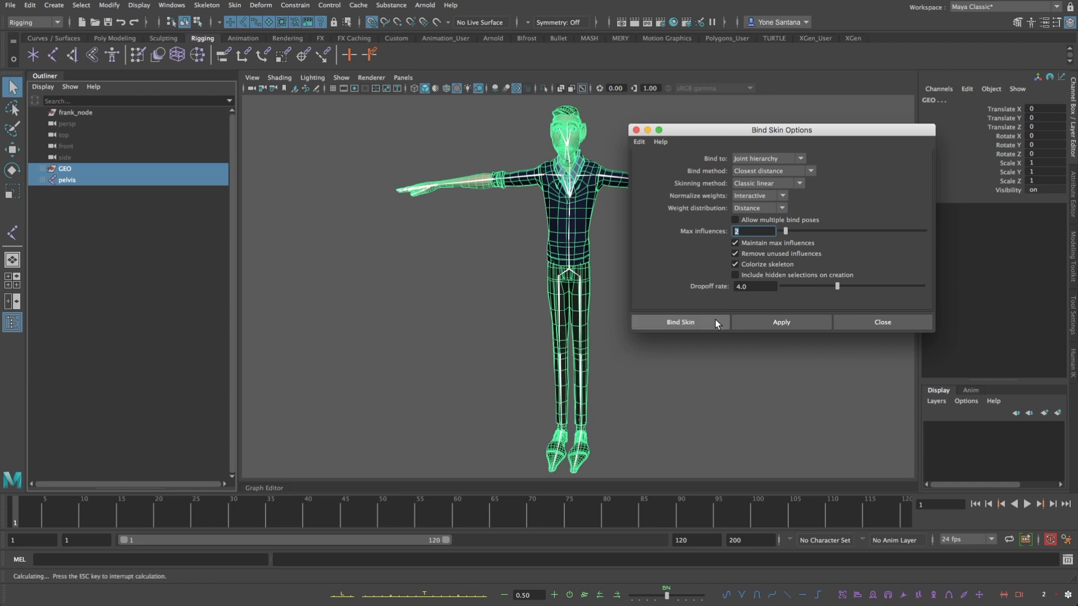
{"action": "left_click", "coordinate": [715, 320]}
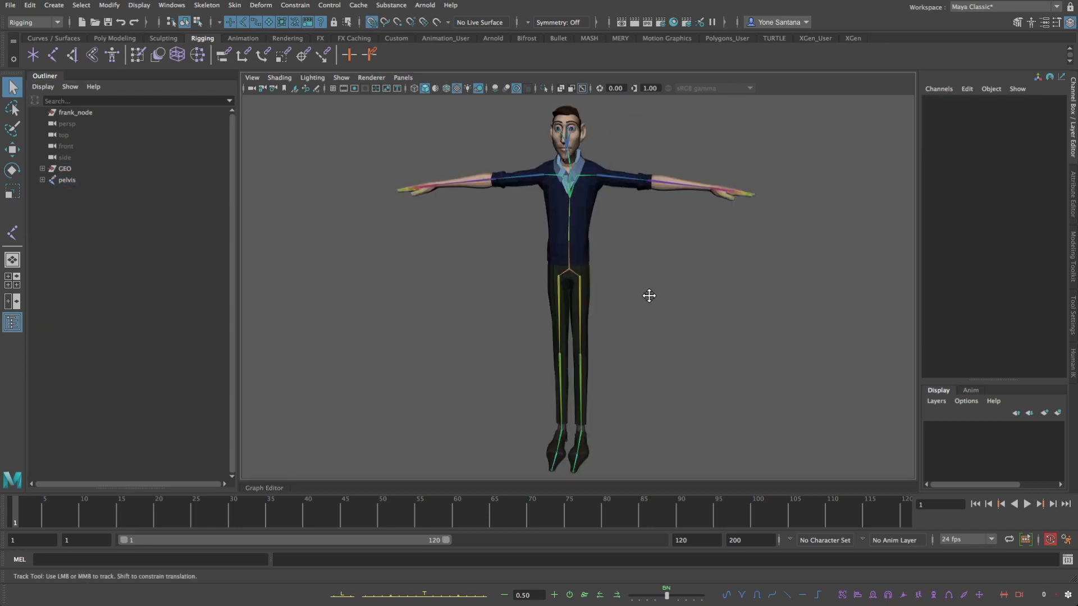
Test the skin binding by rotating upperarm_l and lowerarm_l in turn, undoing each rotation
{"action": "middle_click_drag", "start_coordinate": [649, 296], "coordinate": [624, 274], "text": "alt"}
{"action": "left_click", "coordinate": [623, 262]}
{"action": "key", "text": "e"}
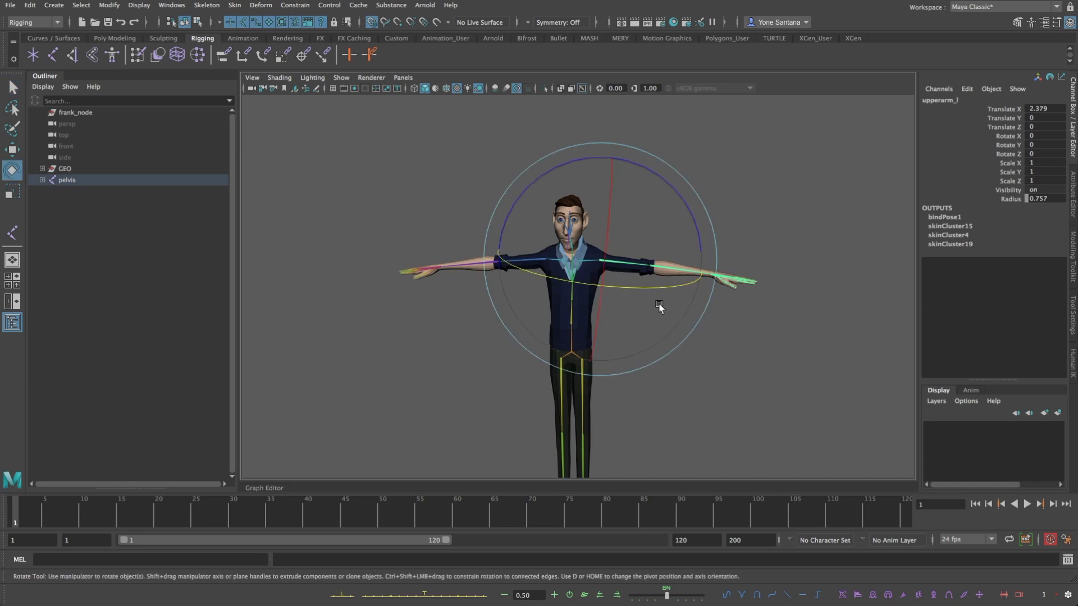
{"action": "left_click_drag", "start_coordinate": [659, 304], "coordinate": [662, 281], "text": "alt"}
{"action": "left_click_drag", "start_coordinate": [666, 186], "coordinate": [633, 173]}
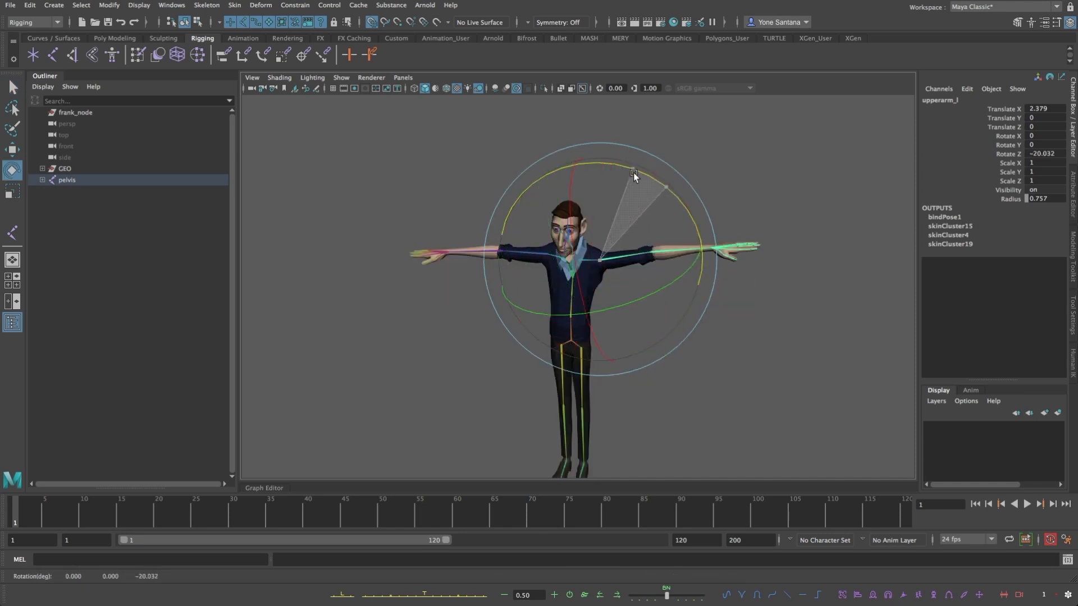
{"action": "key", "text": "super+z"}
{"action": "left_click", "coordinate": [793, 227]}
{"action": "left_click", "coordinate": [681, 278]}
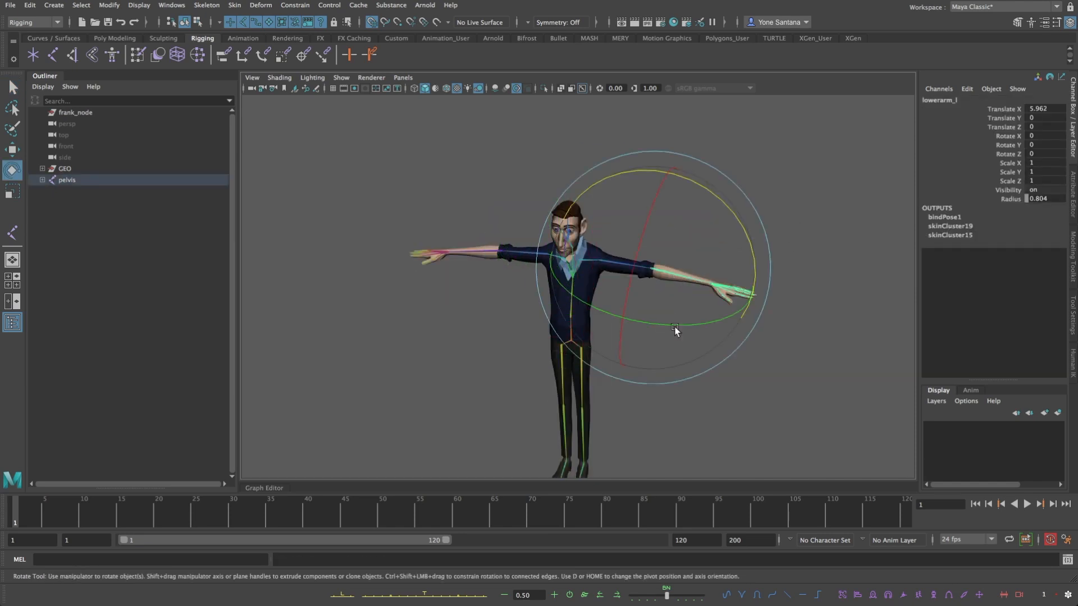
{"action": "left_click_drag", "start_coordinate": [675, 328], "coordinate": [592, 361]}
{"action": "key", "text": "super+z"}
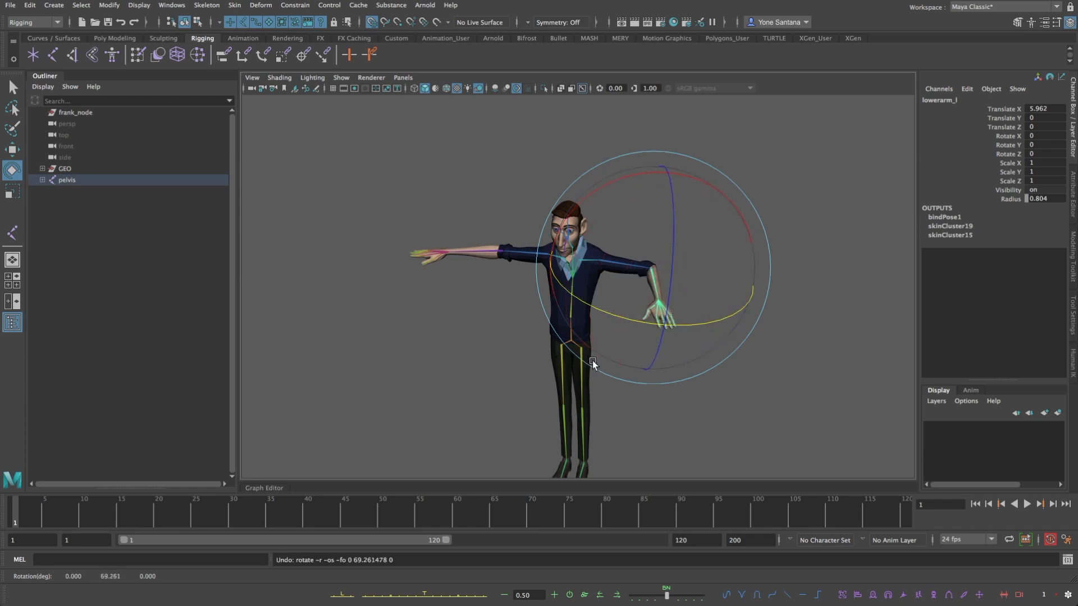
Export the whole scene as skeleton_test.fbx to the fbx folder, replacing the existing file, and review the export warning details
{"action": "middle_click_drag", "start_coordinate": [635, 393], "coordinate": [627, 300], "text": "alt"}
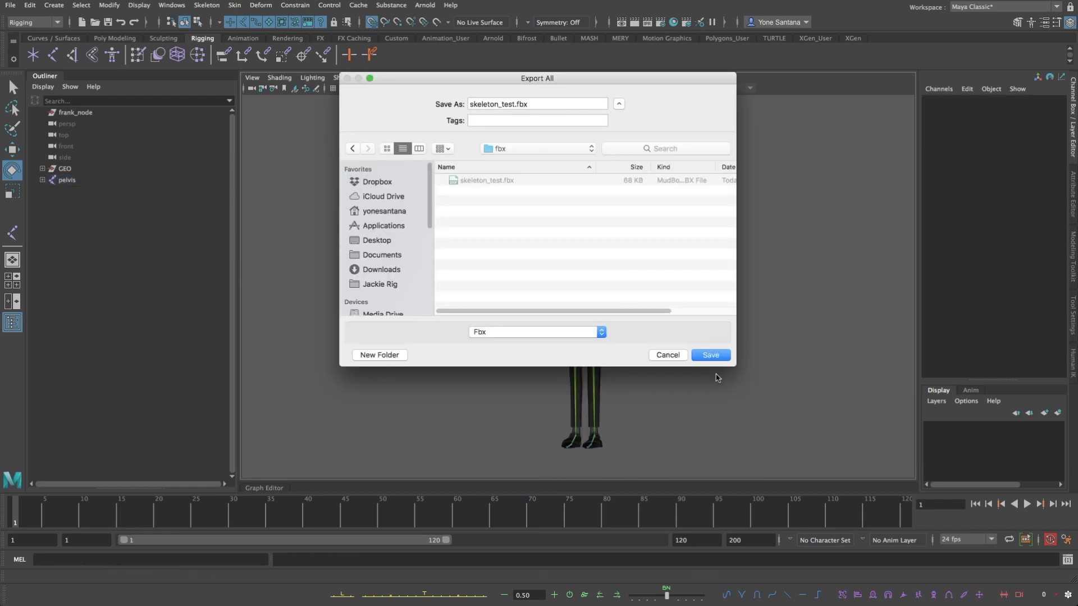
{"action": "left_click", "coordinate": [721, 355]}
{"action": "left_click", "coordinate": [635, 155]}
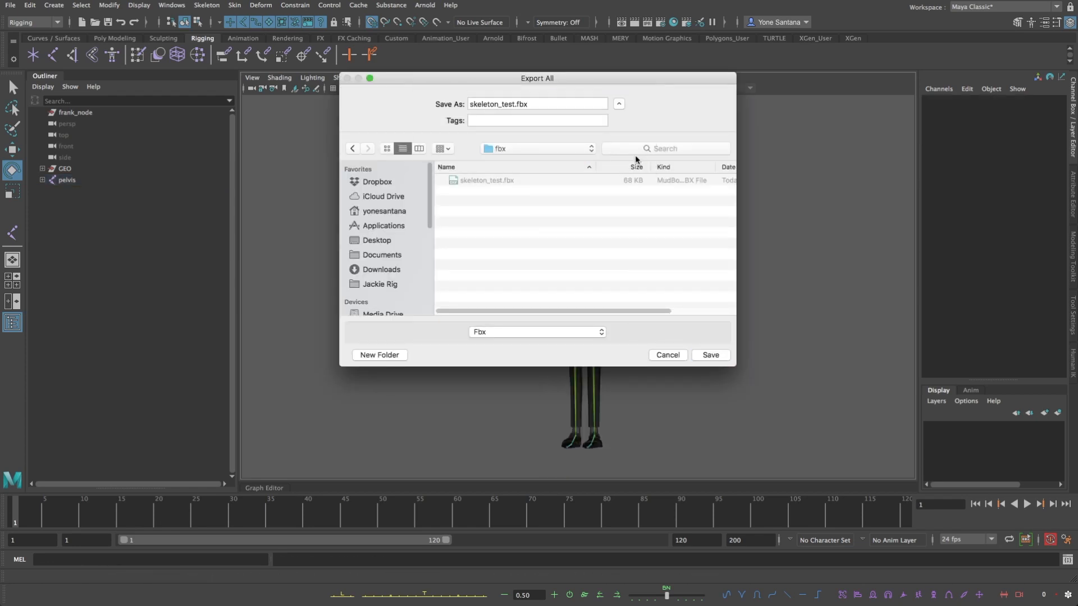
{"action": "left_click", "coordinate": [633, 473]}
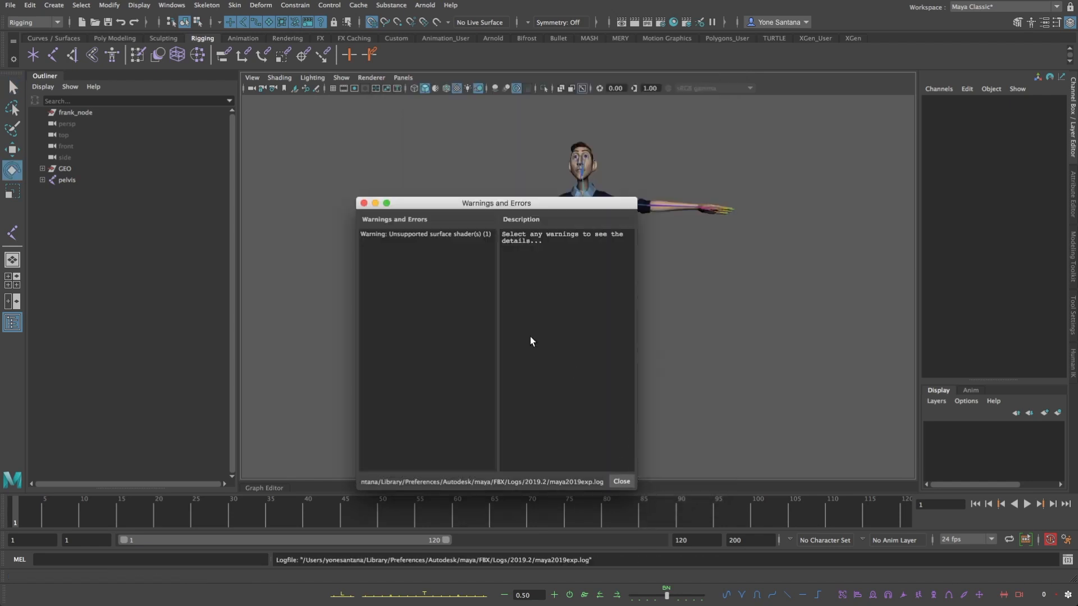
{"action": "left_click", "coordinate": [468, 234]}
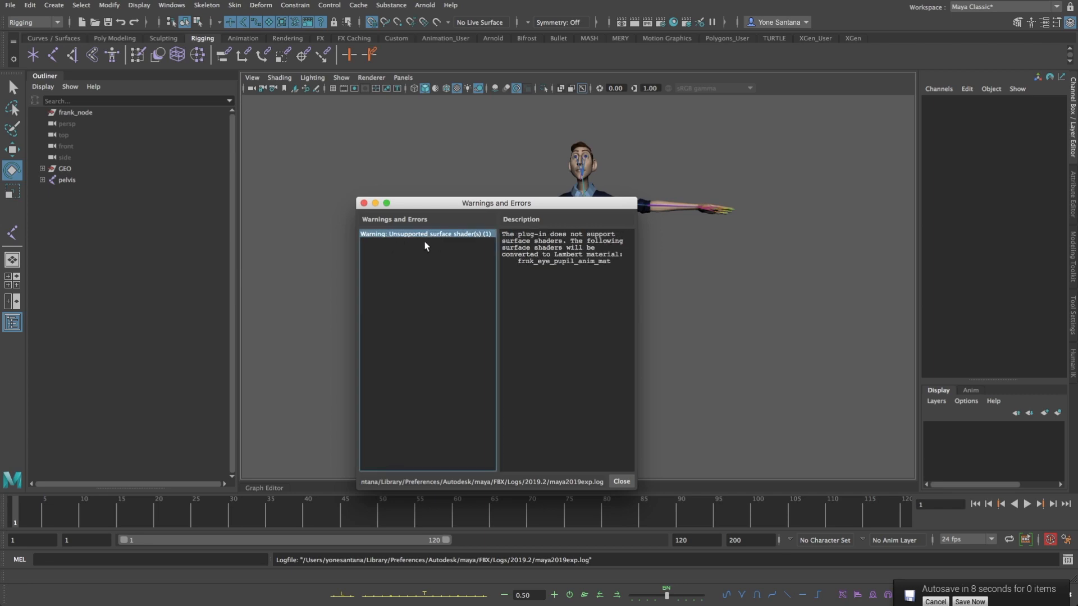
{"action": "left_click", "coordinate": [364, 203]}
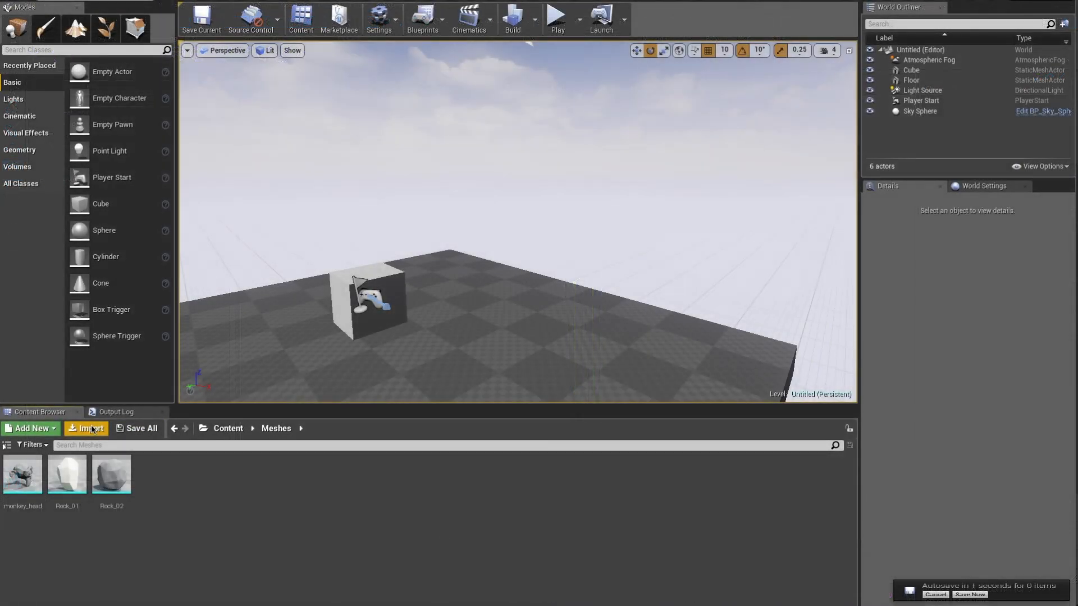
Import skeleton_test.fbx into the Meshes folder as a skeletal mesh, leaving Skeleton set to None
{"action": "left_click", "coordinate": [91, 428]}
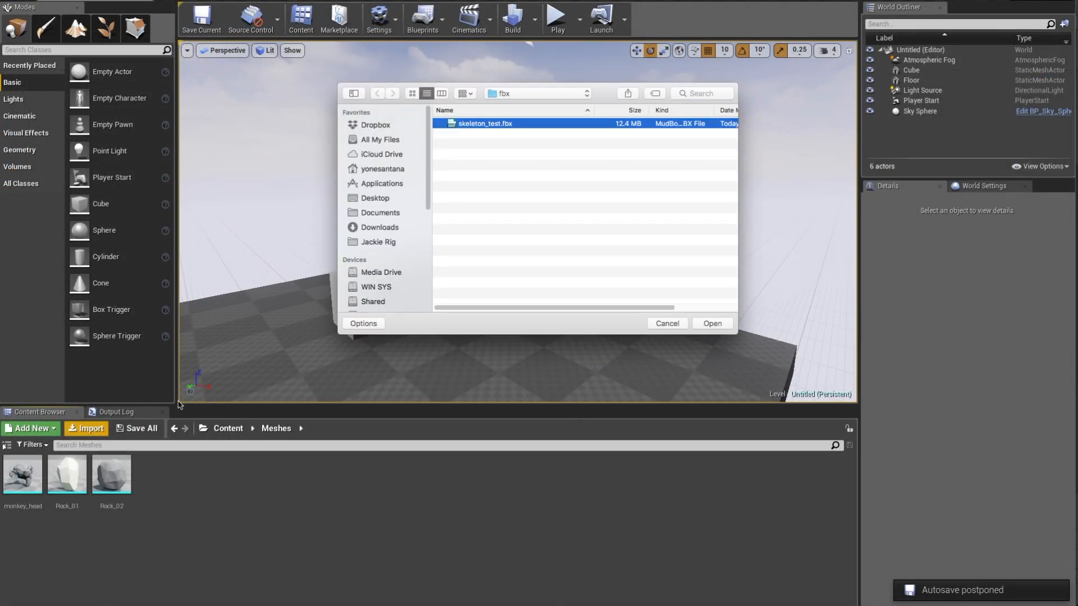
{"action": "double_click", "coordinate": [484, 123]}
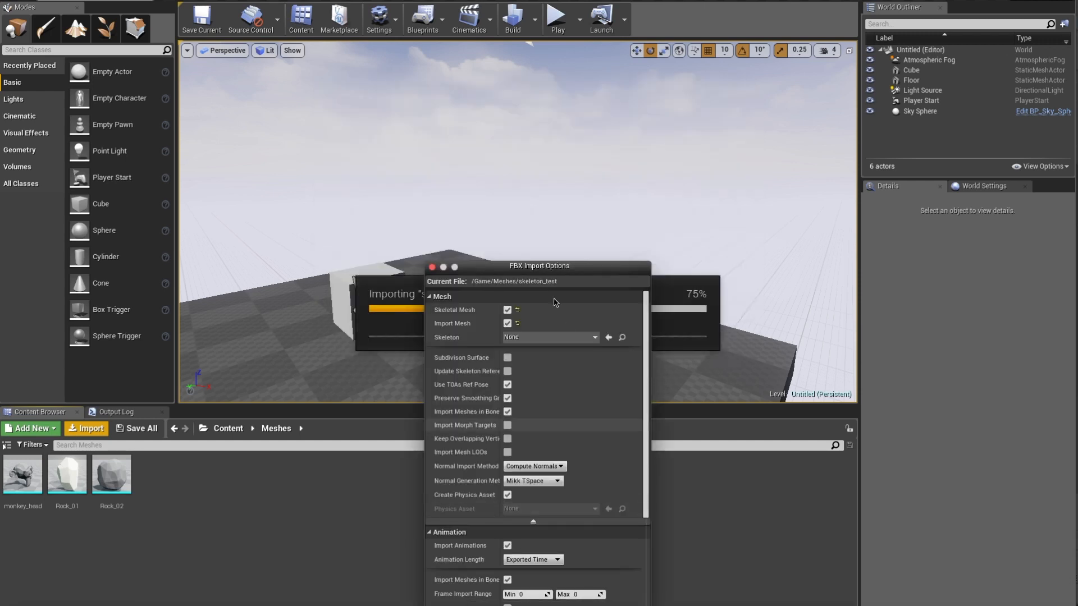
{"action": "left_click_drag", "start_coordinate": [563, 267], "coordinate": [556, 89]}
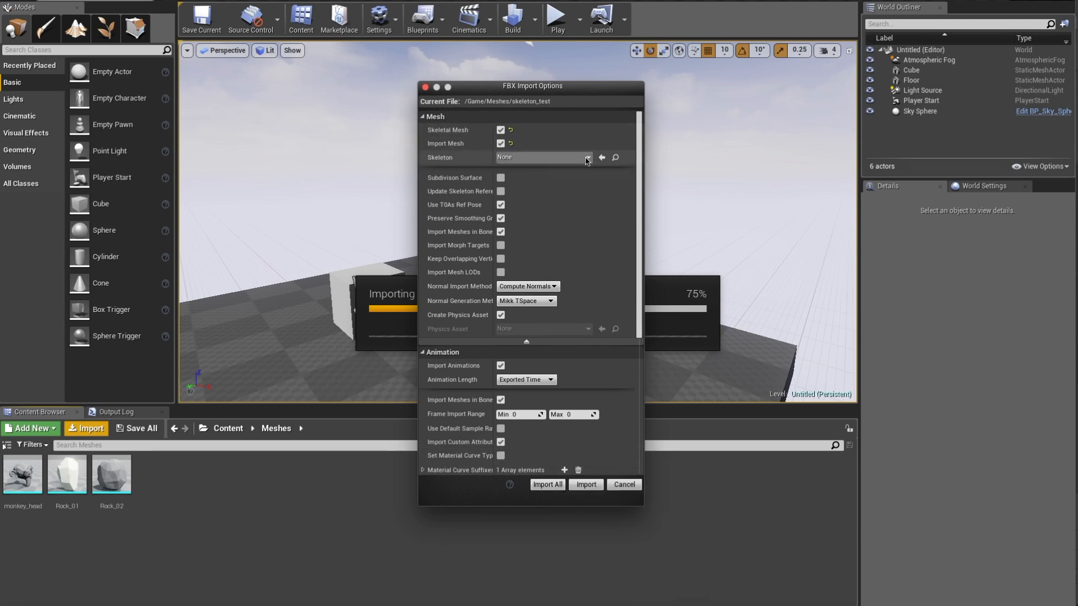
{"action": "left_click", "coordinate": [543, 157]}
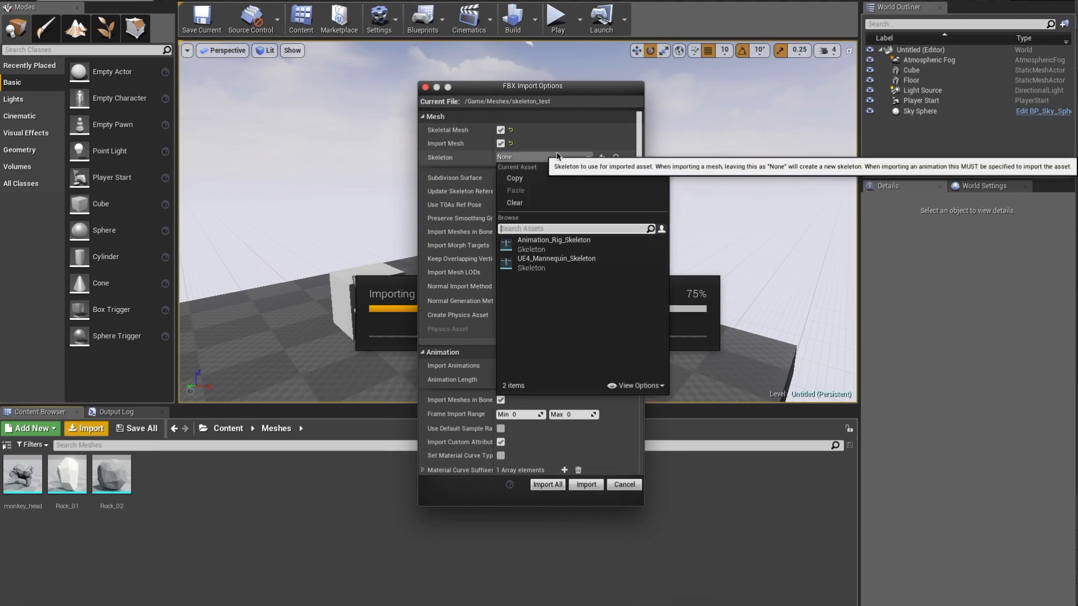
{"action": "left_click", "coordinate": [606, 89]}
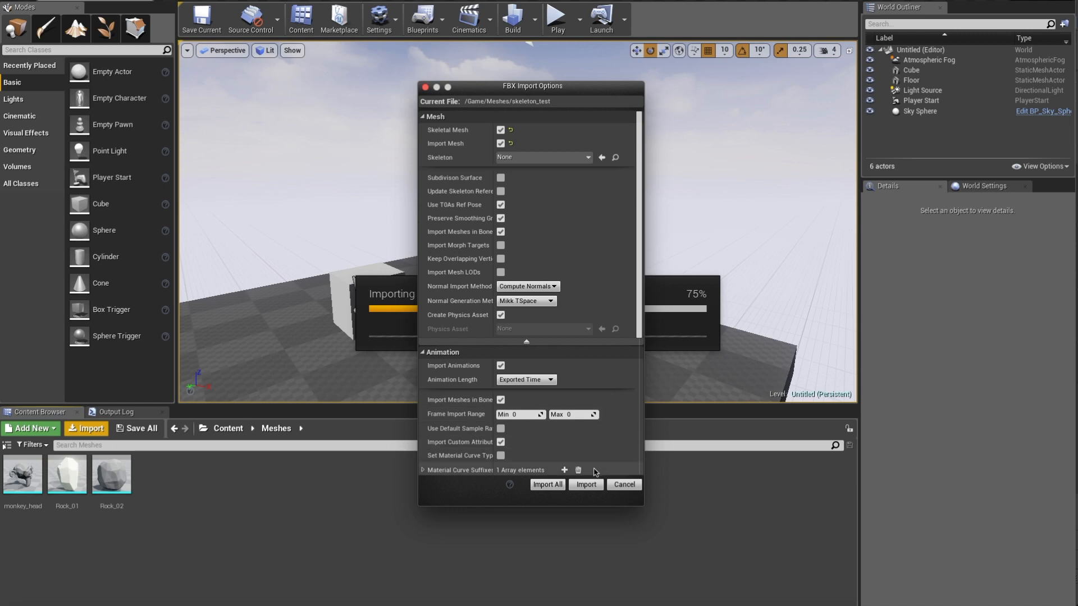
{"action": "left_click", "coordinate": [587, 485]}
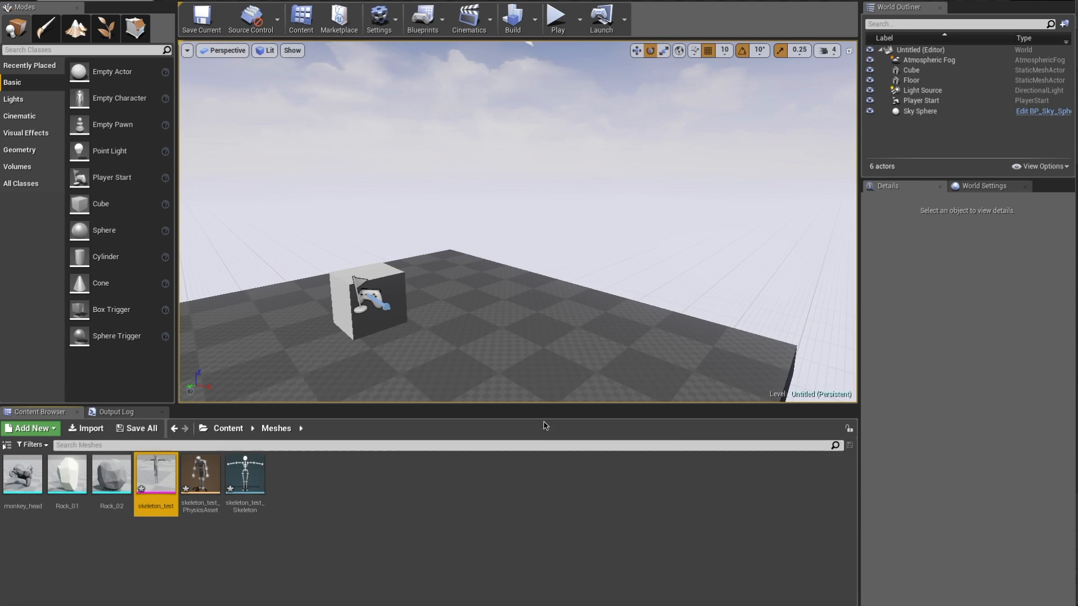
Open the skeleton_test_Skeleton asset and select the joints from pelvis through index_tip_l to inspect the hierarchy
{"action": "left_click", "coordinate": [255, 477]}
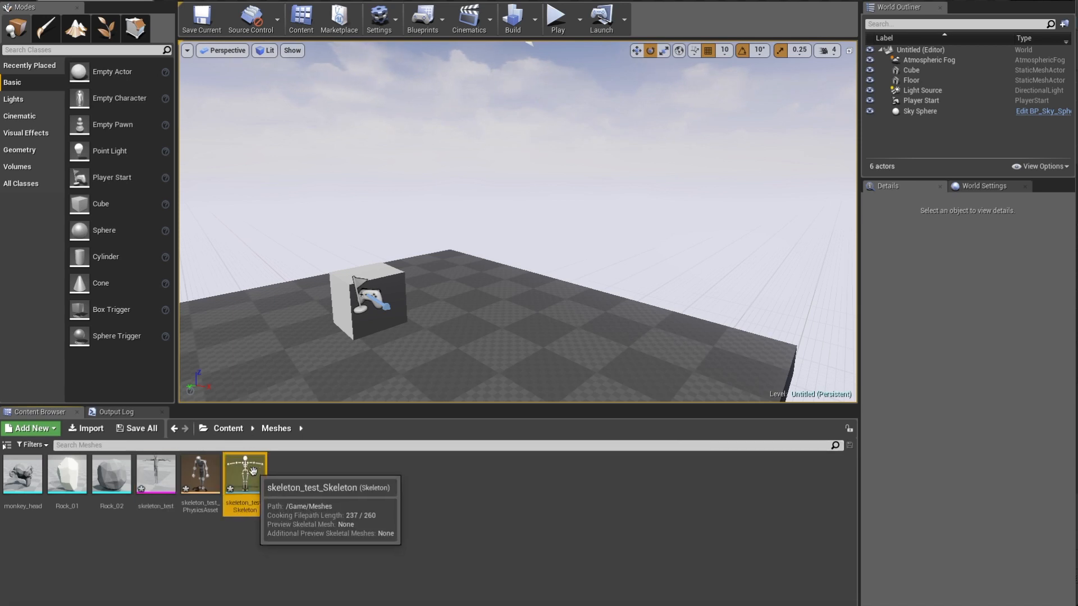
{"action": "double_click", "coordinate": [252, 468]}
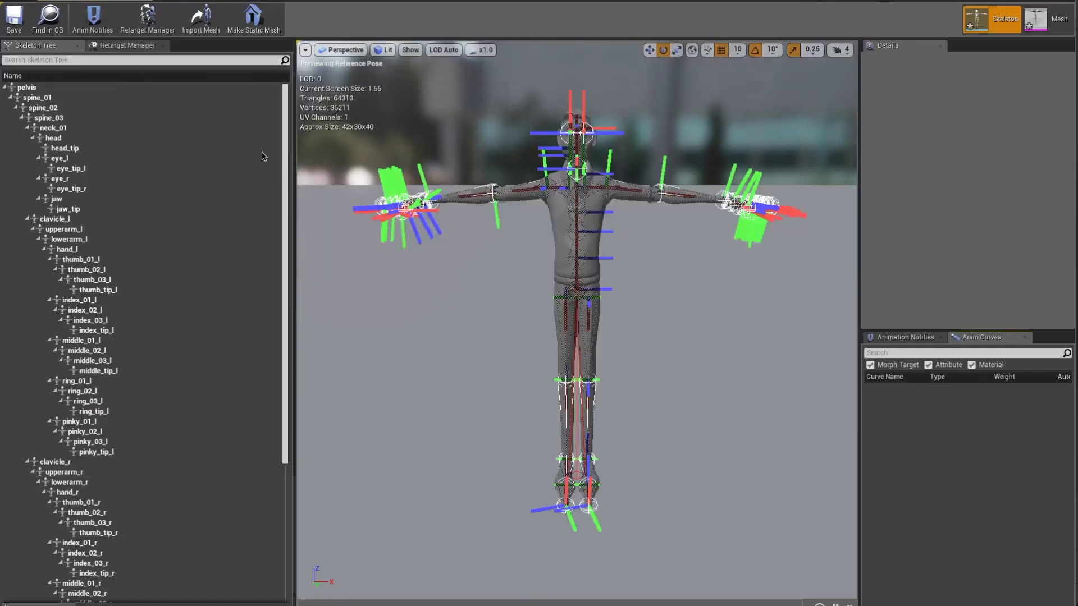
{"action": "left_click", "coordinate": [17, 88]}
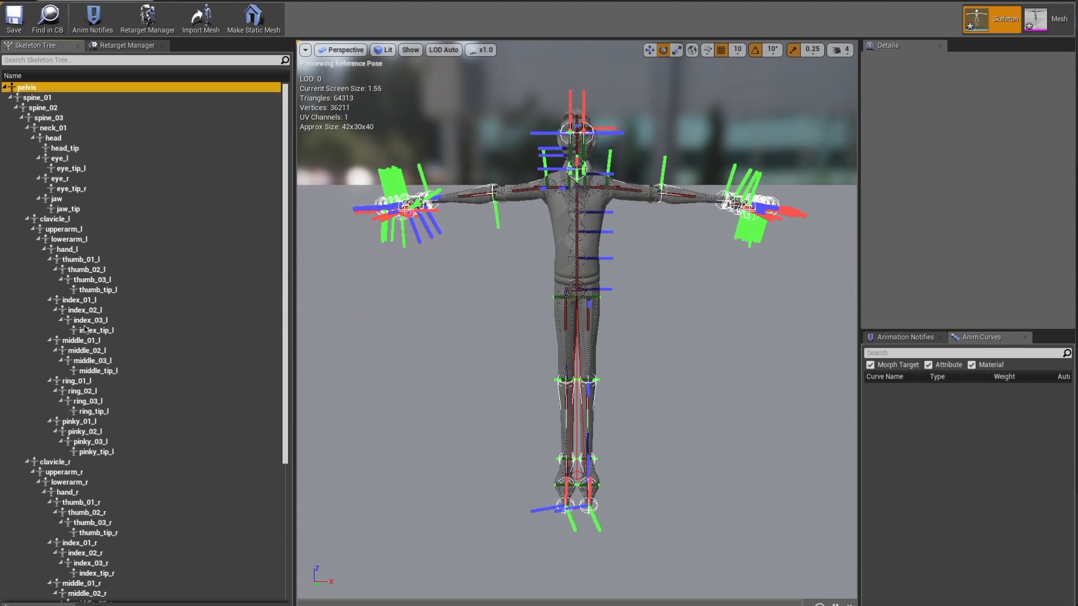
{"action": "left_click", "coordinate": [85, 330], "text": "shift"}
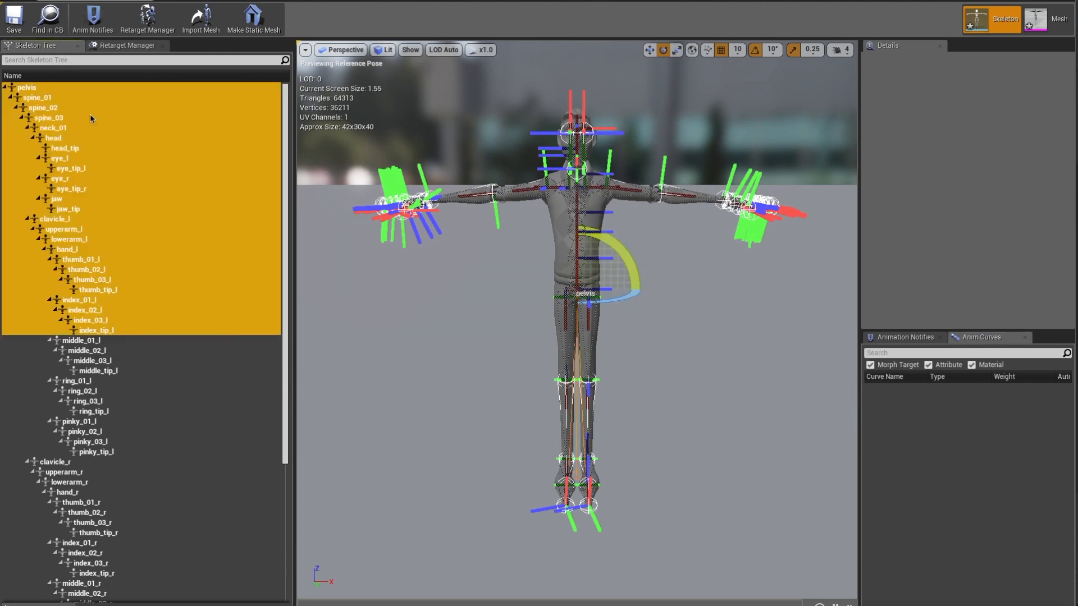
Test the imported skinning by rotating the lowerarm_l bone in the preview, and undo the rotation
{"action": "left_click", "coordinate": [684, 241]}
{"action": "left_click_drag", "start_coordinate": [670, 258], "coordinate": [682, 258], "text": "alt"}
{"action": "right_click_drag", "start_coordinate": [683, 258], "coordinate": [663, 163], "text": "alt"}
{"action": "left_click", "coordinate": [656, 162]}
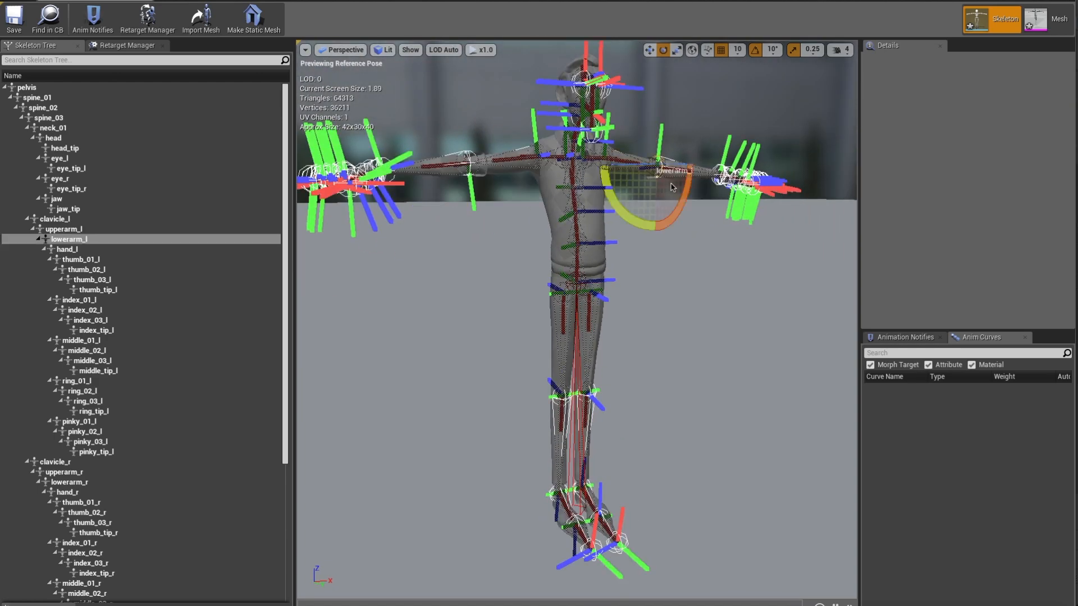
{"action": "left_click_drag", "start_coordinate": [671, 183], "coordinate": [634, 214], "text": "alt"}
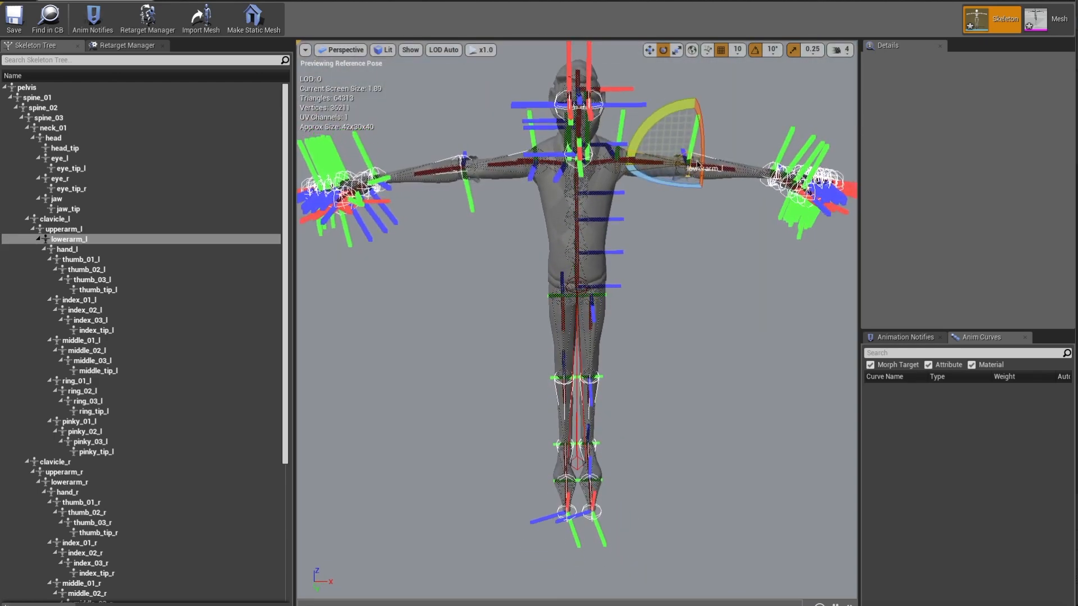
{"action": "left_click_drag", "start_coordinate": [676, 186], "coordinate": [682, 203]}
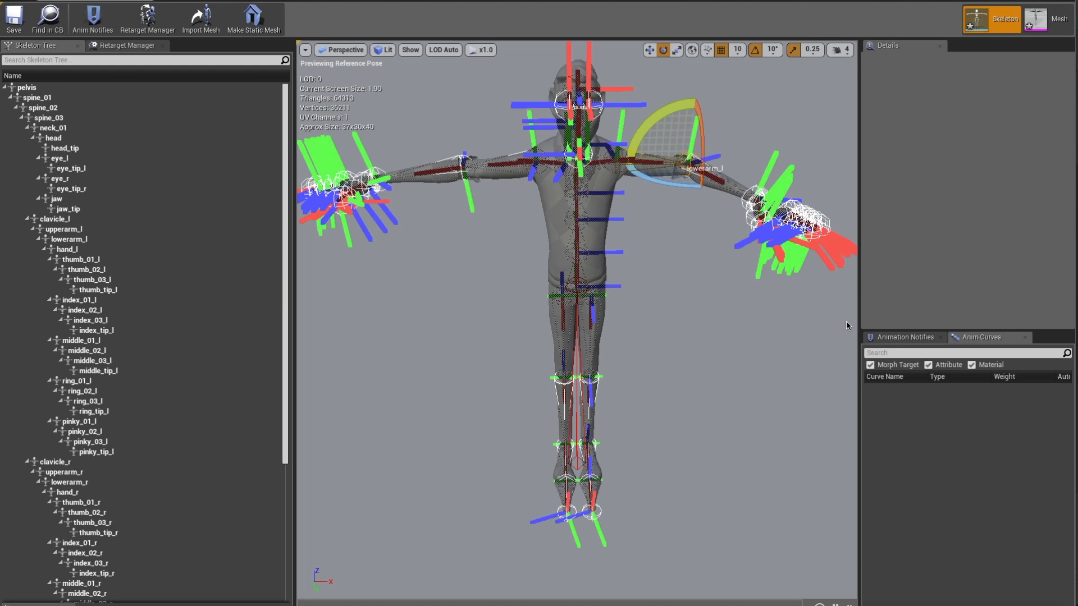
{"action": "key", "text": "ctrl+z"}
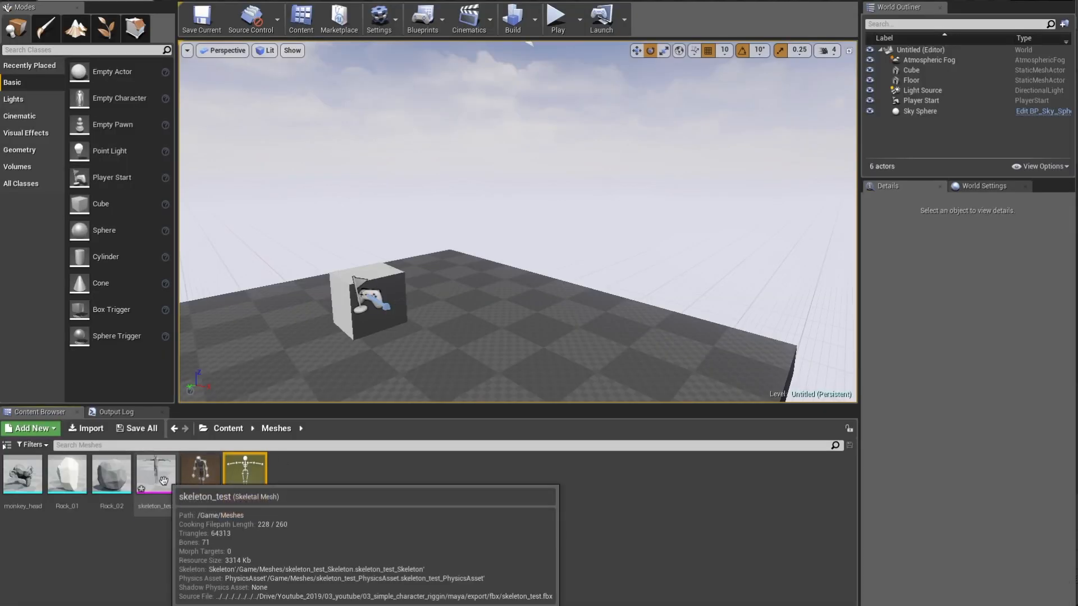
Place the skeleton_test skeletal mesh in the level near the cube and view it up close
{"action": "left_click_drag", "start_coordinate": [163, 481], "coordinate": [446, 310]}
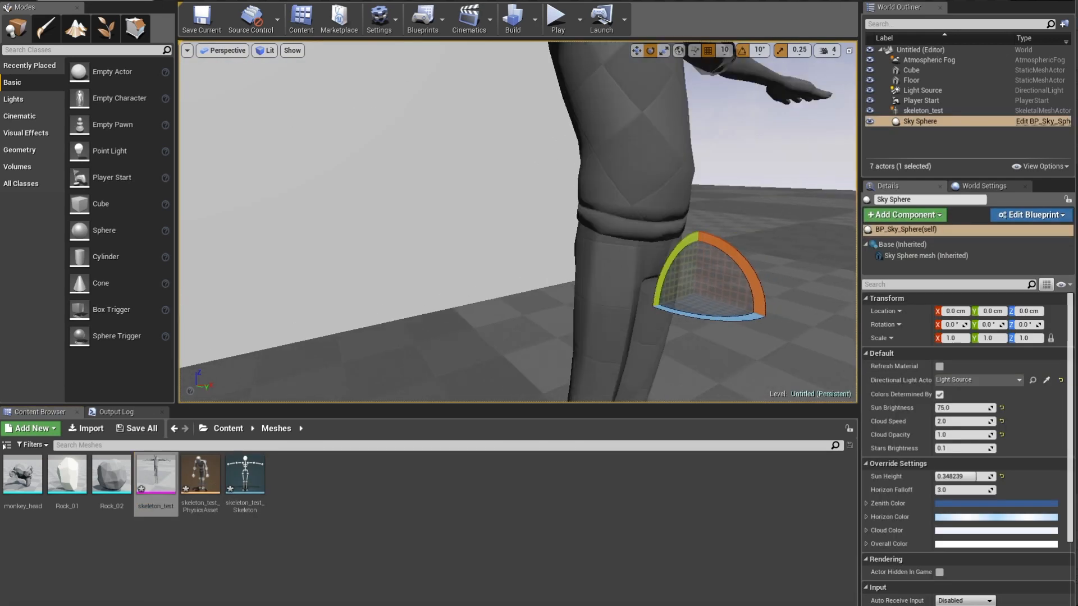
{"action": "mouse_move", "coordinate": [516, 225]}
{"action": "right_mouse_down"}
{"action": "mouse_move", "coordinate": [516, 264]}
{"action": "mouse_move", "coordinate": [522, 214]}
{"action": "right_mouse_up"}
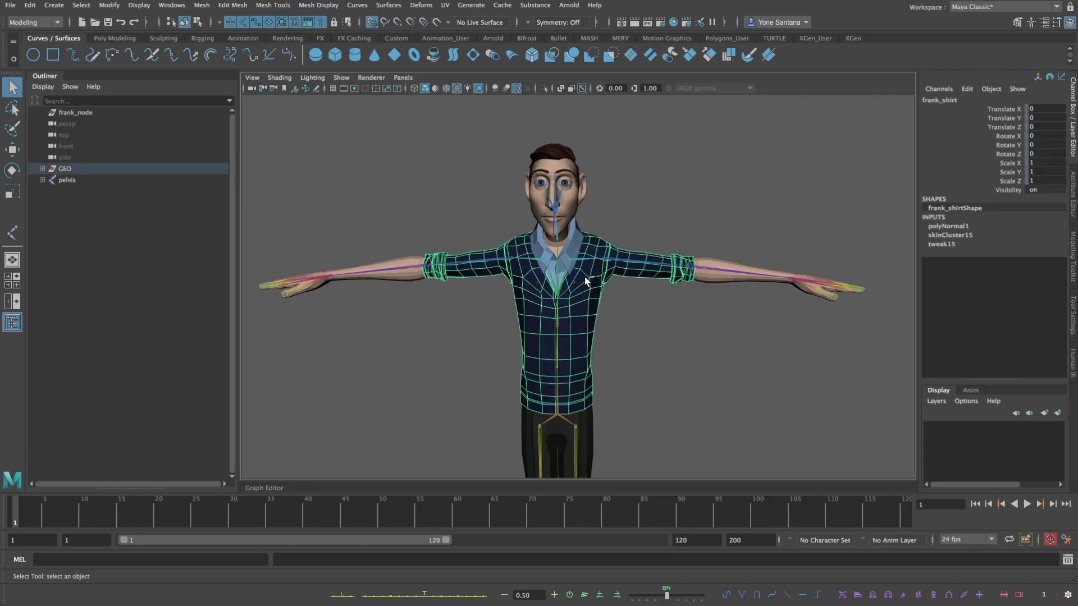
In Maya, isolate frank_shirt, select all faces of the character's left sleeve cuff and reverse their normals
{"action": "key", "text": "ctrl+1"}
{"action": "scroll", "coordinate": [802, 306], "scroll_direction": "up", "scroll_amount": 5}
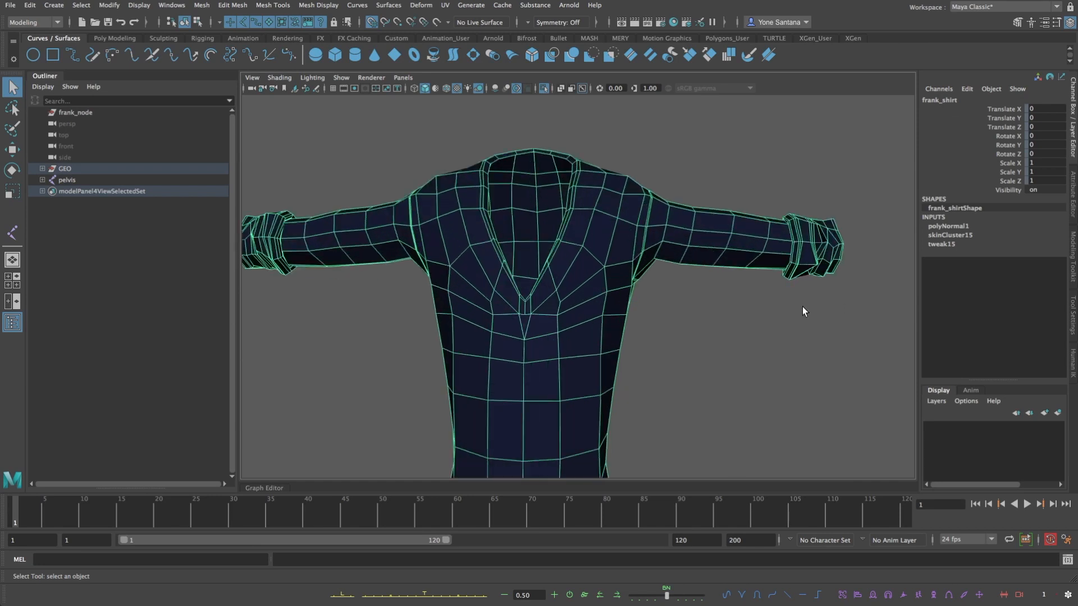
{"action": "right_click_drag", "start_coordinate": [750, 260], "coordinate": [750, 289]}
{"action": "left_click", "coordinate": [739, 270]}
{"action": "double_click", "coordinate": [741, 246], "text": "shift"}
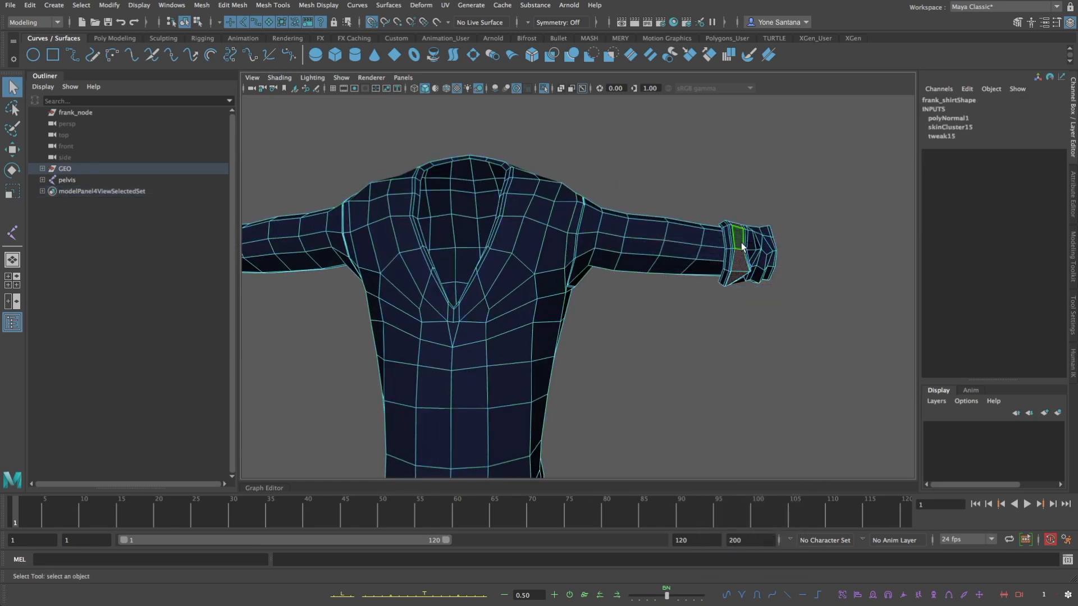
{"action": "key", "text": "shift+period"}
{"action": "key", "text": "shift+period"}
{"action": "key", "text": "shift+period"}
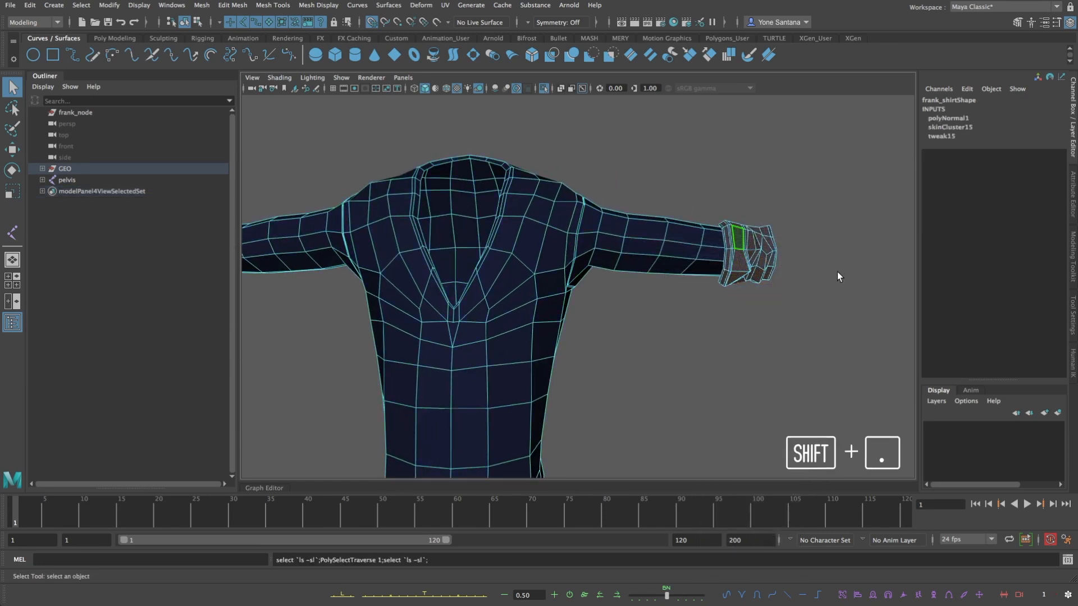
{"action": "mouse_move", "coordinate": [837, 272]}
{"action": "left_mouse_down", "text": "alt"}
{"action": "mouse_move", "coordinate": [803, 296]}
{"action": "mouse_move", "coordinate": [755, 291]}
{"action": "mouse_move", "coordinate": [741, 277]}
{"action": "mouse_move", "coordinate": [775, 284]}
{"action": "mouse_move", "coordinate": [756, 278]}
{"action": "left_mouse_up", "text": "alt"}
{"action": "left_click", "coordinate": [319, 5]}
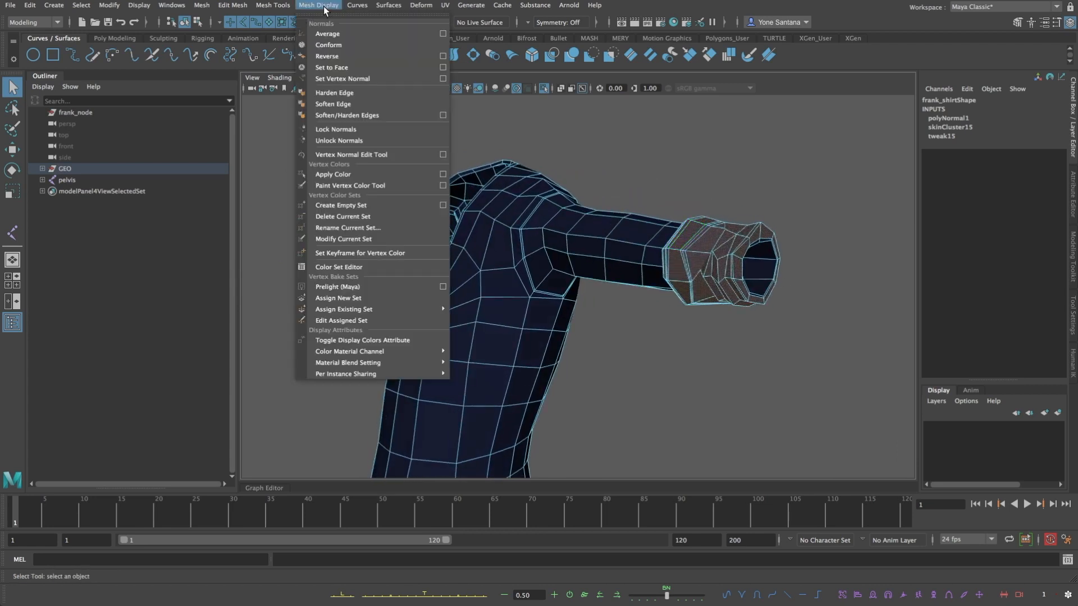
{"action": "left_click", "coordinate": [327, 56]}
Select all faces of the character's right sleeve cuff and reverse their normals
{"action": "left_click_drag", "start_coordinate": [467, 292], "coordinate": [588, 278], "text": "alt"}
{"action": "middle_click_drag", "start_coordinate": [375, 268], "coordinate": [424, 269], "text": "alt"}
{"action": "left_click", "coordinate": [412, 218]}
{"action": "double_click", "coordinate": [412, 239], "text": "shift"}
{"action": "key", "text": "shift+period"}
{"action": "key", "text": "shift+period"}
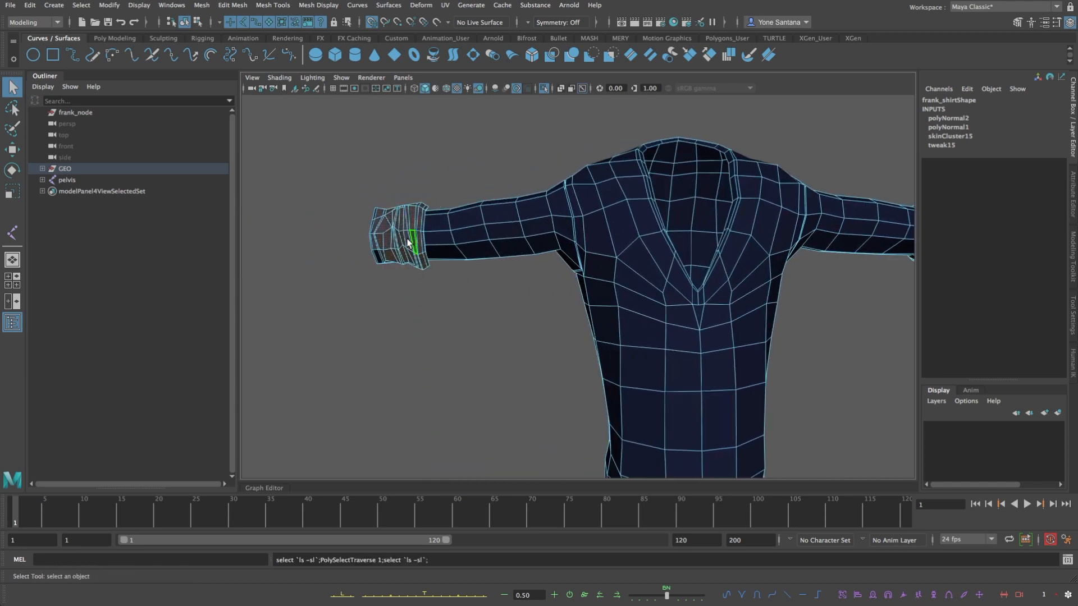
{"action": "left_click_drag", "start_coordinate": [378, 301], "coordinate": [445, 292], "text": "alt"}
{"action": "left_click", "coordinate": [318, 5]}
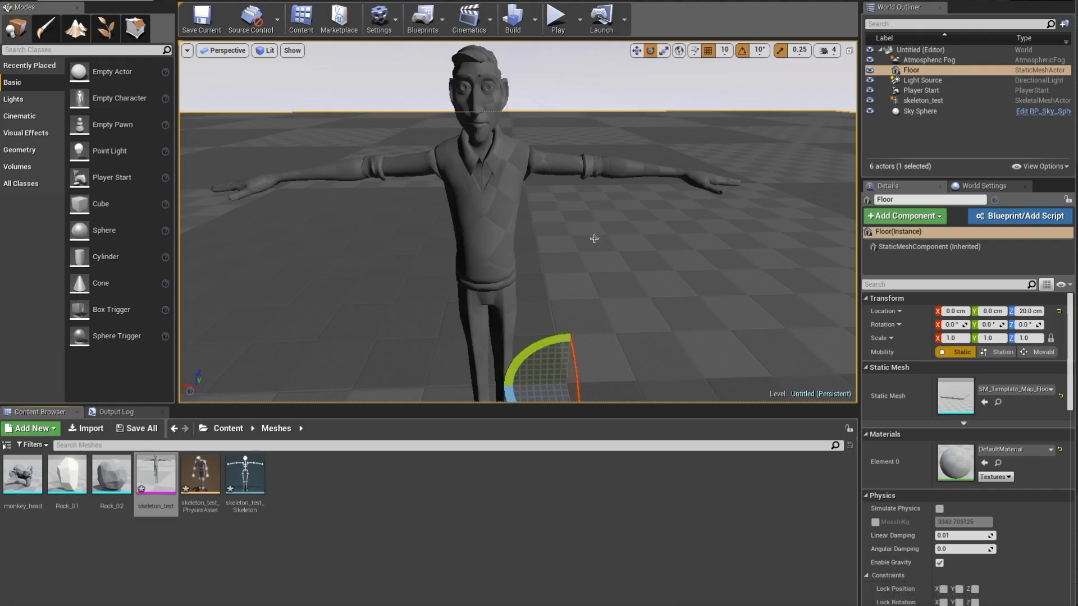
Switch to Maya and examine the face mesh's painted skin weights for the neck_01, head, eye_l, eye_r and jaw influences
{"action": "mouse_move", "coordinate": [594, 238]}
{"action": "left_mouse_down", "text": "alt"}
{"action": "mouse_move", "coordinate": [477, 246]}
{"action": "mouse_move", "coordinate": [668, 213]}
{"action": "mouse_move", "coordinate": [582, 226]}
{"action": "left_mouse_up", "text": "alt"}
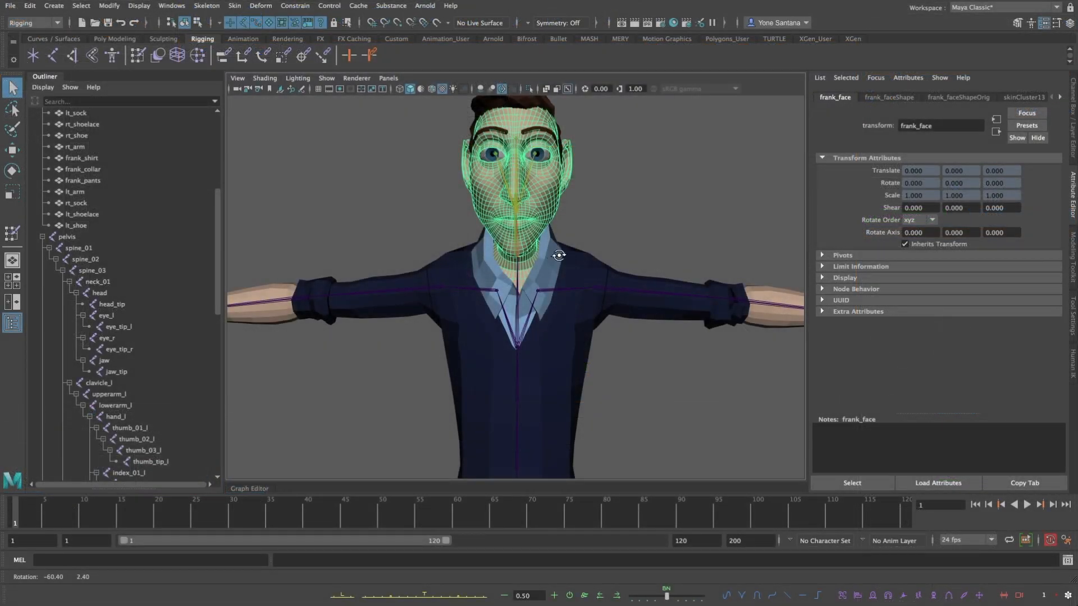
{"action": "left_click_drag", "start_coordinate": [559, 256], "coordinate": [555, 255], "text": "alt"}
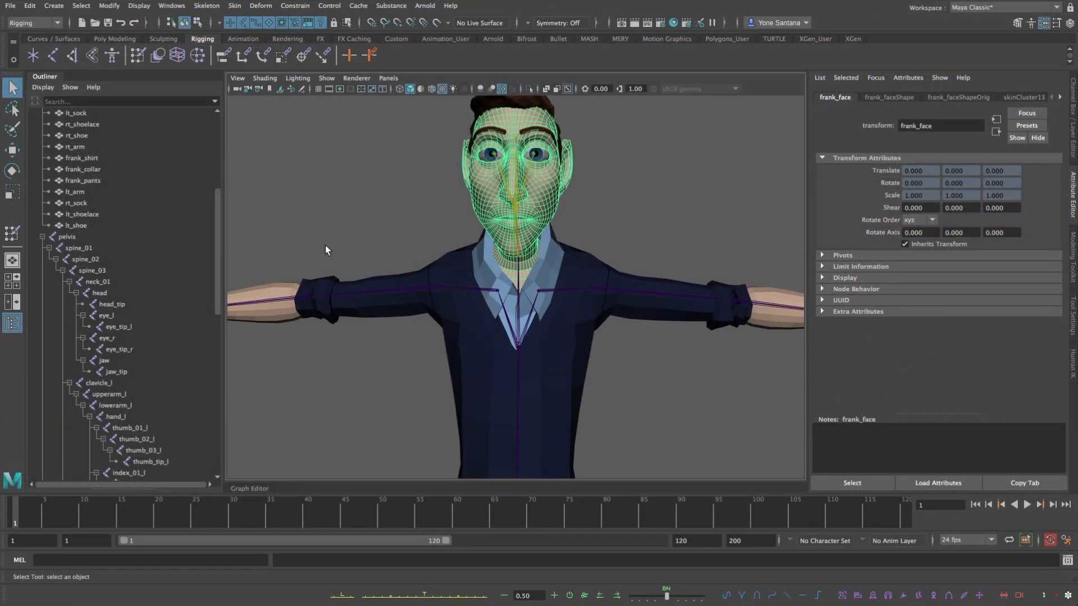
{"action": "left_click", "coordinate": [12, 231]}
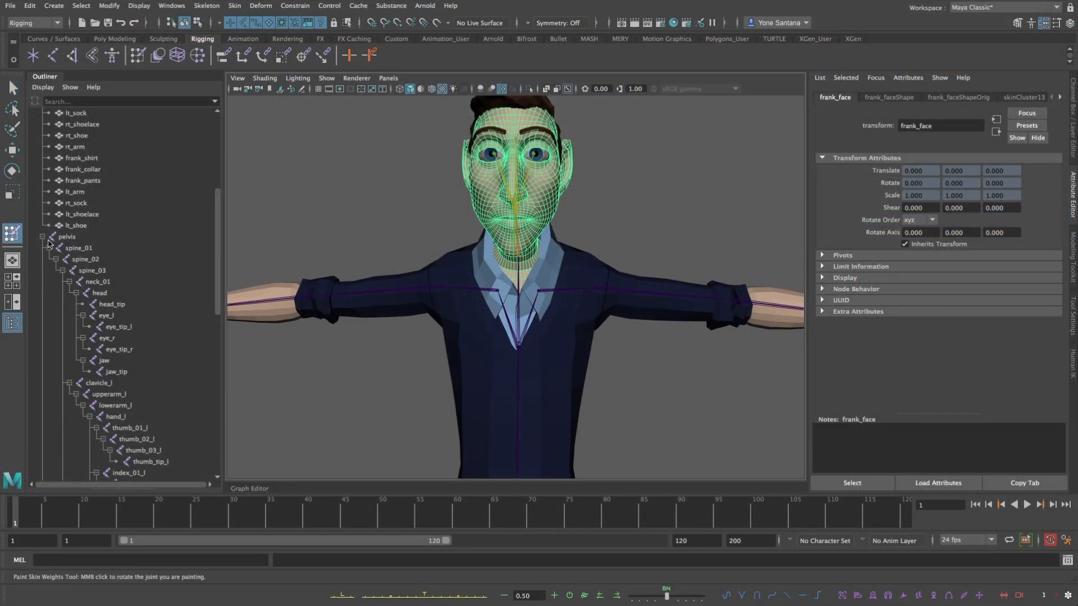
{"action": "left_click", "coordinate": [1072, 317]}
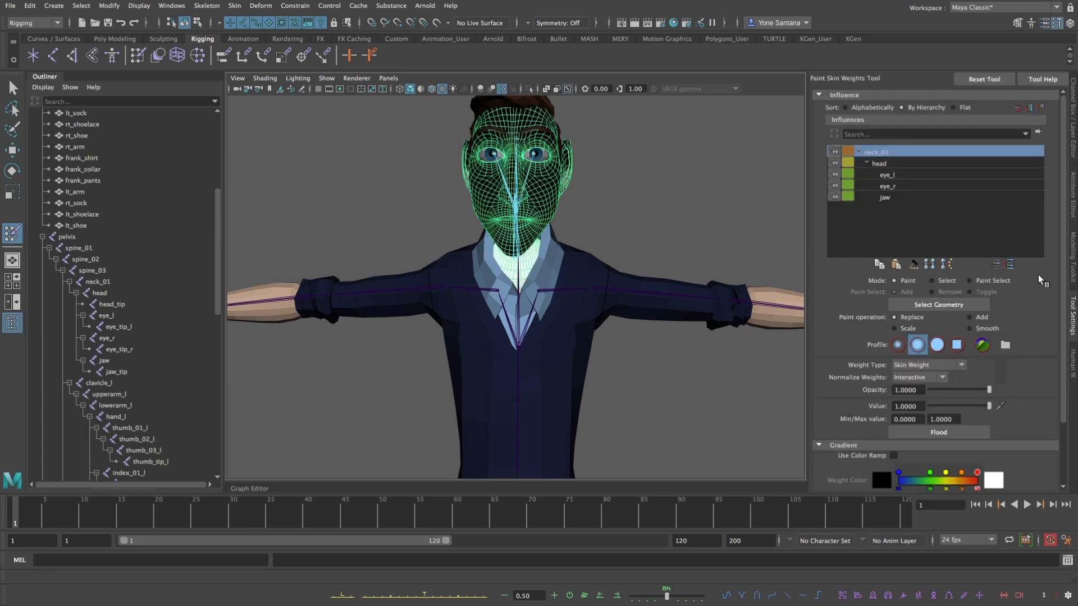
{"action": "left_click", "coordinate": [882, 164]}
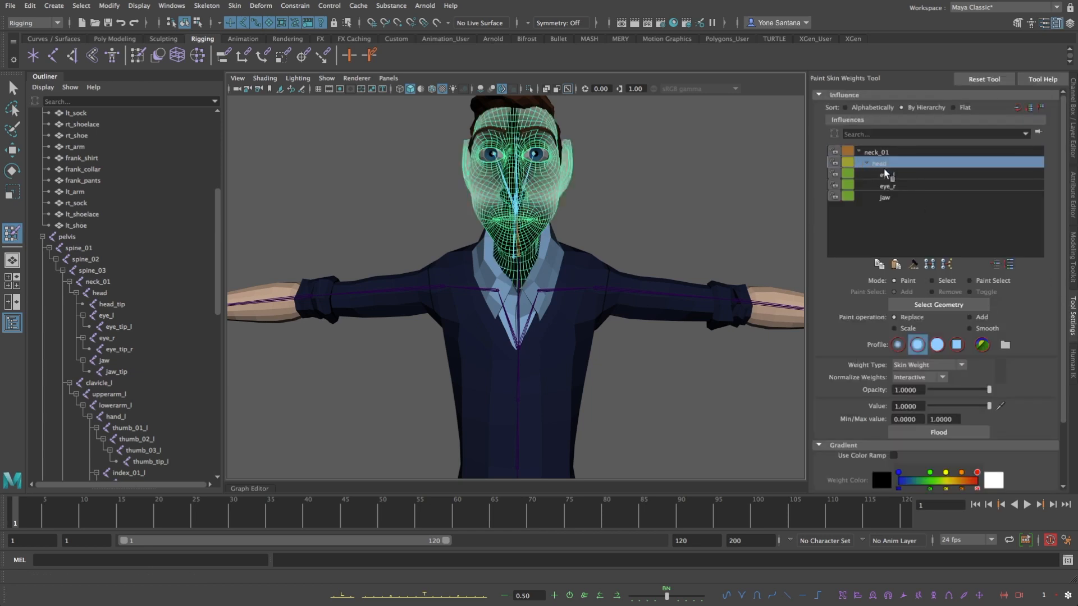
{"action": "left_click", "coordinate": [886, 175]}
{"action": "left_click", "coordinate": [886, 185]}
{"action": "left_click", "coordinate": [885, 197]}
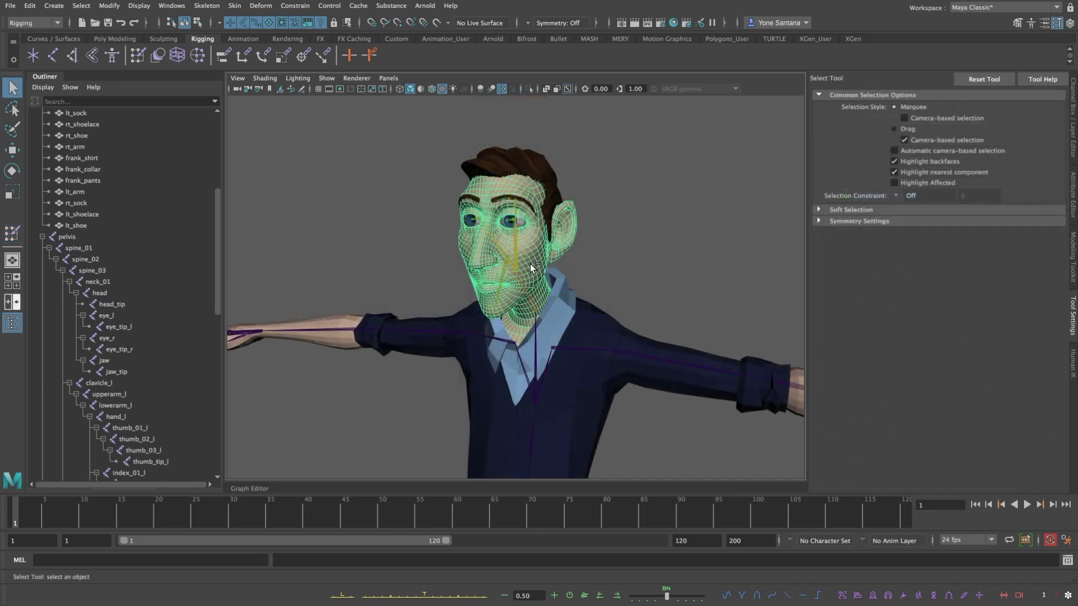
Hide the selected face mesh to expose the eyes, teeth and tongue inside the head
{"action": "key", "text": "ctrl+h"}
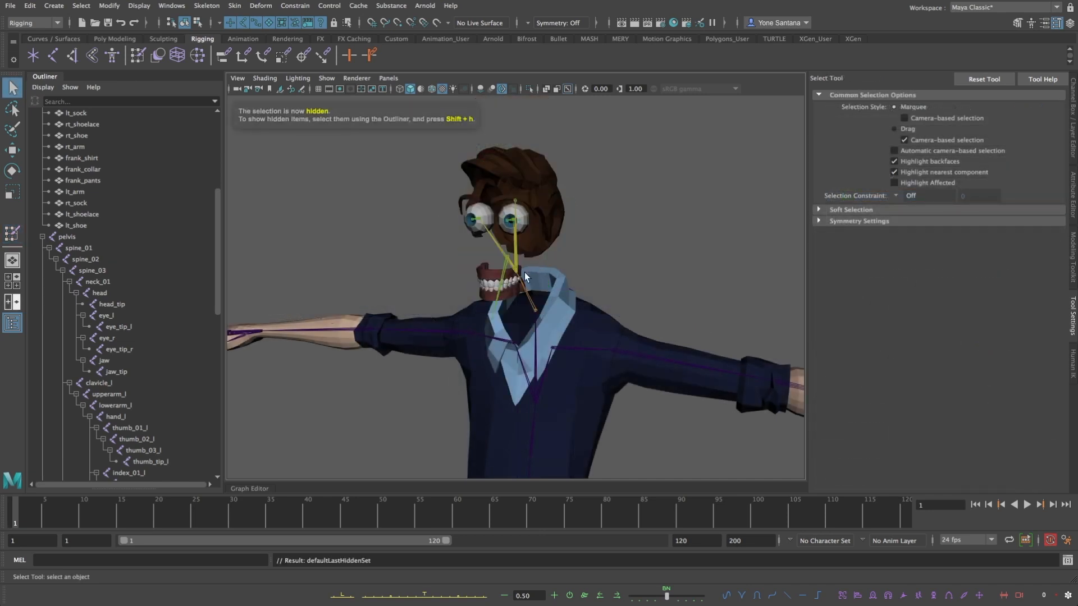
{"action": "left_click_drag", "start_coordinate": [526, 278], "coordinate": [548, 277], "text": "alt"}
{"action": "middle_click_drag", "start_coordinate": [548, 277], "coordinate": [556, 303], "text": "alt"}
{"action": "right_click_drag", "start_coordinate": [556, 303], "coordinate": [606, 301], "text": "alt"}
{"action": "left_click_drag", "start_coordinate": [607, 301], "coordinate": [514, 302], "text": "alt"}
{"action": "right_click_drag", "start_coordinate": [514, 302], "coordinate": [566, 308], "text": "alt"}
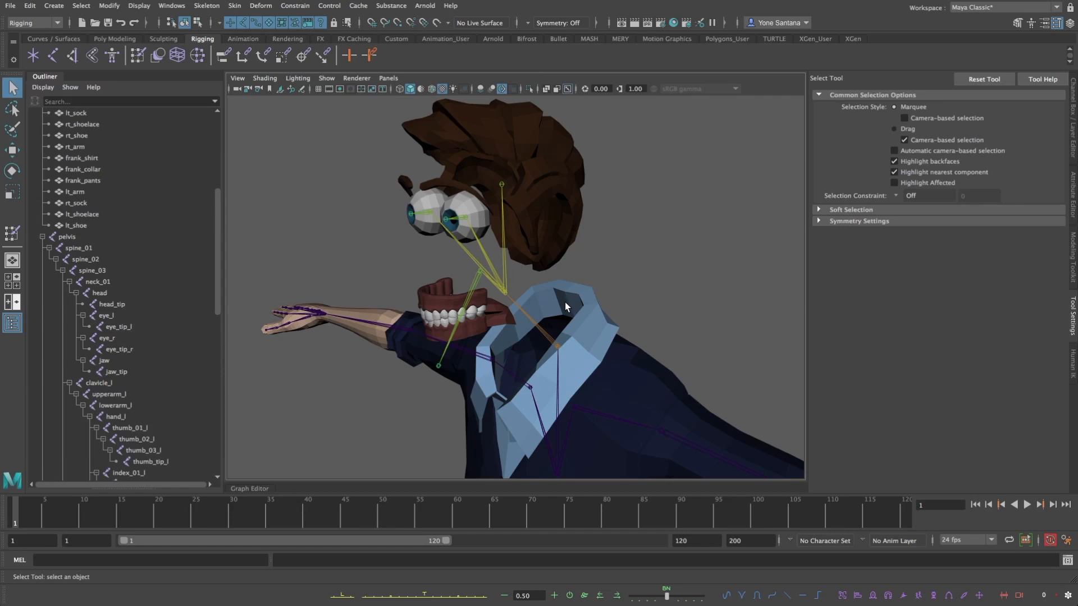
Flood the hair, both eyebrows, upper gum, upper teeth and tongue with a skin weight of 1 for the head joint
{"action": "left_click", "coordinate": [555, 167]}
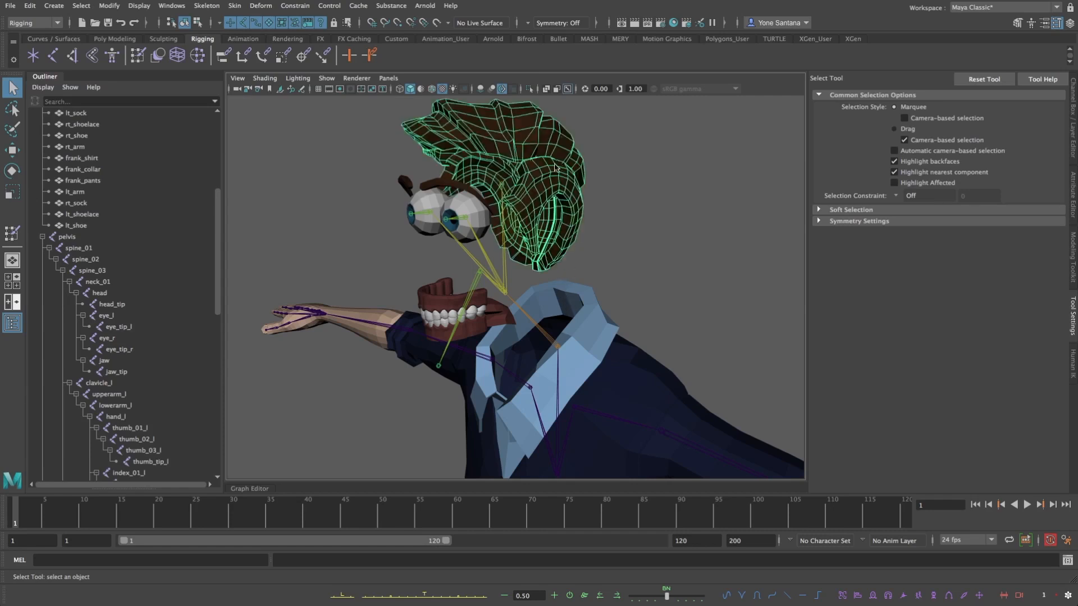
{"action": "left_click", "coordinate": [463, 188], "text": "shift"}
{"action": "left_click", "coordinate": [404, 183], "text": "shift"}
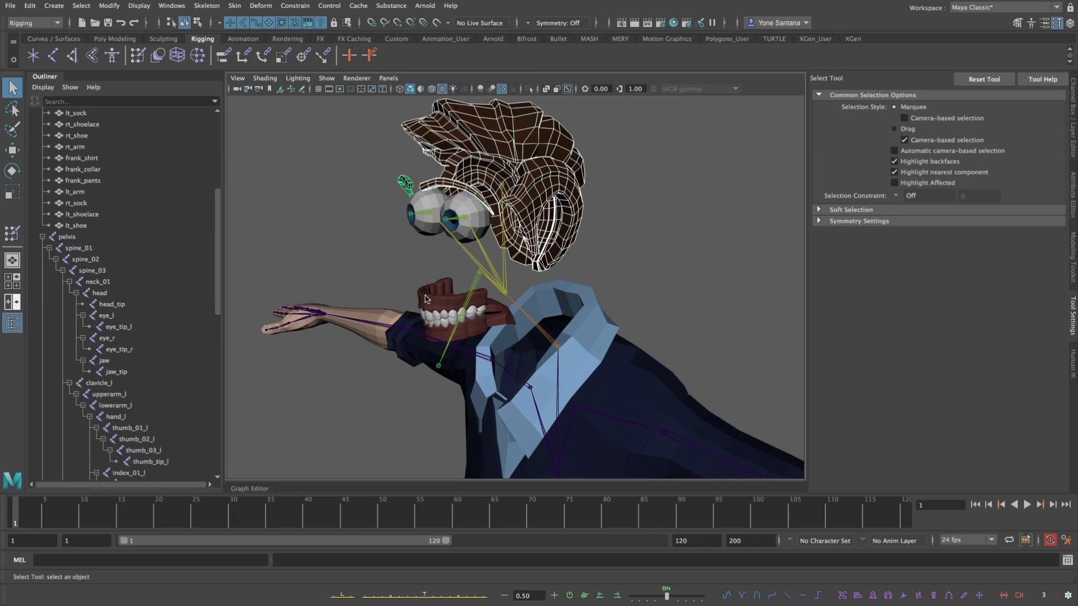
{"action": "left_click", "coordinate": [425, 313], "text": "shift"}
{"action": "left_click", "coordinate": [427, 319], "text": "shift"}
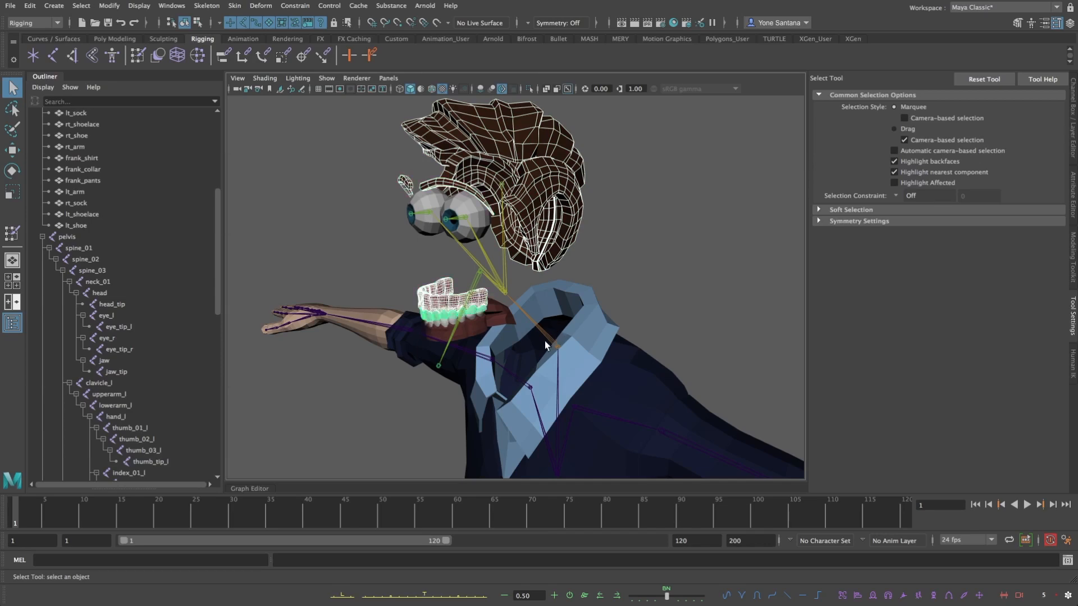
{"action": "mouse_move", "coordinate": [545, 341]}
{"action": "left_mouse_down", "text": "alt"}
{"action": "mouse_move", "coordinate": [498, 324]}
{"action": "mouse_move", "coordinate": [555, 336]}
{"action": "left_mouse_up", "text": "alt"}
{"action": "left_click", "coordinate": [499, 324], "text": "shift"}
{"action": "left_click", "coordinate": [11, 242]}
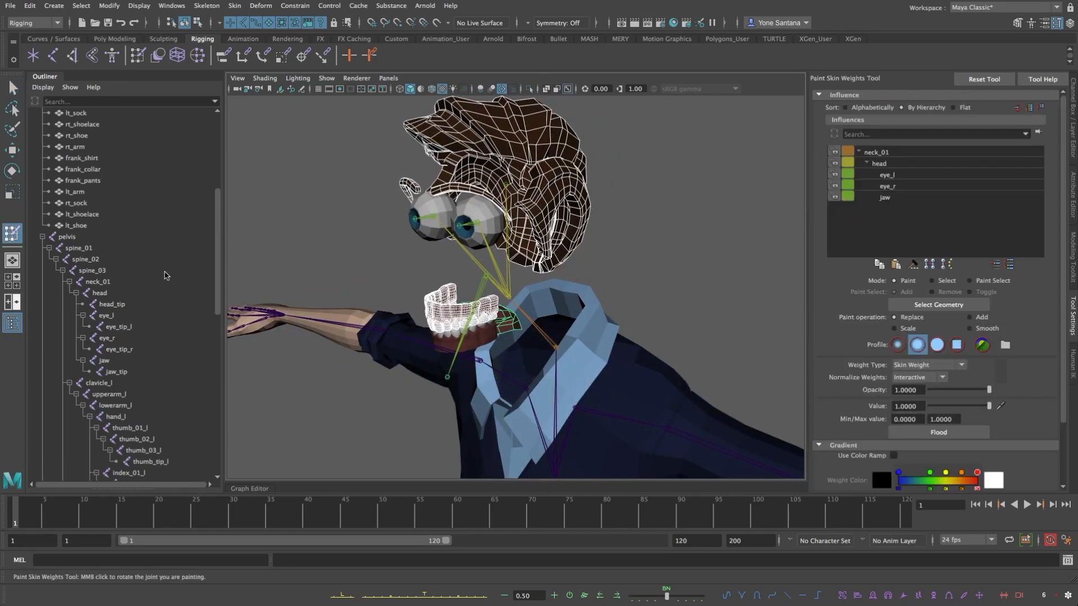
{"action": "left_click", "coordinate": [897, 162]}
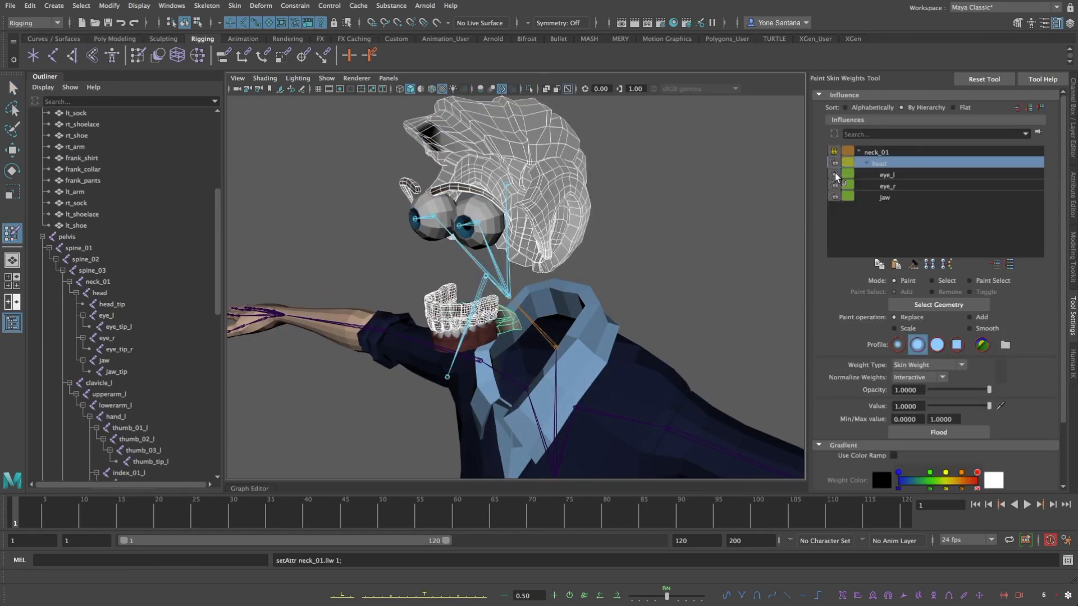
{"action": "left_click", "coordinate": [834, 174]}
{"action": "left_click", "coordinate": [833, 151]}
{"action": "left_click", "coordinate": [834, 174]}
{"action": "left_click", "coordinate": [946, 434]}
{"action": "mouse_move", "coordinate": [552, 300]}
{"action": "left_mouse_down", "text": "alt"}
{"action": "mouse_move", "coordinate": [584, 298]}
{"action": "mouse_move", "coordinate": [556, 296]}
{"action": "left_mouse_up", "text": "alt"}
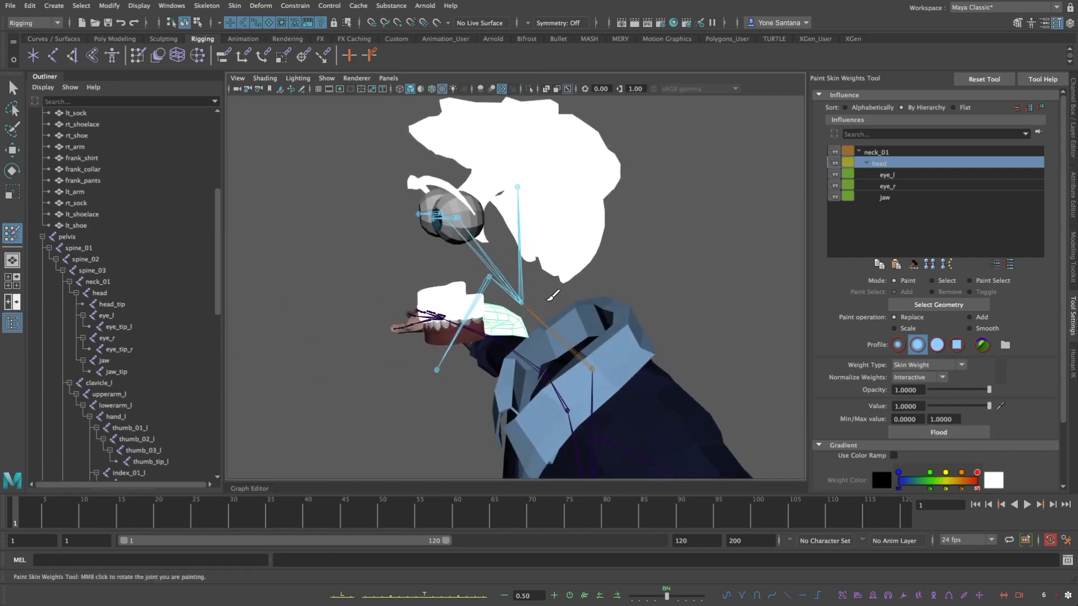
Key the head joint at frames 1 and 20, tilting it forward to about 48° at frame 20, and play the motion back
{"action": "key", "text": "w"}
{"action": "mouse_move", "coordinate": [550, 291]}
{"action": "left_mouse_down", "text": "alt"}
{"action": "mouse_move", "coordinate": [534, 305]}
{"action": "mouse_move", "coordinate": [551, 304]}
{"action": "left_mouse_up", "text": "alt"}
{"action": "left_click", "coordinate": [522, 277]}
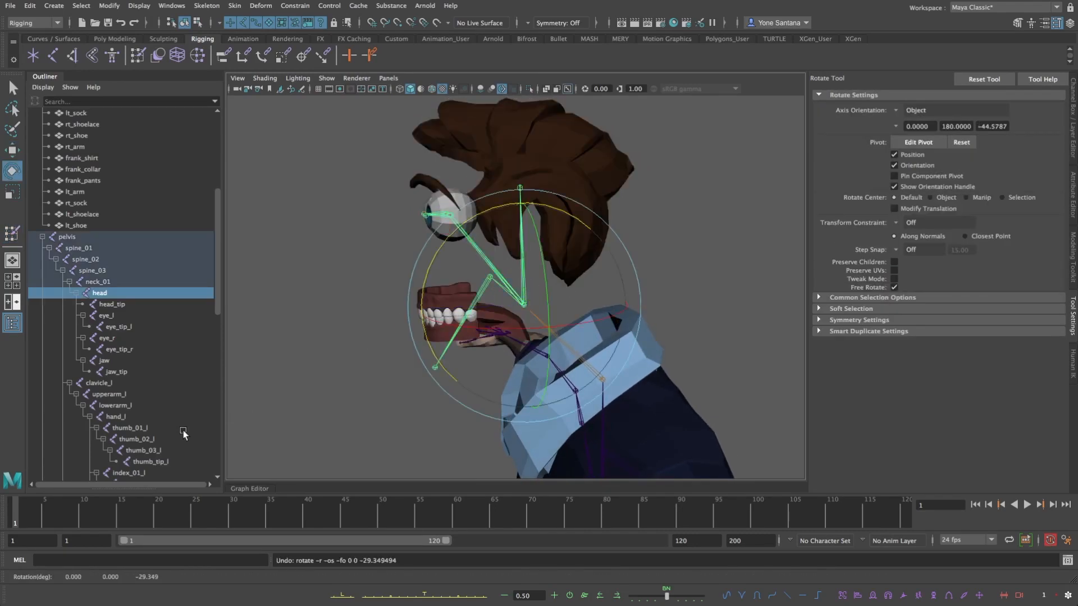
{"action": "key", "text": "s"}
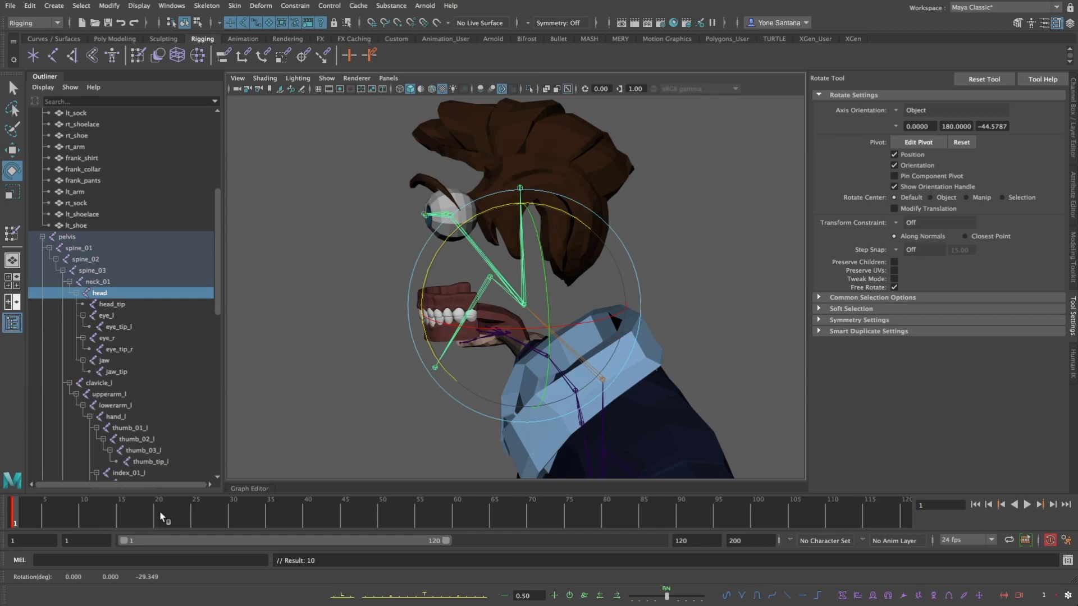
{"action": "left_click", "coordinate": [160, 517]}
{"action": "key", "text": "s"}
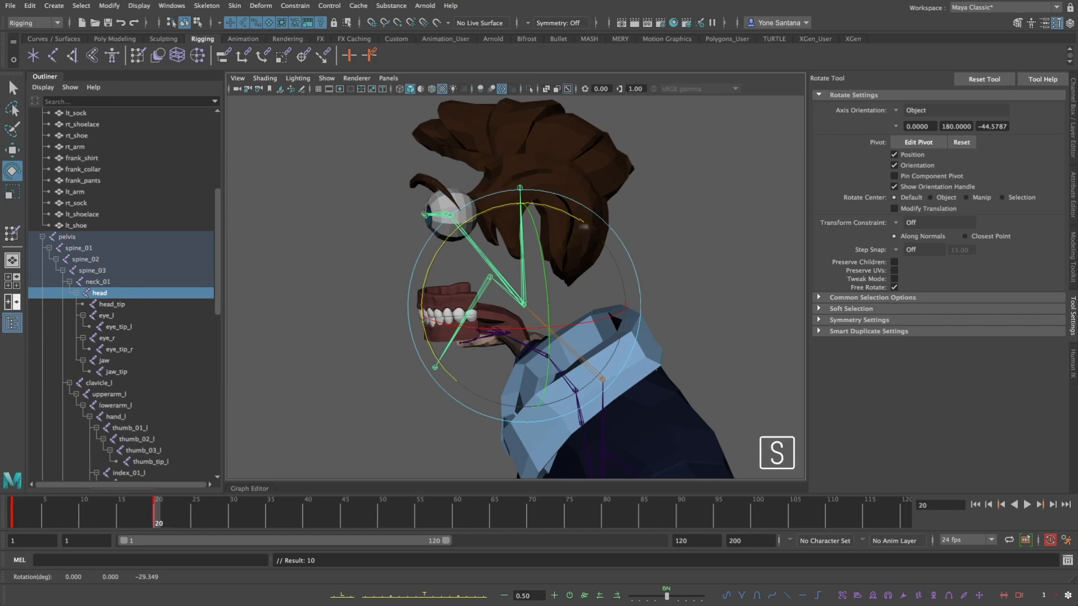
{"action": "left_click_drag", "start_coordinate": [582, 222], "coordinate": [505, 213]}
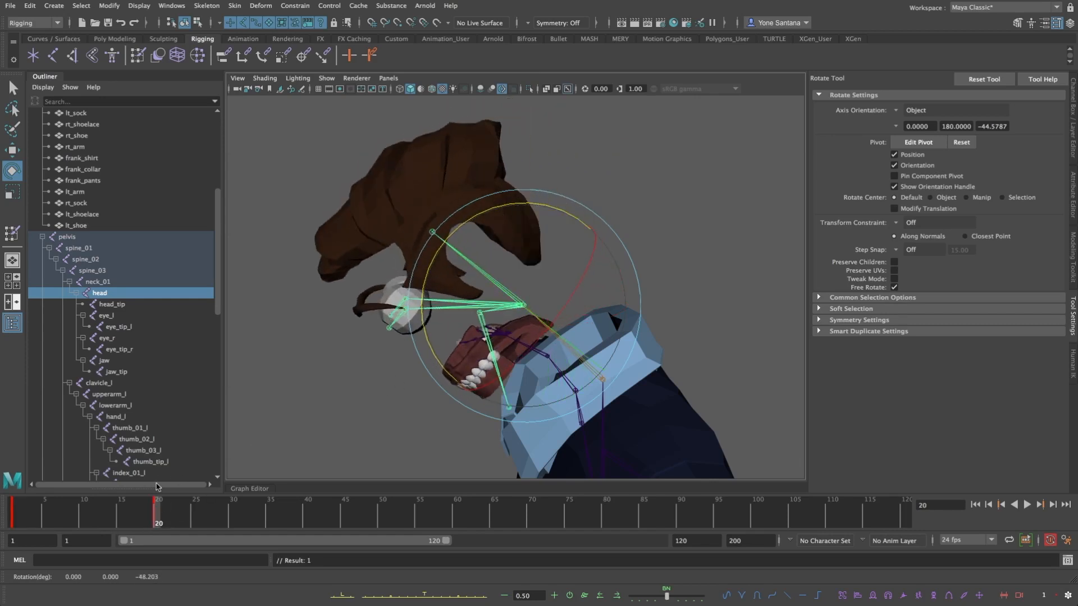
{"action": "key", "text": "alt+v"}
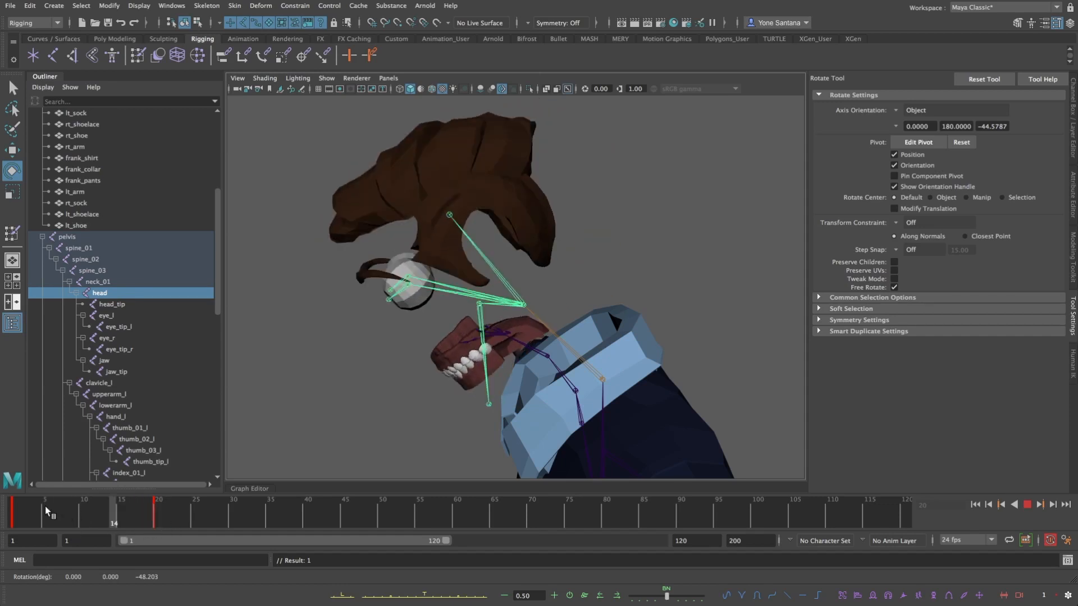
{"action": "key", "text": "alt+v"}
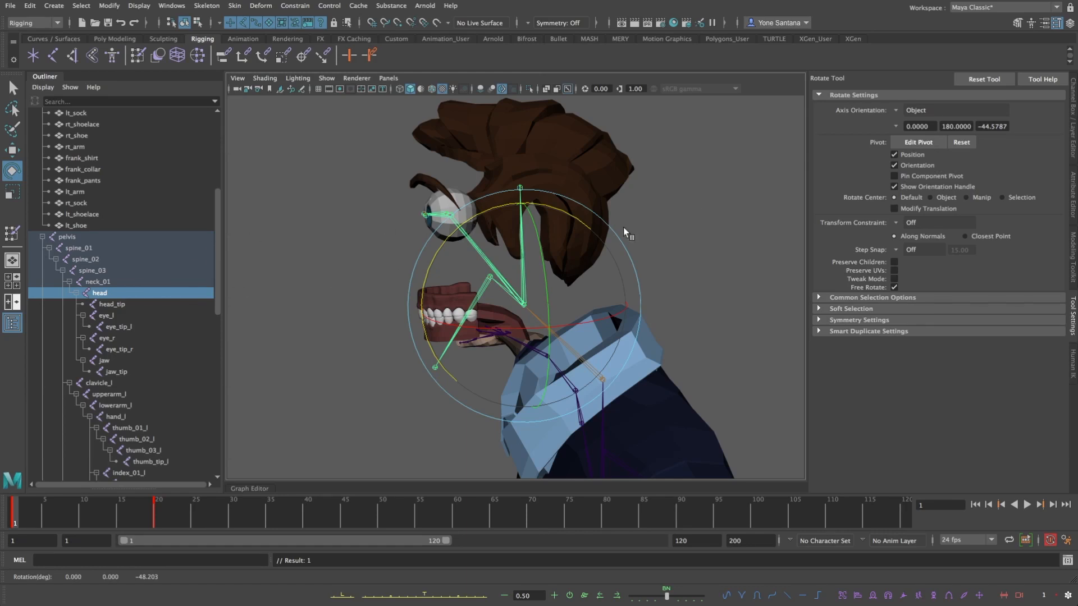
Flood lt_pupil and lt_eyeball with a skin weight of 1 for the eye_l joint
{"action": "left_click_drag", "start_coordinate": [625, 232], "coordinate": [689, 234], "text": "alt"}
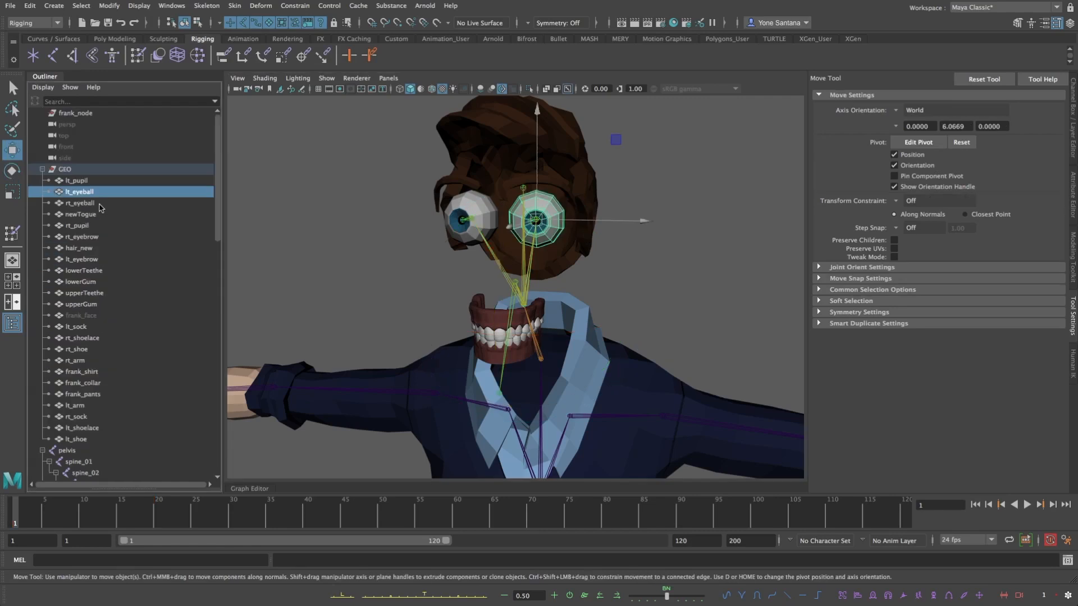
{"action": "left_click", "coordinate": [90, 183], "text": "shift"}
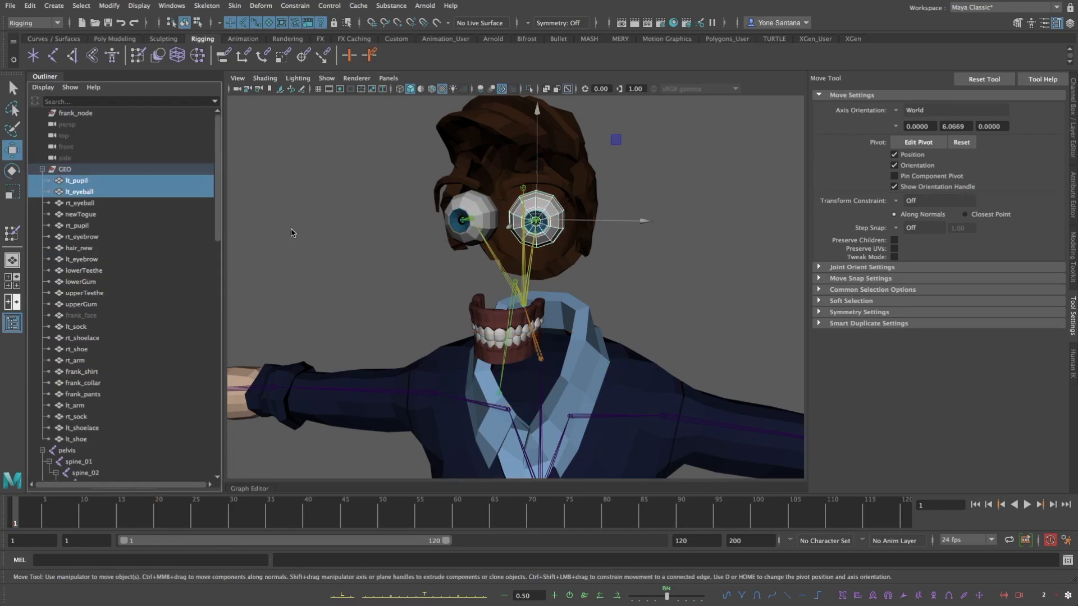
{"action": "left_click", "coordinate": [11, 234]}
{"action": "left_click", "coordinate": [878, 164]}
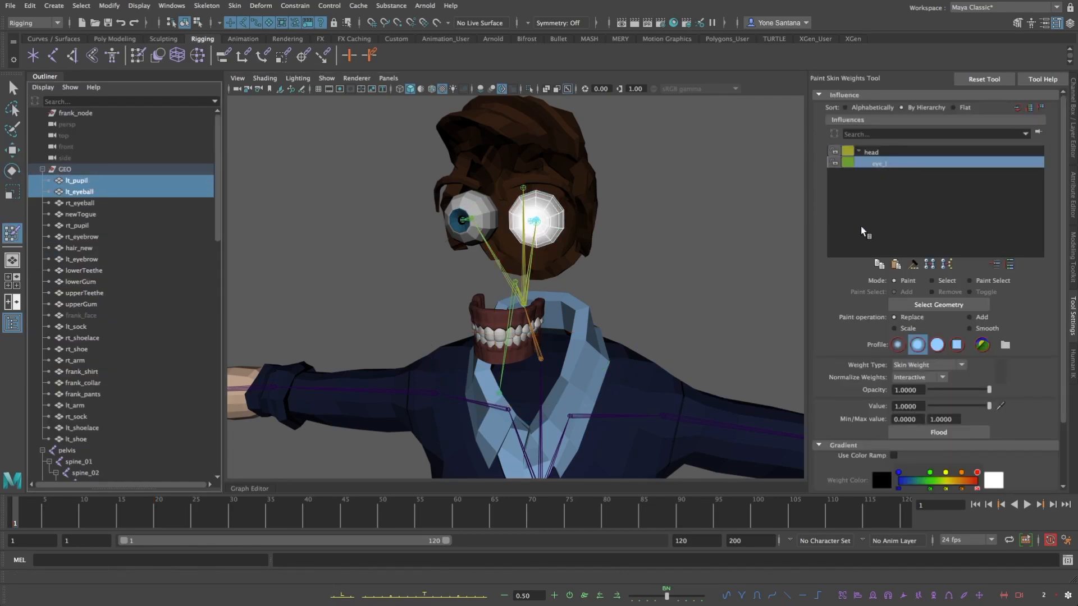
{"action": "left_click", "coordinate": [947, 433]}
Rotate the eye_l joint to test that the left eyeball and pupil follow it
{"action": "left_click_drag", "start_coordinate": [218, 207], "coordinate": [212, 289]}
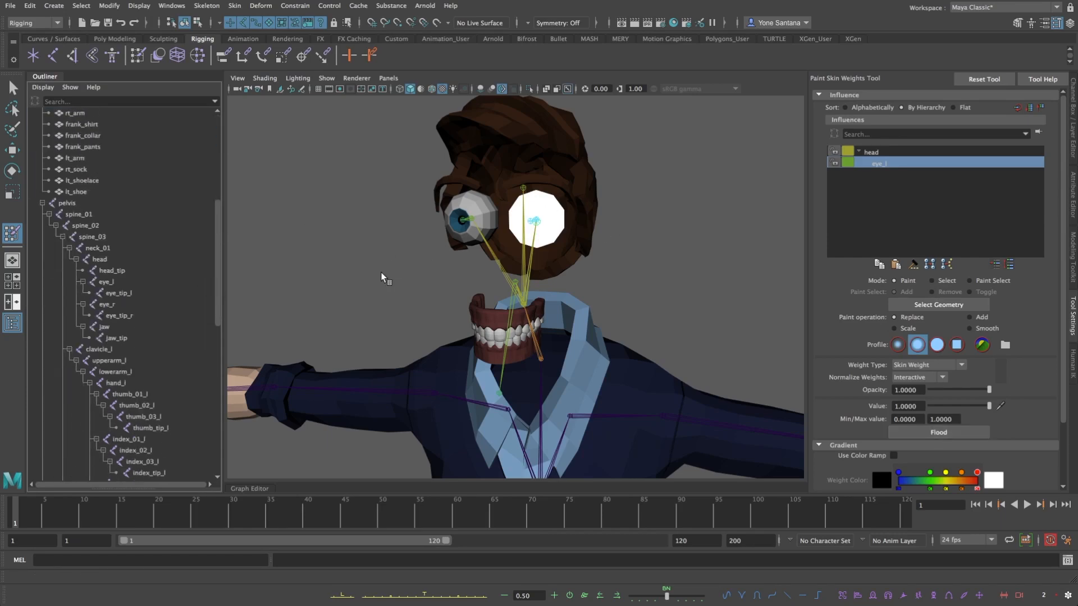
{"action": "key", "text": "w"}
{"action": "left_click", "coordinate": [106, 281]}
{"action": "key", "text": "e"}
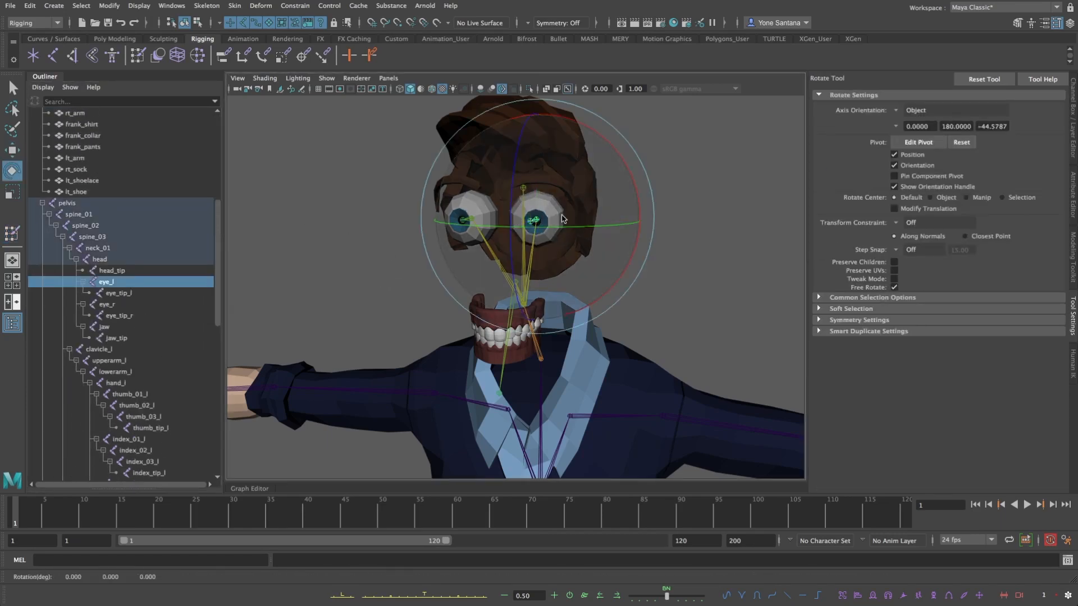
{"action": "left_click_drag", "start_coordinate": [556, 228], "coordinate": [553, 261]}
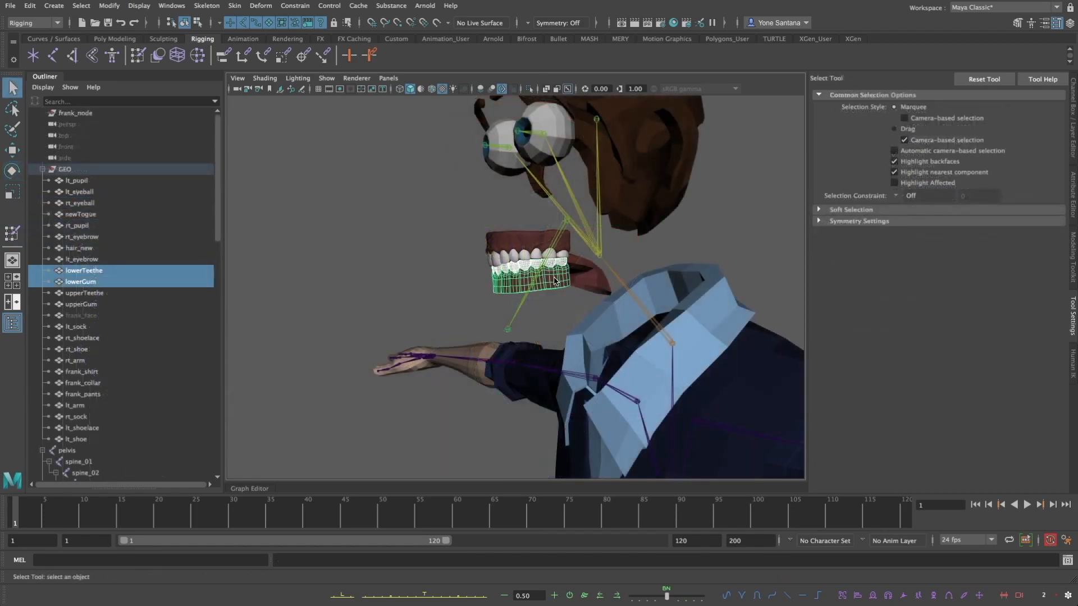
Flood the lower teeth, lower gum and tongue with a skin weight of 1 for the jaw joint
{"action": "mouse_move", "coordinate": [551, 308]}
{"action": "middle_mouse_down", "text": "alt"}
{"action": "mouse_move", "coordinate": [579, 335]}
{"action": "mouse_move", "coordinate": [572, 360]}
{"action": "middle_mouse_up", "text": "alt"}
{"action": "key", "text": "y"}
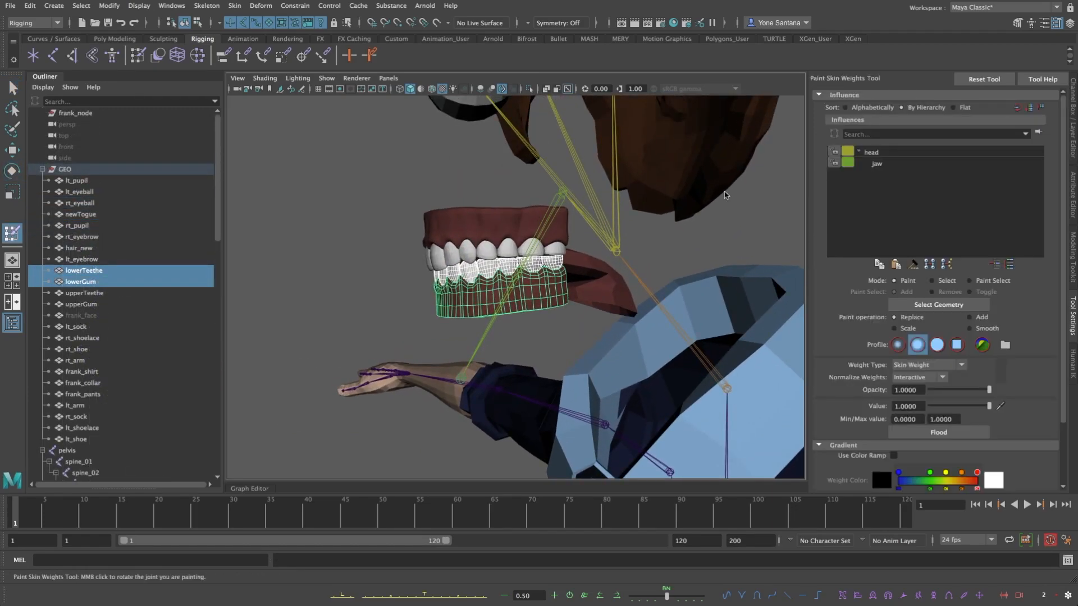
{"action": "left_click", "coordinate": [884, 164]}
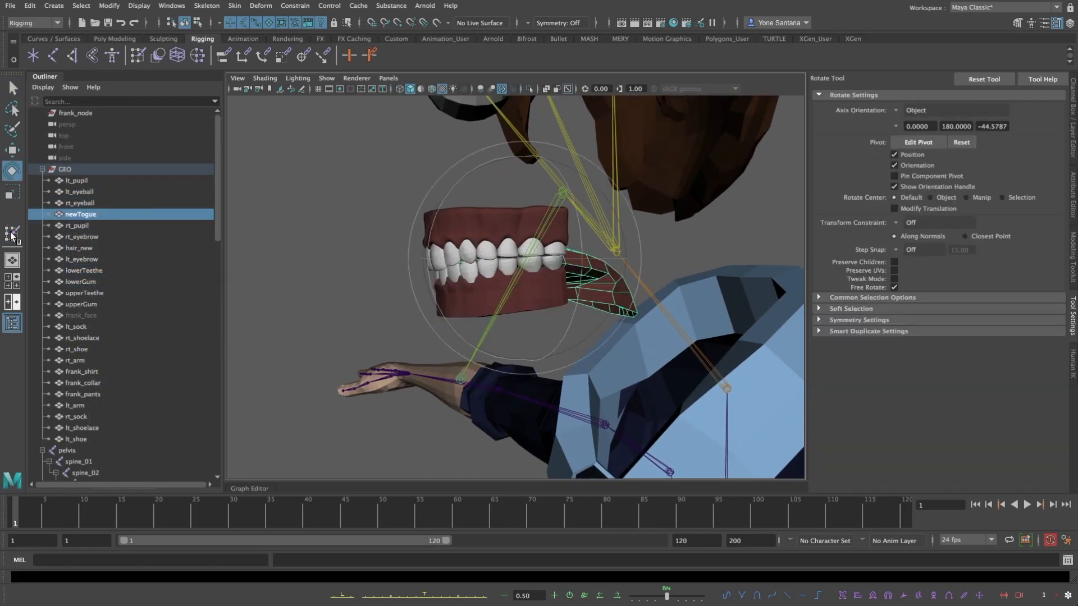
{"action": "key", "text": "y"}
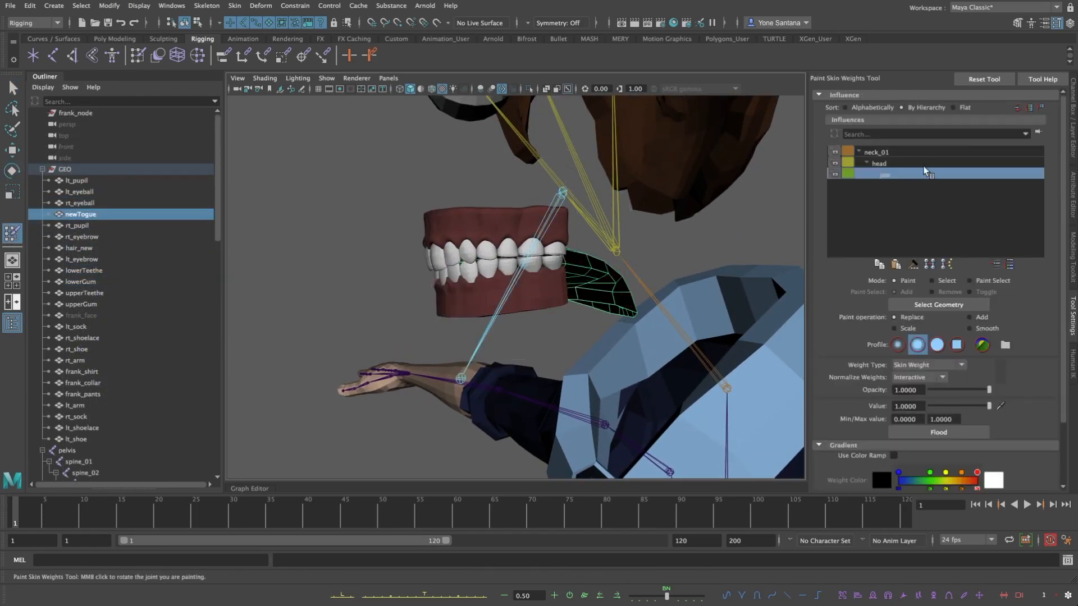
{"action": "left_click", "coordinate": [935, 433]}
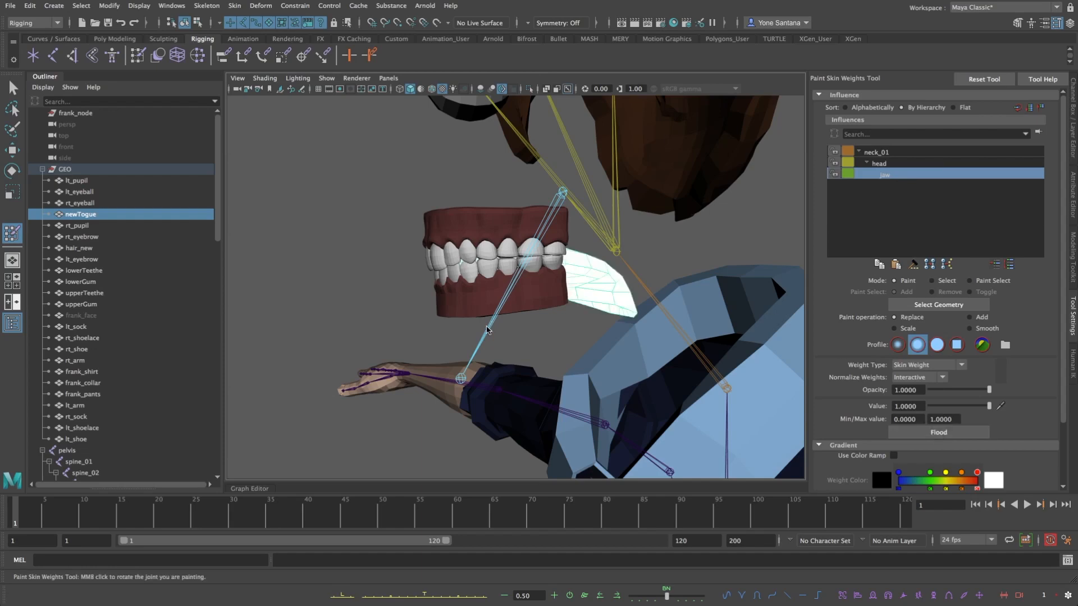
Tilt the head joint forward to about 42° at frame 10 with the face mesh shown, and clear the selection
{"action": "middle_click", "coordinate": [479, 140]}
{"action": "left_click_drag", "start_coordinate": [479, 140], "coordinate": [725, 241]}
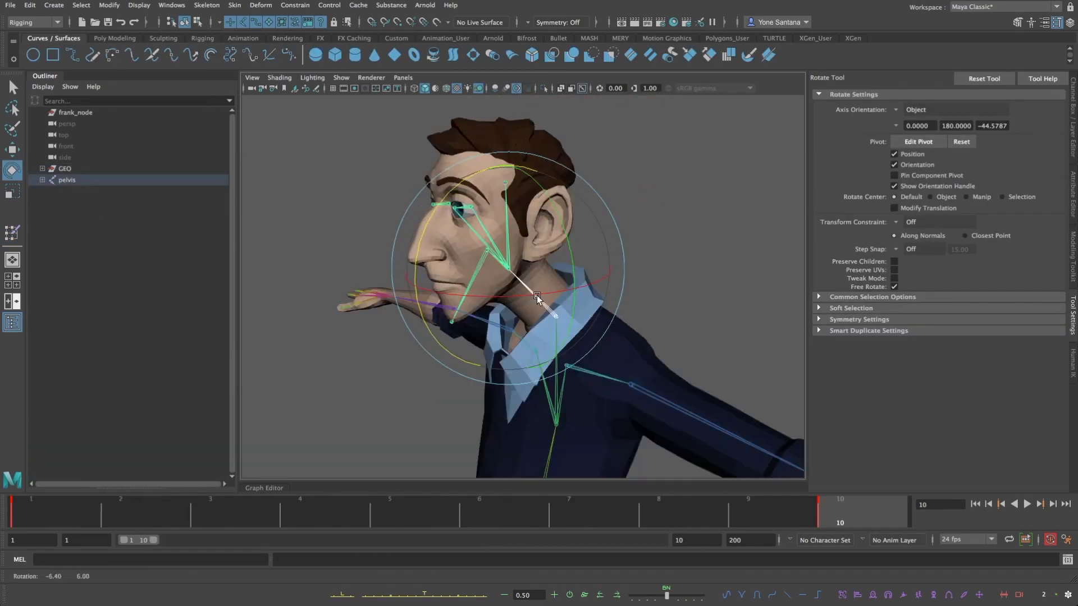
{"action": "left_click_drag", "start_coordinate": [537, 295], "coordinate": [486, 250]}
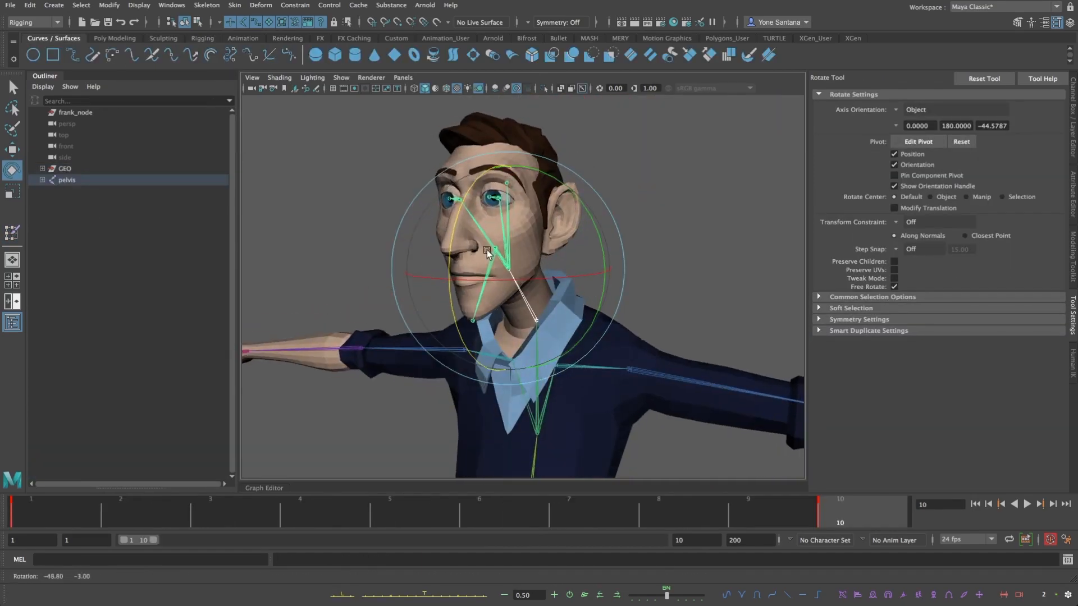
{"action": "left_click", "coordinate": [671, 199]}
{"action": "left_click", "coordinate": [507, 211]}
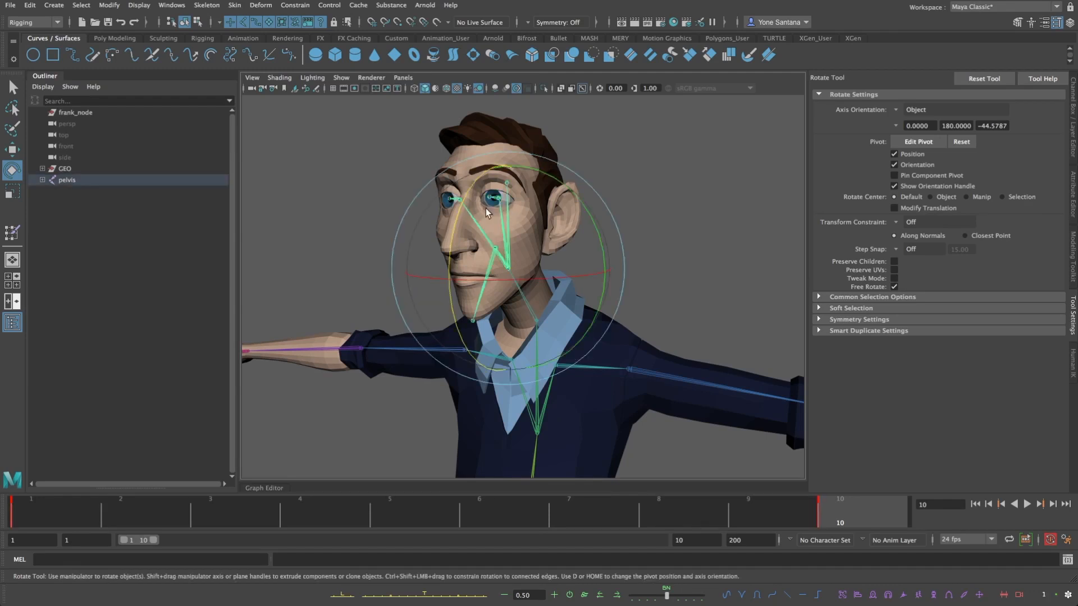
{"action": "left_click_drag", "start_coordinate": [458, 216], "coordinate": [456, 296]}
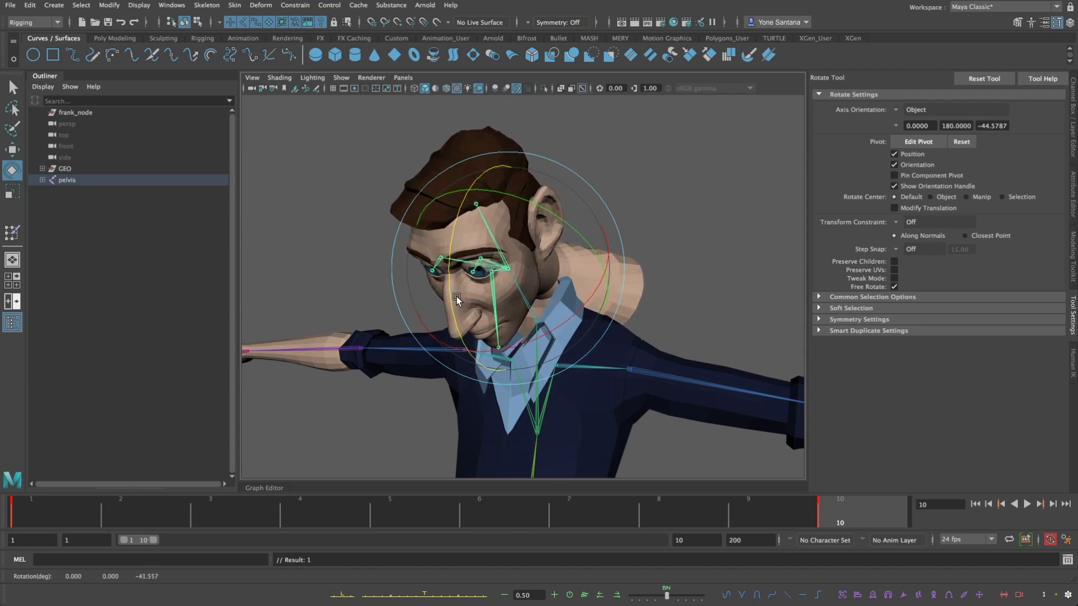
{"action": "left_click", "coordinate": [726, 270]}
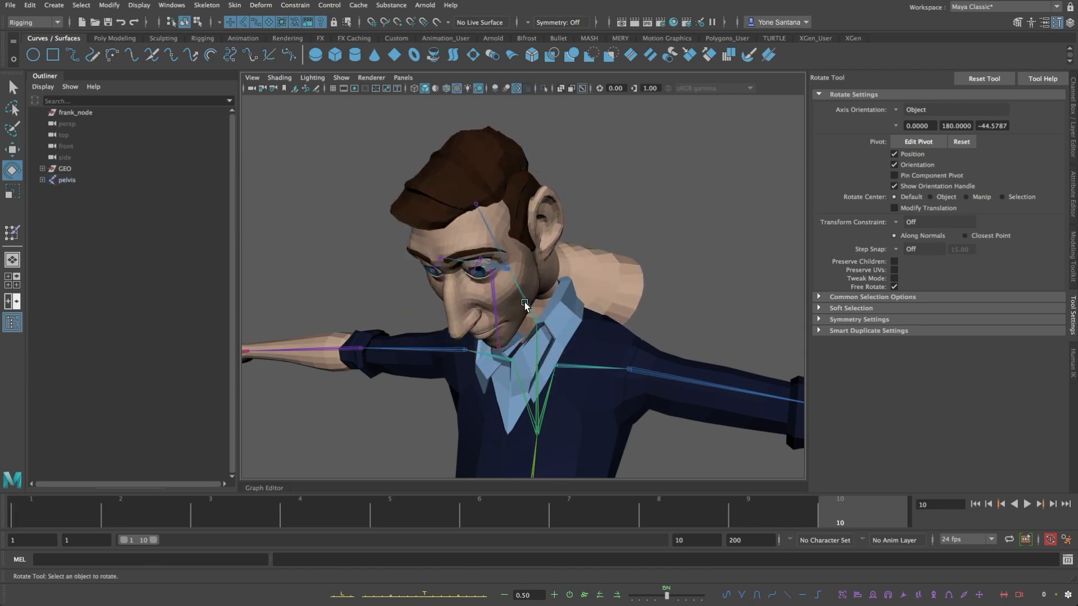
Select the frank_face vertices from the bottom shoulder edge up to the lower neck, growing the selection from one vertex loop
{"action": "left_click", "coordinate": [524, 304]}
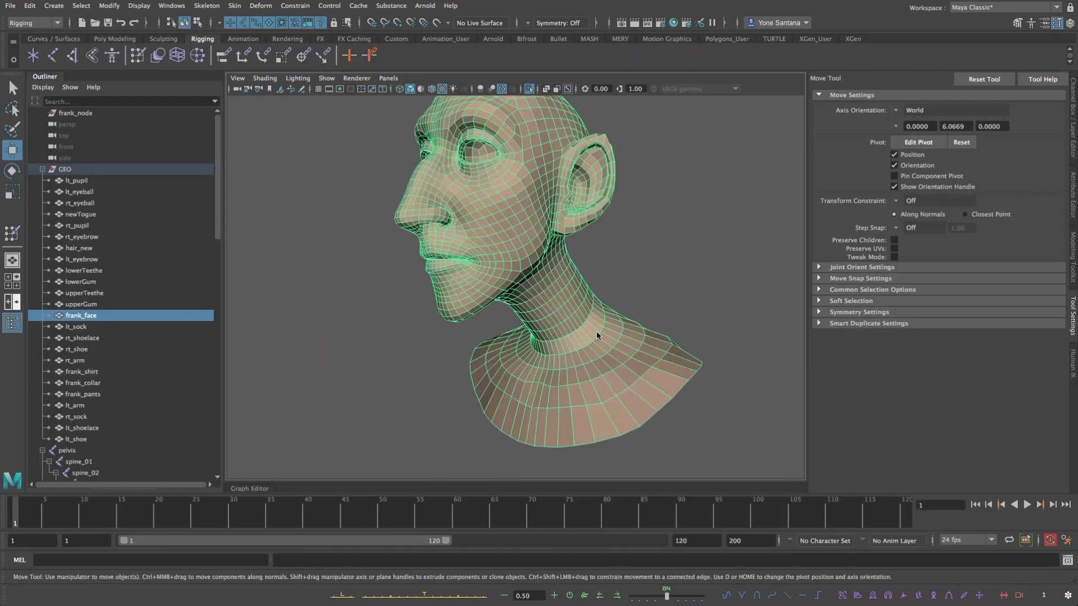
{"action": "right_click_drag", "start_coordinate": [596, 331], "coordinate": [610, 426]}
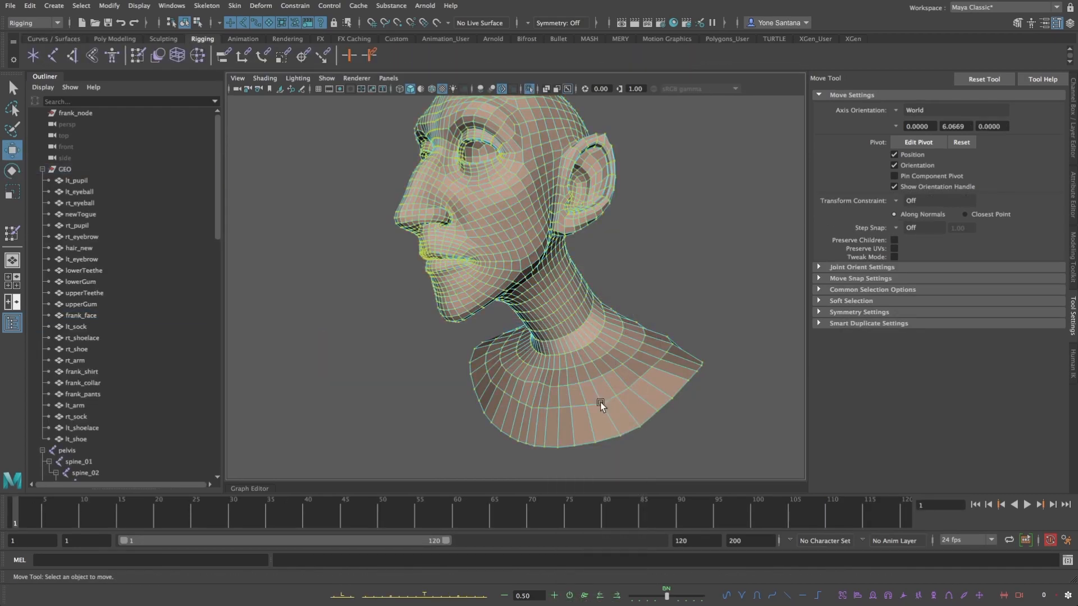
{"action": "double_click", "coordinate": [601, 402]}
{"action": "key", "text": "shift+period"}
{"action": "key", "text": "shift+period"}
{"action": "key", "text": "shift+period"}
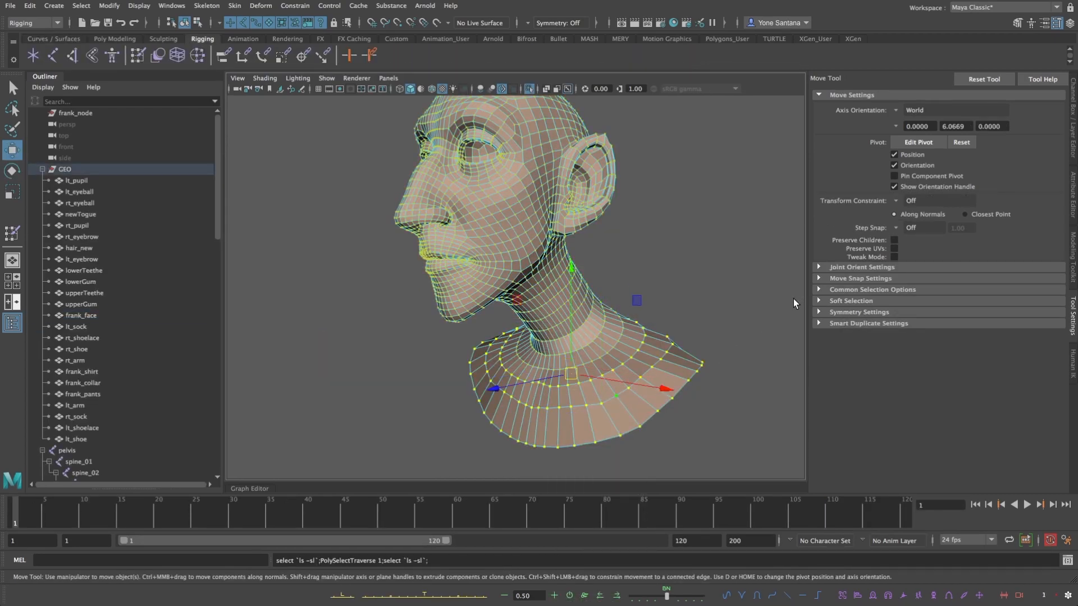
{"action": "key", "text": "shift+period"}
{"action": "key", "text": "shift+period"}
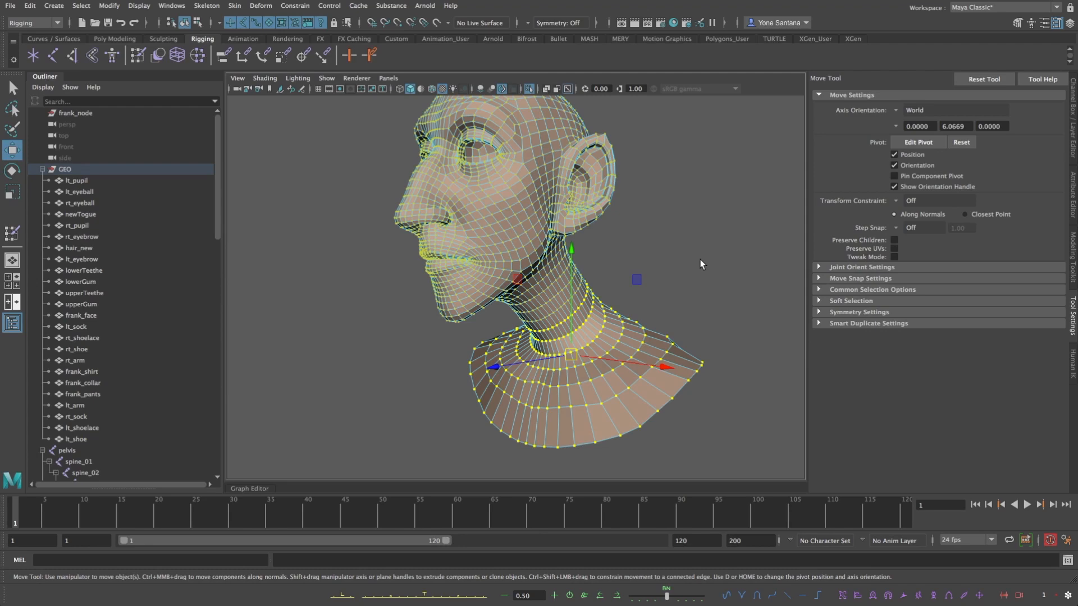
Lock all skin influences of frank_face except neck_01 and head, and make neck_01 the influence to paint
{"action": "key", "text": "y"}
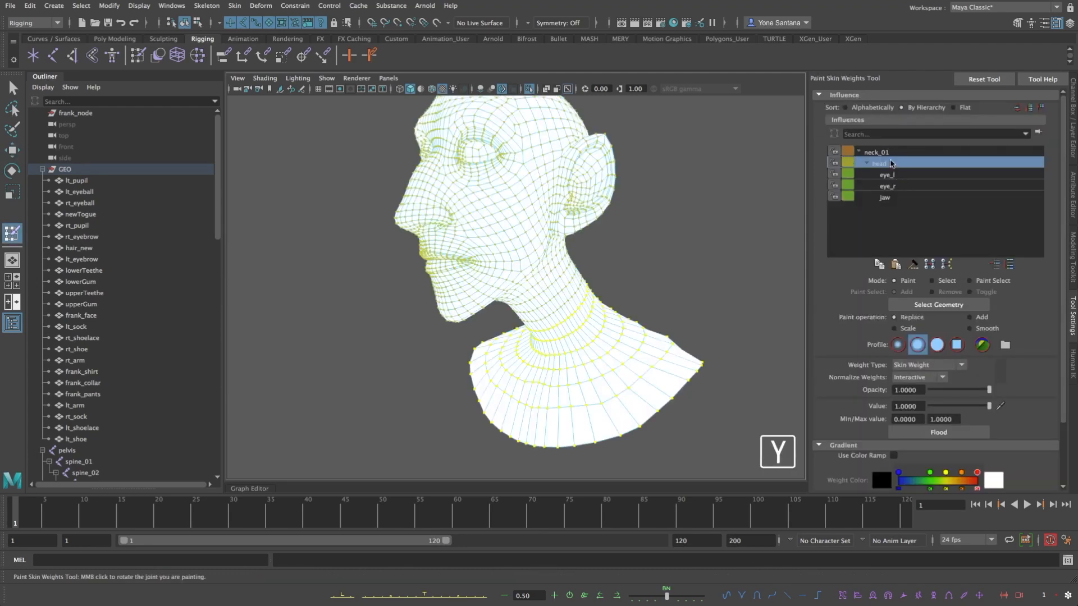
{"action": "left_click", "coordinate": [910, 152]}
{"action": "left_click", "coordinate": [904, 198], "text": "shift"}
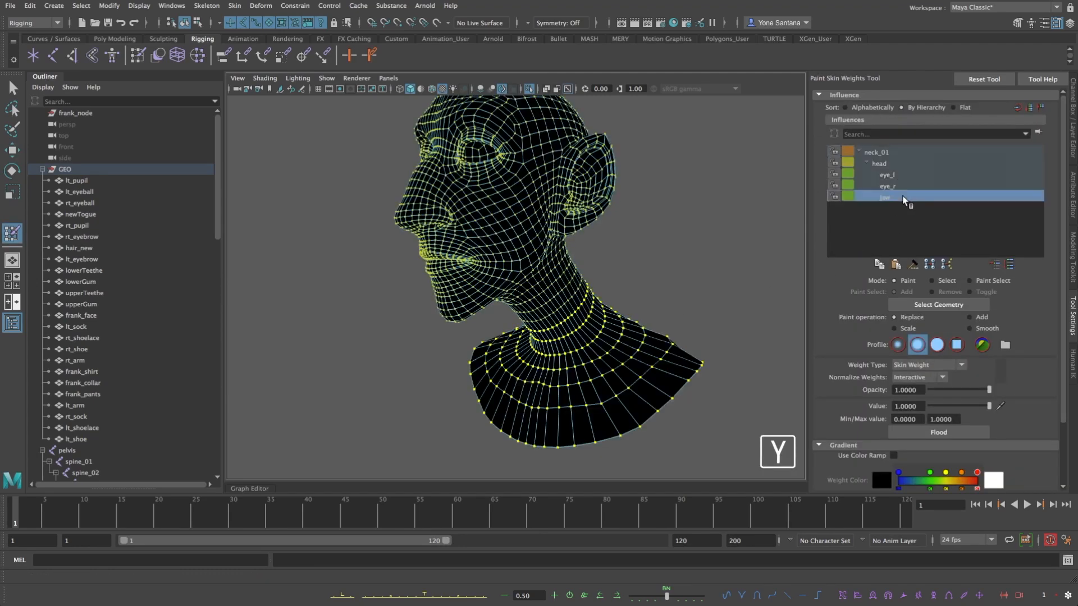
{"action": "left_click", "coordinate": [833, 151]}
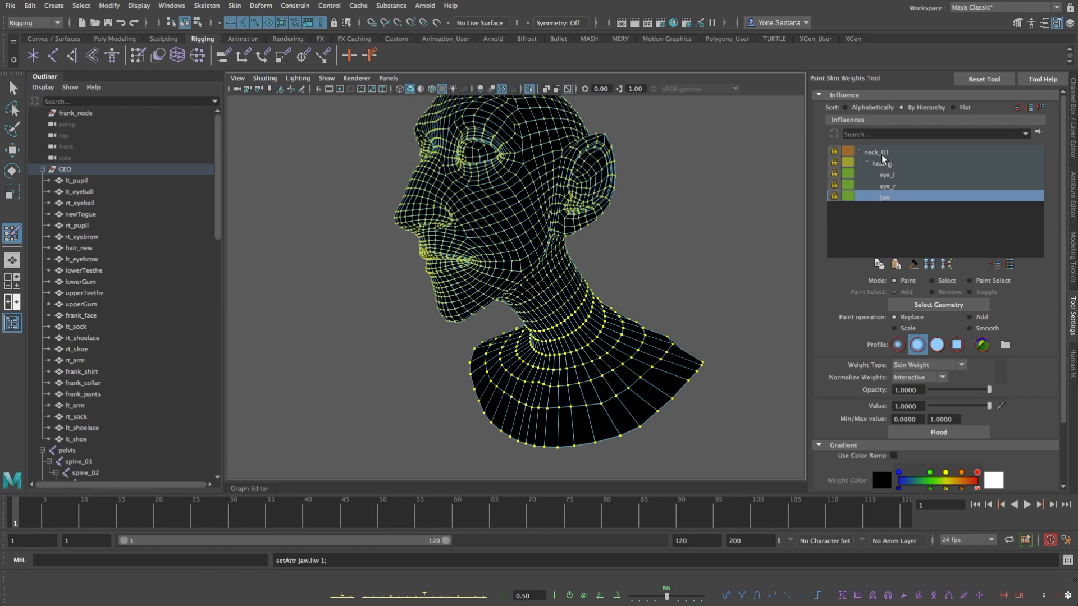
{"action": "left_click", "coordinate": [850, 212]}
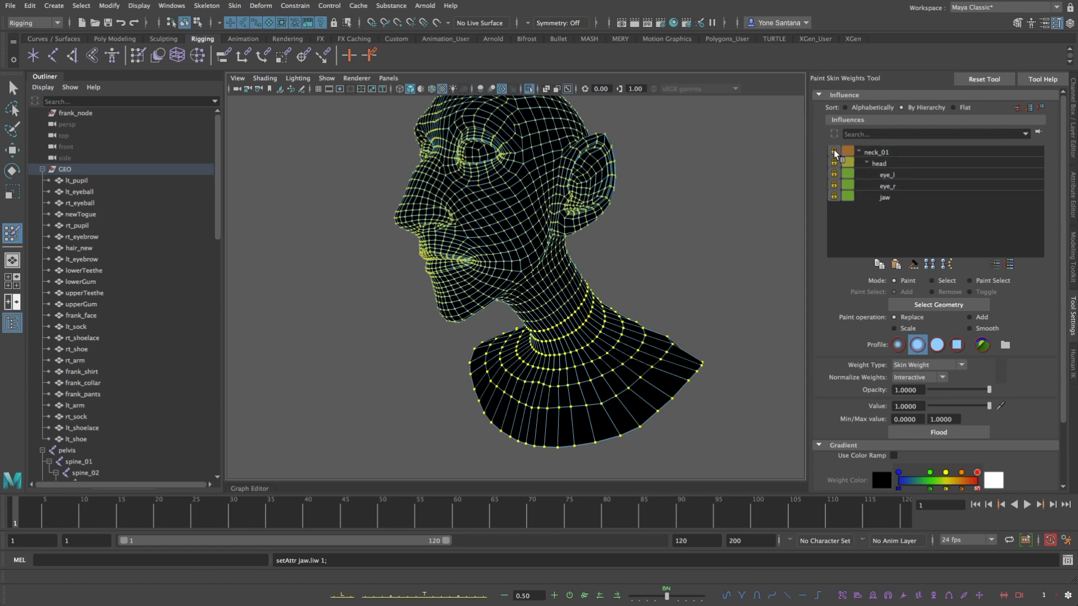
{"action": "left_click", "coordinate": [889, 153]}
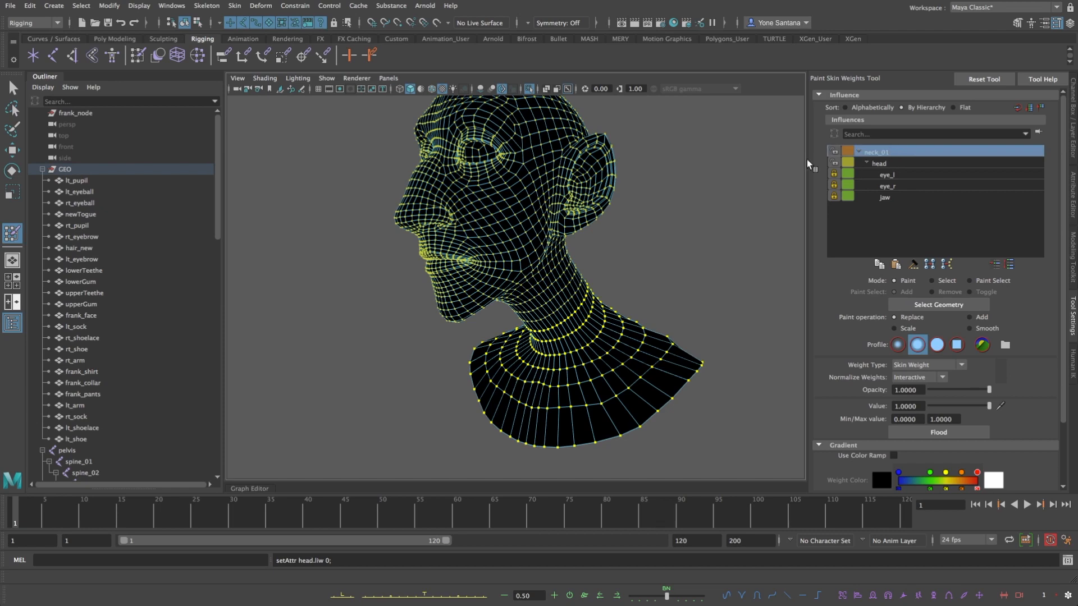
Flood the selected neck vertices with a replace weight of 1 for neck_01, and compare the head and neck_01 weights
{"action": "left_click_drag", "start_coordinate": [650, 361], "coordinate": [682, 334], "text": "alt"}
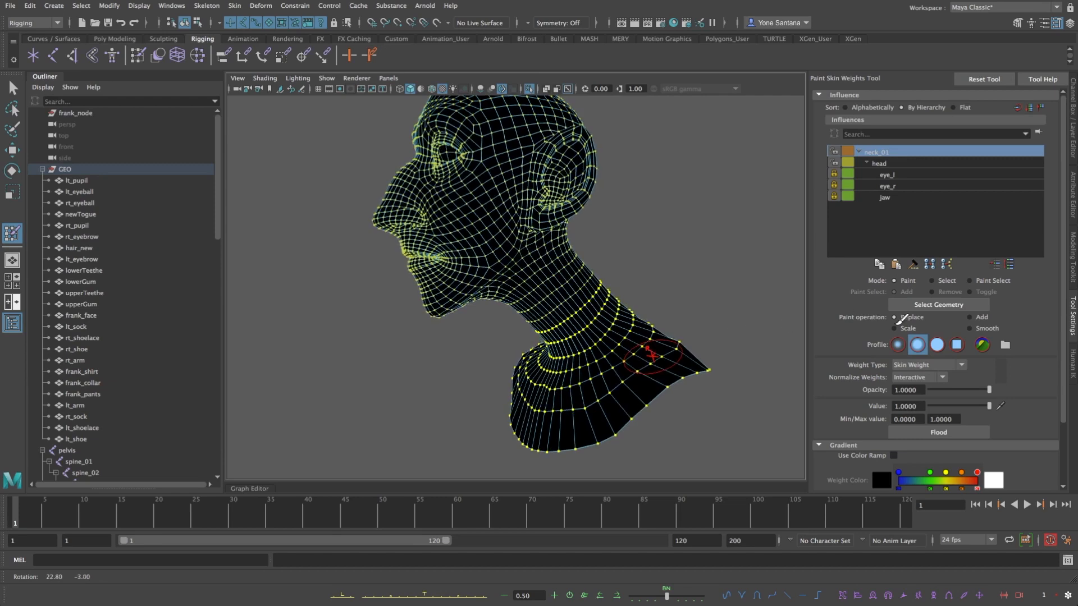
{"action": "left_click", "coordinate": [947, 436]}
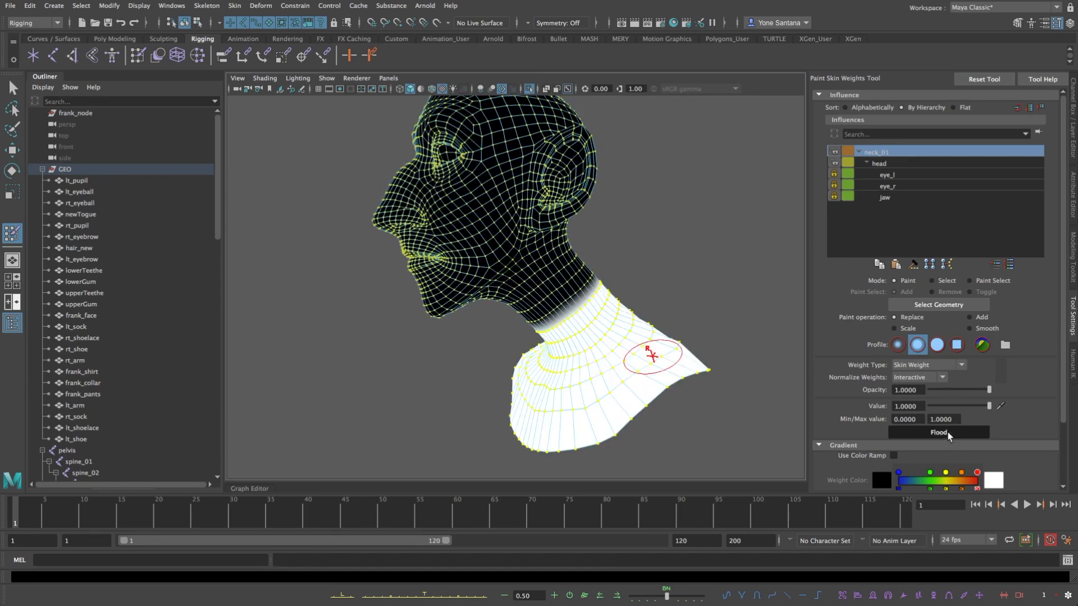
{"action": "left_click", "coordinate": [900, 163]}
{"action": "left_click", "coordinate": [915, 152]}
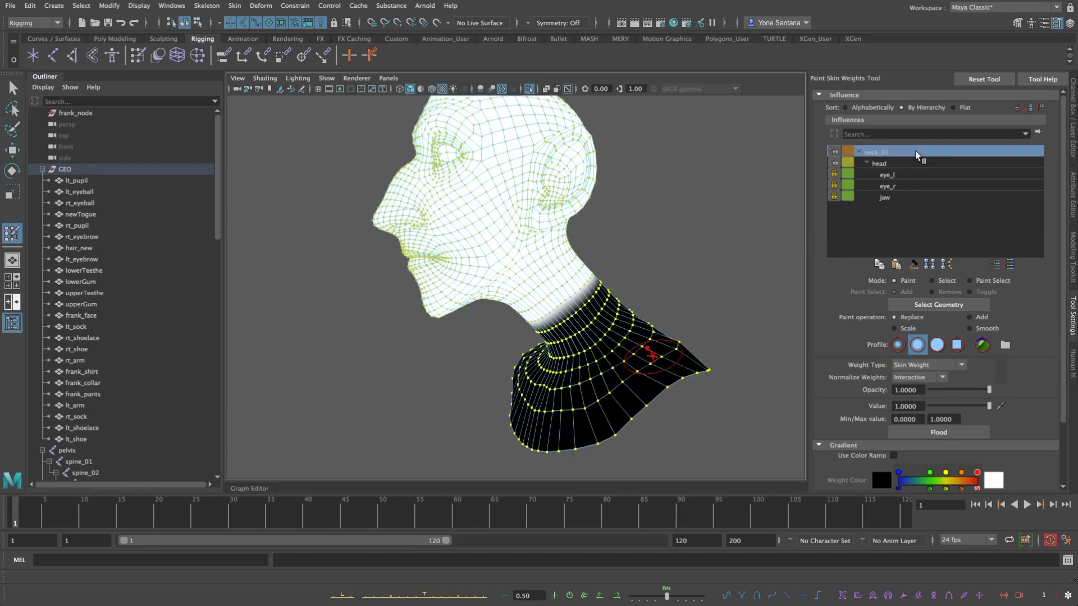
Scrub the head tilt to frame 20 and examine how the neck deforms
{"action": "key", "text": "alt+v"}
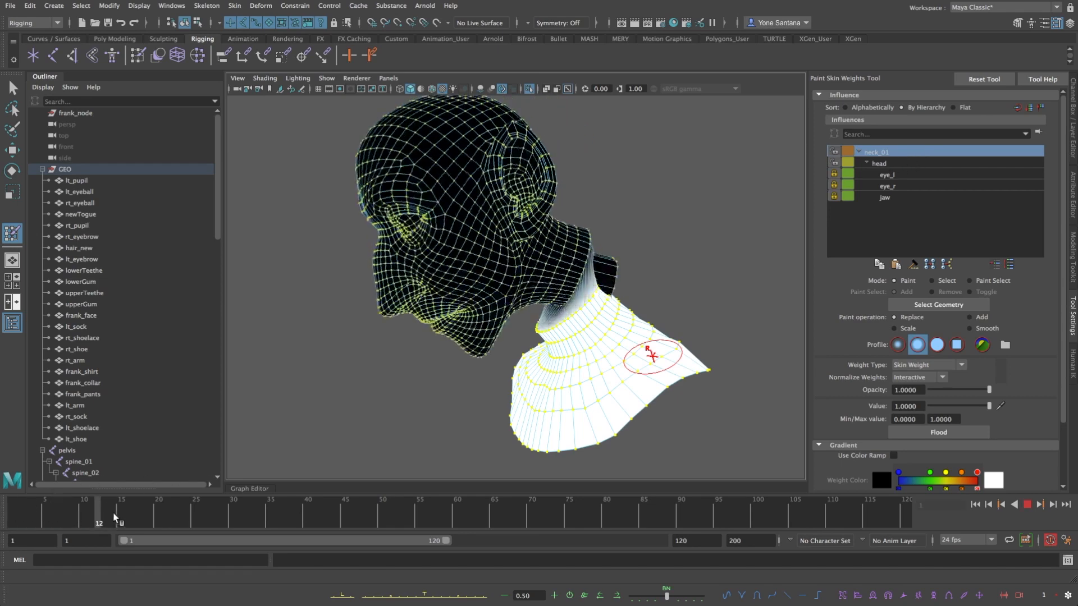
{"action": "mouse_move", "coordinate": [72, 517]}
{"action": "left_mouse_down"}
{"action": "mouse_move", "coordinate": [193, 510]}
{"action": "mouse_move", "coordinate": [99, 509]}
{"action": "mouse_move", "coordinate": [160, 510]}
{"action": "left_mouse_up"}
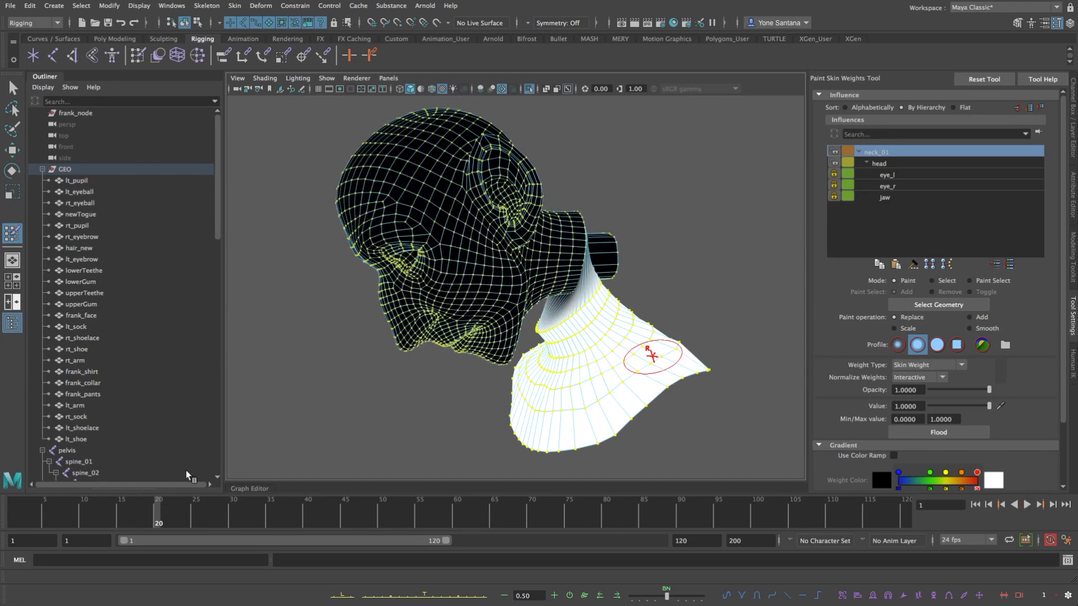
{"action": "left_click_drag", "start_coordinate": [652, 261], "coordinate": [629, 255], "text": "alt"}
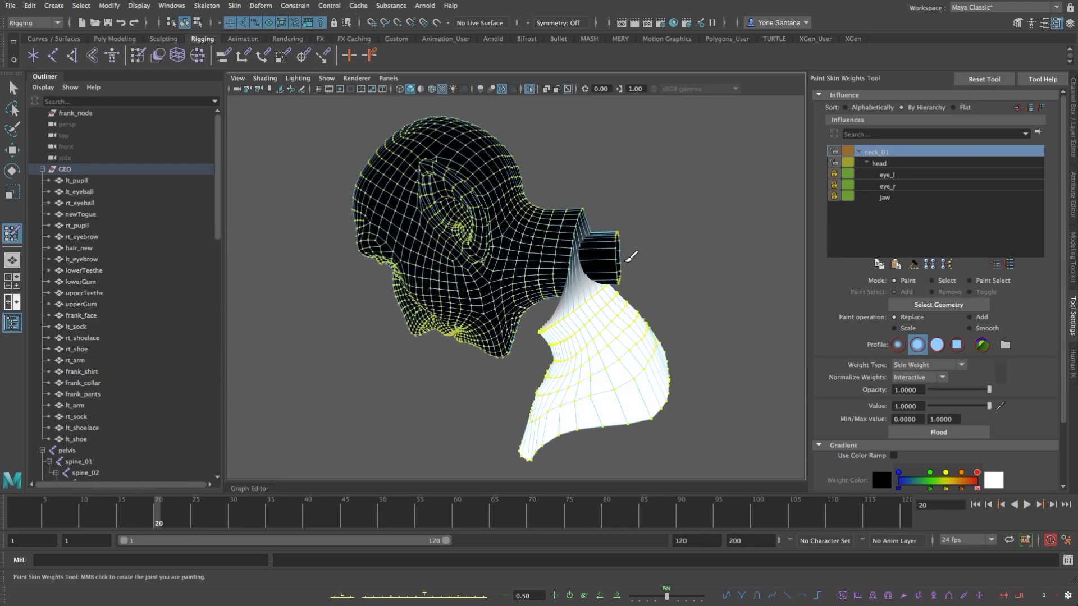
Select the vertex loop at the edge of the stub jutting out behind the neck and flood it with weight 1 for neck_01
{"action": "key", "text": "w"}
{"action": "middle_click_drag", "start_coordinate": [628, 257], "coordinate": [588, 290], "text": "alt"}
{"action": "right_click_drag", "start_coordinate": [580, 288], "coordinate": [574, 284]}
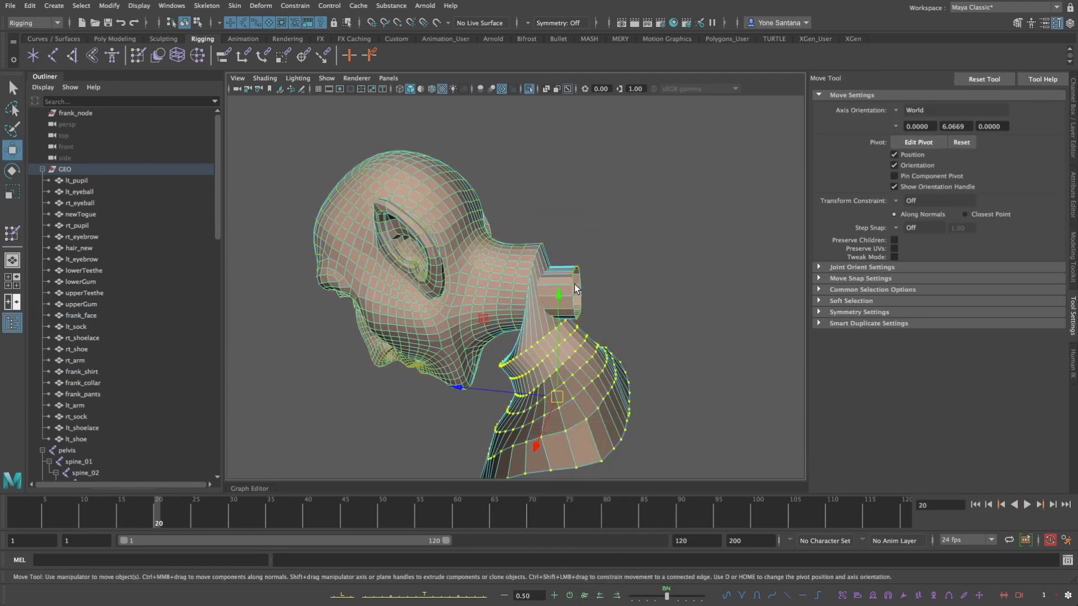
{"action": "left_click", "coordinate": [595, 304]}
{"action": "middle_click_drag", "start_coordinate": [595, 304], "coordinate": [562, 310], "text": "alt"}
{"action": "right_click_drag", "start_coordinate": [561, 311], "coordinate": [672, 275], "text": "alt"}
{"action": "double_click", "coordinate": [546, 285]}
{"action": "key", "text": "ctrl+z"}
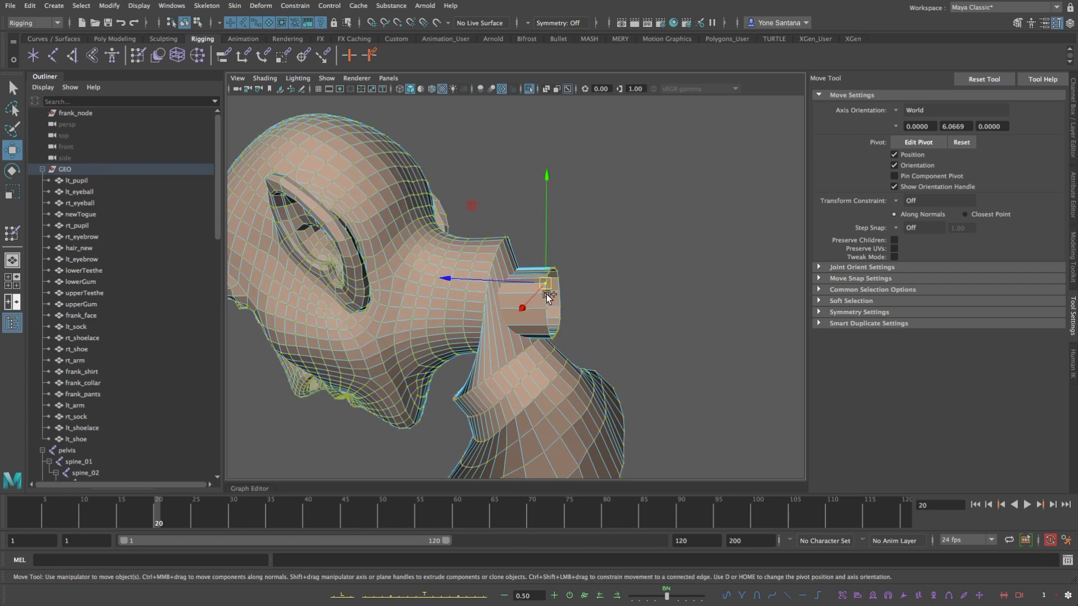
{"action": "double_click", "coordinate": [546, 295], "text": "shift"}
{"action": "key", "text": "shift+period"}
{"action": "left_click", "coordinate": [13, 232]}
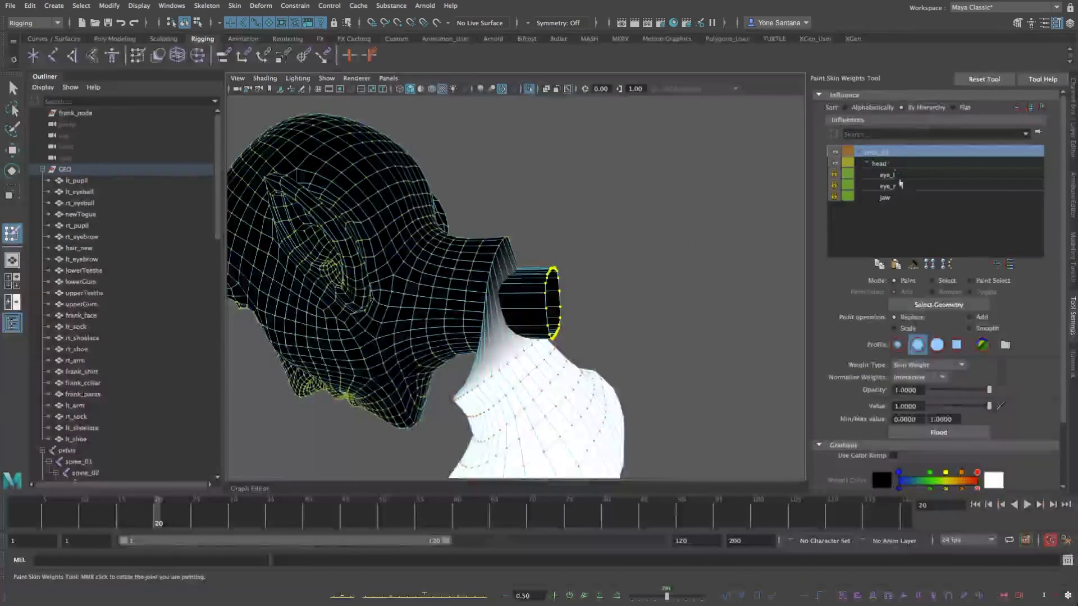
{"action": "left_click", "coordinate": [927, 433]}
Select the next three vertex loops up the neck and flood them with weight 1 for neck_01
{"action": "mouse_move", "coordinate": [490, 334]}
{"action": "left_mouse_down", "text": "alt"}
{"action": "mouse_move", "coordinate": [581, 320]}
{"action": "mouse_move", "coordinate": [560, 260]}
{"action": "left_mouse_up", "text": "alt"}
{"action": "key", "text": "w"}
{"action": "right_click_drag", "start_coordinate": [559, 261], "coordinate": [563, 231]}
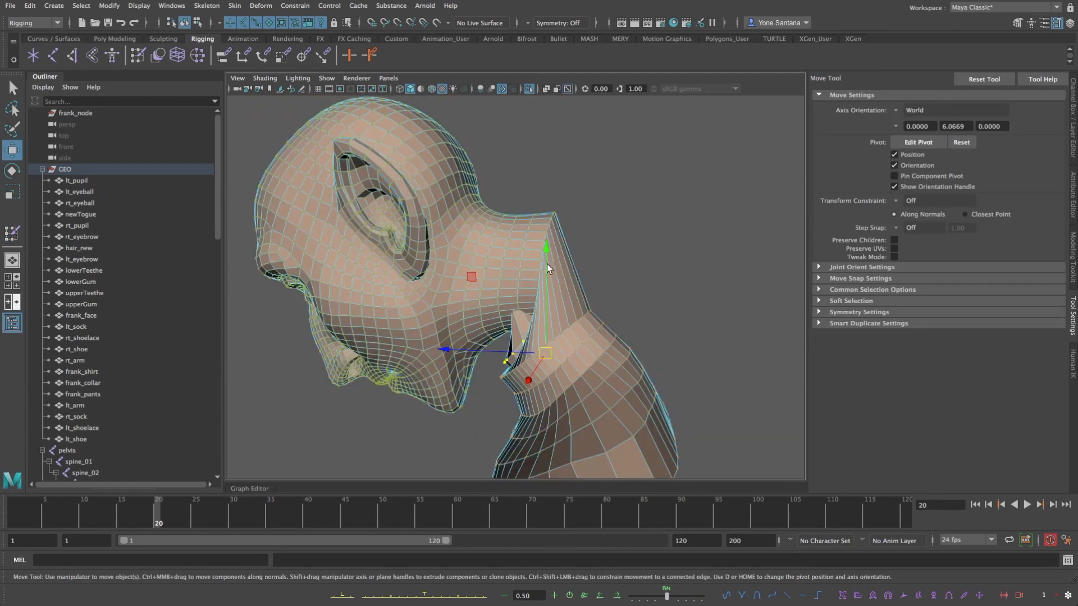
{"action": "left_click_drag", "start_coordinate": [549, 226], "coordinate": [532, 270], "text": "alt"}
{"action": "key", "text": "q"}
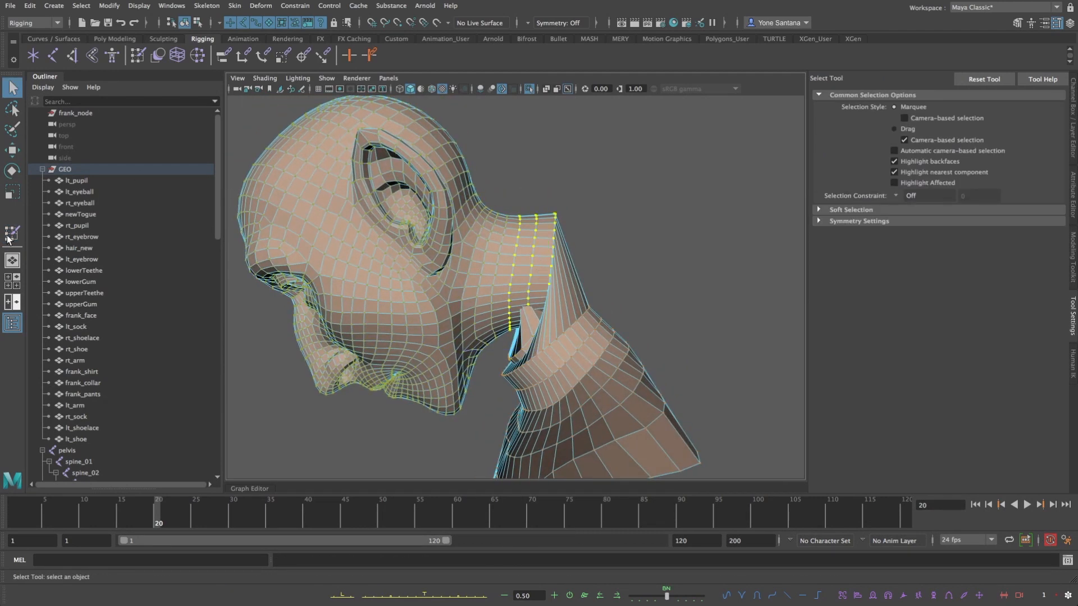
{"action": "key", "text": "y"}
{"action": "left_click", "coordinate": [938, 437]}
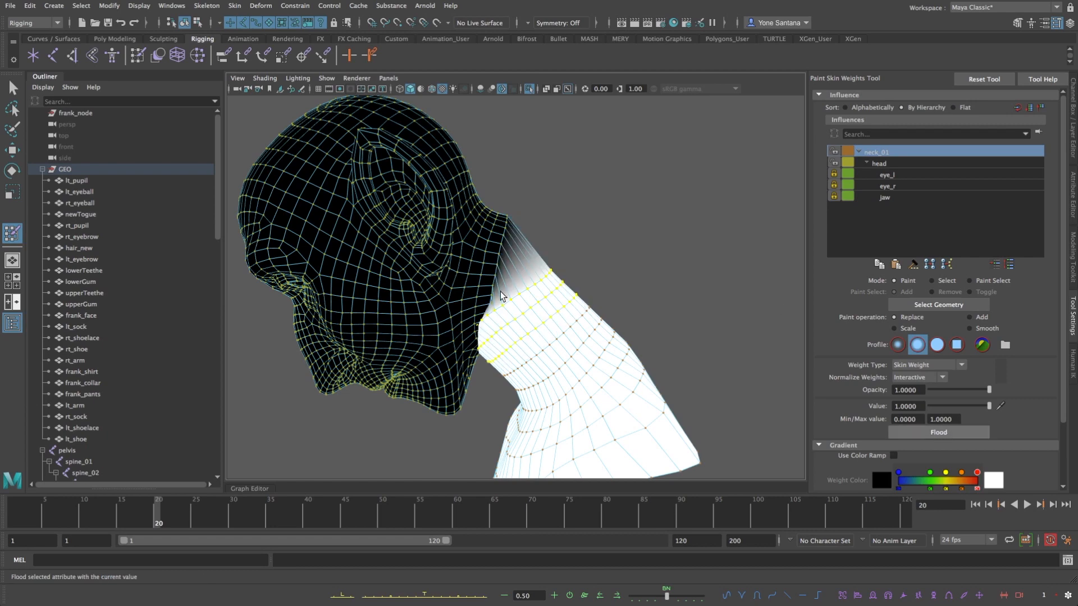
Select the vertex loops where the neck meets the head on frank_face, growing the selection by one ring
{"action": "left_click_drag", "start_coordinate": [504, 296], "coordinate": [558, 308], "text": "alt"}
{"action": "key", "text": "w"}
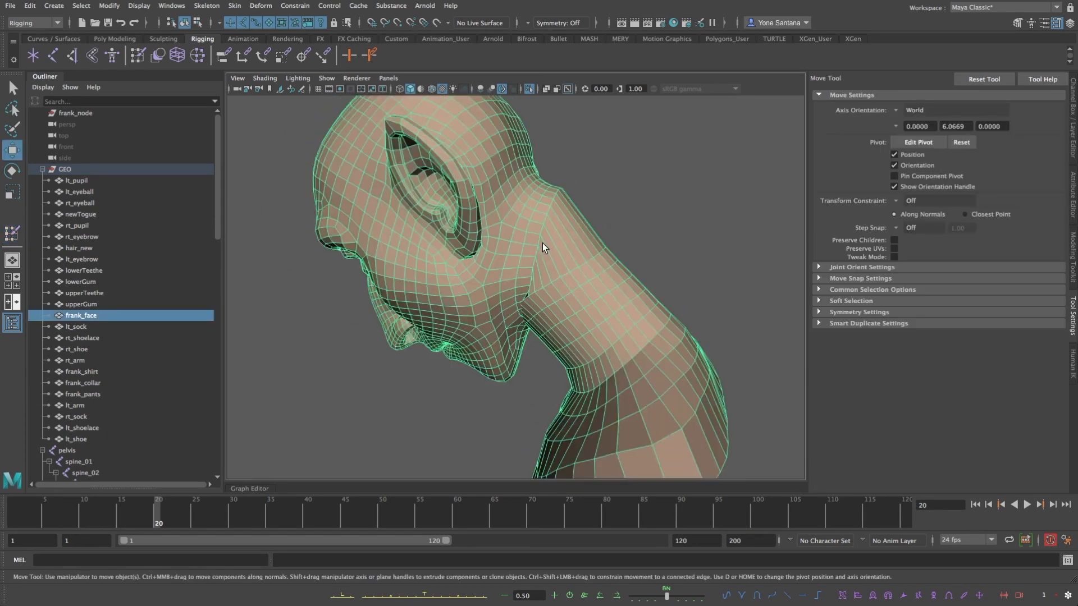
{"action": "right_click_drag", "start_coordinate": [543, 243], "coordinate": [487, 253]}
{"action": "left_click", "coordinate": [542, 236]}
{"action": "key", "text": "q"}
{"action": "left_click", "coordinate": [561, 189]}
{"action": "double_click", "coordinate": [554, 201], "text": "shift"}
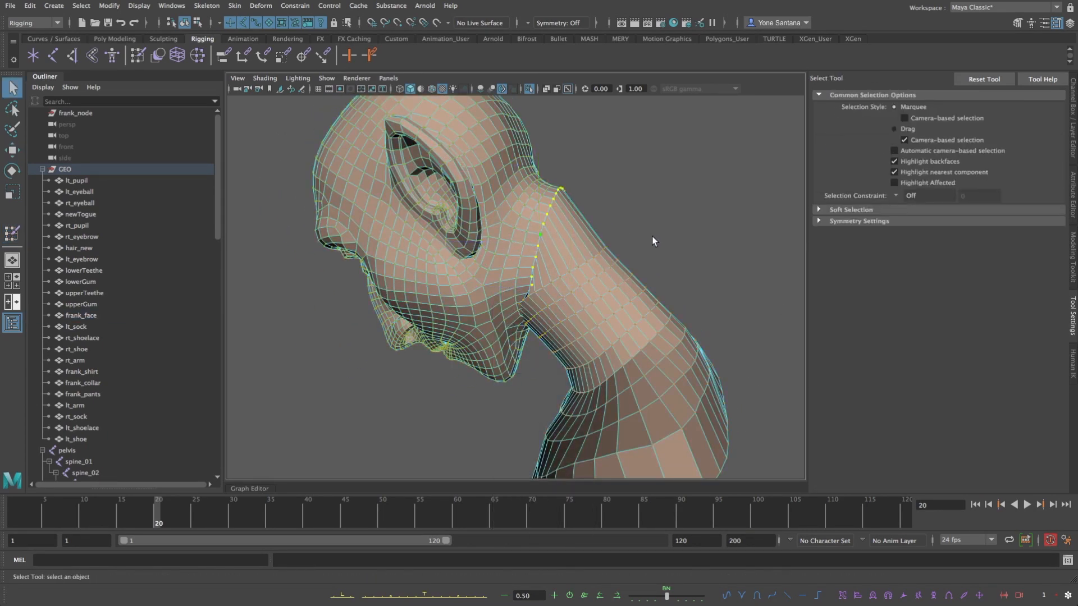
{"action": "key", "text": "shift+period"}
{"action": "left_click_drag", "start_coordinate": [533, 278], "coordinate": [564, 285], "text": "alt"}
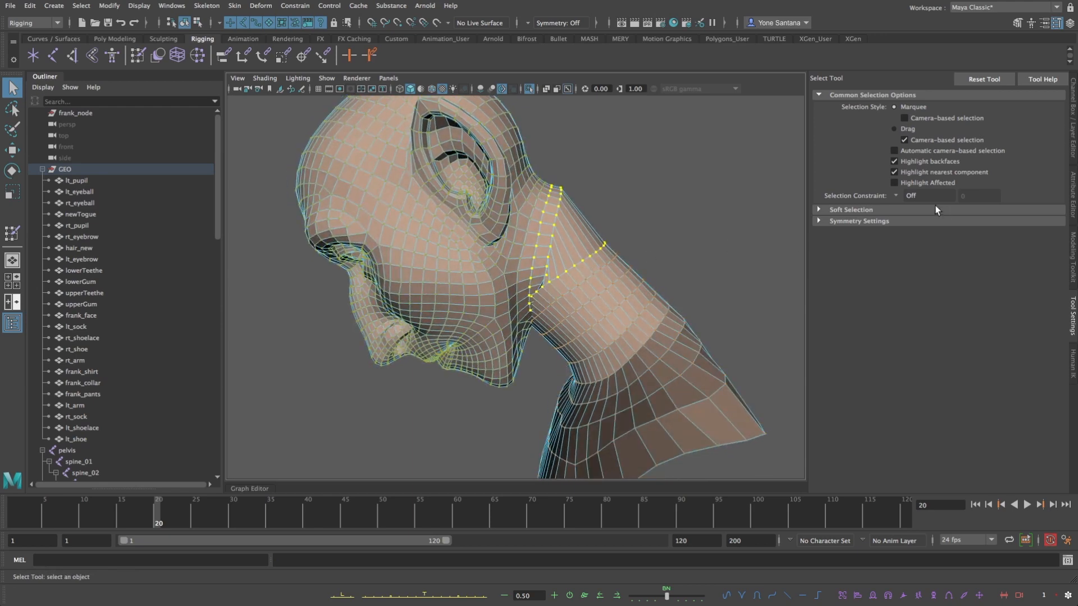
Switch the paint operation to Smooth and flood the selected loops five times to blend the neck_01 weights
{"action": "left_click", "coordinate": [14, 233]}
{"action": "left_click", "coordinate": [970, 328]}
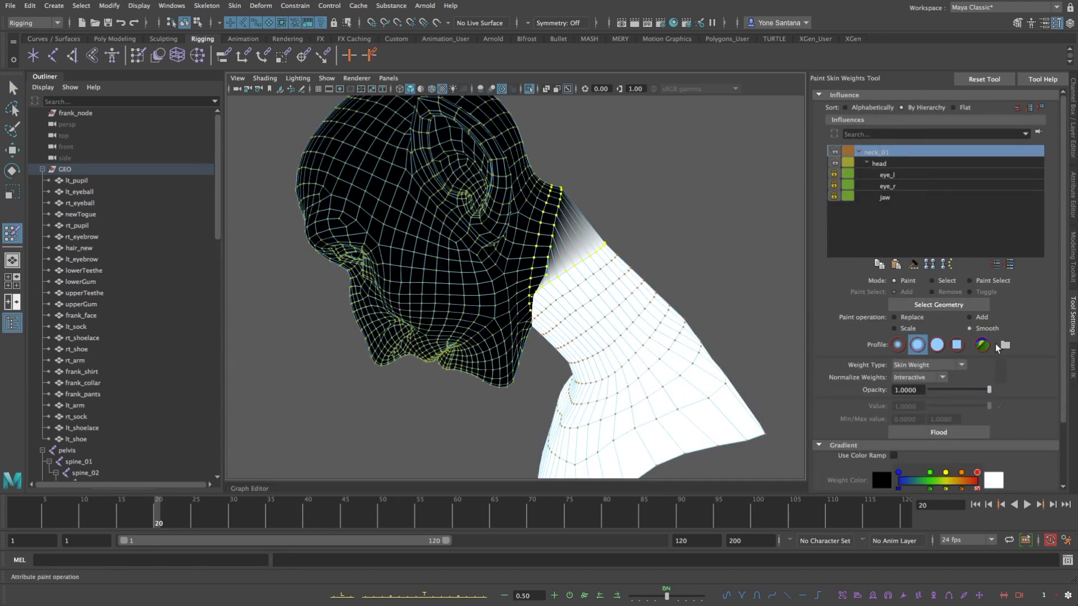
{"action": "scroll", "coordinate": [947, 407], "scroll_direction": "down", "scroll_amount": 2}
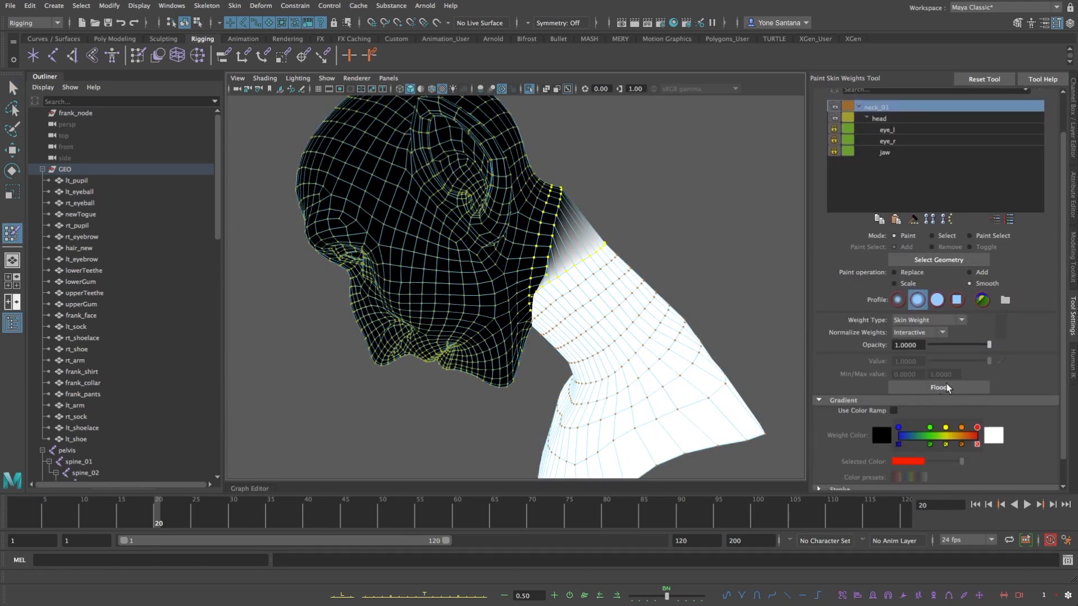
{"action": "left_click", "coordinate": [947, 387]}
{"action": "left_click", "coordinate": [948, 389]}
{"action": "left_click", "coordinate": [949, 389]}
{"action": "left_click", "coordinate": [949, 391]}
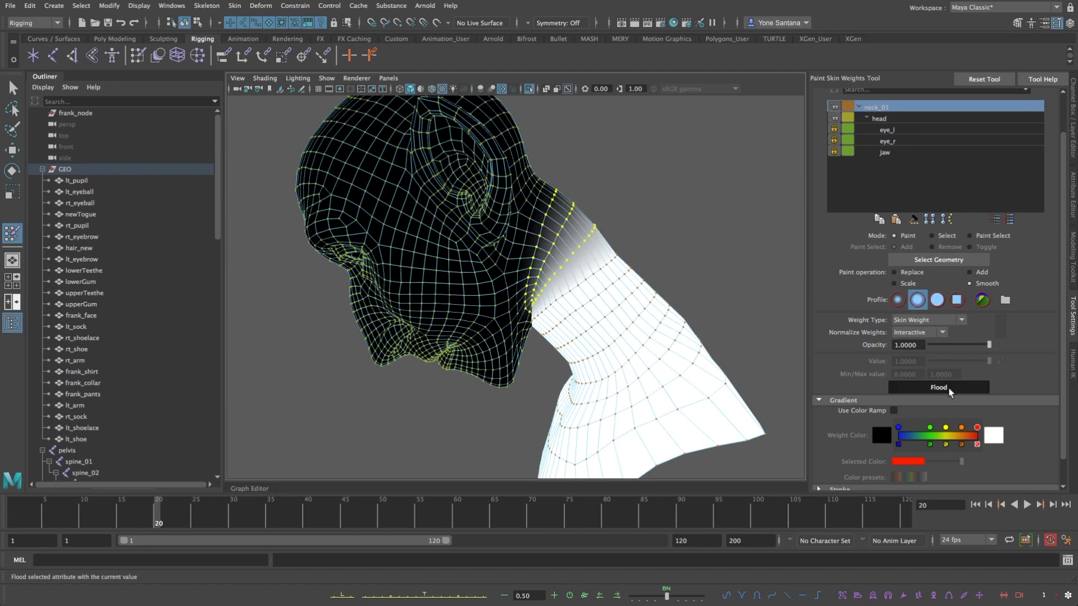
{"action": "left_click", "coordinate": [950, 391]}
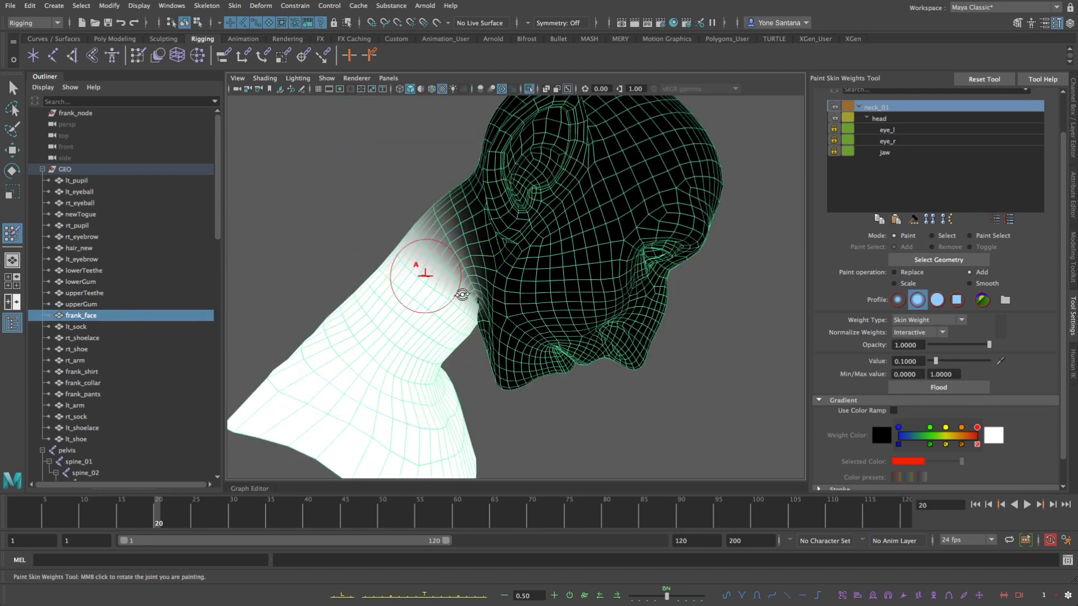
Examine the blended neck_01 weights all around the neck and play back the head tilt
{"action": "left_click_drag", "start_coordinate": [428, 272], "coordinate": [464, 234], "text": "alt"}
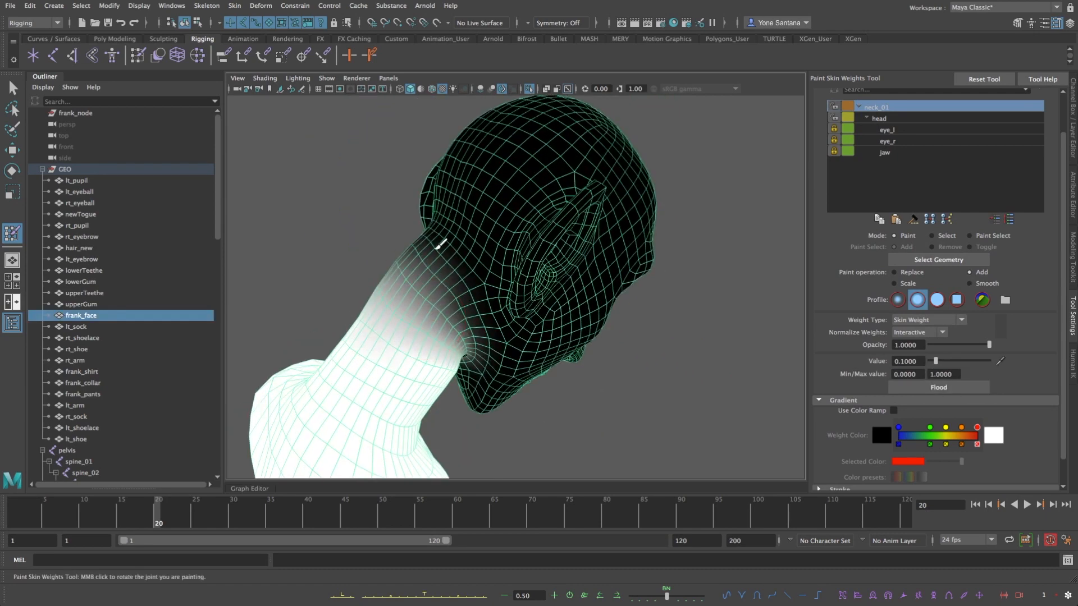
{"action": "mouse_move", "coordinate": [398, 336]}
{"action": "left_mouse_down", "text": "alt"}
{"action": "mouse_move", "coordinate": [474, 258]}
{"action": "mouse_move", "coordinate": [489, 265]}
{"action": "mouse_move", "coordinate": [487, 283]}
{"action": "mouse_move", "coordinate": [476, 280]}
{"action": "left_mouse_up", "text": "alt"}
{"action": "mouse_move", "coordinate": [542, 319]}
{"action": "left_mouse_down", "text": "alt"}
{"action": "mouse_move", "coordinate": [449, 284]}
{"action": "mouse_move", "coordinate": [548, 306]}
{"action": "mouse_move", "coordinate": [435, 270]}
{"action": "left_mouse_up", "text": "alt"}
{"action": "mouse_move", "coordinate": [481, 327]}
{"action": "left_mouse_down", "text": "alt"}
{"action": "mouse_move", "coordinate": [505, 337]}
{"action": "mouse_move", "coordinate": [555, 303]}
{"action": "left_mouse_up", "text": "alt"}
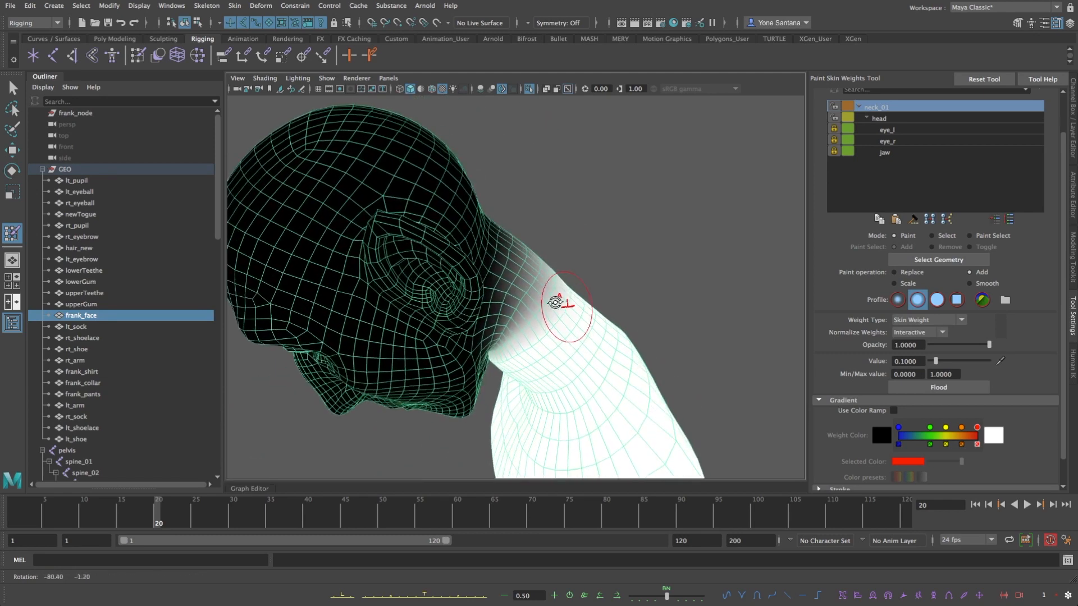
{"action": "key", "text": "alt+v"}
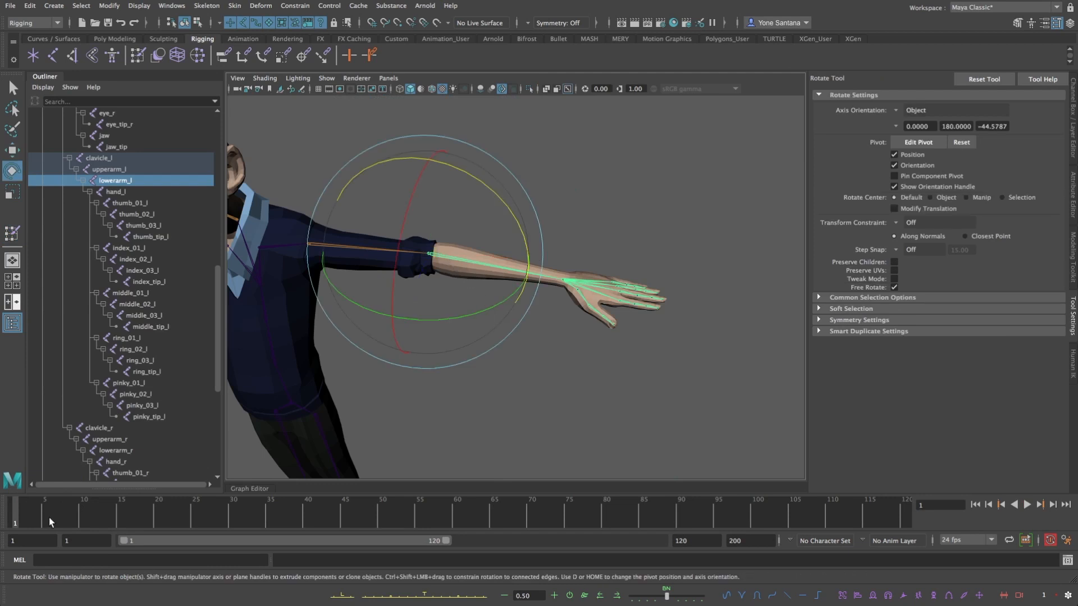
Keyframe the lowerarm_l joint at frames 1, 20 and 40, and try an elbow bend at frame 20
{"action": "key", "text": "s"}
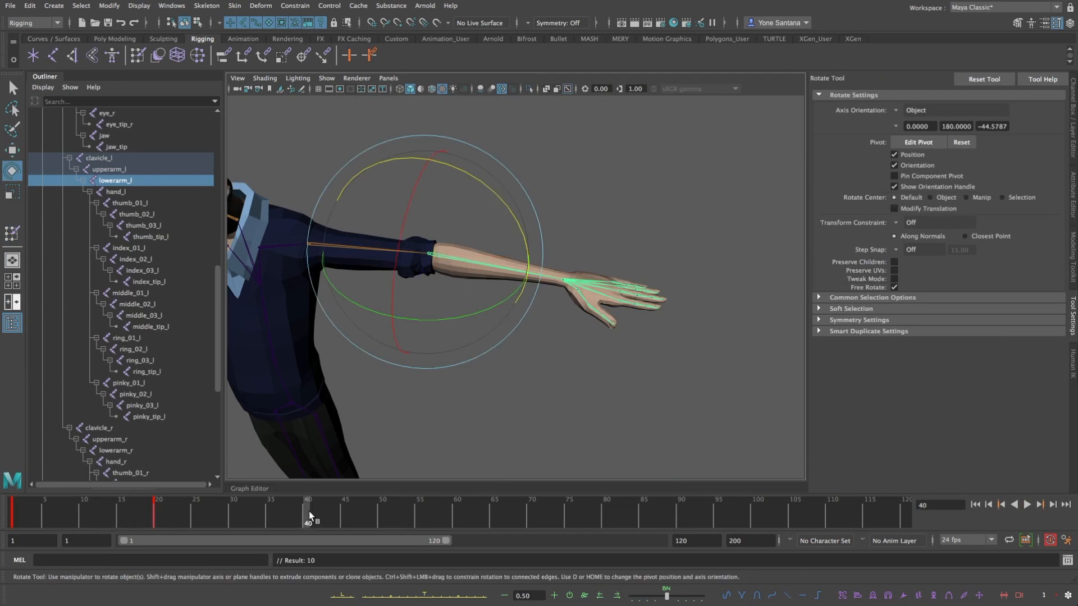
{"action": "key", "text": "s"}
{"action": "left_click_drag", "start_coordinate": [437, 319], "coordinate": [354, 306]}
{"action": "key", "text": "ctrl+z"}
{"action": "left_click_drag", "start_coordinate": [162, 512], "coordinate": [307, 516]}
Keyframe the hand_l joint at frames 40, 60 and 80, rotating the hand at the wrist at frame 60
{"action": "key", "text": "Down"}
{"action": "key", "text": "s"}
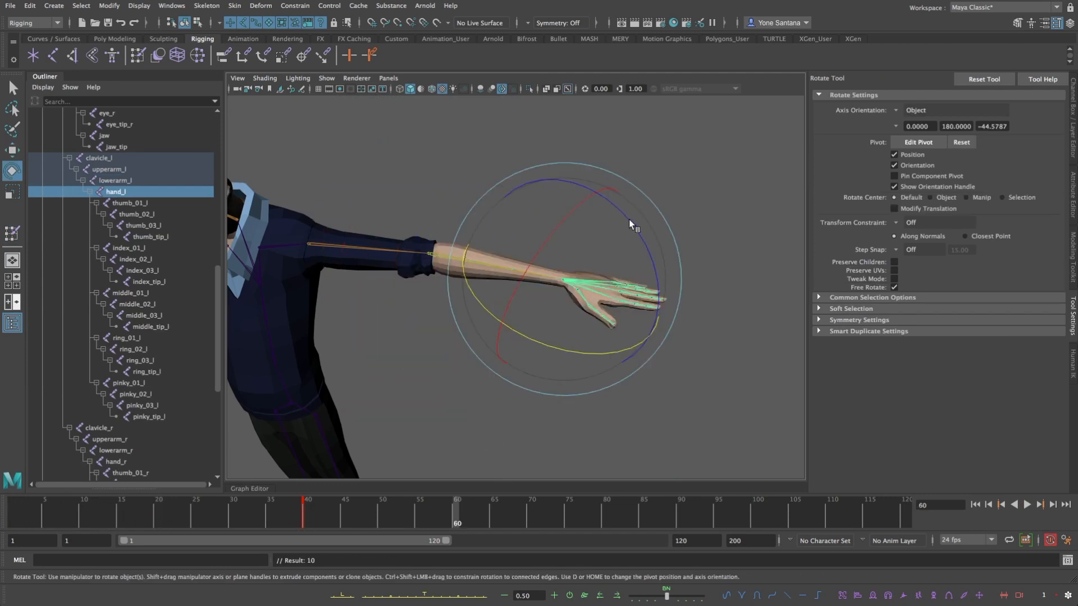
{"action": "left_click_drag", "start_coordinate": [619, 212], "coordinate": [550, 343]}
{"action": "key", "text": "s"}
Select the left index finger's joints and rotate them to curl the finger after frame 80 in the test animation
{"action": "left_click_drag", "start_coordinate": [632, 230], "coordinate": [618, 362], "text": "alt"}
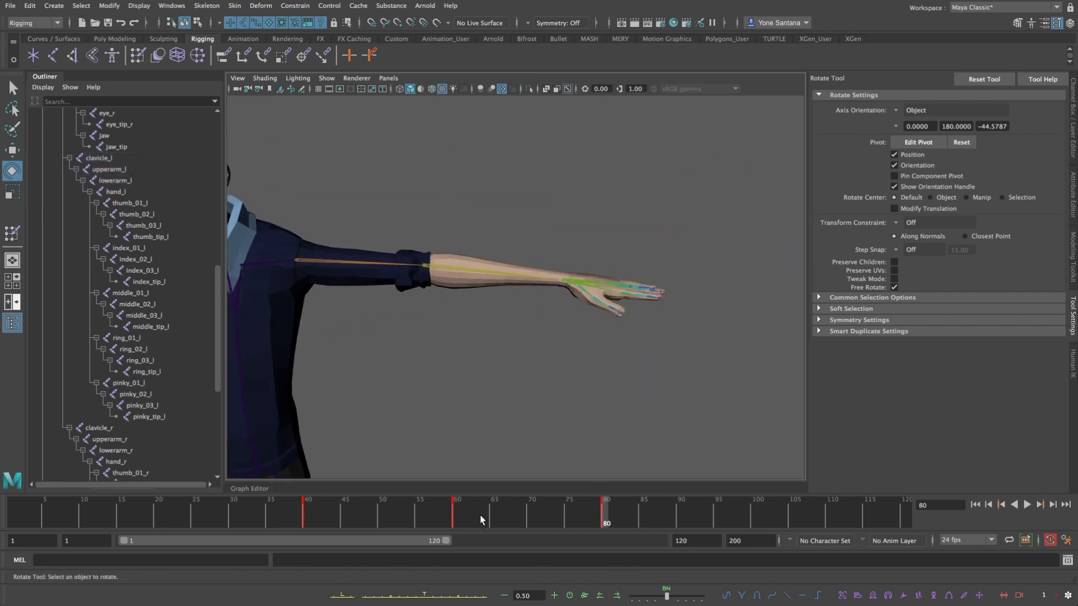
{"action": "middle_click_drag", "start_coordinate": [724, 332], "coordinate": [651, 389], "text": "alt"}
{"action": "right_click_drag", "start_coordinate": [651, 389], "coordinate": [736, 394], "text": "alt"}
{"action": "left_click", "coordinate": [578, 397]}
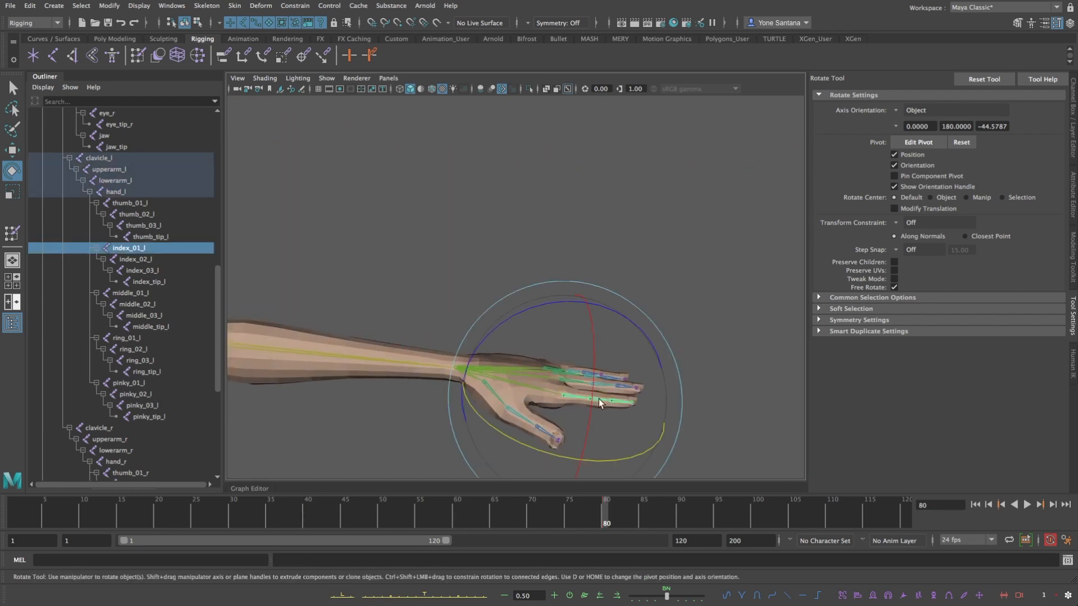
{"action": "key", "text": "q"}
{"action": "left_click", "coordinate": [596, 400], "text": "shift"}
{"action": "key", "text": "e"}
{"action": "mouse_move", "coordinate": [652, 312]}
{"action": "left_mouse_down"}
{"action": "mouse_move", "coordinate": [717, 451]}
{"action": "mouse_move", "coordinate": [718, 440]}
{"action": "left_mouse_up"}
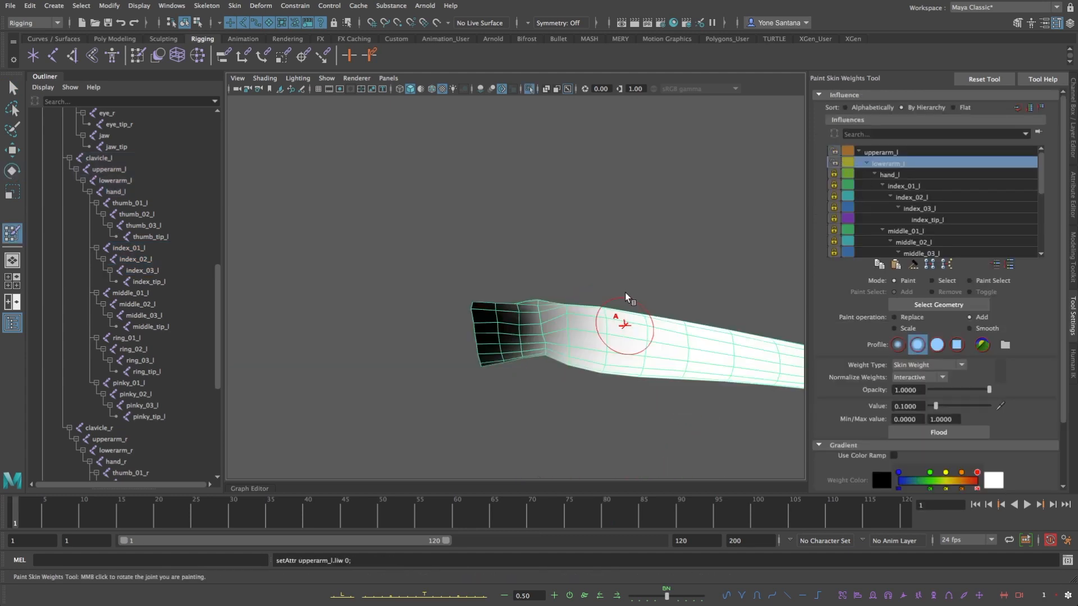
Flood the whole arm mesh to upperarm_l with the Replace operation at value 1.0 on frame 1
{"action": "mouse_move", "coordinate": [660, 355]}
{"action": "middle_mouse_down", "text": "alt"}
{"action": "mouse_move", "coordinate": [560, 359]}
{"action": "mouse_move", "coordinate": [585, 359]}
{"action": "middle_mouse_up", "text": "alt"}
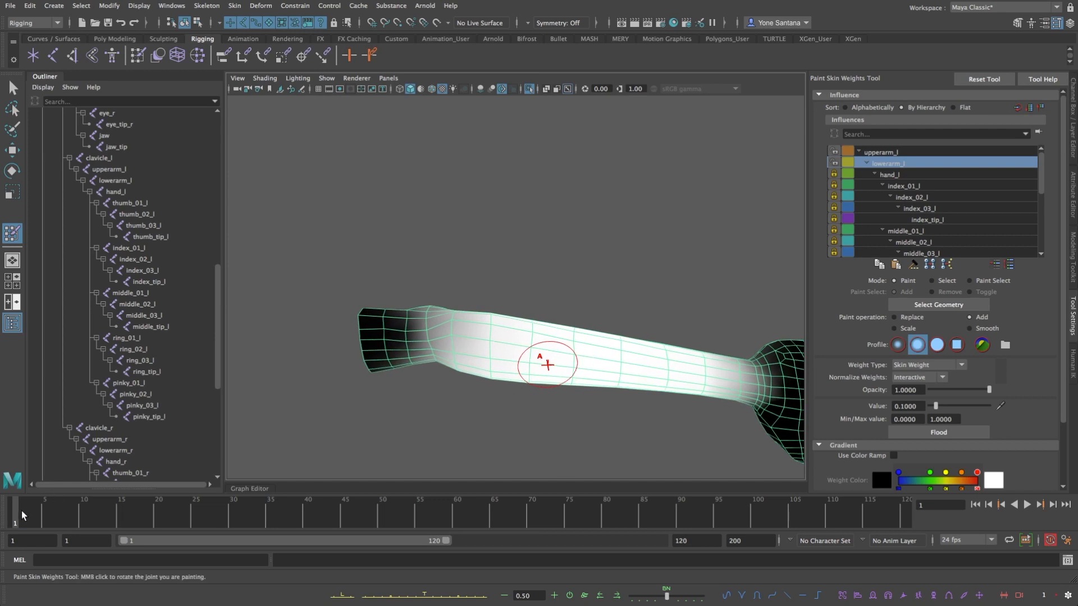
{"action": "mouse_move", "coordinate": [21, 511]}
{"action": "left_mouse_down"}
{"action": "mouse_move", "coordinate": [144, 512]}
{"action": "mouse_move", "coordinate": [2, 519]}
{"action": "left_mouse_up"}
{"action": "left_click", "coordinate": [880, 152]}
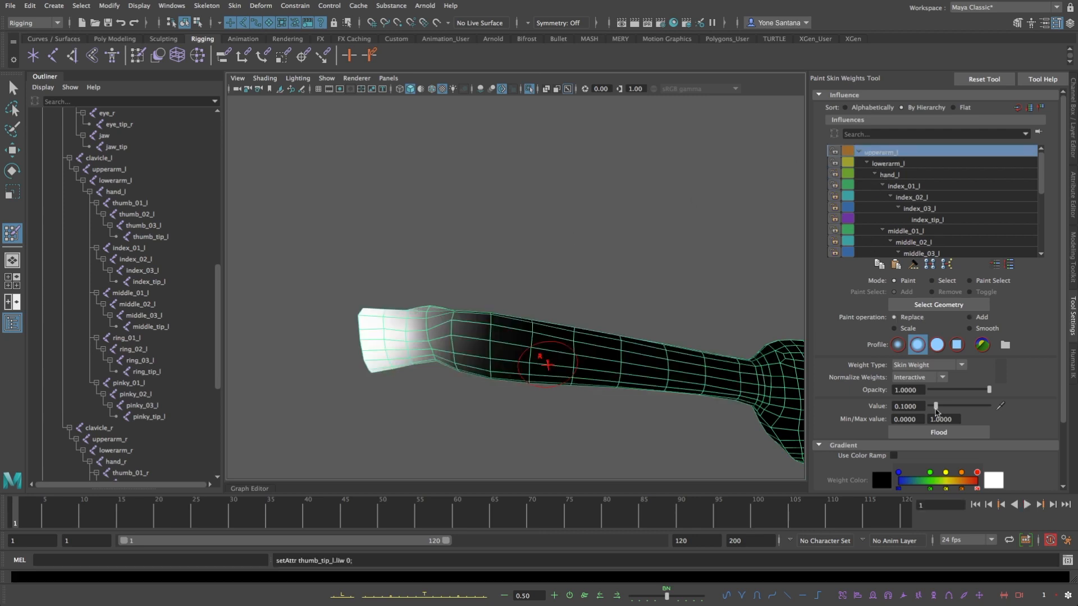
{"action": "left_click_drag", "start_coordinate": [936, 406], "coordinate": [1030, 419]}
{"action": "left_click", "coordinate": [961, 437]}
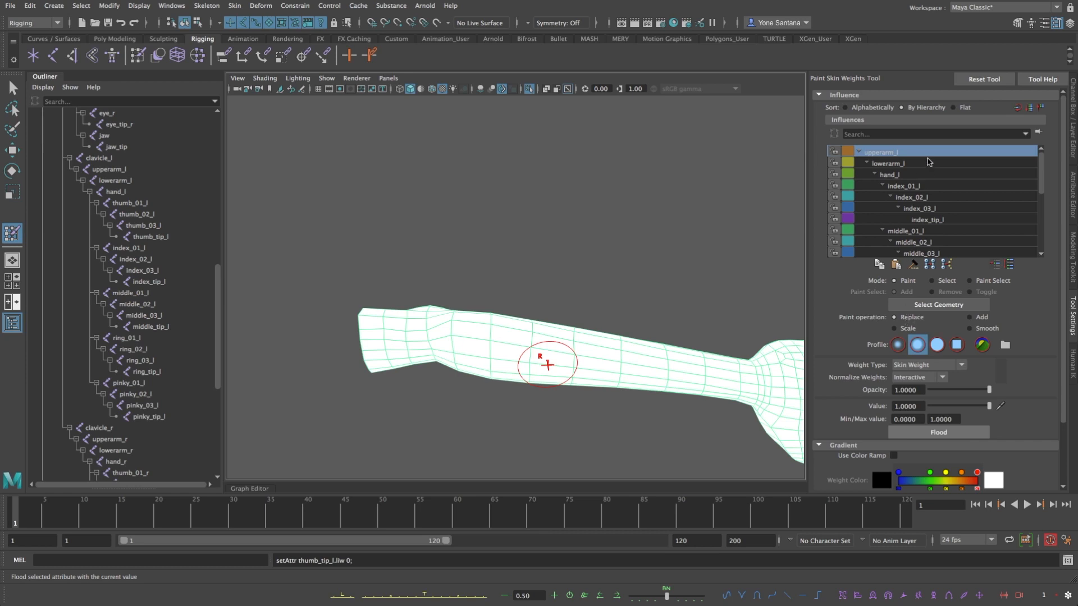
Lock all influences, keep only upperarm_l and lowerarm_l unlocked, and make lowerarm_l the active influence
{"action": "scroll", "coordinate": [974, 247], "scroll_direction": "down", "scroll_amount": 5}
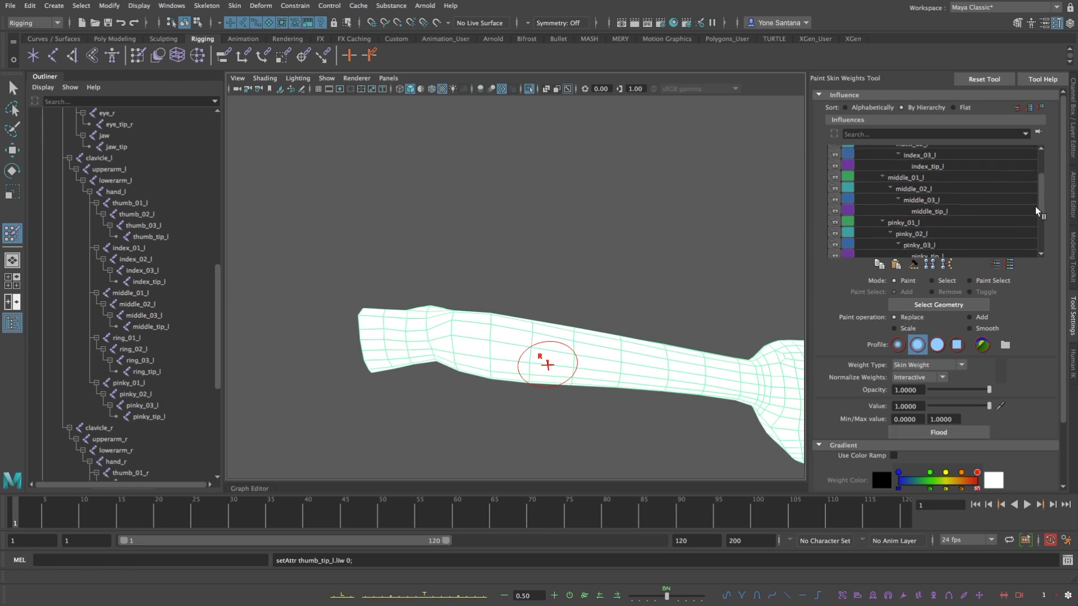
{"action": "left_click", "coordinate": [921, 254]}
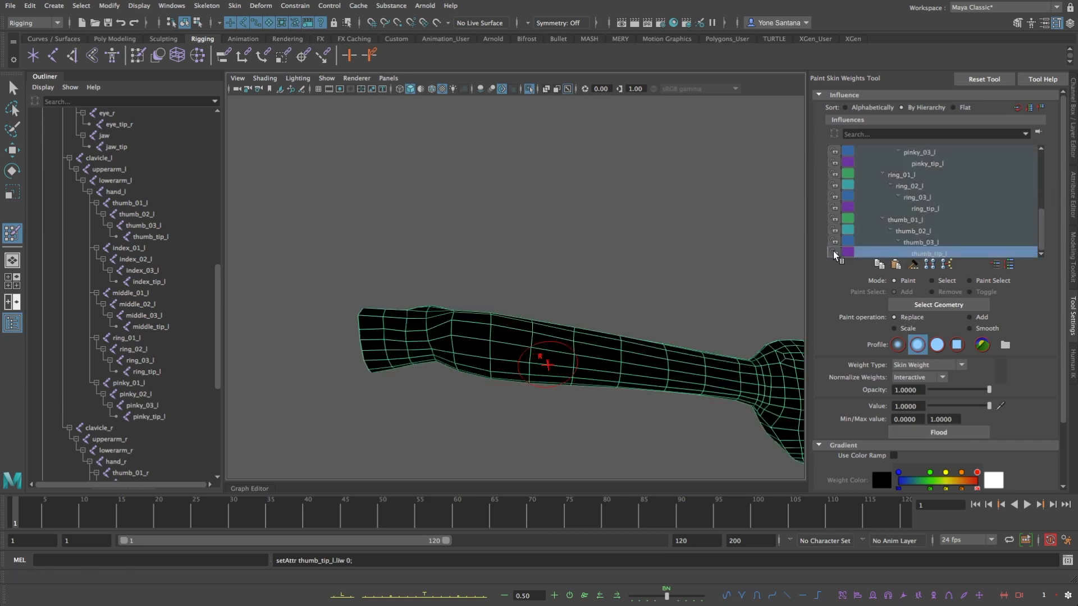
{"action": "left_click_drag", "start_coordinate": [1043, 214], "coordinate": [1024, 100]}
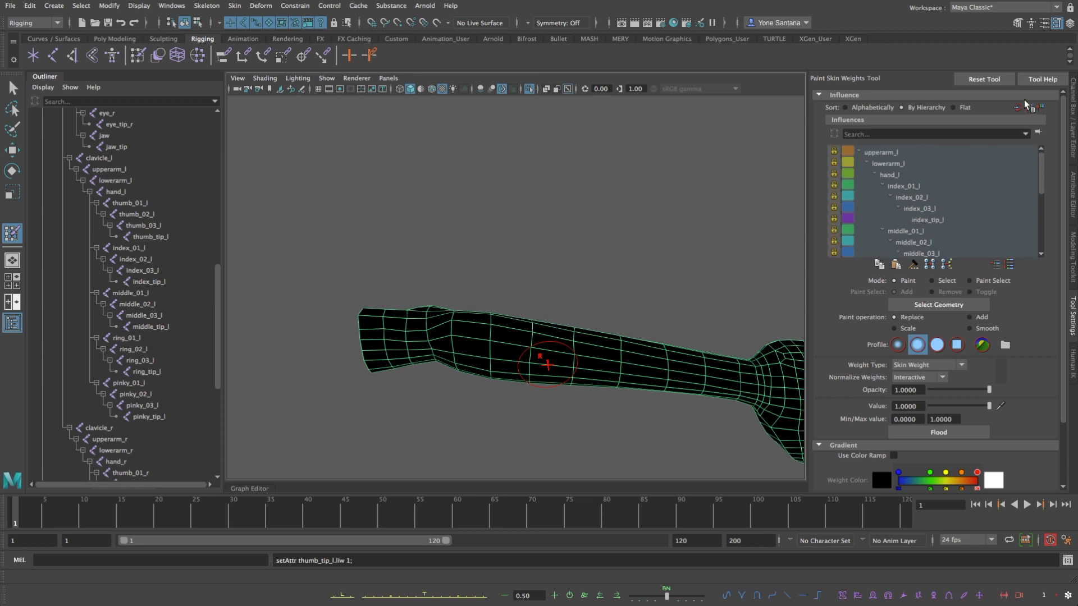
{"action": "left_click", "coordinate": [901, 163]}
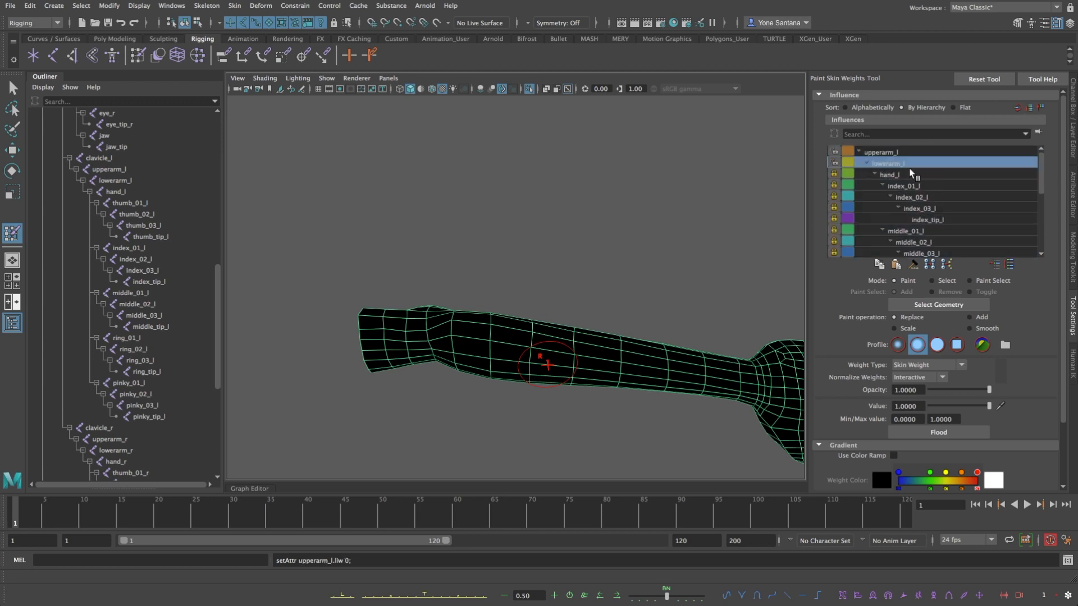
{"action": "left_click", "coordinate": [897, 153]}
{"action": "left_click", "coordinate": [907, 164]}
Select the arm mesh's vertices from the elbow to the fingertips, shrinking the selection at the elbow end
{"action": "key", "text": "w"}
{"action": "right_click_drag", "start_coordinate": [501, 338], "coordinate": [459, 336]}
{"action": "scroll", "coordinate": [460, 336], "scroll_direction": "down", "scroll_amount": 3}
{"action": "middle_click_drag", "start_coordinate": [465, 335], "coordinate": [503, 339], "text": "alt"}
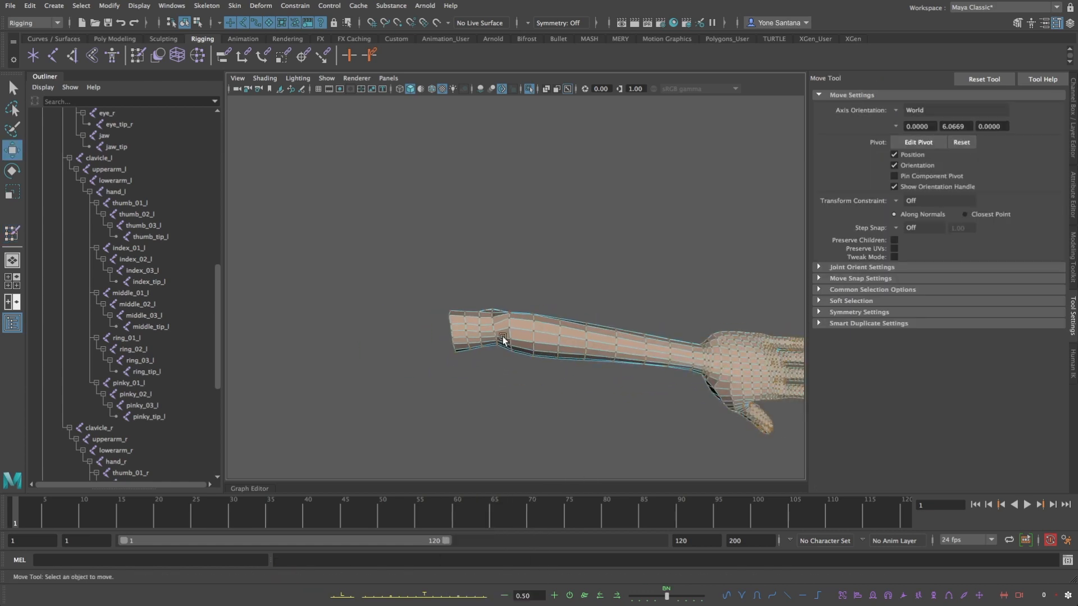
{"action": "middle_click_drag", "start_coordinate": [628, 375], "coordinate": [565, 353], "text": "alt"}
{"action": "scroll", "coordinate": [565, 354], "scroll_direction": "down", "scroll_amount": 1}
{"action": "left_click_drag", "start_coordinate": [777, 249], "coordinate": [428, 392]}
{"action": "left_click_drag", "start_coordinate": [536, 393], "coordinate": [552, 315], "text": "alt"}
{"action": "key", "text": "f"}
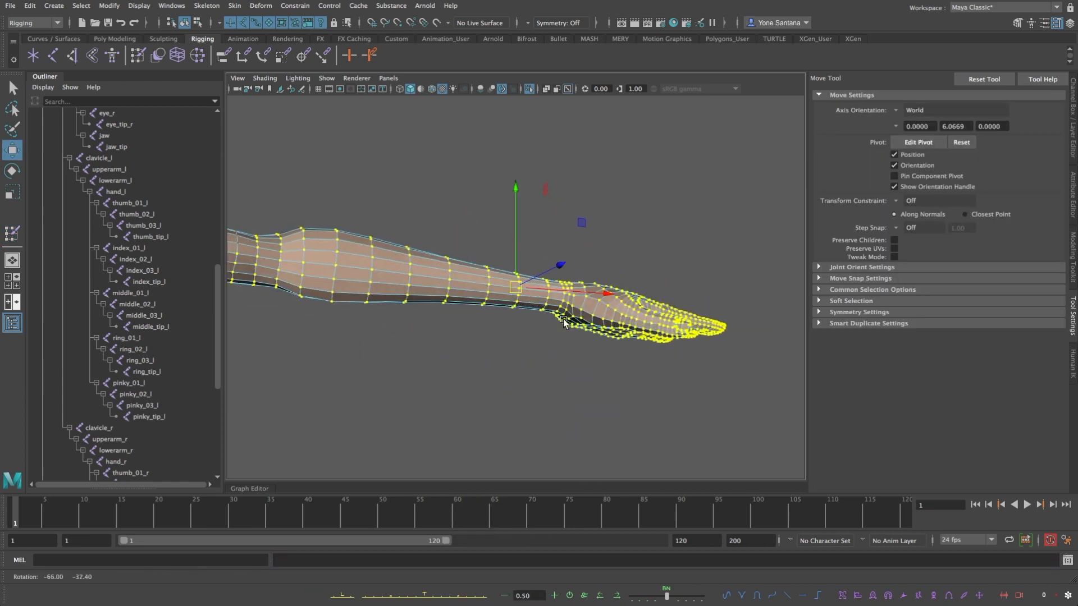
{"action": "middle_click_drag", "start_coordinate": [404, 292], "coordinate": [611, 337], "text": "alt"}
{"action": "left_click_drag", "start_coordinate": [612, 320], "coordinate": [590, 339], "text": "alt"}
{"action": "left_click_drag", "start_coordinate": [477, 311], "coordinate": [557, 362], "text": "alt"}
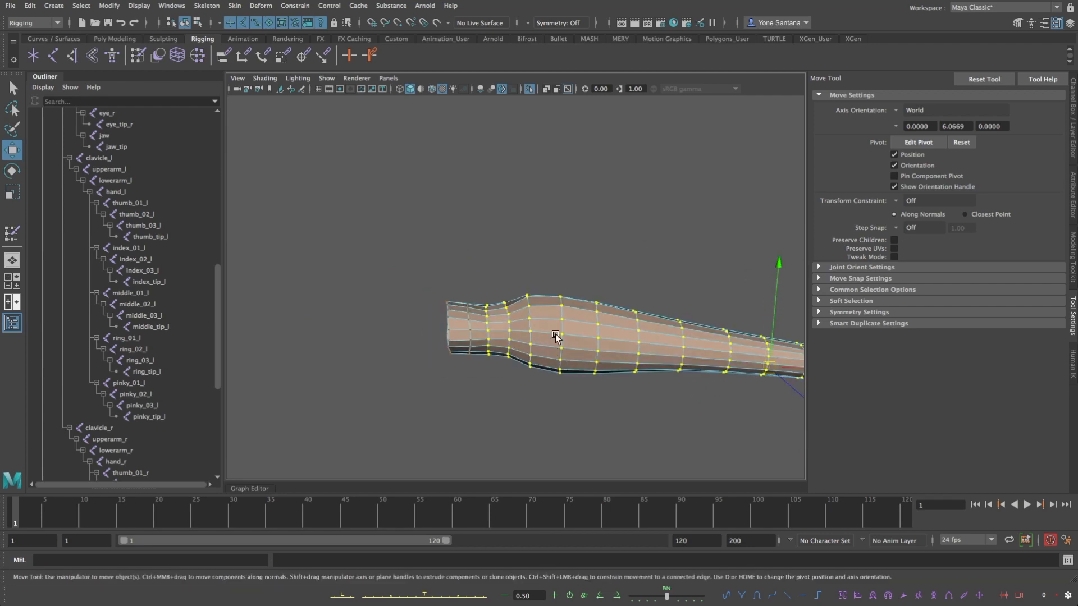
{"action": "key", "text": "shift+comma"}
{"action": "mouse_move", "coordinate": [555, 334]}
{"action": "middle_mouse_down", "text": "alt"}
{"action": "mouse_move", "coordinate": [487, 320]}
{"action": "mouse_move", "coordinate": [710, 332]}
{"action": "middle_mouse_up", "text": "alt"}
Flood the selected forearm and hand vertices to lowerarm_l with Replace at value 1.0, and scrub the elbow bend
{"action": "key", "text": "y"}
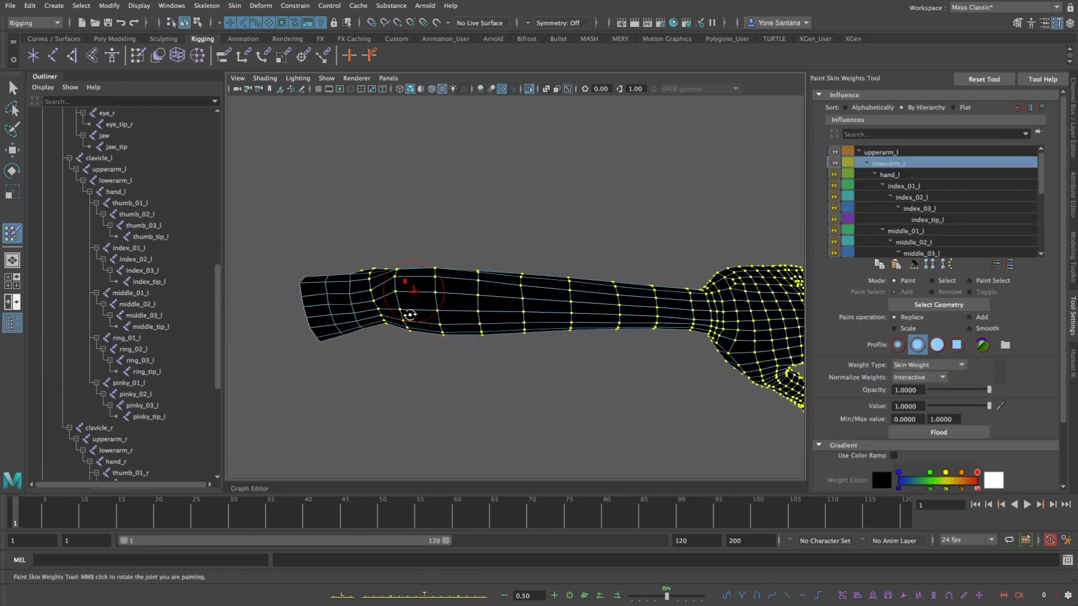
{"action": "key", "text": "alt+v"}
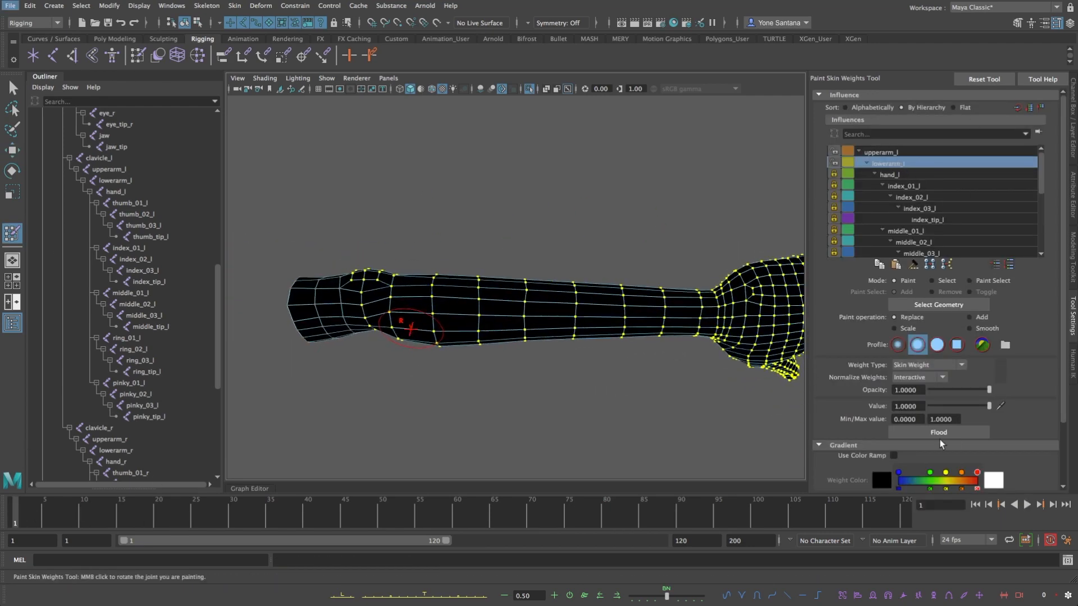
{"action": "left_click", "coordinate": [952, 437]}
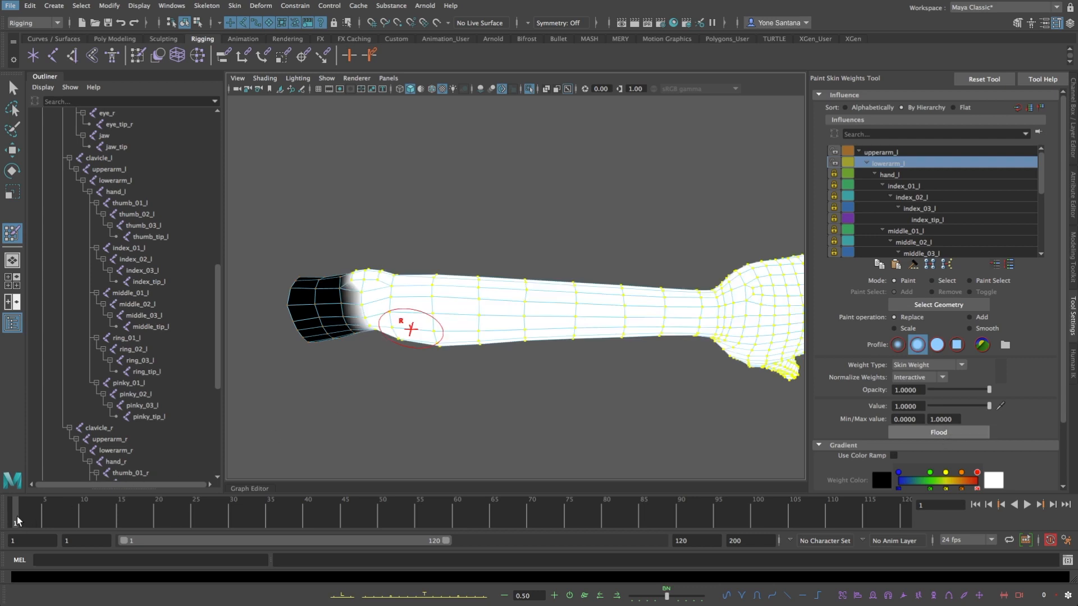
{"action": "left_click_drag", "start_coordinate": [17, 520], "coordinate": [158, 522]}
{"action": "key", "text": "q"}
{"action": "left_click_drag", "start_coordinate": [50, 517], "coordinate": [15, 517]}
{"action": "key", "text": "F8"}
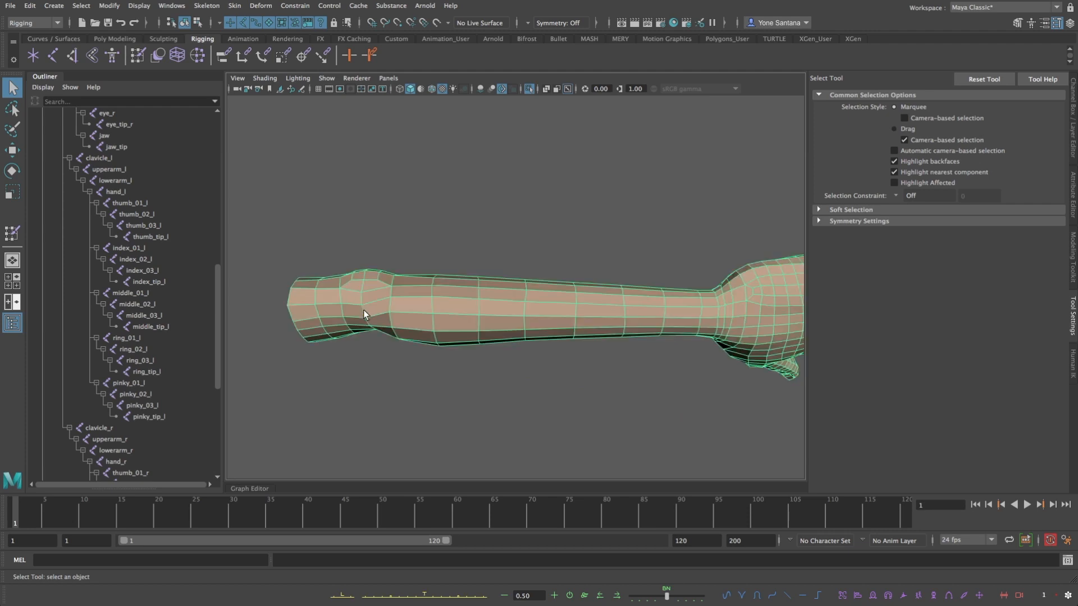
Select the vertex loops around the elbow and flood lowerarm_l three times with Smooth at frame 16
{"action": "mouse_move", "coordinate": [364, 310]}
{"action": "right_mouse_down"}
{"action": "mouse_move", "coordinate": [370, 279]}
{"action": "mouse_move", "coordinate": [349, 304]}
{"action": "right_mouse_up"}
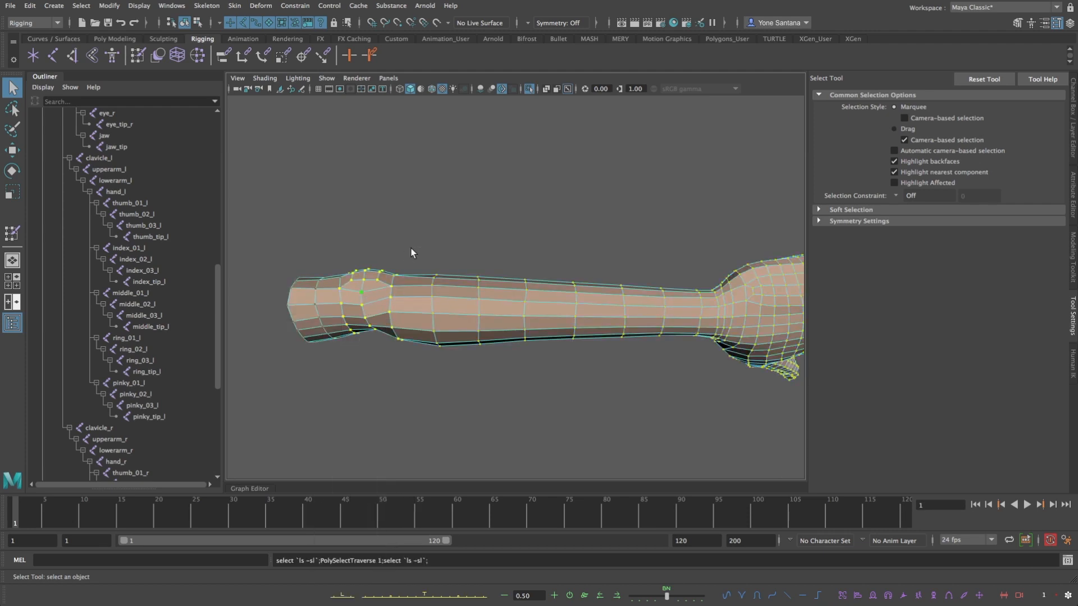
{"action": "left_click", "coordinate": [13, 229]}
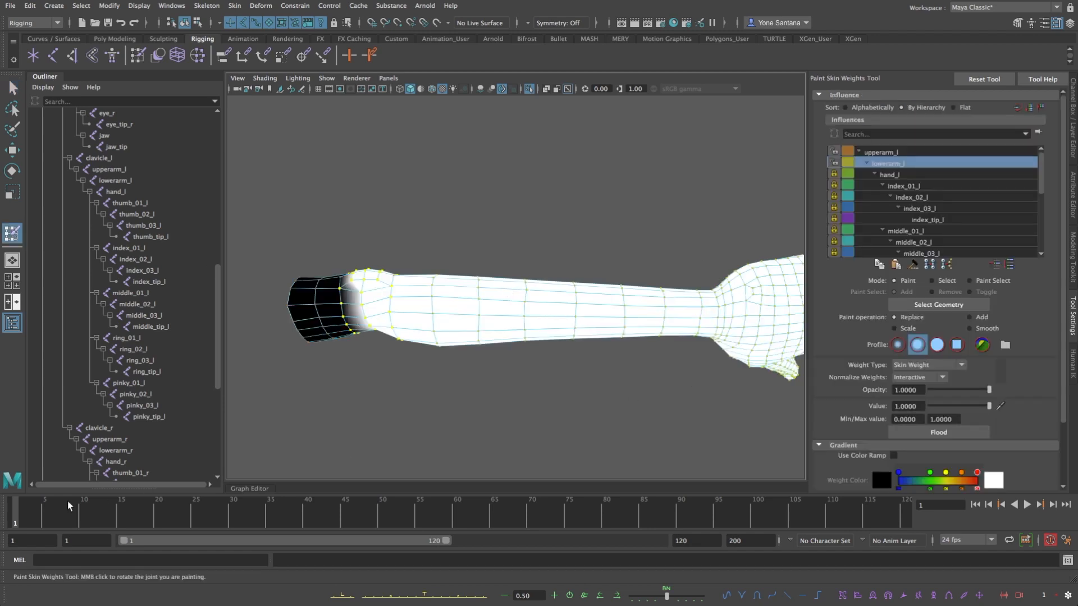
{"action": "left_click_drag", "start_coordinate": [68, 508], "coordinate": [128, 509]}
{"action": "left_click", "coordinate": [969, 328]}
{"action": "left_click", "coordinate": [943, 432]}
{"action": "left_click", "coordinate": [943, 432]}
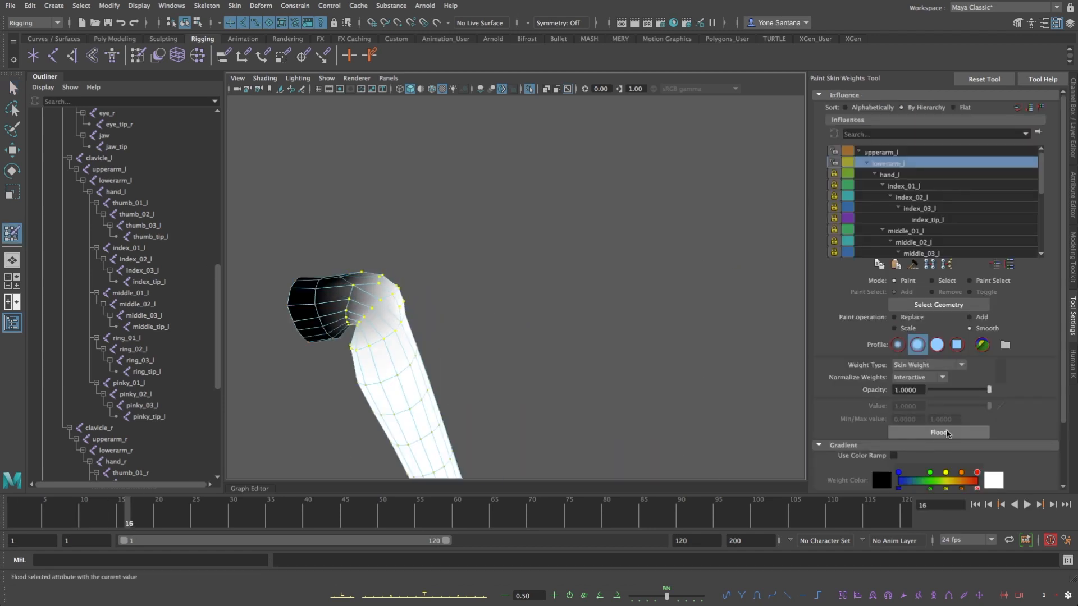
{"action": "left_click", "coordinate": [943, 432]}
Touch up the elbow's lowerarm_l and upperarm_l weights with the Add operation, checking the bend along the timeline
{"action": "mouse_move", "coordinate": [484, 321]}
{"action": "left_mouse_down"}
{"action": "mouse_move", "coordinate": [474, 351]}
{"action": "mouse_move", "coordinate": [531, 315]}
{"action": "mouse_move", "coordinate": [553, 284]}
{"action": "mouse_move", "coordinate": [589, 339]}
{"action": "mouse_move", "coordinate": [569, 332]}
{"action": "left_mouse_up"}
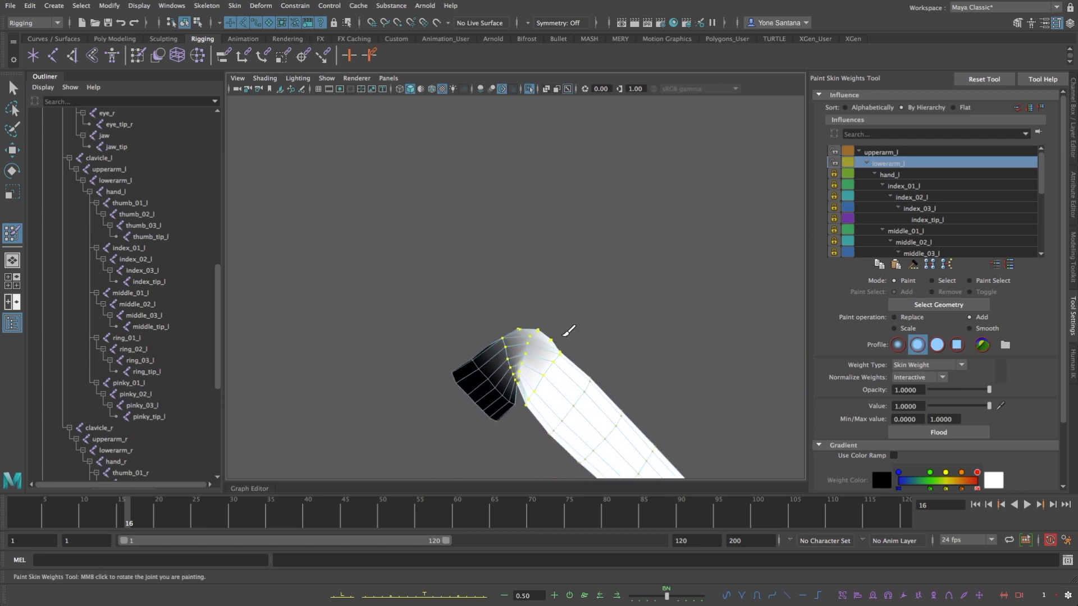
{"action": "left_click", "coordinate": [910, 155]}
{"action": "left_click_drag", "start_coordinate": [127, 508], "coordinate": [61, 499]}
{"action": "left_click_drag", "start_coordinate": [467, 377], "coordinate": [484, 321], "text": "alt"}
{"action": "mouse_move", "coordinate": [504, 237]}
{"action": "left_mouse_down"}
{"action": "mouse_move", "coordinate": [496, 253]}
{"action": "mouse_move", "coordinate": [519, 261]}
{"action": "left_mouse_up"}
{"action": "left_click_drag", "start_coordinate": [517, 298], "coordinate": [522, 330], "text": "alt"}
{"action": "mouse_move", "coordinate": [22, 512]}
{"action": "left_mouse_down"}
{"action": "mouse_move", "coordinate": [160, 513]}
{"action": "mouse_move", "coordinate": [46, 508]}
{"action": "mouse_move", "coordinate": [135, 512]}
{"action": "left_mouse_up"}
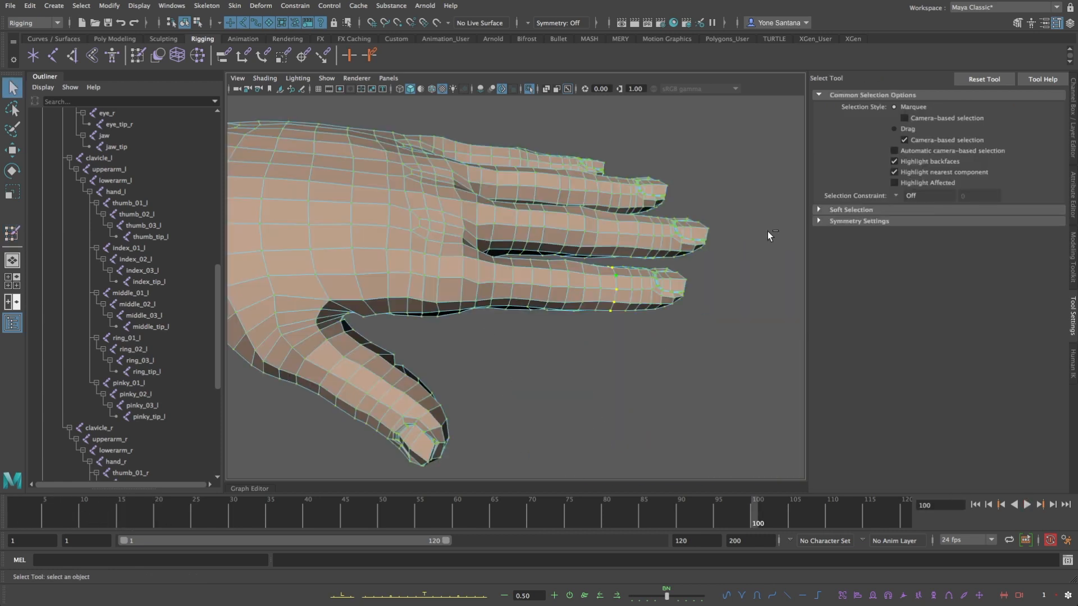
Select the index finger's vertices from knuckle to tip, lock lowerarm_l, and flood index_01_l with Replace at value 1.0
{"action": "key", "text": "shift+period"}
{"action": "key", "text": "f"}
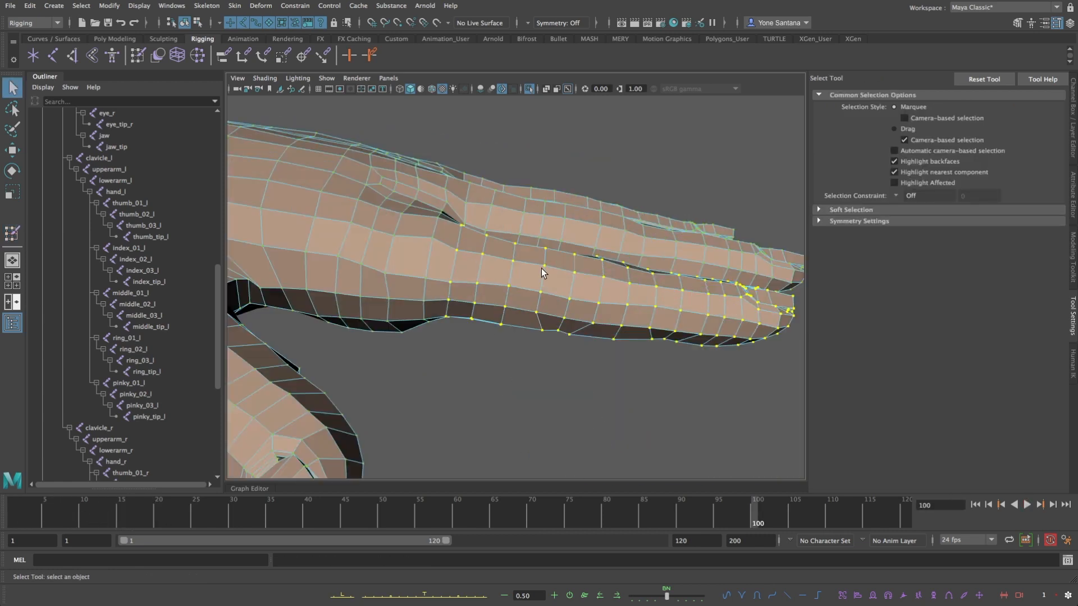
{"action": "left_click", "coordinate": [12, 233]}
{"action": "left_click", "coordinate": [834, 163]}
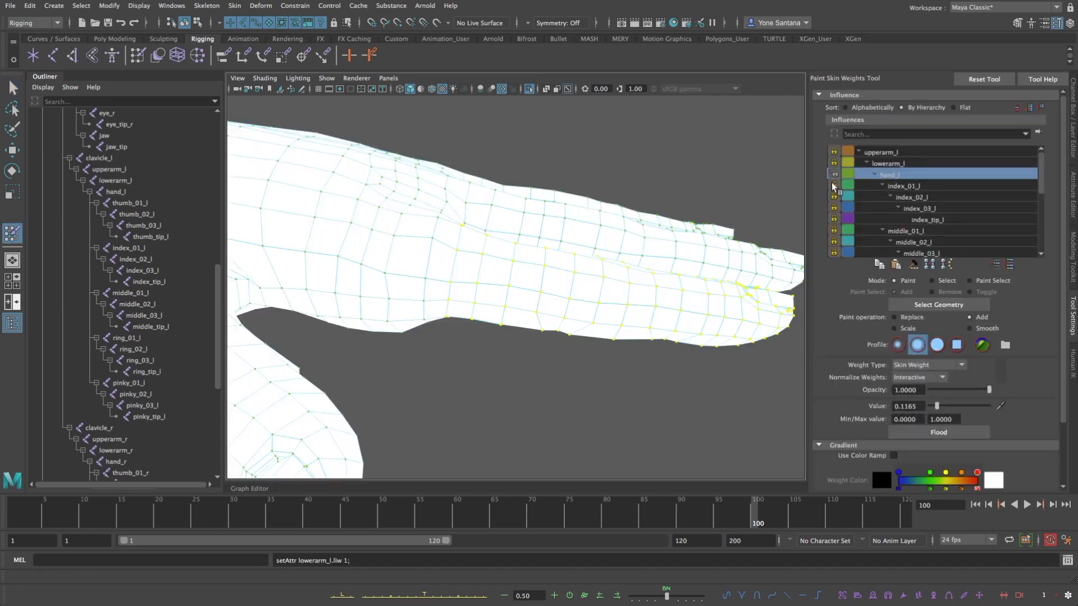
{"action": "left_click", "coordinate": [906, 187]}
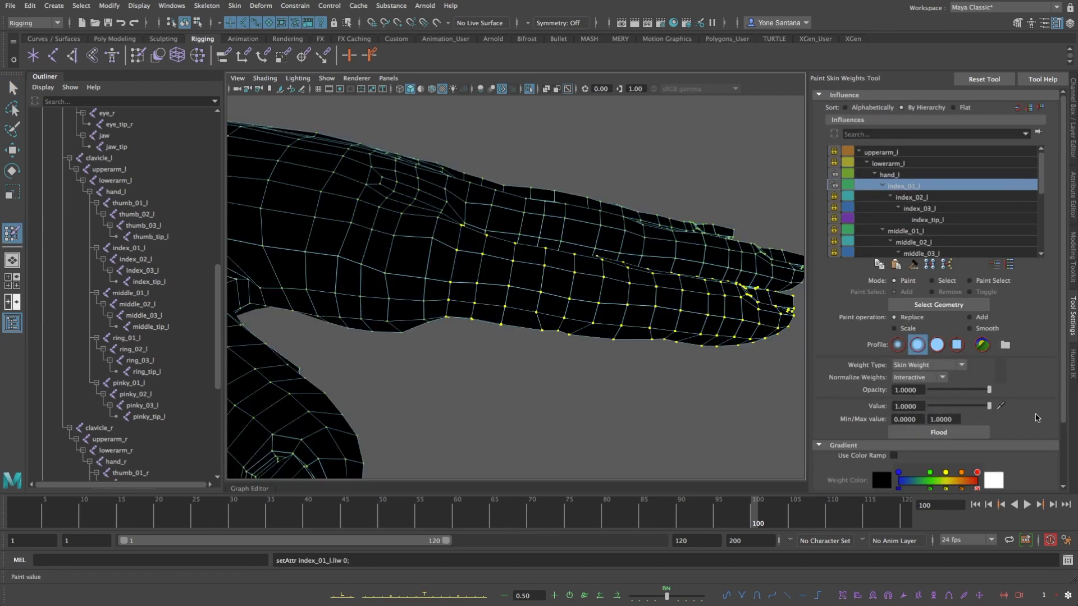
{"action": "left_click", "coordinate": [949, 437]}
{"action": "left_click_drag", "start_coordinate": [498, 345], "coordinate": [576, 303], "text": "alt"}
Select the vertex loop at the base of the index finger at frame 84 and grow it to the neighbouring loops
{"action": "left_click_drag", "start_coordinate": [714, 501], "coordinate": [636, 508]}
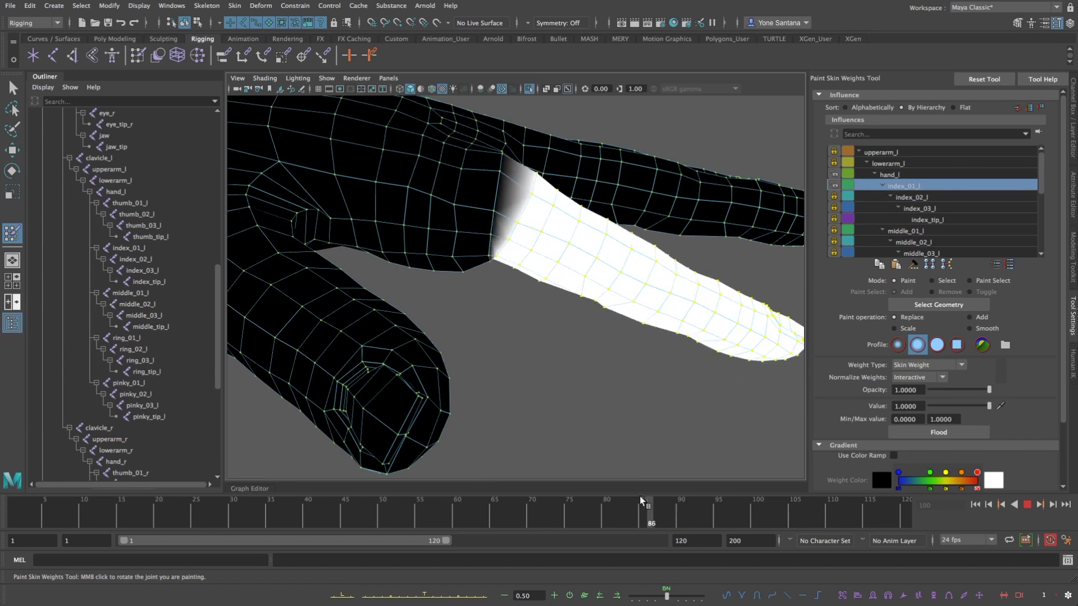
{"action": "key", "text": "w"}
{"action": "right_click_drag", "start_coordinate": [528, 214], "coordinate": [487, 216]}
{"action": "left_click", "coordinate": [518, 218]}
{"action": "double_click", "coordinate": [528, 189], "text": "shift"}
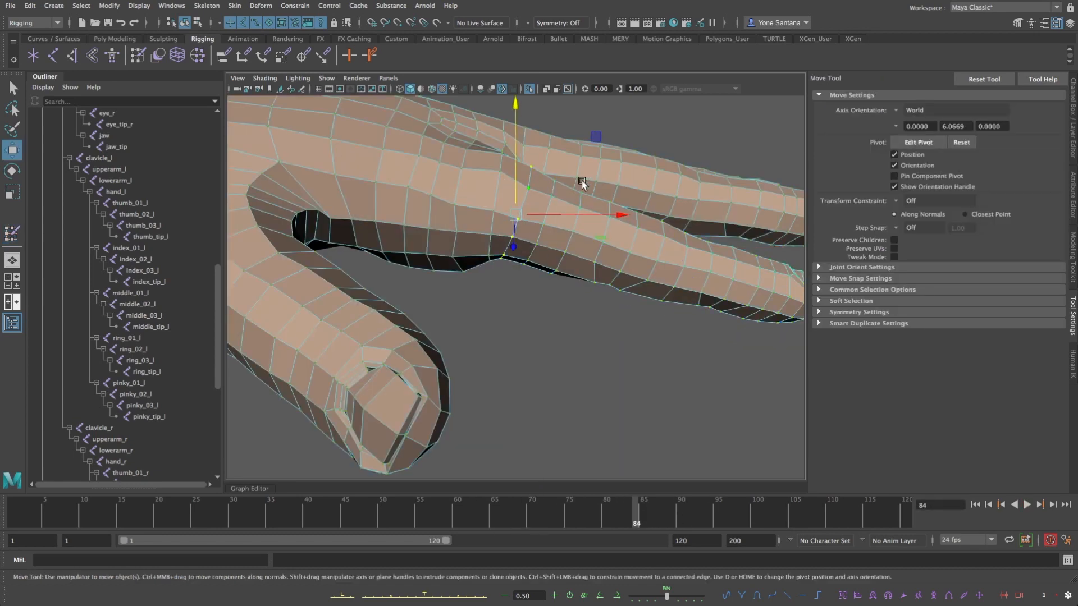
{"action": "key", "text": "shift+period"}
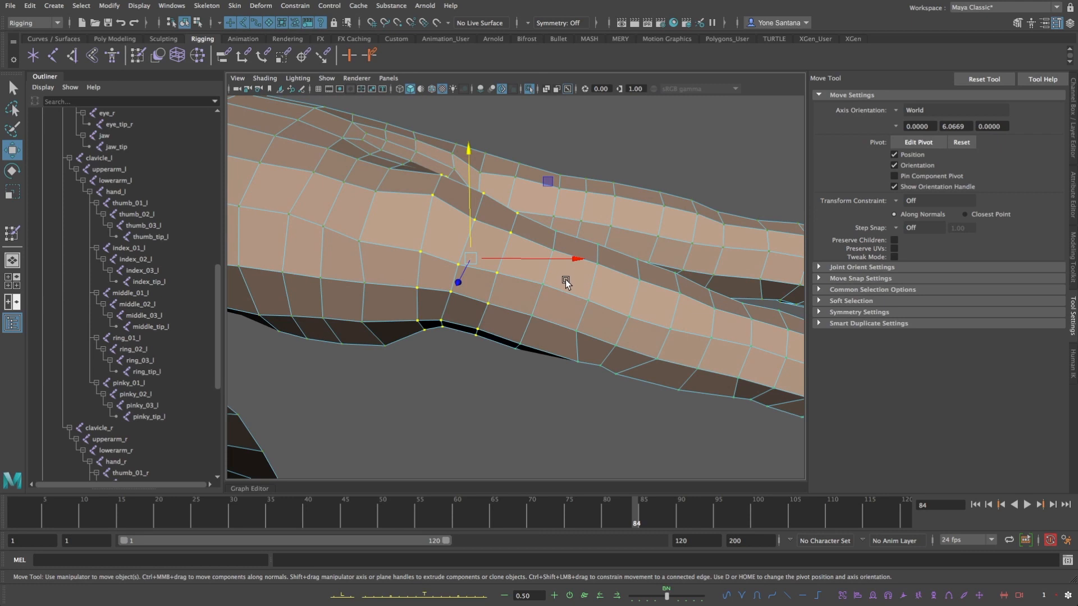
{"action": "left_click", "coordinate": [12, 235]}
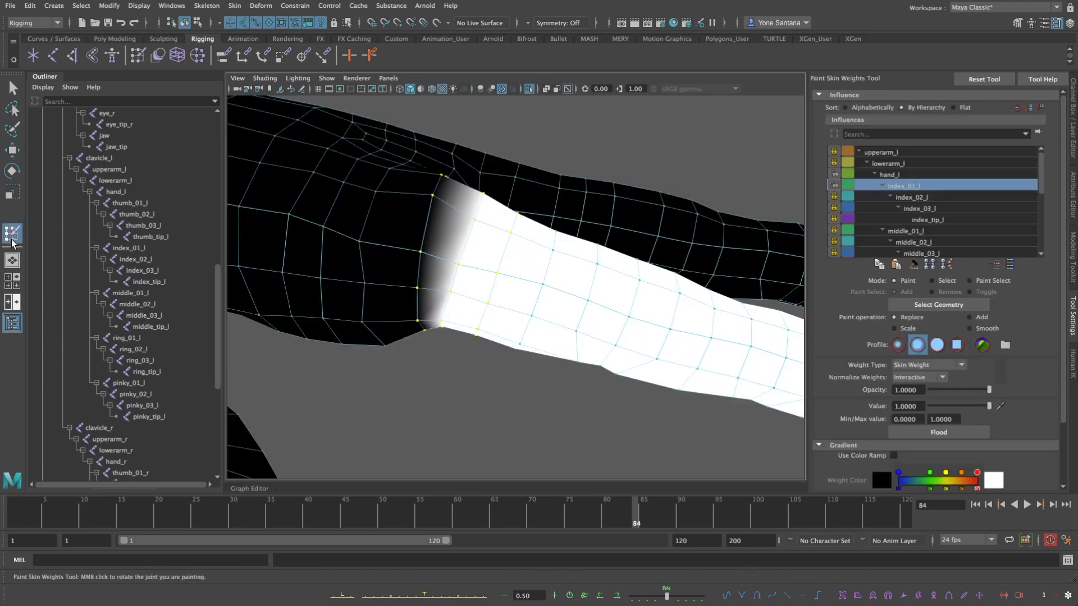
Blend the index_01_l weights at the knuckle by flooding the selected loops with Smooth at frame 100
{"action": "mouse_move", "coordinate": [614, 513]}
{"action": "left_mouse_down"}
{"action": "mouse_move", "coordinate": [787, 516]}
{"action": "mouse_move", "coordinate": [755, 513]}
{"action": "left_mouse_up"}
{"action": "left_click", "coordinate": [938, 432]}
{"action": "key", "text": "ctrl+z"}
{"action": "left_click", "coordinate": [969, 328]}
{"action": "left_click", "coordinate": [936, 432]}
{"action": "left_click_drag", "start_coordinate": [607, 387], "coordinate": [577, 346], "text": "alt"}
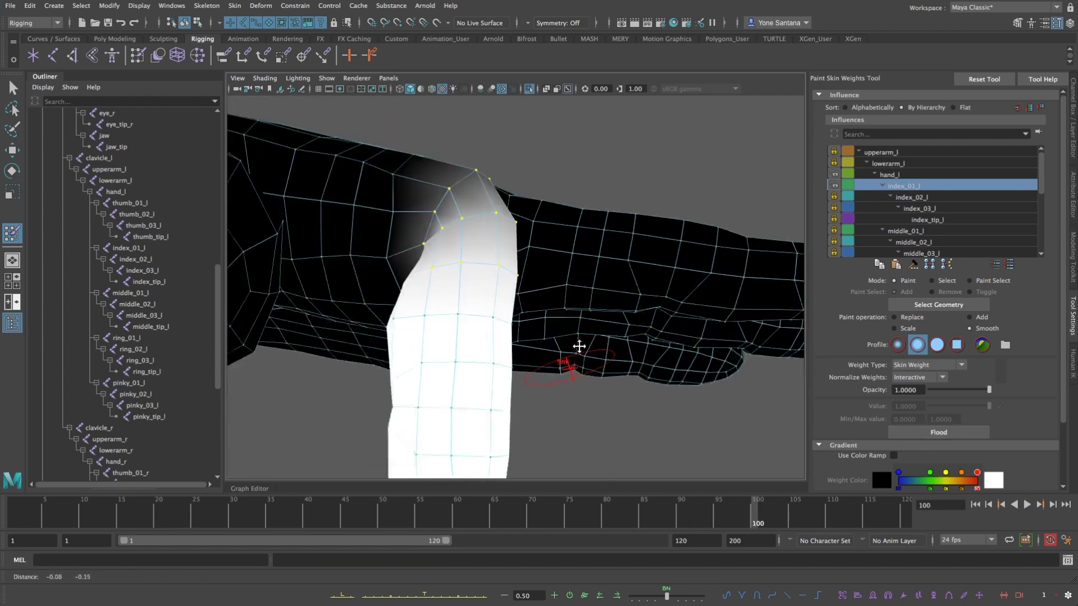
Select the index finger's vertices from the middle joint to the tip and flood them to index_02_l
{"action": "right_click_drag", "start_coordinate": [578, 346], "coordinate": [547, 332], "text": "alt"}
{"action": "right_click_drag", "start_coordinate": [512, 322], "coordinate": [508, 319]}
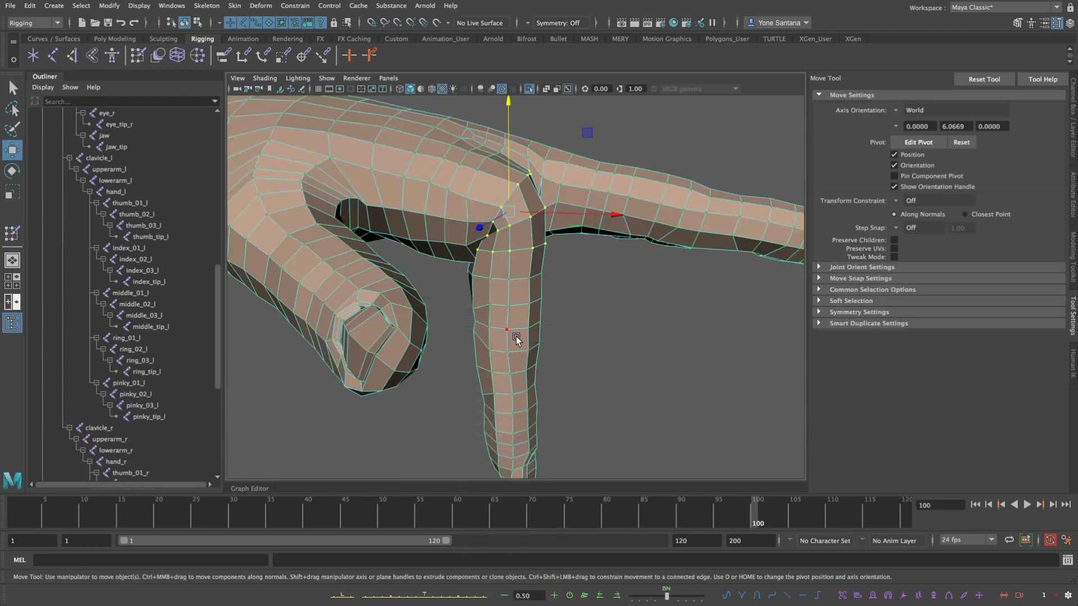
{"action": "key", "text": "q"}
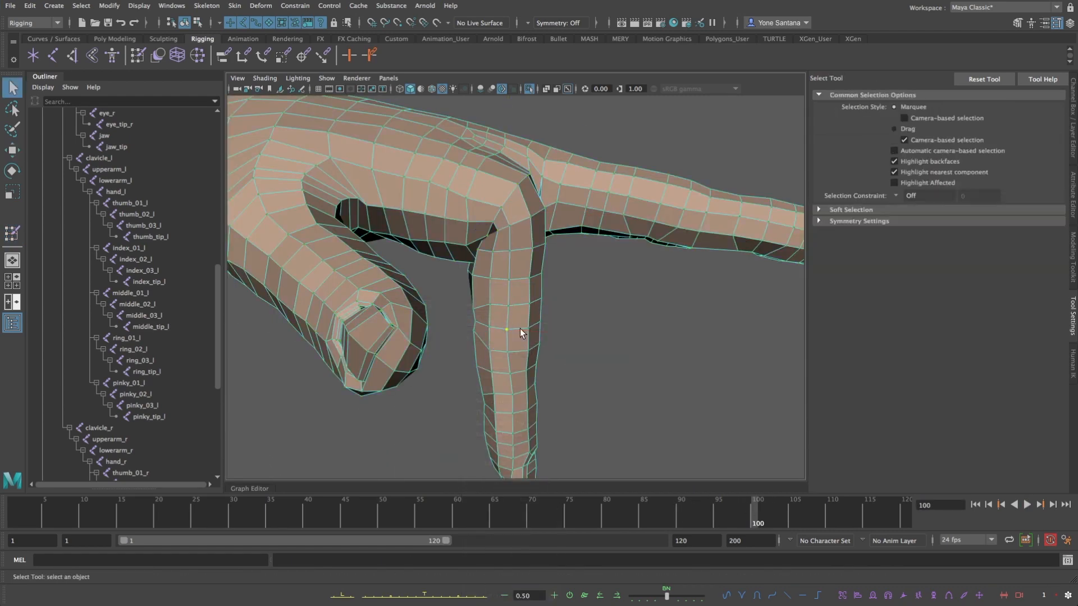
{"action": "mouse_move", "coordinate": [522, 333]}
{"action": "left_mouse_down", "text": "alt"}
{"action": "mouse_move", "coordinate": [559, 350]}
{"action": "mouse_move", "coordinate": [527, 323]}
{"action": "left_mouse_up", "text": "alt"}
{"action": "left_click", "coordinate": [12, 234]}
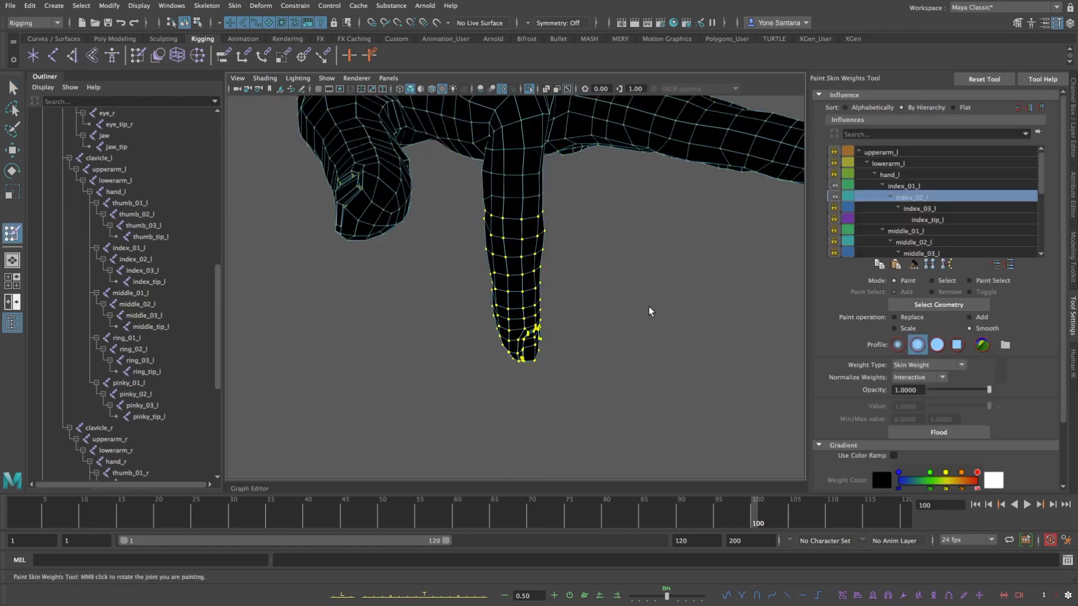
{"action": "left_click_drag", "start_coordinate": [648, 306], "coordinate": [630, 300], "text": "alt"}
{"action": "left_click", "coordinate": [938, 433]}
At frame 85, select the vertex loop around the index finger's middle joint and grow it to the neighbouring loops
{"action": "left_click_drag", "start_coordinate": [755, 515], "coordinate": [643, 515]}
{"action": "key", "text": "w"}
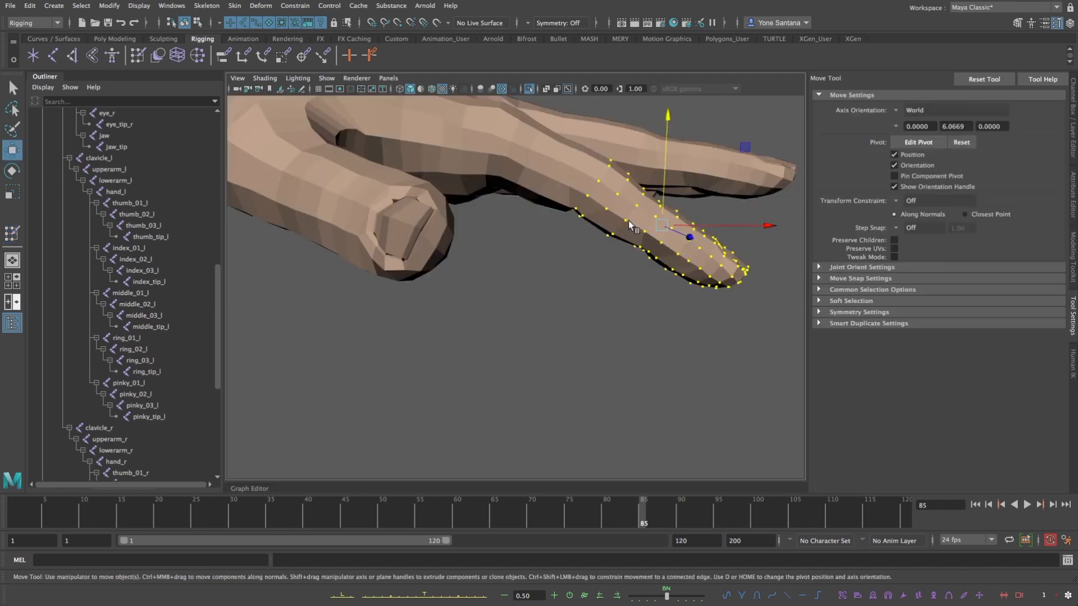
{"action": "right_click_drag", "start_coordinate": [603, 184], "coordinate": [567, 185]}
{"action": "left_click", "coordinate": [598, 180]}
{"action": "double_click", "coordinate": [588, 195], "text": "shift"}
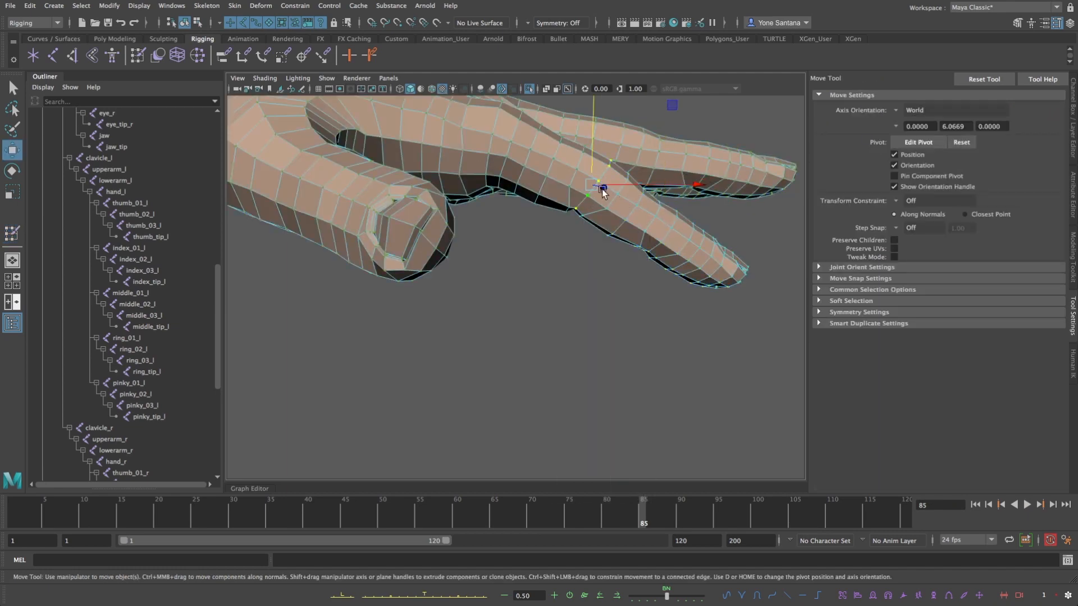
{"action": "key", "text": "shift+period"}
{"action": "key", "text": "y"}
Blend the index_02_l weights at the middle joint by flooding the selected loops with Smooth
{"action": "left_click", "coordinate": [946, 435]}
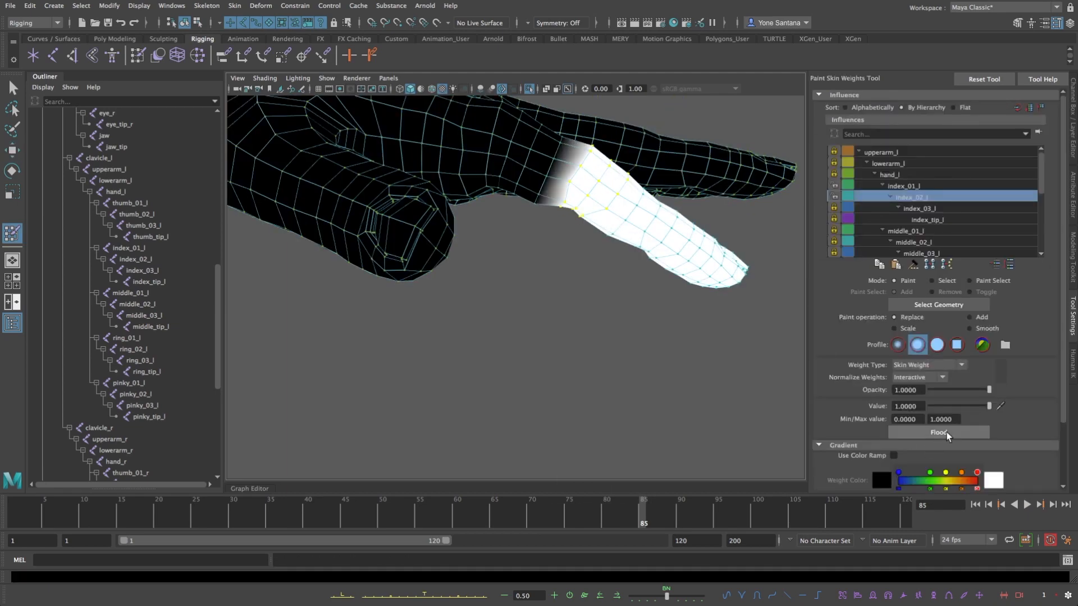
{"action": "key", "text": "ctrl+z"}
{"action": "left_click", "coordinate": [970, 329]}
{"action": "left_click", "coordinate": [939, 433]}
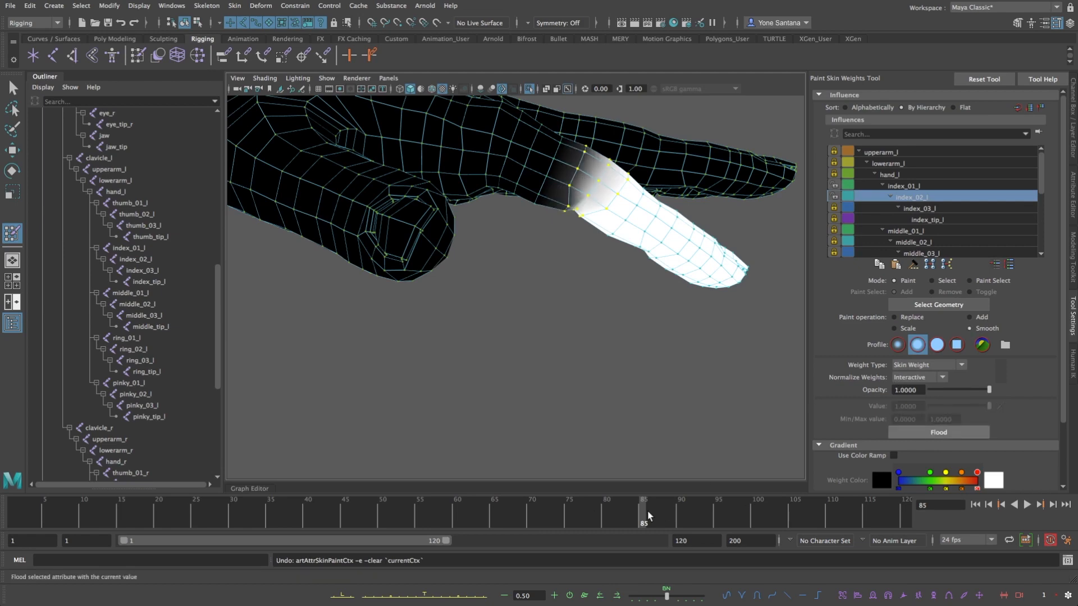
{"action": "mouse_move", "coordinate": [646, 513]}
{"action": "left_mouse_down"}
{"action": "mouse_move", "coordinate": [781, 514]}
{"action": "mouse_move", "coordinate": [663, 510]}
{"action": "left_mouse_up"}
{"action": "left_click", "coordinate": [936, 432]}
At frame 101, select the index fingertip's vertices, lock index_01_l, unlock index_03_l, and flood index_03_l with Replace at value 1.0
{"action": "left_click_drag", "start_coordinate": [662, 510], "coordinate": [755, 512]}
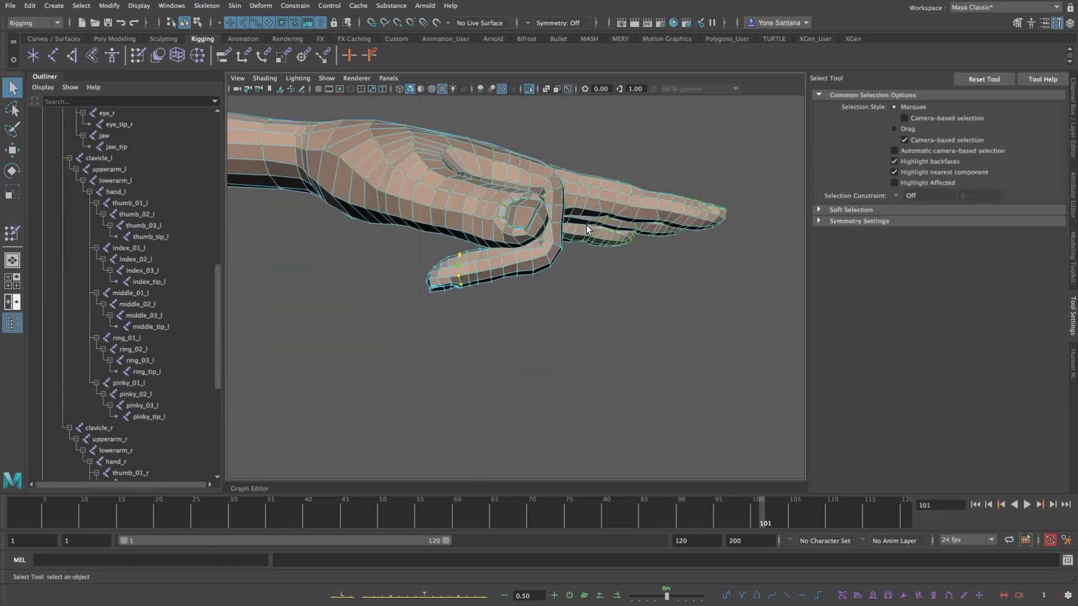
{"action": "key", "text": "shift+period"}
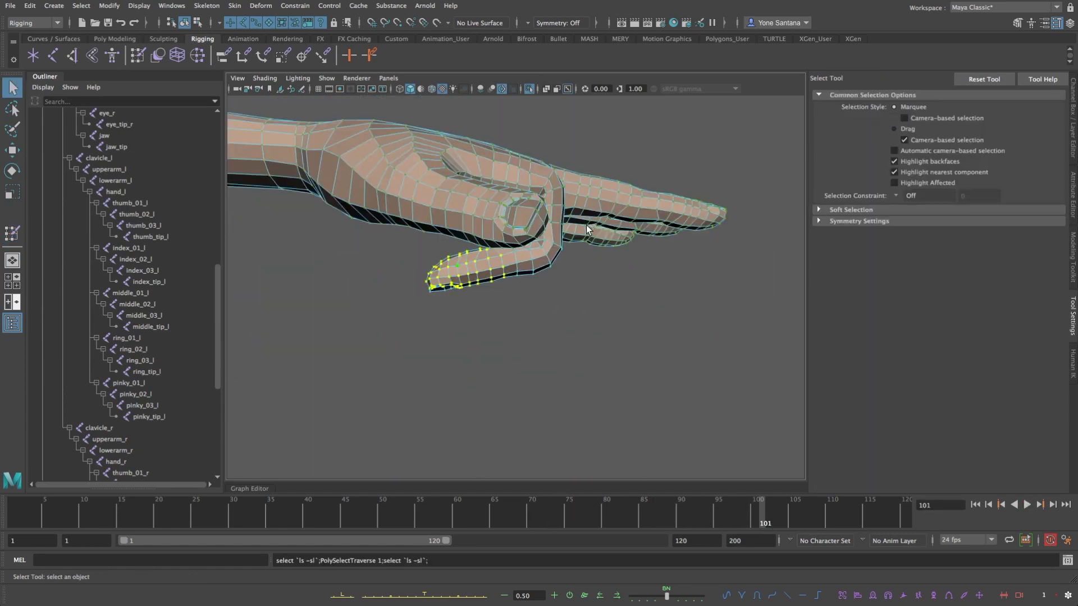
{"action": "mouse_move", "coordinate": [473, 295]}
{"action": "left_mouse_down", "text": "alt"}
{"action": "mouse_move", "coordinate": [496, 297]}
{"action": "mouse_move", "coordinate": [484, 309]}
{"action": "left_mouse_up", "text": "alt"}
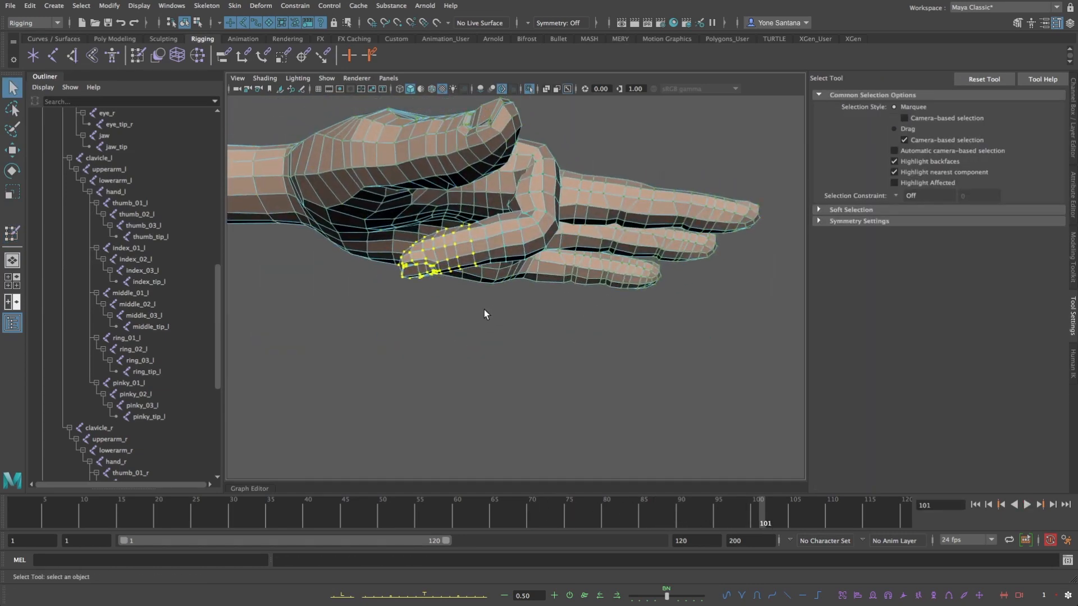
{"action": "key", "text": "y"}
{"action": "left_click", "coordinate": [833, 207]}
{"action": "left_click", "coordinate": [934, 210]}
{"action": "left_click", "coordinate": [921, 319]}
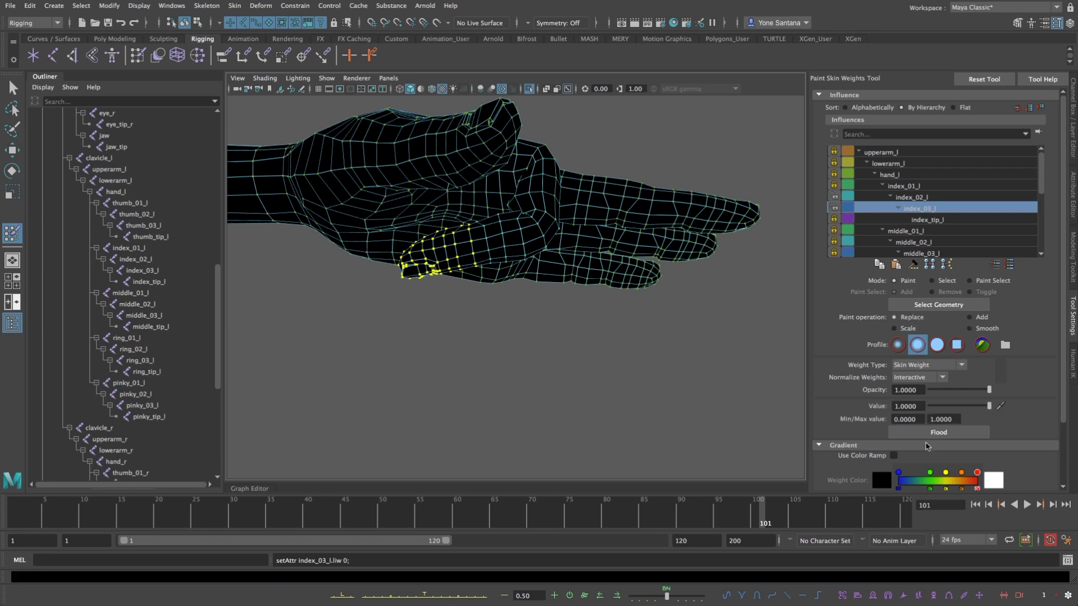
{"action": "left_click", "coordinate": [927, 436]}
Select the vertex loop at the index finger's last joint and grow it to the neighbouring loops for weight painting
{"action": "left_click_drag", "start_coordinate": [488, 257], "coordinate": [482, 240], "text": "alt"}
{"action": "middle_click_drag", "start_coordinate": [483, 240], "coordinate": [482, 239], "text": "alt"}
{"action": "scroll", "coordinate": [477, 256], "scroll_direction": "up", "scroll_amount": 2}
{"action": "key", "text": "w"}
{"action": "scroll", "coordinate": [477, 268], "scroll_direction": "up", "scroll_amount": 4}
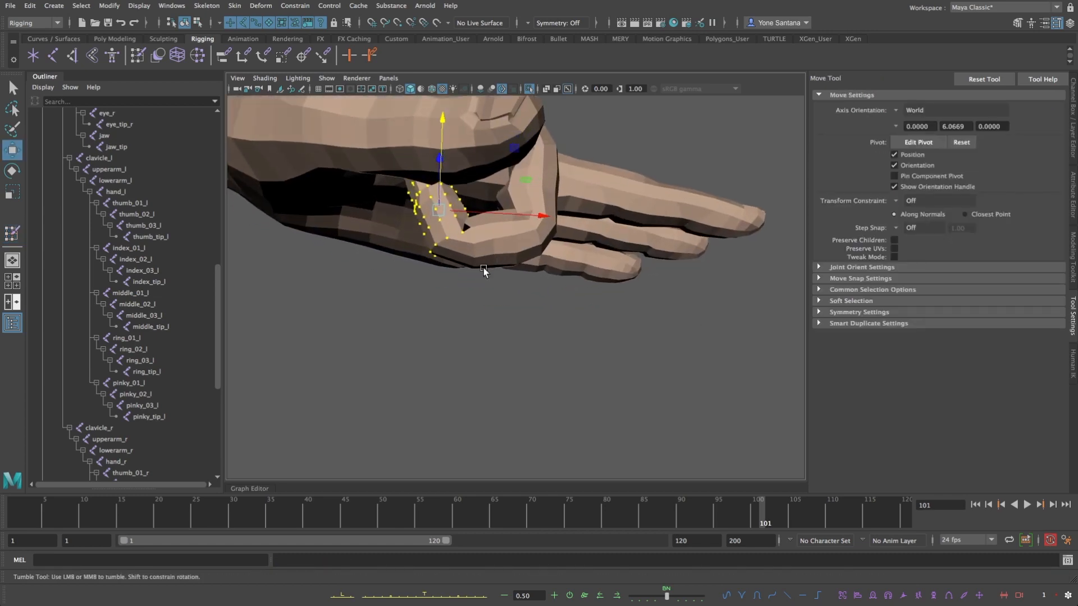
{"action": "left_click_drag", "start_coordinate": [483, 267], "coordinate": [473, 256], "text": "alt"}
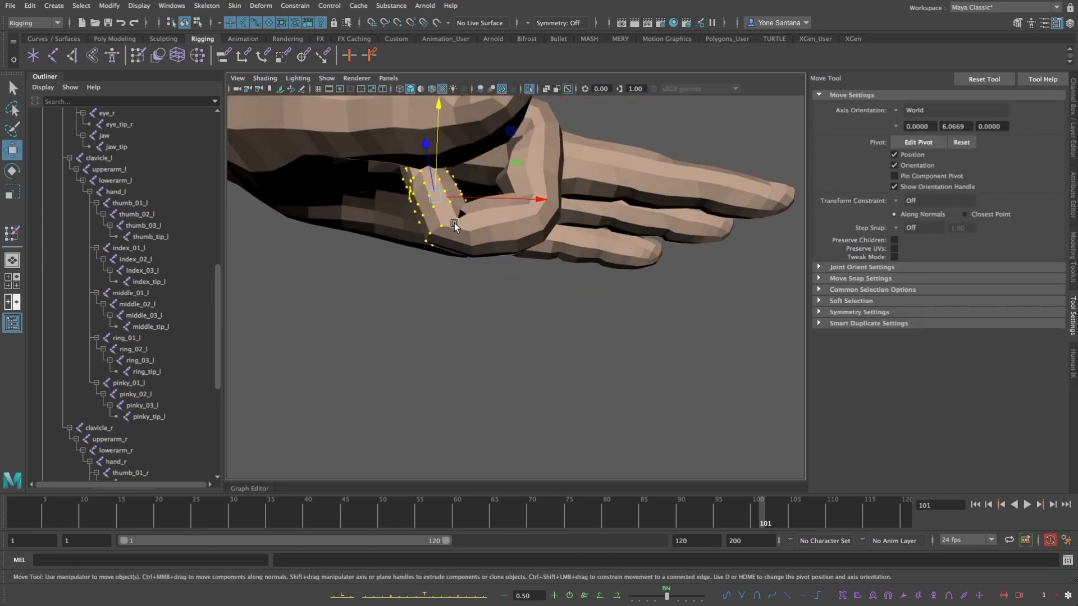
{"action": "right_click_drag", "start_coordinate": [454, 223], "coordinate": [446, 230]}
{"action": "key", "text": "q"}
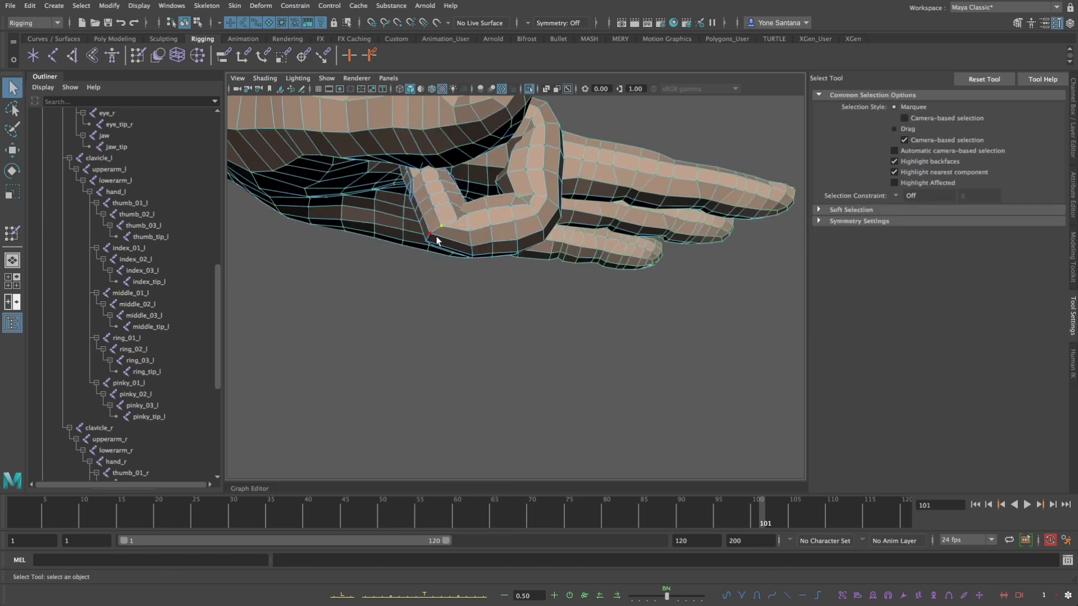
{"action": "key", "text": "shift+period"}
{"action": "key", "text": "y"}
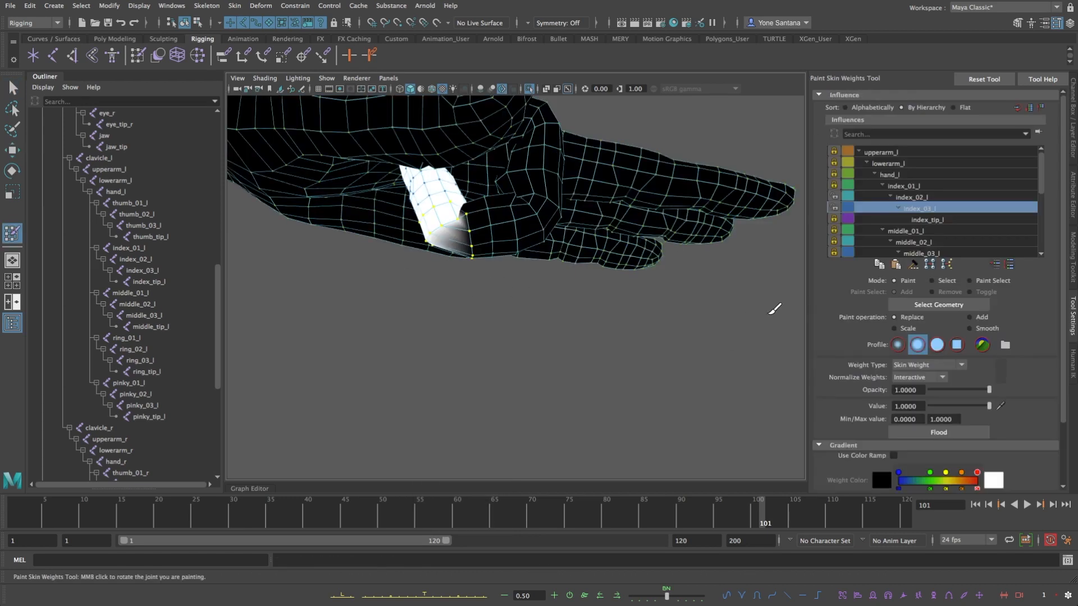
Flood the selected loops with Smooth twice for index_03_l and scrub the timeline back to check the finger bend
{"action": "left_click", "coordinate": [968, 329]}
{"action": "left_click", "coordinate": [945, 436]}
{"action": "left_click", "coordinate": [951, 436]}
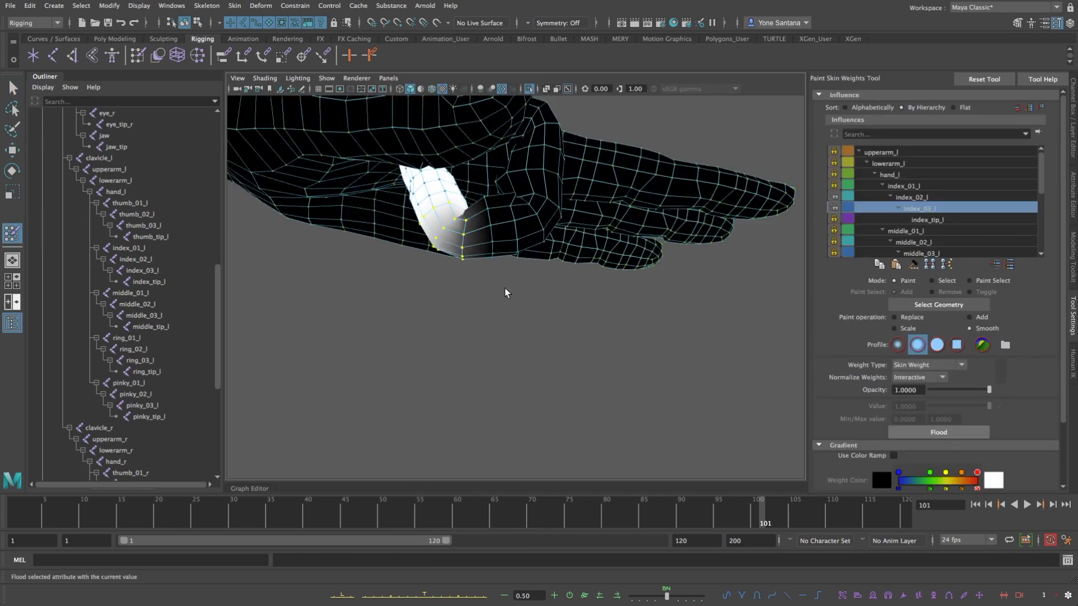
{"action": "left_click_drag", "start_coordinate": [505, 292], "coordinate": [582, 294], "text": "alt"}
{"action": "left_click_drag", "start_coordinate": [753, 510], "coordinate": [658, 511]}
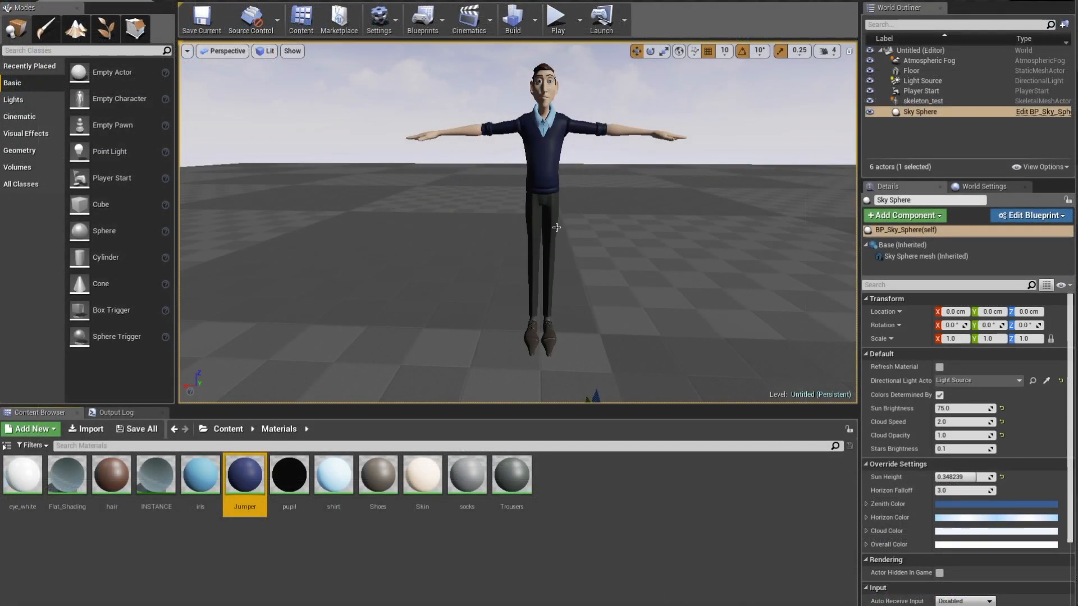
Switch to Unreal Editor and open the skeleton_test skeletal mesh from the Meshes folder
{"action": "left_click_drag", "start_coordinate": [557, 227], "coordinate": [632, 244], "text": "alt"}
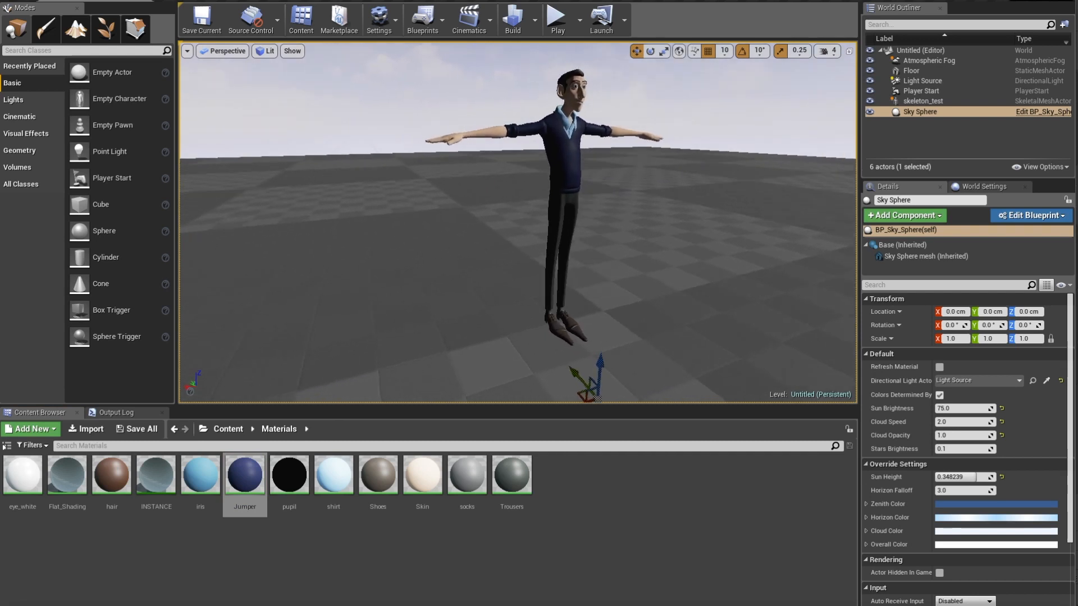
{"action": "left_click_drag", "start_coordinate": [410, 393], "coordinate": [318, 383], "text": "alt"}
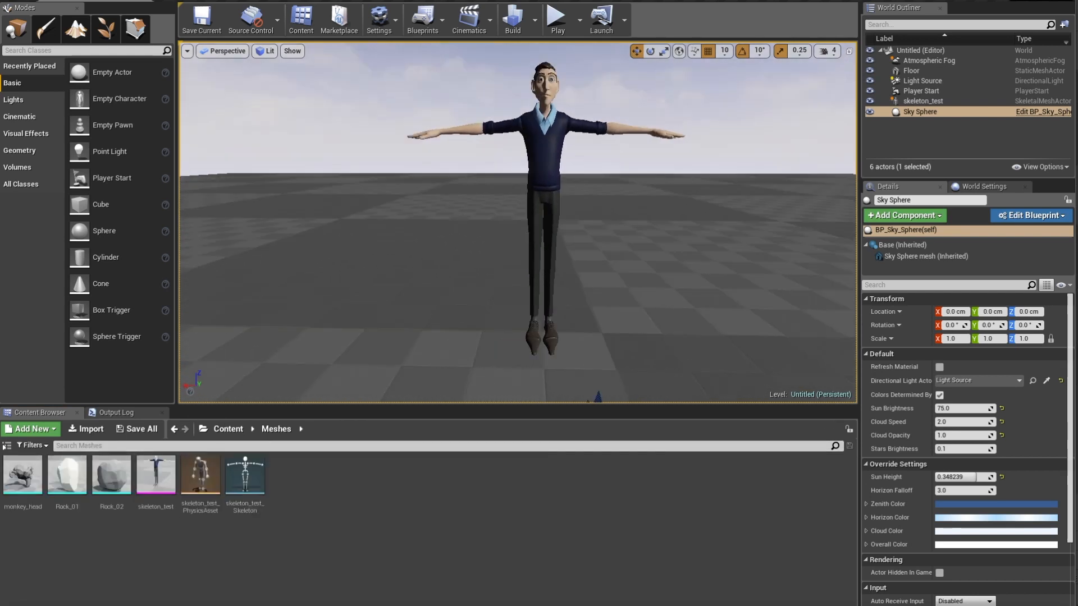
{"action": "mouse_move", "coordinate": [337, 381]}
{"action": "left_mouse_down", "text": "alt"}
{"action": "mouse_move", "coordinate": [449, 385]}
{"action": "mouse_move", "coordinate": [336, 371]}
{"action": "left_mouse_up", "text": "alt"}
{"action": "left_click", "coordinate": [163, 478]}
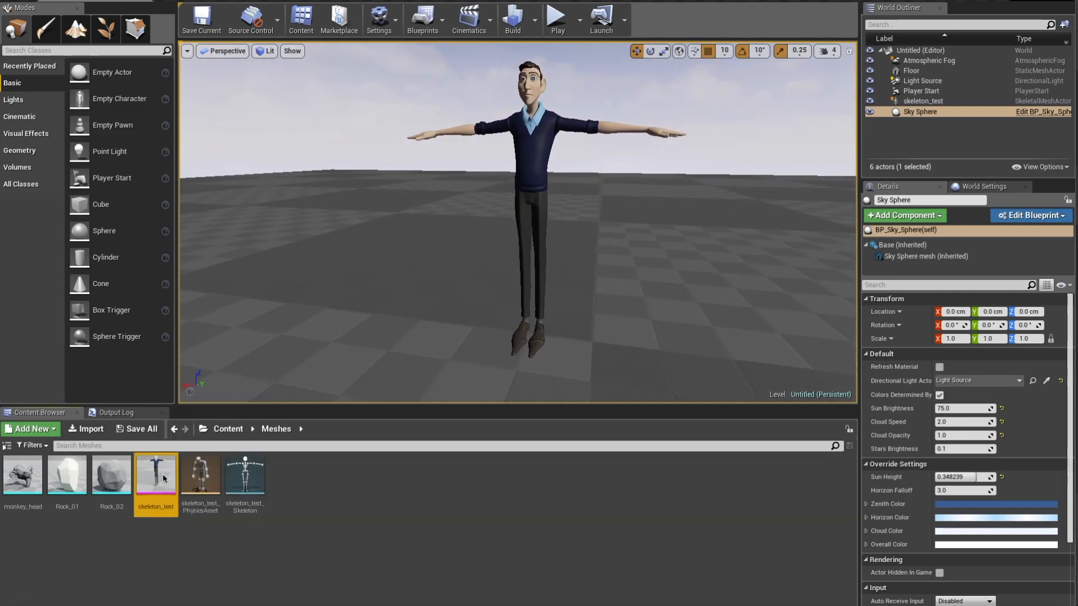
{"action": "double_click", "coordinate": [163, 478]}
Turn on bone drawing for the character in the mesh preview viewport
{"action": "left_click", "coordinate": [331, 50]}
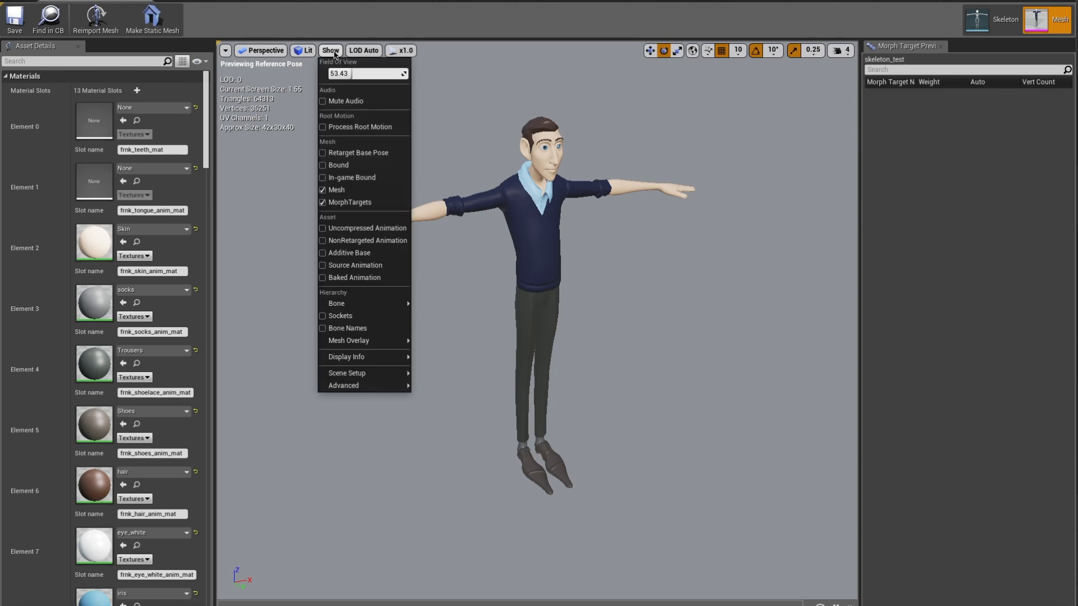
{"action": "mouse_move", "coordinate": [407, 303]}
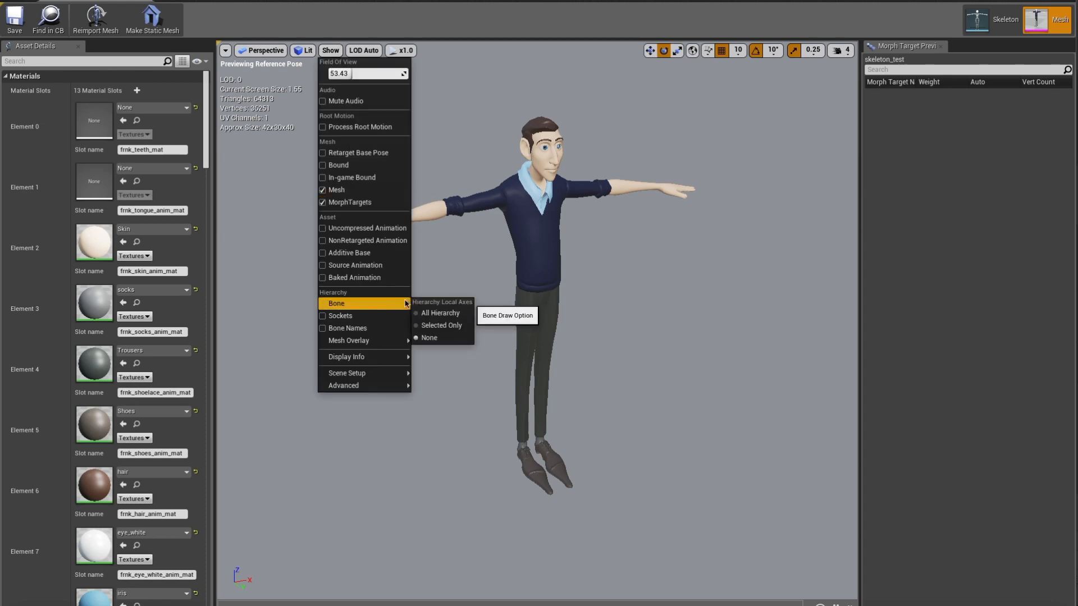
{"action": "left_click", "coordinate": [443, 326]}
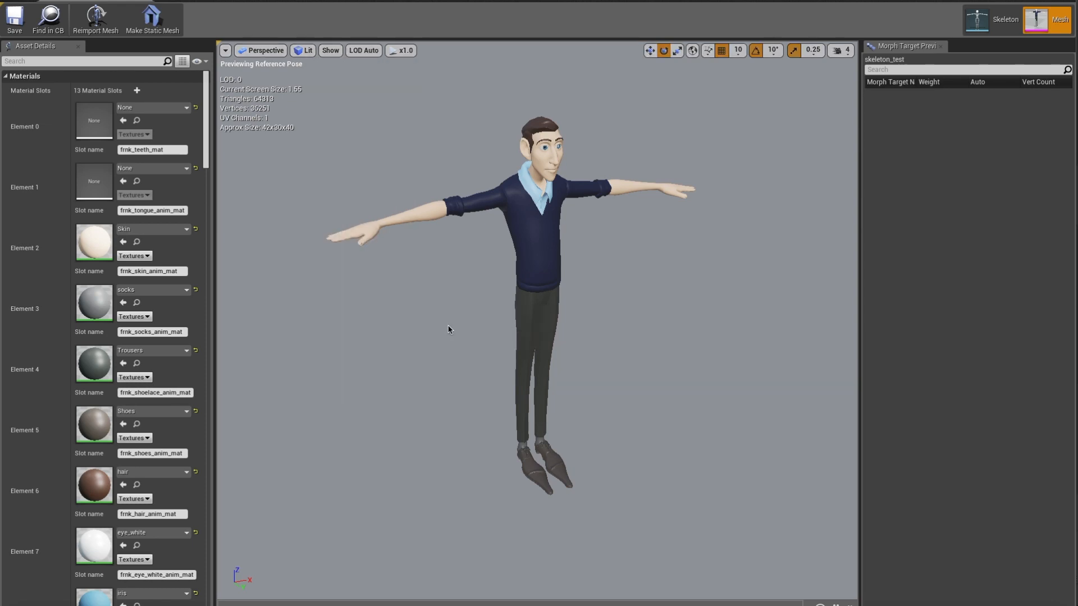
Review the material slots and slot names assigned to the skeletal mesh
{"action": "left_click", "coordinate": [137, 151]}
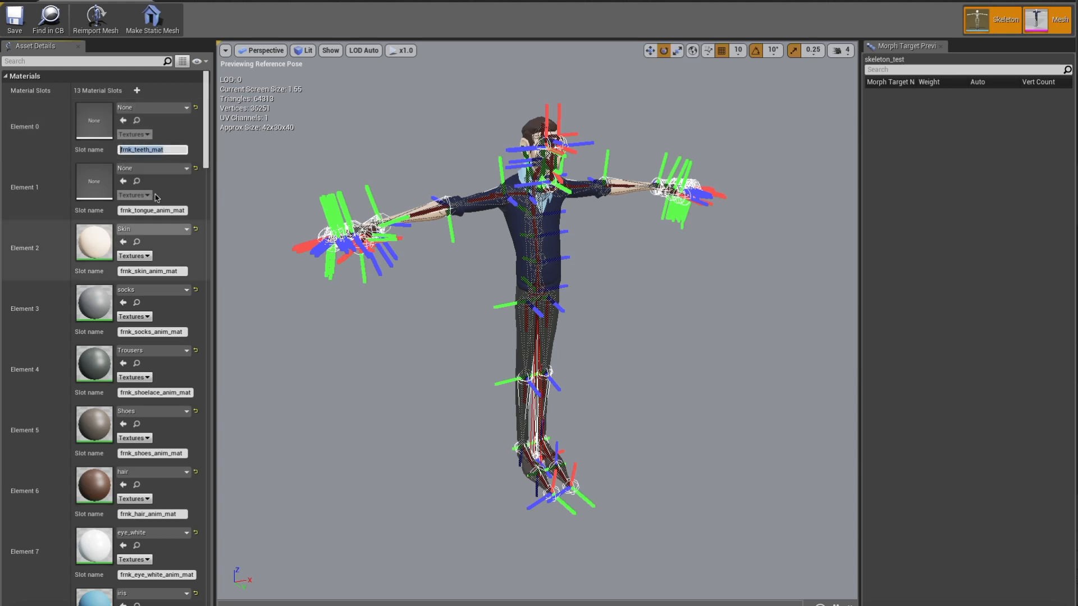
{"action": "left_click", "coordinate": [162, 211]}
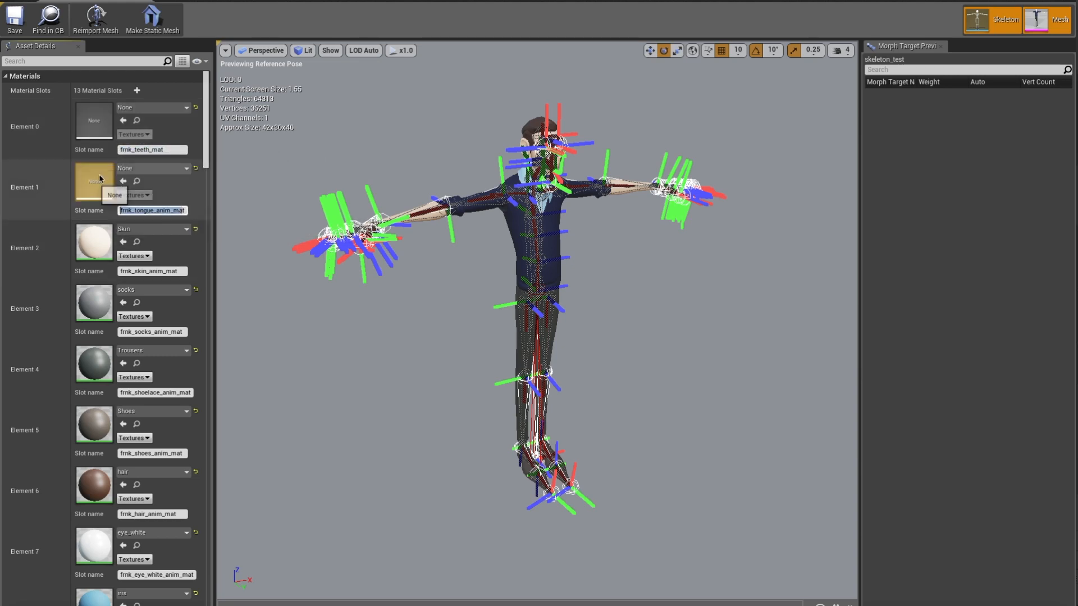
{"action": "scroll", "coordinate": [207, 177], "scroll_direction": "down", "scroll_amount": 2}
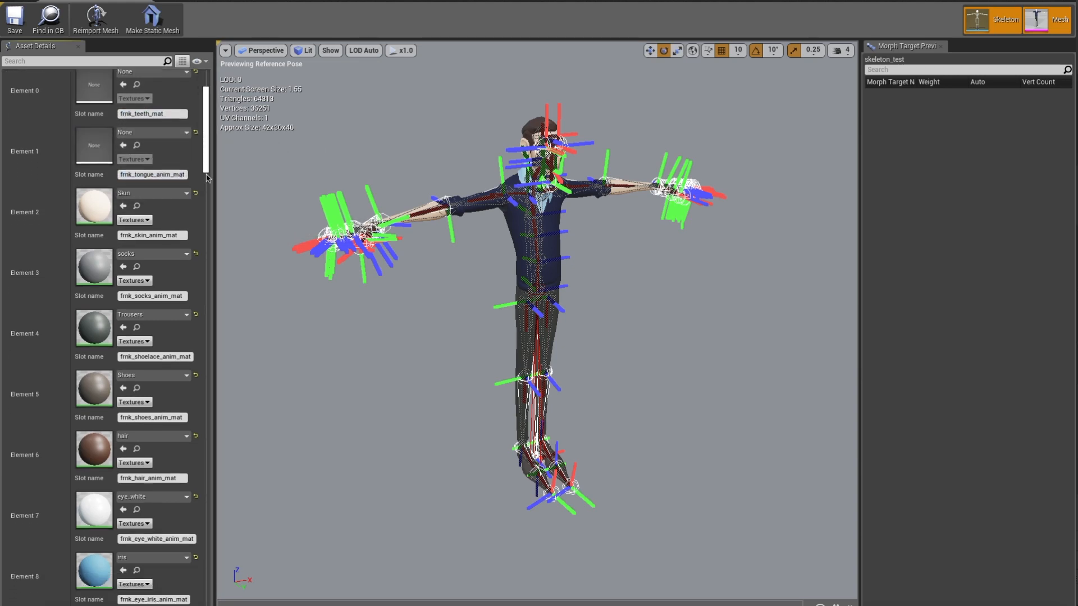
{"action": "scroll", "coordinate": [206, 177], "scroll_direction": "down", "scroll_amount": 5}
{"action": "scroll", "coordinate": [211, 168], "scroll_direction": "up", "scroll_amount": 5}
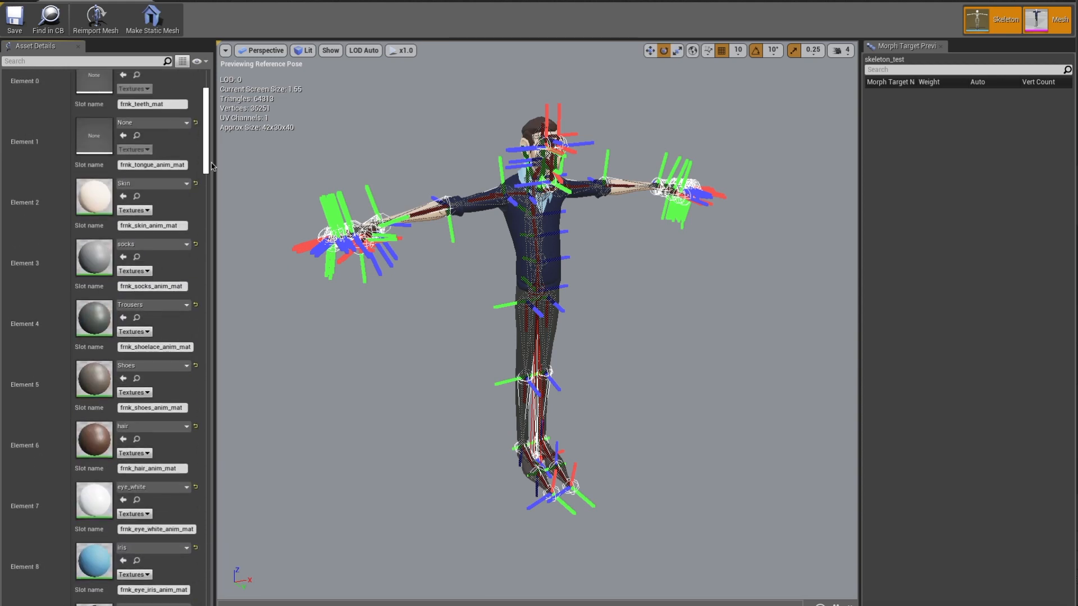
{"action": "scroll", "coordinate": [206, 185], "scroll_direction": "down", "scroll_amount": 10}
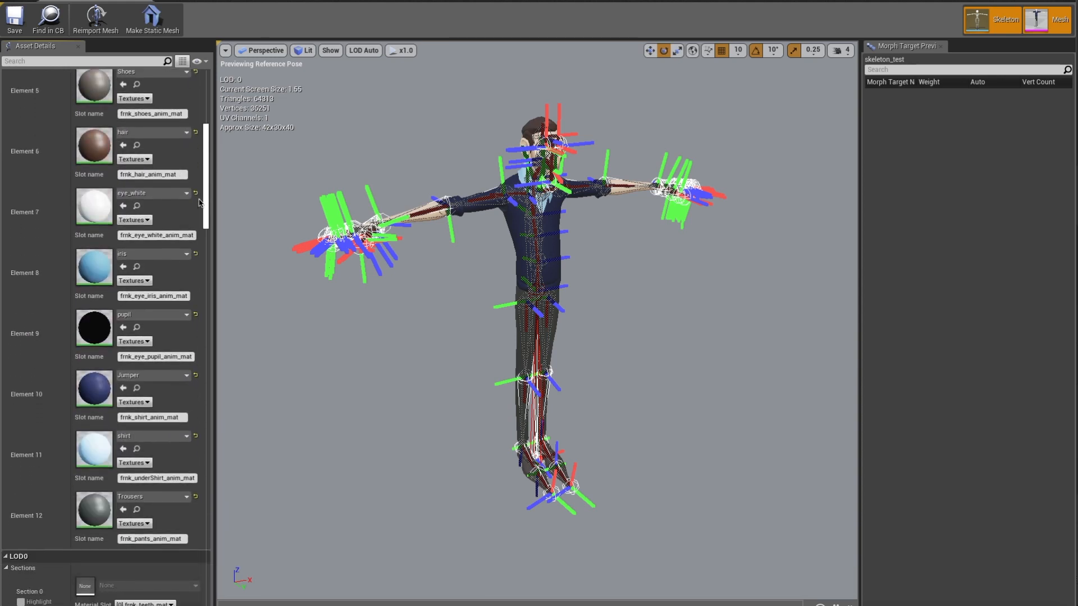
Open the eye_white material and inspect the constants feeding its Base Color, Metallic and Roughness
{"action": "double_click", "coordinate": [100, 215]}
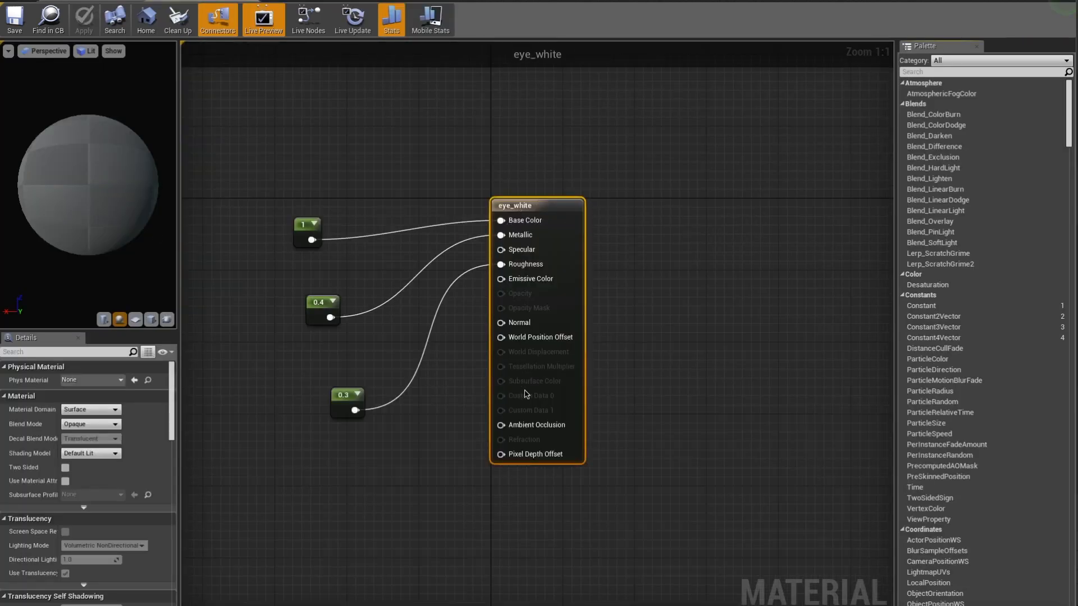
{"action": "left_click", "coordinate": [303, 228]}
{"action": "left_click", "coordinate": [318, 305]}
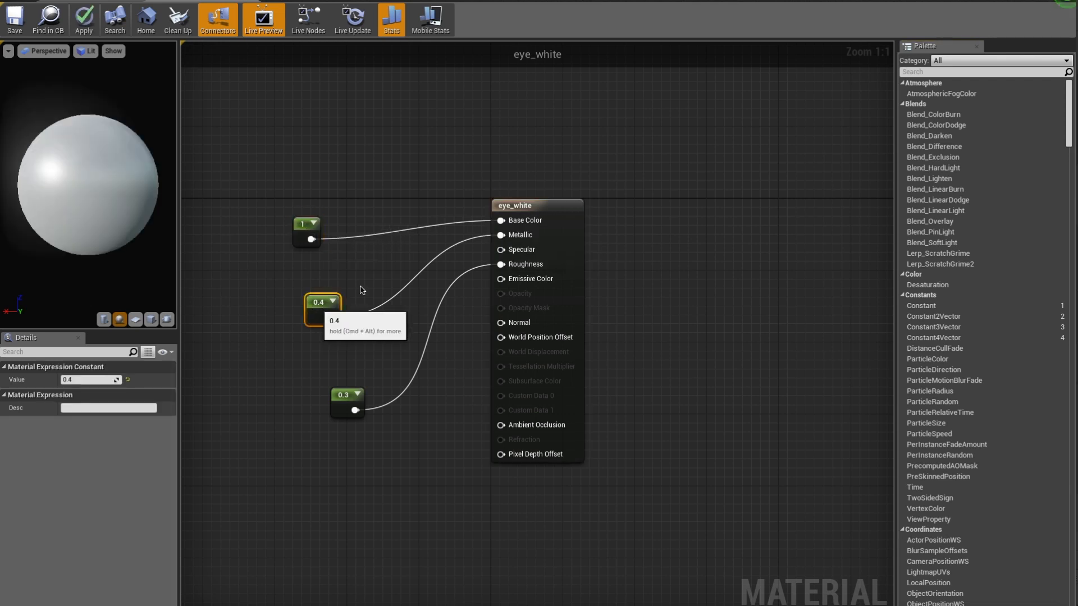
{"action": "left_click", "coordinate": [348, 394]}
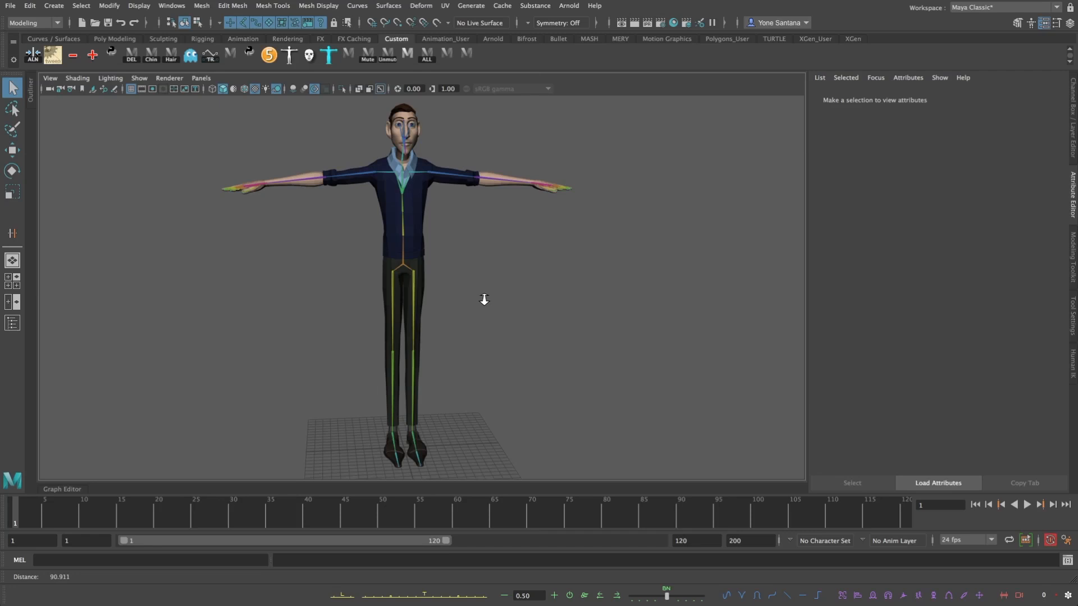
Switch to Maya, open the HumanIK editor, and create a character definition
{"action": "left_click", "coordinate": [172, 7]}
{"action": "mouse_move", "coordinate": [241, 70]}
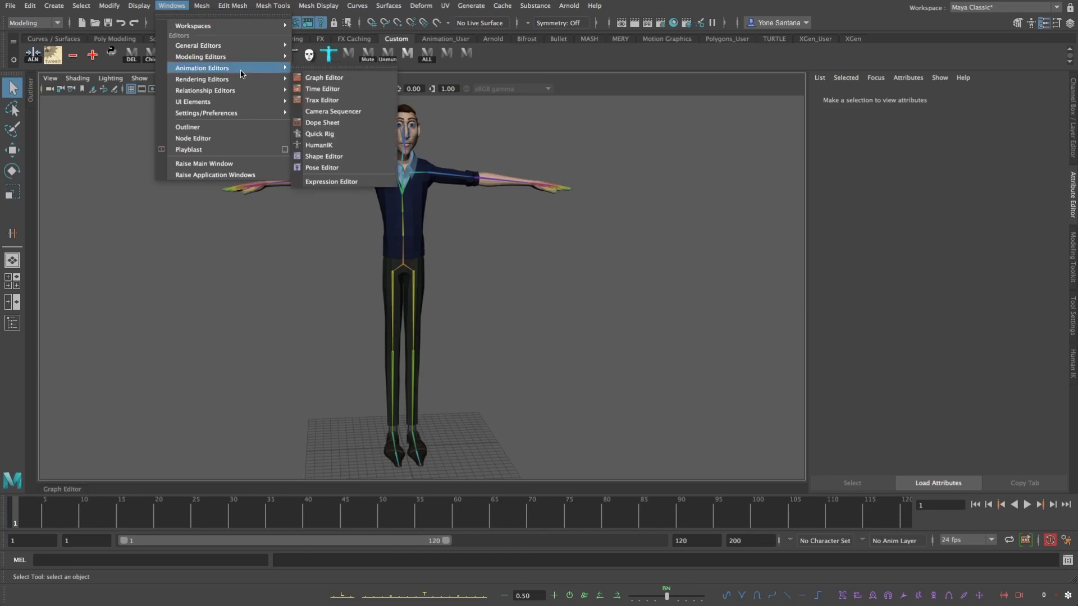
{"action": "left_click", "coordinate": [330, 147]}
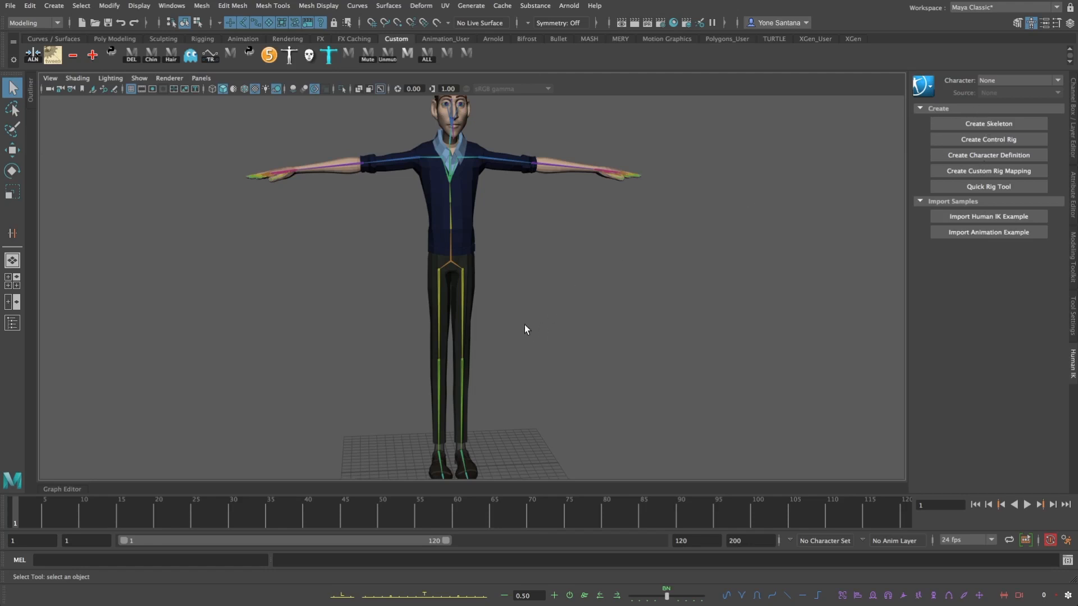
{"action": "middle_click_drag", "start_coordinate": [524, 325], "coordinate": [533, 310], "text": "alt"}
{"action": "right_click_drag", "start_coordinate": [534, 310], "coordinate": [512, 315], "text": "alt"}
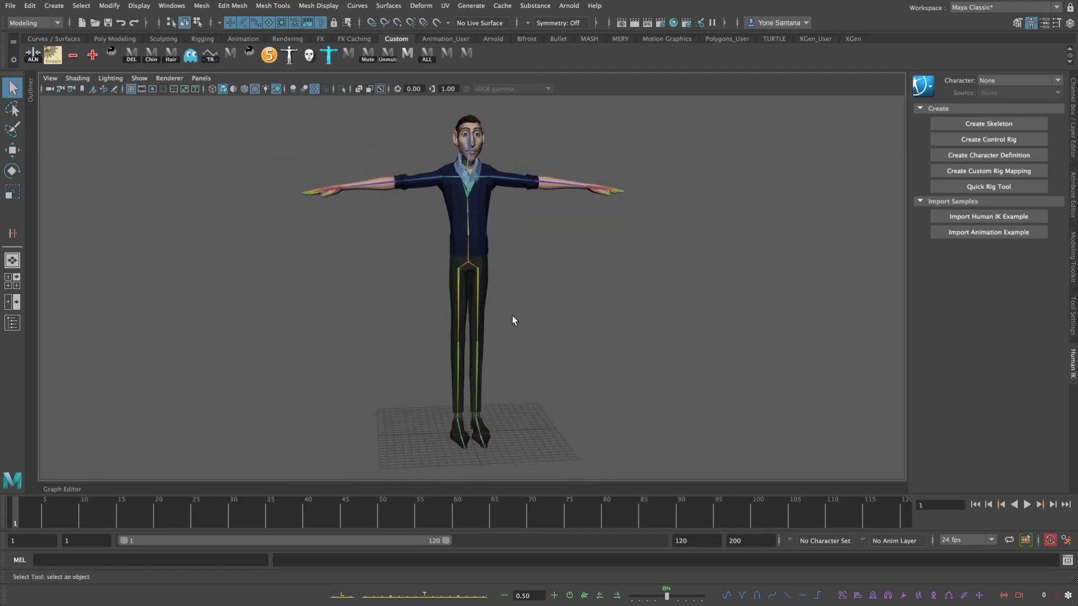
{"action": "mouse_move", "coordinate": [513, 320]}
{"action": "left_mouse_down", "text": "alt"}
{"action": "mouse_move", "coordinate": [494, 308]}
{"action": "mouse_move", "coordinate": [503, 316]}
{"action": "left_mouse_up", "text": "alt"}
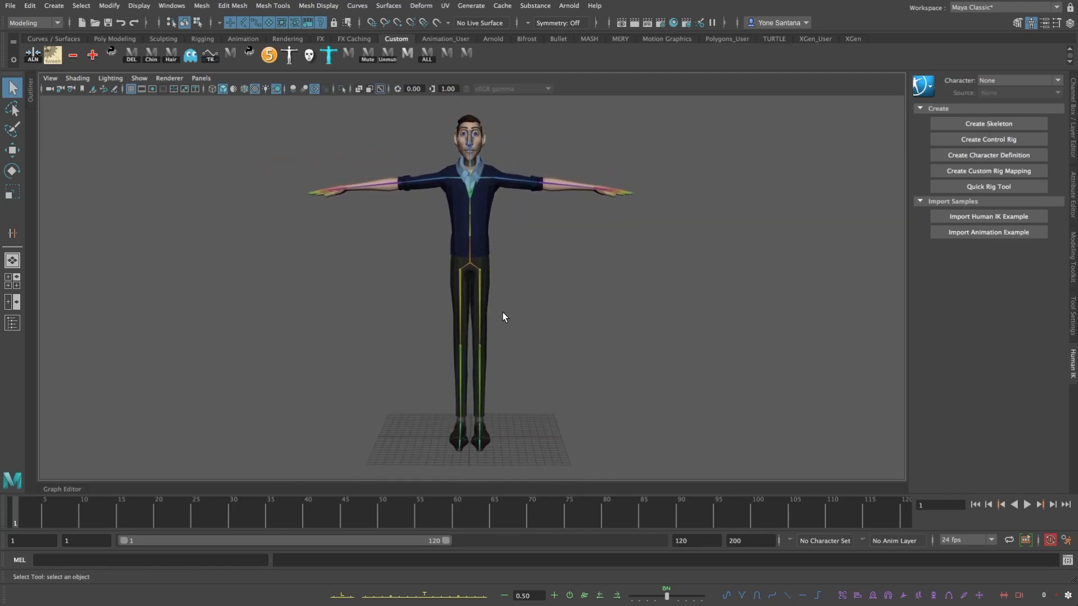
{"action": "left_click", "coordinate": [1008, 155]}
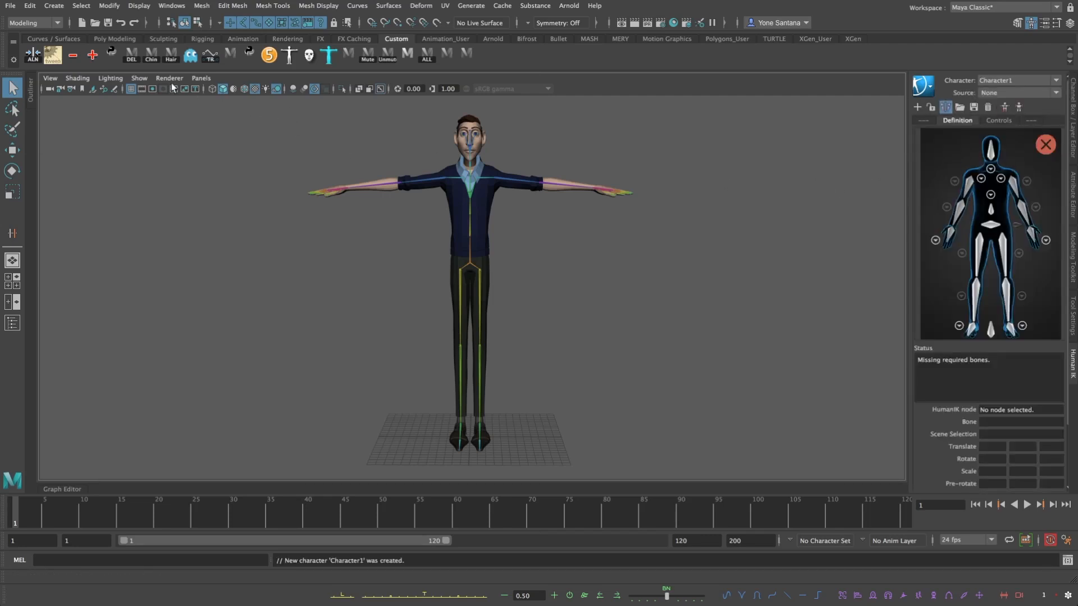
Show the character in the orthographic front view
{"action": "left_click", "coordinate": [201, 78]}
{"action": "mouse_move", "coordinate": [237, 114]}
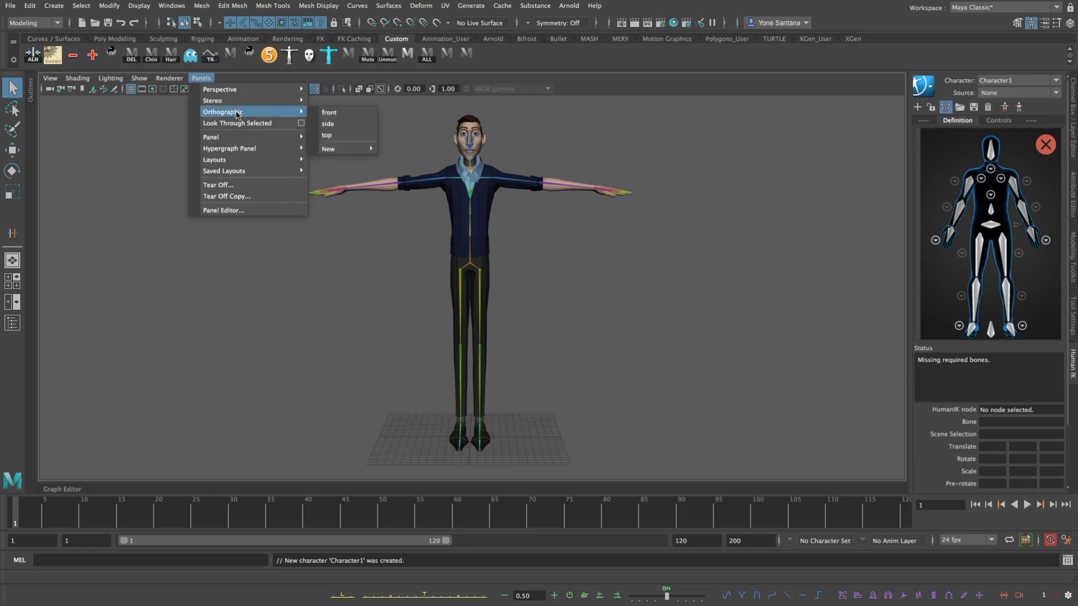
{"action": "left_click", "coordinate": [338, 115]}
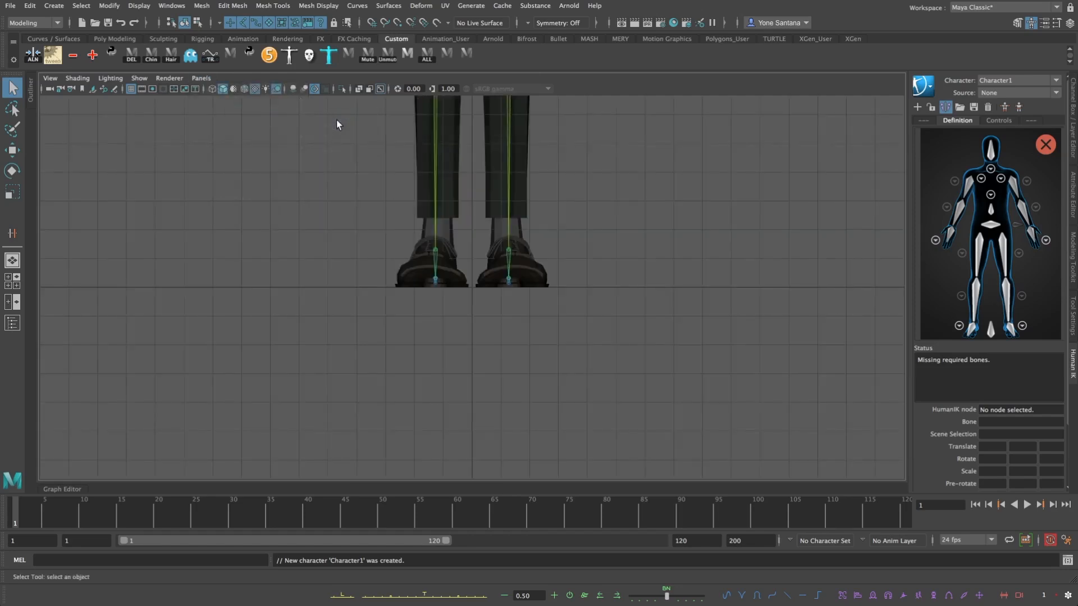
Rotate both upper arm joints -5.771 degrees in the front view to level the arms horizontally
{"action": "middle_click_drag", "start_coordinate": [468, 288], "coordinate": [430, 522], "text": "alt"}
{"action": "right_click_drag", "start_coordinate": [387, 174], "coordinate": [270, 168], "text": "alt"}
{"action": "middle_click_drag", "start_coordinate": [448, 189], "coordinate": [447, 519], "text": "alt"}
{"action": "right_click_drag", "start_coordinate": [471, 251], "coordinate": [520, 247], "text": "alt"}
{"action": "left_click", "coordinate": [520, 248]}
{"action": "left_click", "coordinate": [379, 246], "text": "shift"}
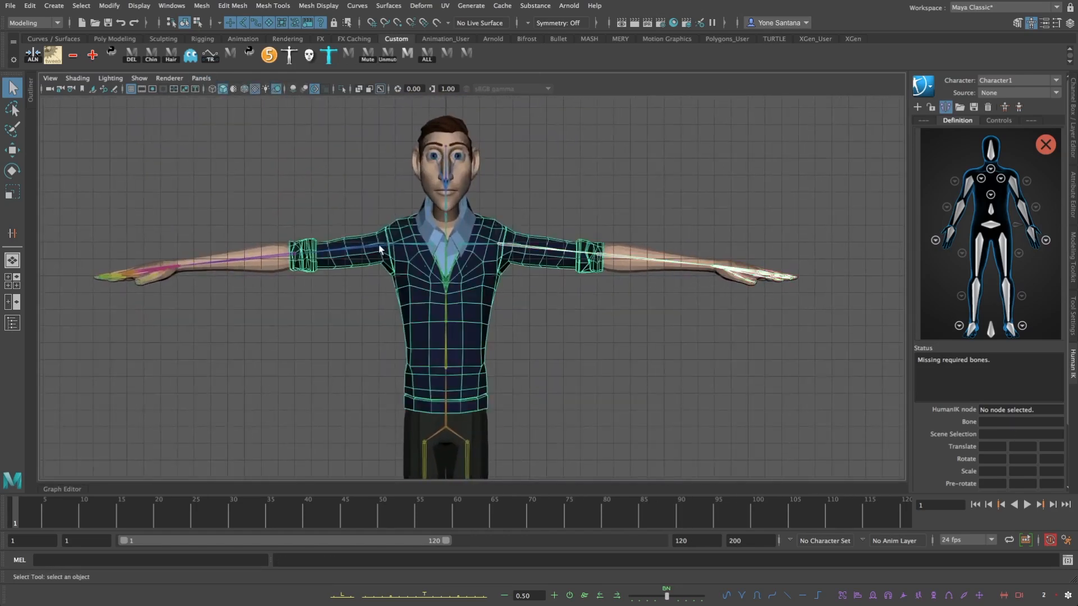
{"action": "left_click", "coordinate": [357, 250]}
{"action": "left_click", "coordinate": [521, 247], "text": "shift"}
{"action": "key", "text": "e"}
{"action": "left_click_drag", "start_coordinate": [466, 148], "coordinate": [457, 155]}
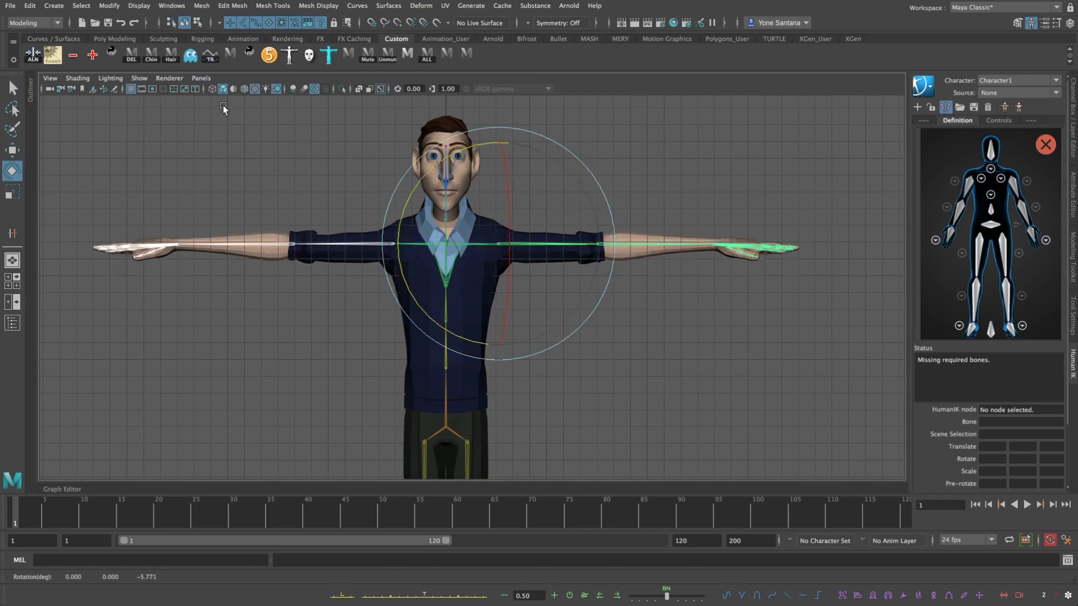
Align the upper arms in the top view, entering -5.771 as the rotation value for the opposite arm
{"action": "left_click", "coordinate": [201, 78]}
{"action": "mouse_move", "coordinate": [237, 113]}
{"action": "left_click", "coordinate": [337, 138]}
{"action": "left_click_drag", "start_coordinate": [618, 189], "coordinate": [627, 202]}
{"action": "left_click", "coordinate": [1073, 117]}
{"action": "left_click", "coordinate": [400, 260]}
{"action": "left_click", "coordinate": [1040, 144]}
{"action": "type", "text": "-5.771"}
{"action": "key", "text": "Return"}
{"action": "left_click", "coordinate": [591, 196]}
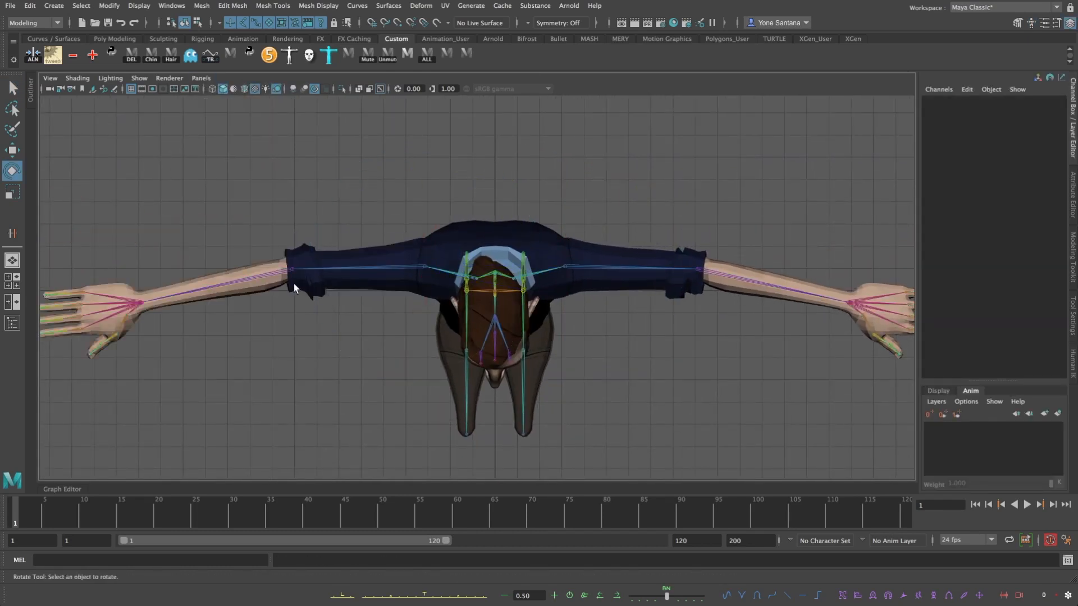
Rotate both forearm joints in the top view to straighten the arms into a T-pose
{"action": "left_click", "coordinate": [292, 277]}
{"action": "left_click", "coordinate": [749, 277], "text": "shift"}
{"action": "left_click_drag", "start_coordinate": [779, 209], "coordinate": [762, 202]}
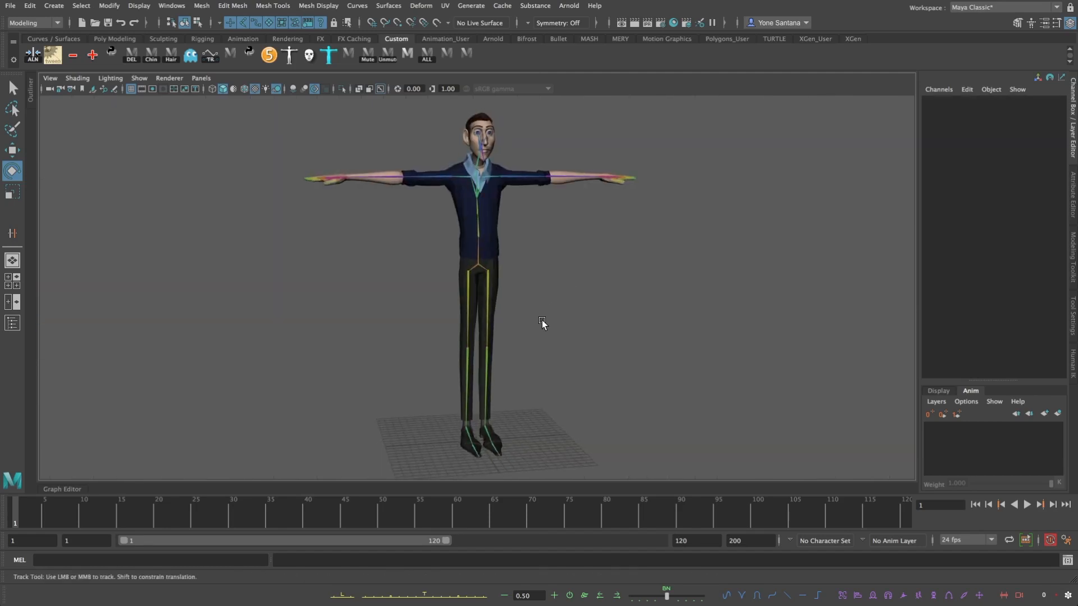
{"action": "middle_click_drag", "start_coordinate": [540, 319], "coordinate": [542, 332], "text": "alt"}
{"action": "right_click_drag", "start_coordinate": [545, 317], "coordinate": [554, 322], "text": "alt"}
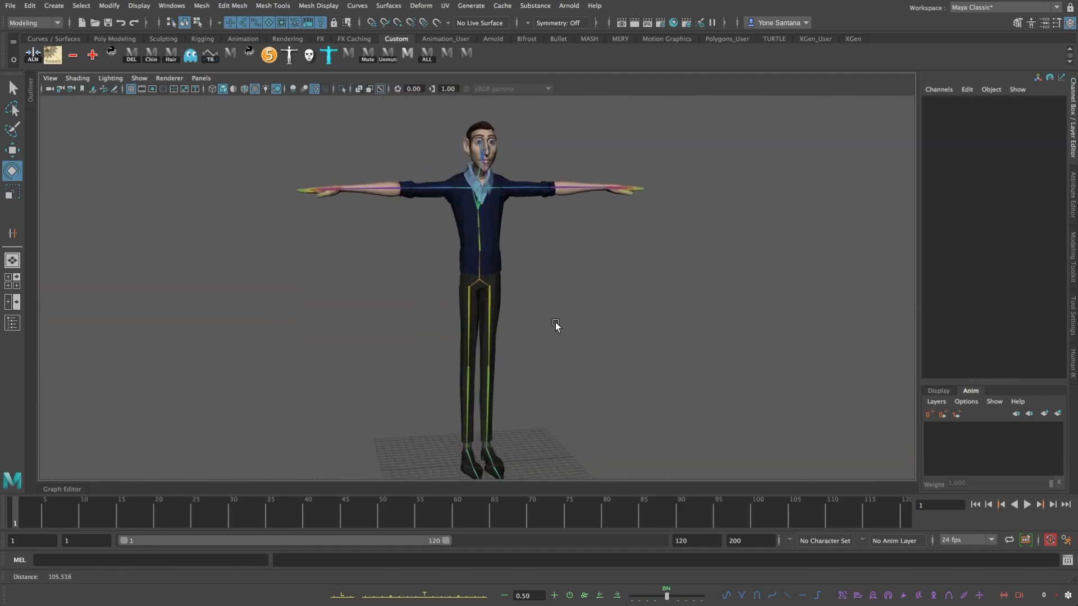
Map the pelvis joint to Hips and spine_01 to Spine in the HumanIK definition
{"action": "left_click", "coordinate": [1070, 372]}
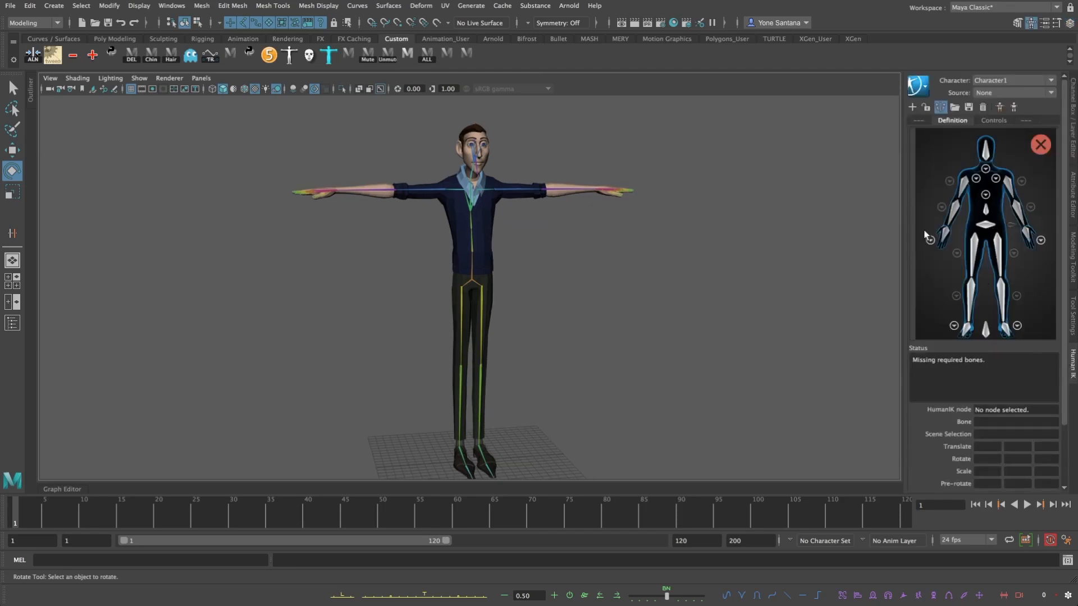
{"action": "scroll", "coordinate": [548, 319], "scroll_direction": "up", "scroll_amount": 5}
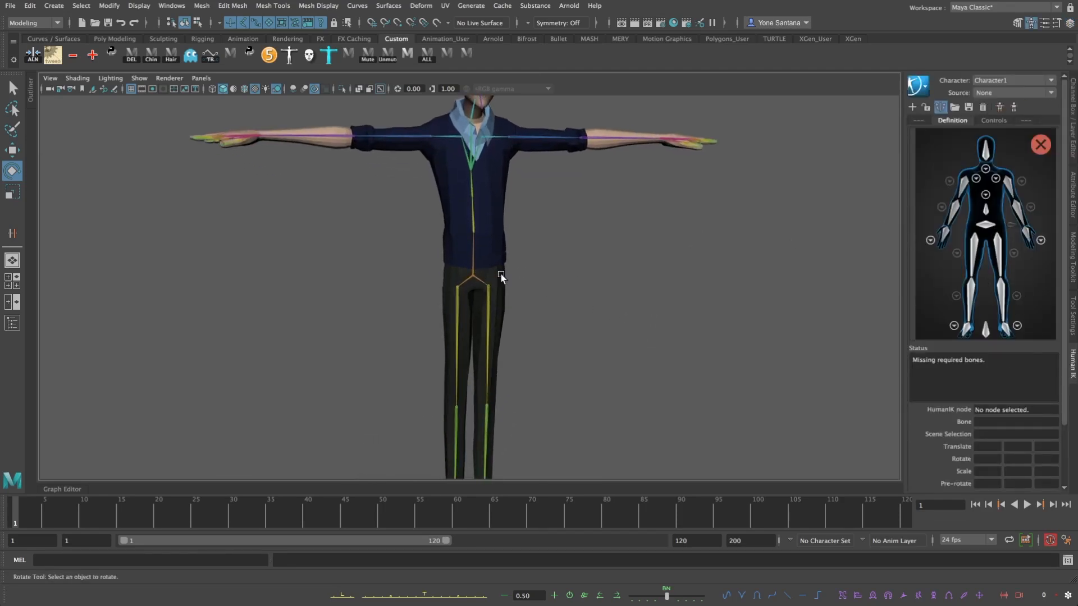
{"action": "left_click", "coordinate": [986, 225]}
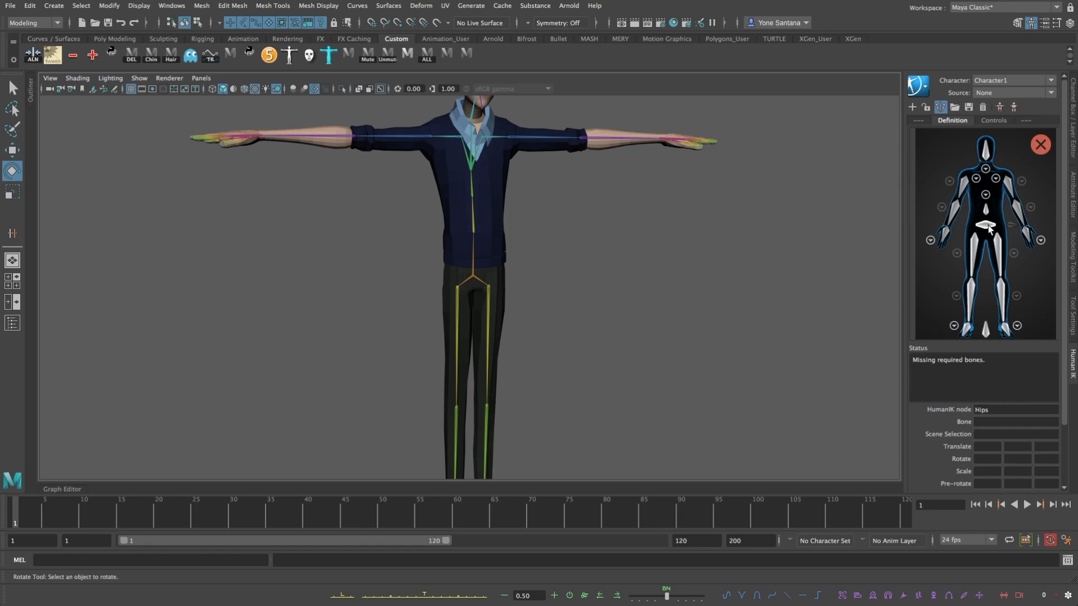
{"action": "left_click", "coordinate": [474, 282]}
{"action": "left_click", "coordinate": [989, 213]}
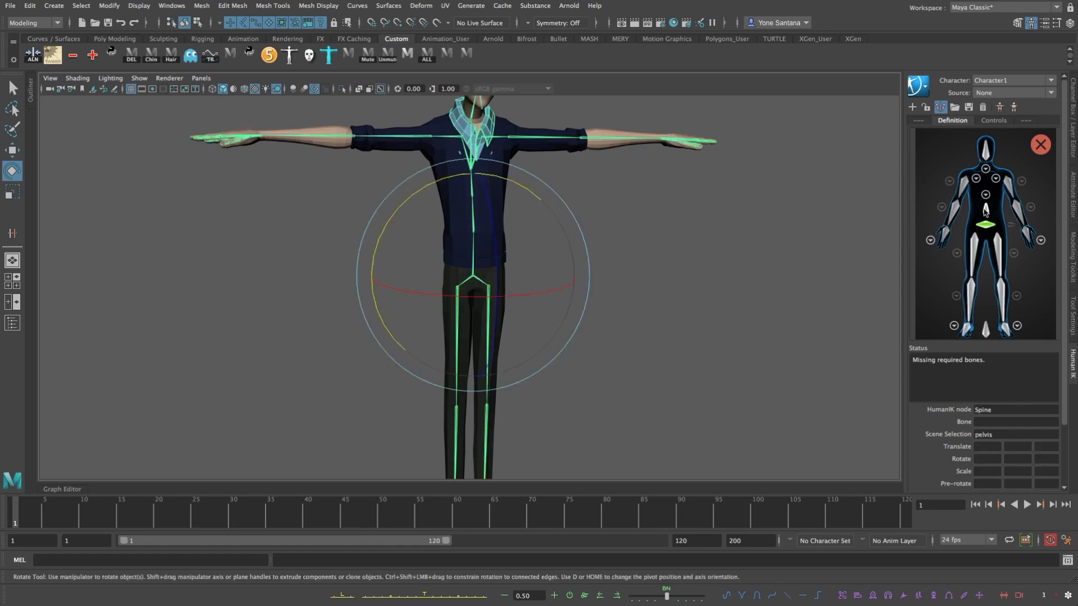
{"action": "double_click", "coordinate": [986, 212]}
{"action": "key", "text": "q"}
{"action": "left_click", "coordinate": [474, 226]}
Map spine_02 to Spine1 and spine_03 to Spine2 in the detailed spine definition
{"action": "middle_click_drag", "start_coordinate": [475, 283], "coordinate": [474, 349], "text": "alt"}
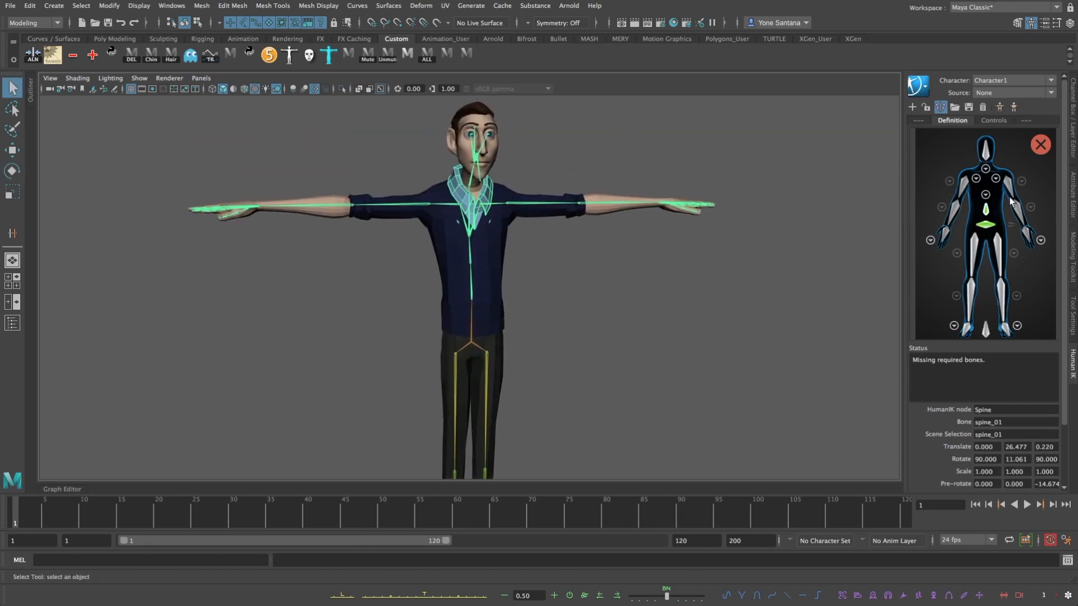
{"action": "left_click", "coordinate": [985, 194]}
{"action": "double_click", "coordinate": [985, 297]}
{"action": "left_click", "coordinate": [471, 255]}
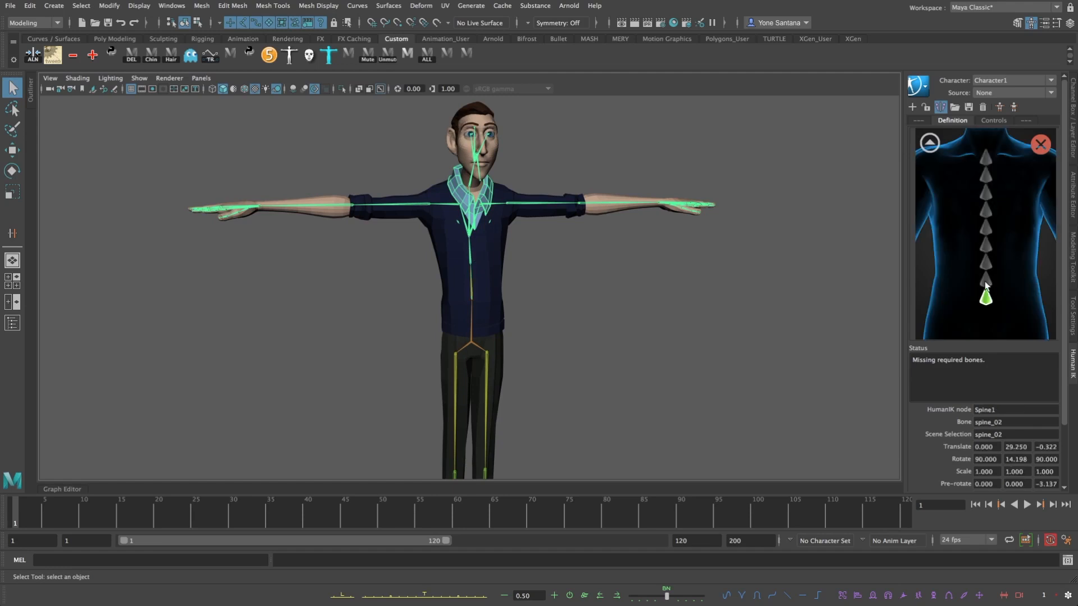
{"action": "double_click", "coordinate": [986, 285]}
{"action": "mouse_move", "coordinate": [538, 236]}
{"action": "left_mouse_down", "text": "alt"}
{"action": "mouse_move", "coordinate": [587, 245]}
{"action": "mouse_move", "coordinate": [553, 240]}
{"action": "left_mouse_up", "text": "alt"}
{"action": "left_click", "coordinate": [466, 227]}
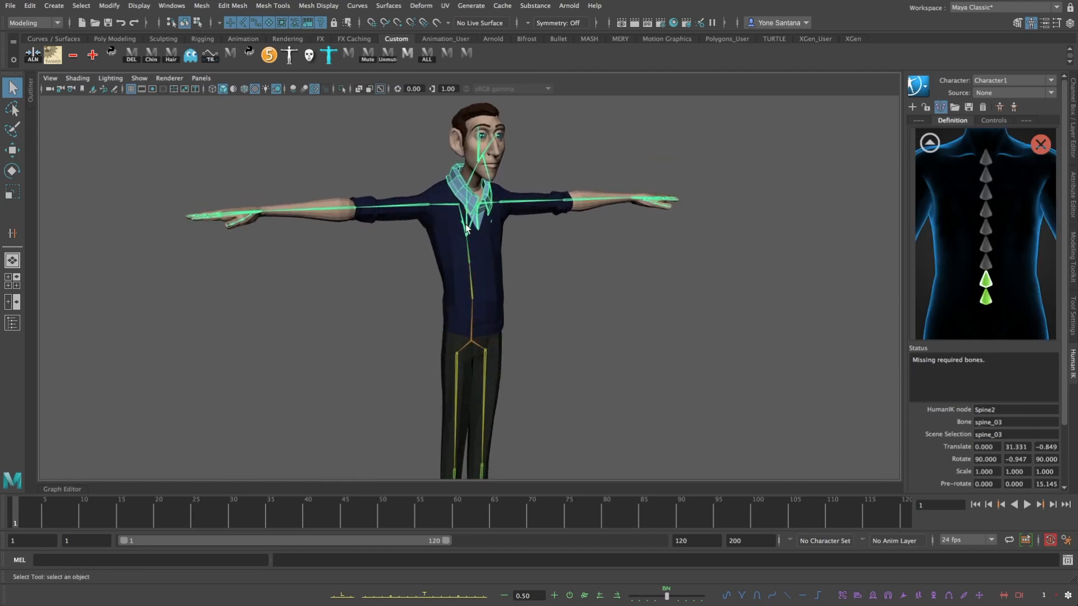
Map neck_01 to Neck and the head joint to Head in the HumanIK definition
{"action": "left_click", "coordinate": [929, 143]}
{"action": "left_click", "coordinate": [986, 169]}
{"action": "double_click", "coordinate": [986, 314]}
{"action": "left_click_drag", "start_coordinate": [407, 182], "coordinate": [448, 195], "text": "alt"}
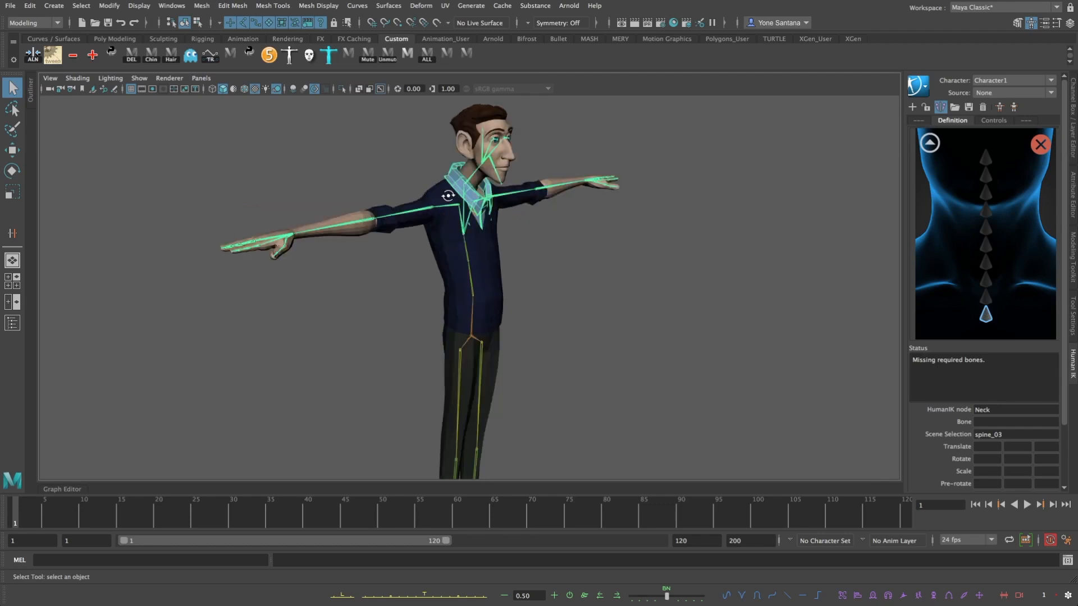
{"action": "left_click", "coordinate": [474, 177]}
{"action": "middle_click_drag", "start_coordinate": [500, 212], "coordinate": [485, 270], "text": "alt"}
{"action": "left_click", "coordinate": [931, 143]}
{"action": "double_click", "coordinate": [985, 151]}
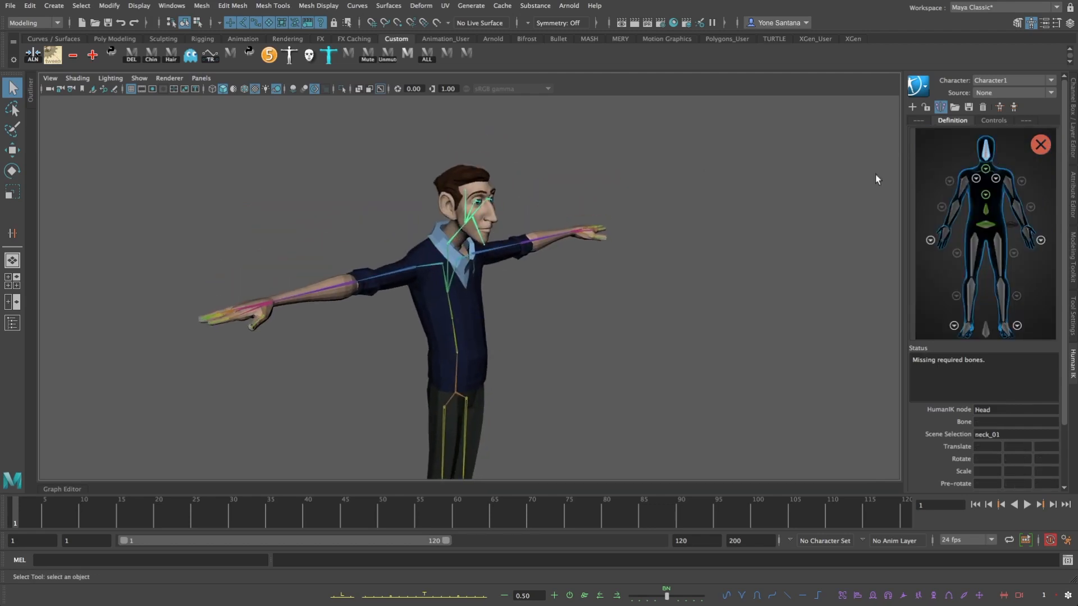
{"action": "left_click_drag", "start_coordinate": [485, 238], "coordinate": [474, 222], "text": "alt"}
{"action": "left_click", "coordinate": [469, 210]}
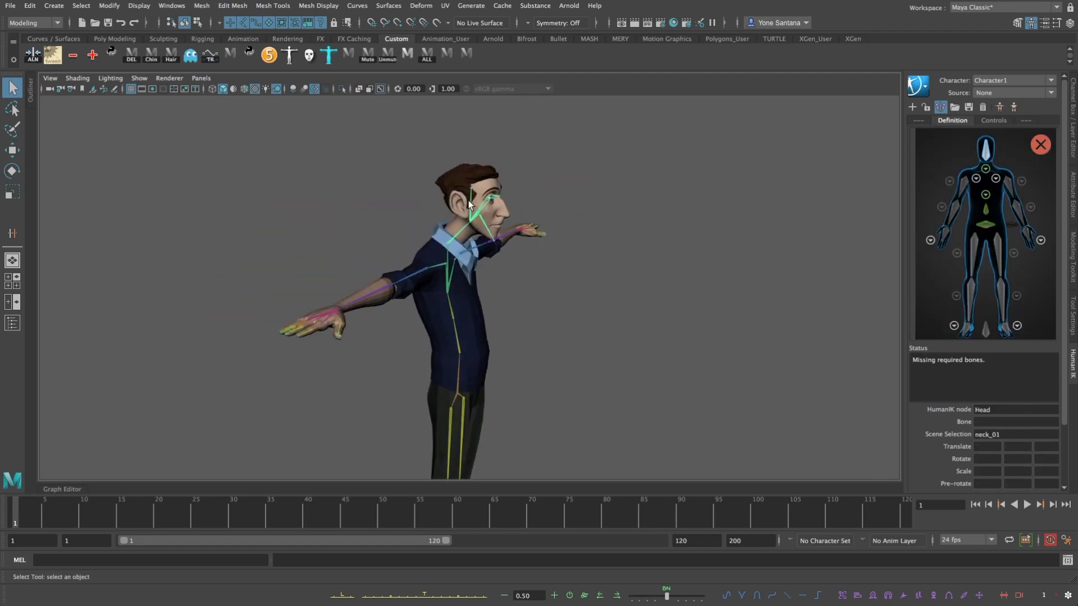
Map upperarm_l to the left arm and clavicle_l to the left shoulder, with the opposite side mirrored
{"action": "double_click", "coordinate": [1009, 185]}
{"action": "left_click_drag", "start_coordinate": [481, 273], "coordinate": [507, 270], "text": "alt"}
{"action": "left_click", "coordinate": [508, 270]}
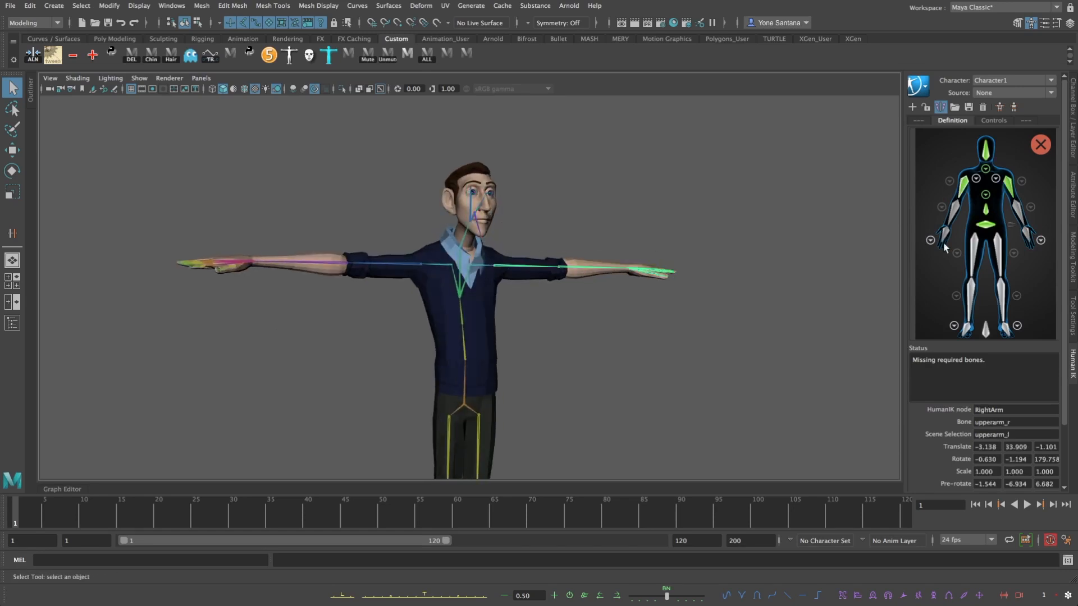
{"action": "double_click", "coordinate": [996, 179]}
{"action": "left_click", "coordinate": [405, 274]}
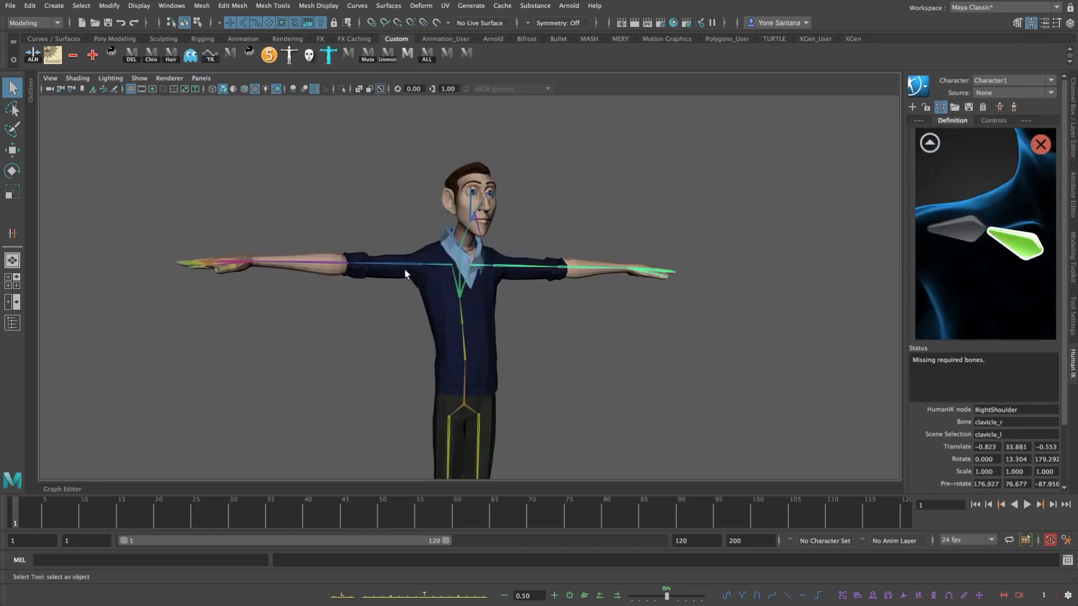
{"action": "left_click", "coordinate": [937, 145]}
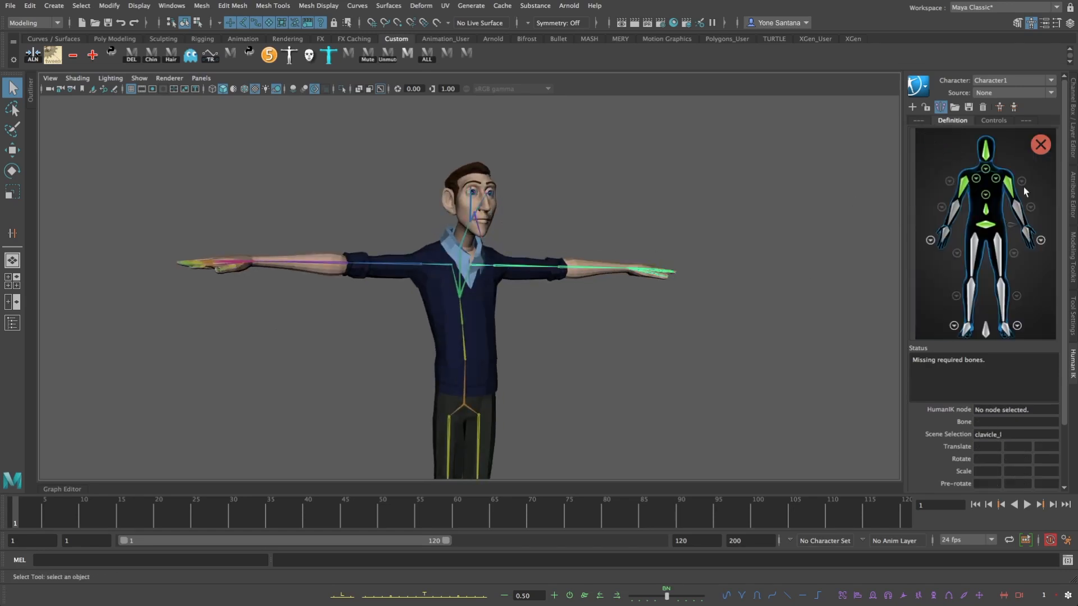
Assign the left hand joint and map index_02_l to LeftHandIndex2 in the left hand's finger definition
{"action": "left_click", "coordinate": [625, 281]}
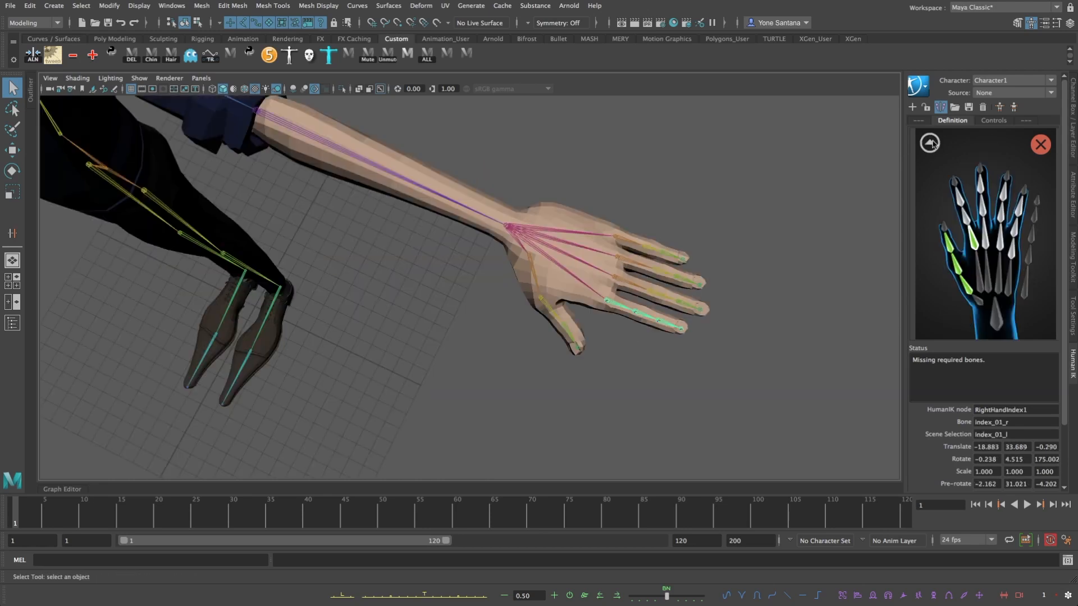
{"action": "left_click", "coordinate": [931, 144]}
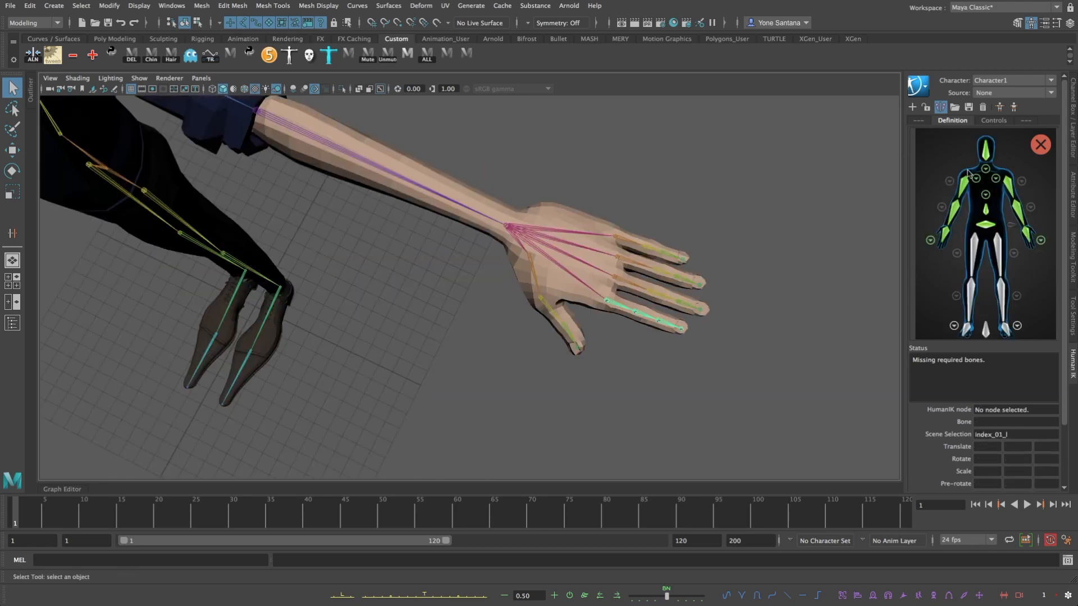
{"action": "left_click", "coordinate": [1025, 234]}
{"action": "left_click", "coordinate": [1041, 240]}
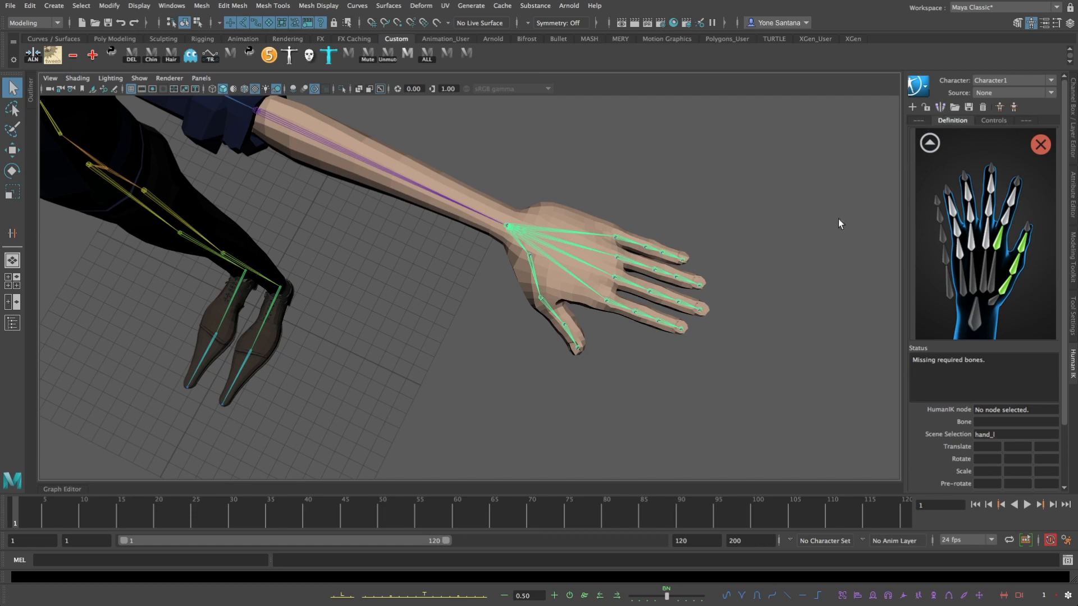
{"action": "left_click", "coordinate": [665, 324]}
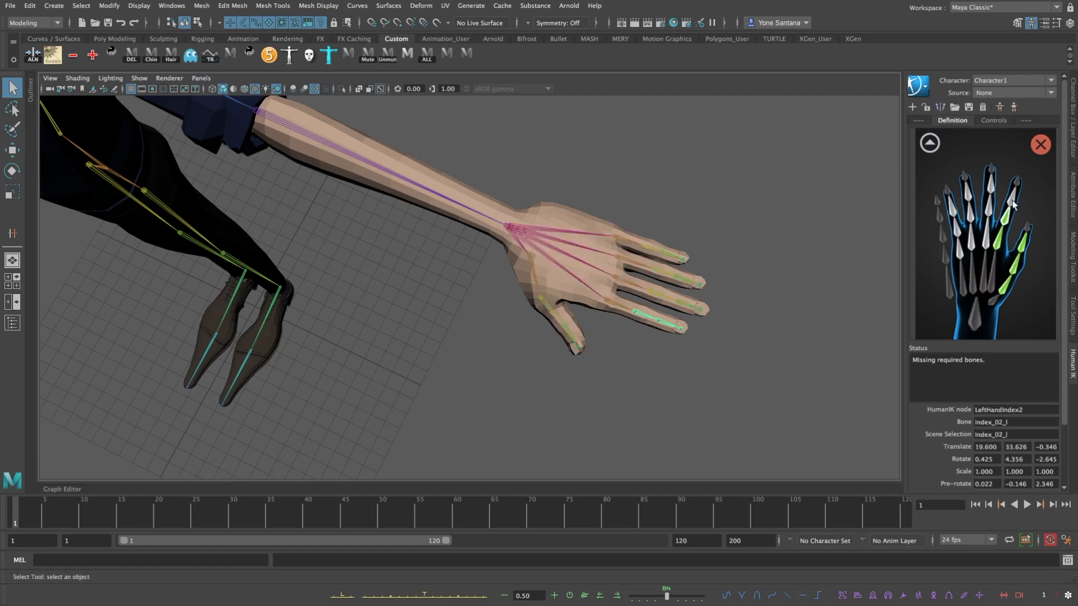
Map middle_01_l, middle_02_l and middle_03_l to LeftHandMiddle1, LeftHandMiddle2 and LeftHandMiddle3
{"action": "double_click", "coordinate": [987, 238]}
{"action": "left_click", "coordinate": [634, 285]}
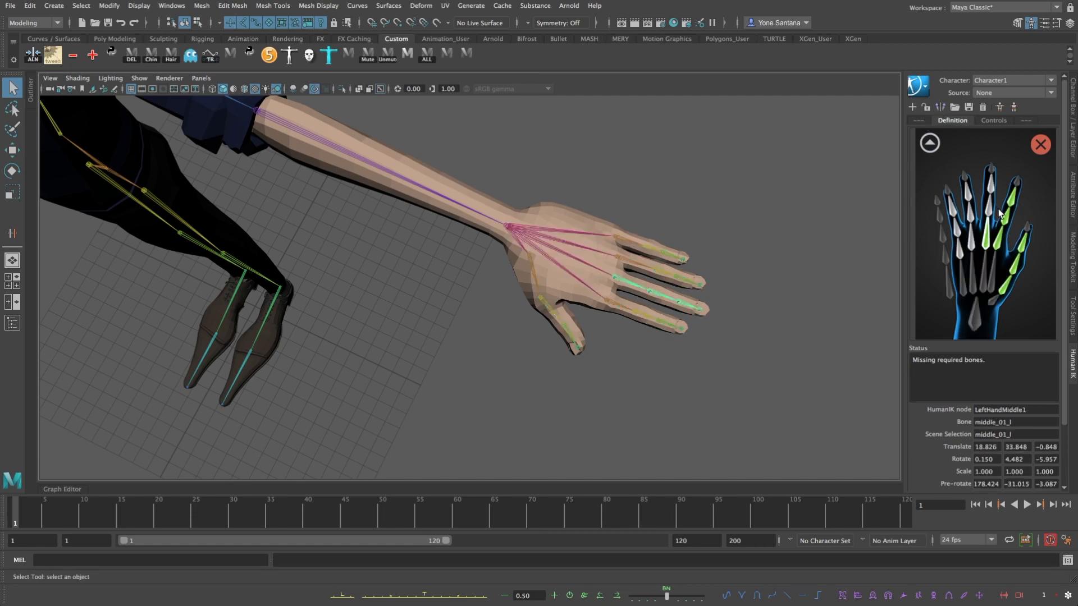
{"action": "double_click", "coordinate": [989, 208]}
{"action": "left_click", "coordinate": [661, 293]}
{"action": "double_click", "coordinate": [991, 184]}
{"action": "left_click", "coordinate": [689, 305]}
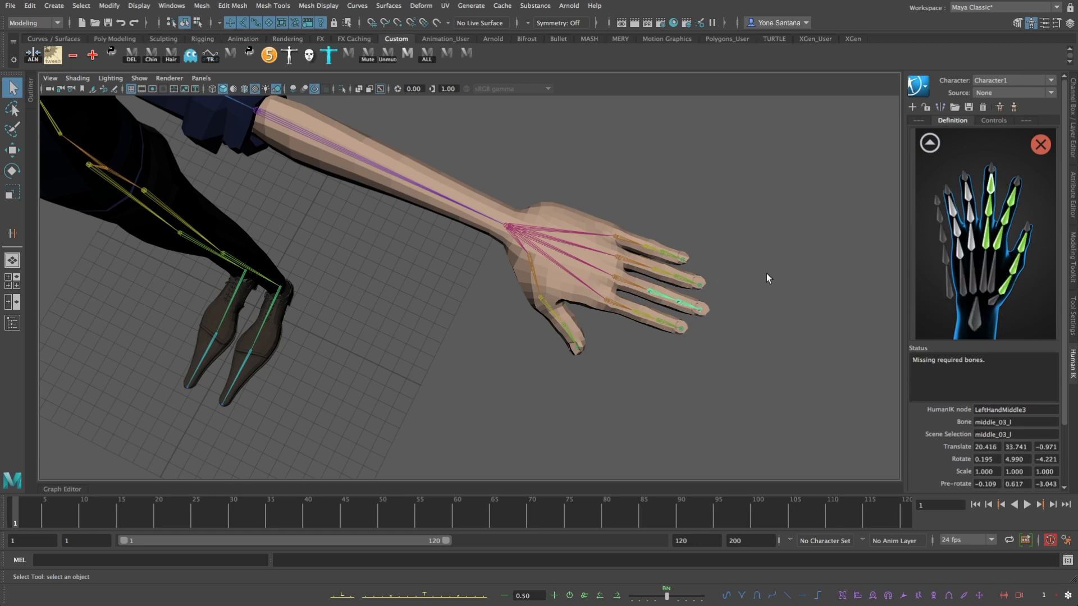
Map the three left ring finger joints to the LeftHandRing nodes and the first pinky joint to LeftHandPinky1
{"action": "double_click", "coordinate": [971, 241]}
{"action": "left_click", "coordinate": [634, 263]}
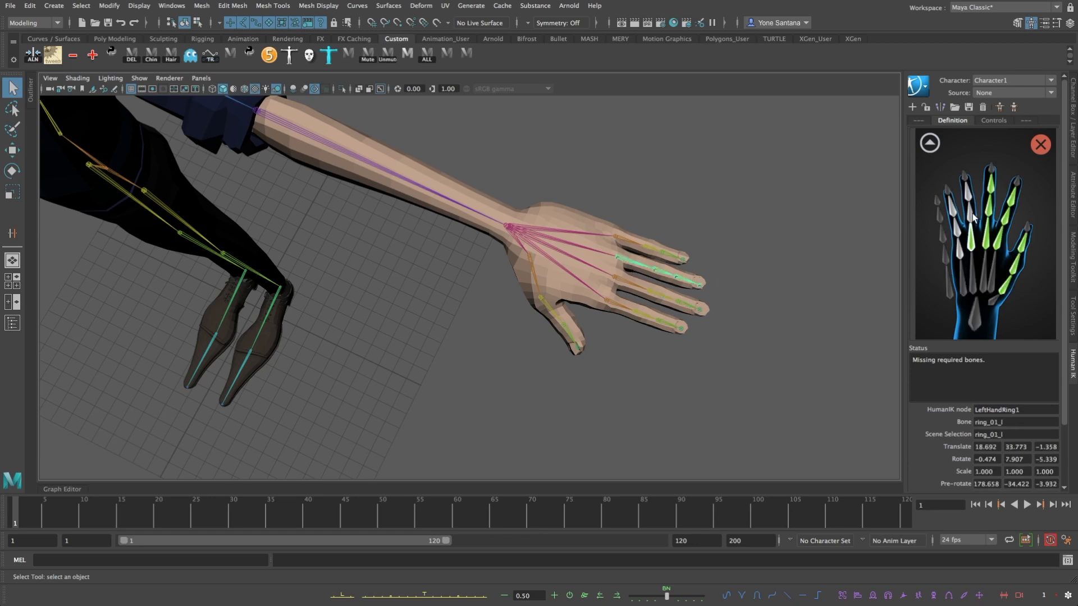
{"action": "left_click", "coordinate": [665, 270]}
{"action": "left_click", "coordinate": [685, 277]}
{"action": "double_click", "coordinate": [959, 247]}
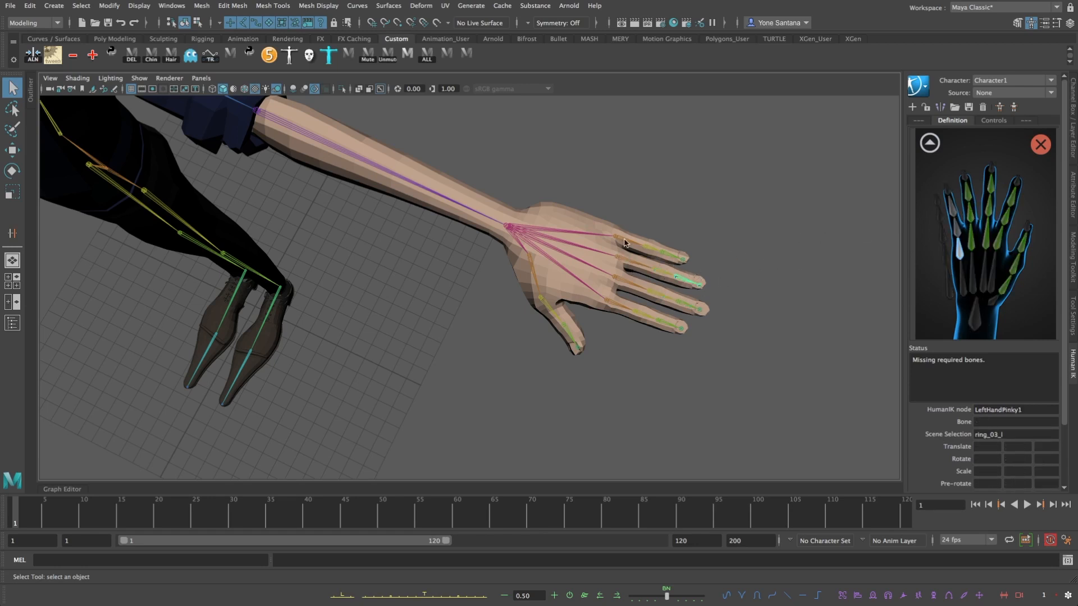
{"action": "left_click", "coordinate": [633, 242]}
{"action": "double_click", "coordinate": [957, 227]}
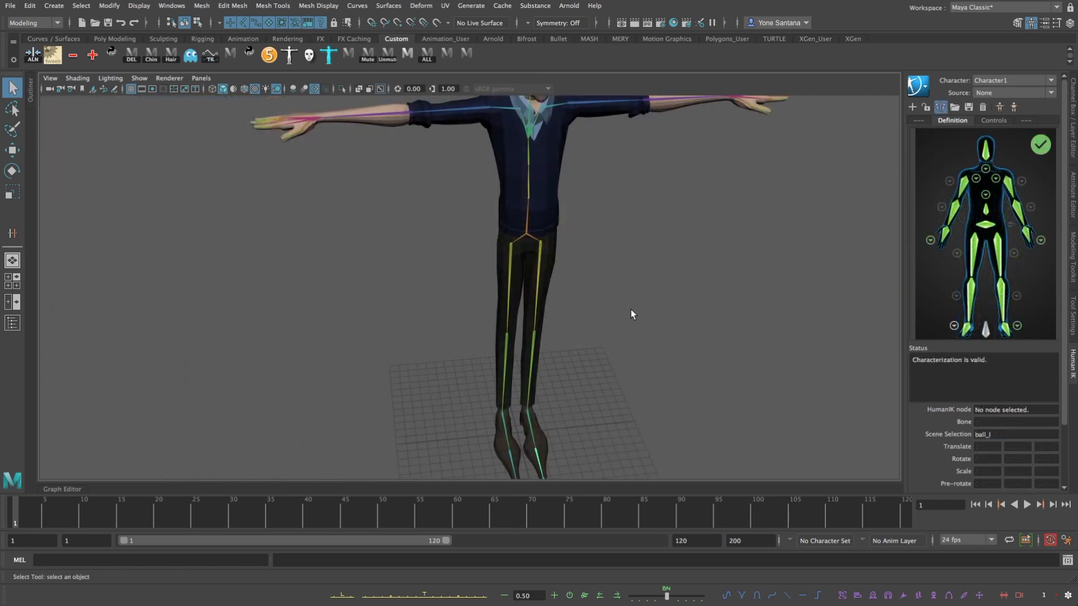
Rename the HumanIK character to Game_Rig
{"action": "right_click_drag", "start_coordinate": [631, 309], "coordinate": [567, 252], "text": "alt"}
{"action": "left_click_drag", "start_coordinate": [592, 295], "coordinate": [569, 274], "text": "alt"}
{"action": "left_click", "coordinate": [926, 108]}
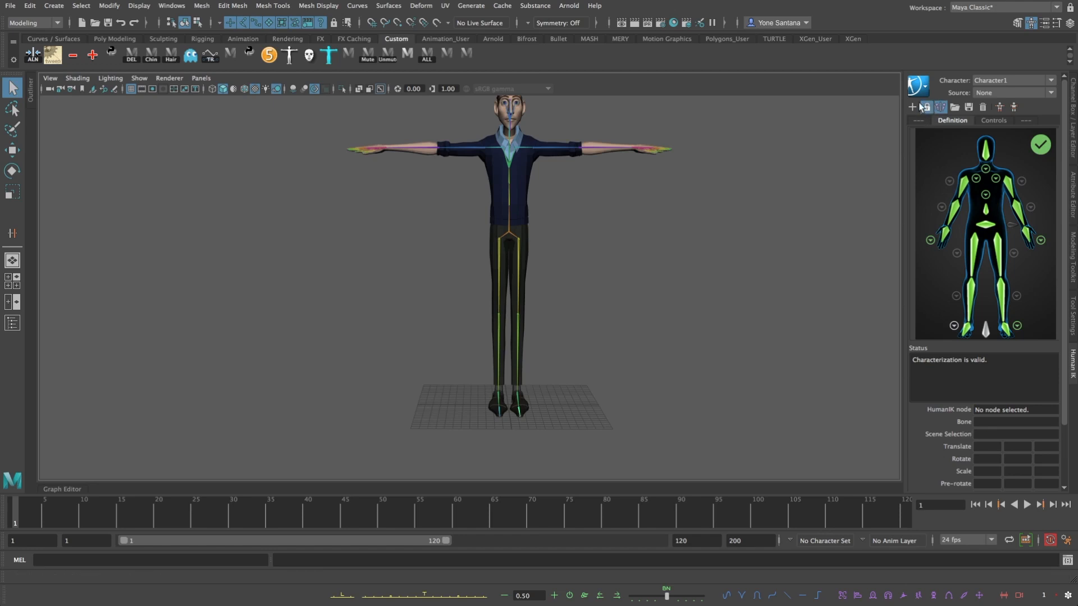
{"action": "left_click", "coordinate": [923, 88]}
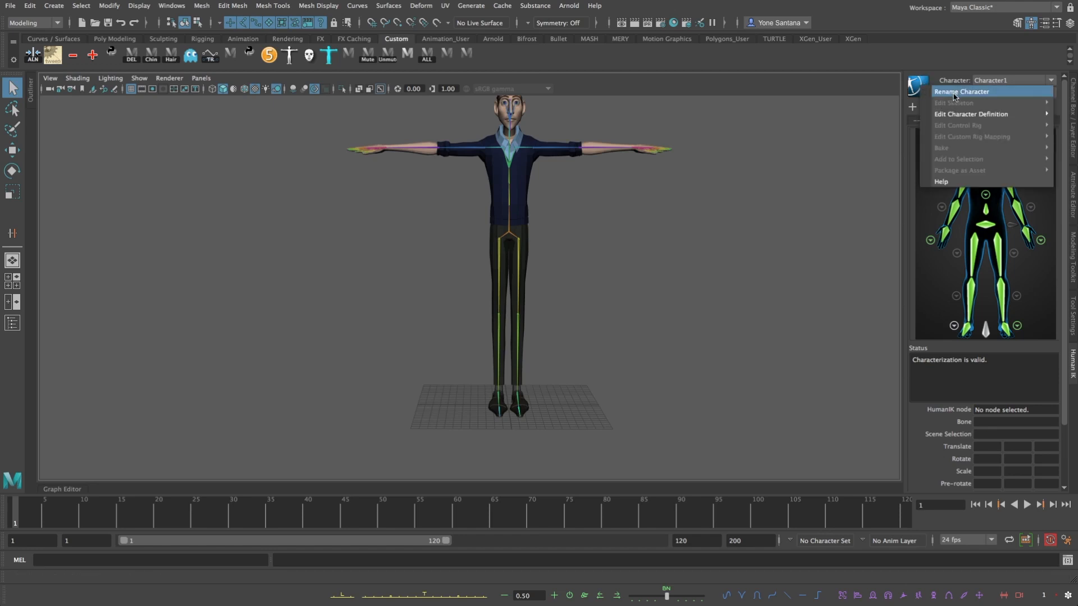
{"action": "left_click", "coordinate": [971, 97]}
{"action": "type", "text": "Game_Rig"}
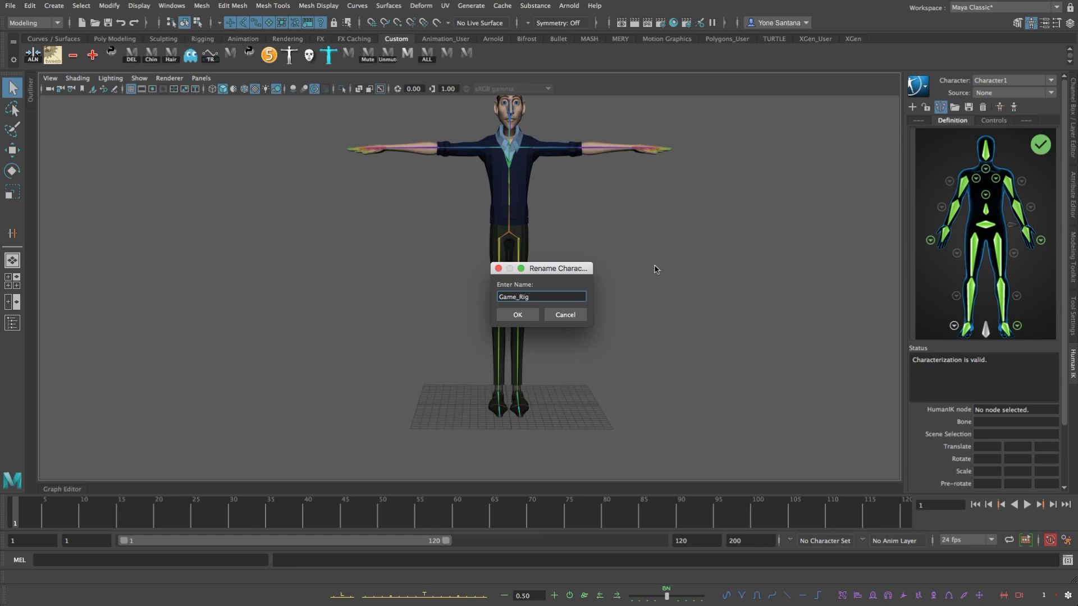
{"action": "key", "text": "Return"}
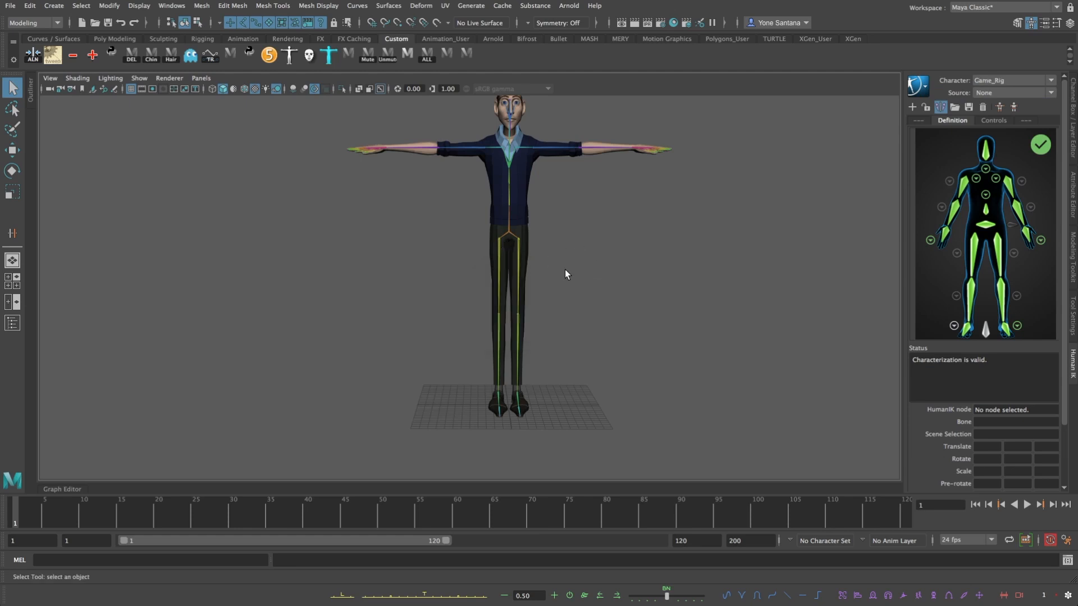
Import the _walk_06 scene with the animated Franklin mocap rig and show the Outliner
{"action": "middle_click_drag", "start_coordinate": [565, 274], "coordinate": [555, 312], "text": "alt"}
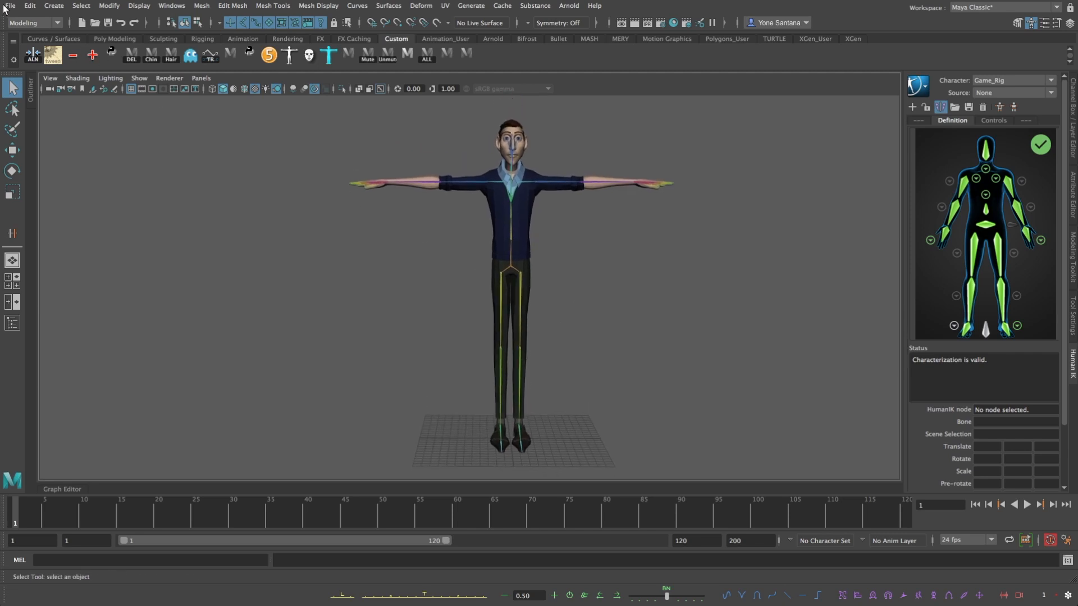
{"action": "left_click", "coordinate": [9, 5]}
{"action": "left_click", "coordinate": [49, 139]}
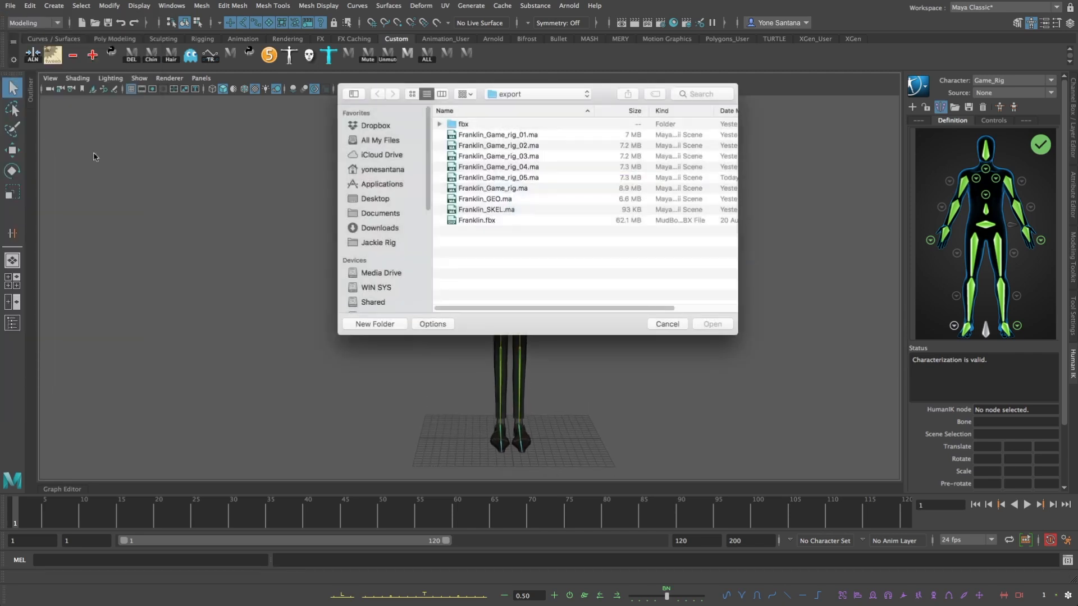
{"action": "left_click", "coordinate": [539, 94]}
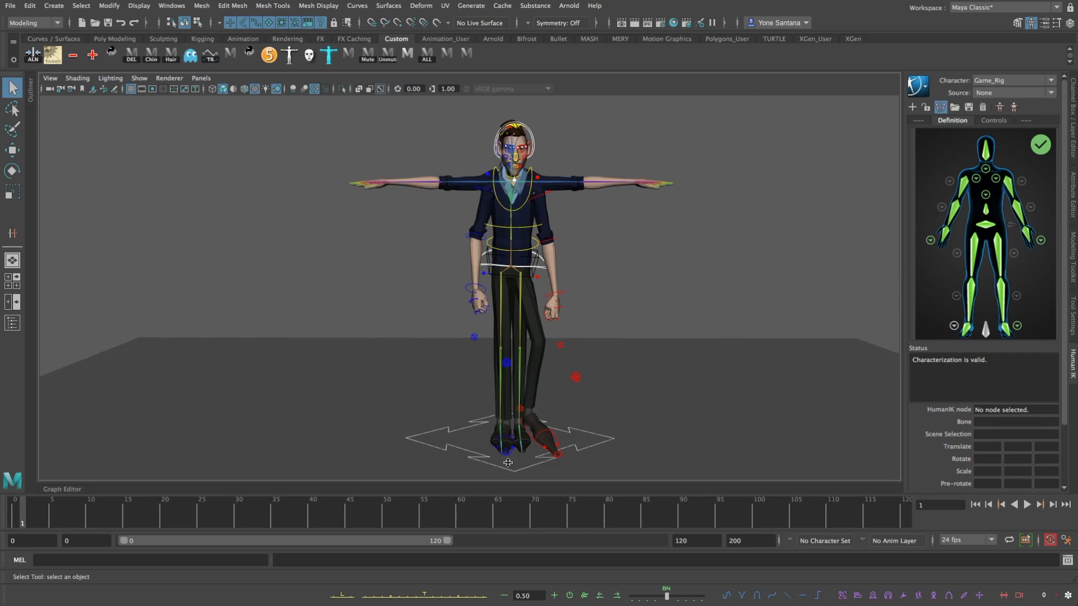
{"action": "left_click", "coordinate": [31, 90]}
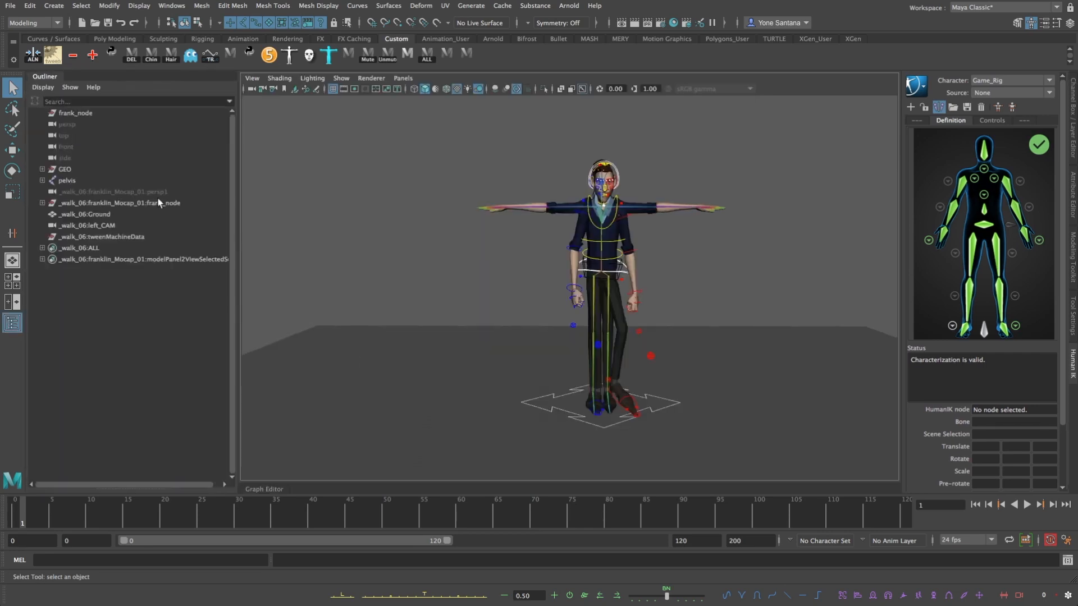
Hide the GEO group and the pelvis skeleton, and play the imported Franklin rig's walk on its own
{"action": "left_click_drag", "start_coordinate": [66, 171], "coordinate": [71, 181]}
{"action": "key", "text": "ctrl+h"}
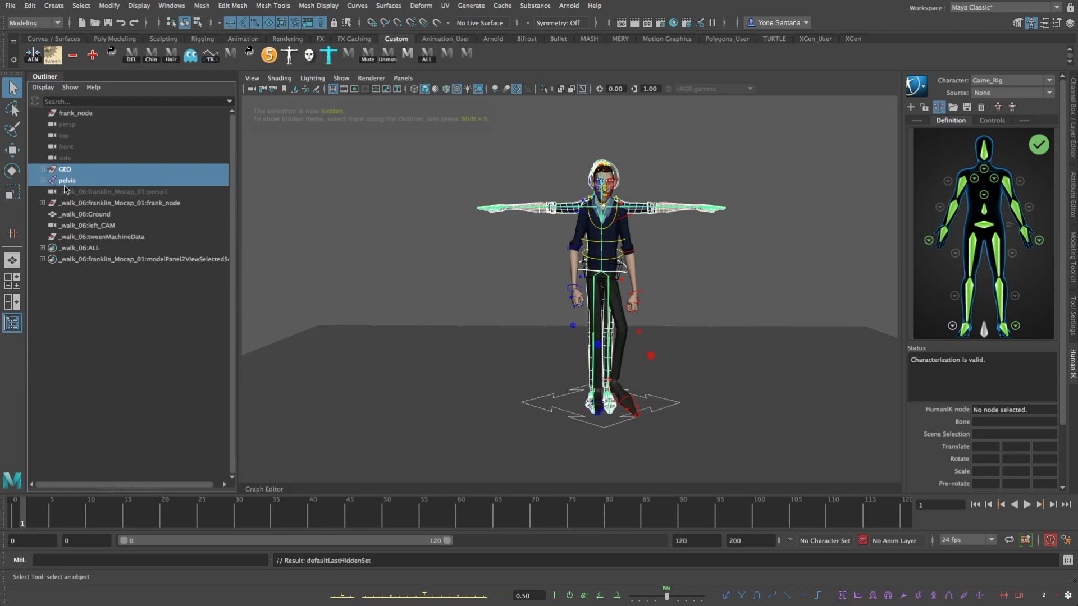
{"action": "key", "text": "alt+v"}
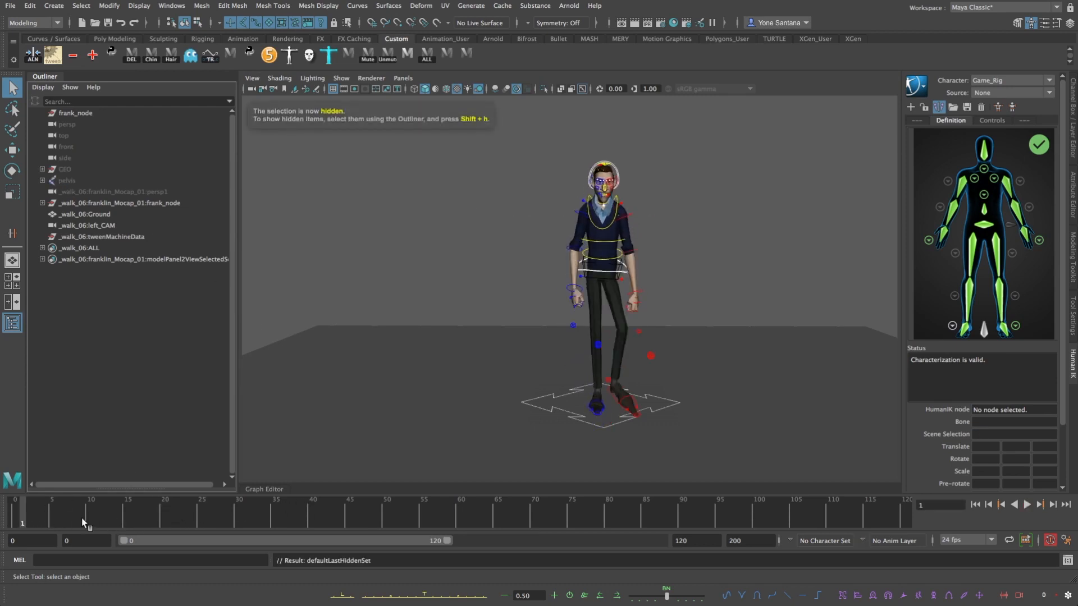
{"action": "key", "text": "alt+v"}
Show GEO and the pelvis skeleton again and hide the imported franklin_Mocap rig, Ground, left_CAM and tweenMachineData
{"action": "left_click", "coordinate": [67, 180]}
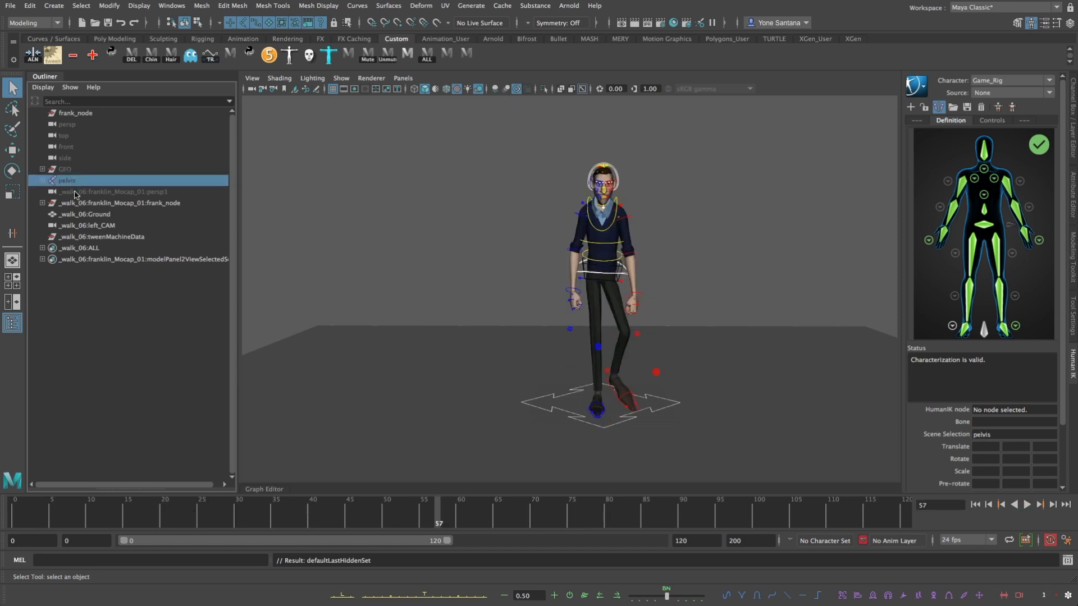
{"action": "left_click", "coordinate": [75, 192], "text": "shift"}
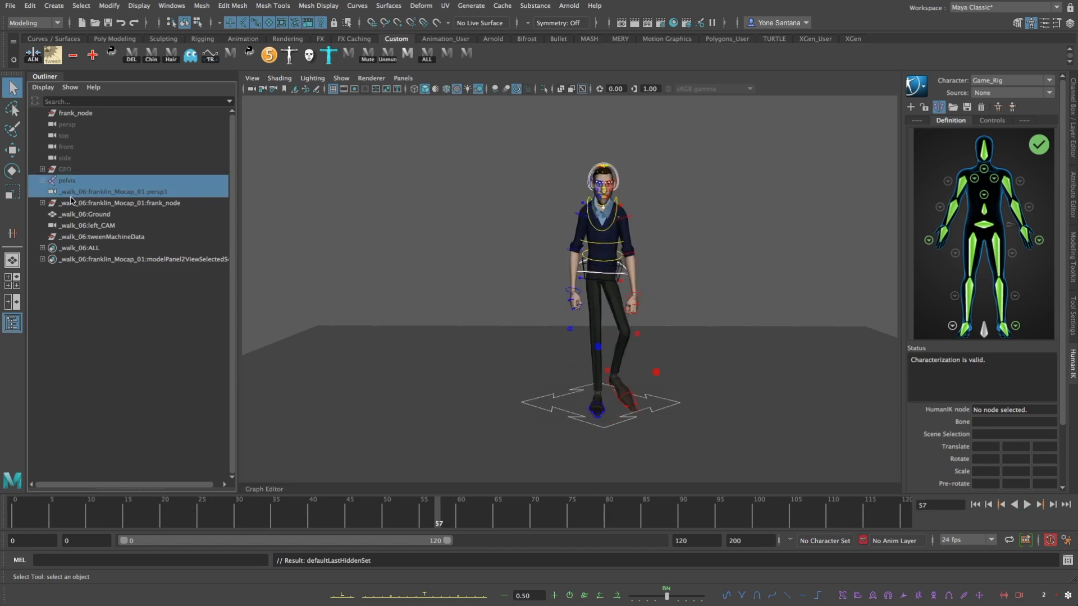
{"action": "key", "text": "ctrl+h"}
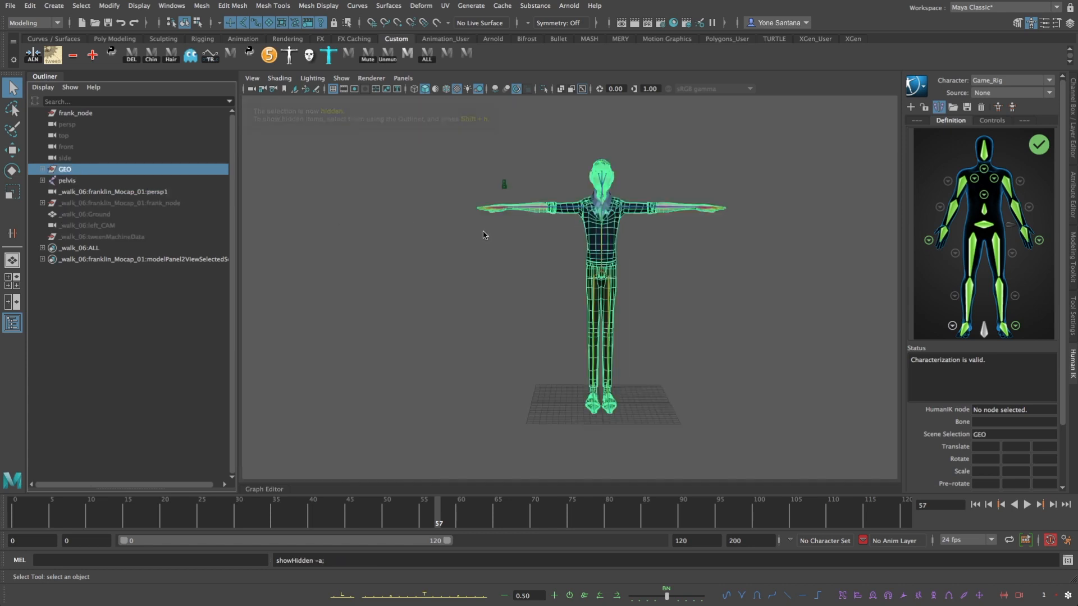
{"action": "left_click", "coordinate": [691, 260]}
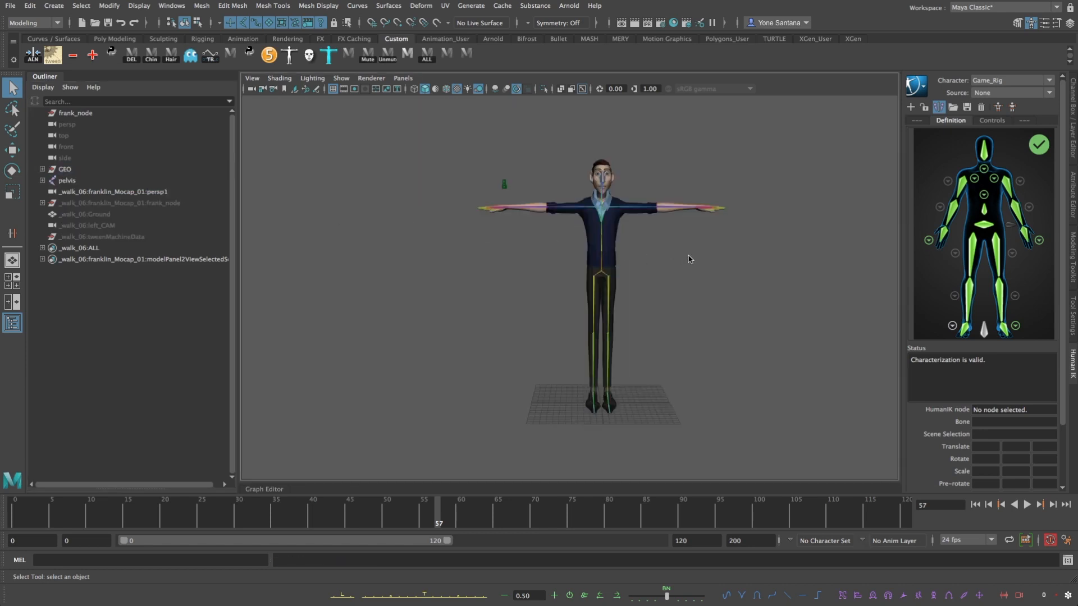
Set Game_Rig's HumanIK source to the _walk_06 Franklin character and play the retargeted walk over frames 0 to 30
{"action": "left_click", "coordinate": [1036, 93]}
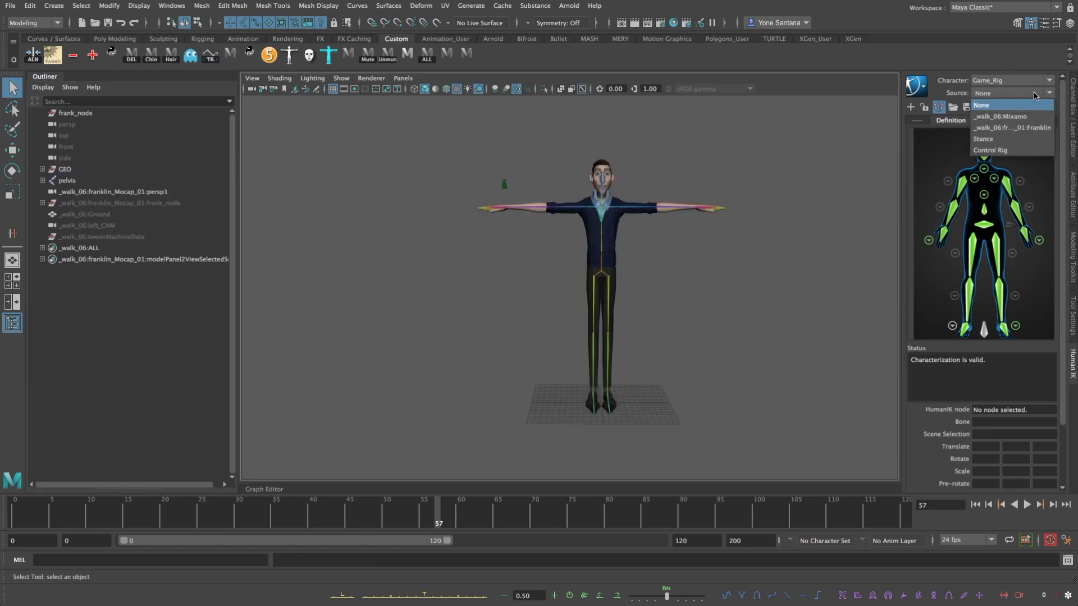
{"action": "left_click", "coordinate": [1014, 129]}
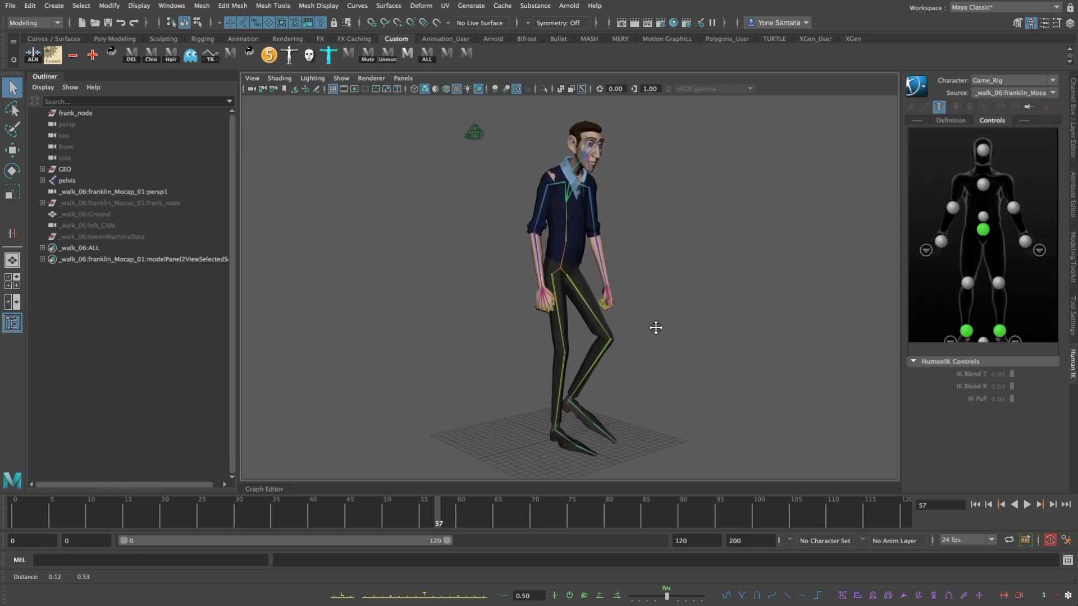
{"action": "left_click", "coordinate": [1027, 505]}
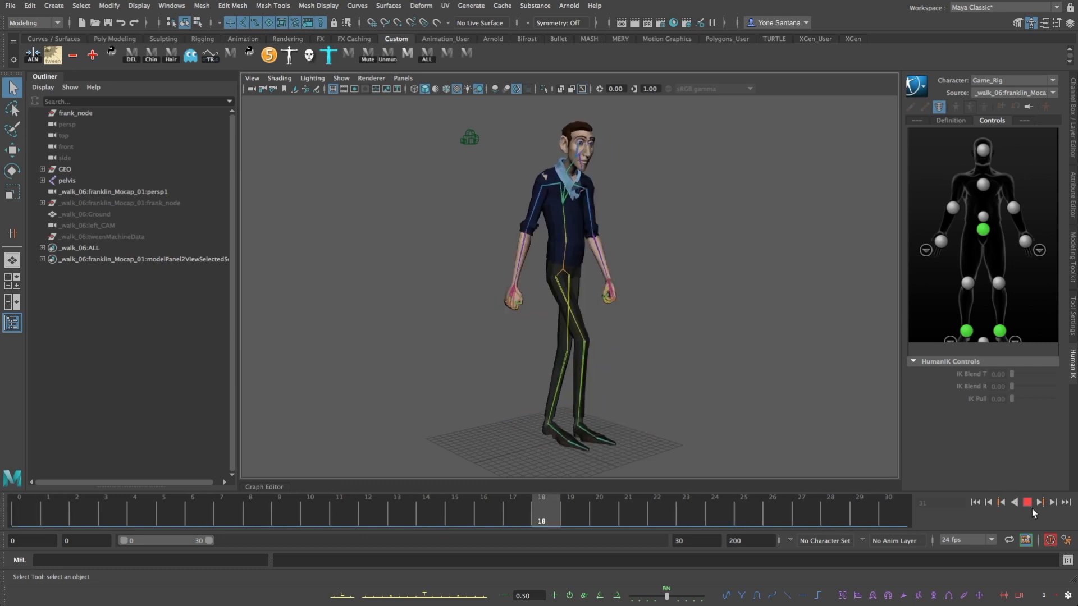
{"action": "key", "text": "Escape"}
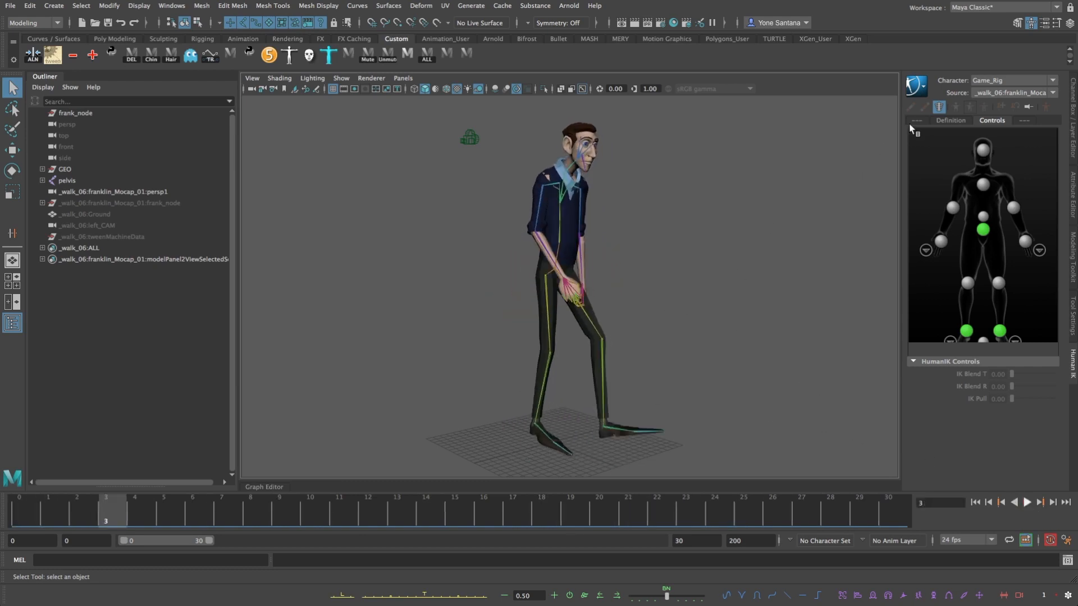
Bake the retargeted walk to Game_Rig's skeleton and scrub through the baked frames
{"action": "left_click", "coordinate": [924, 87]}
{"action": "mouse_move", "coordinate": [949, 150]}
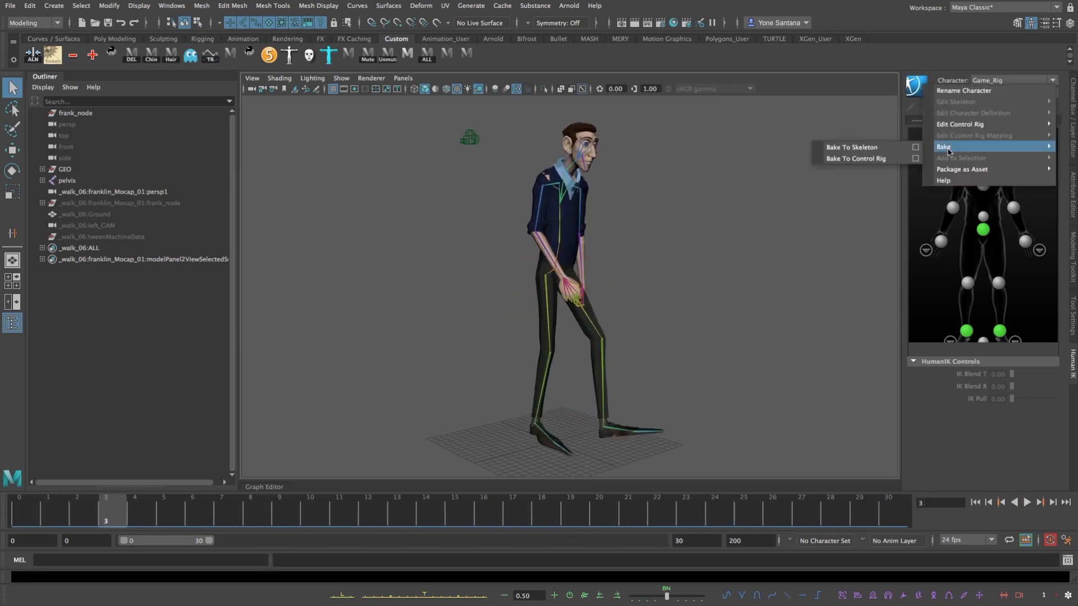
{"action": "left_click", "coordinate": [856, 148]}
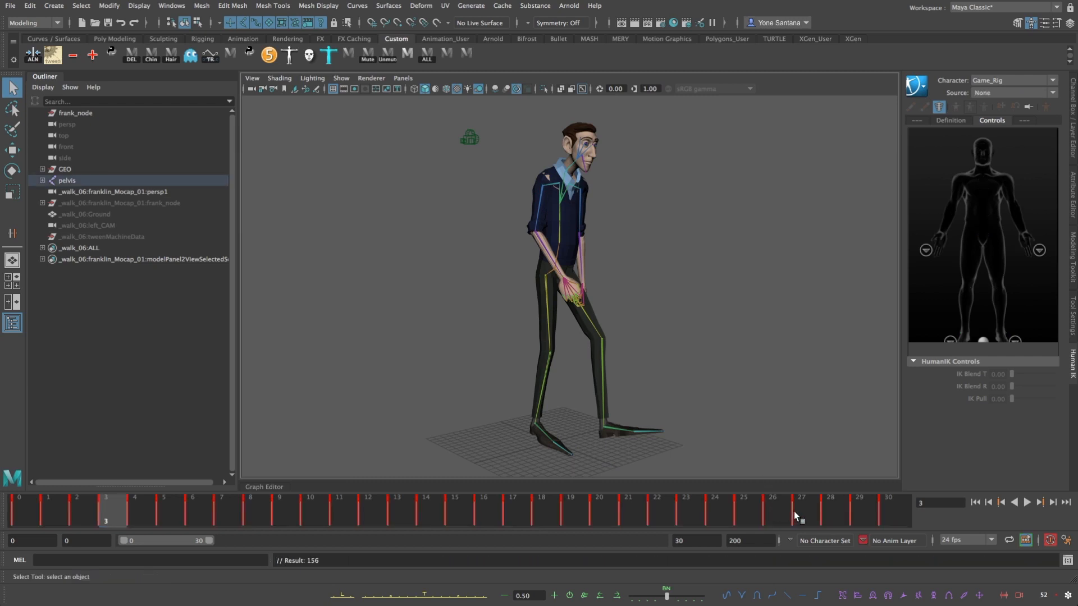
{"action": "left_click_drag", "start_coordinate": [793, 510], "coordinate": [890, 513]}
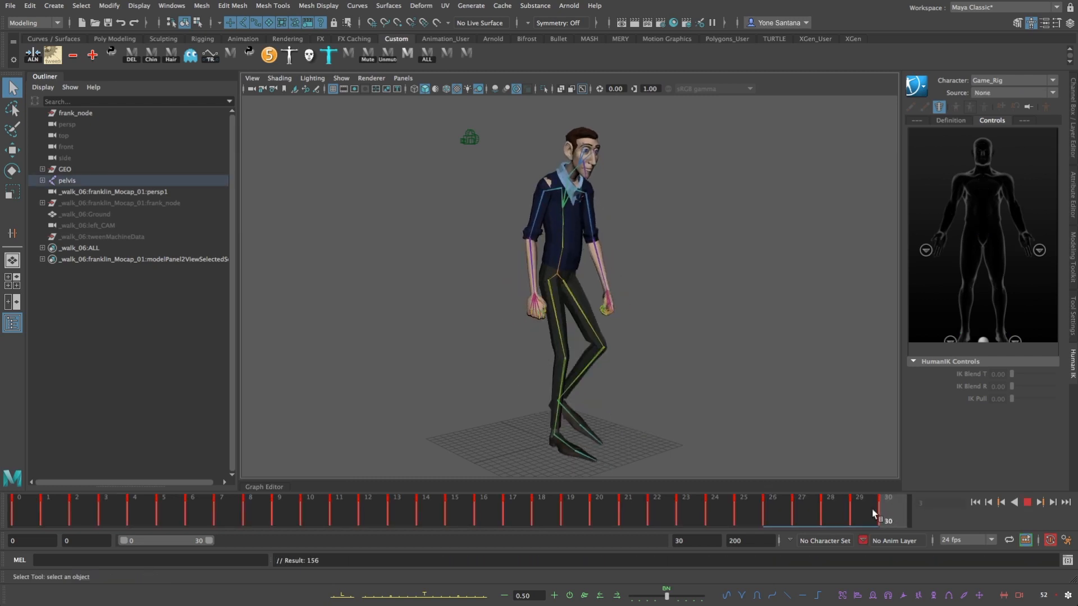
{"action": "left_click", "coordinate": [23, 513]}
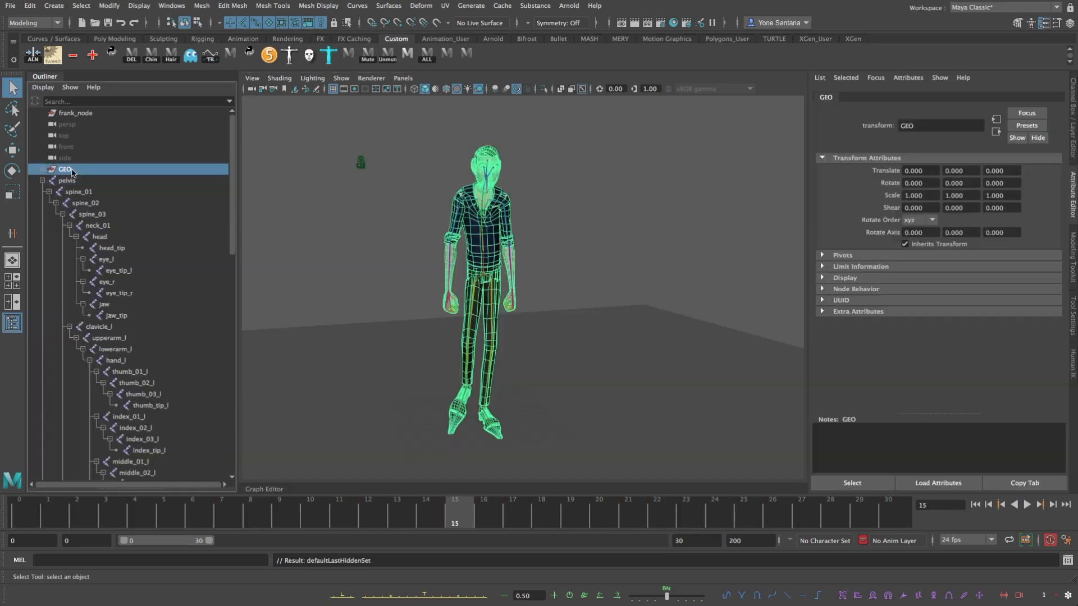
Hide the GEO group and play the baked walk on the bare skeleton
{"action": "key", "text": "ctrl+h"}
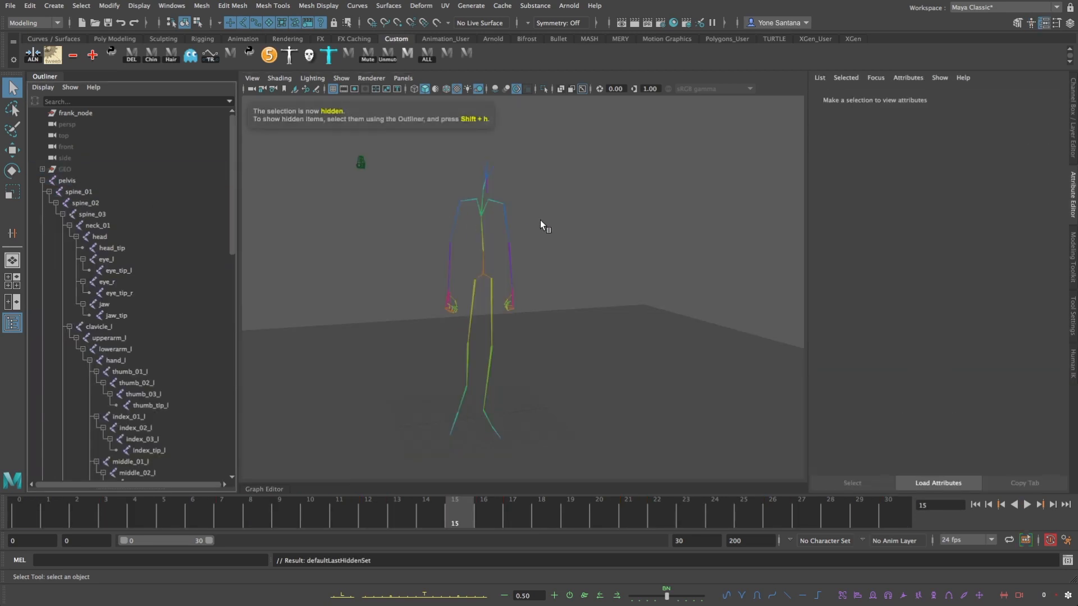
{"action": "left_click", "coordinate": [542, 222]}
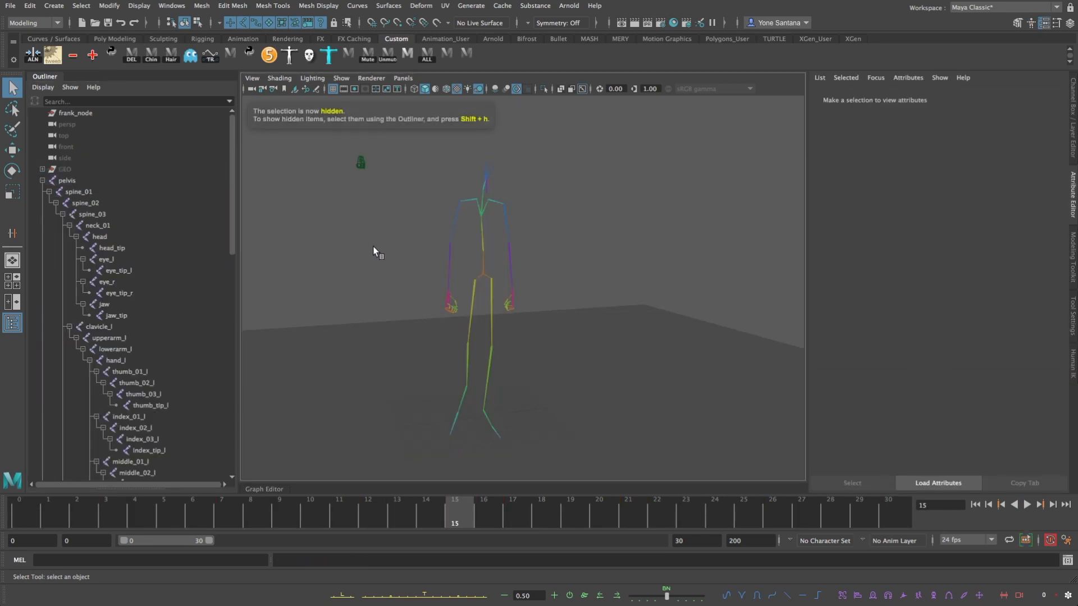
{"action": "key", "text": "alt+v"}
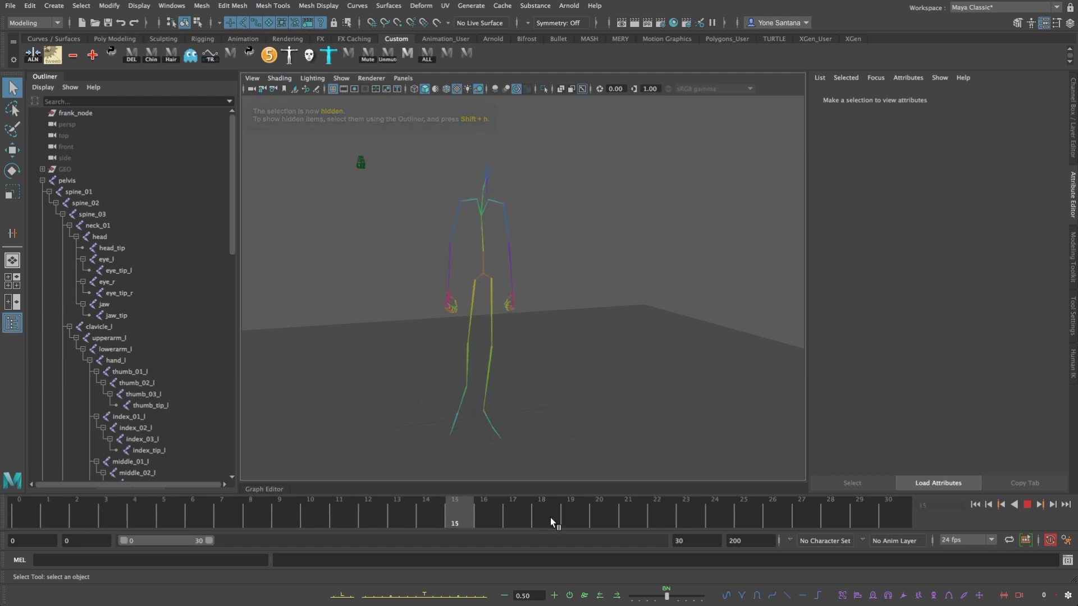
{"action": "left_click", "coordinate": [1027, 505]}
{"action": "left_click", "coordinate": [1028, 505]}
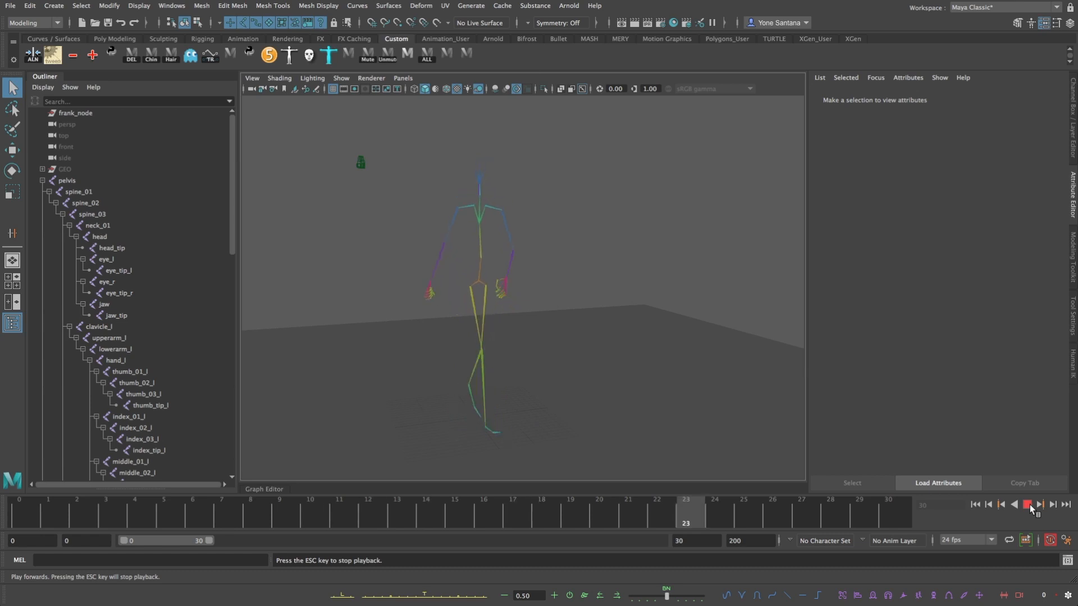
{"action": "key", "text": "Escape"}
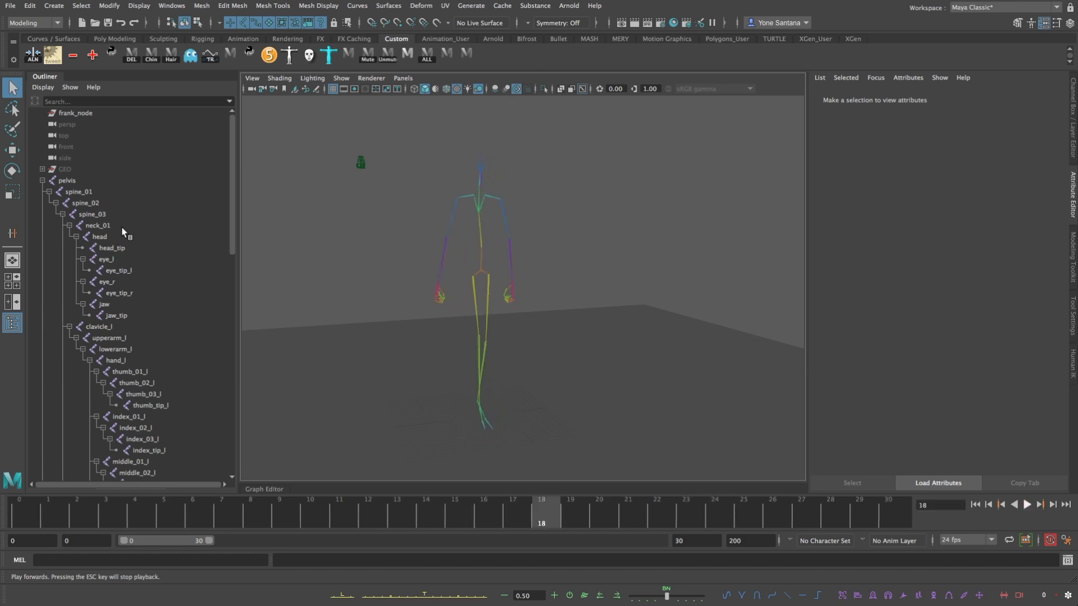
Export the pelvis joint hierarchy as an FBX file named walk_animation and open the exporter's animation settings
{"action": "left_click", "coordinate": [42, 180]}
{"action": "left_click", "coordinate": [75, 181]}
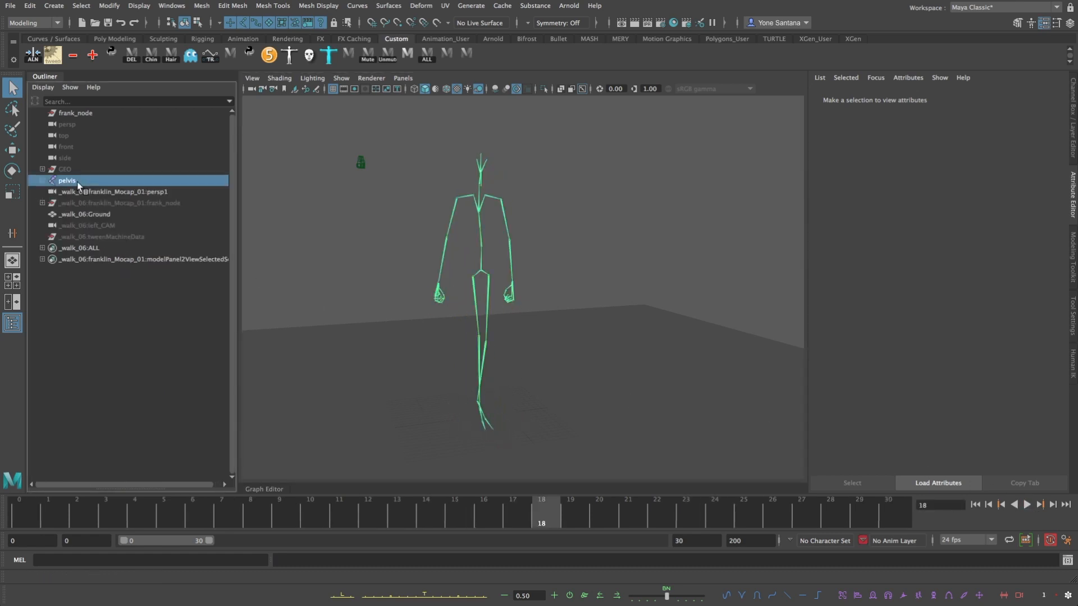
{"action": "left_click", "coordinate": [12, 6]}
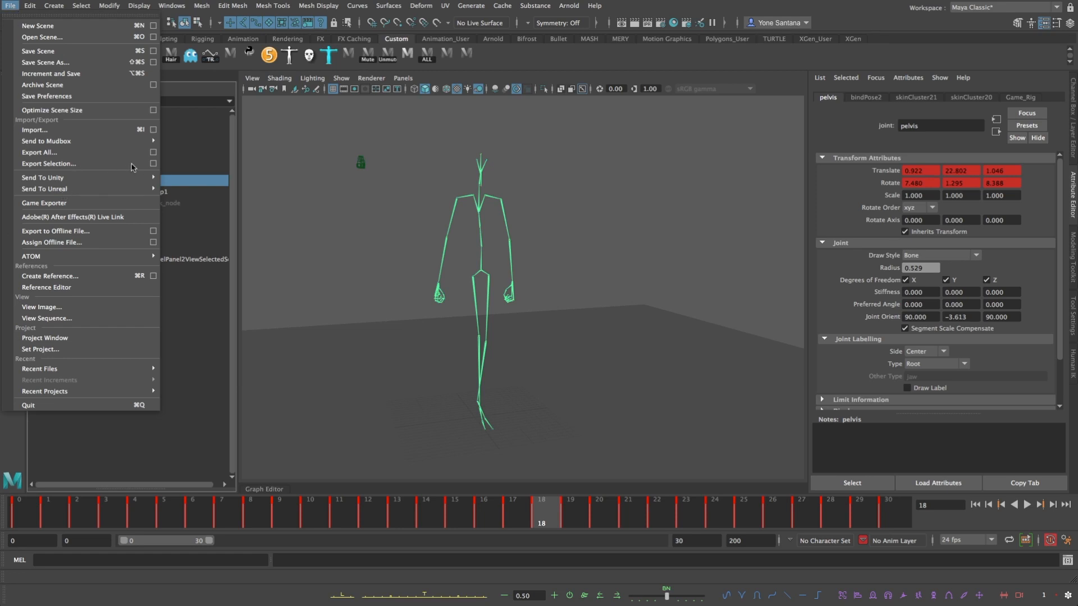
{"action": "left_click", "coordinate": [114, 169]}
{"action": "type", "text": "walk_animation"}
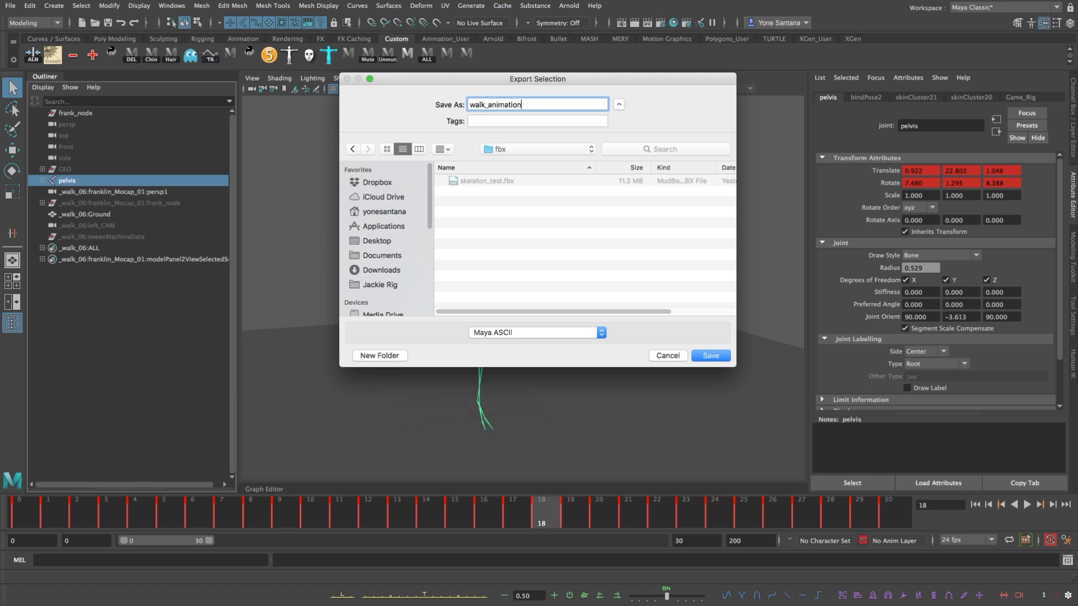
{"action": "key", "text": "Return"}
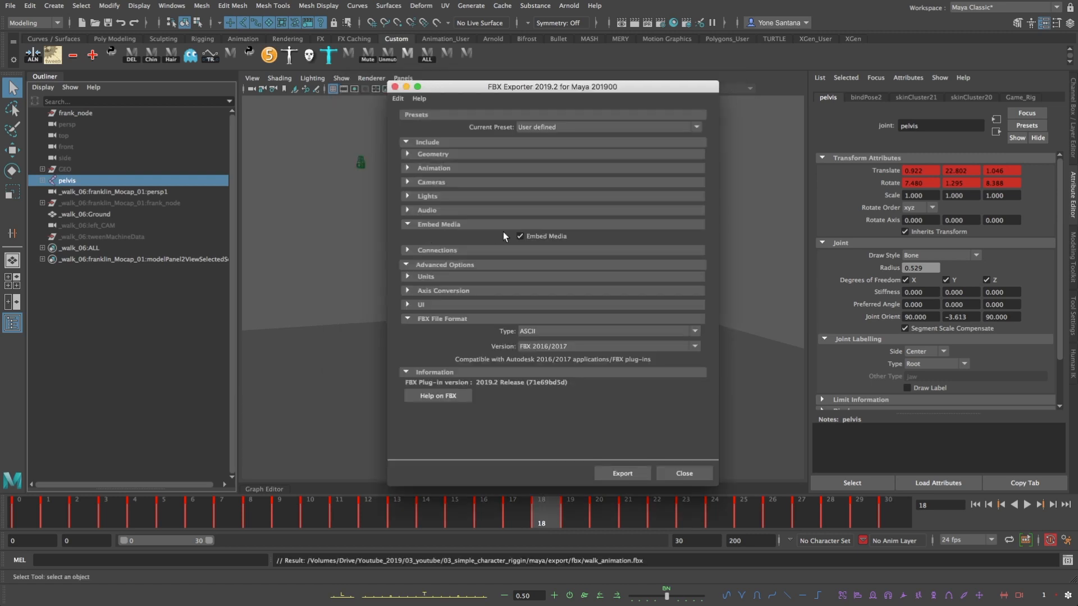
{"action": "left_click", "coordinate": [428, 168]}
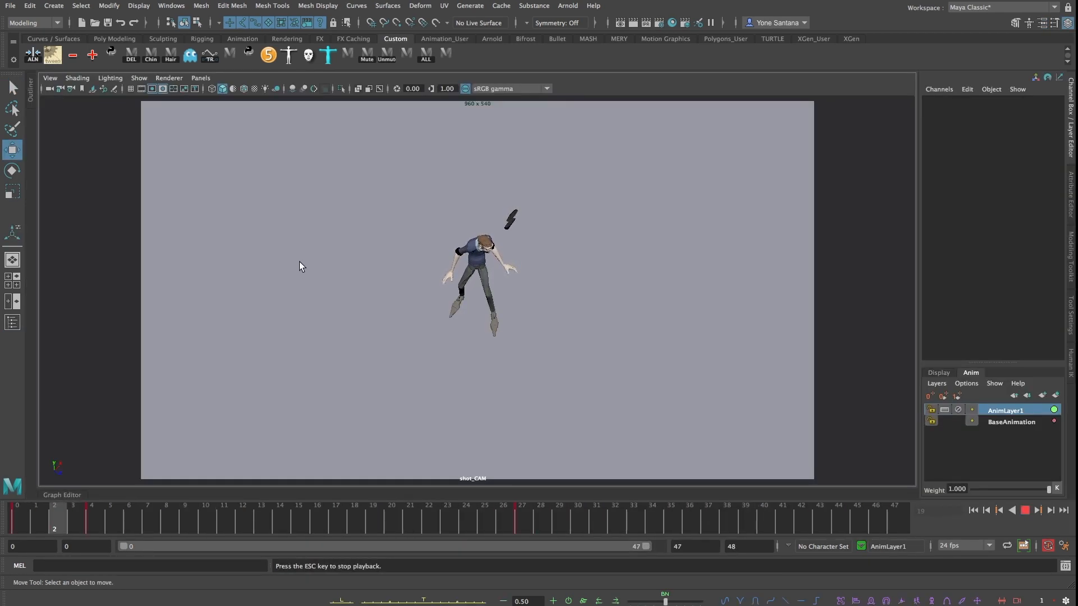
{"action": "left_click", "coordinate": [1022, 509]}
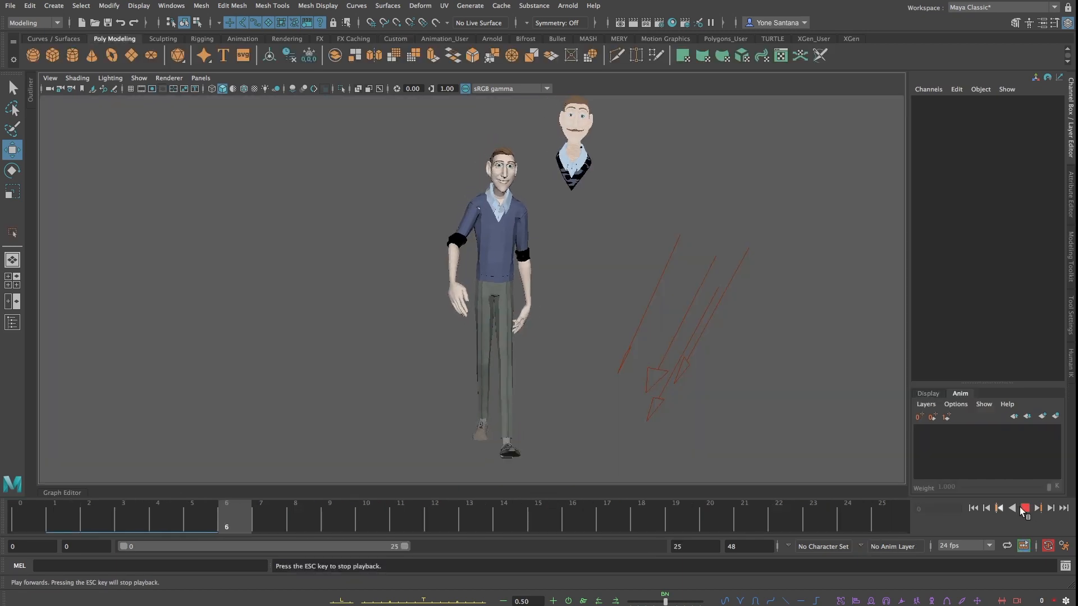
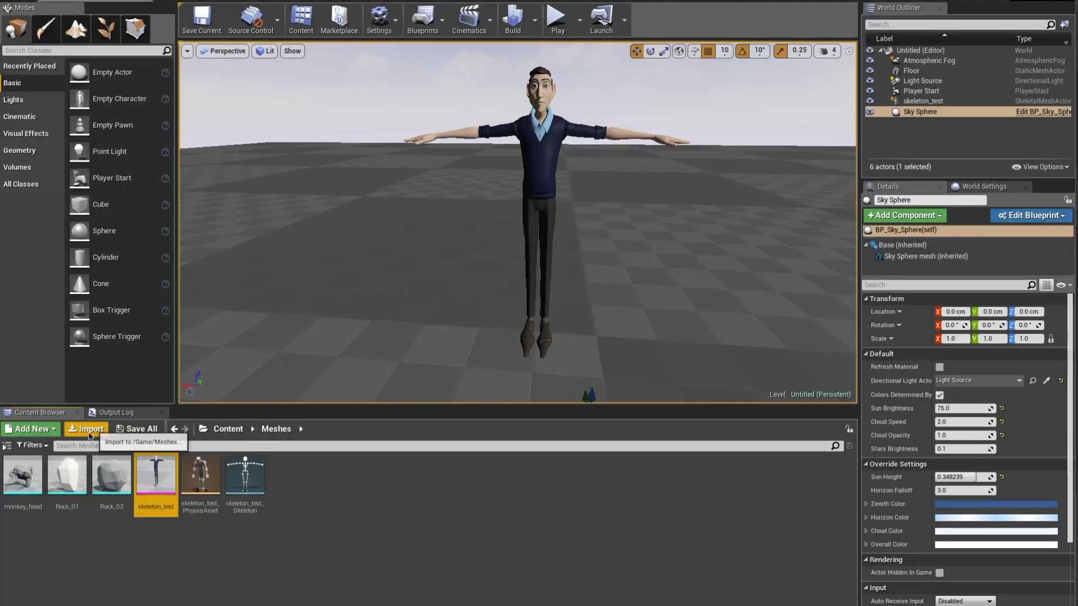
In Unreal Editor, import walk_animation.fbx into the Meshes folder using skeleton_test_Skeleton, and open the imported animation
{"action": "left_click", "coordinate": [90, 430]}
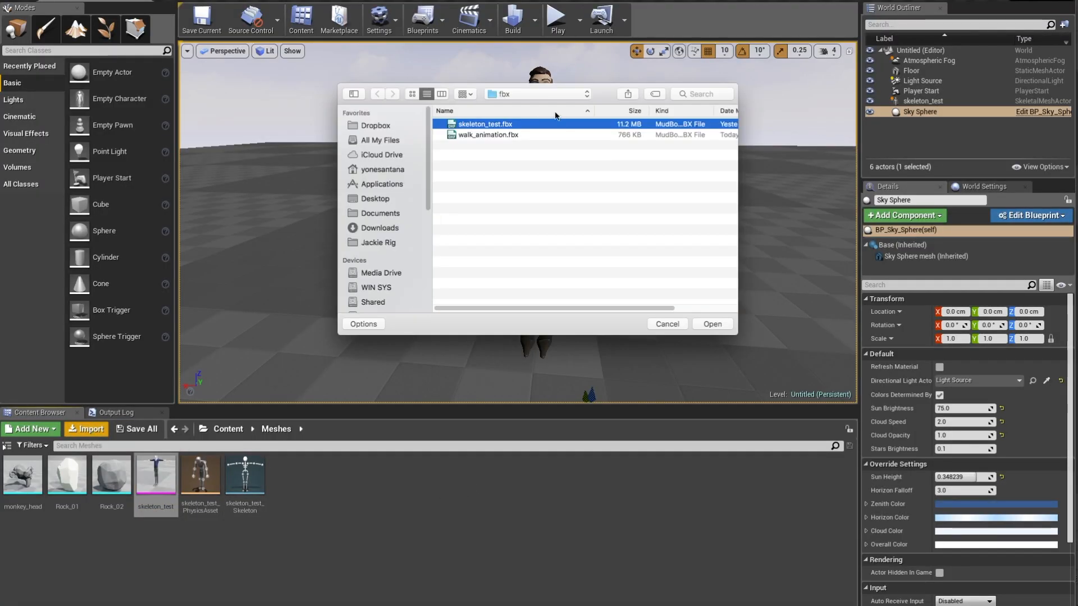
{"action": "left_click", "coordinate": [508, 135]}
{"action": "left_click", "coordinate": [717, 327]}
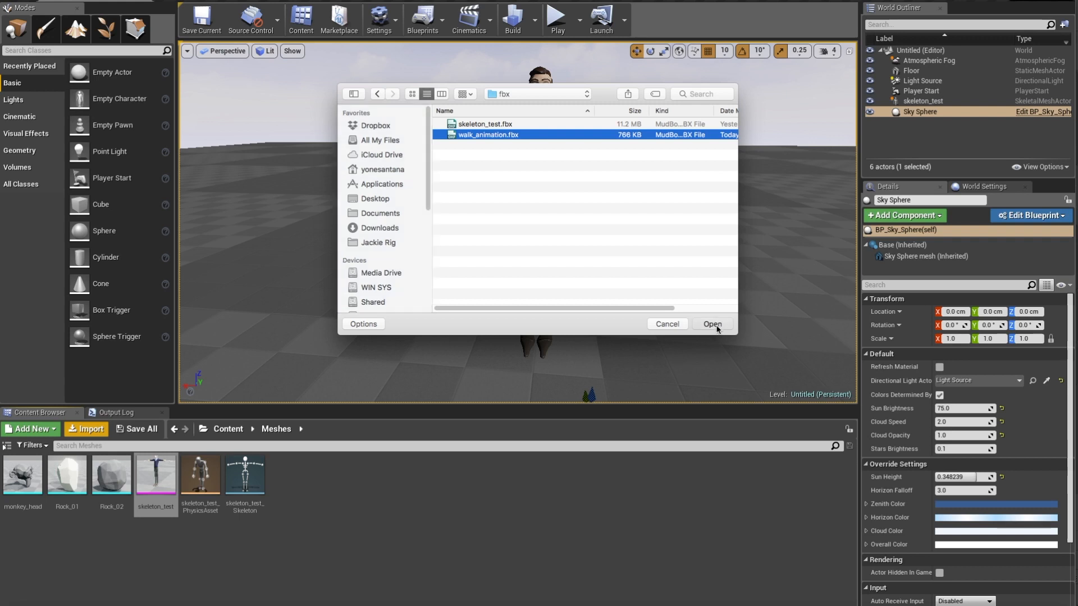
{"action": "left_click", "coordinate": [575, 311]}
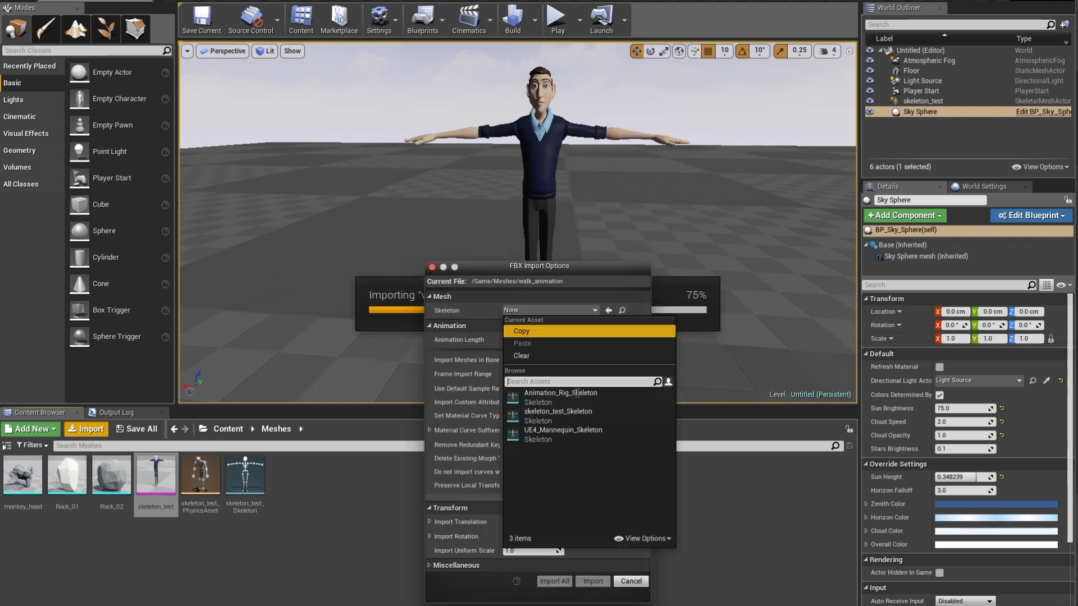
{"action": "left_click", "coordinate": [561, 413]}
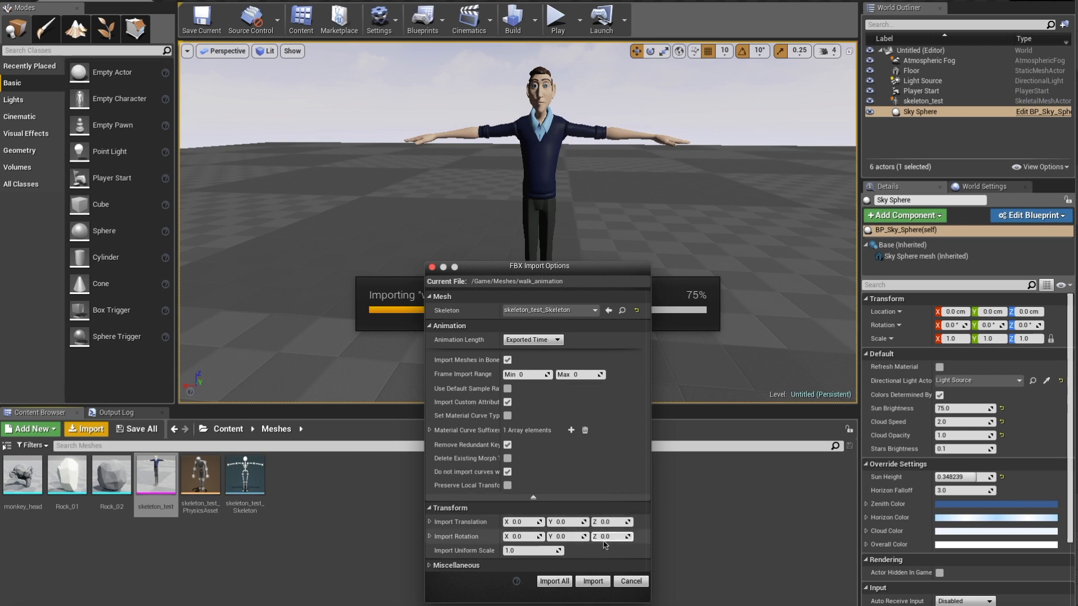
{"action": "left_click", "coordinate": [592, 582]}
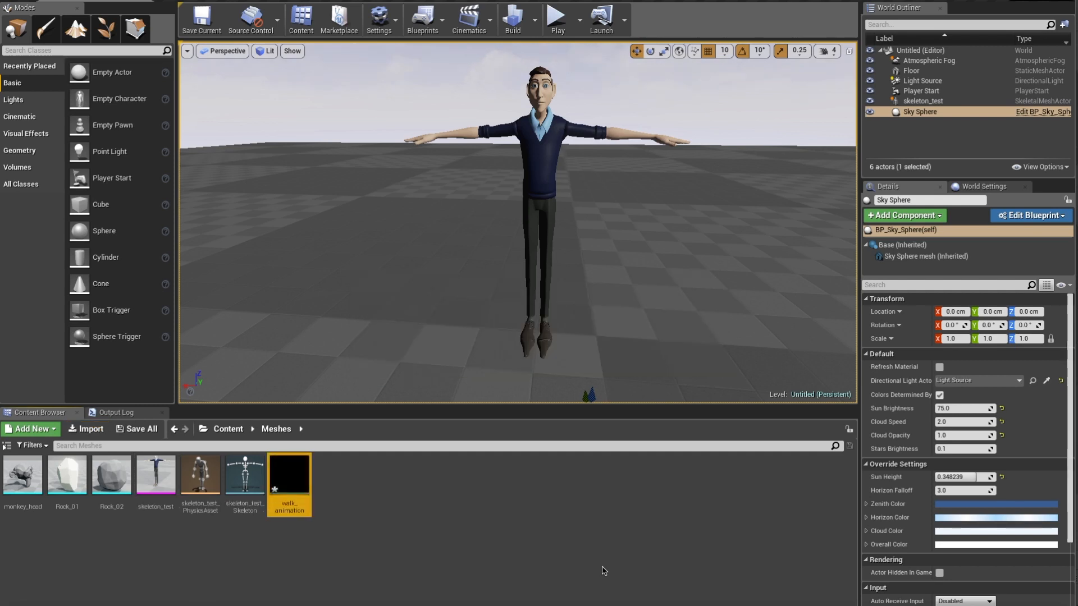
{"action": "double_click", "coordinate": [289, 480]}
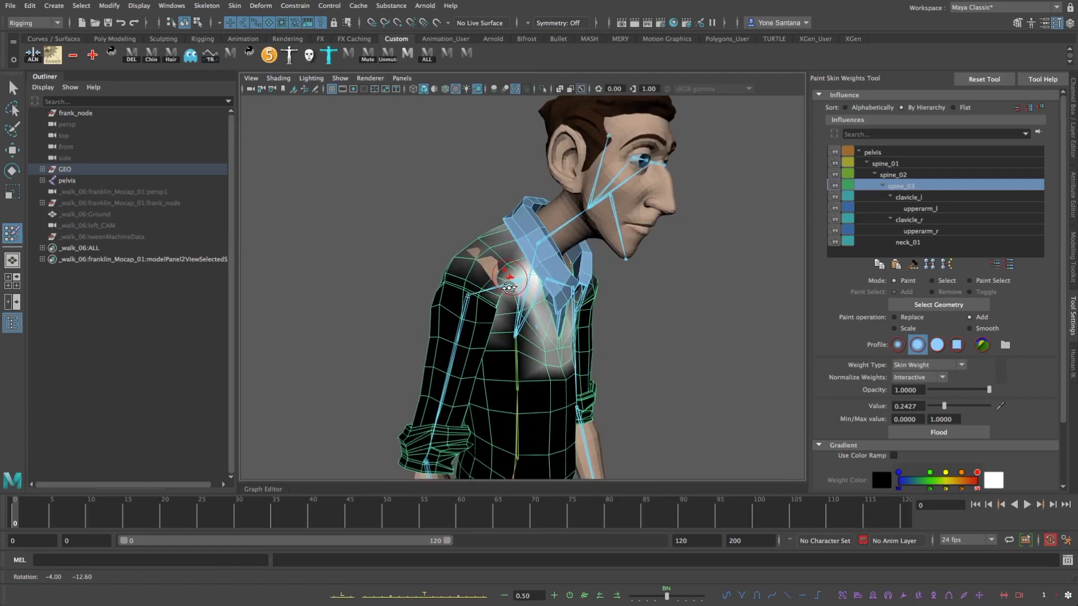
Play the animation and examine the spine_03 skin weights on the front and back of the shirt
{"action": "middle_click_drag", "start_coordinate": [477, 265], "coordinate": [542, 280]}
{"action": "mouse_move", "coordinate": [542, 281]}
{"action": "left_mouse_down", "text": "alt"}
{"action": "mouse_move", "coordinate": [425, 284]}
{"action": "mouse_move", "coordinate": [632, 252]}
{"action": "mouse_move", "coordinate": [489, 311]}
{"action": "left_mouse_up", "text": "alt"}
{"action": "mouse_move", "coordinate": [477, 359]}
{"action": "left_mouse_down", "text": "alt"}
{"action": "mouse_move", "coordinate": [427, 348]}
{"action": "mouse_move", "coordinate": [506, 337]}
{"action": "mouse_move", "coordinate": [438, 337]}
{"action": "mouse_move", "coordinate": [519, 301]}
{"action": "mouse_move", "coordinate": [506, 241]}
{"action": "mouse_move", "coordinate": [616, 258]}
{"action": "mouse_move", "coordinate": [561, 301]}
{"action": "mouse_move", "coordinate": [584, 333]}
{"action": "mouse_move", "coordinate": [645, 321]}
{"action": "mouse_move", "coordinate": [489, 274]}
{"action": "mouse_move", "coordinate": [452, 277]}
{"action": "mouse_move", "coordinate": [484, 271]}
{"action": "mouse_move", "coordinate": [456, 249]}
{"action": "left_mouse_up", "text": "alt"}
{"action": "left_click", "coordinate": [969, 318]}
{"action": "key", "text": "alt+v"}
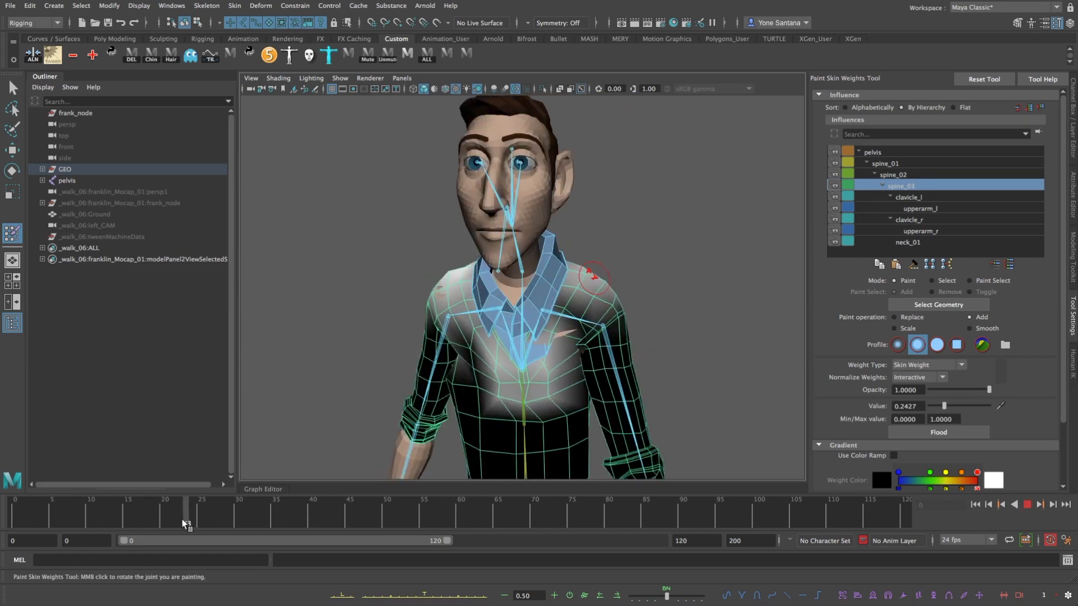
{"action": "left_click_drag", "start_coordinate": [395, 482], "coordinate": [689, 331], "text": "alt"}
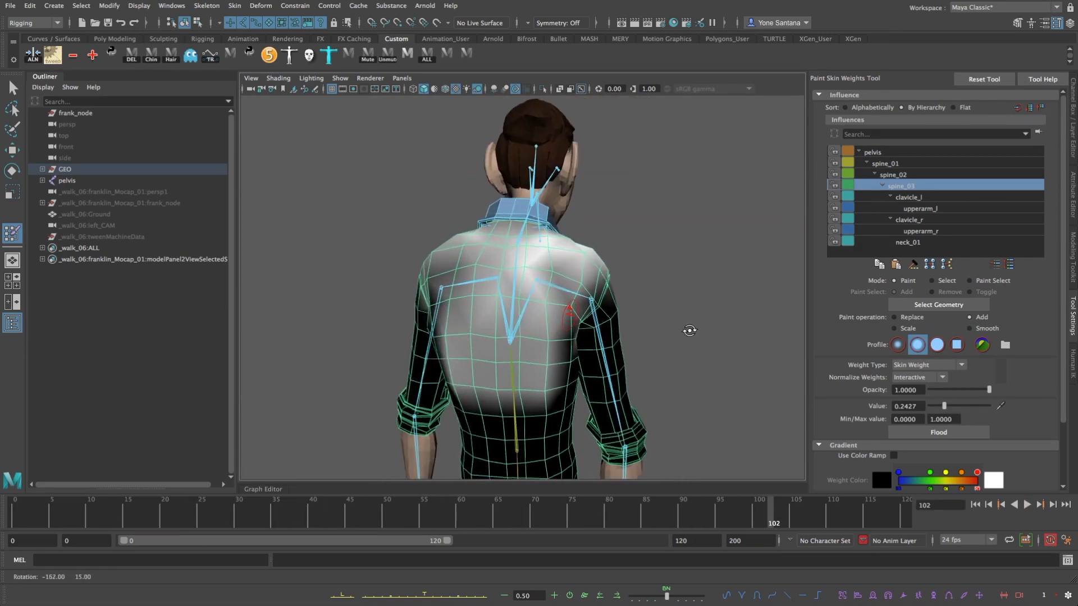
Compare the clavicle_l weights on the shirt's back and paint clavicle_r weight onto the upper back in Add mode
{"action": "left_click", "coordinate": [910, 197]}
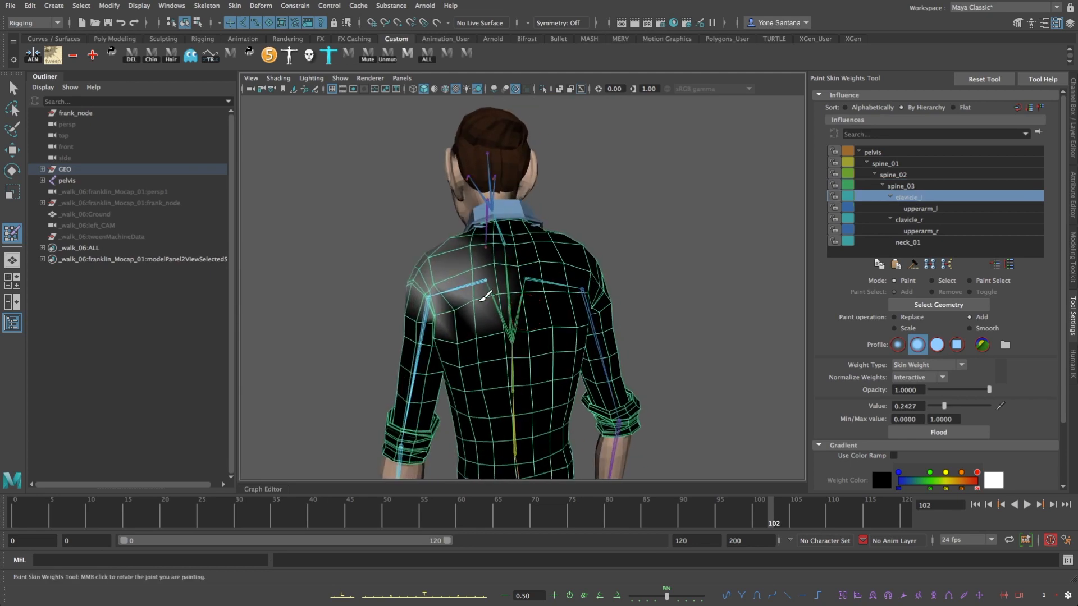
{"action": "left_click", "coordinate": [905, 218]}
{"action": "left_click_drag", "start_coordinate": [630, 308], "coordinate": [581, 306], "text": "alt"}
{"action": "mouse_move", "coordinate": [542, 292]}
{"action": "left_mouse_down"}
{"action": "mouse_move", "coordinate": [550, 271]}
{"action": "mouse_move", "coordinate": [562, 289]}
{"action": "mouse_move", "coordinate": [548, 285]}
{"action": "left_mouse_up"}
Set the weight painting operation to Smooth and check the shirt's clavicle_l and spine_03 influences
{"action": "left_click", "coordinate": [988, 328]}
{"action": "left_click", "coordinate": [917, 198]}
{"action": "left_click_drag", "start_coordinate": [746, 323], "coordinate": [438, 326], "text": "alt"}
{"action": "mouse_move", "coordinate": [567, 317]}
{"action": "left_mouse_down", "text": "alt"}
{"action": "mouse_move", "coordinate": [640, 315]}
{"action": "mouse_move", "coordinate": [526, 313]}
{"action": "mouse_move", "coordinate": [563, 332]}
{"action": "mouse_move", "coordinate": [550, 314]}
{"action": "left_mouse_up", "text": "alt"}
{"action": "key", "text": "q"}
{"action": "key", "text": "y"}
{"action": "left_click", "coordinate": [901, 185]}
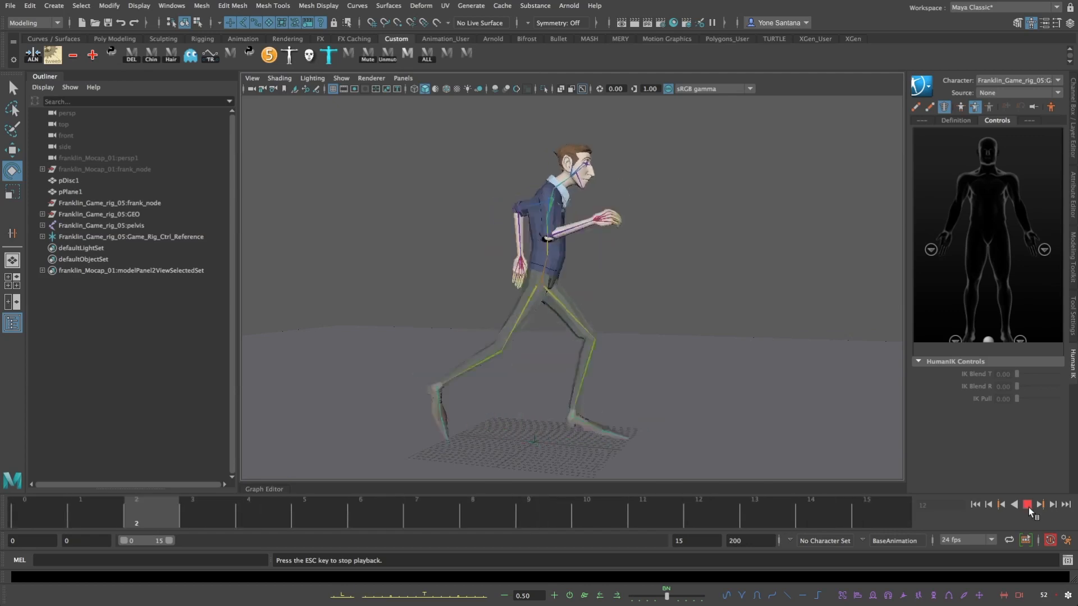
Stop the run playback and view the character's foot through the orthographic side camera
{"action": "left_click", "coordinate": [1029, 507]}
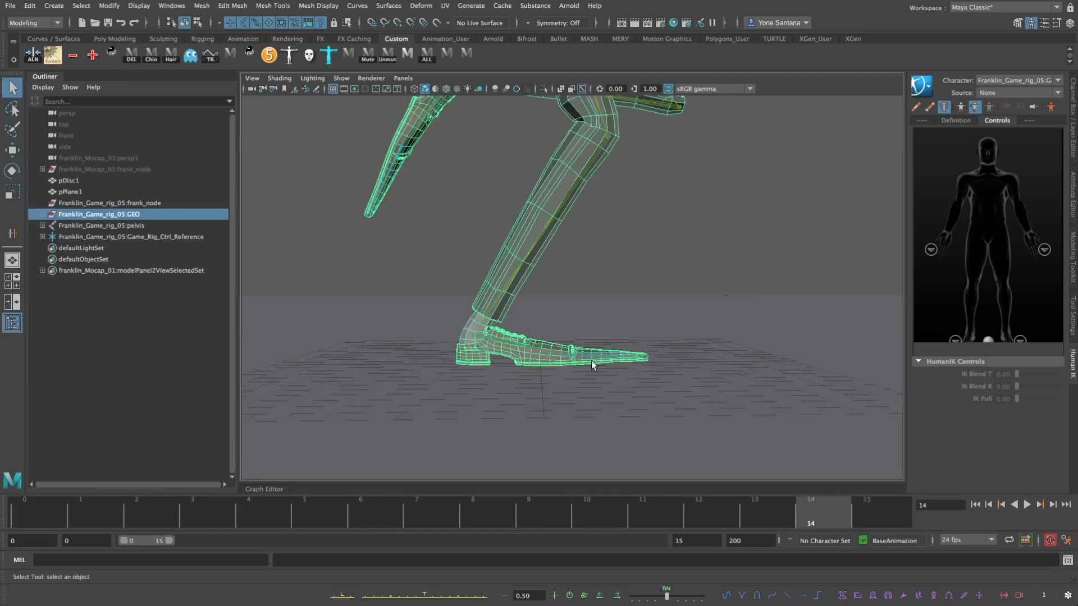
{"action": "left_click", "coordinate": [342, 78]}
{"action": "mouse_move", "coordinate": [399, 80]}
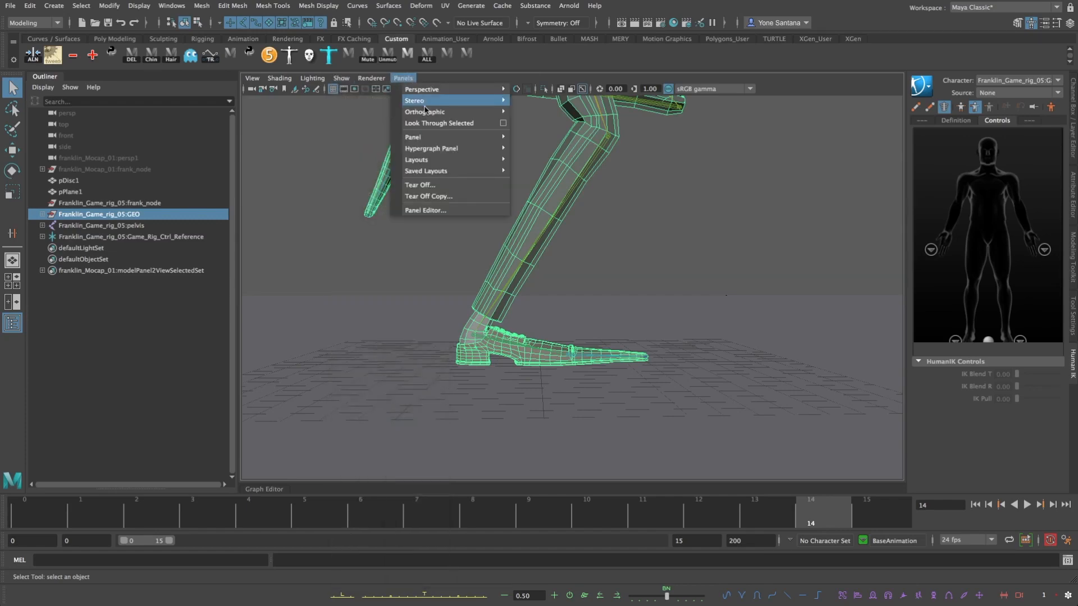
{"action": "mouse_move", "coordinate": [431, 114]}
{"action": "left_click", "coordinate": [534, 129]}
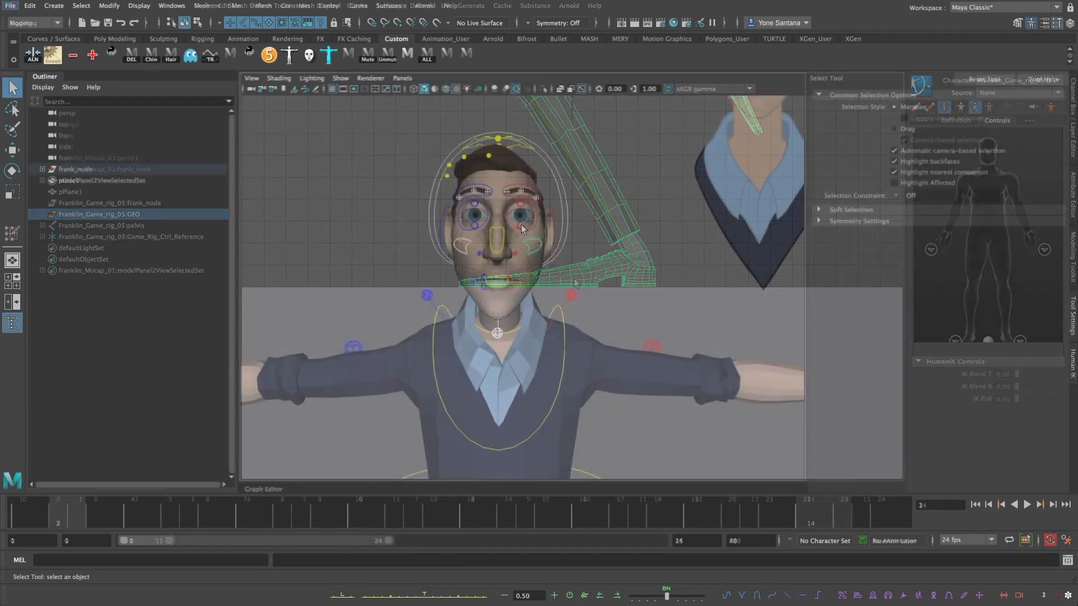
Move the upper eyelid controls of both eyes down on the face rig
{"action": "left_click", "coordinate": [478, 209]}
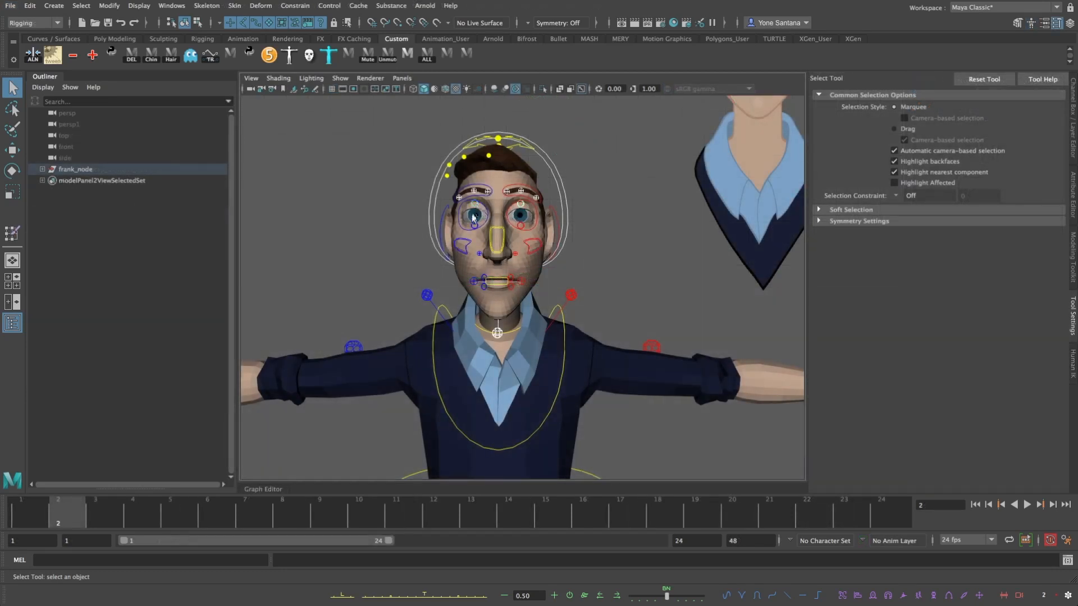
{"action": "key", "text": "w"}
{"action": "left_click_drag", "start_coordinate": [516, 156], "coordinate": [514, 160]}
{"action": "right_click_drag", "start_coordinate": [543, 248], "coordinate": [613, 270], "text": "alt"}
Move the lower eyelid controls of both eyes up until the lids meet in a closed blink
{"action": "left_click", "coordinate": [440, 179]}
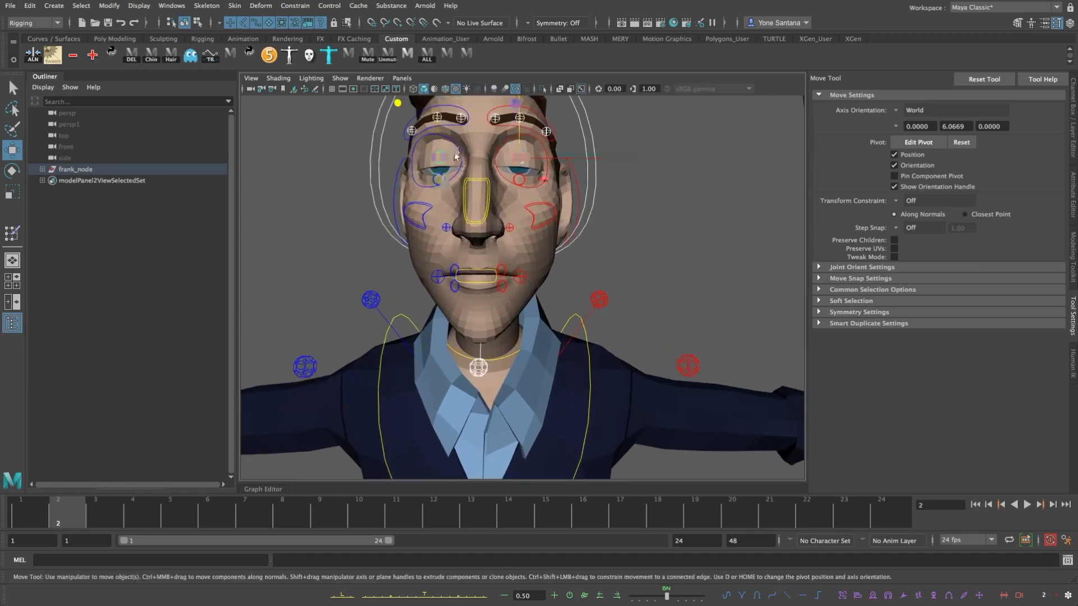
{"action": "left_click", "coordinate": [519, 177], "text": "shift"}
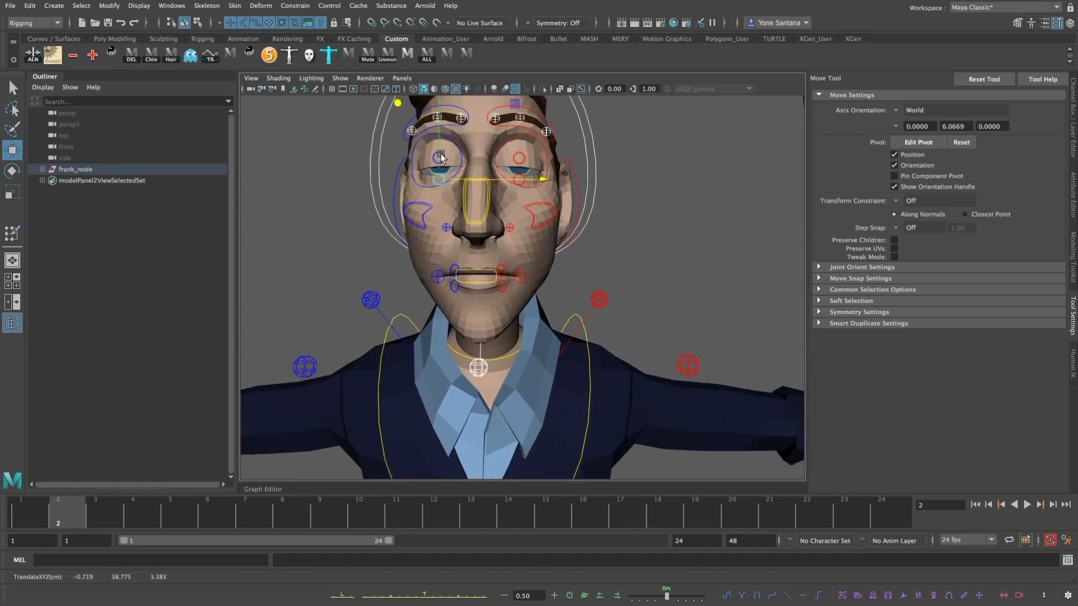
{"action": "left_click_drag", "start_coordinate": [441, 153], "coordinate": [438, 136]}
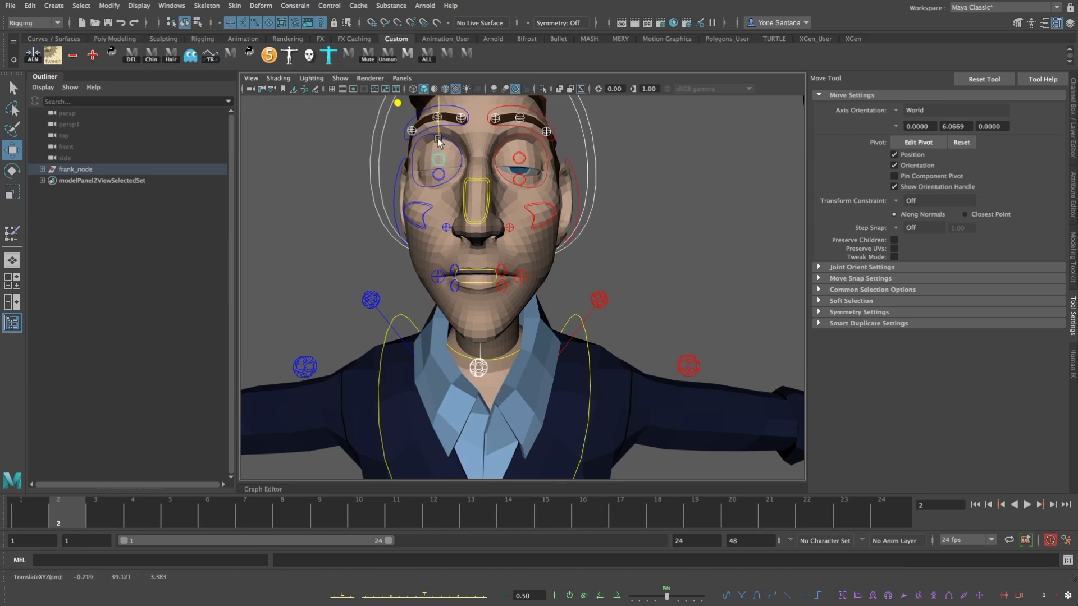
{"action": "left_click", "coordinate": [520, 179]}
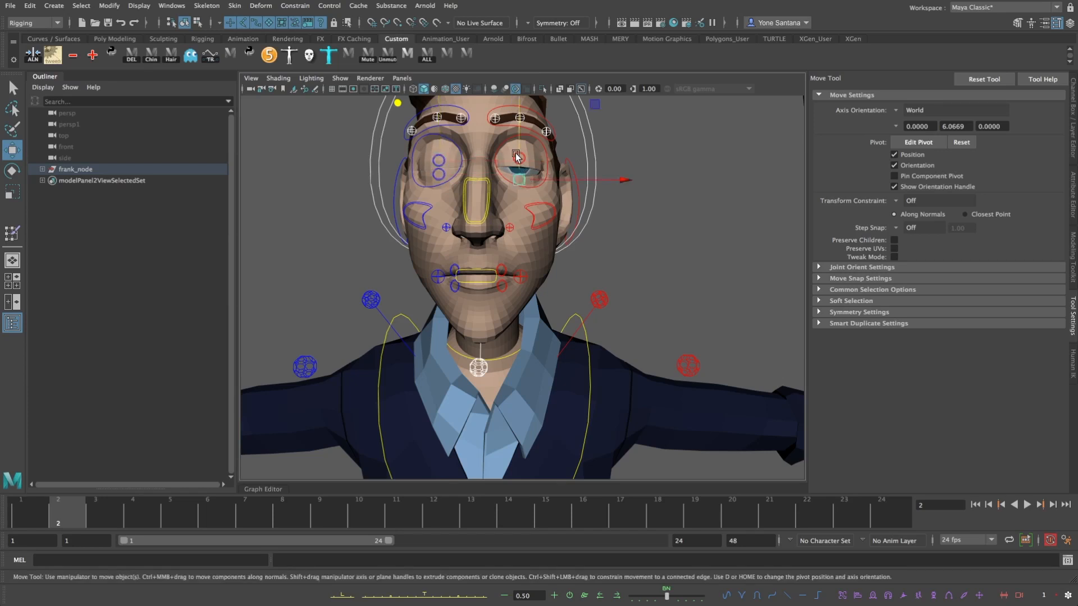
{"action": "left_click_drag", "start_coordinate": [518, 160], "coordinate": [518, 135]}
{"action": "left_click", "coordinate": [521, 157]}
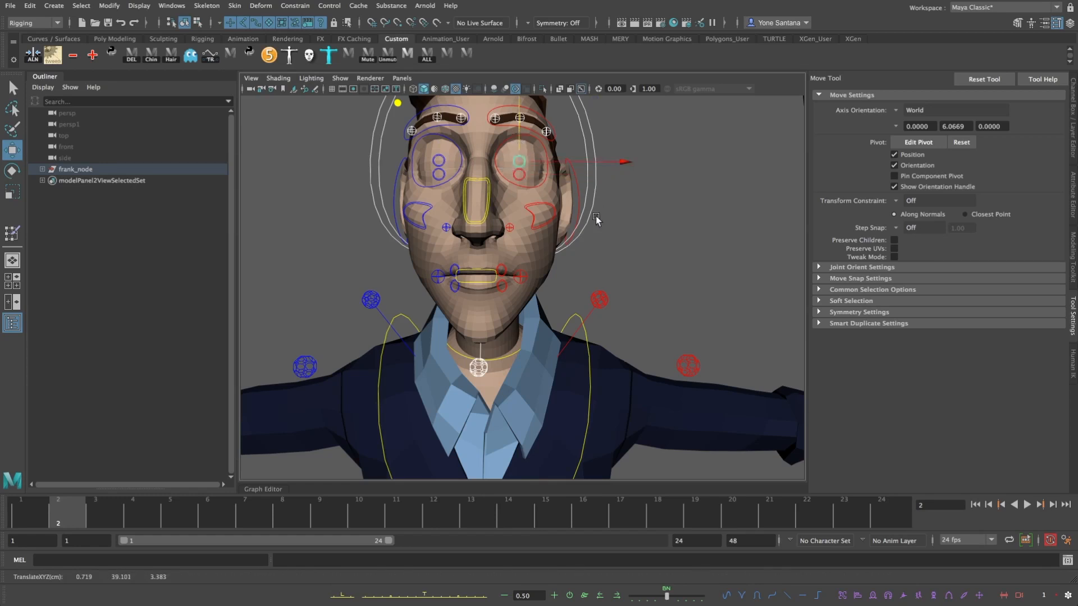
Adjust both eyebrow controls and nudge both cheek controls up slightly to support the blink pose
{"action": "left_click", "coordinate": [506, 124]}
{"action": "left_click", "coordinate": [455, 124], "text": "shift"}
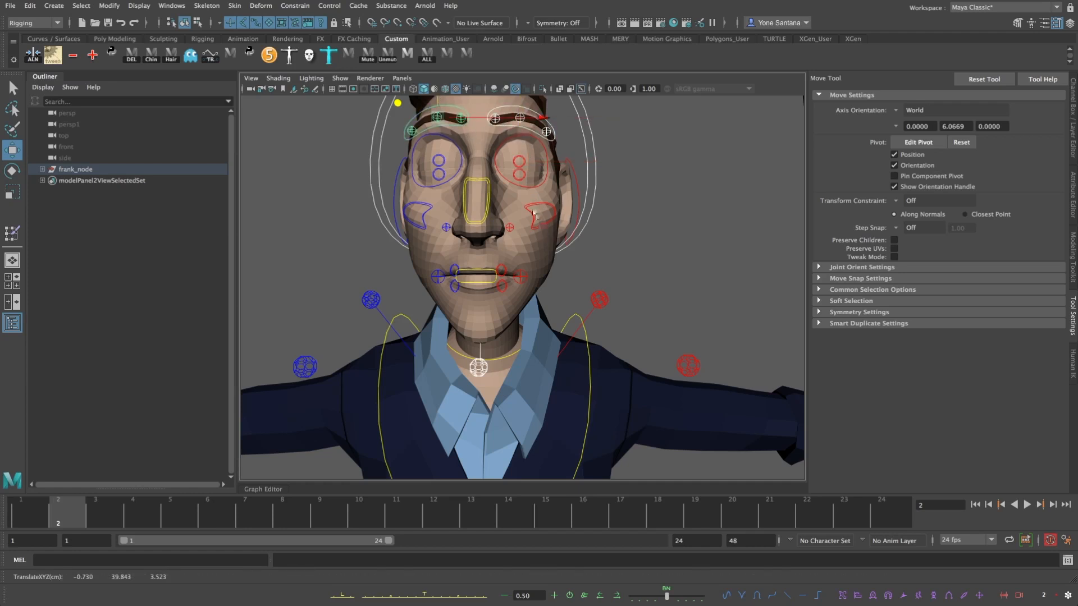
{"action": "left_click", "coordinate": [529, 211]}
{"action": "left_click", "coordinate": [423, 210], "text": "shift"}
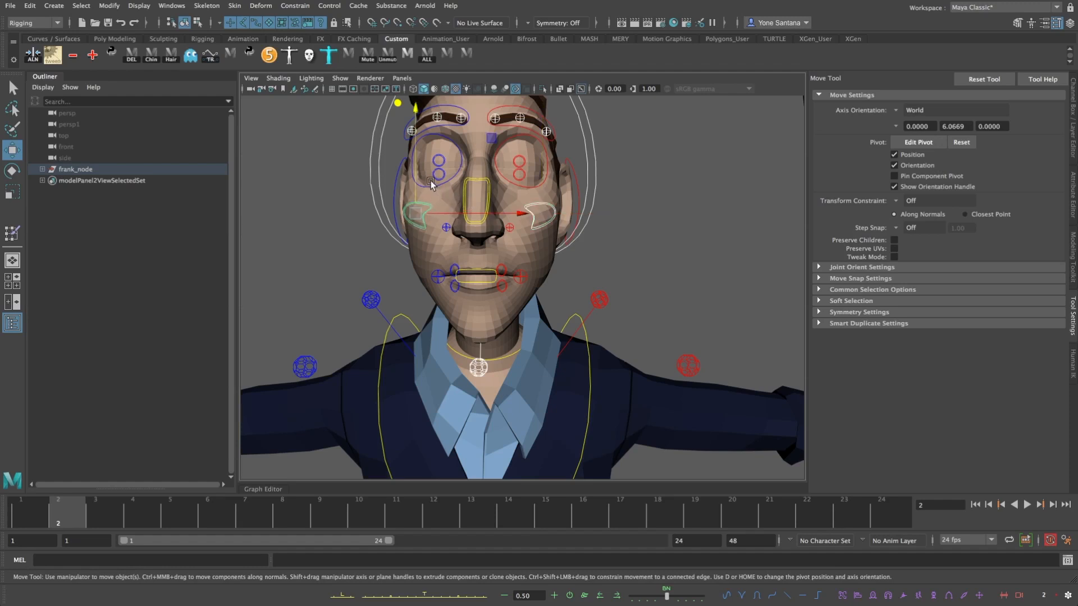
{"action": "left_click_drag", "start_coordinate": [416, 190], "coordinate": [416, 188]}
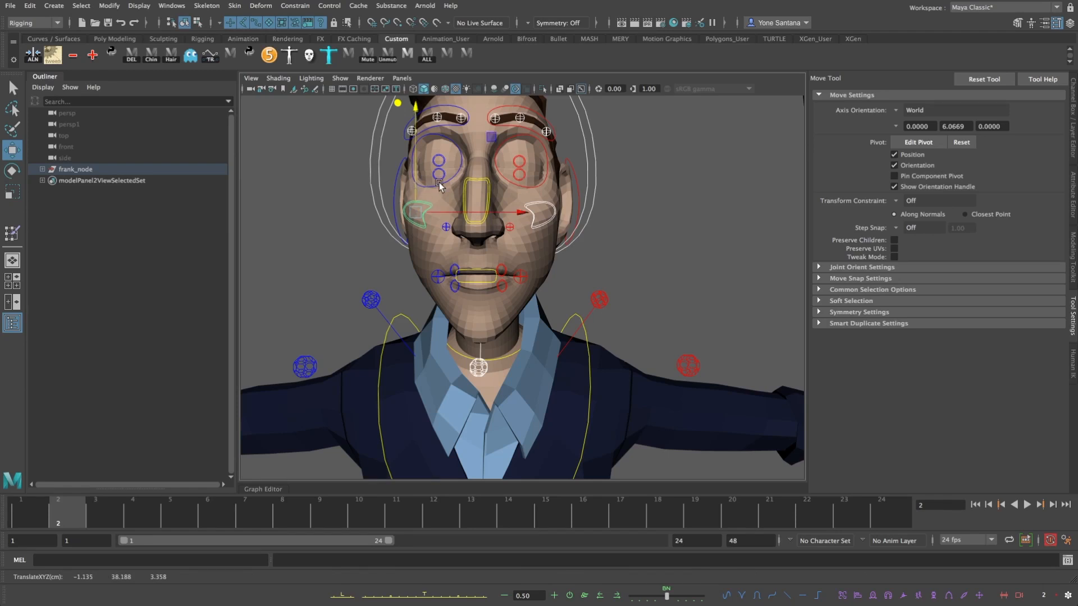
Delete the construction history of the frank_face mesh and rename the mesh frank_face_blink
{"action": "left_click", "coordinate": [528, 255]}
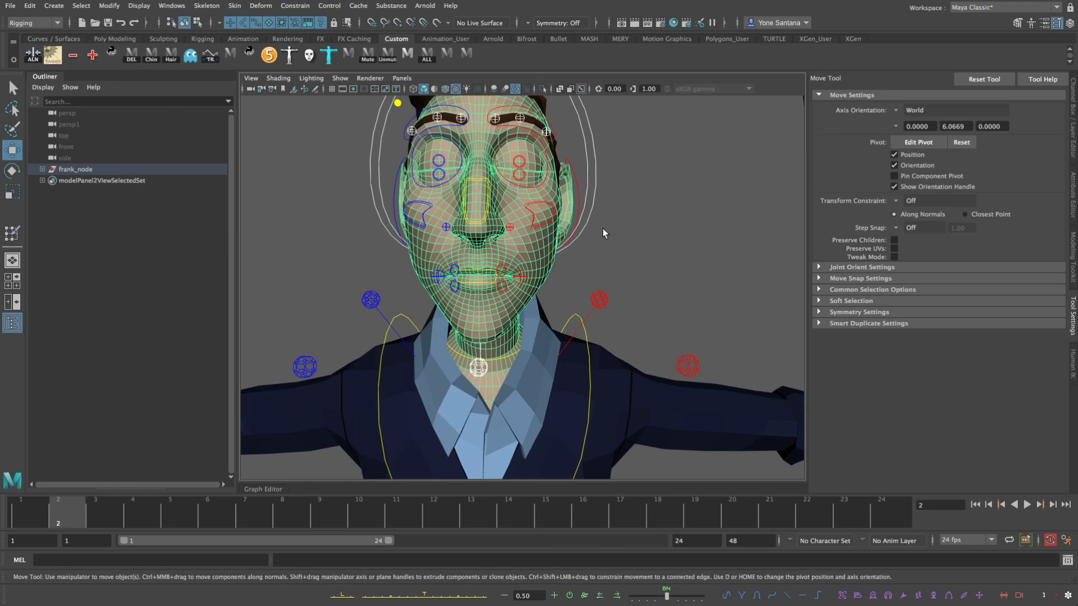
{"action": "left_click", "coordinate": [29, 6]}
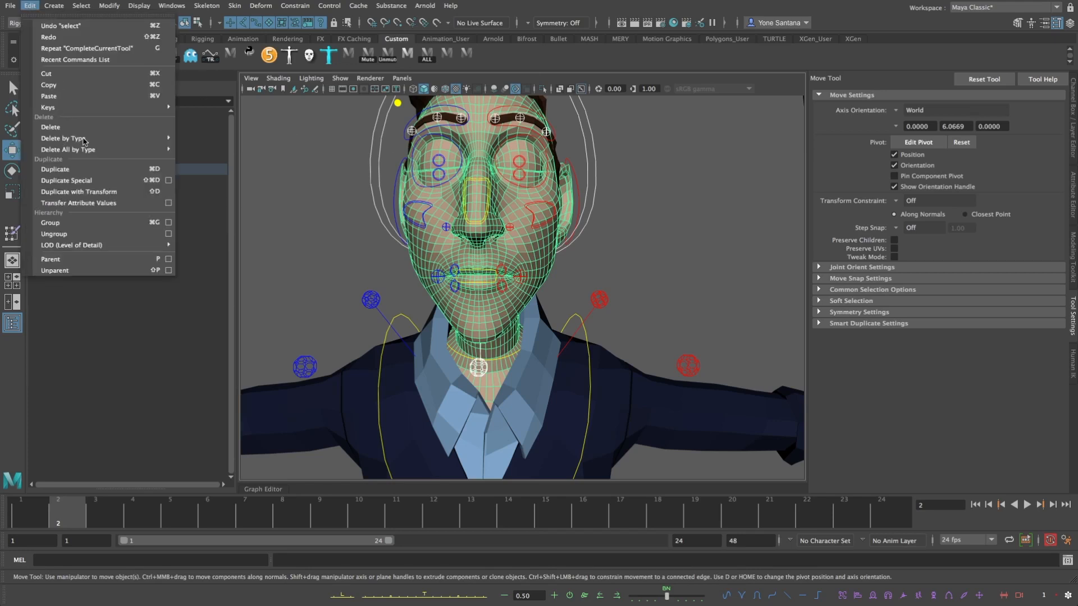
{"action": "left_click", "coordinate": [84, 139]}
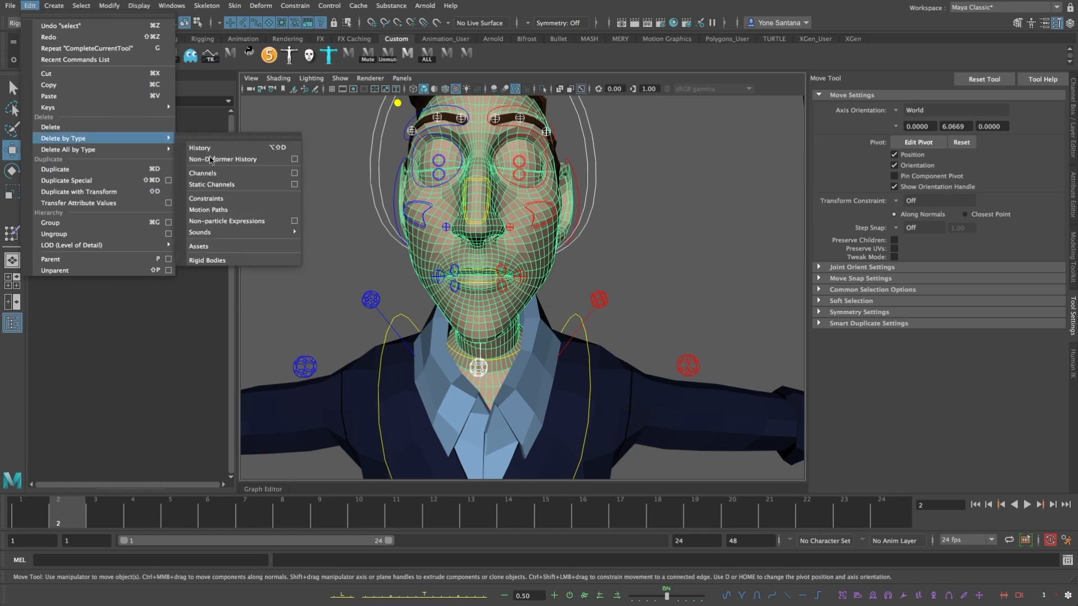
{"action": "left_click", "coordinate": [228, 148]}
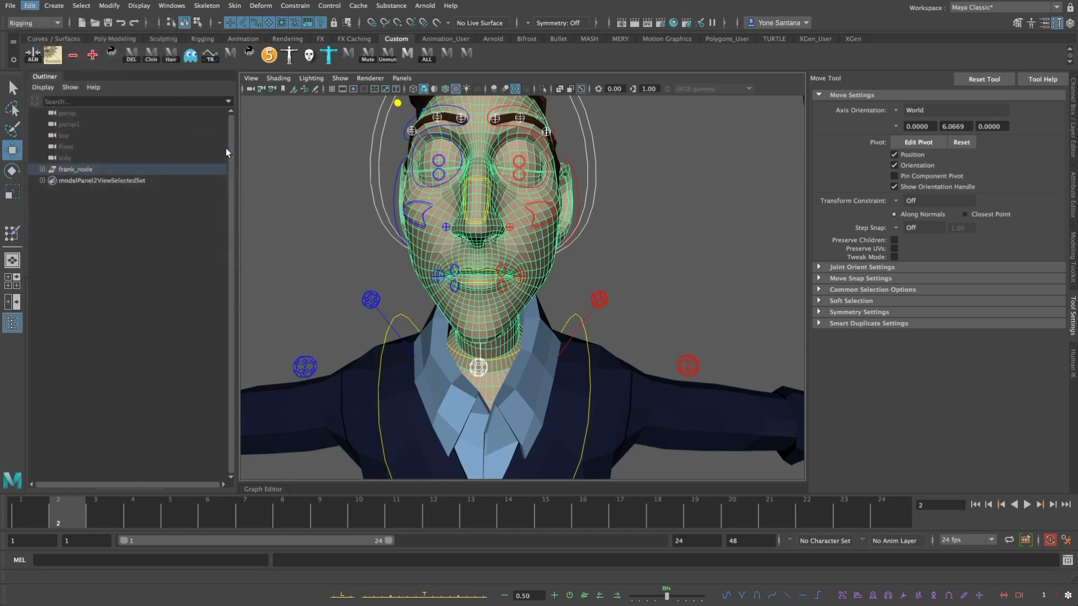
{"action": "left_click", "coordinate": [609, 277]}
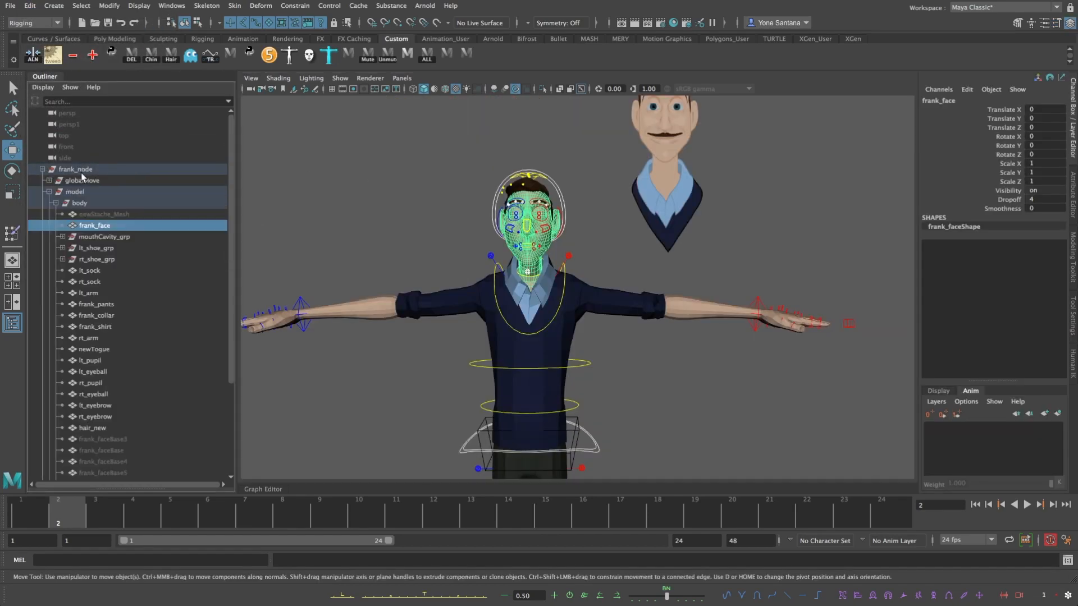
{"action": "double_click", "coordinate": [113, 225]}
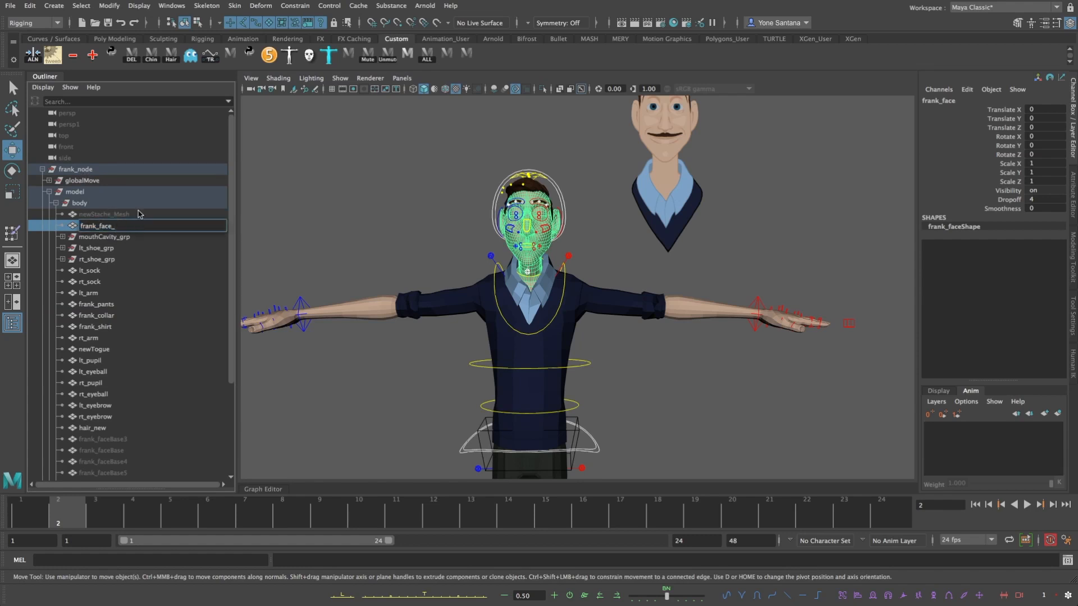
{"action": "key", "text": "Return"}
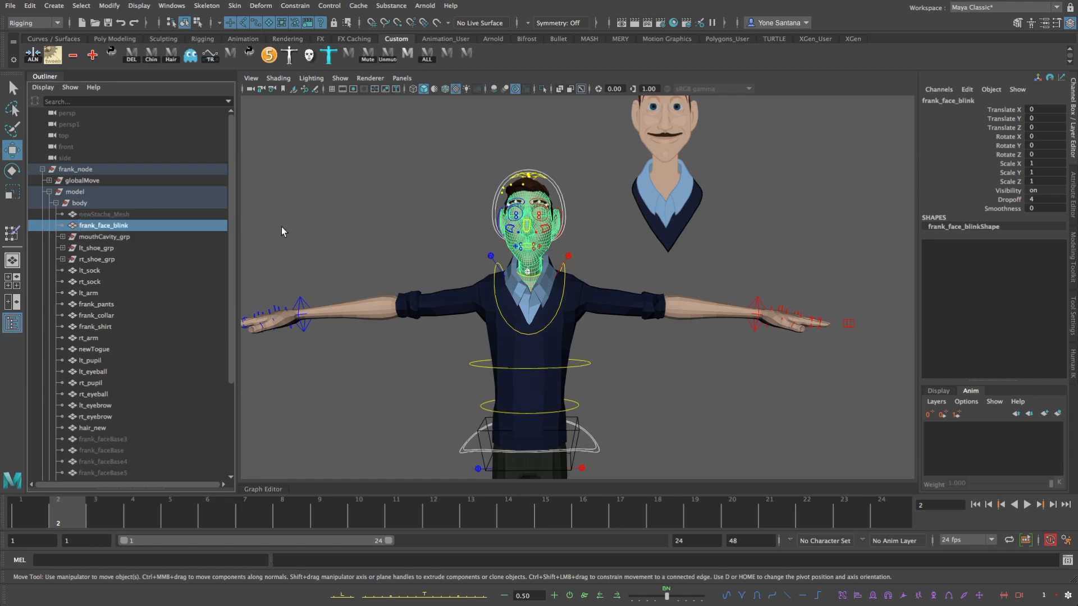
Export the selected blink face to the export folder as a Maya ASCII file named blendshape_blink
{"action": "left_click", "coordinate": [10, 6]}
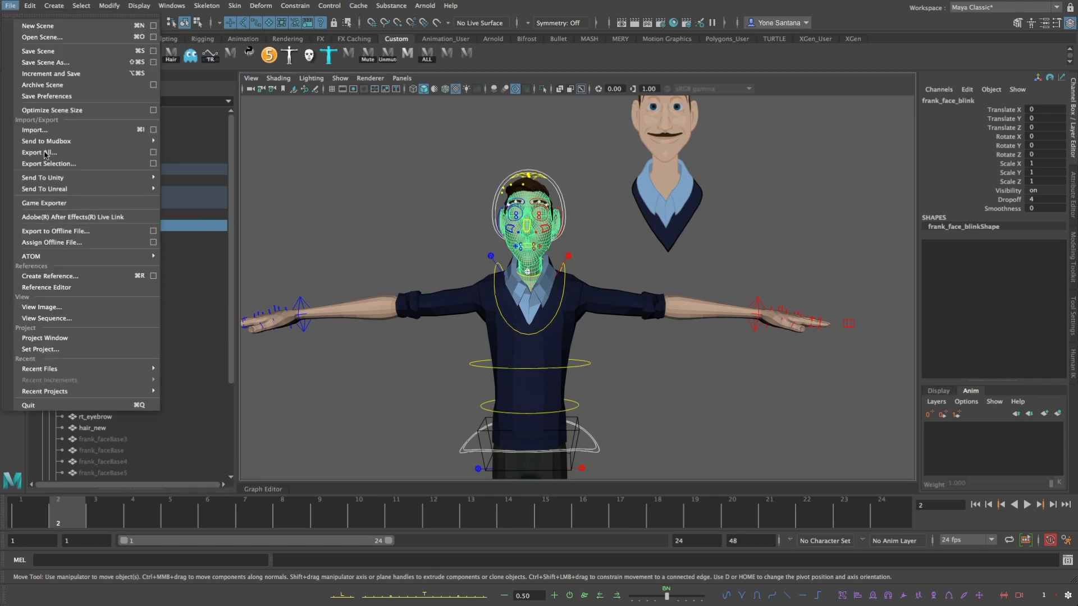
{"action": "left_click", "coordinate": [61, 163]}
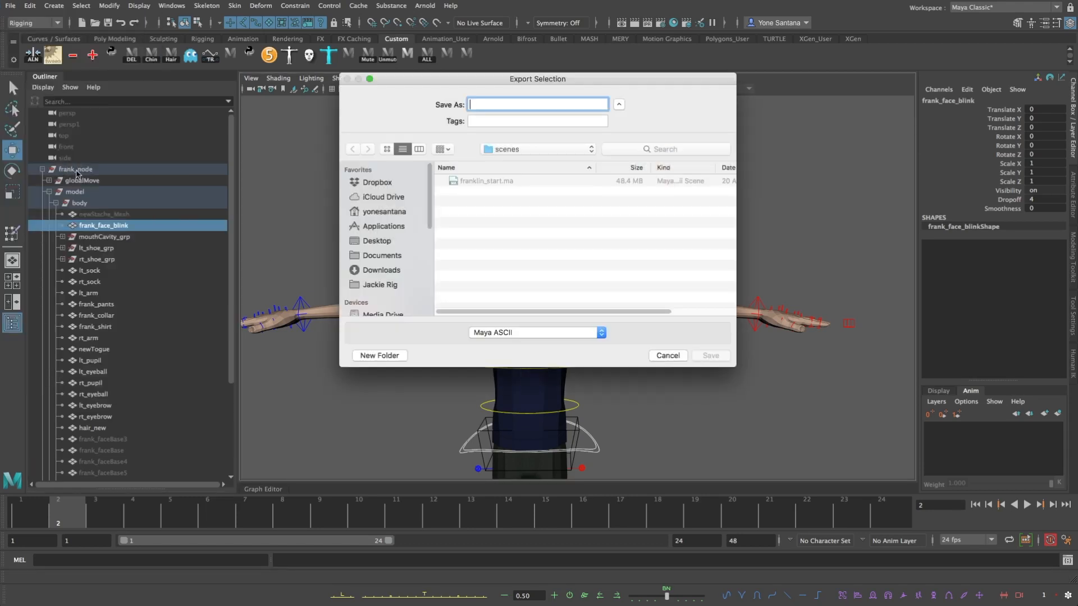
{"action": "type", "text": "blendshape_blink"}
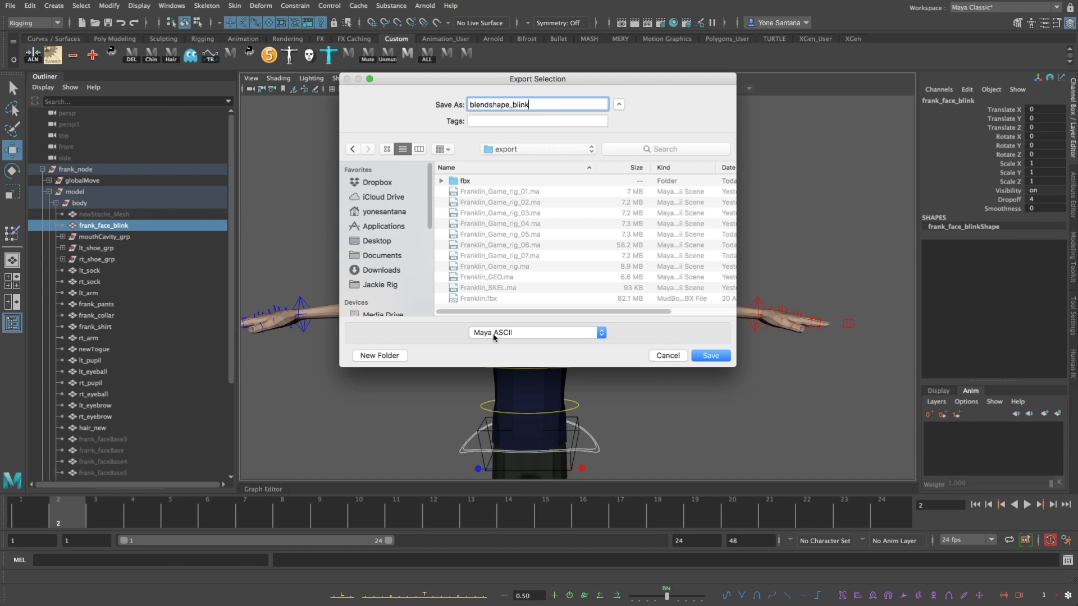
{"action": "left_click", "coordinate": [710, 355]}
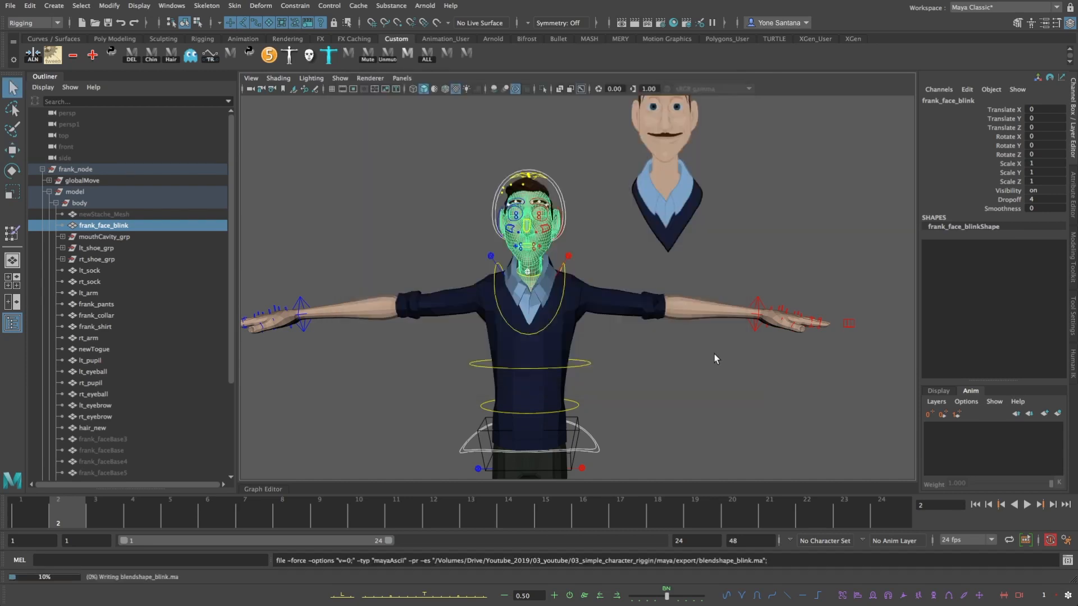
{"action": "left_click", "coordinate": [635, 262]}
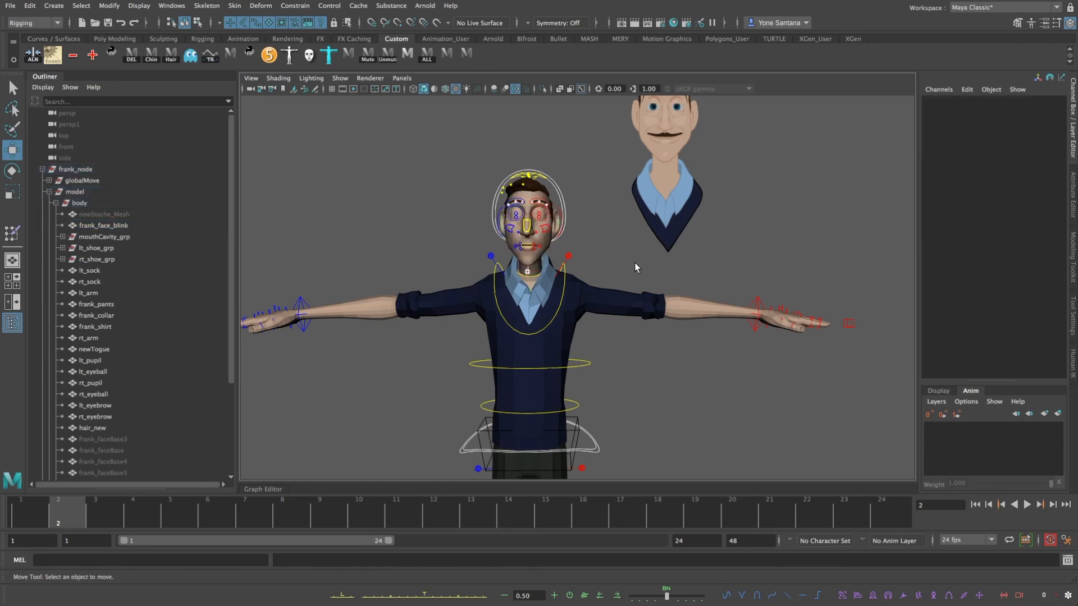
Undo the rename, the history deletion and the eyelid, cheek and eyebrow moves to restore the open-eyed face rig
{"action": "key", "text": "ctrl+z"}
{"action": "key", "text": "ctrl+z"}
{"action": "key", "text": "ctrl+z"}
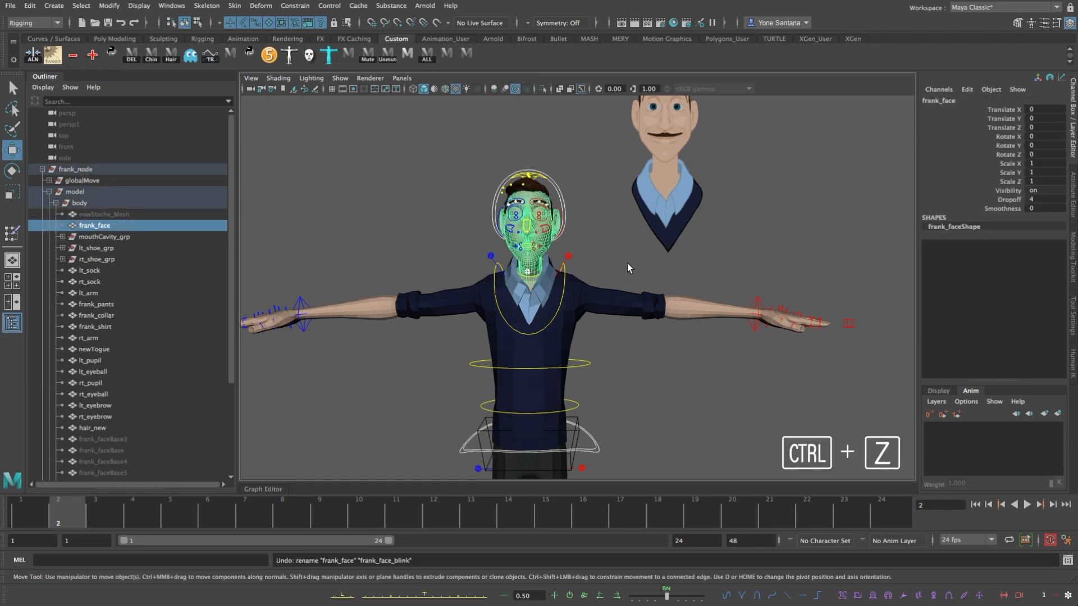
{"action": "key", "text": "ctrl+z"}
{"action": "key", "text": "ctrl+z"}
{"action": "key", "text": "ctrl+z"}
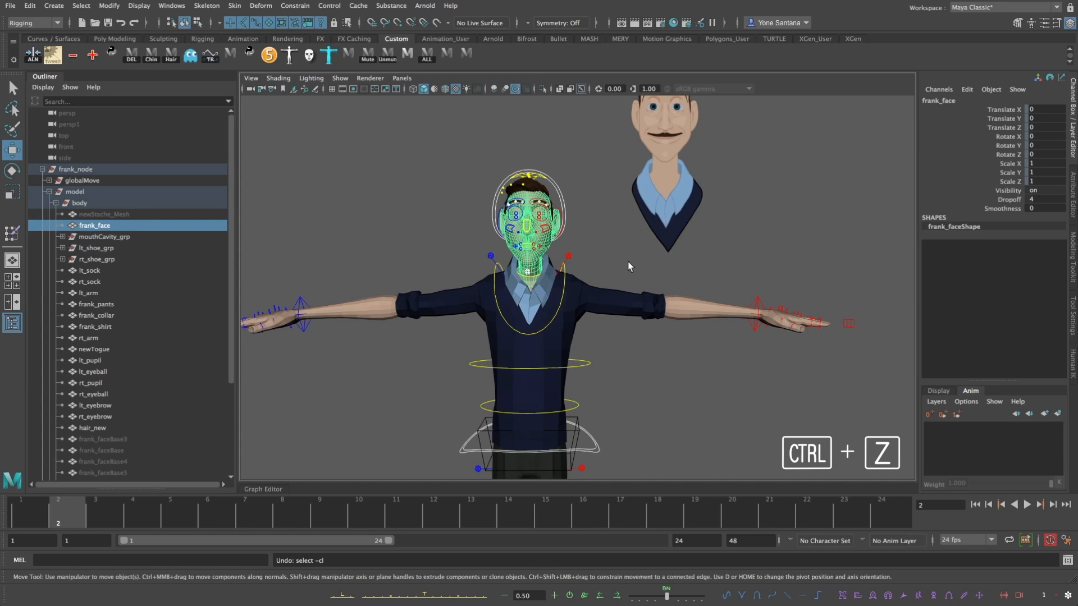
{"action": "key", "text": "ctrl+z"}
{"action": "key", "text": "ctrl+z"}
{"action": "key", "text": "ctrl+z"}
{"action": "key", "text": "ctrl+z"}
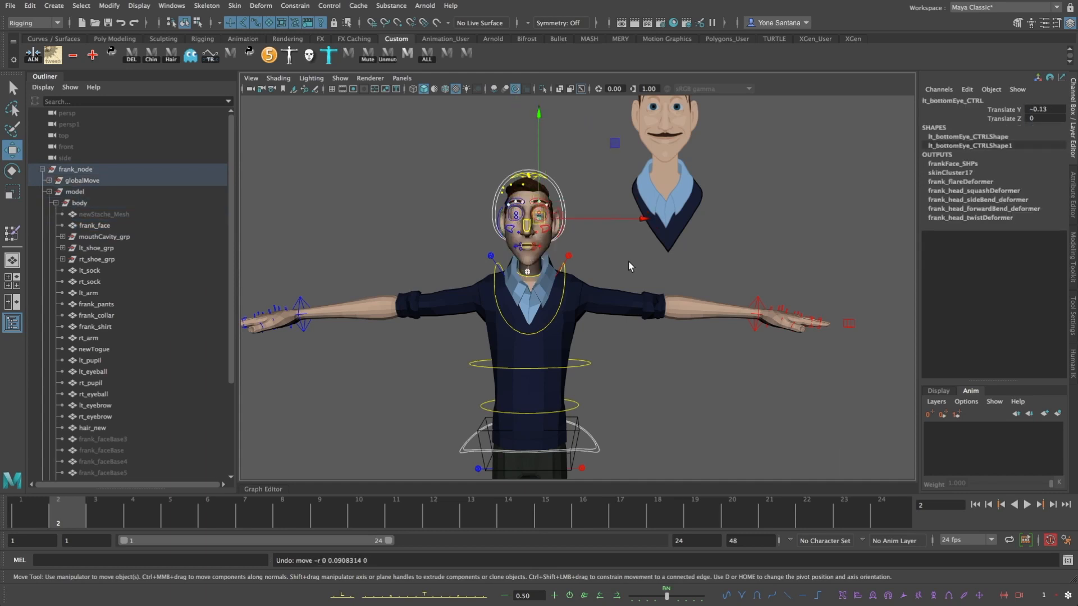
{"action": "key", "text": "ctrl+z"}
{"action": "key", "text": "ctrl+z"}
{"action": "key", "text": "ctrl+z"}
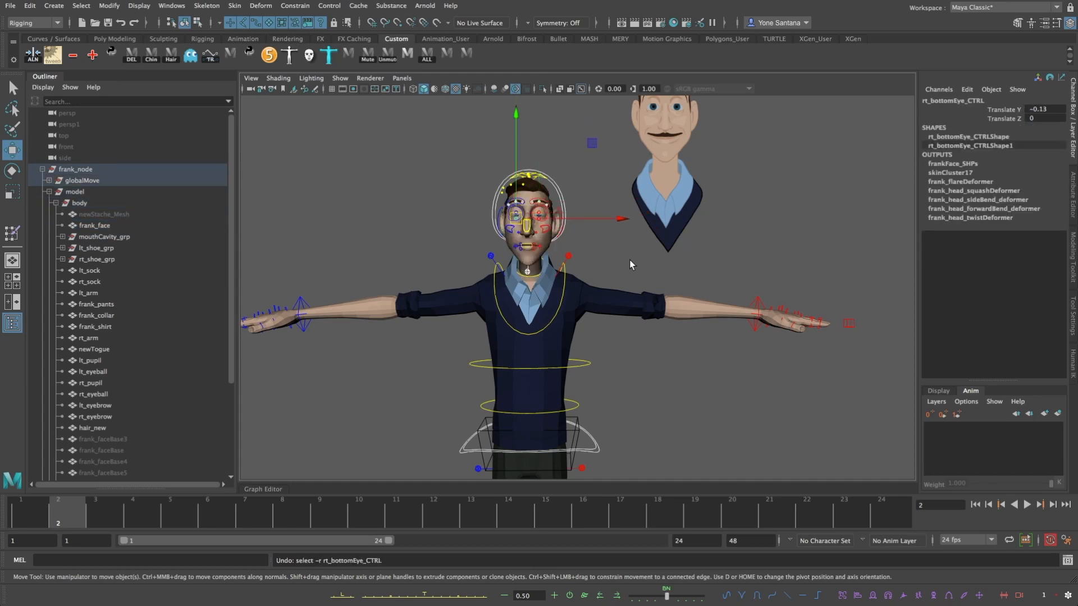
{"action": "key", "text": "ctrl+z"}
{"action": "key", "text": "ctrl+z"}
{"action": "key", "text": "ctrl+z"}
Set the Lt Ee SHP and Rt Ee SHP values of the mouth control faceUI_mouth_CTRL to 5.5
{"action": "middle_click_drag", "start_coordinate": [583, 250], "coordinate": [597, 278], "text": "alt"}
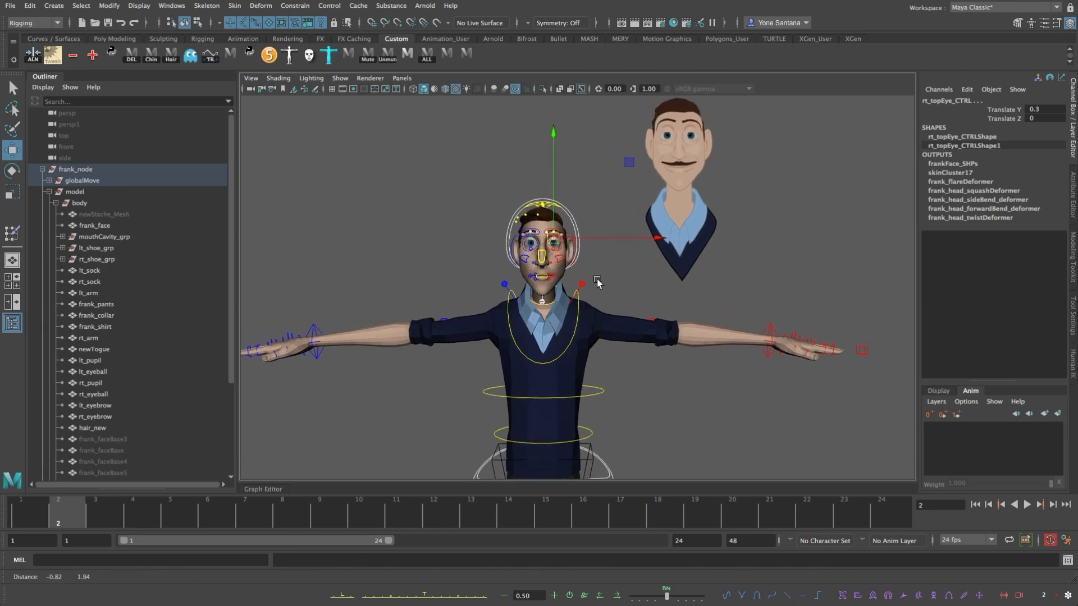
{"action": "right_click_drag", "start_coordinate": [597, 279], "coordinate": [729, 339], "text": "alt"}
{"action": "middle_click_drag", "start_coordinate": [574, 256], "coordinate": [609, 272], "text": "alt"}
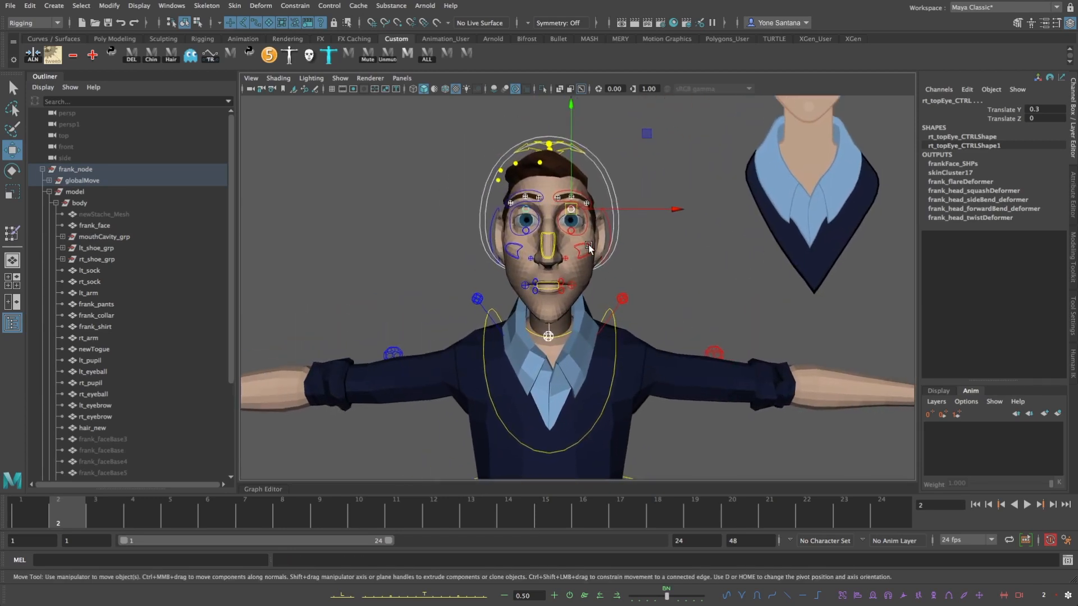
{"action": "left_click", "coordinate": [589, 246]}
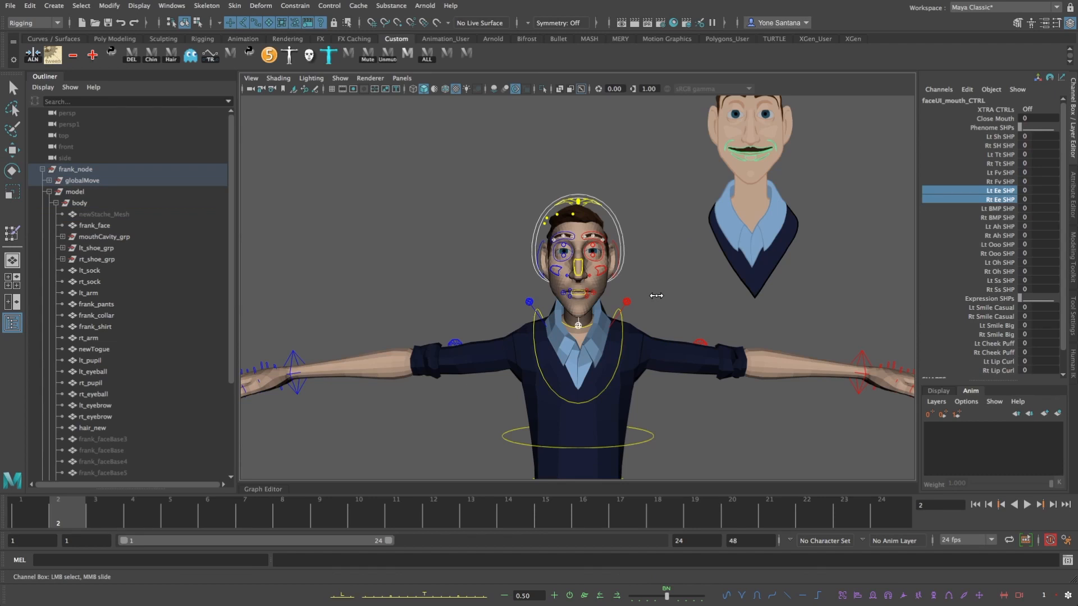
{"action": "middle_click_drag", "start_coordinate": [656, 296], "coordinate": [698, 294]}
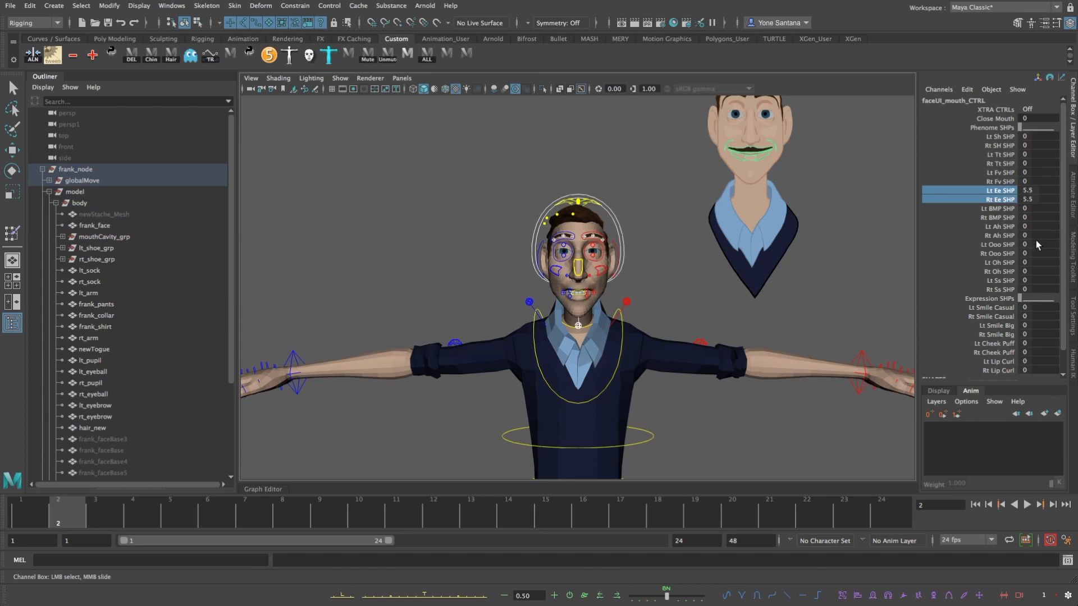
{"action": "left_click_drag", "start_coordinate": [1009, 227], "coordinate": [1005, 236]}
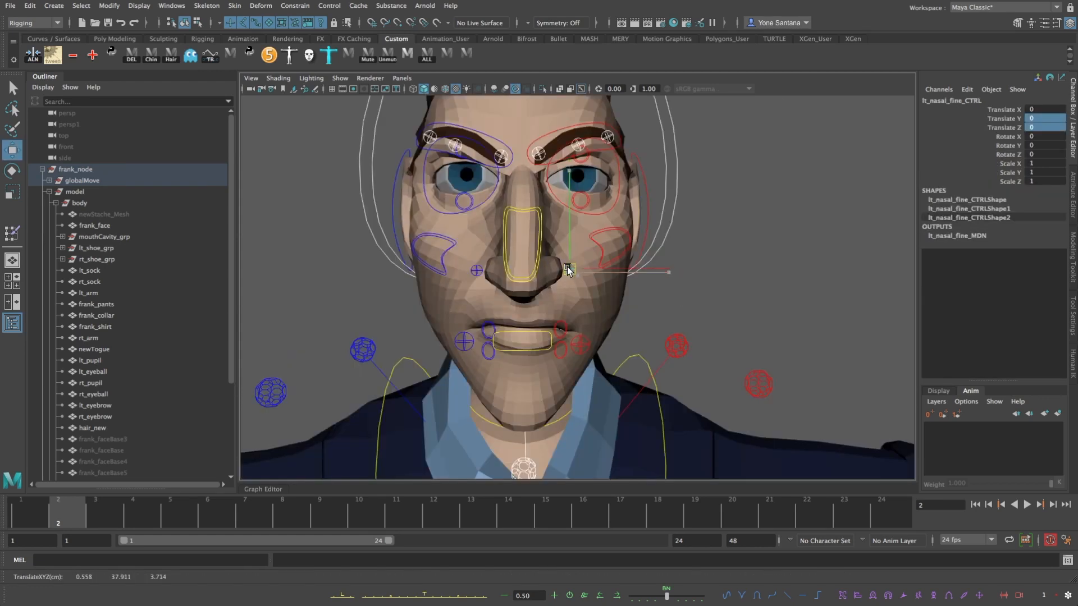
Nudge the lt_nasal_fine_CTRL control up beside the nose to shape the sneer pose
{"action": "left_click_drag", "start_coordinate": [555, 274], "coordinate": [582, 285]}
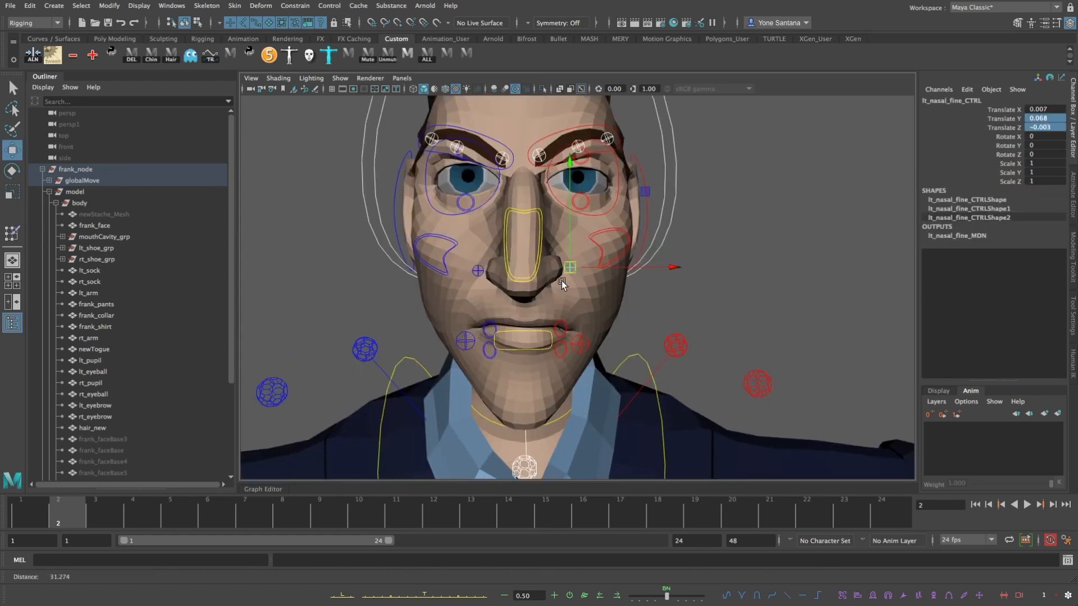
{"action": "scroll", "coordinate": [517, 276], "scroll_direction": "down", "scroll_amount": 3}
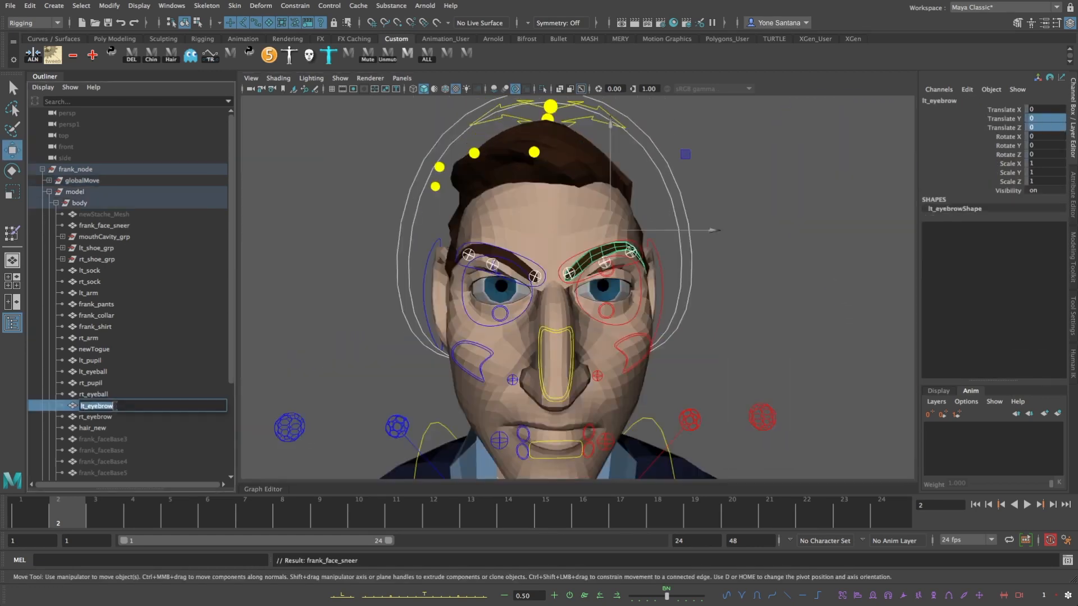
Rename the lt_eyebrow mesh lt_eyebrow_sneer and the rt_eyebrow mesh rt_eyebrow_sneer
{"action": "double_click", "coordinate": [116, 406]}
{"action": "type", "text": "_sneer"}
{"action": "key", "text": "Return"}
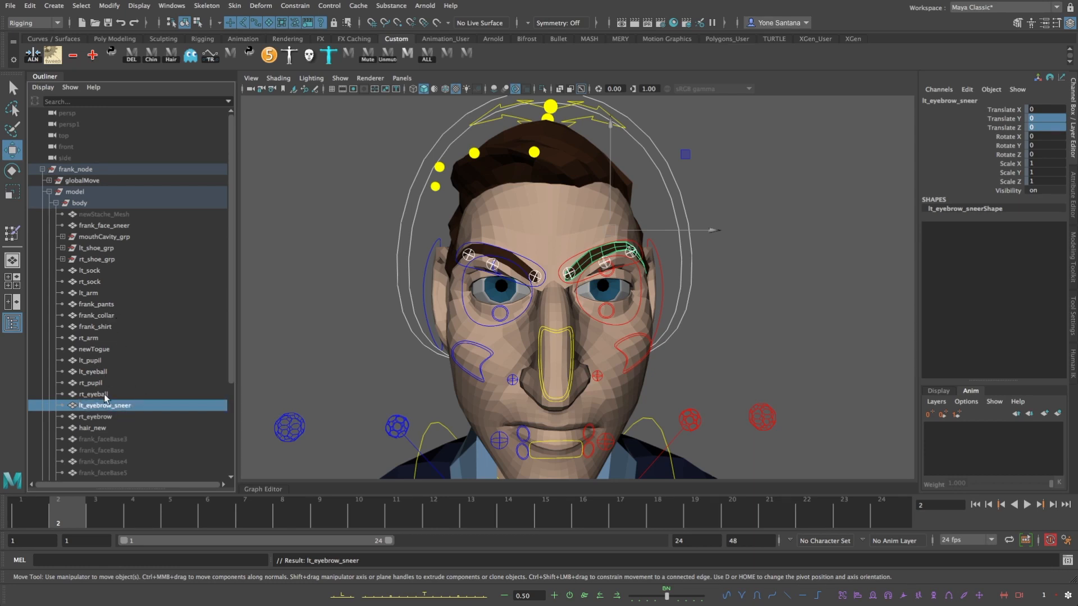
{"action": "left_click", "coordinate": [115, 417]}
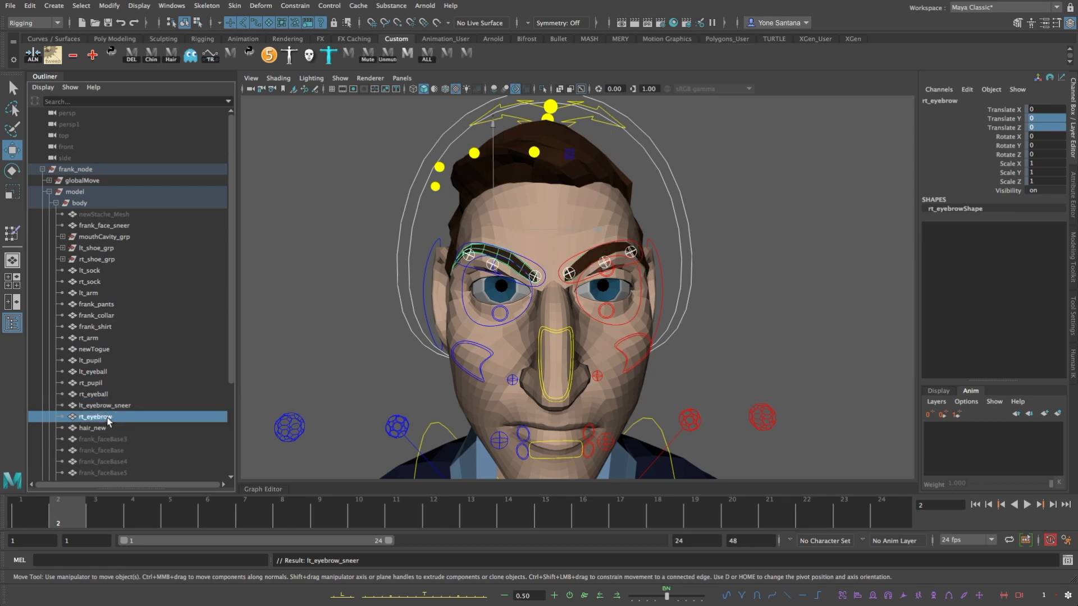
{"action": "double_click", "coordinate": [107, 419]}
{"action": "left_click", "coordinate": [116, 417]}
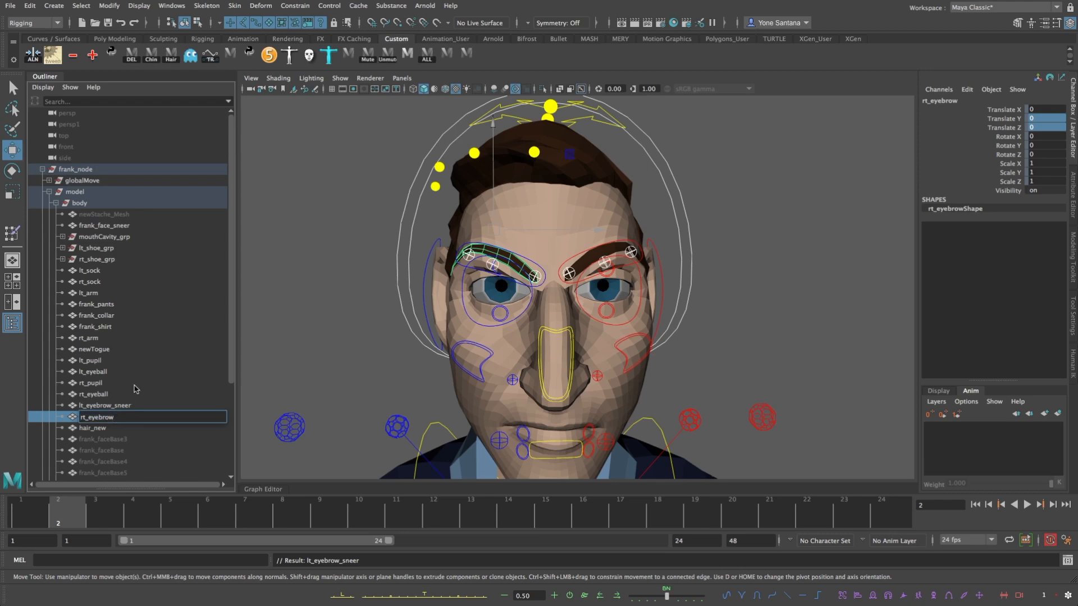
{"action": "key", "text": "Return"}
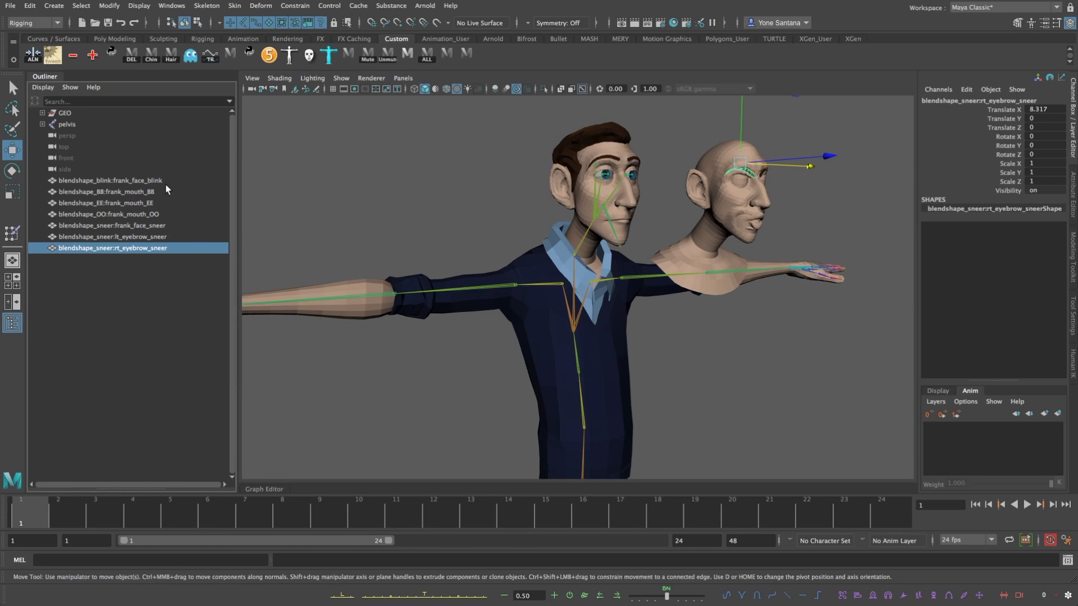
Undo the sideways move of all the imported blendshape meshes and hide them
{"action": "left_click", "coordinate": [162, 183], "text": "shift"}
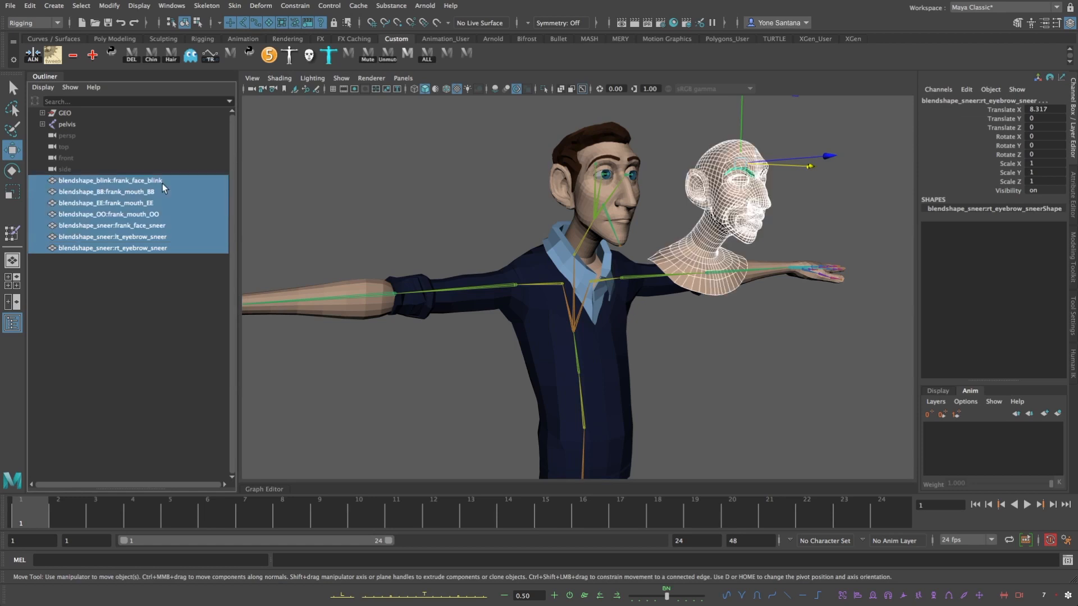
{"action": "left_click", "coordinate": [826, 257]}
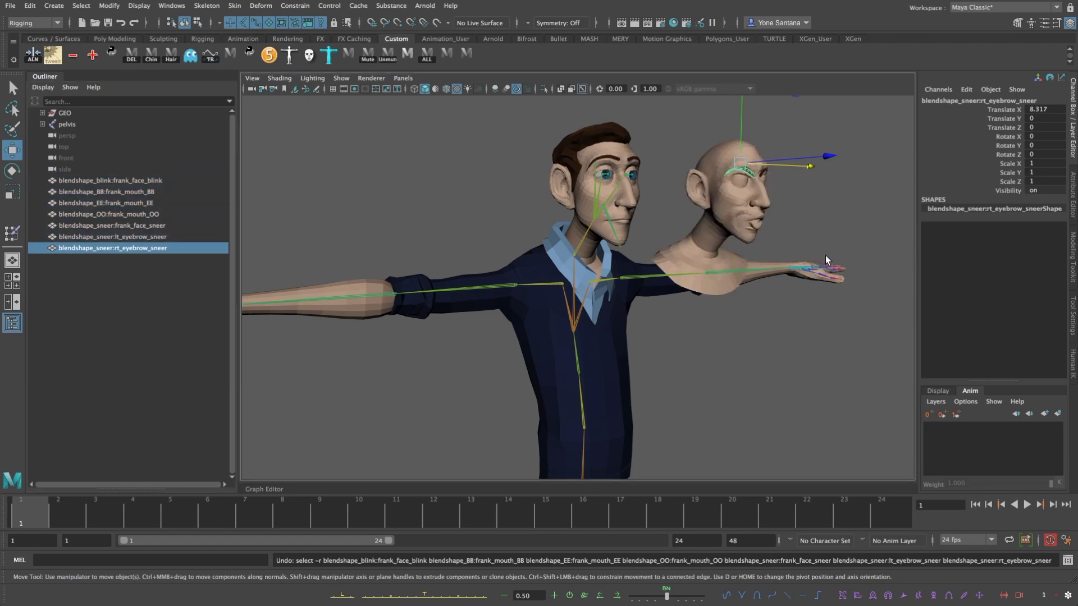
{"action": "key", "text": "ctrl+z"}
{"action": "key", "text": "ctrl+z"}
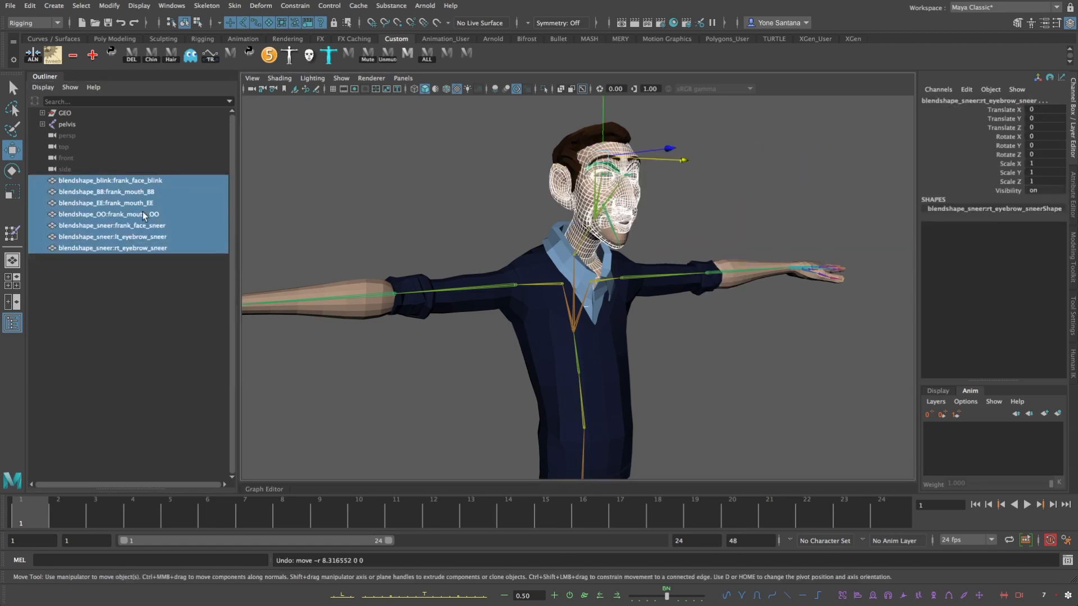
{"action": "key", "text": "ctrl+h"}
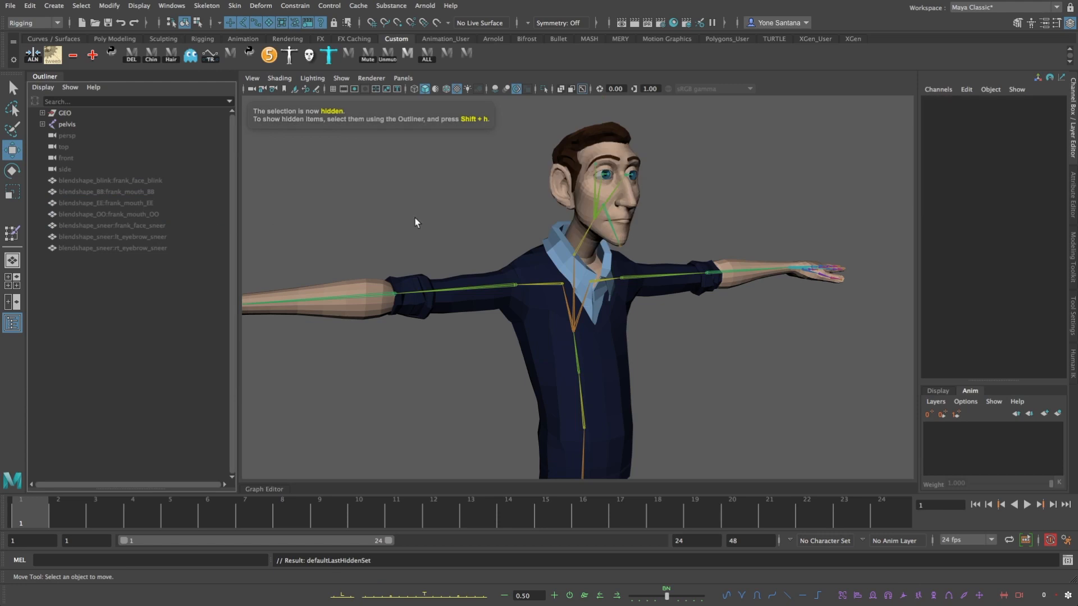
Create a blend shape on frank_face from the blink, BB, EE, OO and face sneer meshes, using the Pre-deformation order
{"action": "left_click", "coordinate": [149, 217]}
{"action": "left_click", "coordinate": [149, 222]}
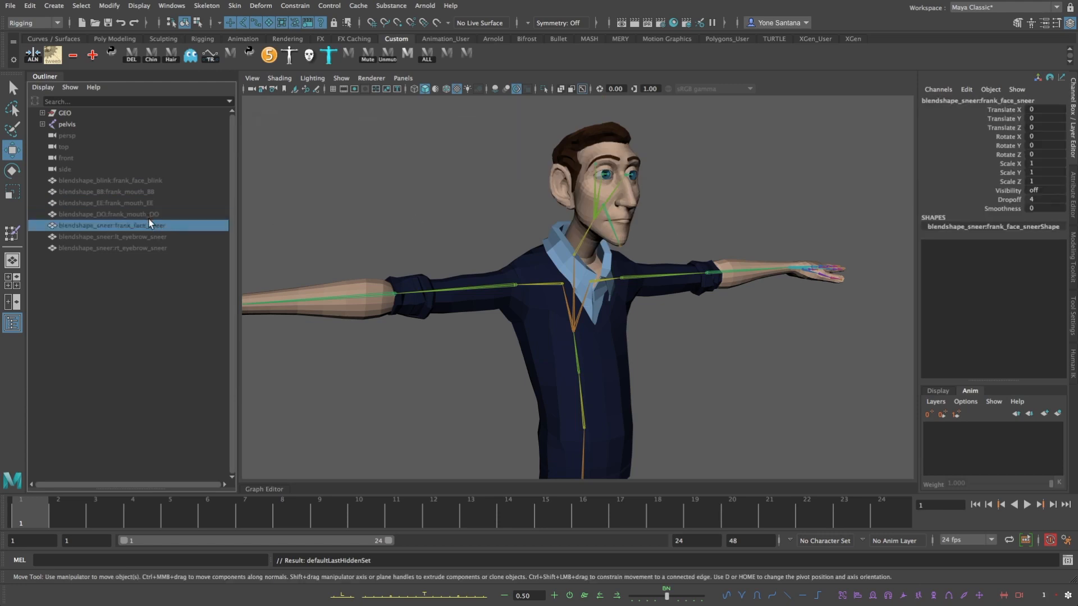
{"action": "left_click_drag", "start_coordinate": [149, 220], "coordinate": [112, 181]}
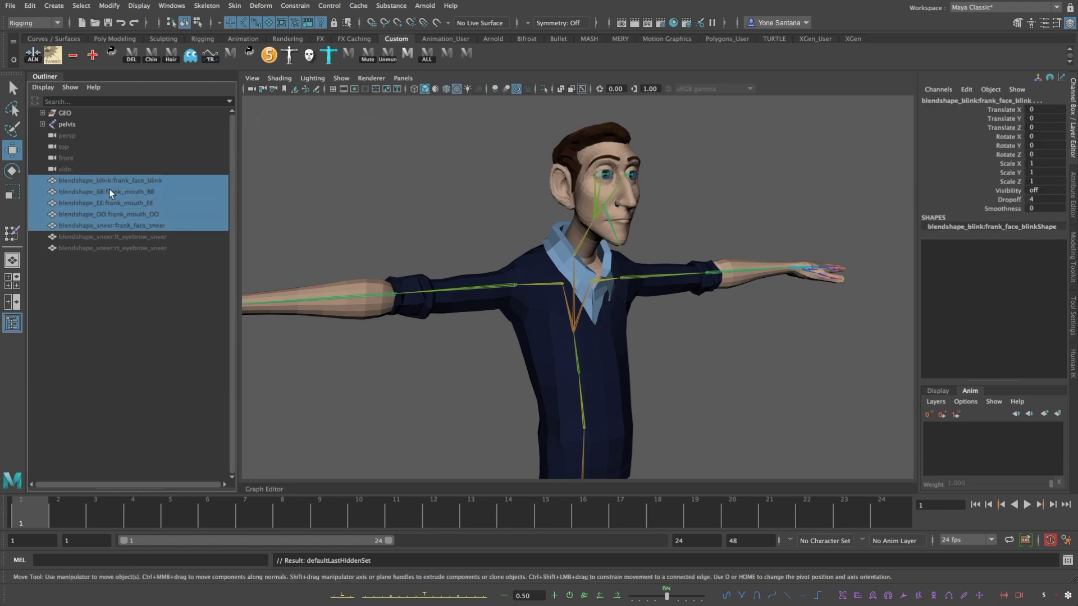
{"action": "middle_click", "coordinate": [585, 200]}
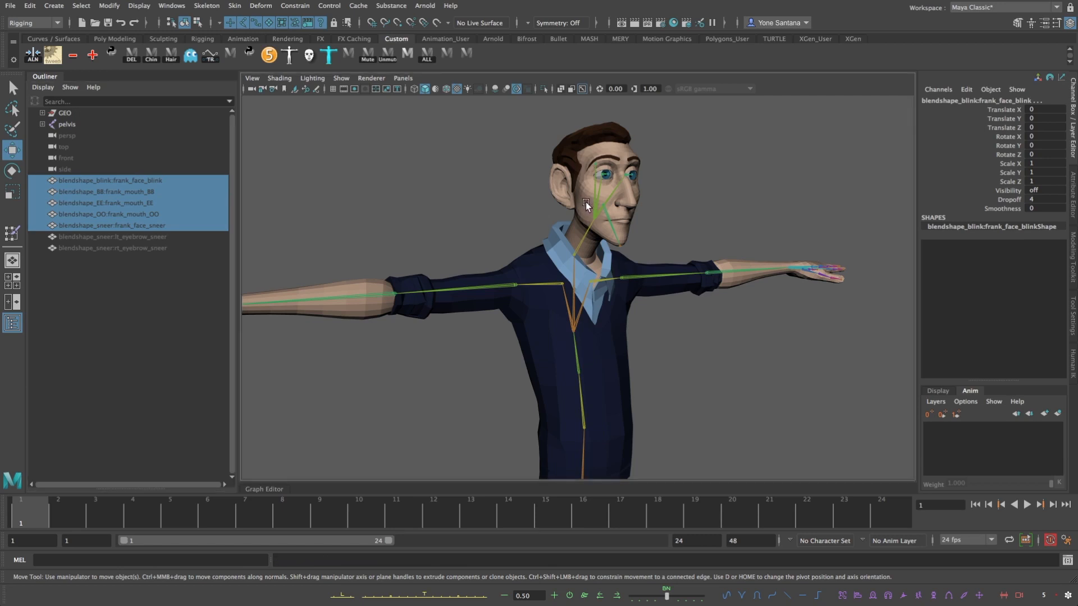
{"action": "left_click", "coordinate": [587, 202], "text": "shift"}
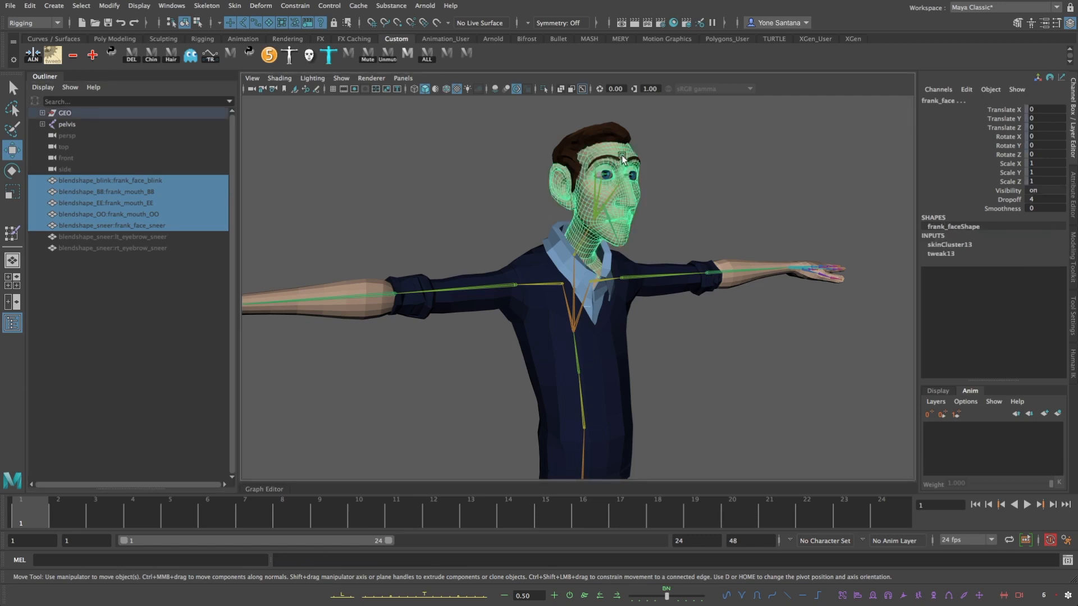
{"action": "left_click", "coordinate": [260, 6]}
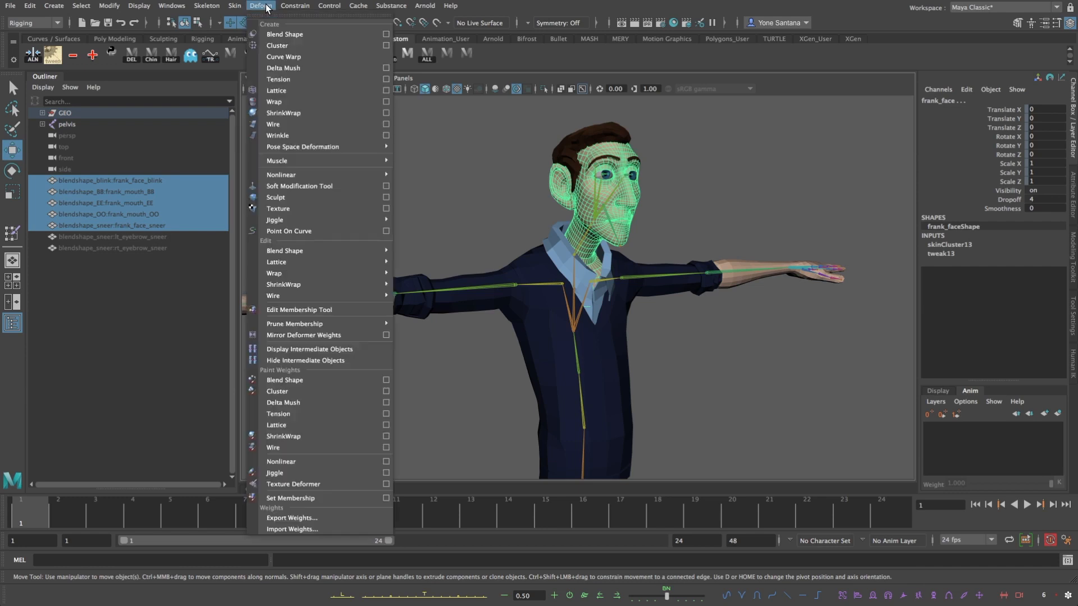
{"action": "left_click", "coordinate": [386, 35]}
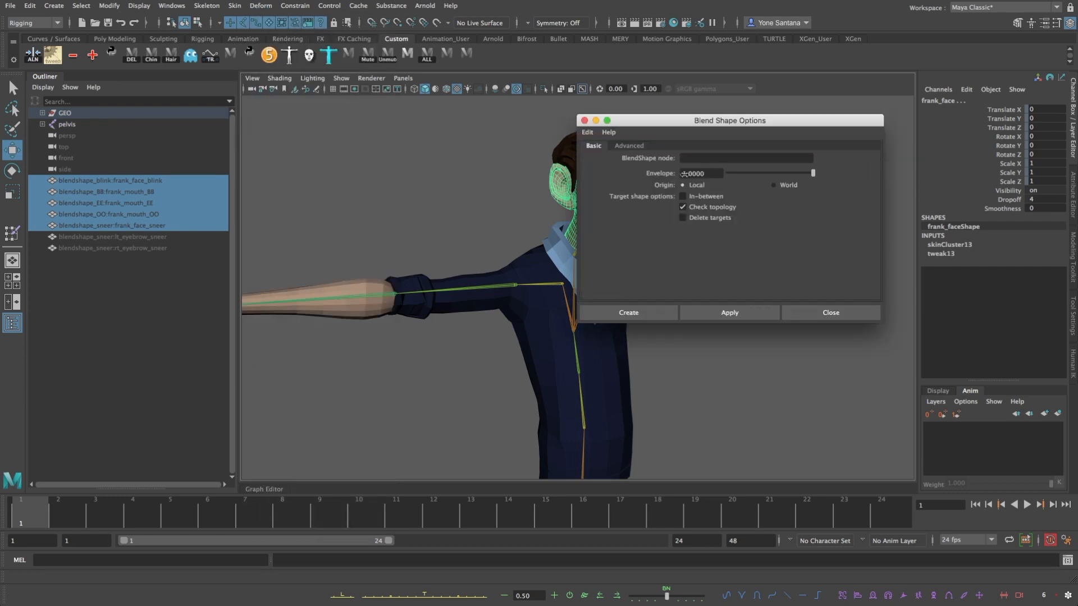
{"action": "left_click", "coordinate": [637, 146]}
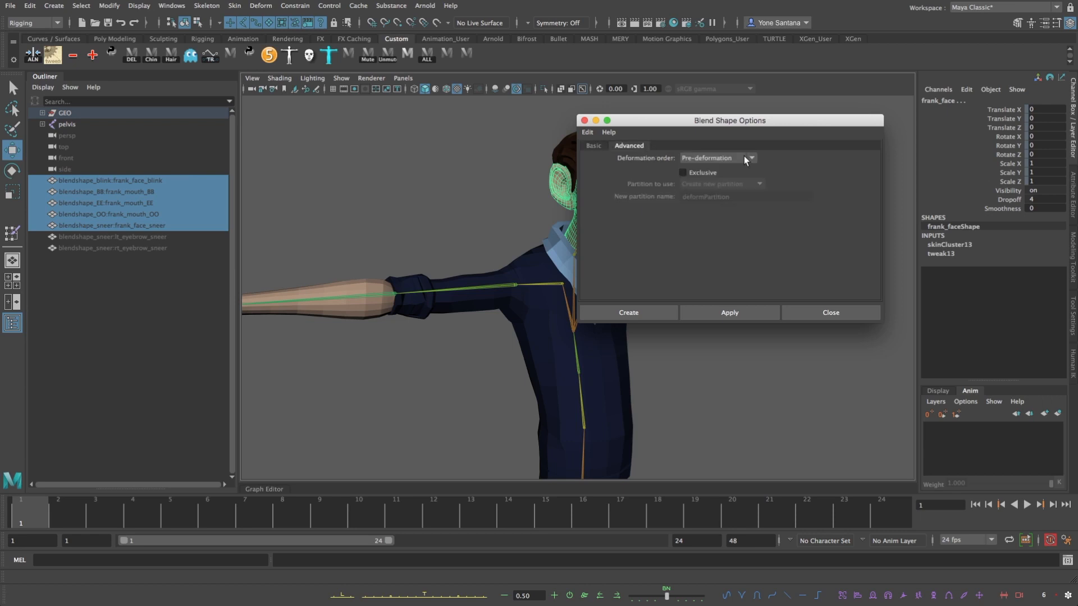
{"action": "left_click", "coordinate": [729, 158]}
{"action": "left_click", "coordinate": [719, 182]}
{"action": "left_click", "coordinate": [636, 312]}
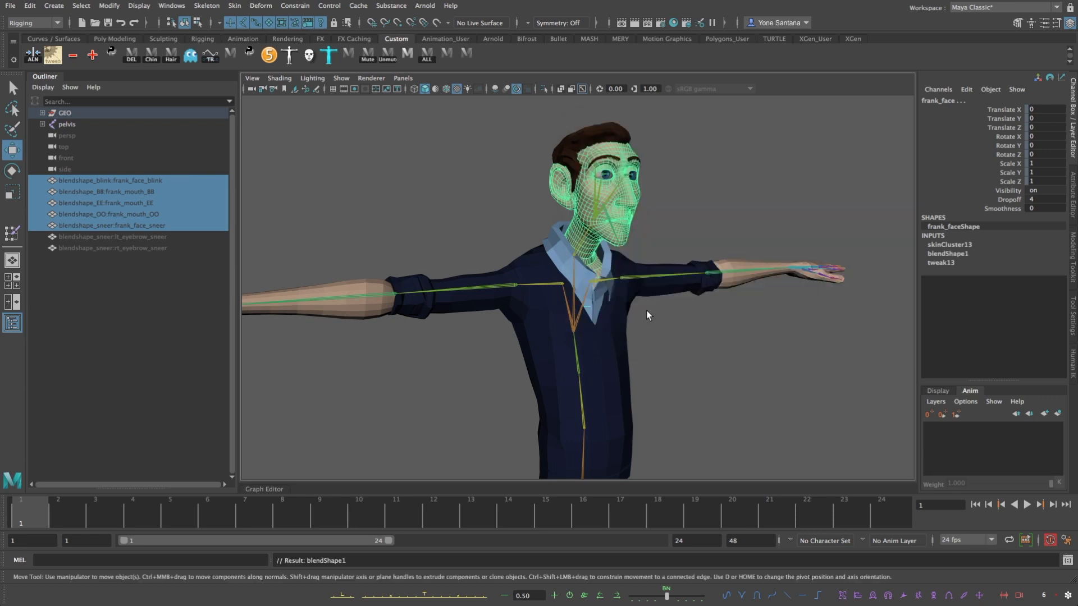
Open the blendShape1 node of frank_face in the Attribute Editor to show its target weights
{"action": "key", "text": "ctrl+a"}
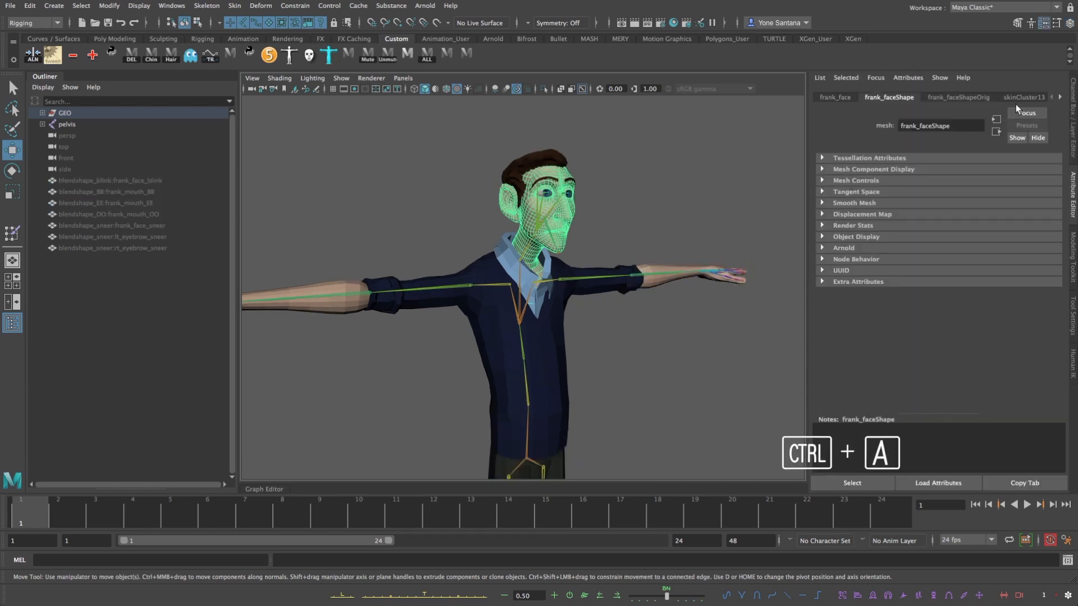
{"action": "left_click", "coordinate": [1058, 96]}
{"action": "left_click", "coordinate": [1058, 97]}
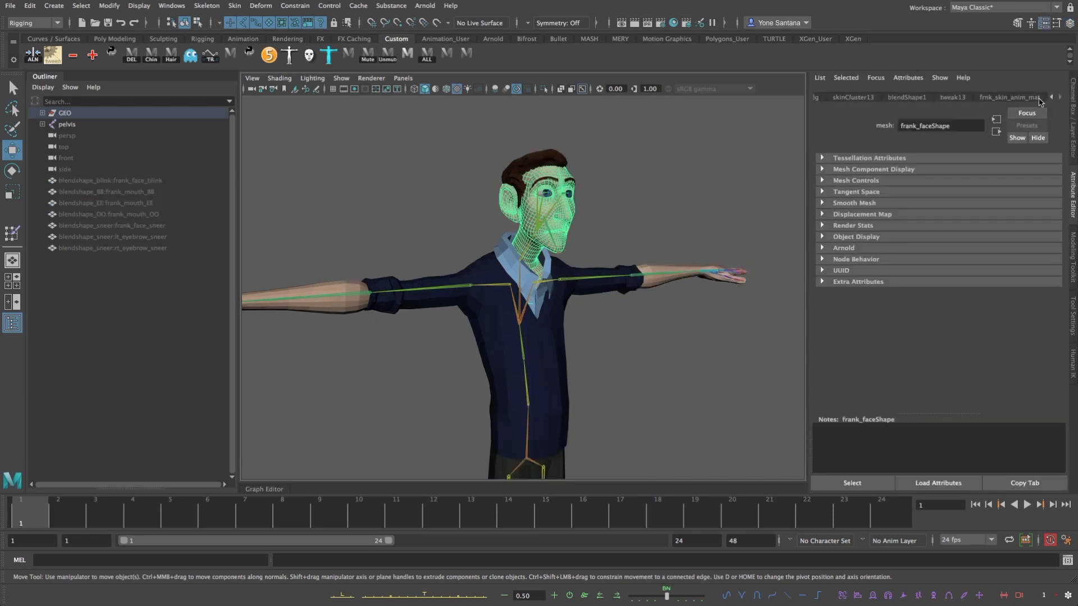
{"action": "left_click", "coordinate": [908, 99]}
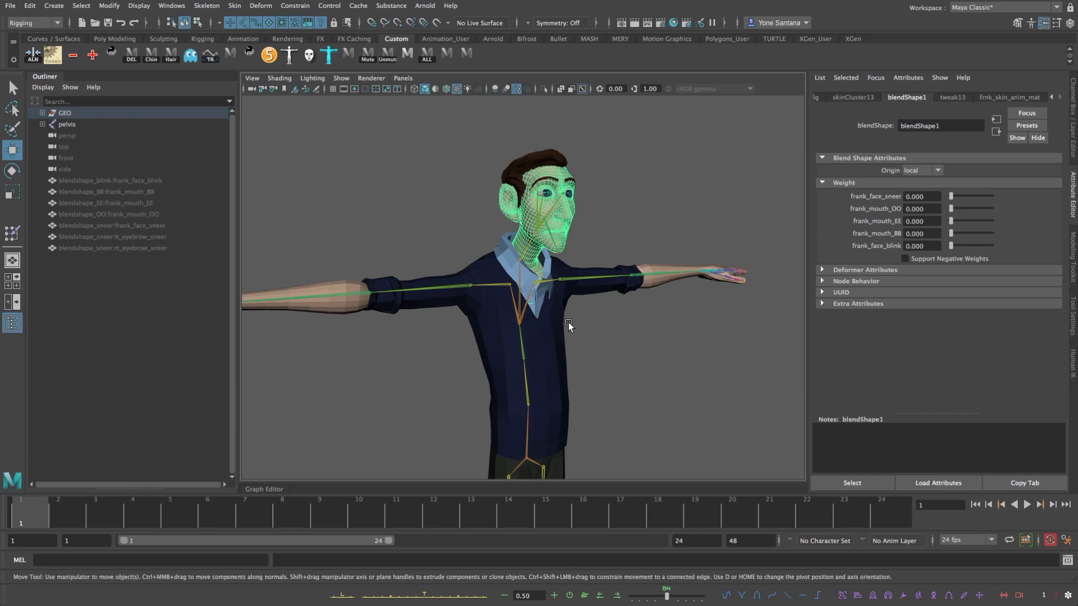
Open the Shape Editor and place it beside a closer view of the head
{"action": "left_click", "coordinate": [172, 6]}
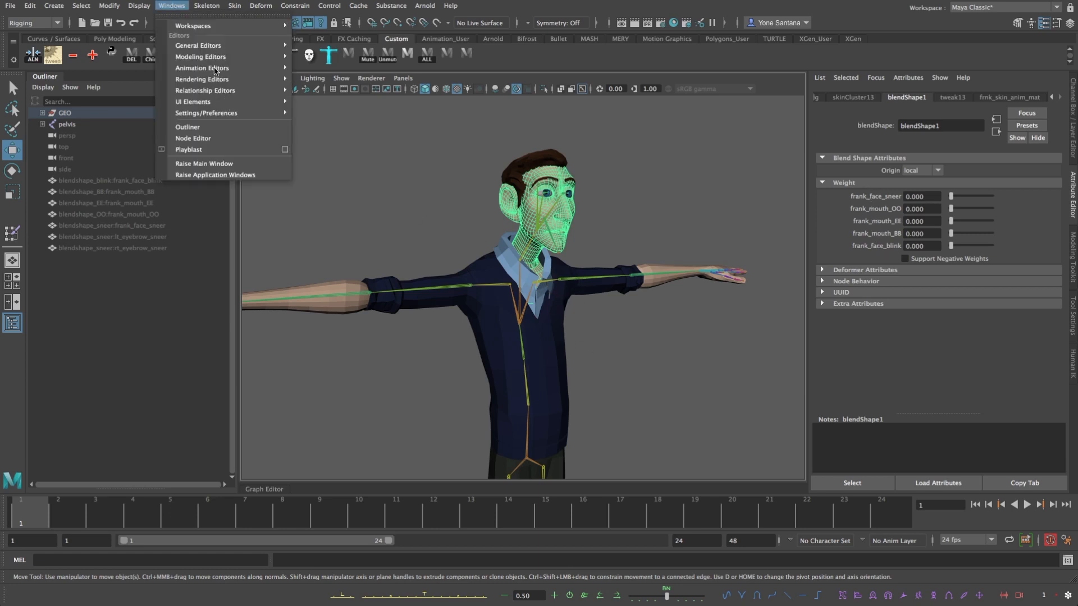
{"action": "mouse_move", "coordinate": [219, 73]}
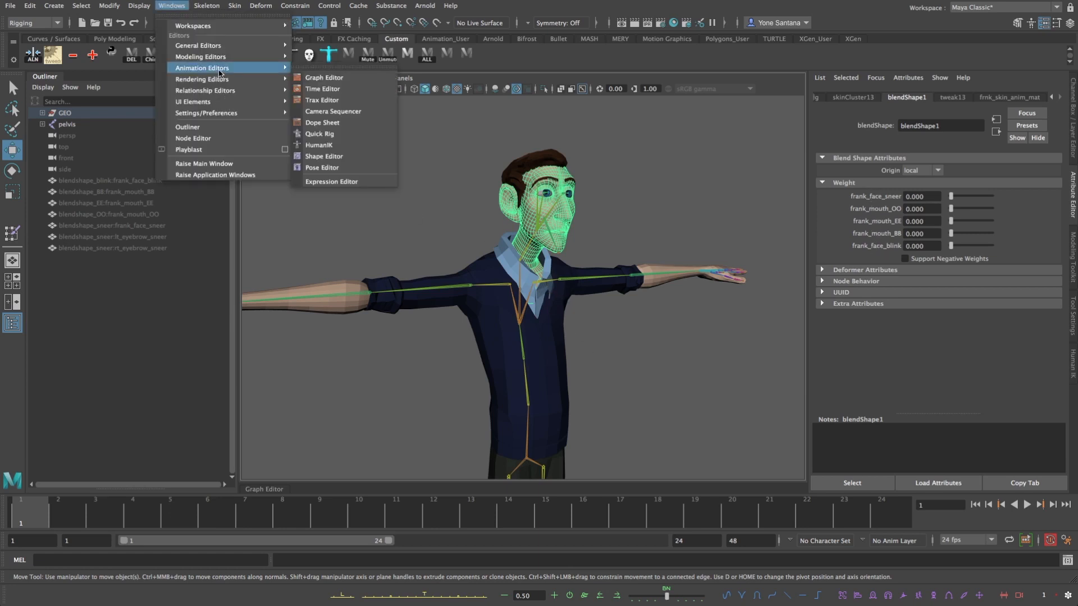
{"action": "left_click", "coordinate": [333, 158]}
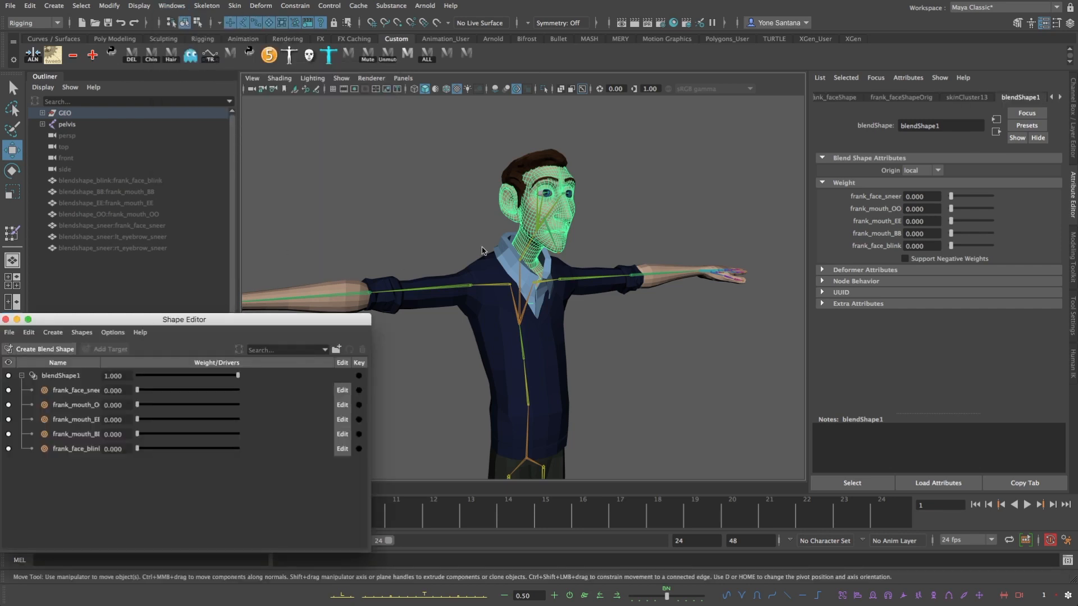
{"action": "mouse_move", "coordinate": [611, 245]}
{"action": "left_mouse_down", "text": "alt"}
{"action": "mouse_move", "coordinate": [585, 246]}
{"action": "mouse_move", "coordinate": [606, 254]}
{"action": "left_mouse_up", "text": "alt"}
{"action": "right_click_drag", "start_coordinate": [606, 254], "coordinate": [681, 284], "text": "alt"}
{"action": "left_click_drag", "start_coordinate": [628, 247], "coordinate": [590, 248], "text": "alt"}
{"action": "left_click_drag", "start_coordinate": [240, 315], "coordinate": [314, 124]}
Deselect the face, test the frank_face_blink weight and return it to 0, and set the frank_mouth_OO weight to 1
{"action": "left_click", "coordinate": [614, 207]}
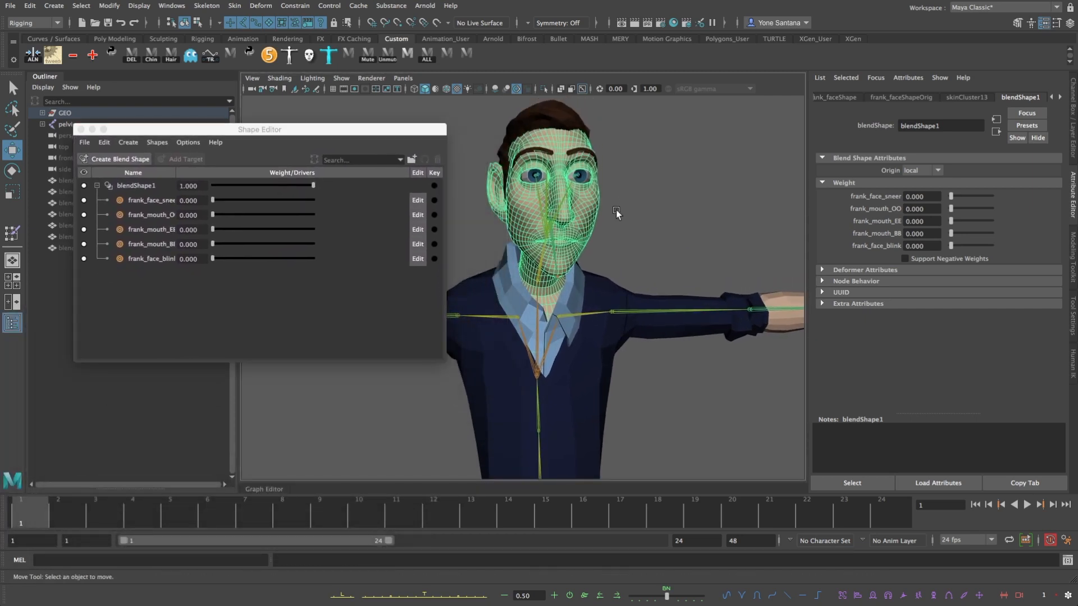
{"action": "left_click_drag", "start_coordinate": [615, 222], "coordinate": [608, 228], "text": "alt"}
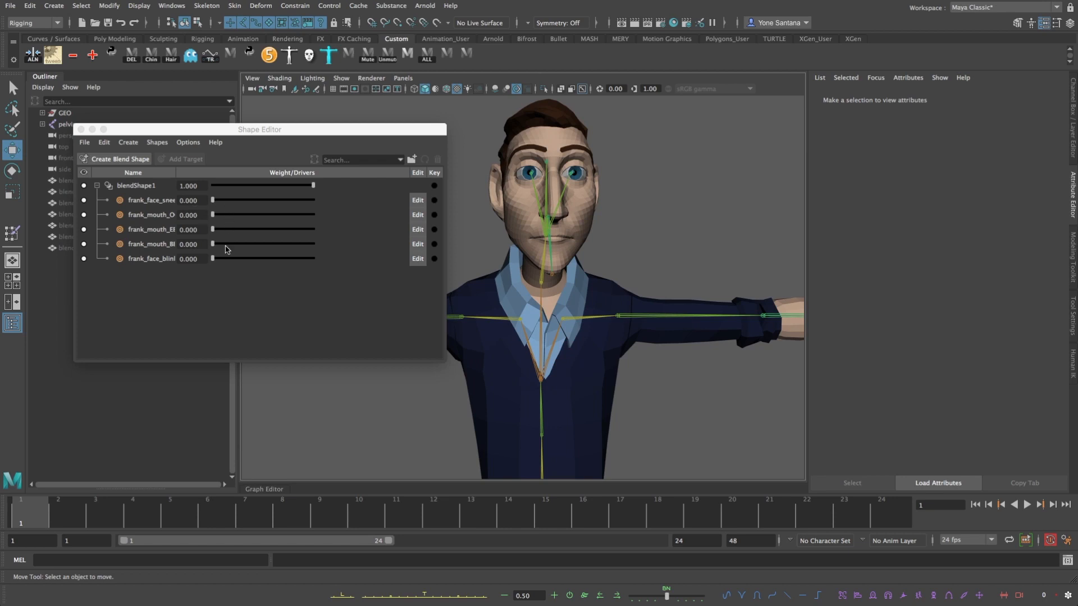
{"action": "left_click_drag", "start_coordinate": [216, 261], "coordinate": [153, 277]}
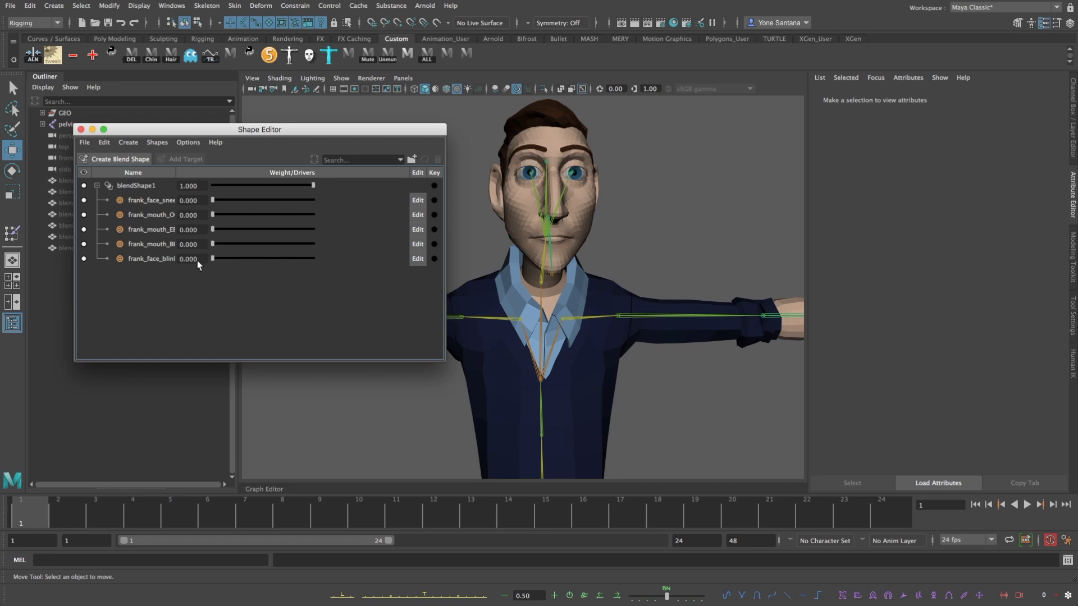
{"action": "left_click_drag", "start_coordinate": [216, 213], "coordinate": [313, 217]}
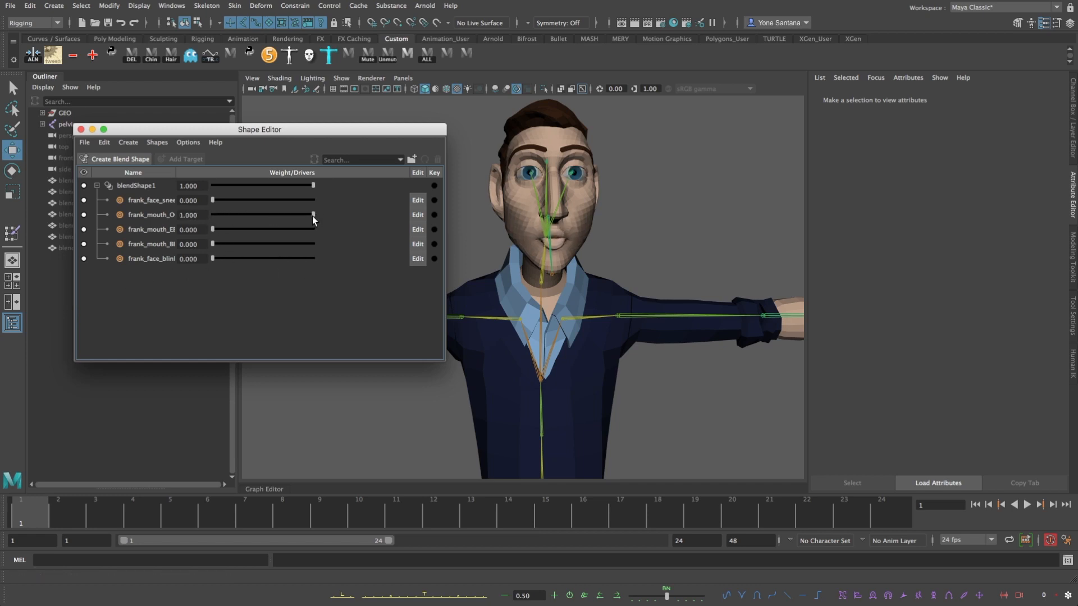
Rotate the jaw joint about Z to about -7.4 to open the mouth
{"action": "left_click", "coordinate": [550, 261]}
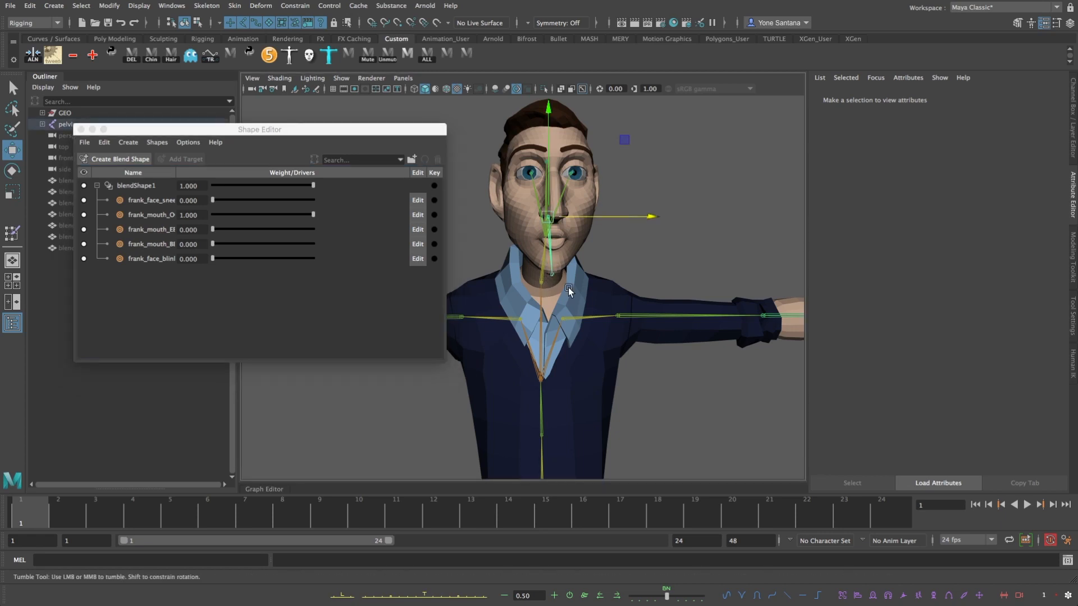
{"action": "left_click_drag", "start_coordinate": [568, 288], "coordinate": [601, 280], "text": "alt"}
{"action": "left_click", "coordinate": [599, 284]}
{"action": "key", "text": "e"}
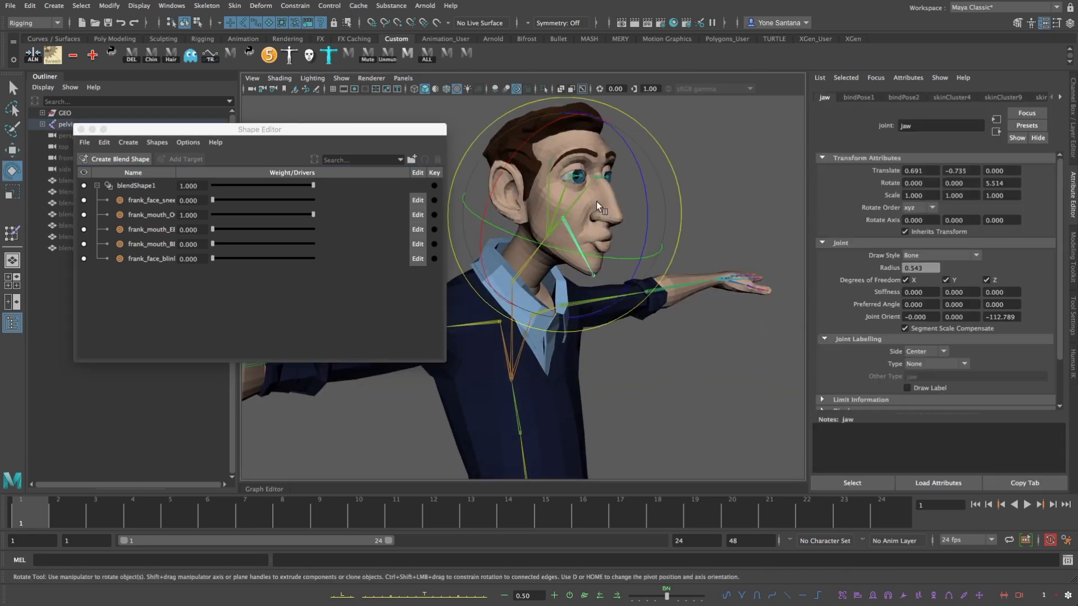
{"action": "left_click_drag", "start_coordinate": [636, 180], "coordinate": [558, 239]}
Reduce the frank_mouth_OO weight to about 0.72 and raise the frank_mouth_EE weight to about 0.58
{"action": "left_click_drag", "start_coordinate": [312, 214], "coordinate": [286, 219]}
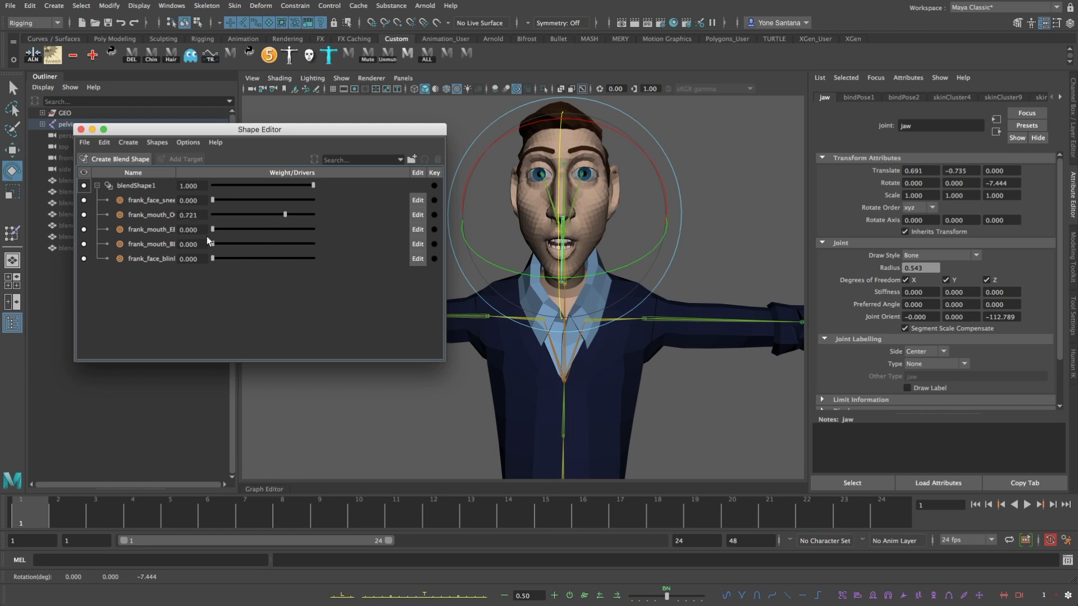
{"action": "left_click_drag", "start_coordinate": [213, 229], "coordinate": [272, 227]}
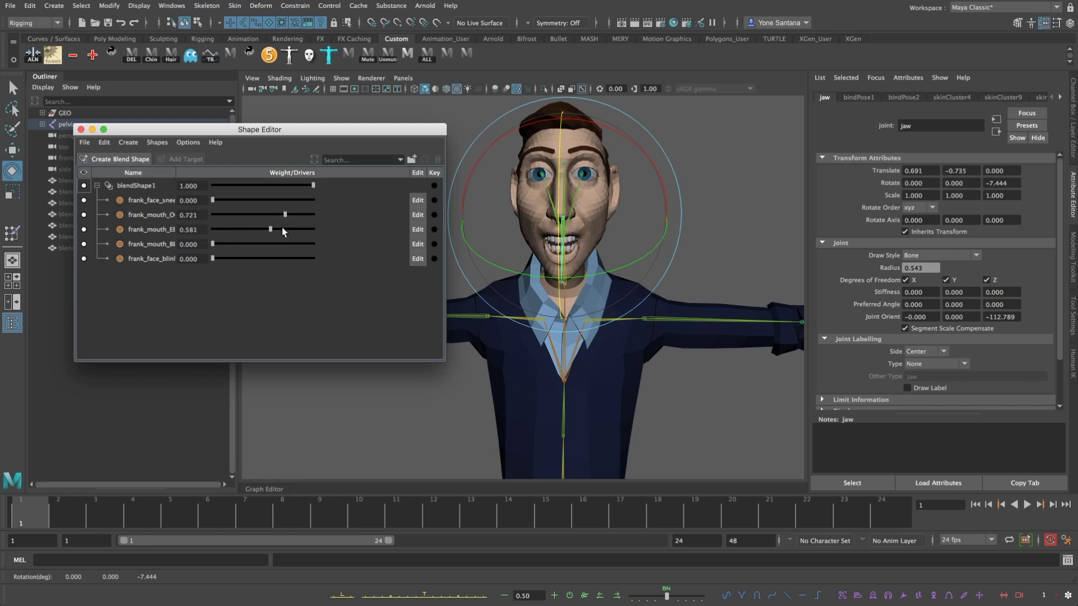
{"action": "mouse_move", "coordinate": [593, 271]}
{"action": "left_mouse_down", "text": "alt"}
{"action": "mouse_move", "coordinate": [683, 273]}
{"action": "mouse_move", "coordinate": [595, 271]}
{"action": "left_mouse_up", "text": "alt"}
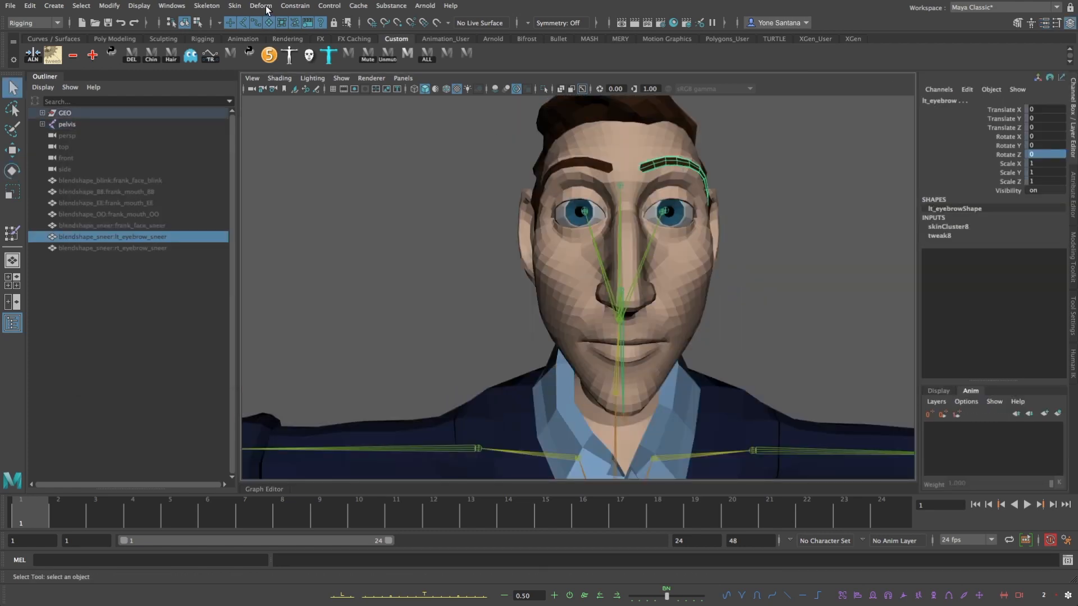
Create a blend shape on each eyebrow, using lt_eyebrow_sneer for the left and rt_eyebrow_sneer for the right
{"action": "left_click", "coordinate": [266, 7]}
{"action": "left_click", "coordinate": [303, 39]}
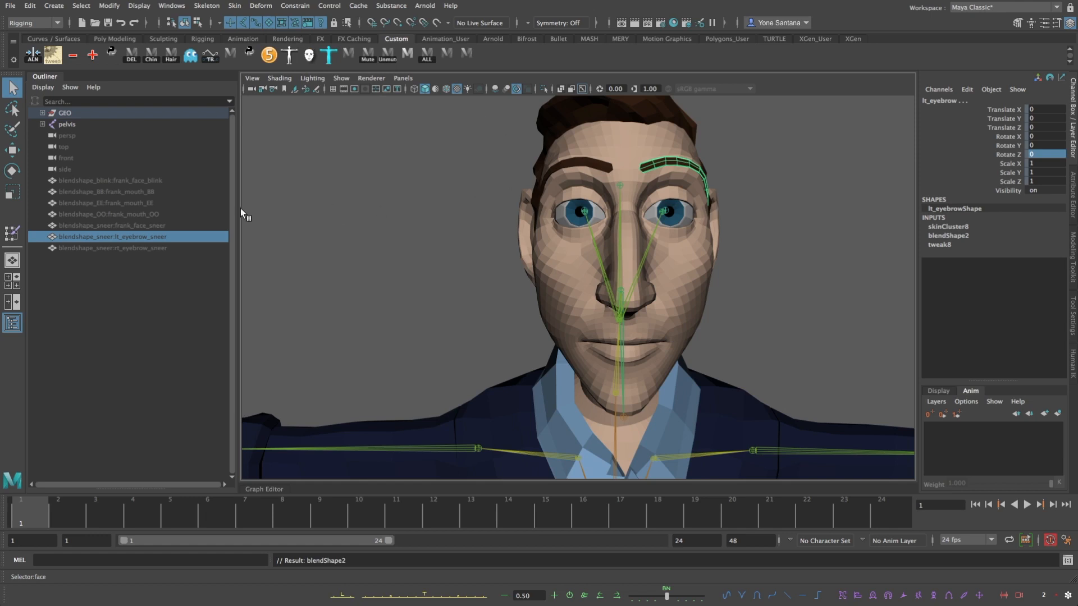
{"action": "left_click", "coordinate": [161, 248]}
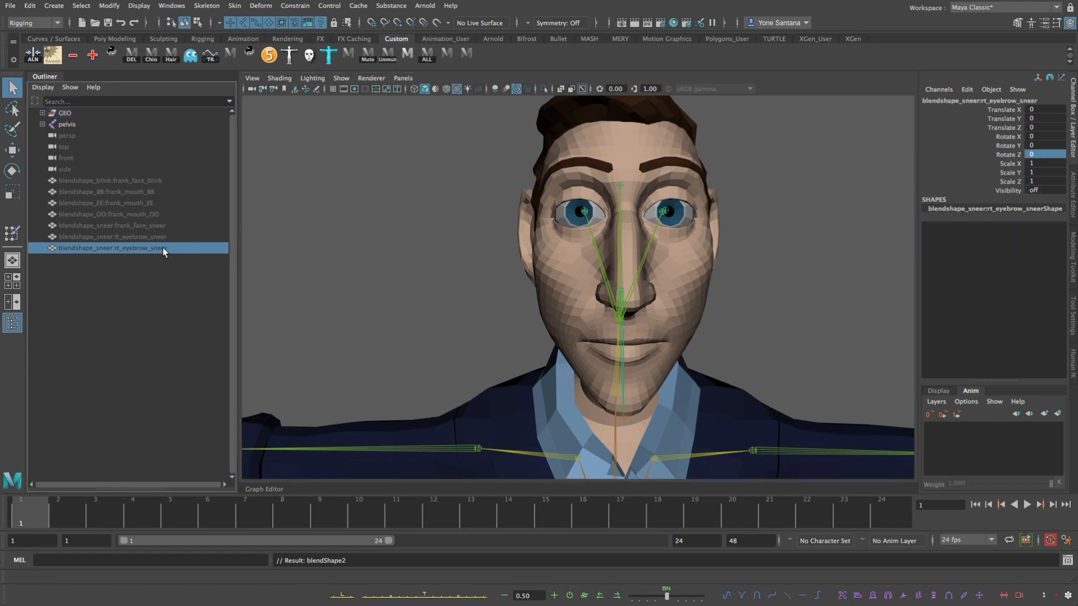
{"action": "left_click", "coordinate": [583, 164]}
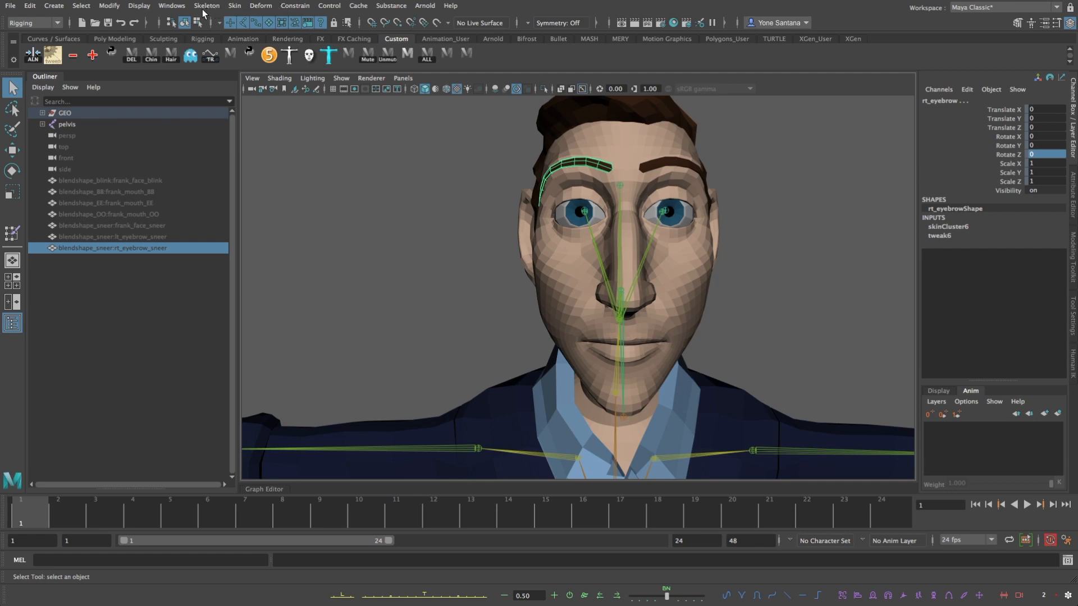
{"action": "left_click", "coordinate": [262, 7]}
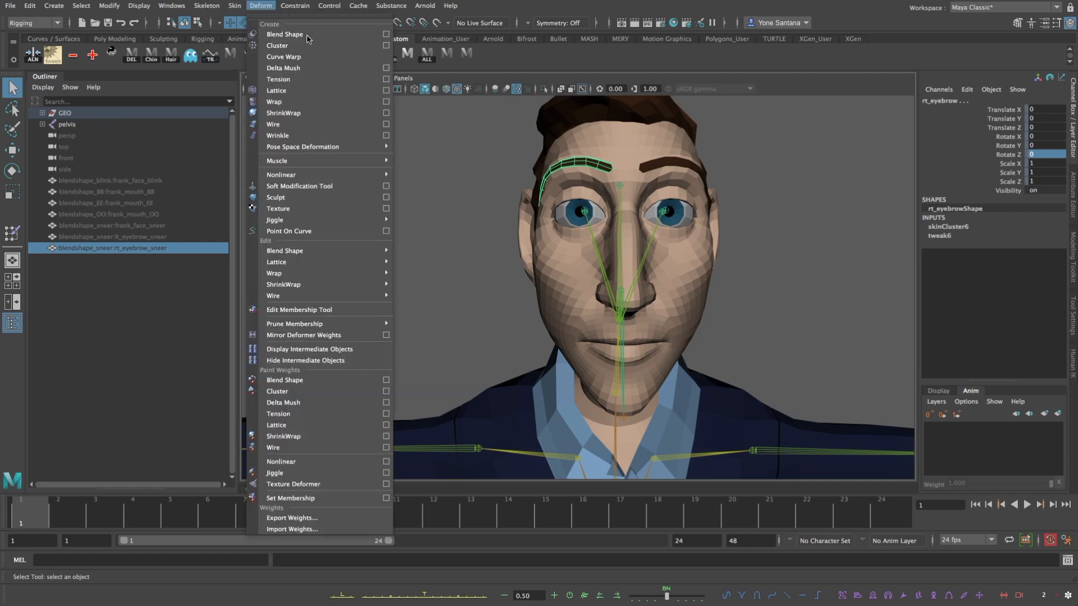
{"action": "left_click", "coordinate": [302, 35]}
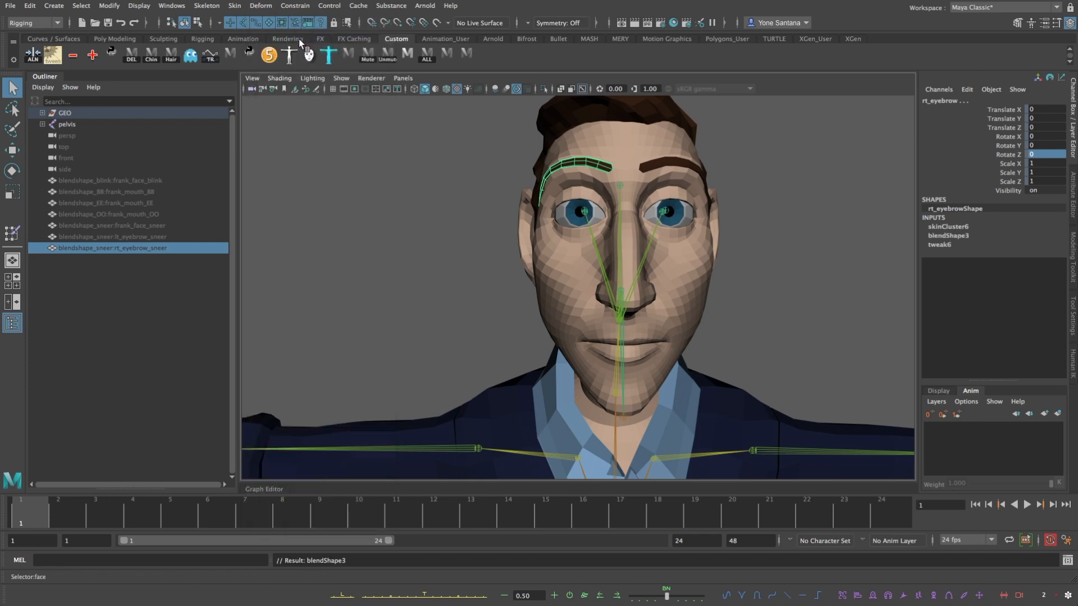
Reopen the Shape Editor and set the face sneer, left eyebrow sneer and right eyebrow sneer weights to 1
{"action": "left_click", "coordinate": [178, 7]}
{"action": "mouse_move", "coordinate": [224, 72]}
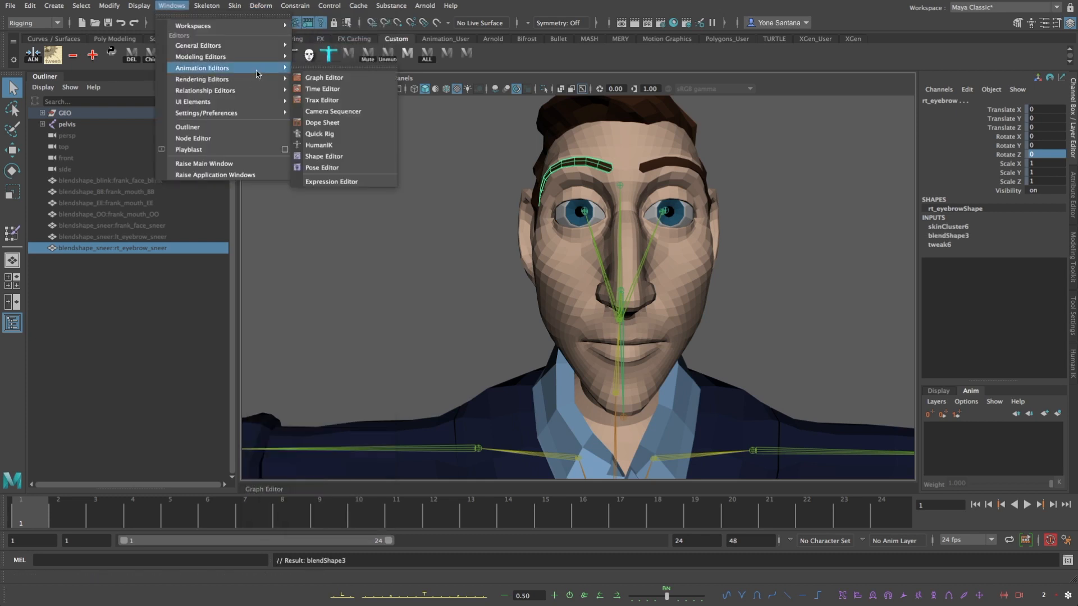
{"action": "left_click", "coordinate": [324, 159]}
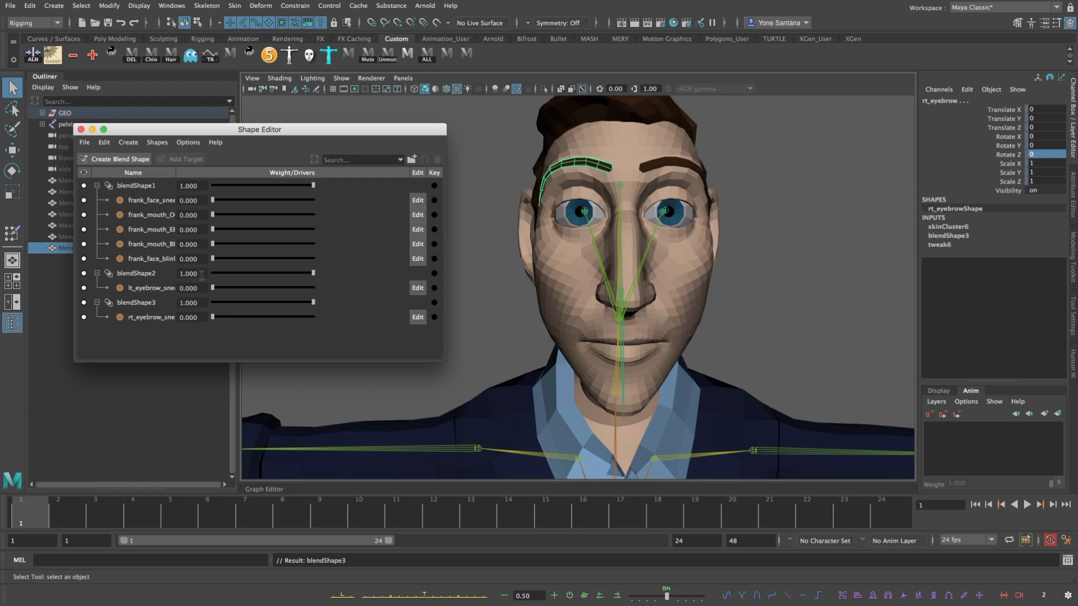
{"action": "mouse_move", "coordinate": [212, 258]}
{"action": "left_mouse_down"}
{"action": "mouse_move", "coordinate": [307, 257]}
{"action": "mouse_move", "coordinate": [213, 258]}
{"action": "left_mouse_up"}
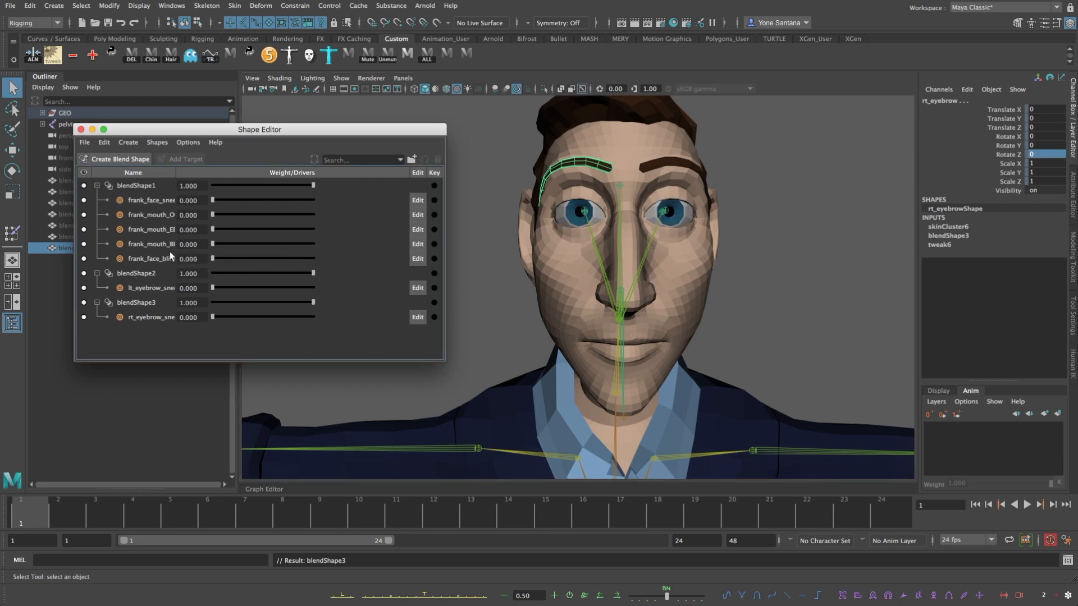
{"action": "left_click_drag", "start_coordinate": [212, 199], "coordinate": [350, 209]}
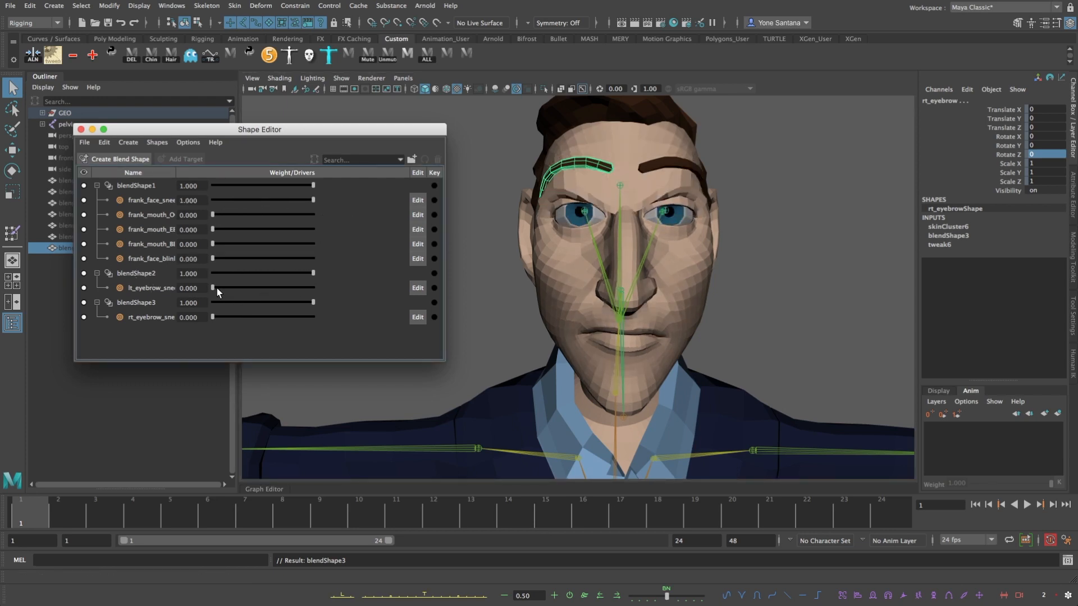
{"action": "left_click_drag", "start_coordinate": [216, 288], "coordinate": [325, 284]}
{"action": "left_click_drag", "start_coordinate": [262, 319], "coordinate": [370, 315]}
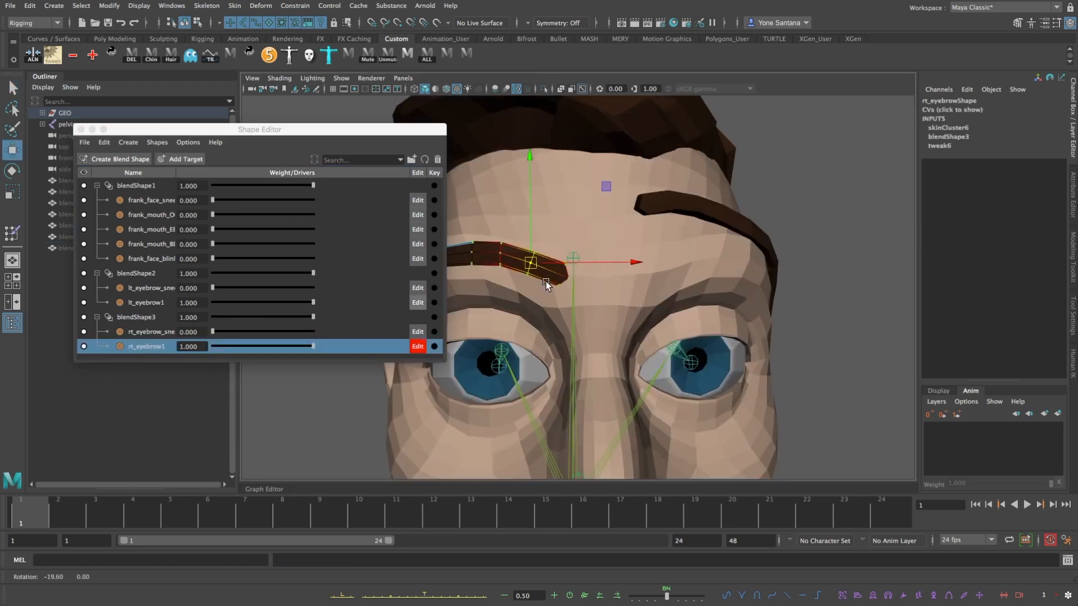
Raise the inner end of the right eyebrow on the rt_eyebrow1 target, moving its vertices with soft selection
{"action": "key", "text": "e"}
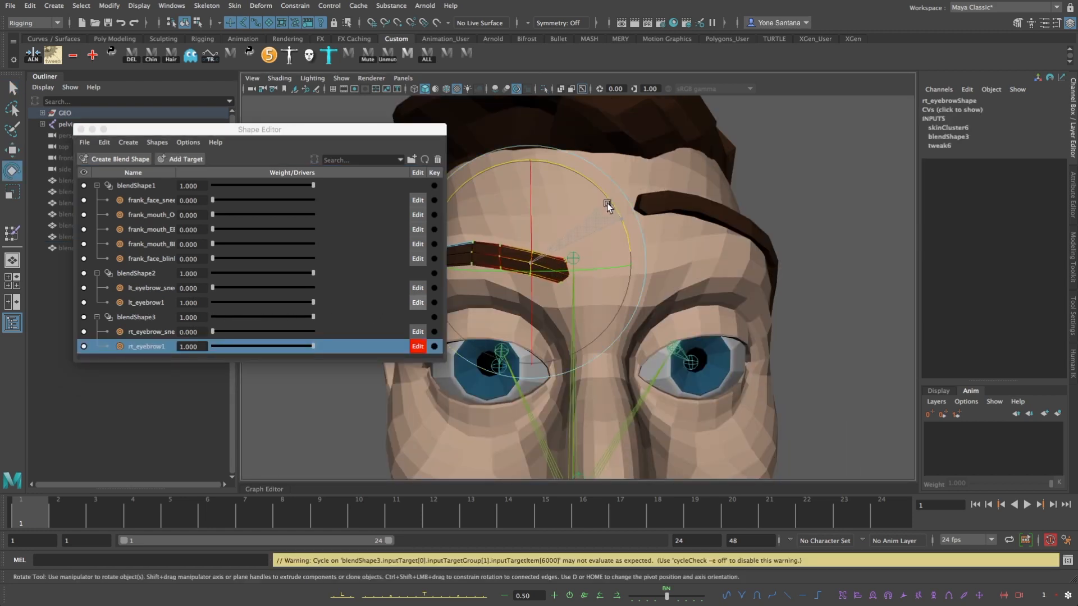
{"action": "key", "text": "w"}
{"action": "left_click", "coordinate": [567, 276]}
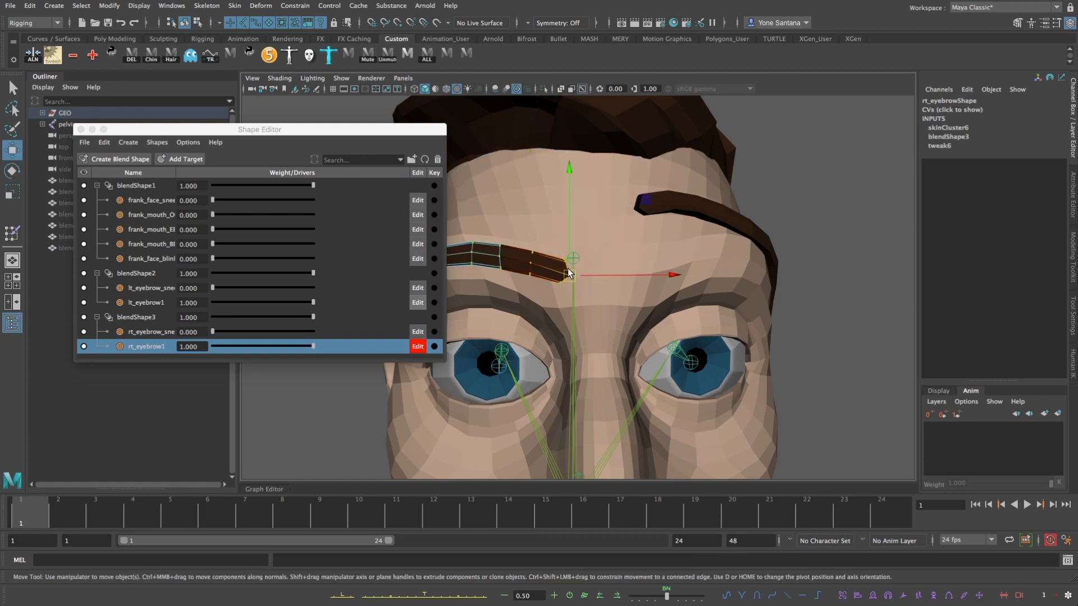
{"action": "mouse_move", "coordinate": [564, 271]}
{"action": "left_mouse_down"}
{"action": "mouse_move", "coordinate": [565, 261]}
{"action": "mouse_move", "coordinate": [574, 274]}
{"action": "mouse_move", "coordinate": [629, 280]}
{"action": "mouse_move", "coordinate": [564, 265]}
{"action": "left_mouse_up"}
{"action": "key", "text": "b"}
{"action": "middle_click_drag", "start_coordinate": [564, 264], "coordinate": [606, 291], "text": "alt"}
{"action": "left_click_drag", "start_coordinate": [601, 280], "coordinate": [583, 218]}
Adjust the remaining right eyebrow vertices from several angles so the raised brow follows the forehead
{"action": "left_click_drag", "start_coordinate": [571, 271], "coordinate": [661, 281], "text": "alt"}
{"action": "left_click_drag", "start_coordinate": [598, 223], "coordinate": [580, 224]}
{"action": "left_click_drag", "start_coordinate": [527, 283], "coordinate": [477, 258], "text": "alt"}
{"action": "left_click", "coordinate": [515, 276]}
{"action": "left_click_drag", "start_coordinate": [540, 226], "coordinate": [539, 217]}
{"action": "left_click_drag", "start_coordinate": [513, 257], "coordinate": [576, 242], "text": "alt"}
{"action": "left_click", "coordinate": [592, 231]}
{"action": "left_click_drag", "start_coordinate": [553, 319], "coordinate": [571, 290], "text": "alt"}
{"action": "left_click", "coordinate": [569, 303]}
{"action": "left_click_drag", "start_coordinate": [665, 304], "coordinate": [516, 314], "text": "alt"}
{"action": "left_click_drag", "start_coordinate": [594, 306], "coordinate": [587, 258], "text": "alt"}
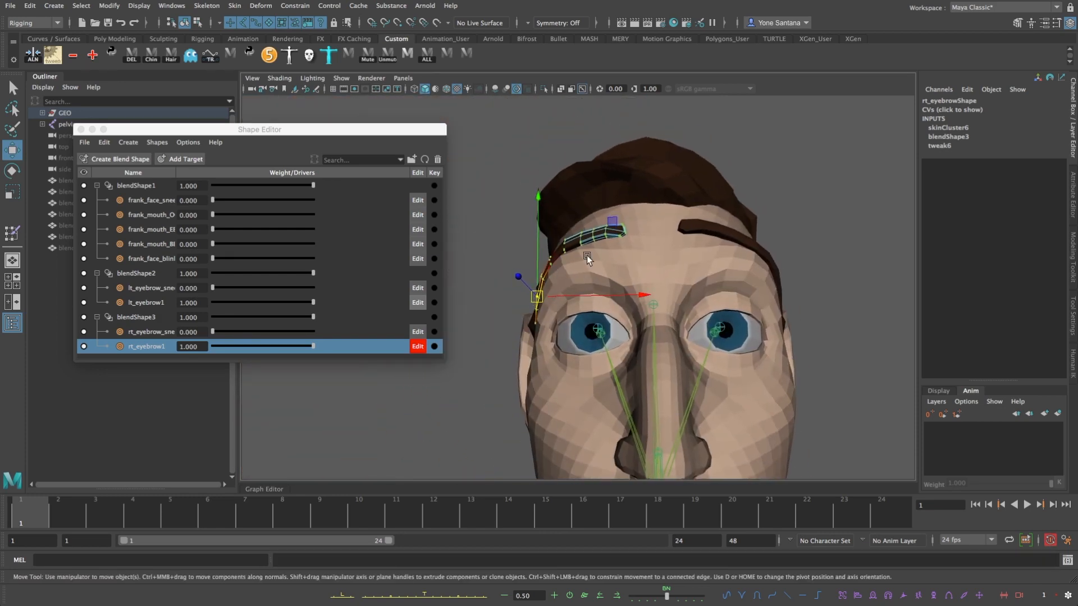
Stop editing the rt_eyebrow1 target and return the lt_eyebrow1 and rt_eyebrow1 weights to 0
{"action": "left_click", "coordinate": [420, 347]}
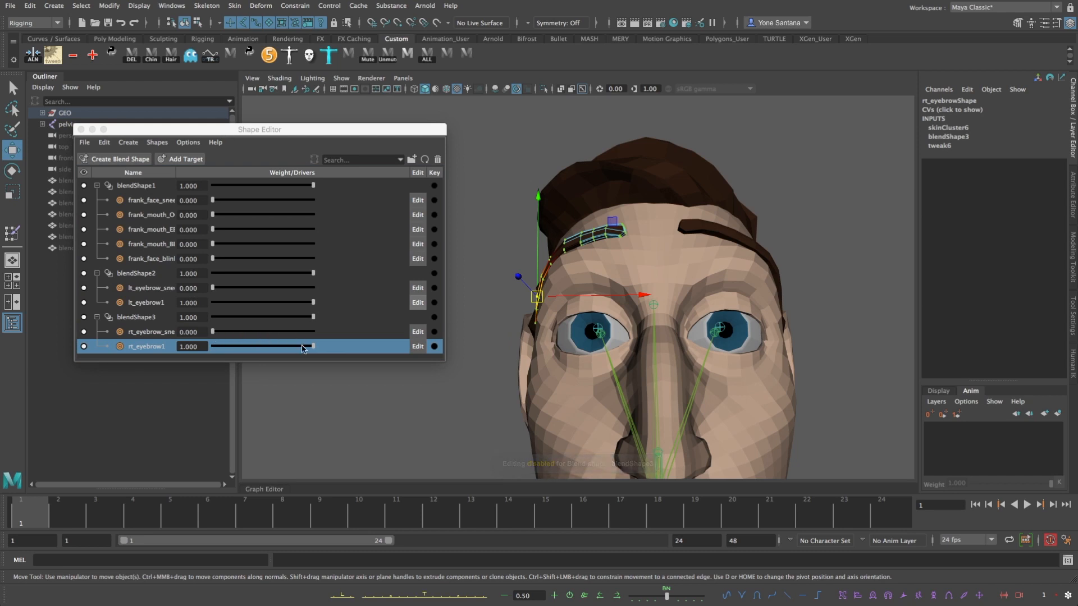
{"action": "left_click_drag", "start_coordinate": [312, 347], "coordinate": [394, 347]}
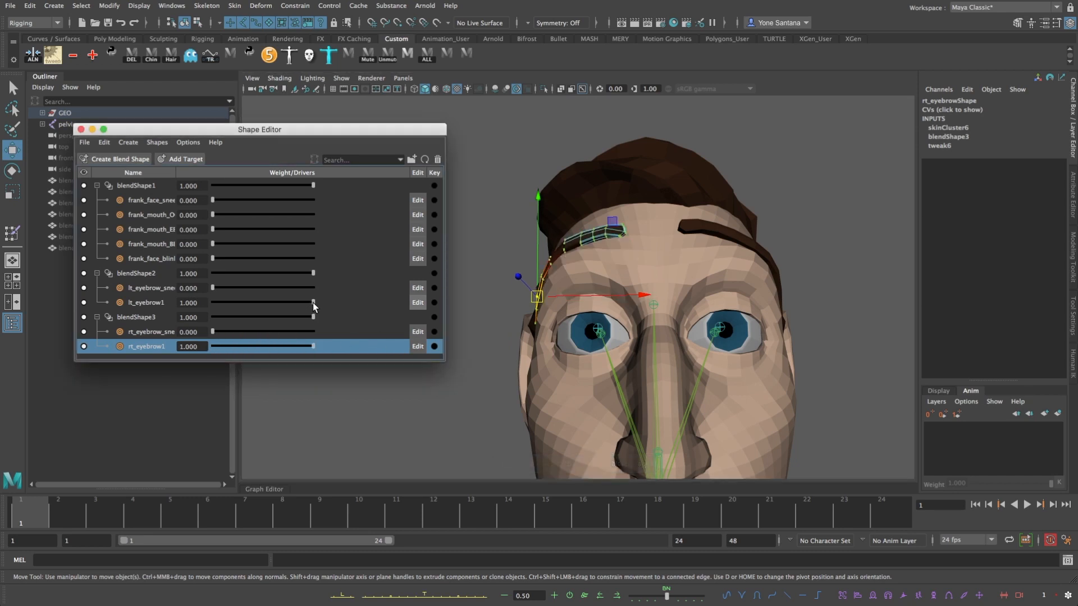
{"action": "left_click_drag", "start_coordinate": [313, 302], "coordinate": [170, 311]}
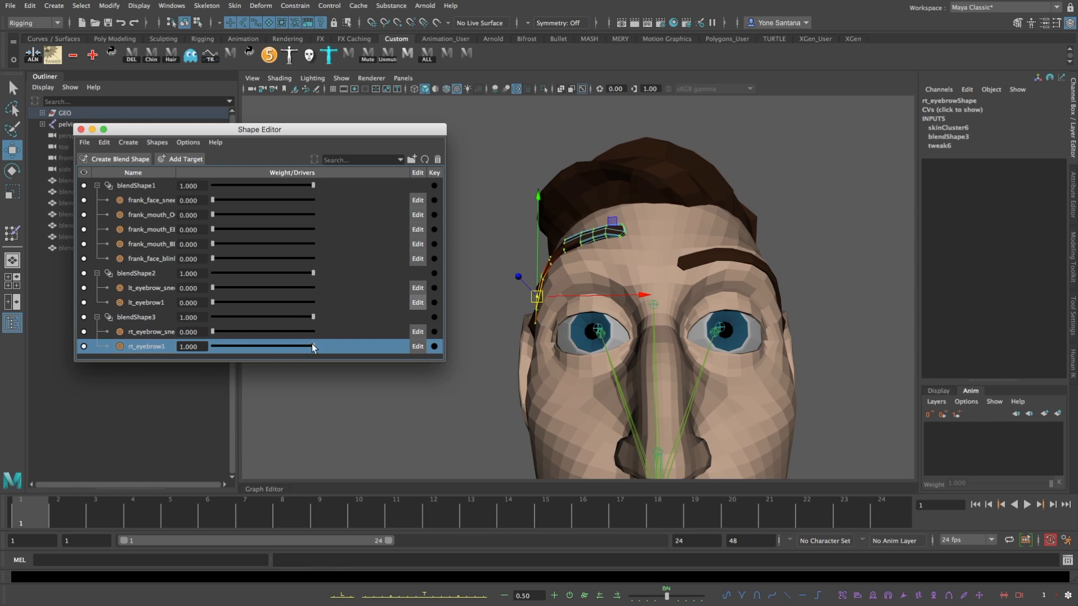
{"action": "left_click_drag", "start_coordinate": [312, 345], "coordinate": [145, 345]}
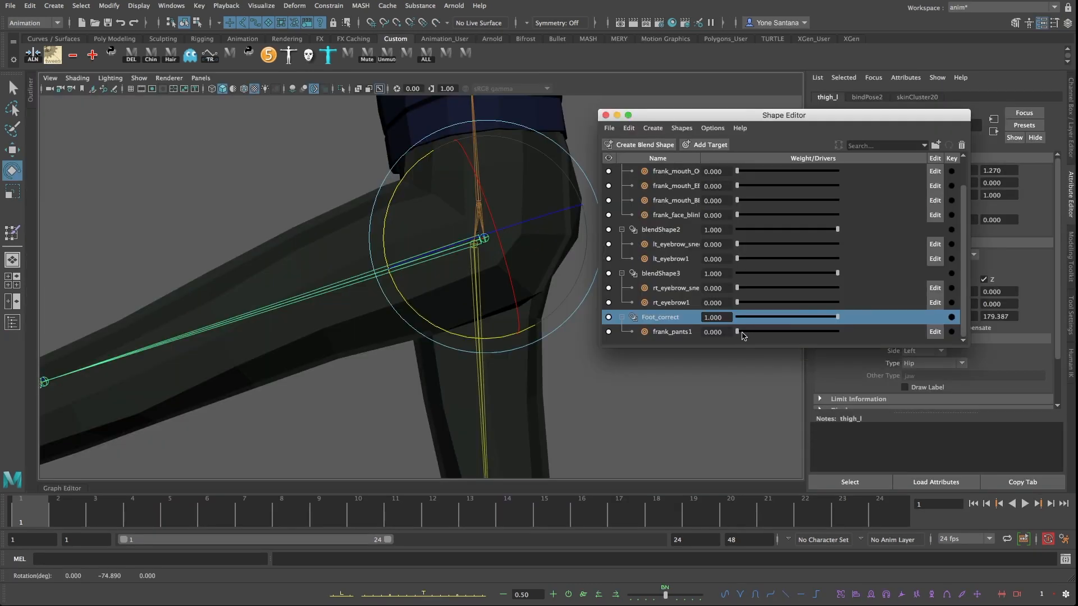
Set the frank_pants1 weight under Foot_correct to about 0.73 and deselect the thigh joint
{"action": "left_click_drag", "start_coordinate": [738, 329], "coordinate": [814, 334]}
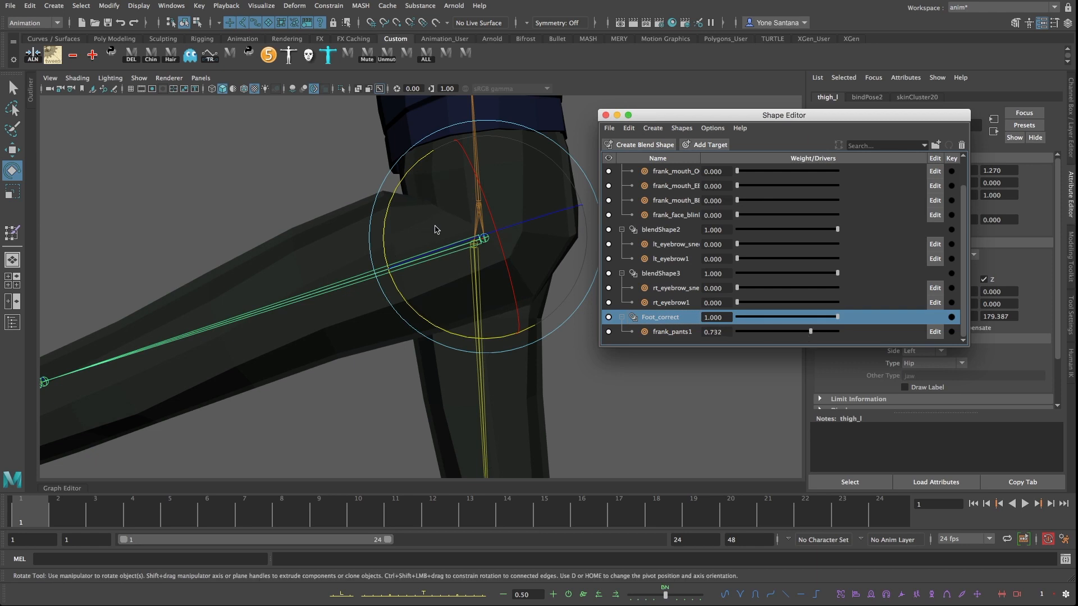
{"action": "left_click", "coordinate": [353, 195]}
{"action": "key", "text": "q"}
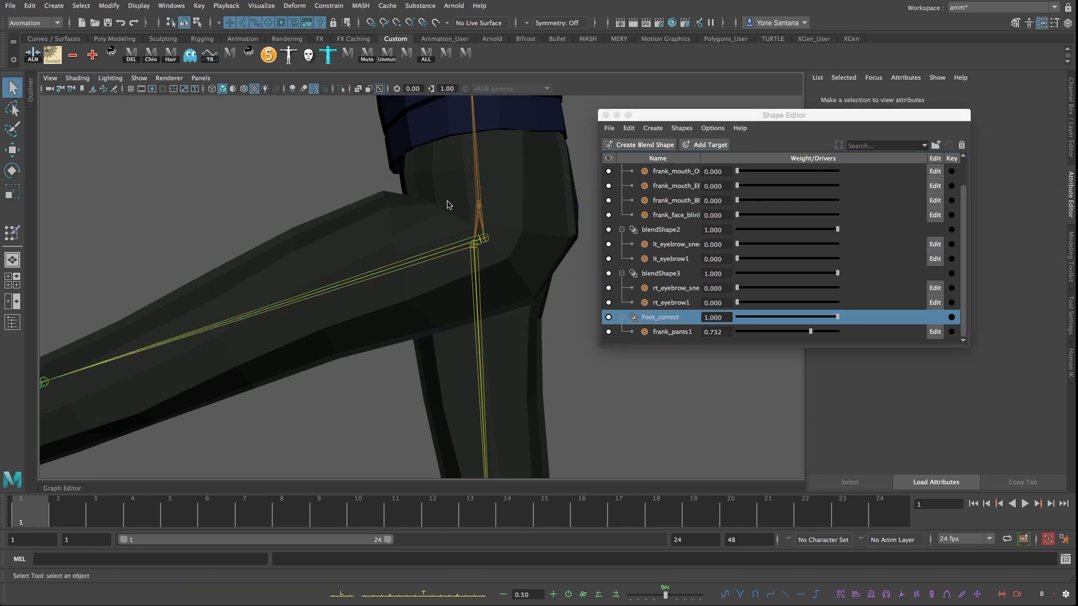
Select the left thigh joint and examine the corrected trouser deformation at the bent hip up close from several angles
{"action": "mouse_move", "coordinate": [438, 231]}
{"action": "left_mouse_down", "text": "alt"}
{"action": "mouse_move", "coordinate": [494, 240]}
{"action": "mouse_move", "coordinate": [432, 237]}
{"action": "mouse_move", "coordinate": [433, 206]}
{"action": "mouse_move", "coordinate": [490, 238]}
{"action": "mouse_move", "coordinate": [431, 244]}
{"action": "left_mouse_up", "text": "alt"}
{"action": "left_click", "coordinate": [446, 231]}
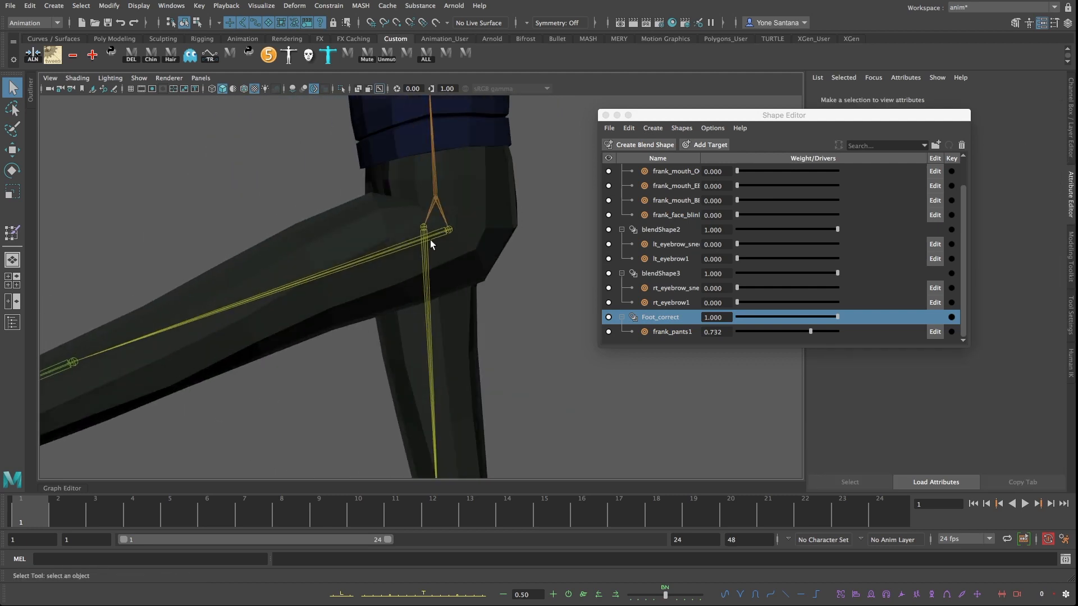
{"action": "left_click", "coordinate": [446, 235]}
{"action": "key", "text": "f"}
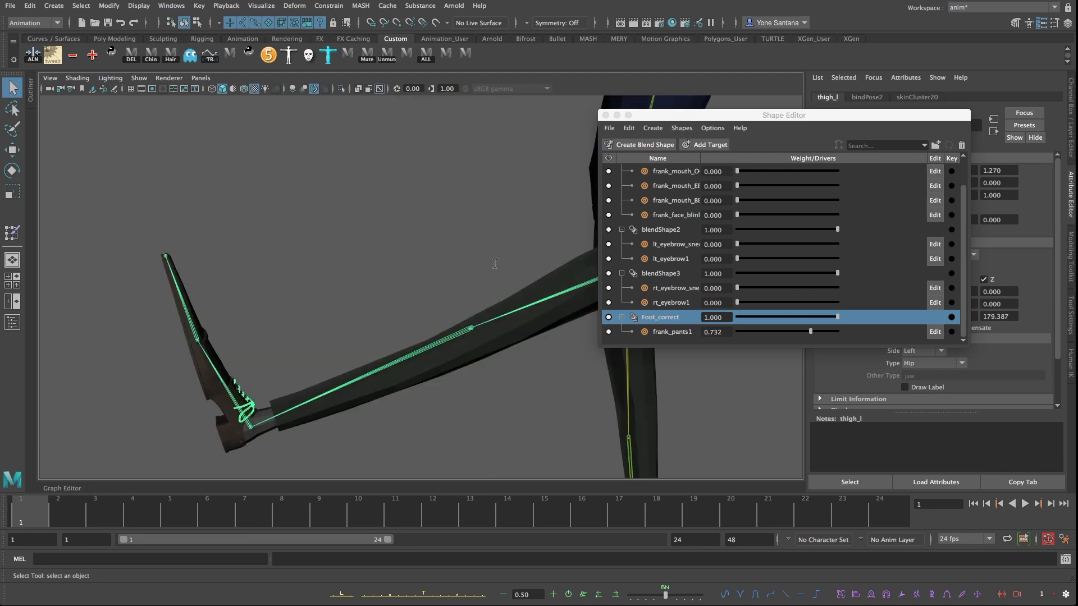
{"action": "middle_click_drag", "start_coordinate": [529, 272], "coordinate": [309, 284], "text": "alt"}
{"action": "left_click_drag", "start_coordinate": [322, 286], "coordinate": [327, 260], "text": "alt"}
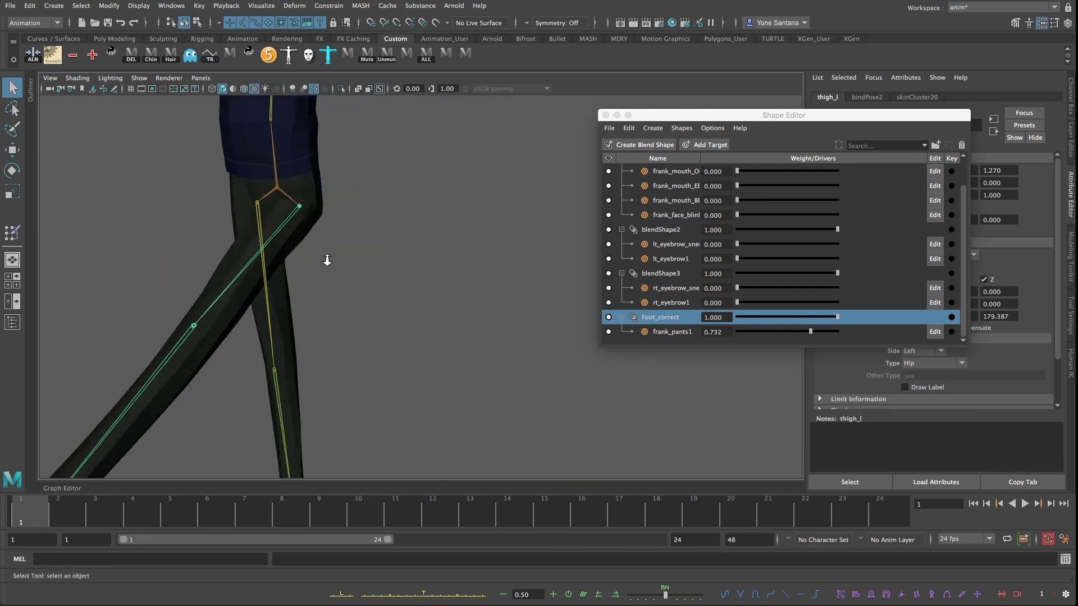
{"action": "scroll", "coordinate": [327, 260], "scroll_direction": "up", "scroll_amount": 5}
{"action": "middle_click_drag", "start_coordinate": [307, 243], "coordinate": [481, 346], "text": "alt"}
{"action": "scroll", "coordinate": [433, 303], "scroll_direction": "up", "scroll_amount": 4}
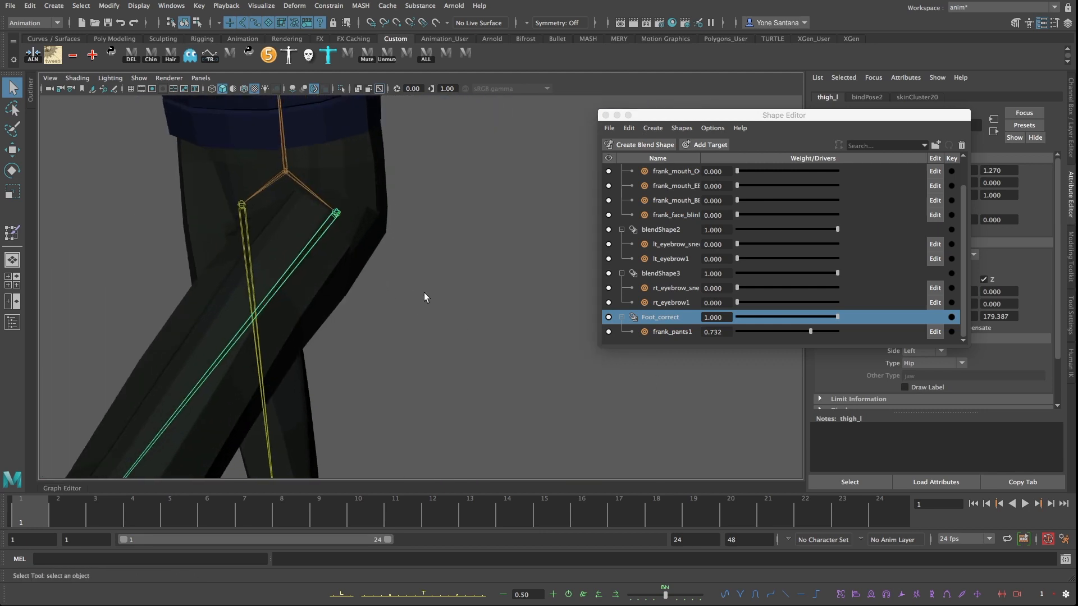
{"action": "scroll", "coordinate": [418, 289], "scroll_direction": "up", "scroll_amount": 3}
{"action": "left_click_drag", "start_coordinate": [411, 282], "coordinate": [450, 286], "text": "alt"}
{"action": "middle_click_drag", "start_coordinate": [450, 286], "coordinate": [333, 272], "text": "alt"}
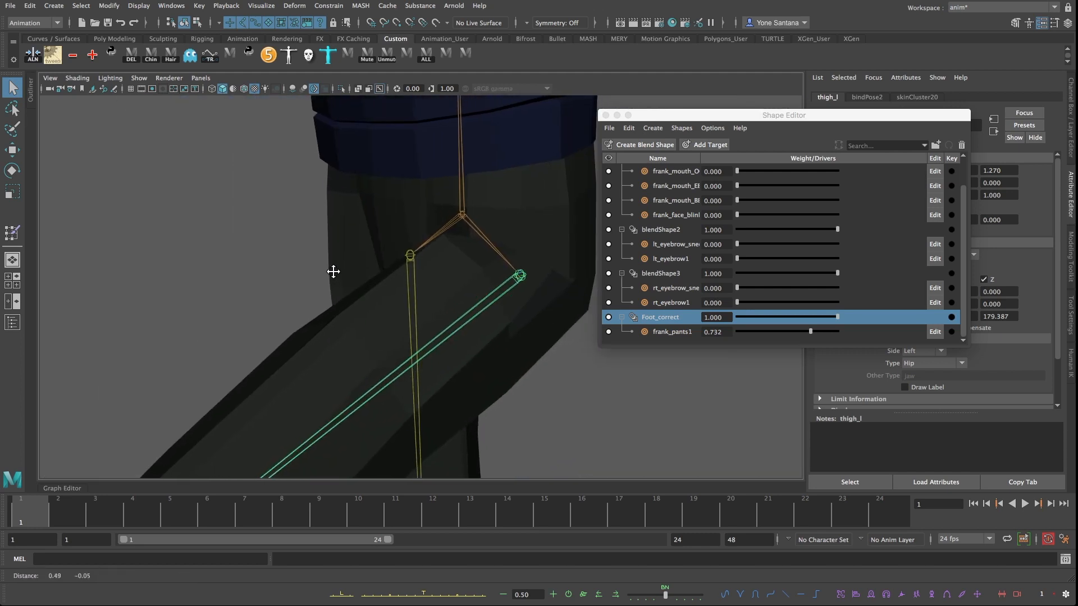
{"action": "scroll", "coordinate": [352, 303], "scroll_direction": "up", "scroll_amount": 4}
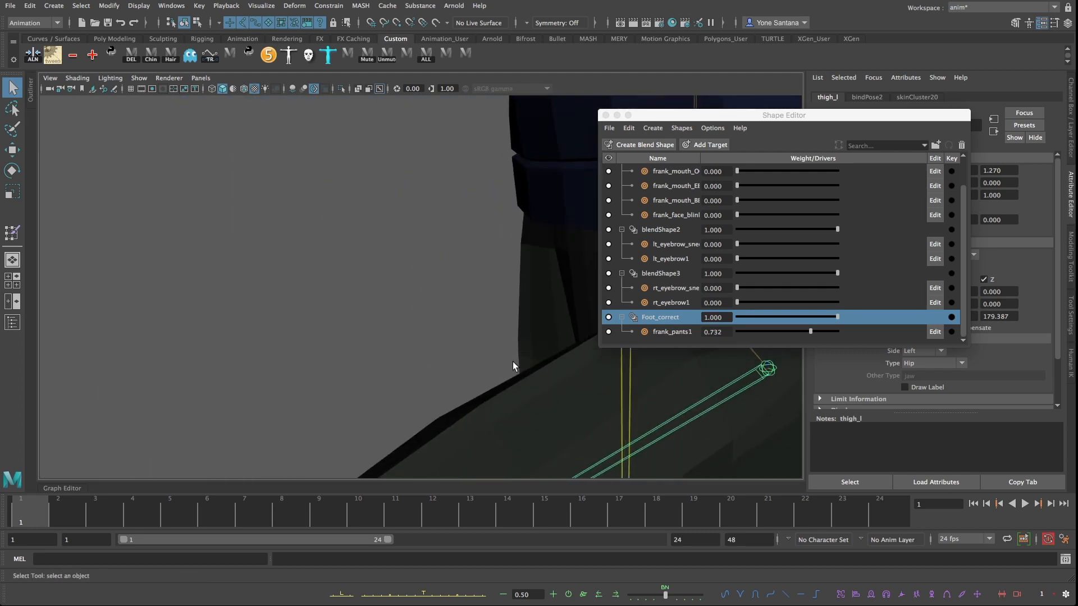
{"action": "left_click_drag", "start_coordinate": [567, 360], "coordinate": [380, 344], "text": "alt"}
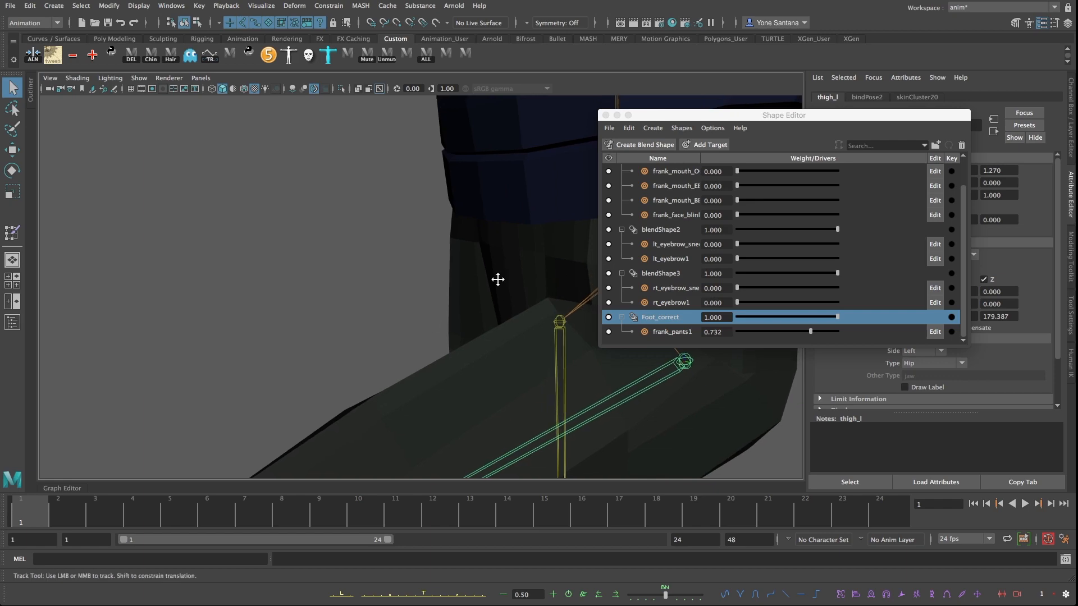
{"action": "scroll", "coordinate": [399, 302], "scroll_direction": "down", "scroll_amount": 2}
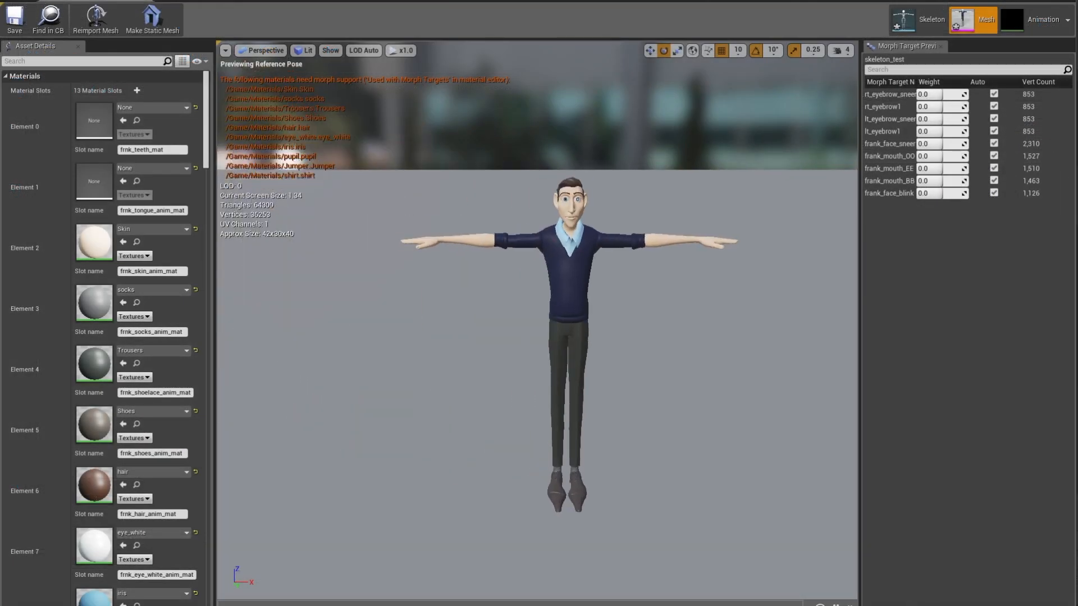
In Unreal Editor, view Frank's skeletal mesh closer and check the imported morph targets, selecting the face sneer entry
{"action": "right_click_drag", "start_coordinate": [554, 241], "coordinate": [645, 241], "text": "alt"}
{"action": "right_click_drag", "start_coordinate": [590, 159], "coordinate": [591, 159], "text": "alt"}
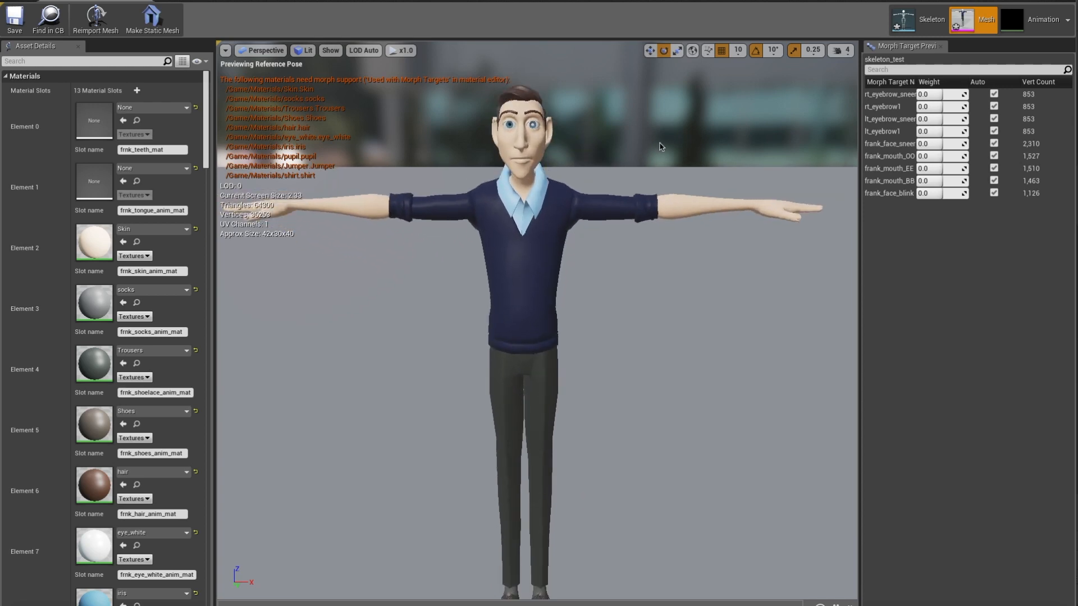
{"action": "left_click", "coordinate": [890, 94]}
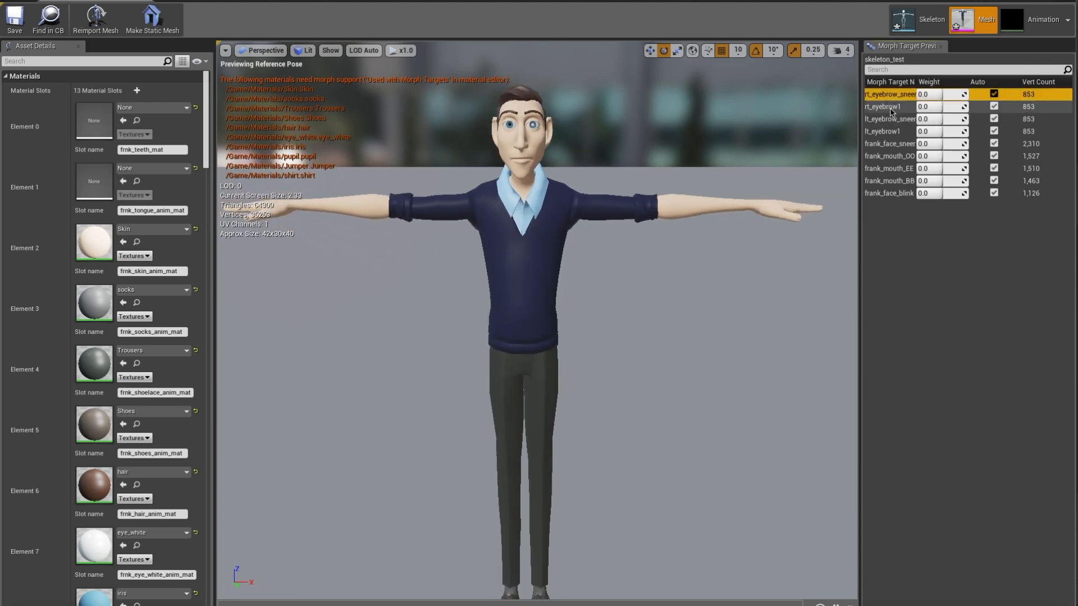
{"action": "left_click", "coordinate": [893, 108]}
{"action": "left_click", "coordinate": [888, 145]}
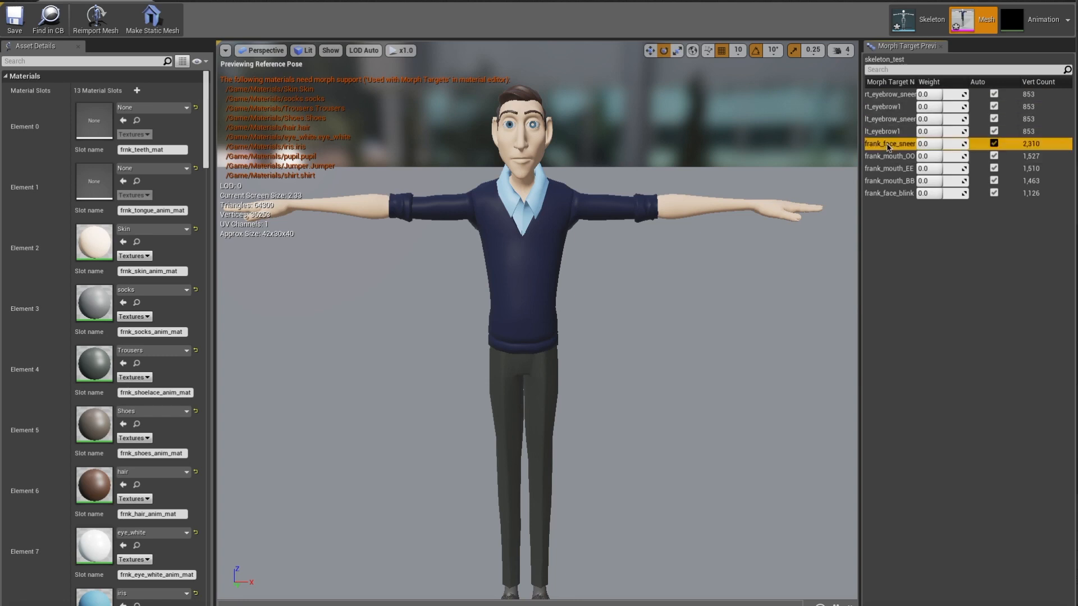
Set the frank_face_blink morph target weight to about 0.96 and save the skeletal mesh
{"action": "left_click", "coordinate": [891, 193]}
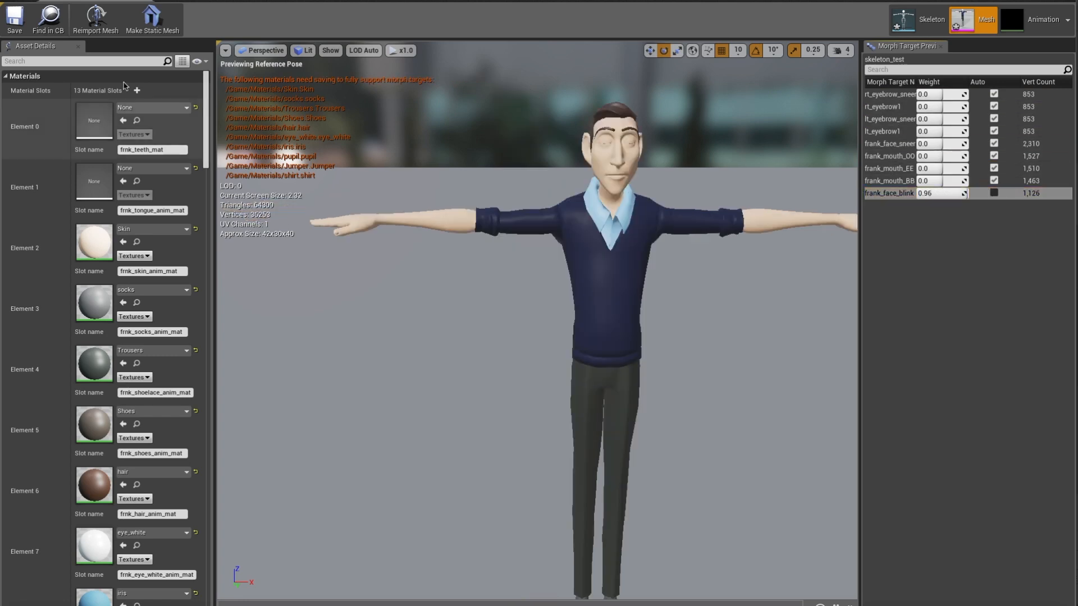
{"action": "left_click", "coordinate": [16, 25]}
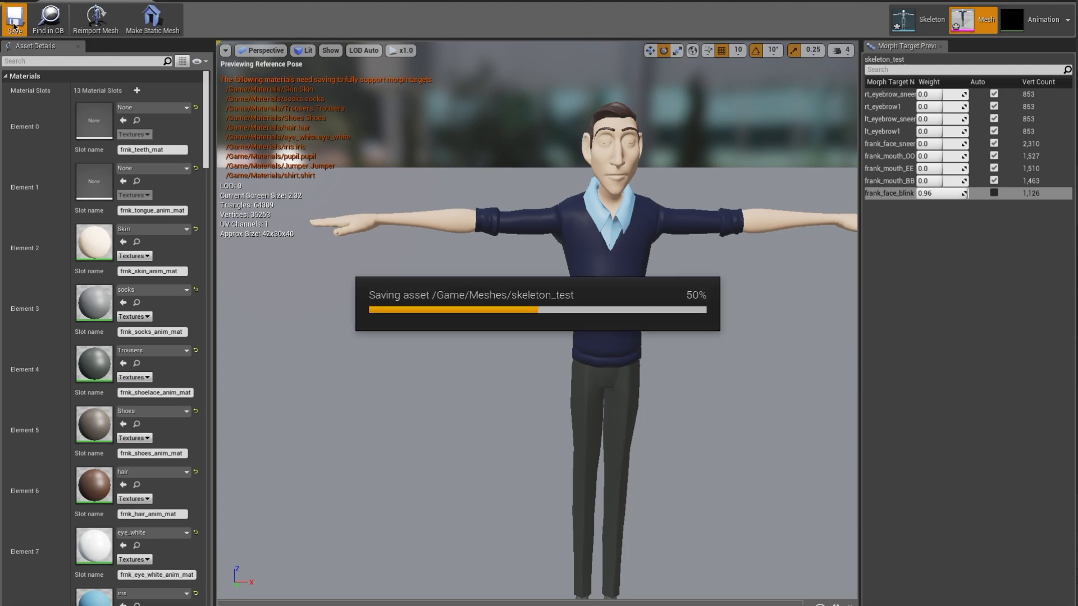
Preview the blink and mouth EE morph targets together, setting the frank_face_blink weight to 1.0 and raising the frank_mouth_EE weight
{"action": "left_click", "coordinate": [934, 193]}
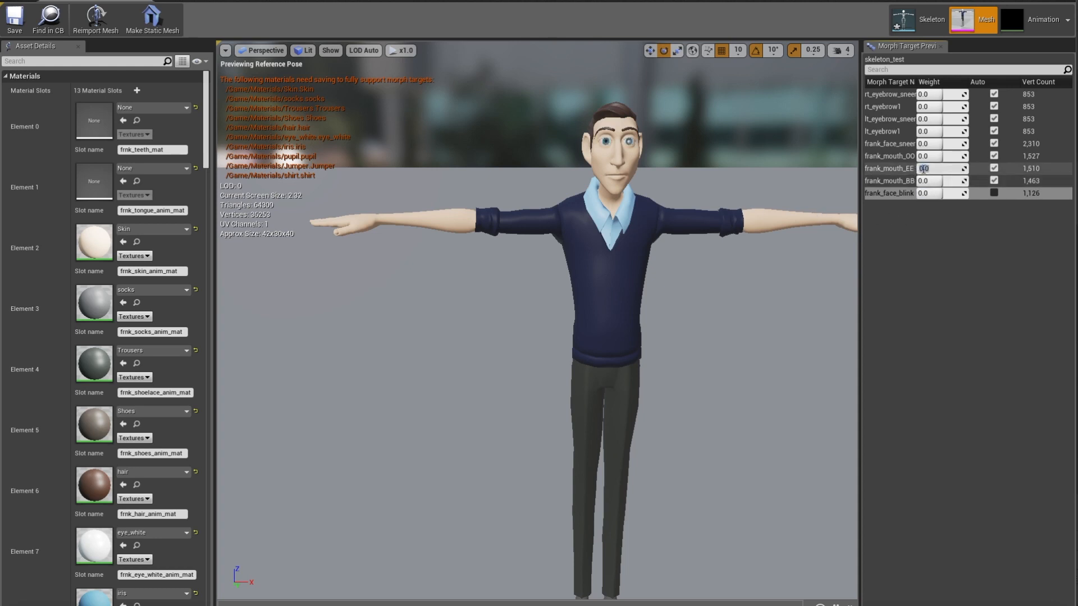
{"action": "type", "text": "1"}
{"action": "key", "text": "Return"}
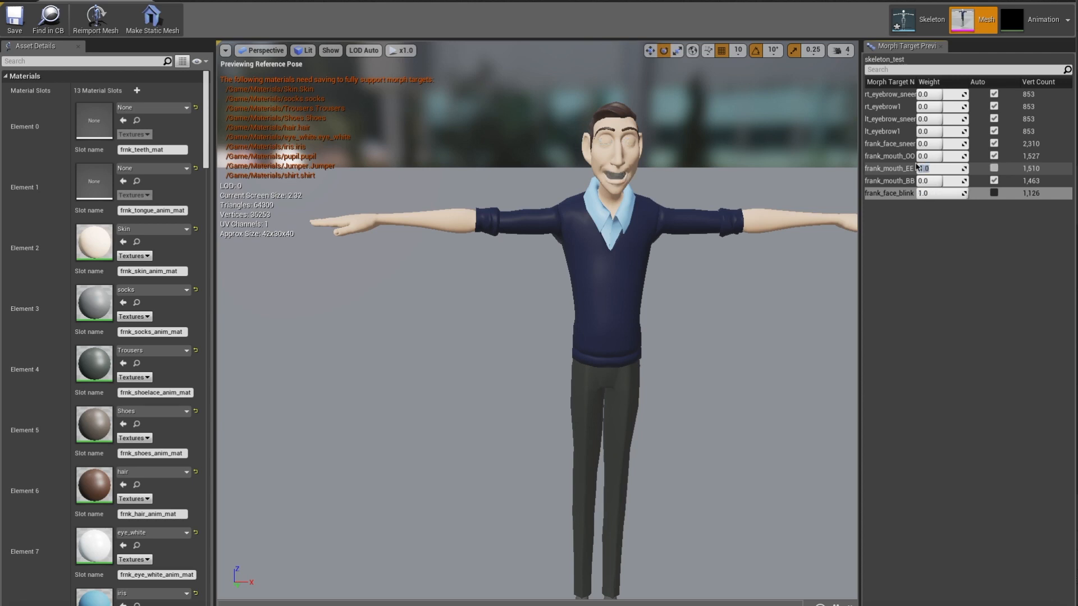
{"action": "left_click", "coordinate": [929, 169]}
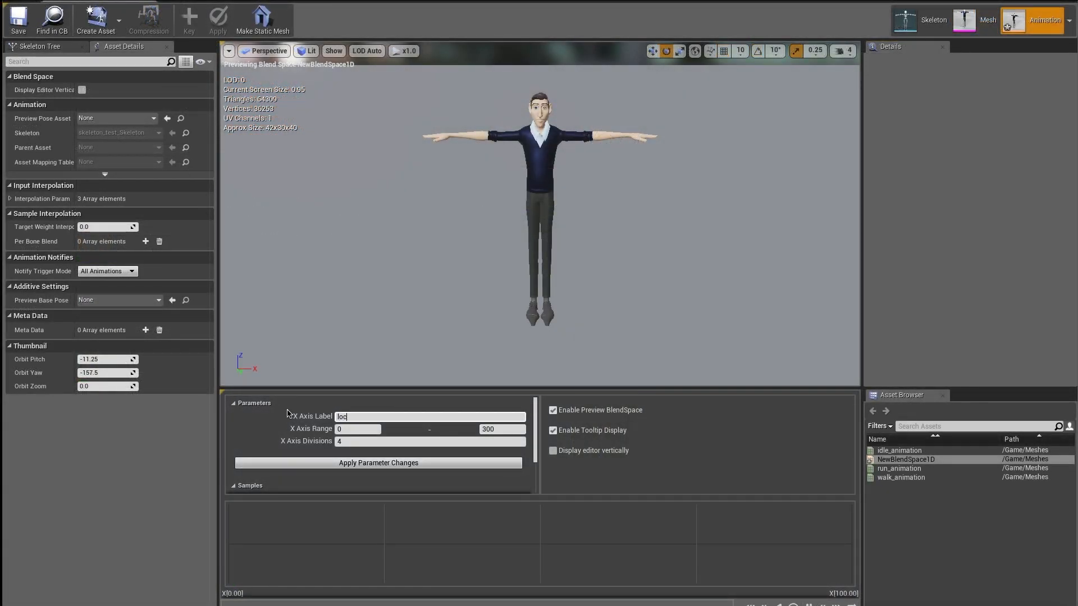
Apply the X axis label locomotion and range 0 to 300, and place idle_animation at 0, walk_animation on the first division and run_animation at 300
{"action": "left_click", "coordinate": [351, 464]}
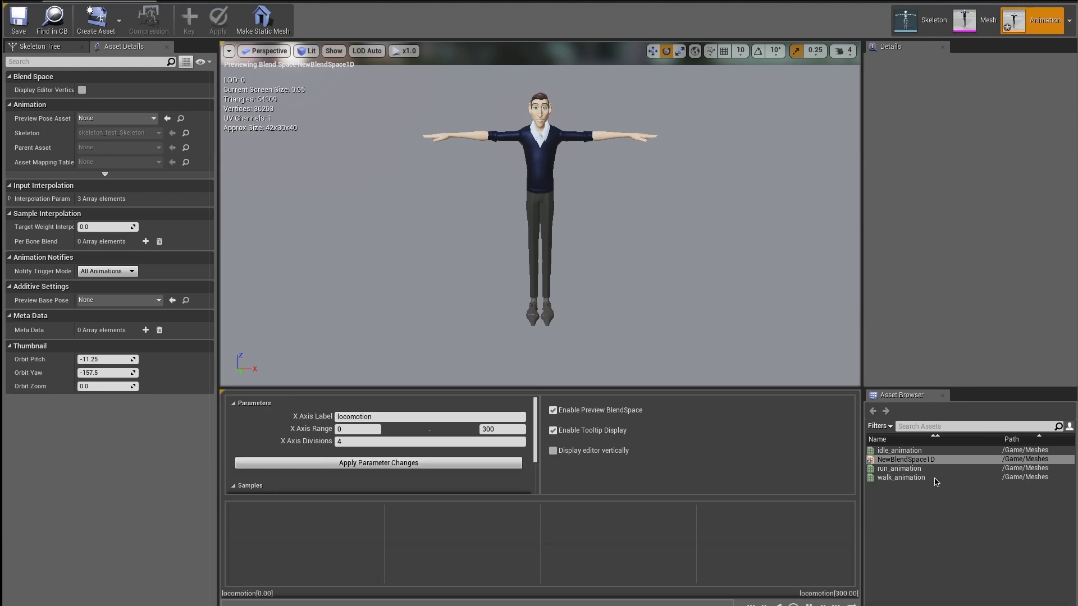
{"action": "left_click_drag", "start_coordinate": [900, 450], "coordinate": [229, 544]}
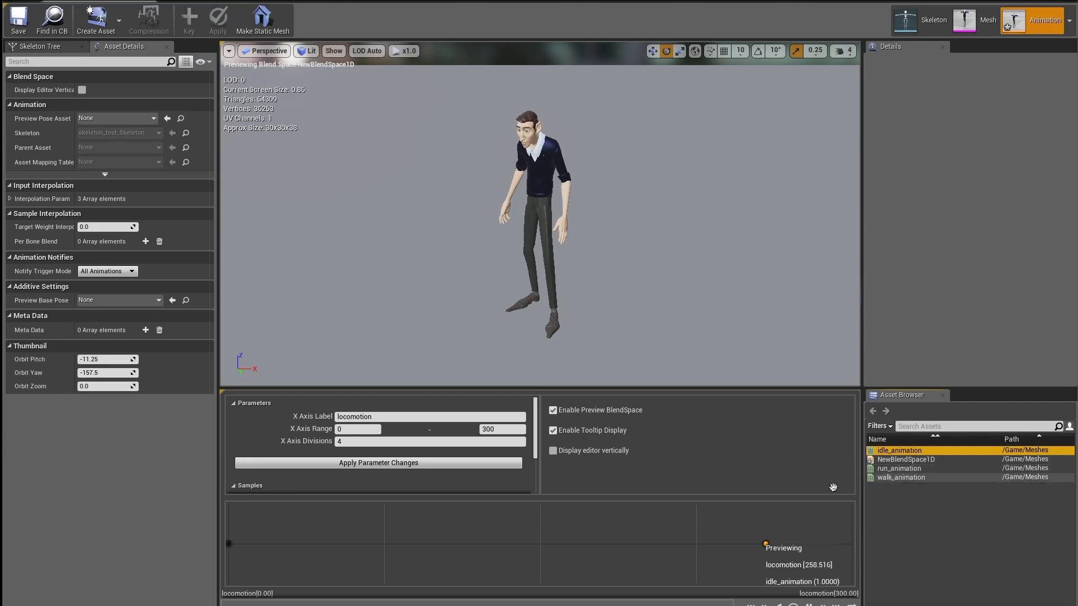
{"action": "left_click_drag", "start_coordinate": [901, 477], "coordinate": [382, 547]}
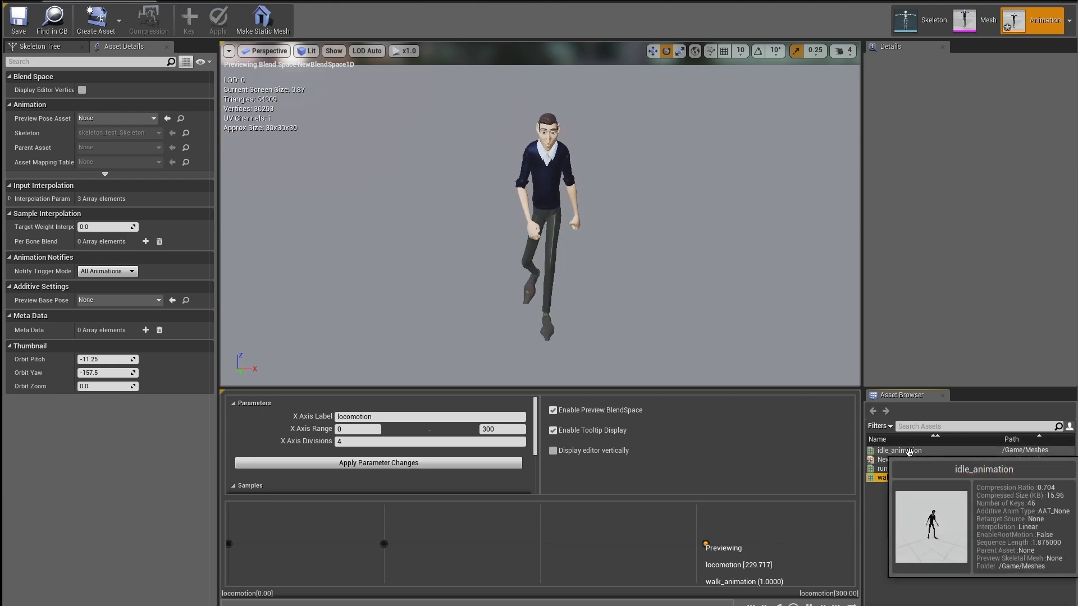
{"action": "left_click_drag", "start_coordinate": [898, 469], "coordinate": [821, 544]}
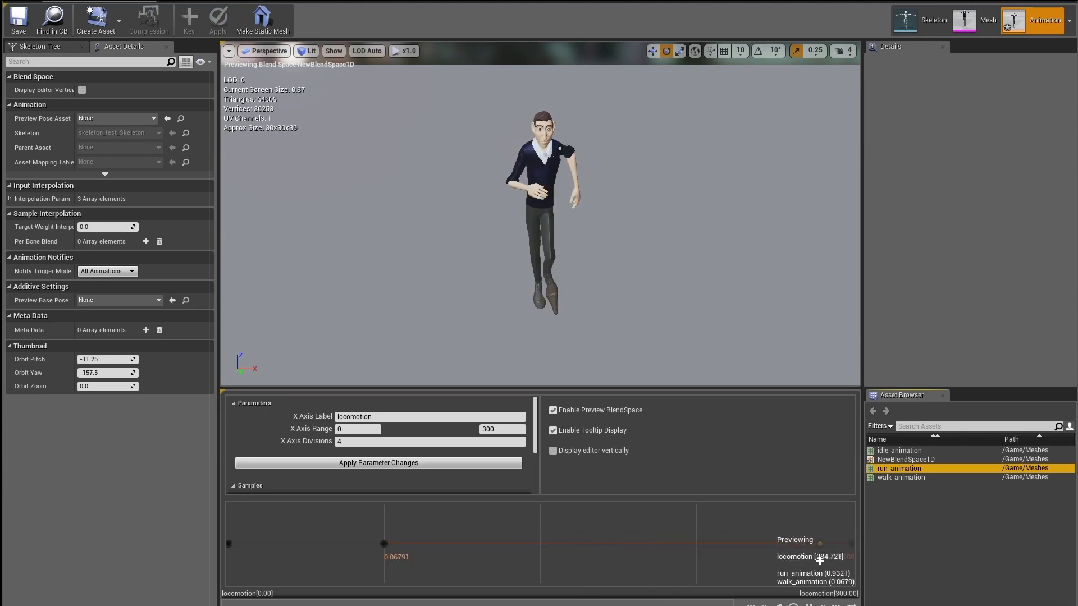
Preview the character's blended motion from the side and open the options of the idle sample at locomotion 0
{"action": "left_click_drag", "start_coordinate": [568, 213], "coordinate": [640, 185]}
{"action": "right_click", "coordinate": [233, 545]}
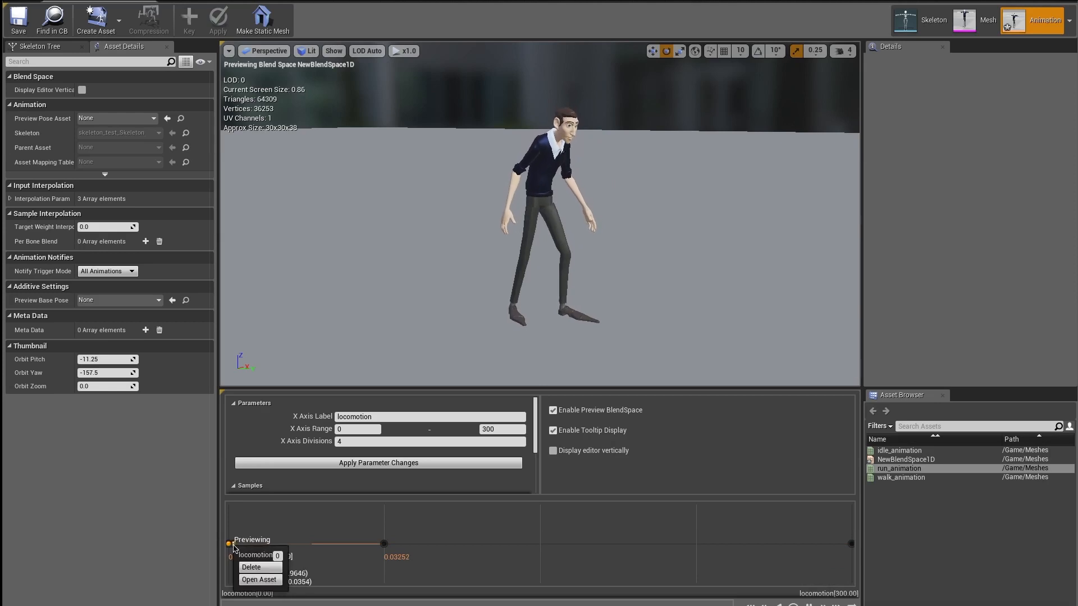